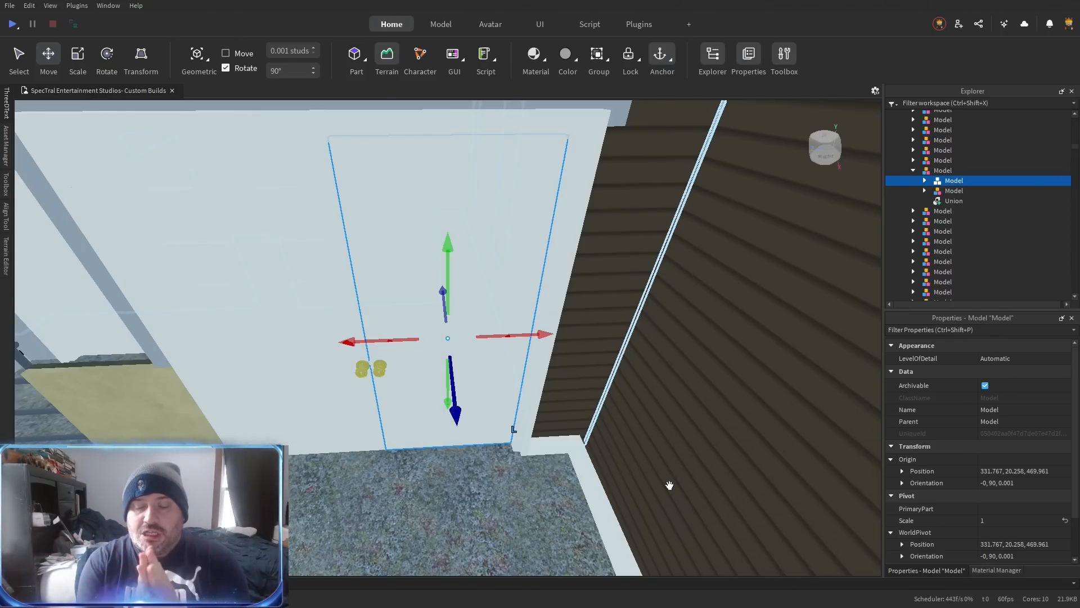
Extend the garage roof and house side wall to meet along their gap using ResizeAlign with Outer Touch.
key(d)
key(s)
key(s)
click(400, 522)
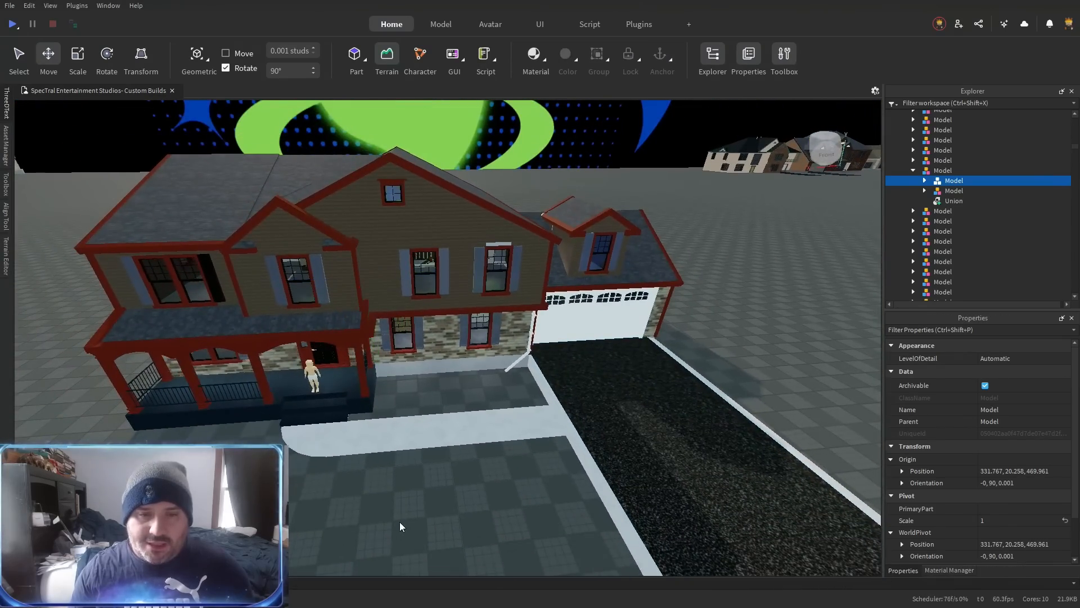
key(d)
key(w)
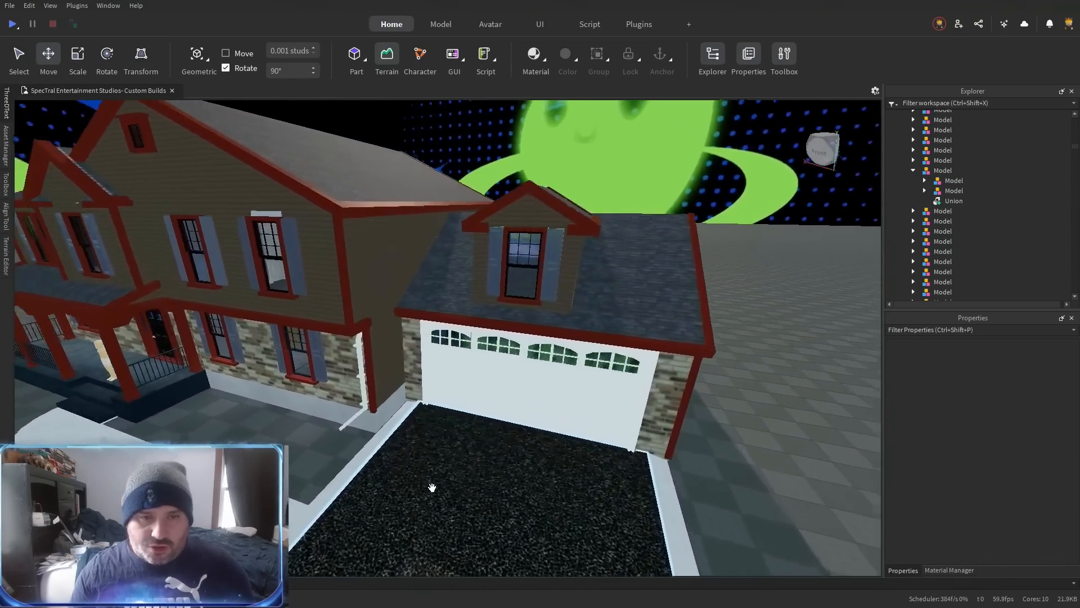
key(w)
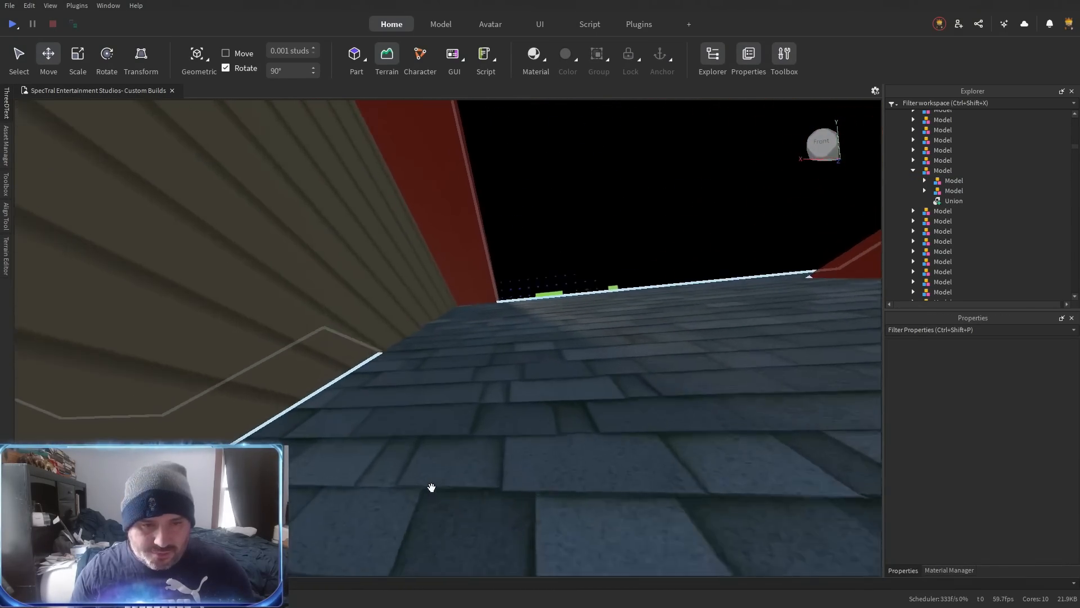
key(w)
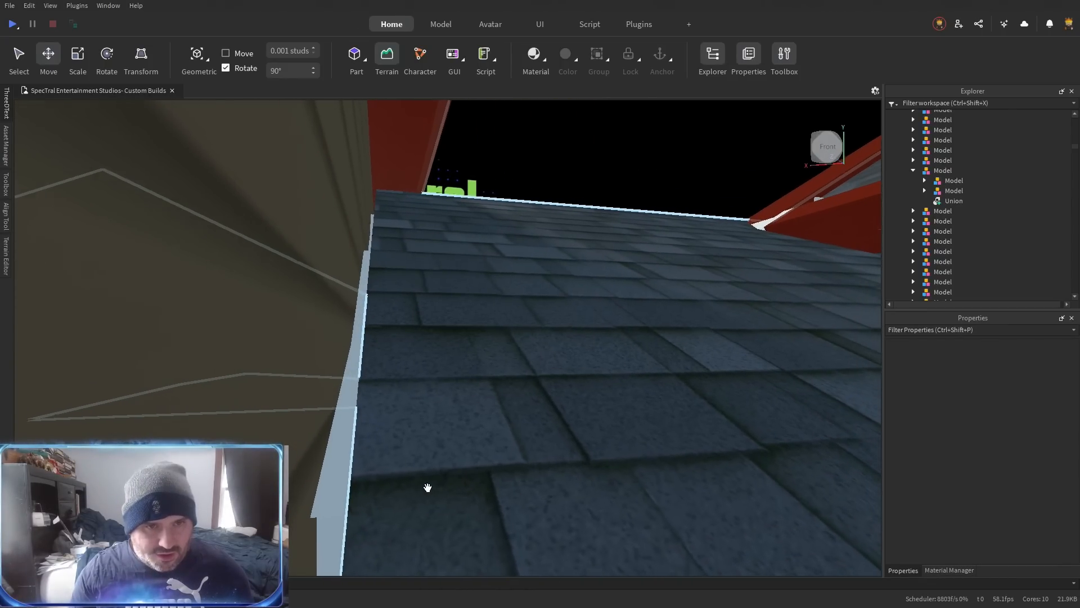
key(r)
click(413, 483)
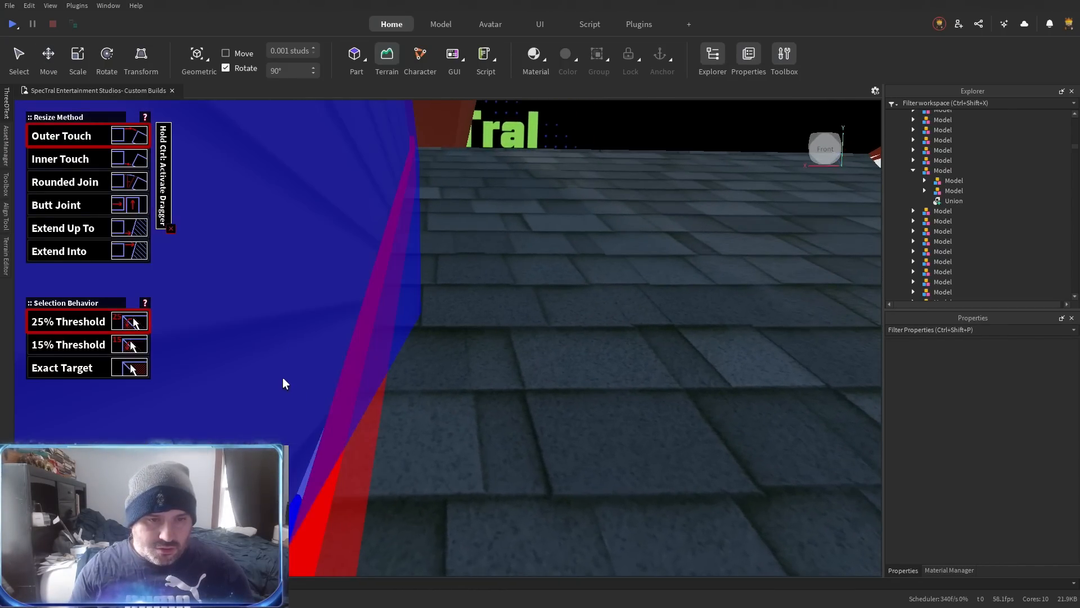
click(285, 379)
key(ctrl+2)
Examine the garage's front, dormer, side wall and roof edges from outside.
key(s)
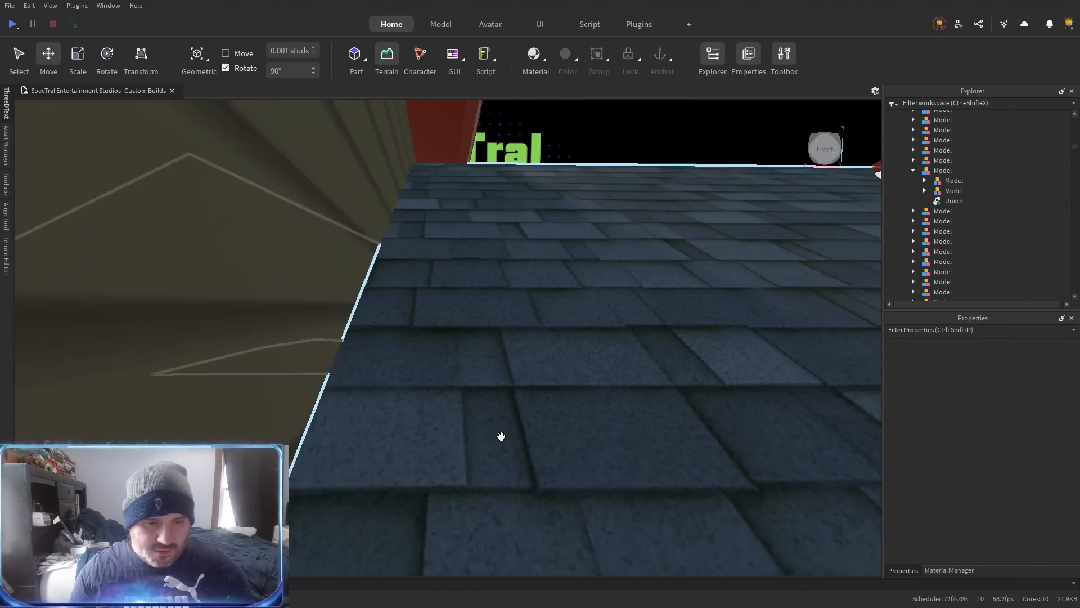
key(s)
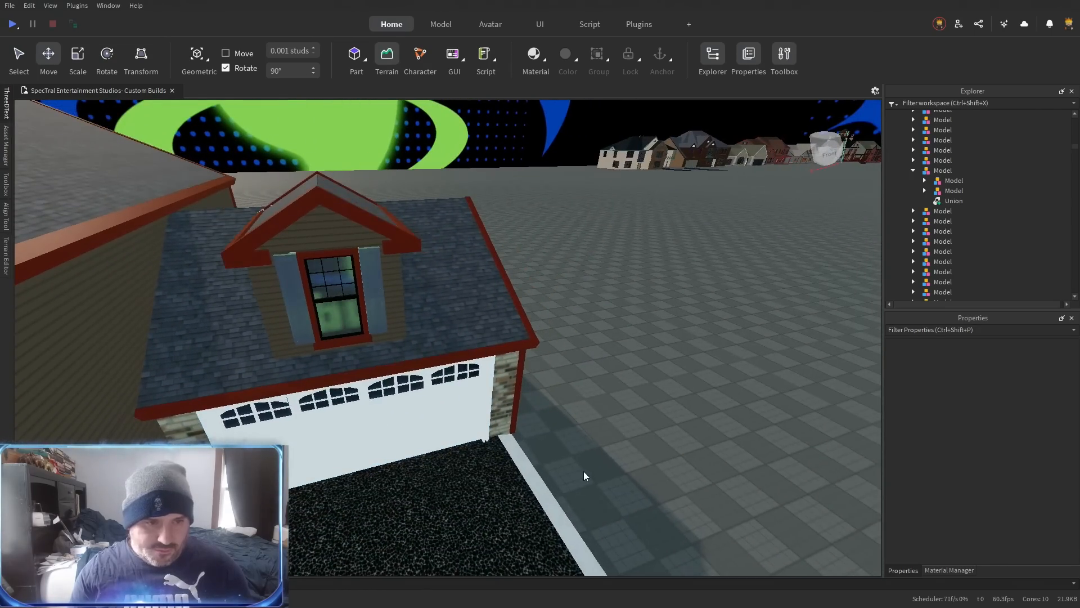
key(d)
key(d)
key(s)
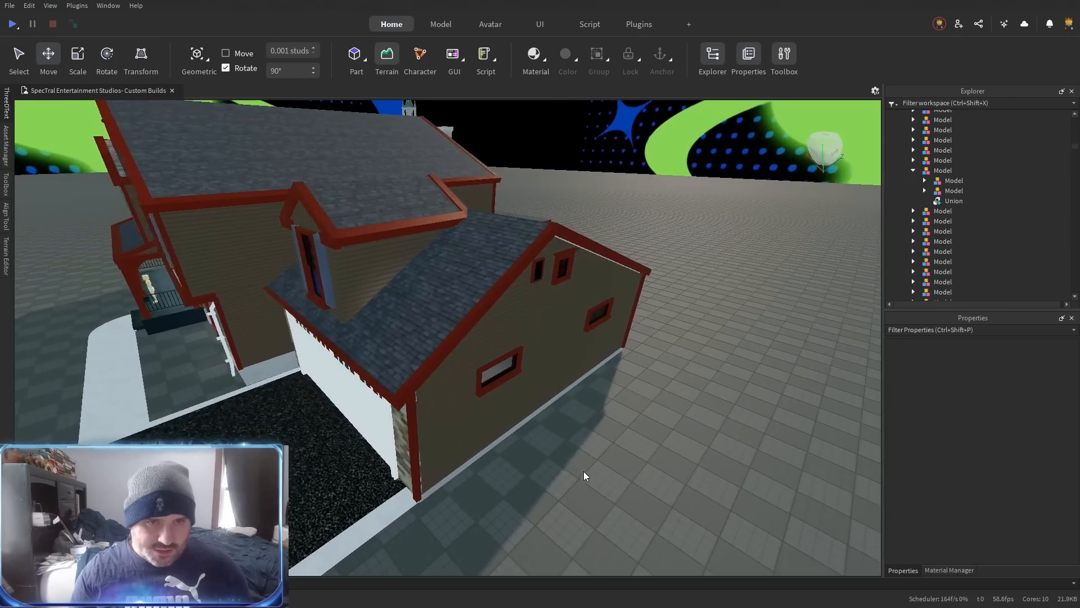
key(a)
key(a)
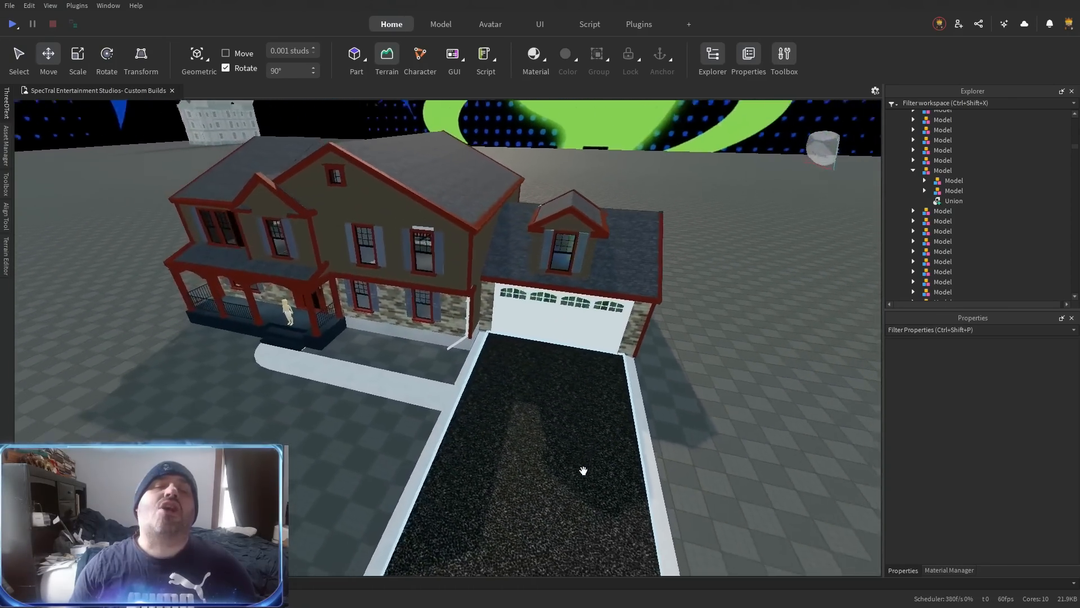
Extend the main roof's front gable and slope sections to meet each other using ResizeAlign with Outer Touch.
key(w)
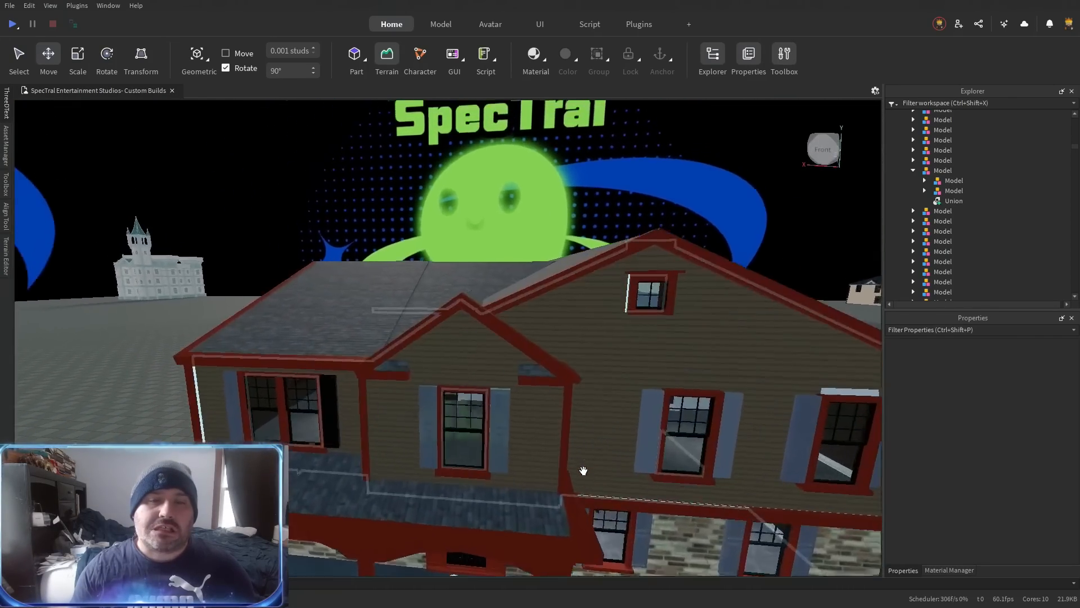
key(e)
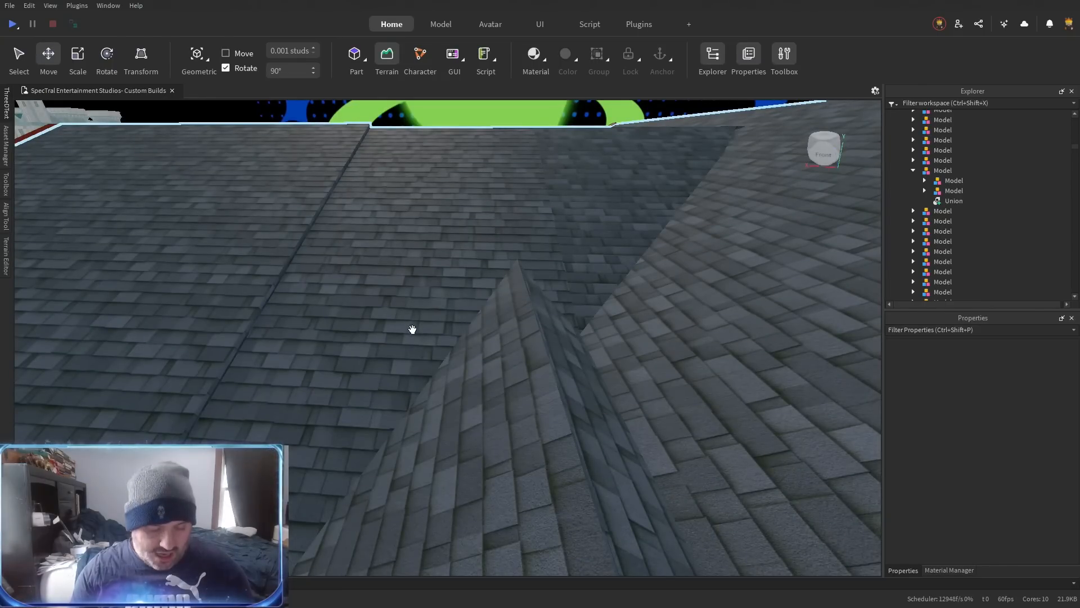
key(r)
click(454, 244)
key(a)
click(218, 353)
click(509, 264)
key(a)
click(366, 403)
click(561, 484)
click(532, 177)
click(616, 256)
click(474, 240)
Align the remaining roof section with its neighbouring slope using Outer Touch, and leave the ResizeAlign tool.
key(d)
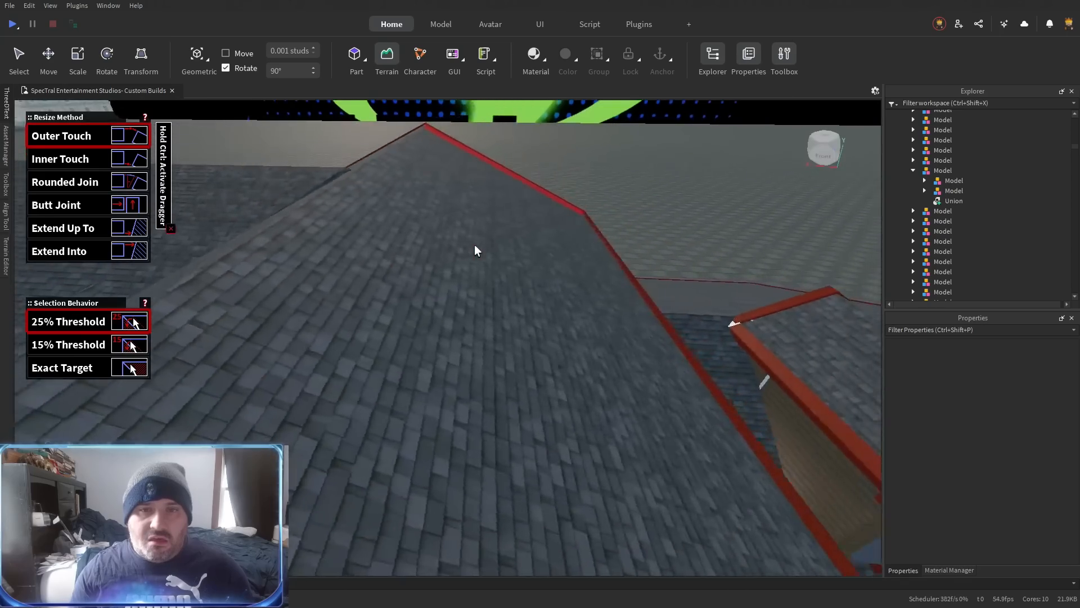
key(d)
key(a)
key(a)
key(w)
key(s)
click(323, 329)
click(634, 337)
key(s)
key(ctrl+2)
Select the white garage door model and group it into a new folder.
key(w)
key(d)
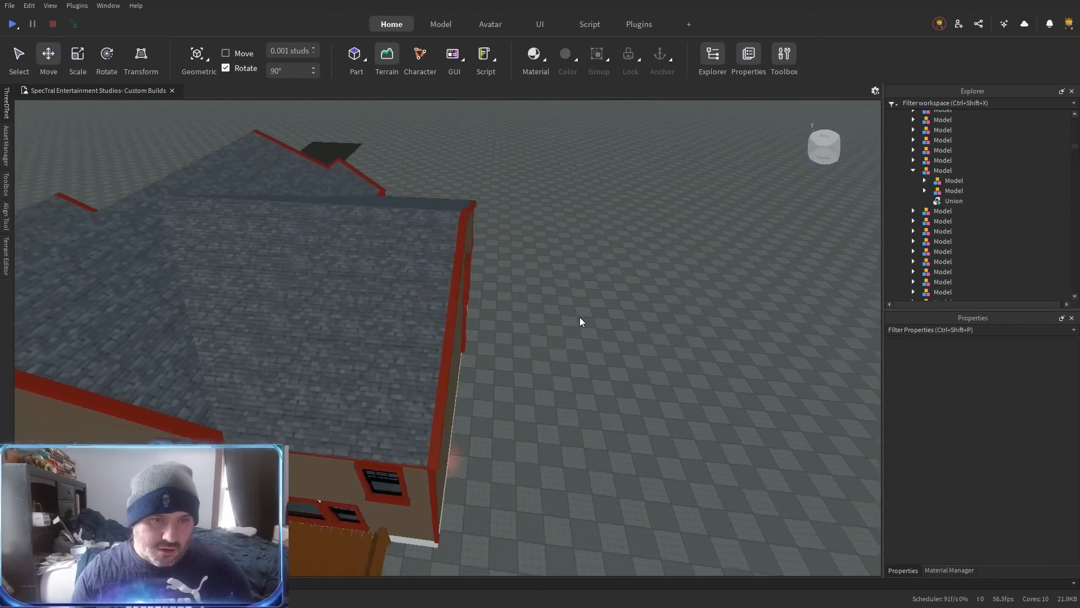
key(d)
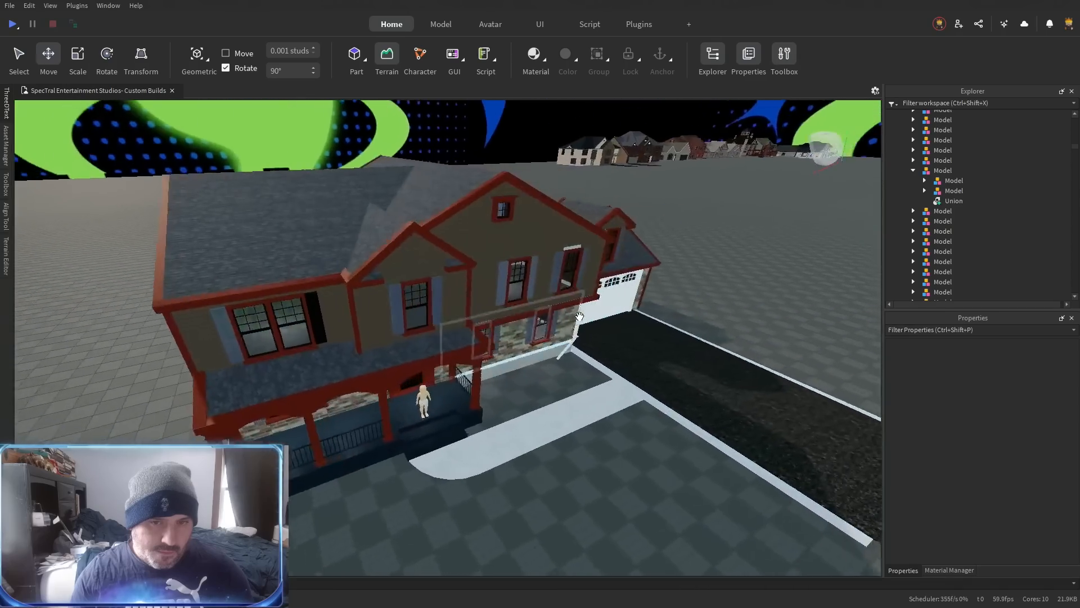
key(d)
key(w)
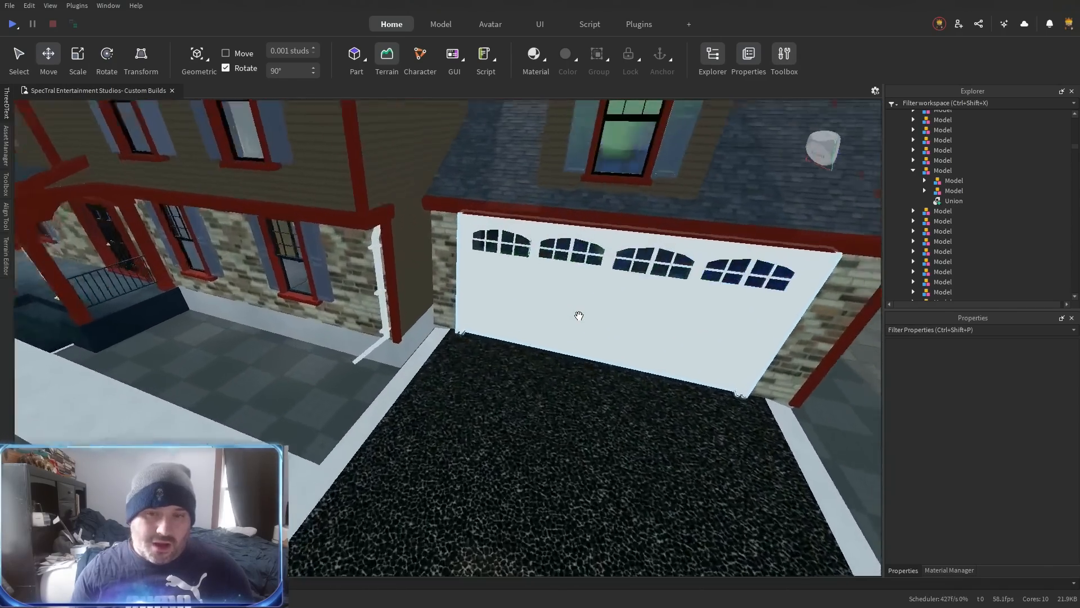
click(580, 315)
key(s)
key(a)
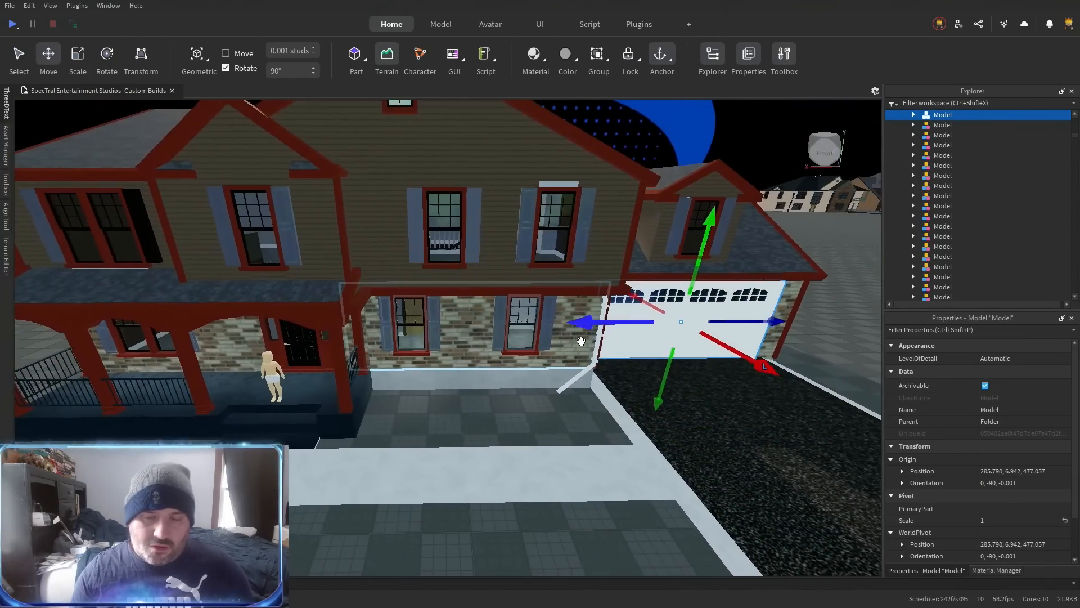
key(d)
key(w)
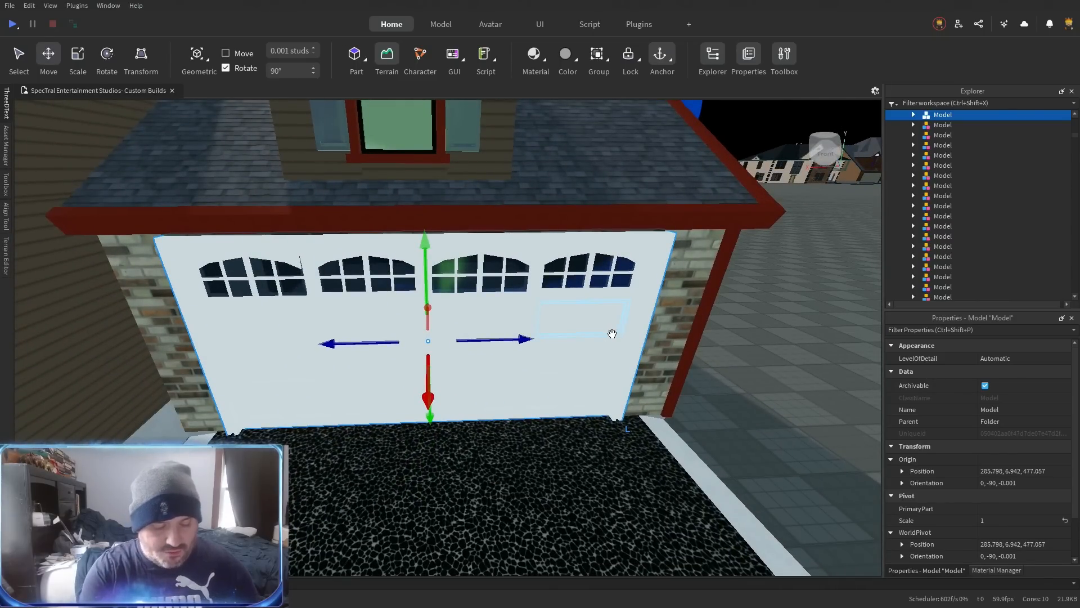
click(612, 334)
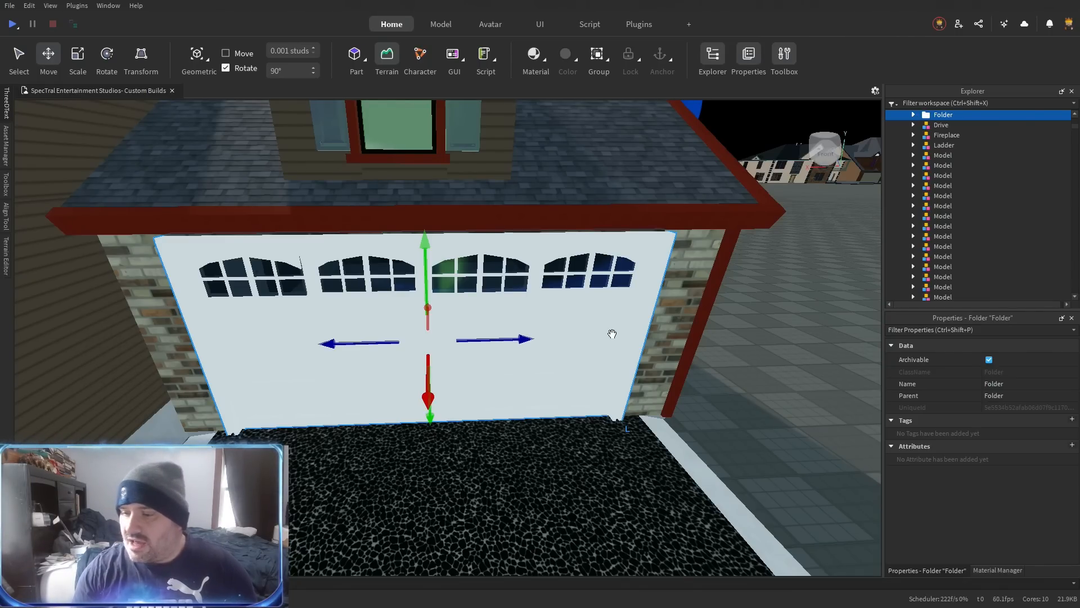
Switch to Discord to view the Hot Mic VC call, and minimize its window to return to Roblox Studio.
key(super)
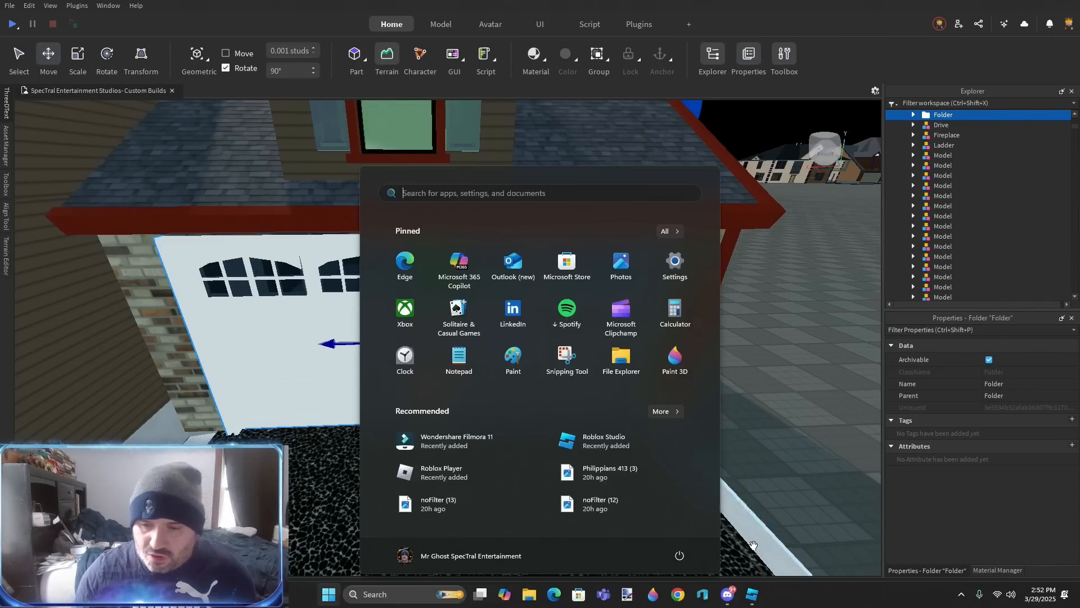
click(727, 594)
click(490, 431)
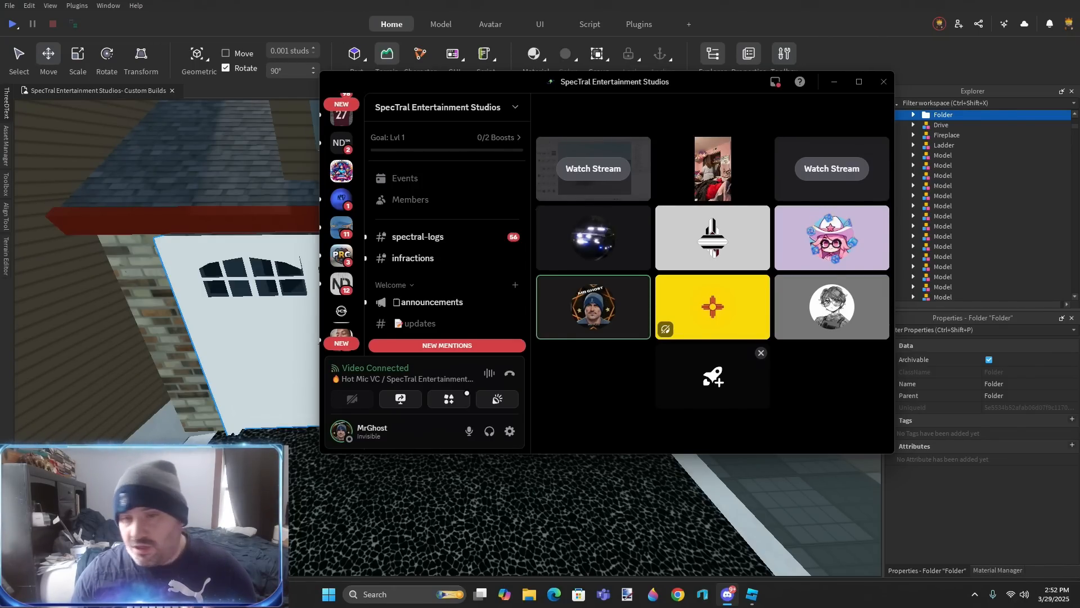
mouse_move(637, 294)
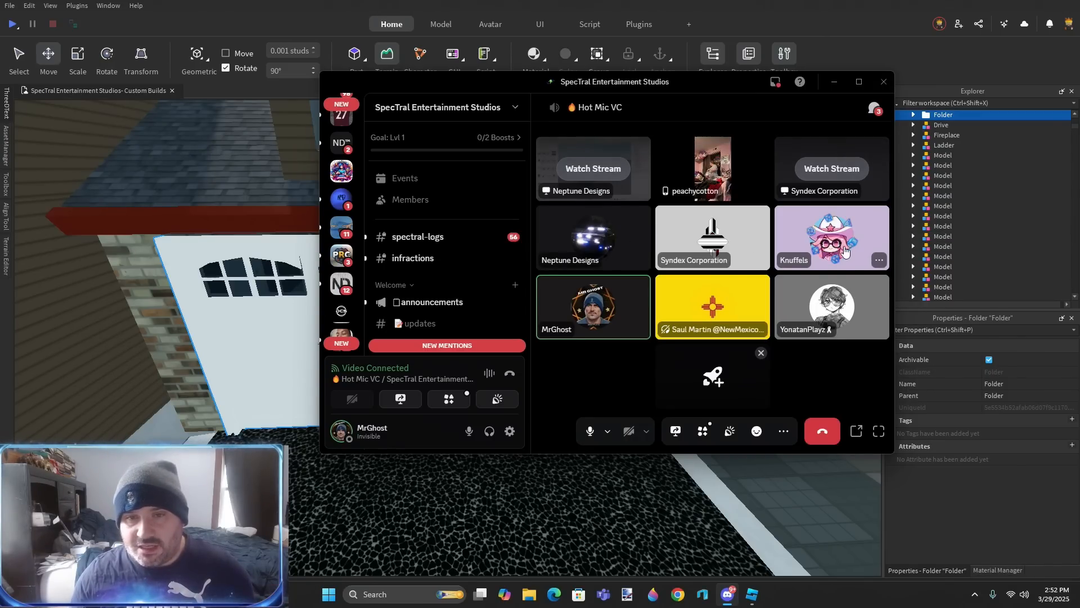
click(834, 82)
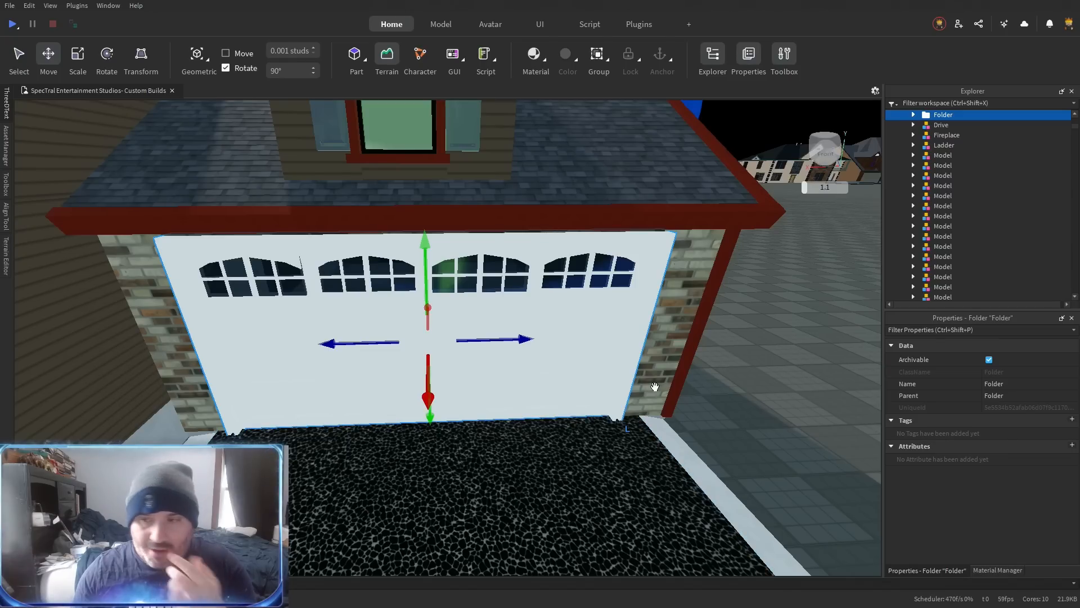
Expand the garage door's folder and select the model inside it.
click(913, 116)
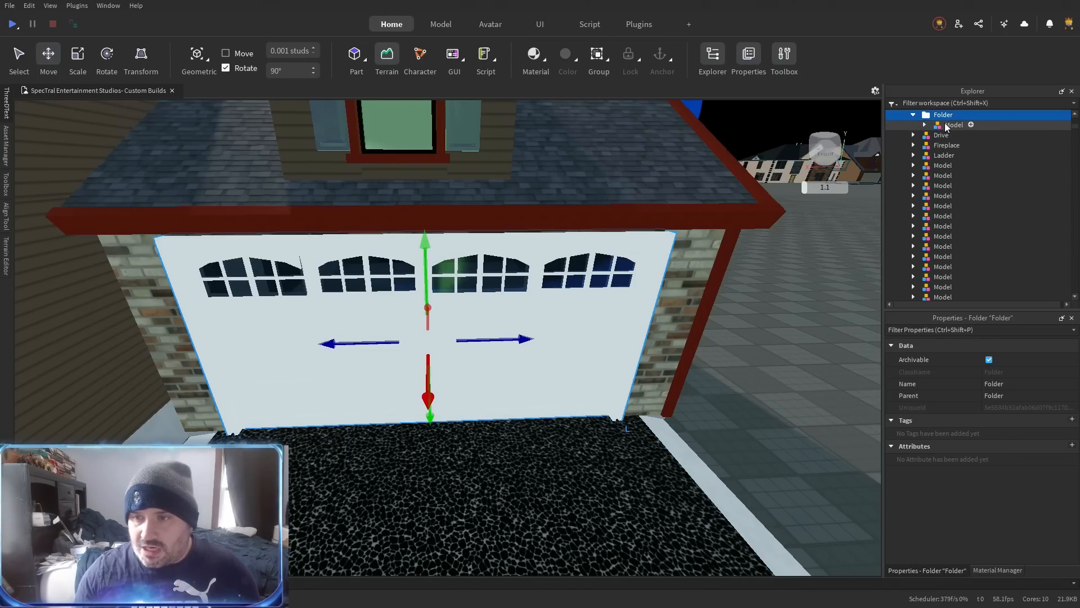
click(952, 125)
Switch to Discord and close its window to return to Roblox Studio.
key(super)
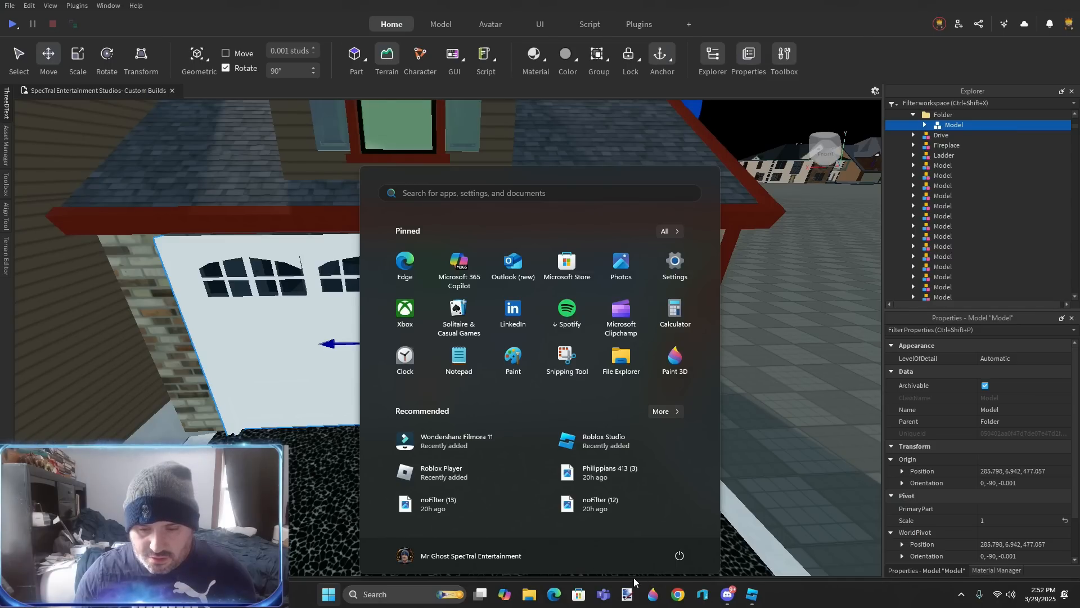
click(726, 594)
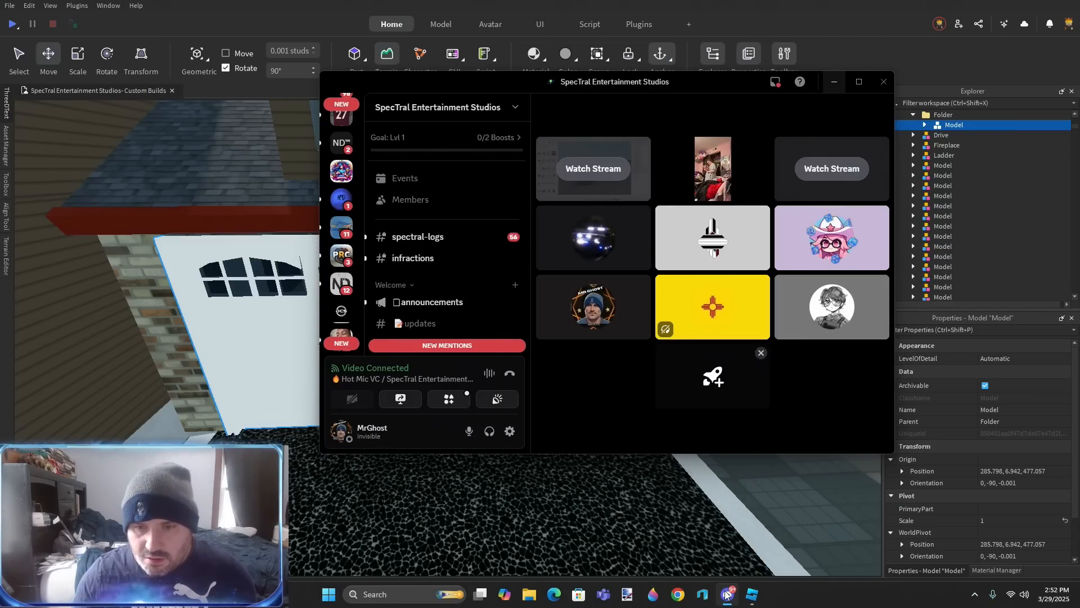
click(883, 82)
drag(612, 330, 608, 335)
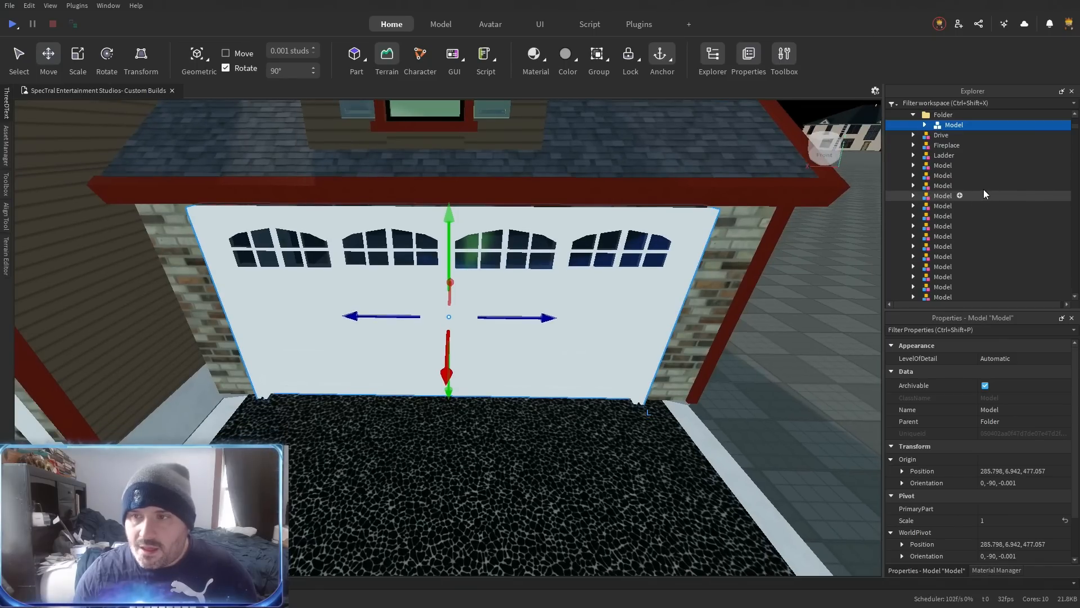
key(t)
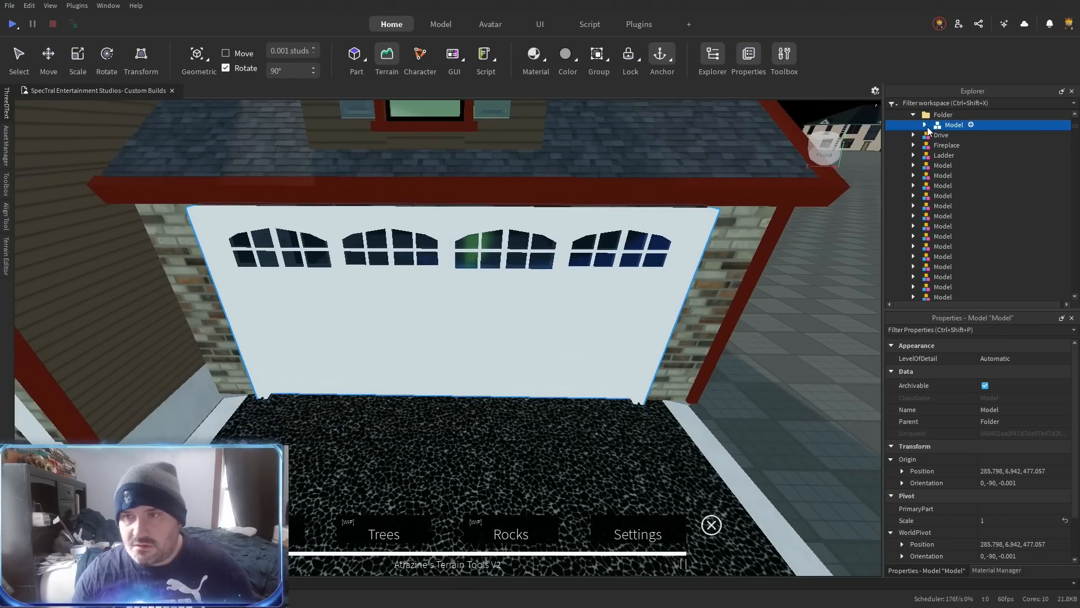
key(r)
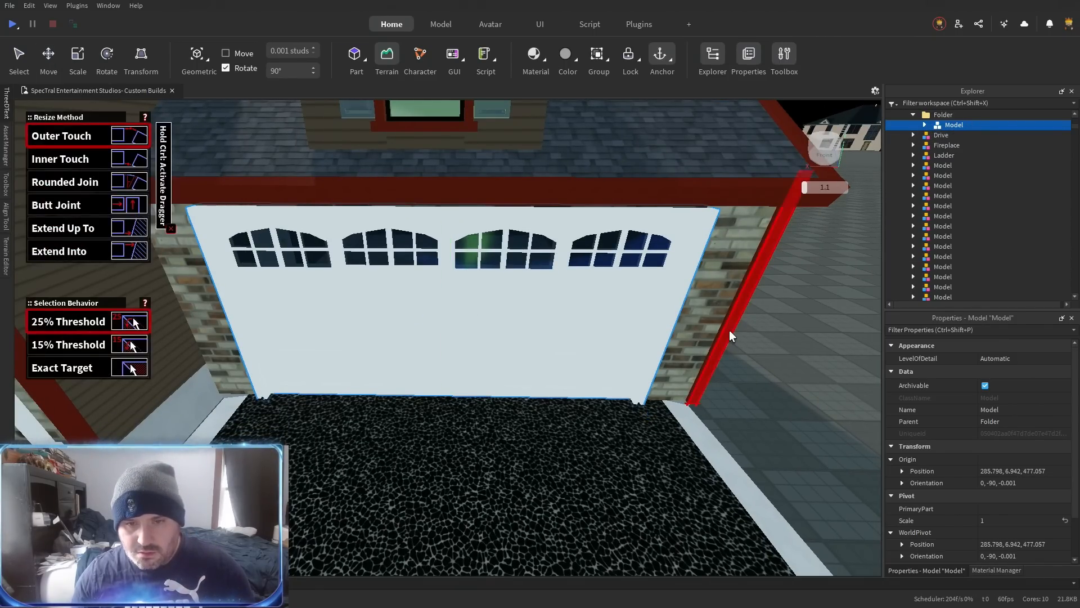
key(ctrl+2)
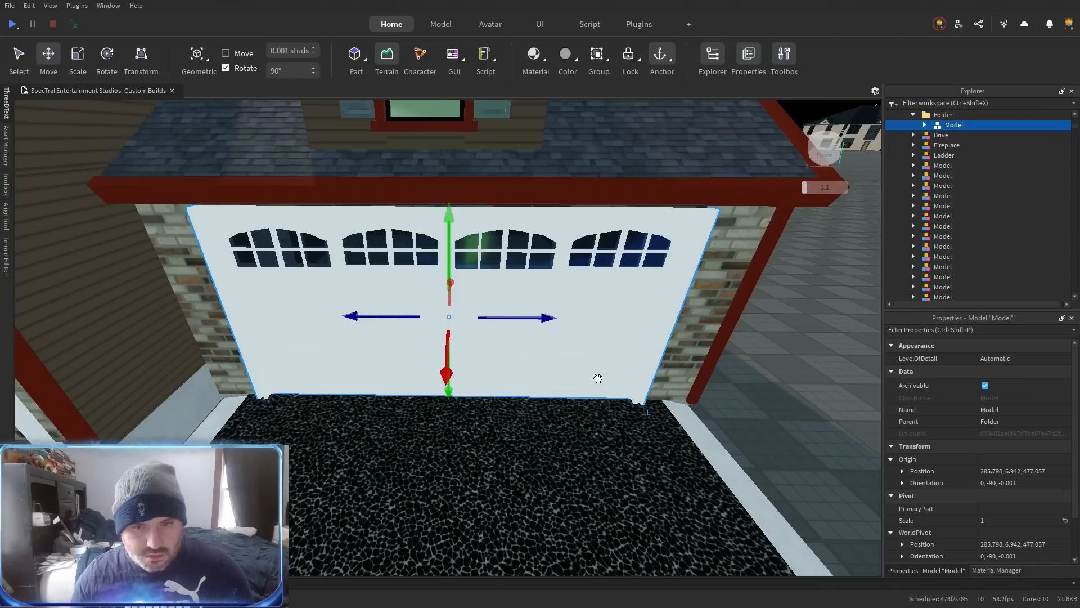
Reopen the hidden Discord window, enlarge a participant's video in the call, and close the window.
key(super)
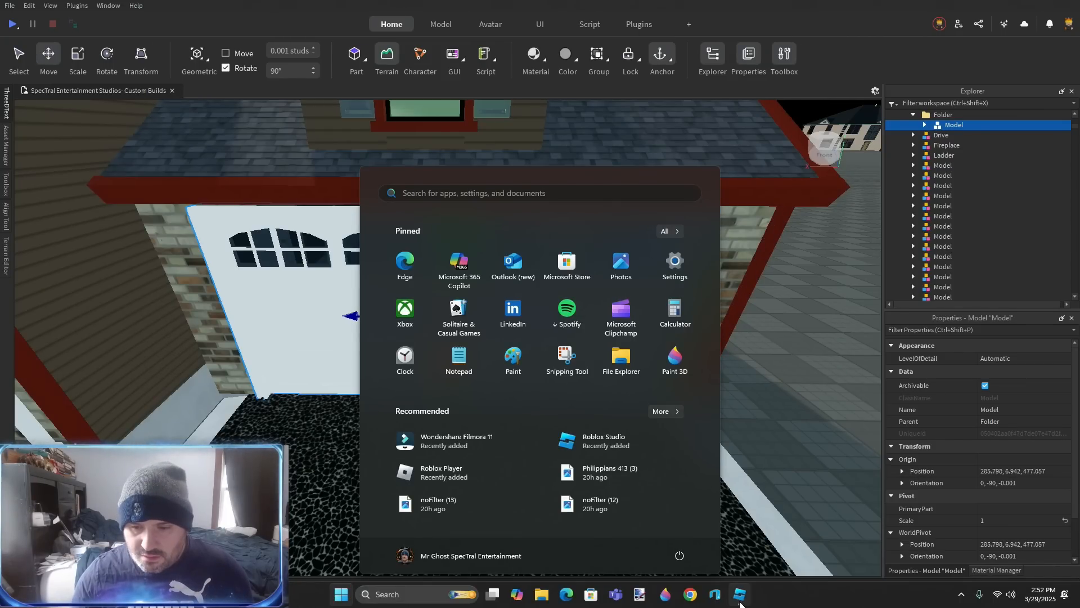
mouse_move(738, 600)
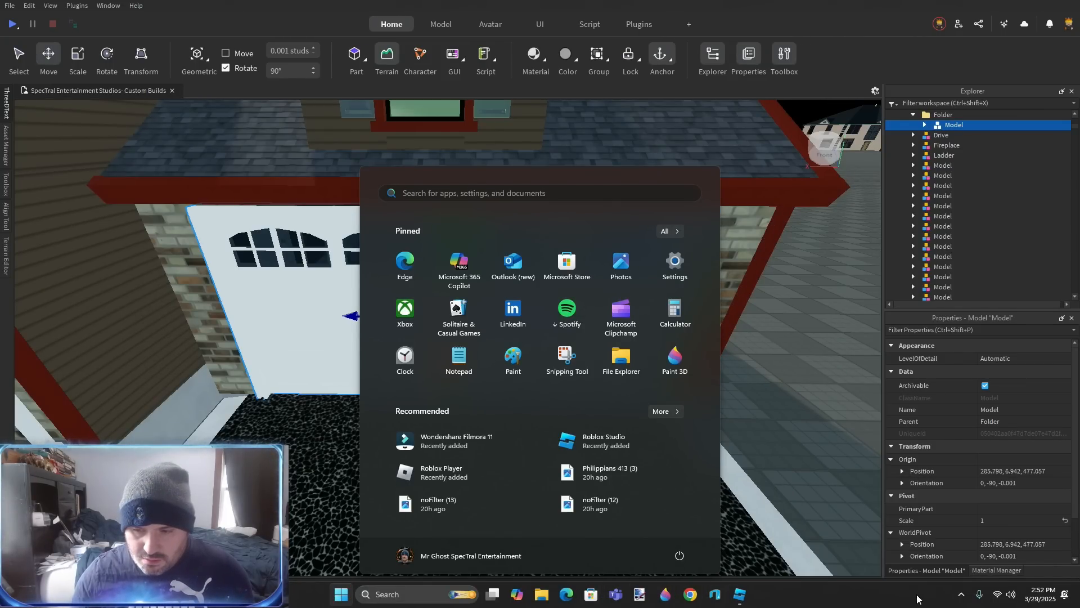
click(961, 600)
click(941, 546)
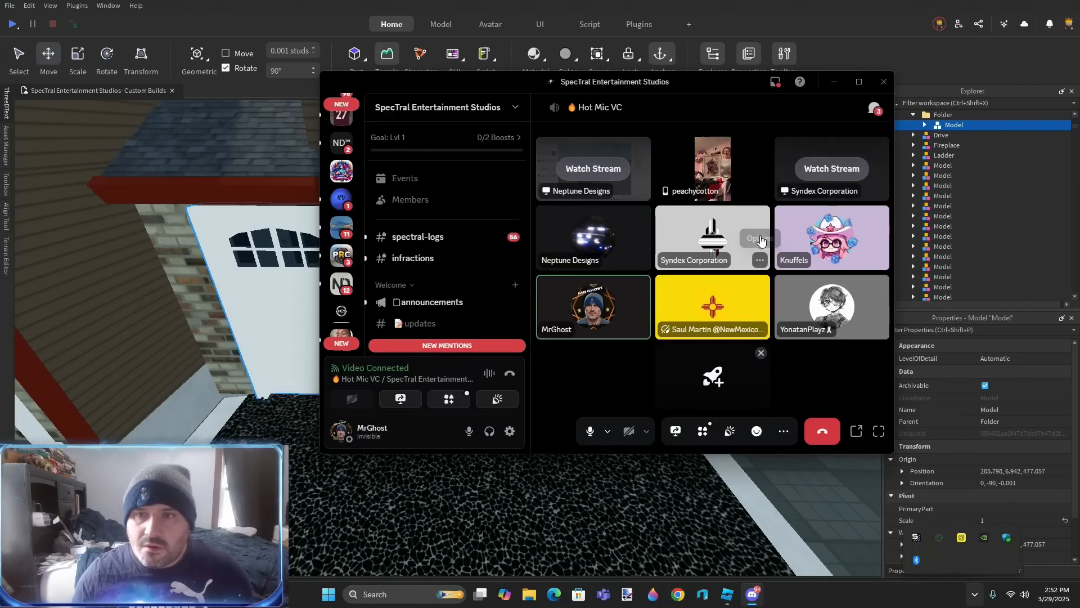
click(737, 181)
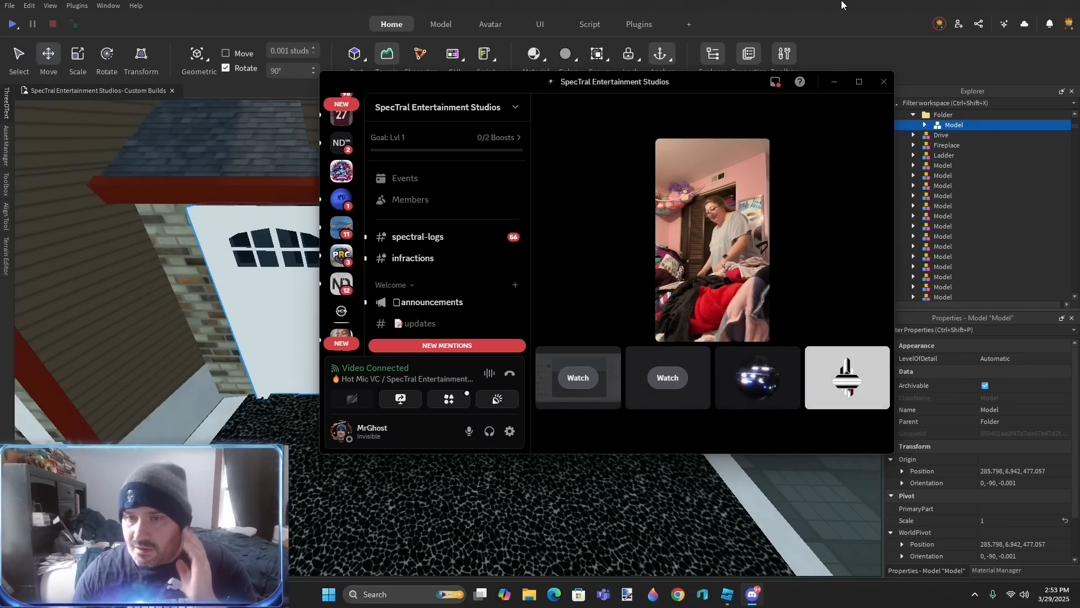
click(877, 87)
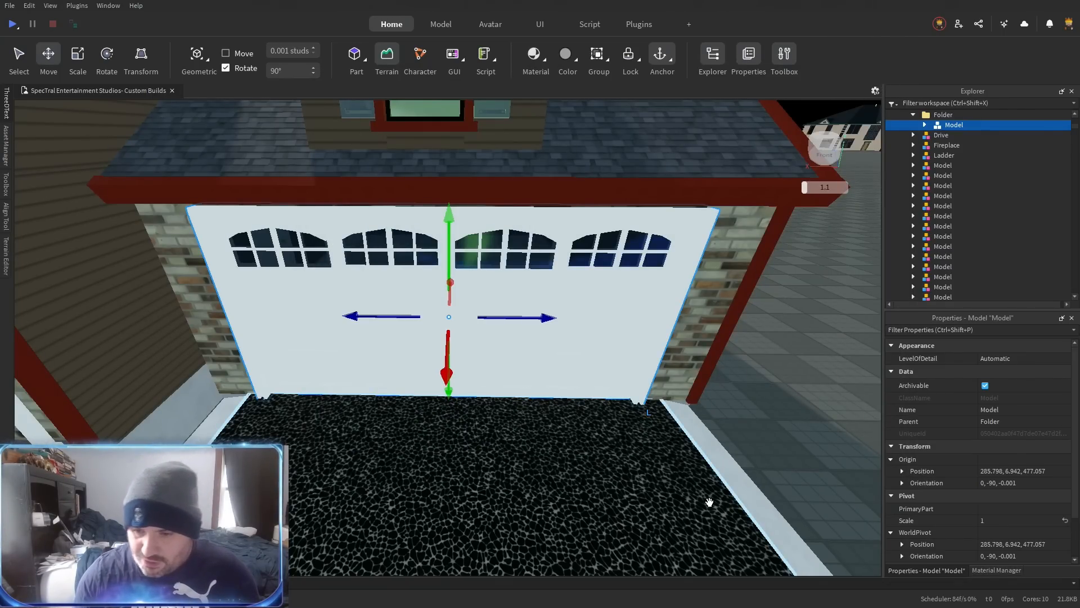
drag(709, 503, 717, 471)
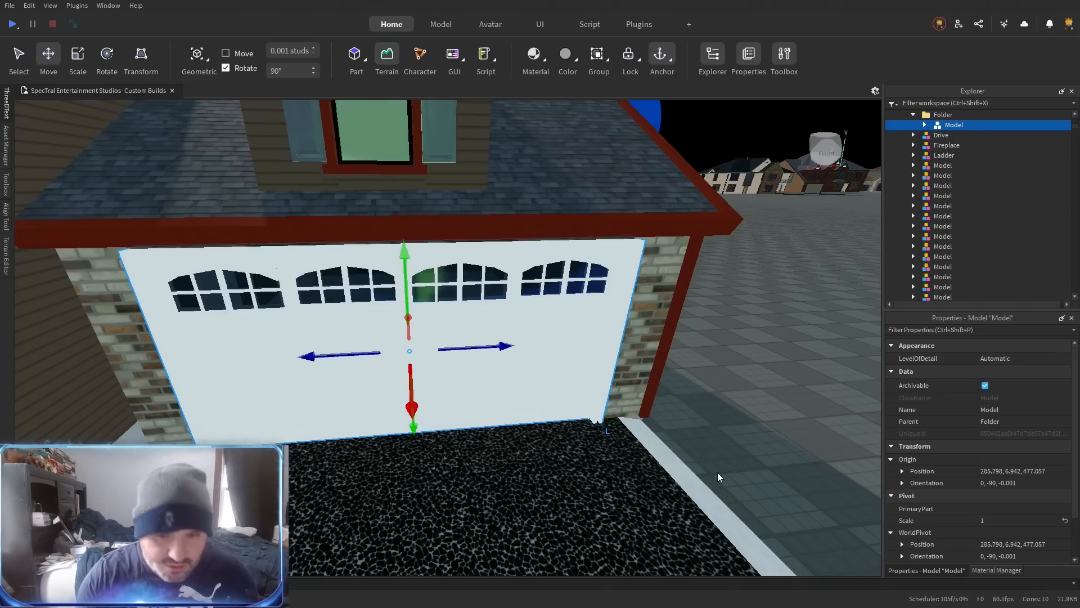
Ungroup the garage door model inside its folder and clear the selection.
drag(700, 427, 688, 423)
scroll(687, 425, down, 5)
scroll(687, 423, up, 7)
scroll(687, 424, down, 4)
scroll(688, 423, up, 4)
scroll(688, 423, down, 5)
key(ctrl+u)
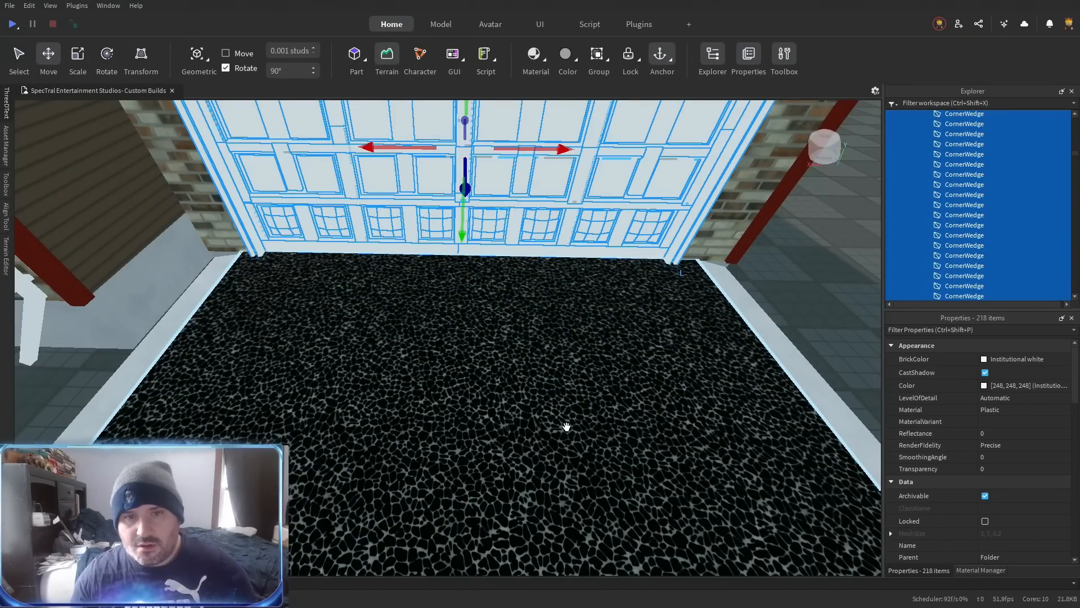
drag(566, 428, 567, 432)
click(697, 333)
Group the white trim strips along the garage door's top edge and both sides into one model.
scroll(651, 344, down, 4)
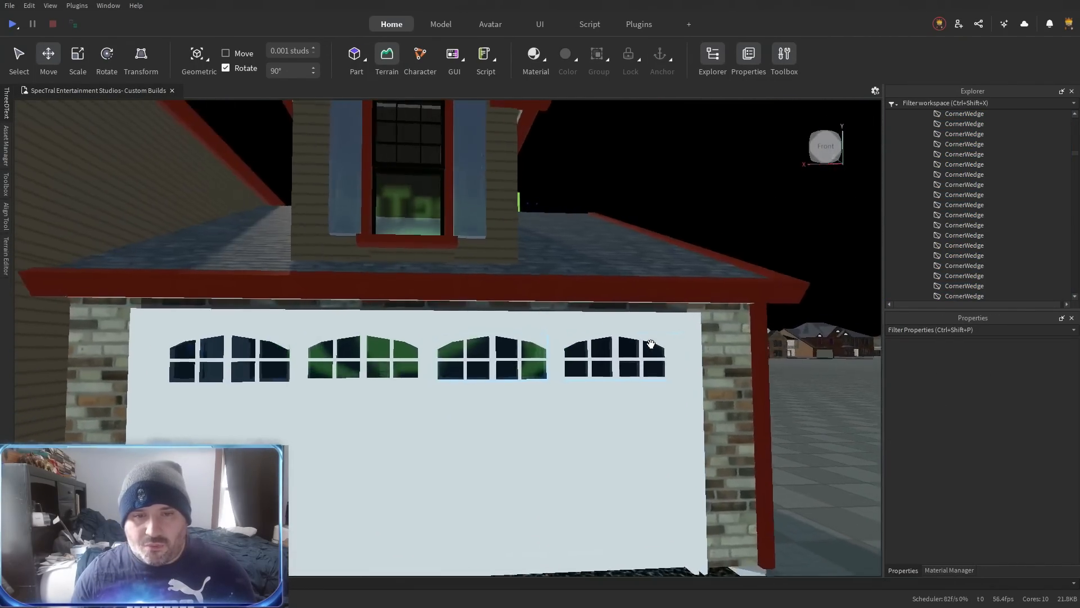
scroll(651, 344, up, 5)
scroll(651, 344, down, 3)
scroll(647, 315, up, 4)
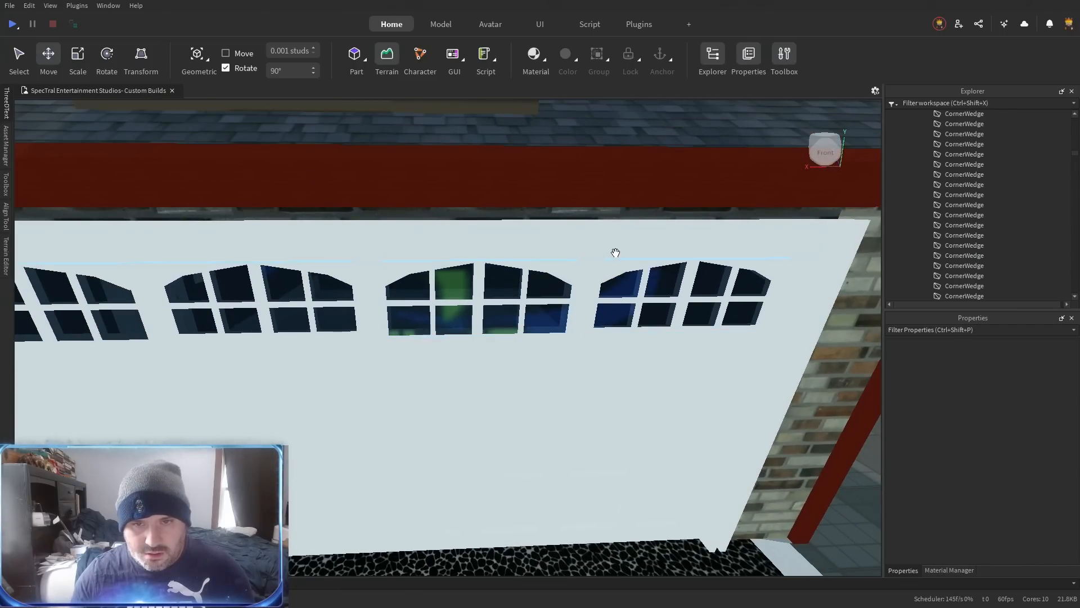
click(610, 227)
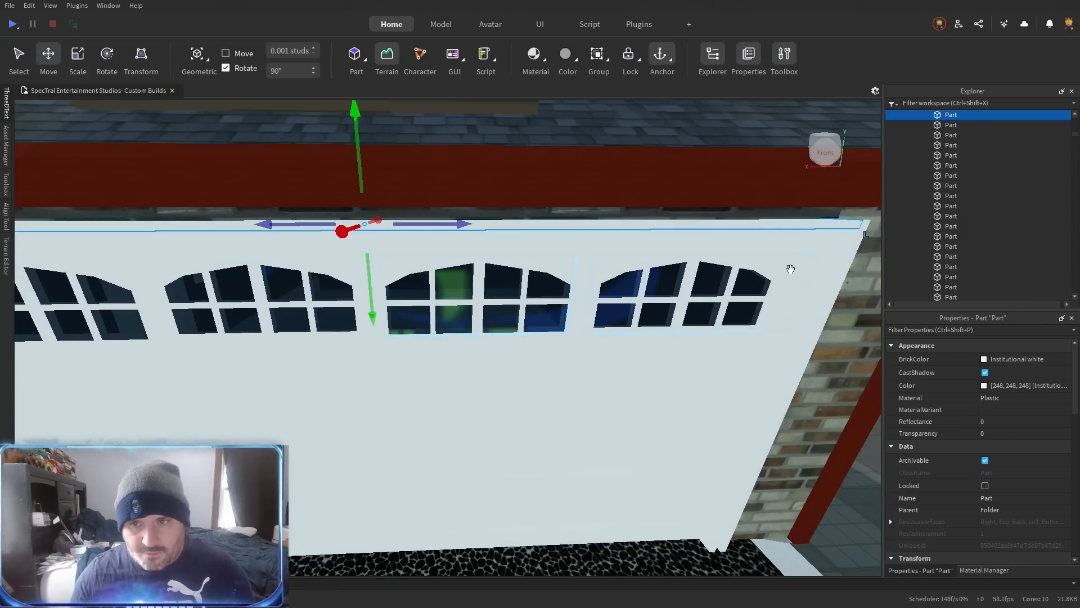
ctrl+click(837, 293)
scroll(776, 326, down, 4)
scroll(709, 362, up, 4)
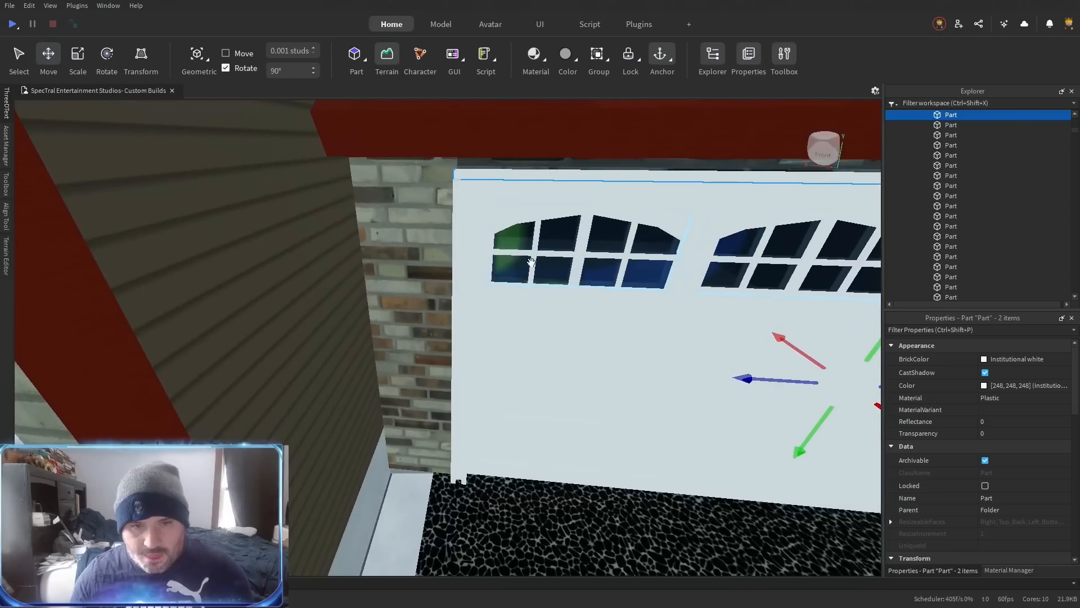
ctrl+click(459, 236)
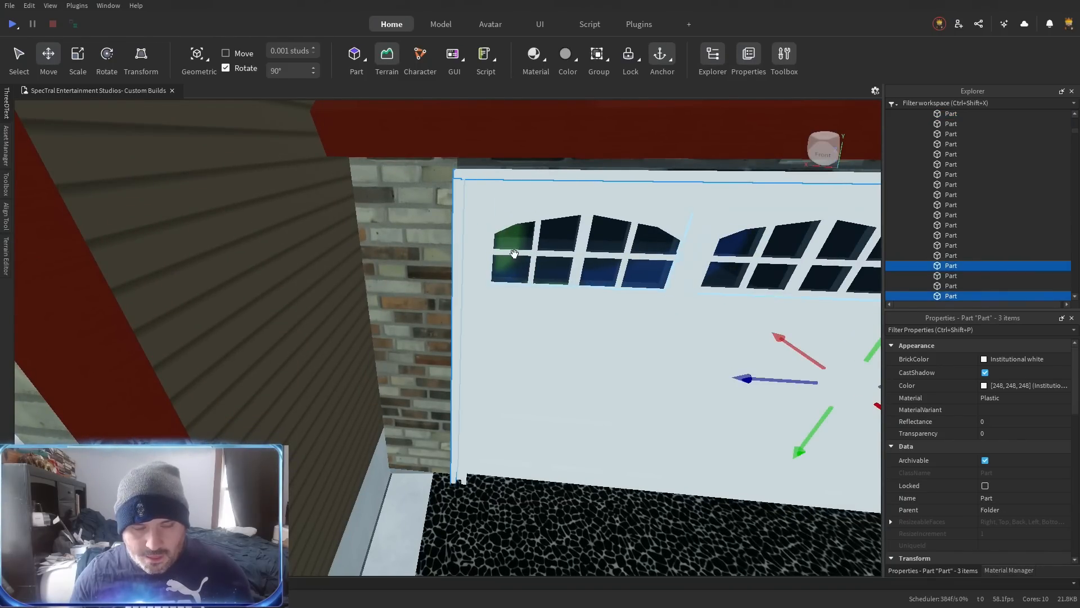
key(ctrl+g)
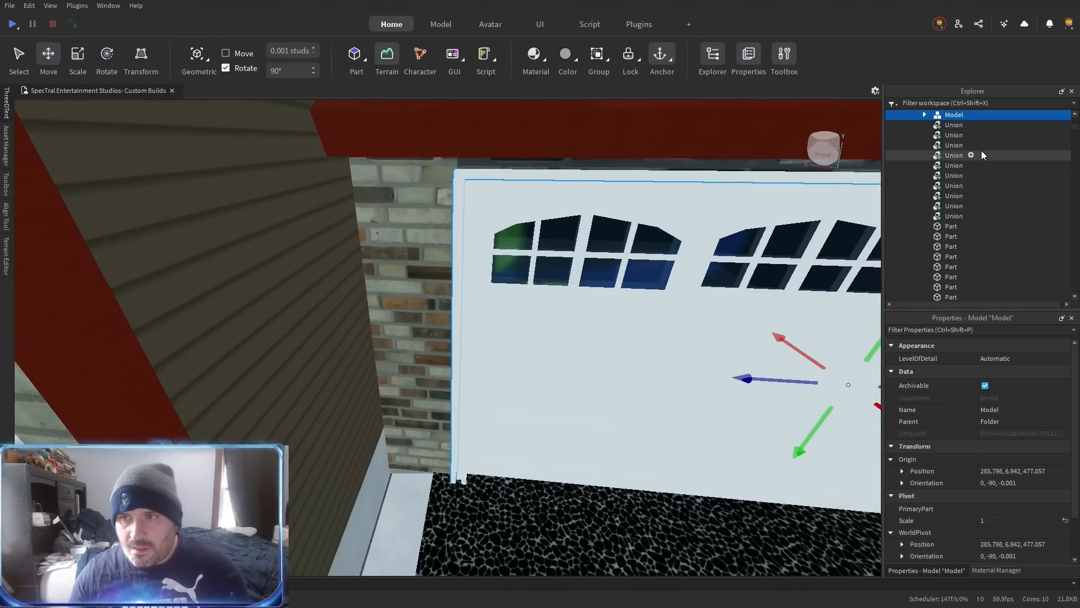
Try pulling the model of two adjacent window frames out of the garage door, and undo the moves.
click(654, 246)
key(d)
drag(343, 307, 540, 283)
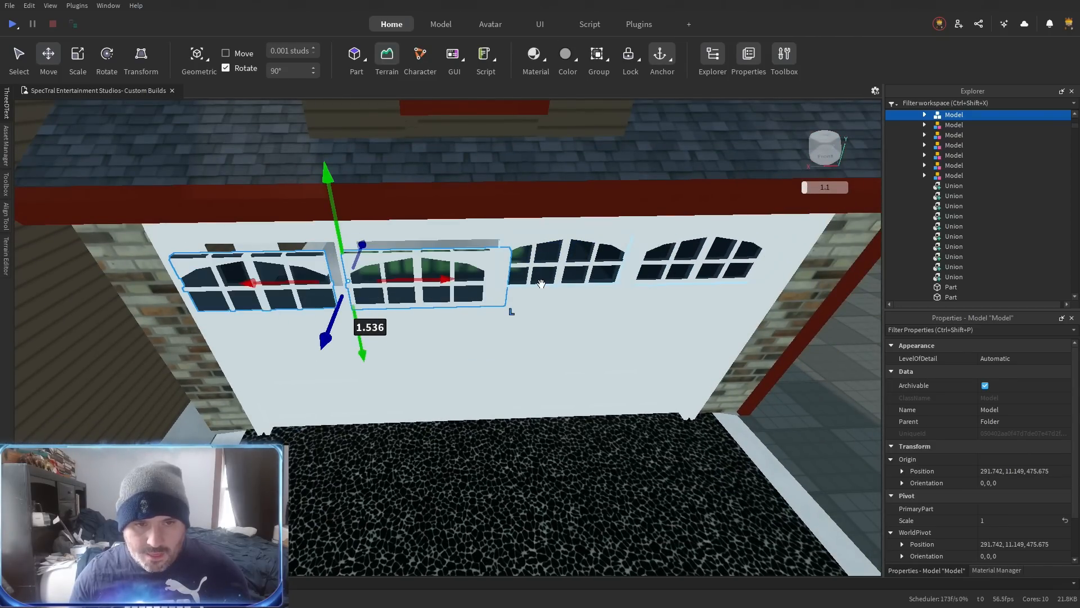
key(ctrl+z)
key(a)
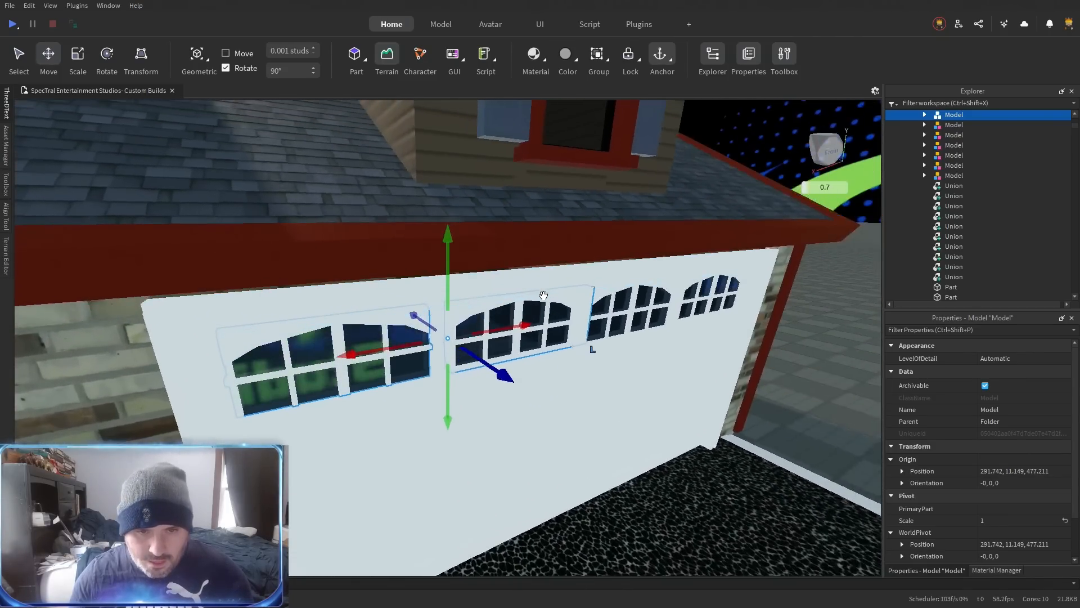
key(w)
key(w)
drag(486, 281, 556, 337)
key(ctrl+z)
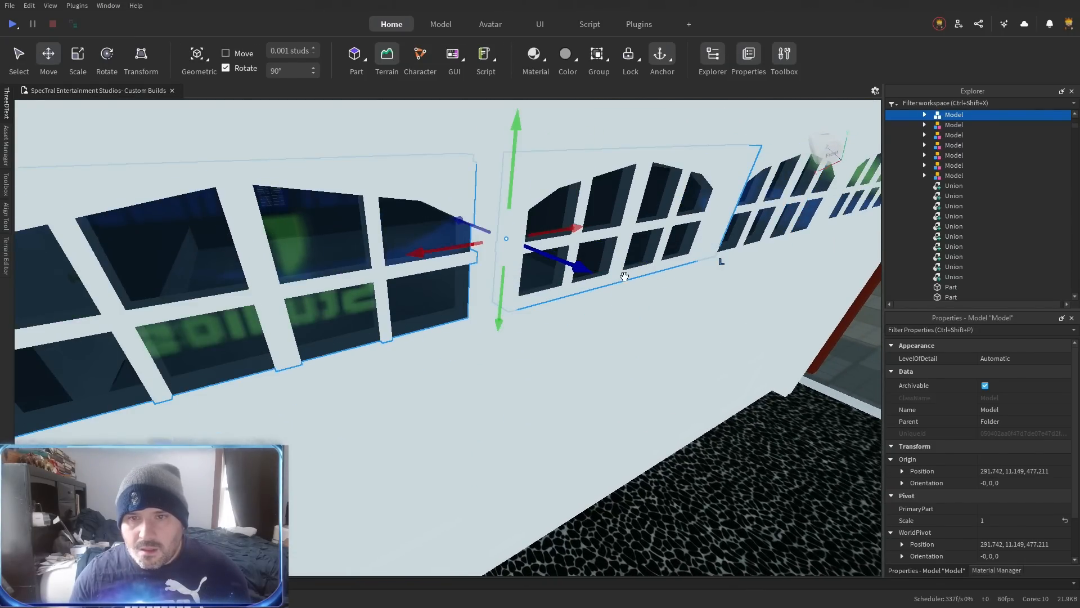
drag(600, 262, 599, 260)
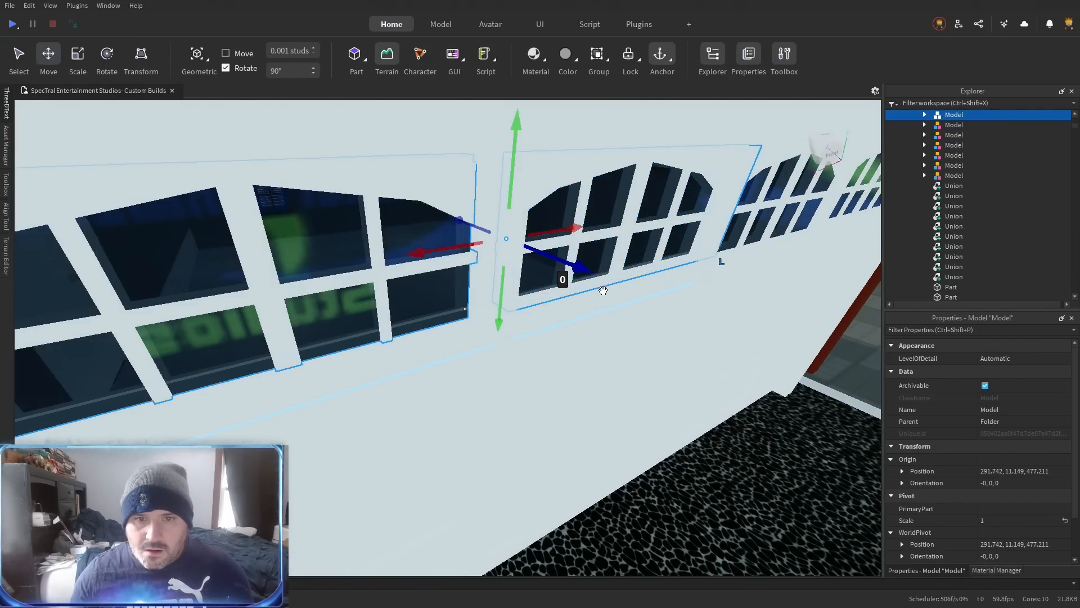
click(859, 381)
Group the dark glass panes of all four garage door windows into one model.
click(529, 273)
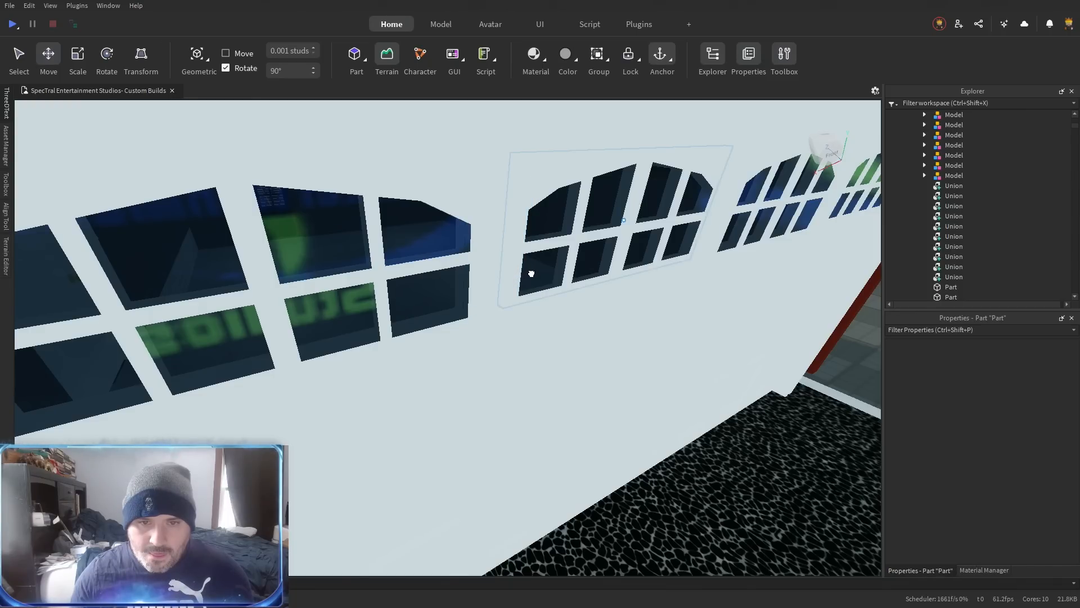
ctrl+click(460, 294)
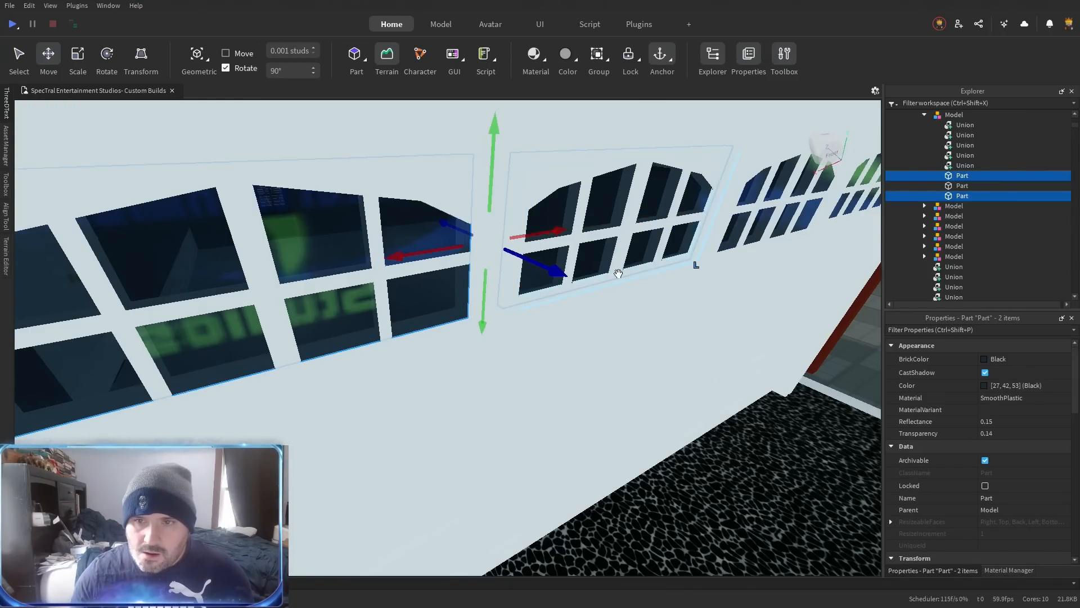
ctrl+click(761, 230)
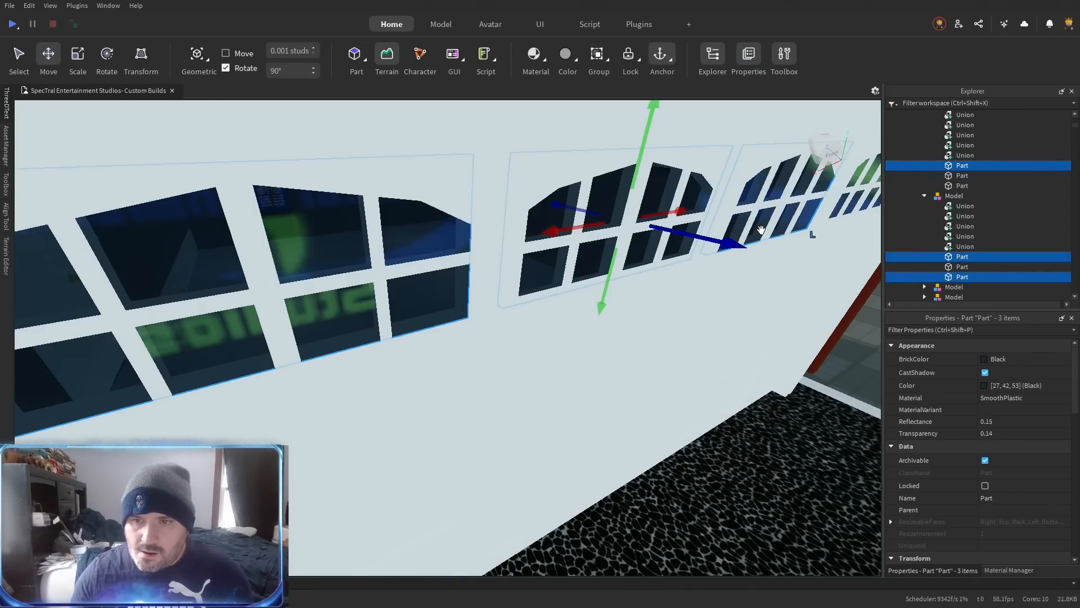
key(f)
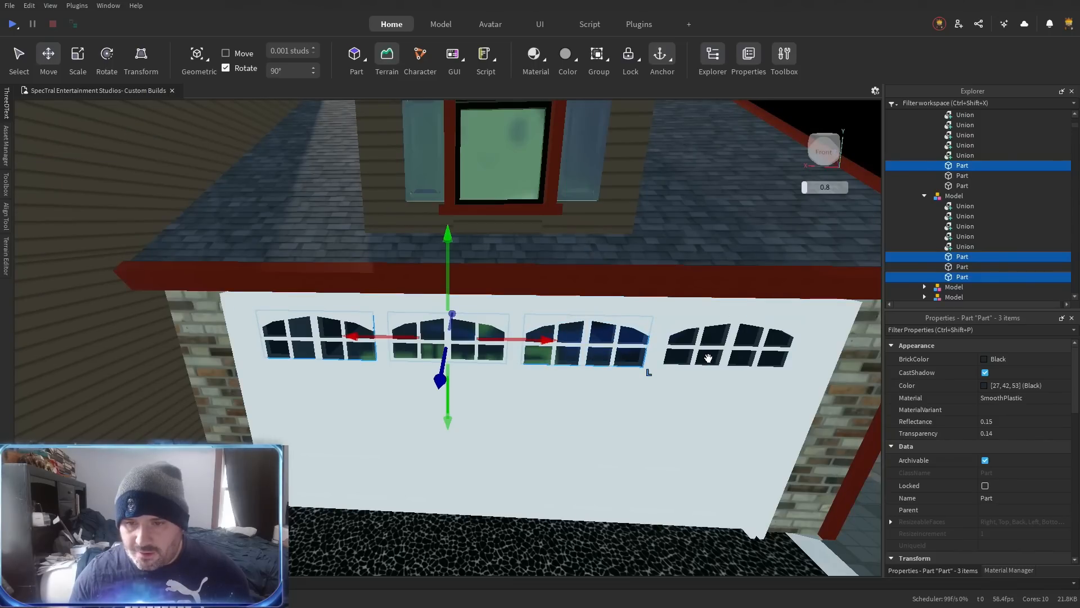
ctrl+click(708, 358)
key(ctrl+g)
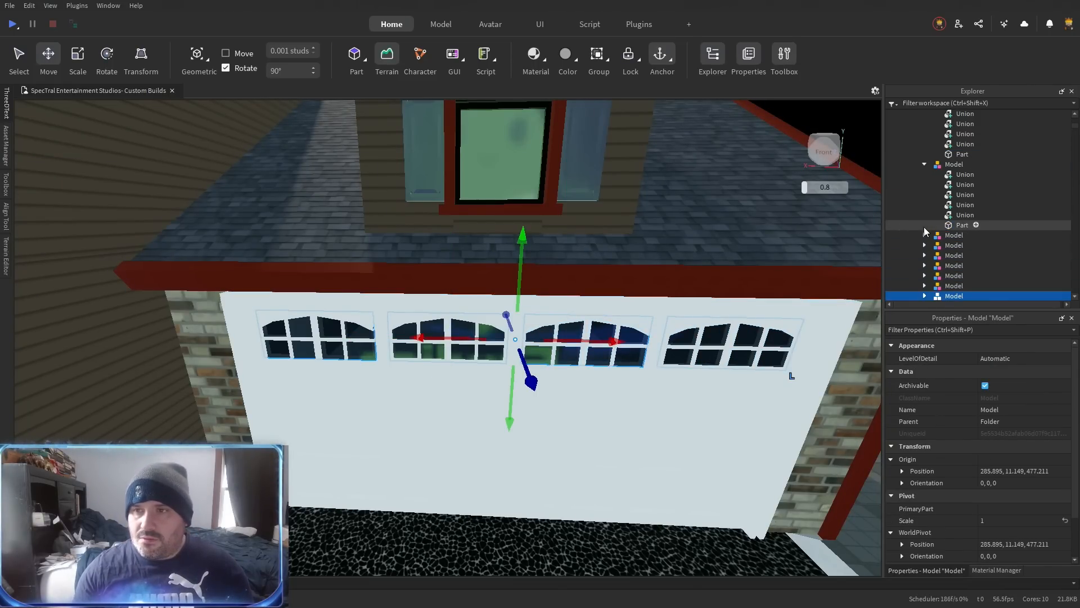
Collapse the expanded window models in the folder and rename the grouped glass panes as Glass.
scroll(952, 258, down, 2)
scroll(952, 257, up, 5)
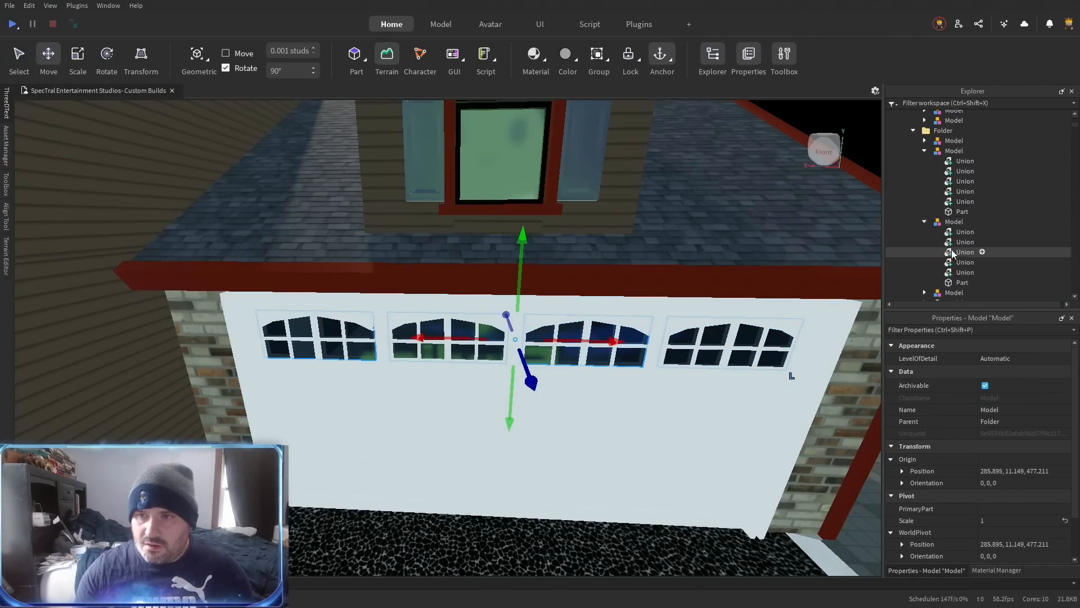
click(925, 180)
click(926, 190)
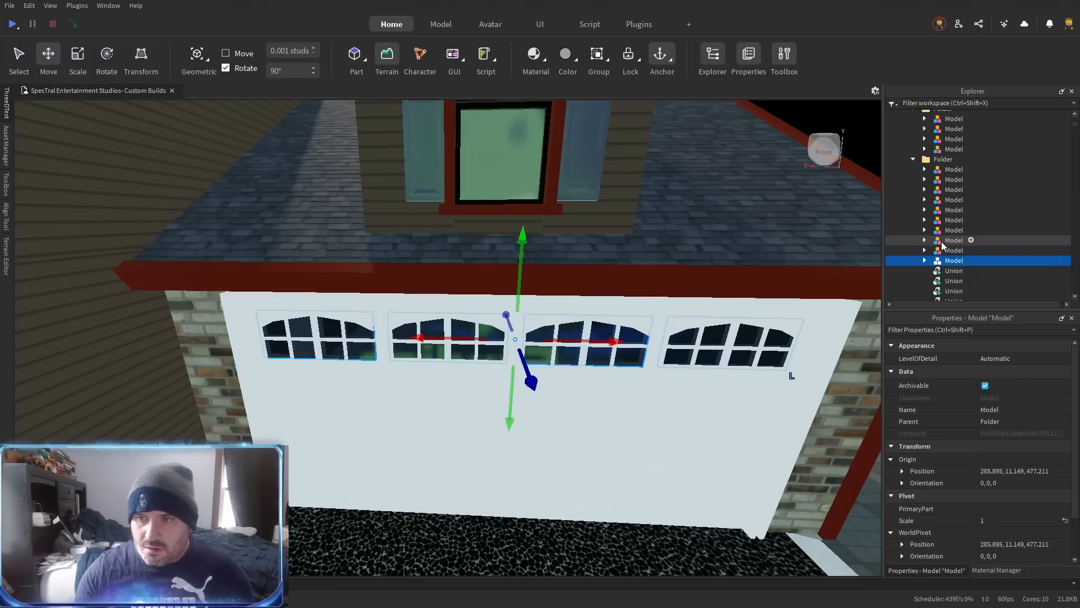
click(949, 260)
text(Glass)
key(Return)
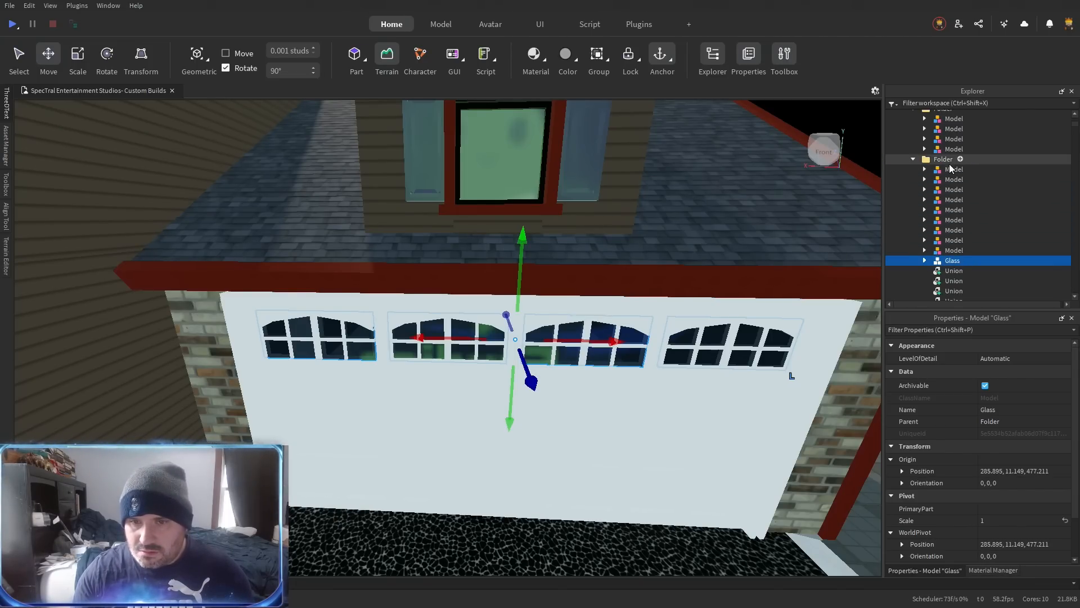
Rename the model holding the garage door's edge strips as Trim.
click(957, 250)
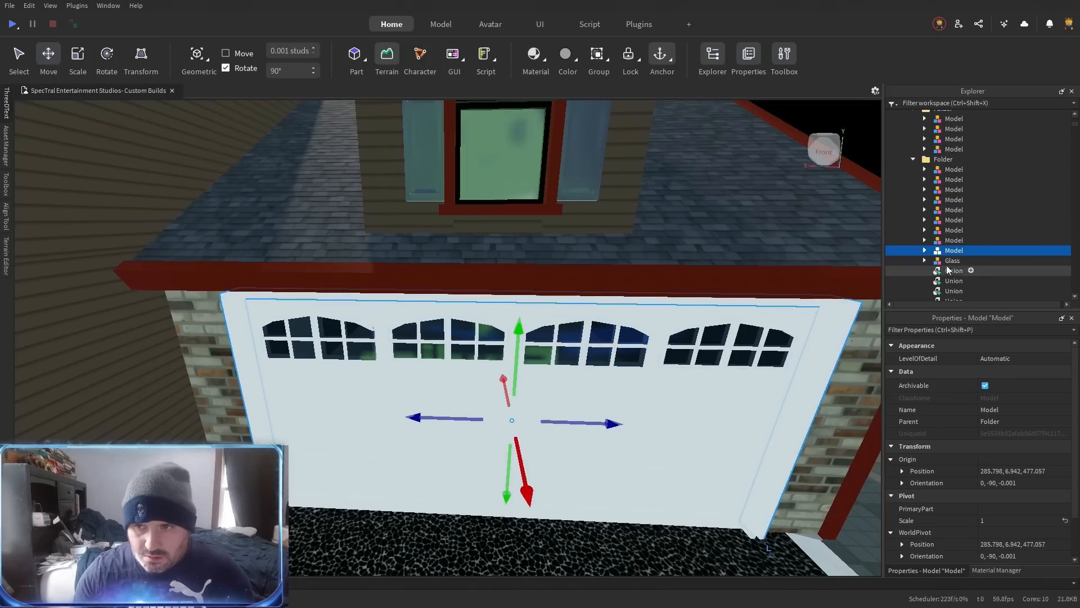
text(Trim)
key(Return)
Group all the unnamed window and panel models above Trim into one model and ungroup the nested contents.
click(954, 240)
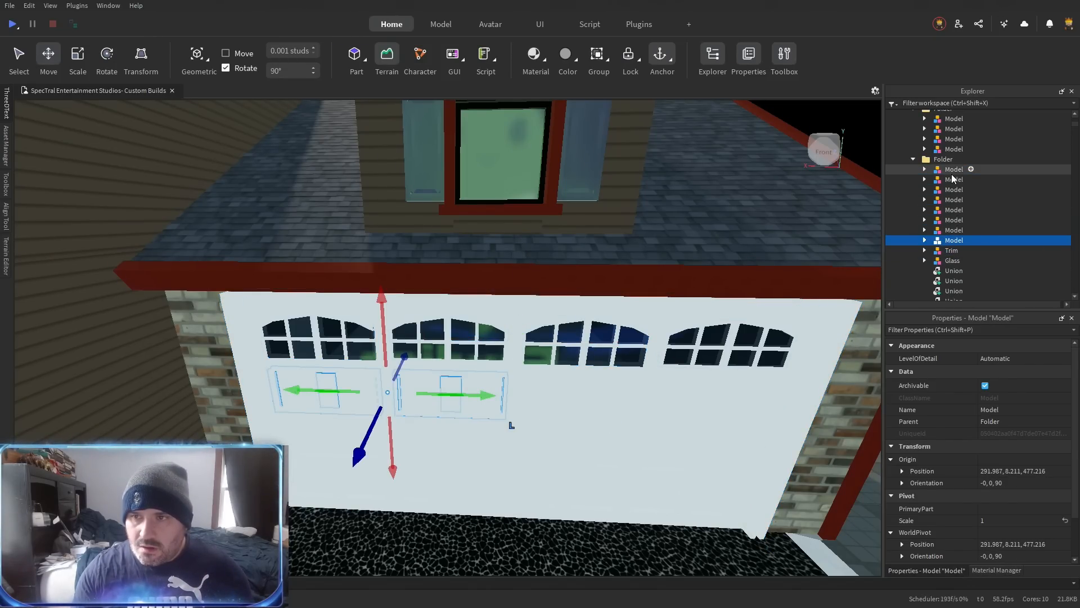
shift+click(953, 174)
key(ctrl+g)
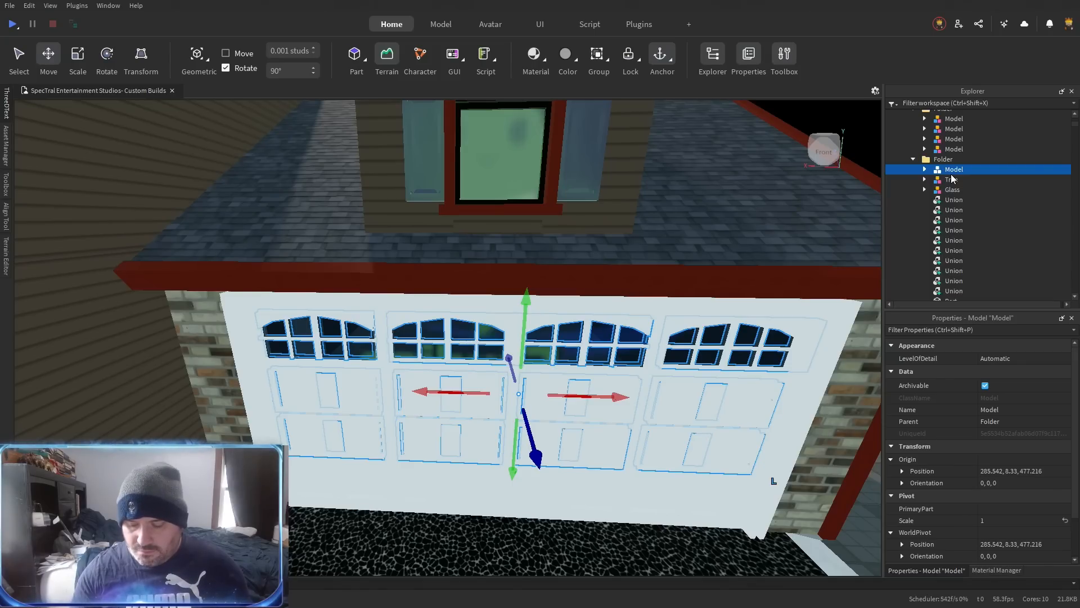
key(ctrl+u)
key(ctrl+u)
key(ctrl+u)
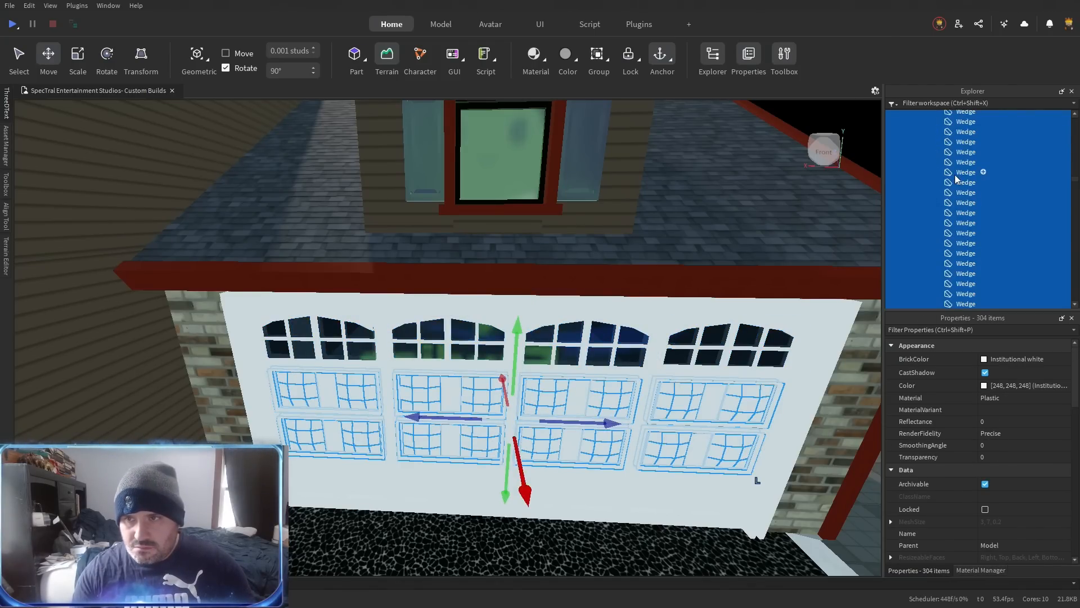
Union the ungrouped window frame and panel parts of the garage door into one solid.
key(ctrl+shift+g)
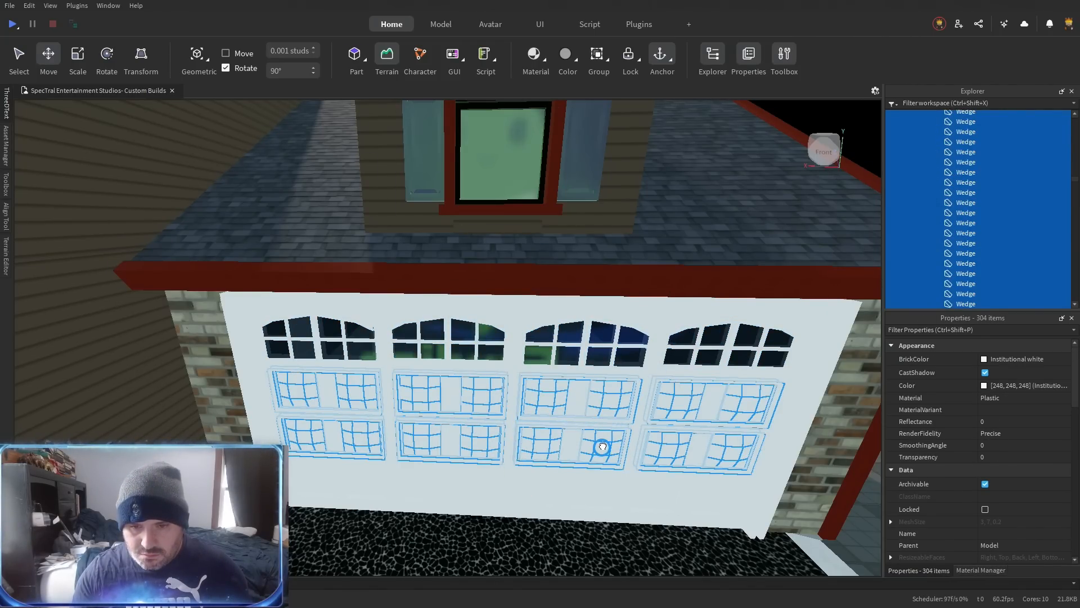
click(805, 547)
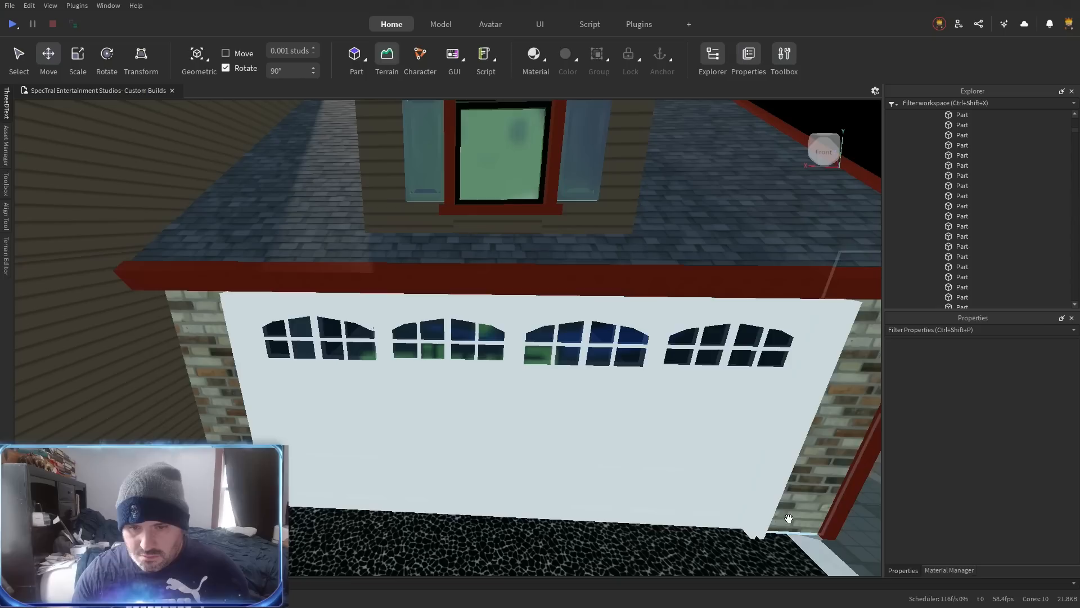
click(584, 443)
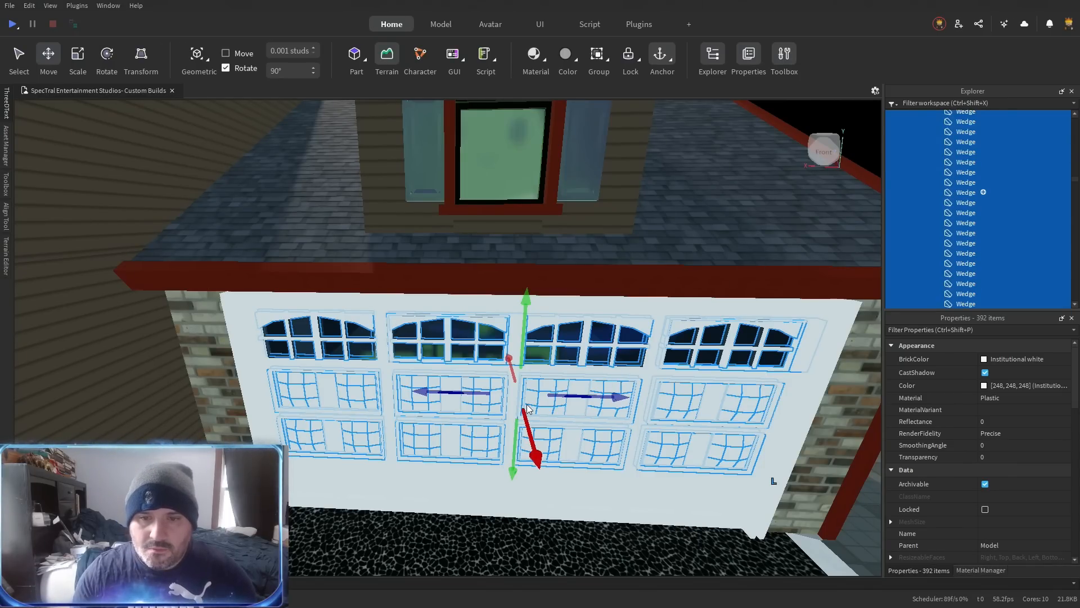
click(612, 460)
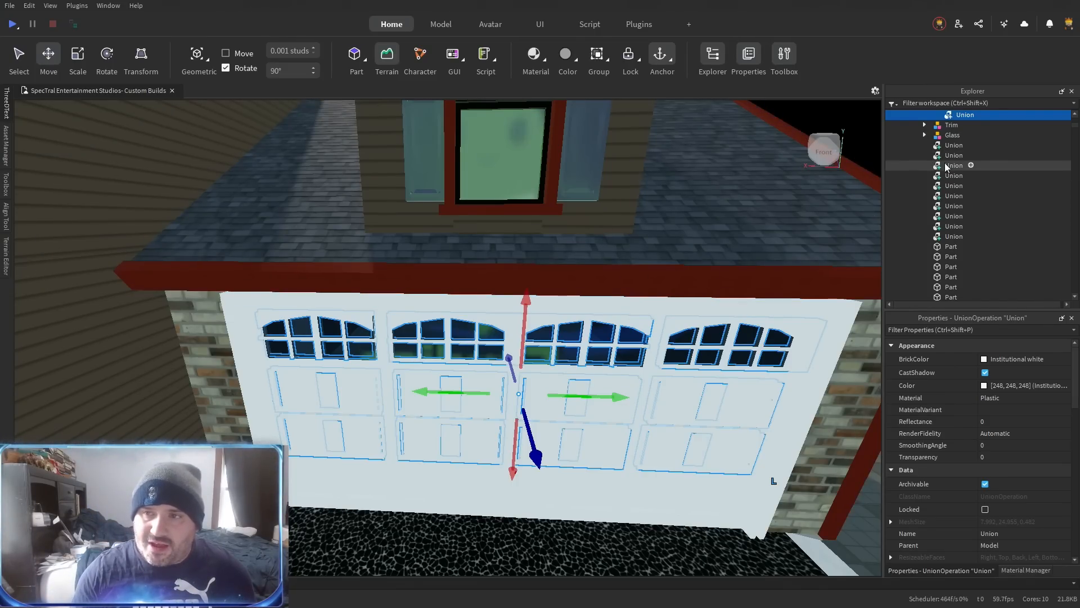
Set the material variant of the unioned garage door panels to Aluminium.
drag(586, 423, 608, 441)
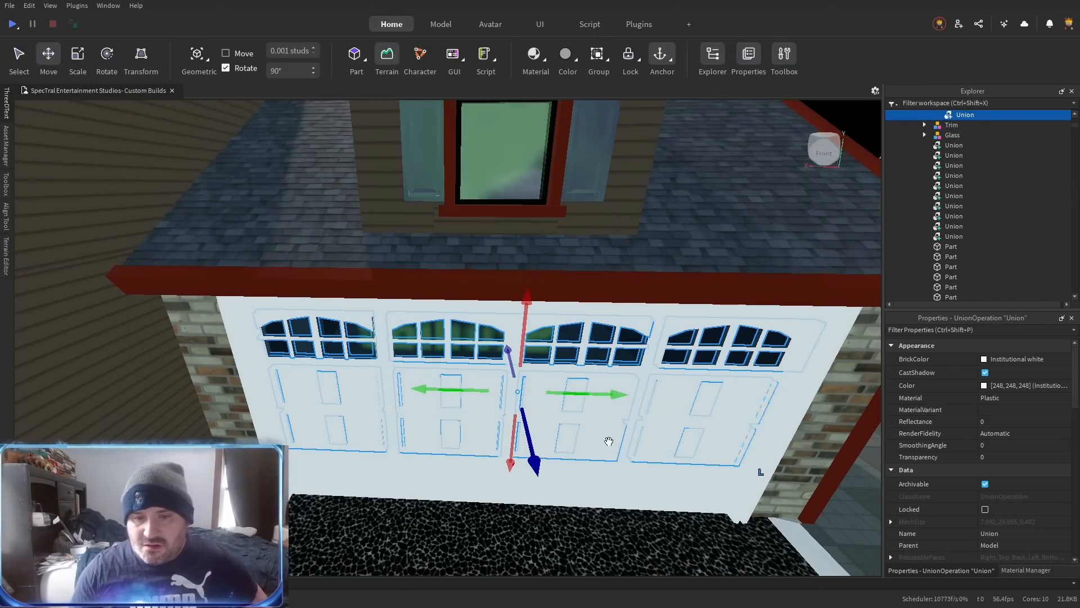
click(1004, 409)
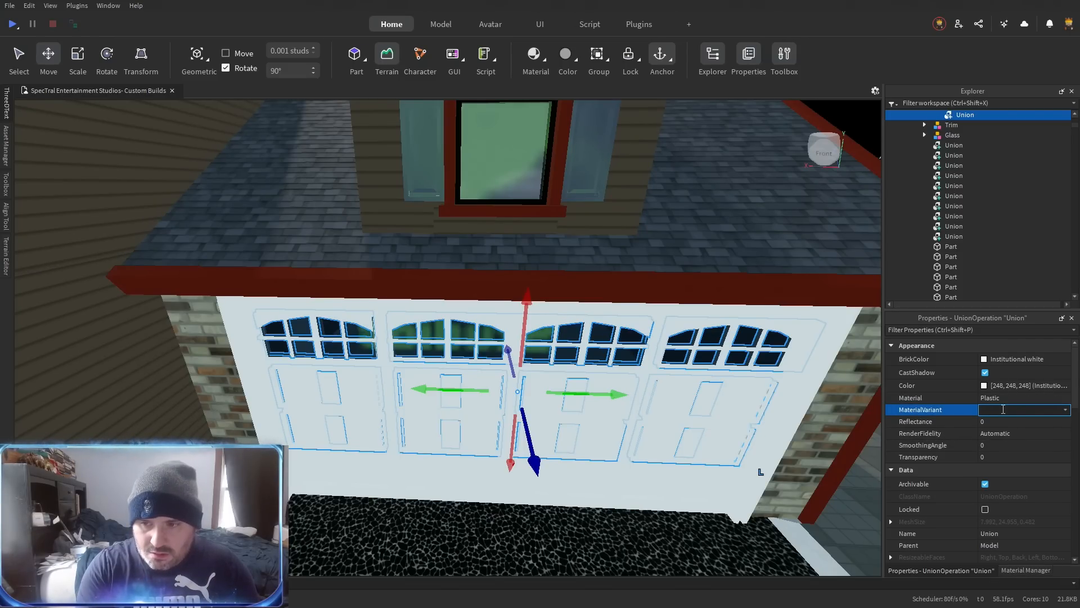
text(Aluminium)
key(Return)
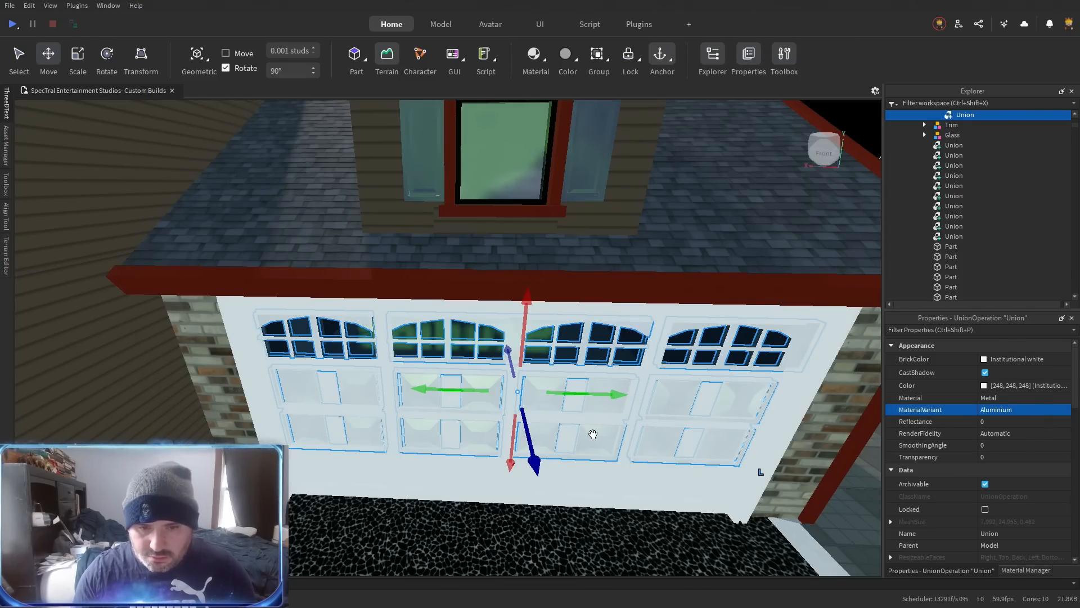
key(w)
key(s)
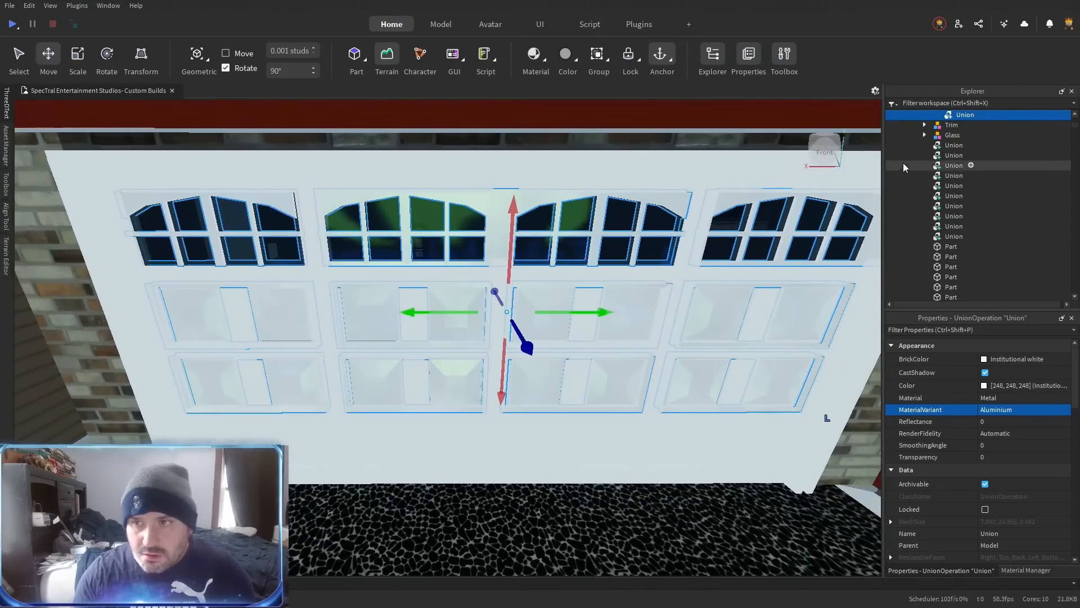
Union all the loose unions, parts, corner wedges and wedges listed below Glass in the garage door folder.
click(944, 146)
scroll(961, 237, down, 5)
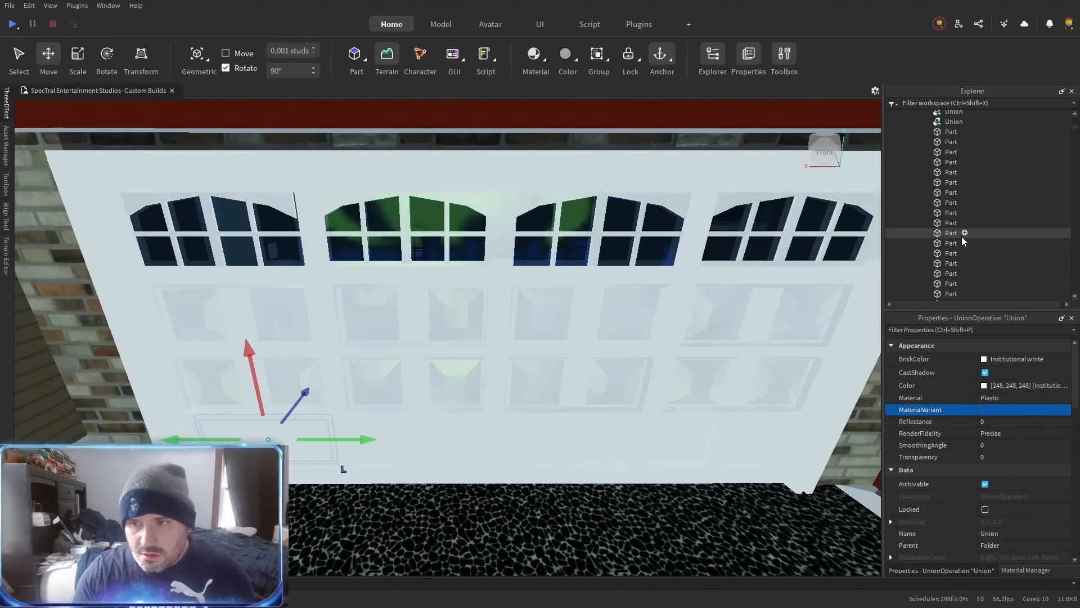
scroll(957, 238, down, 8)
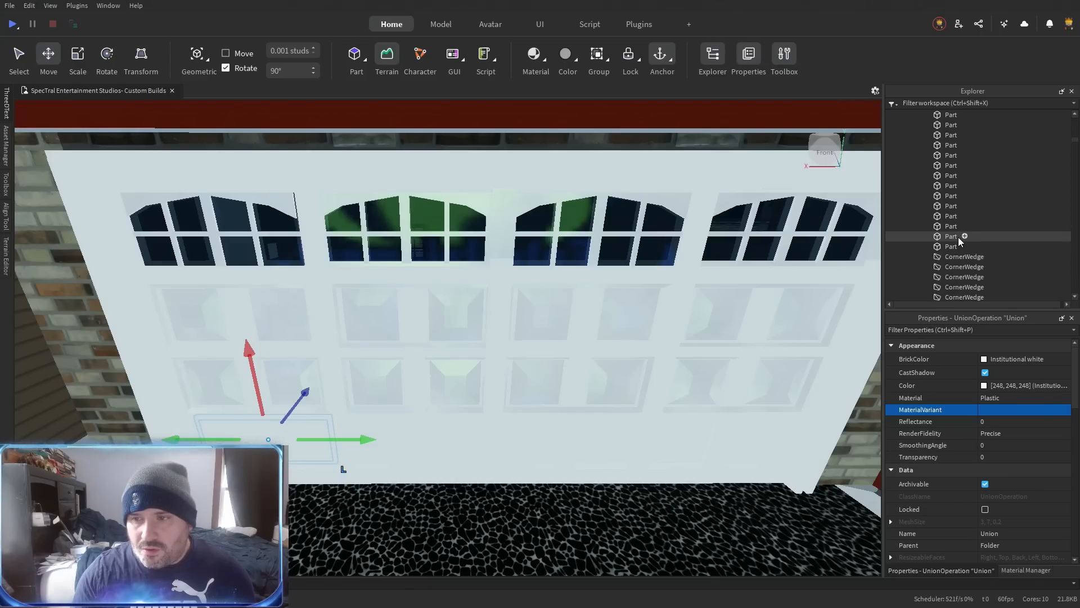
scroll(957, 248, down, 8)
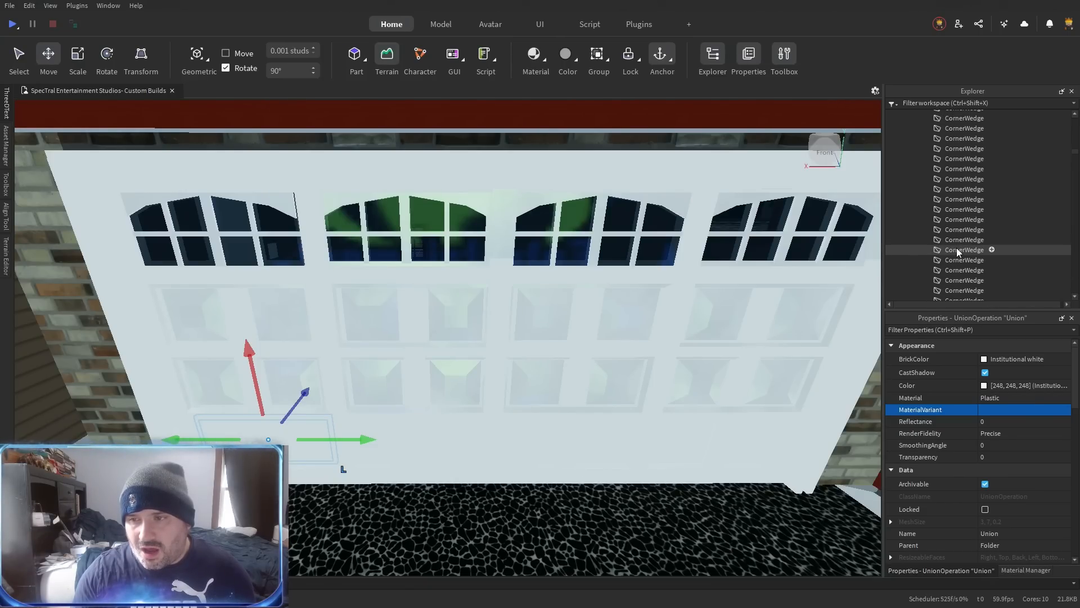
scroll(955, 248, down, 4)
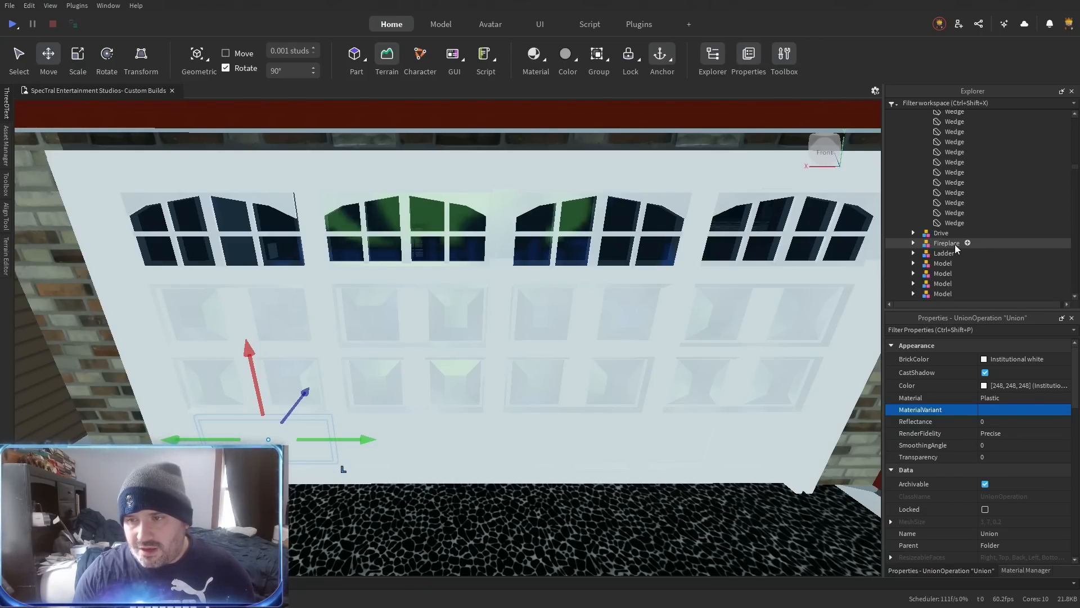
shift+click(945, 224)
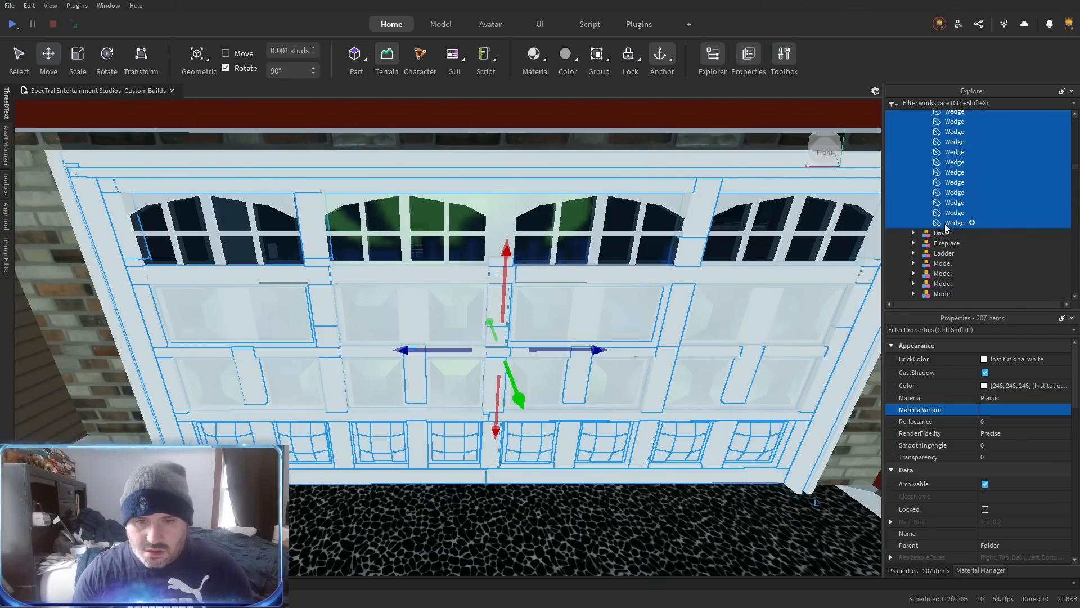
key(ctrl+shift+g)
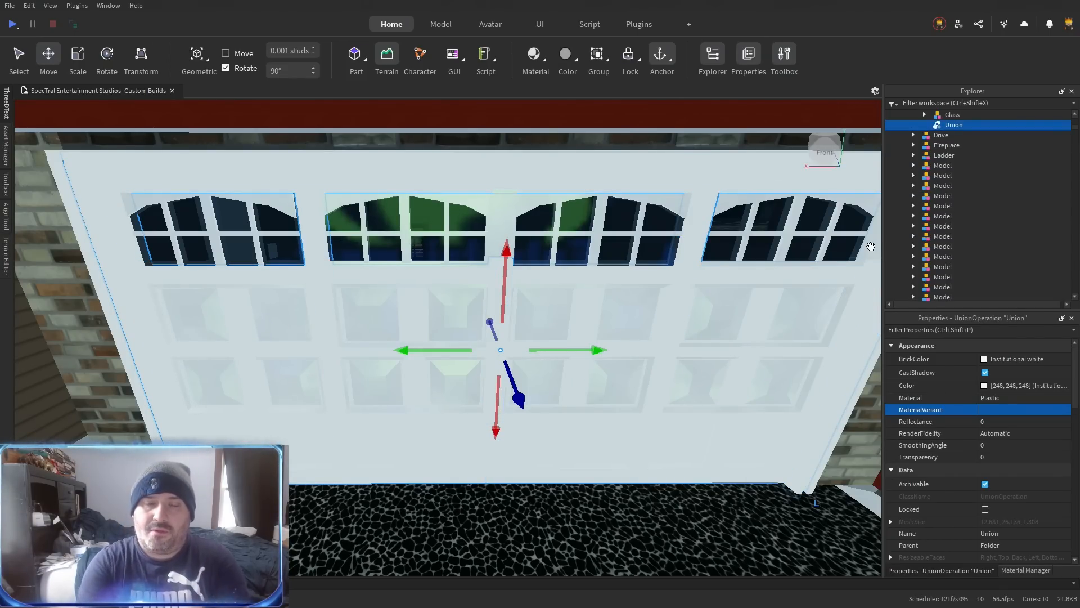
Move the new union into the model with the Aluminium panels and union both solids into one.
scroll(893, 186, up, 3)
drag(949, 210, 974, 172)
click(968, 182)
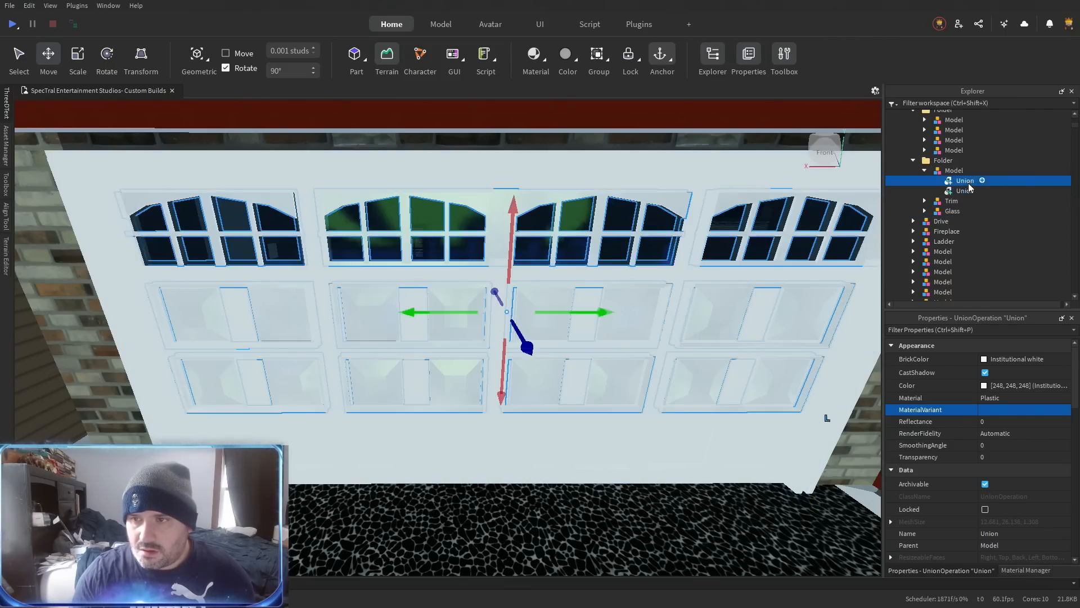
shift+click(968, 192)
key(ctrl+shift+g)
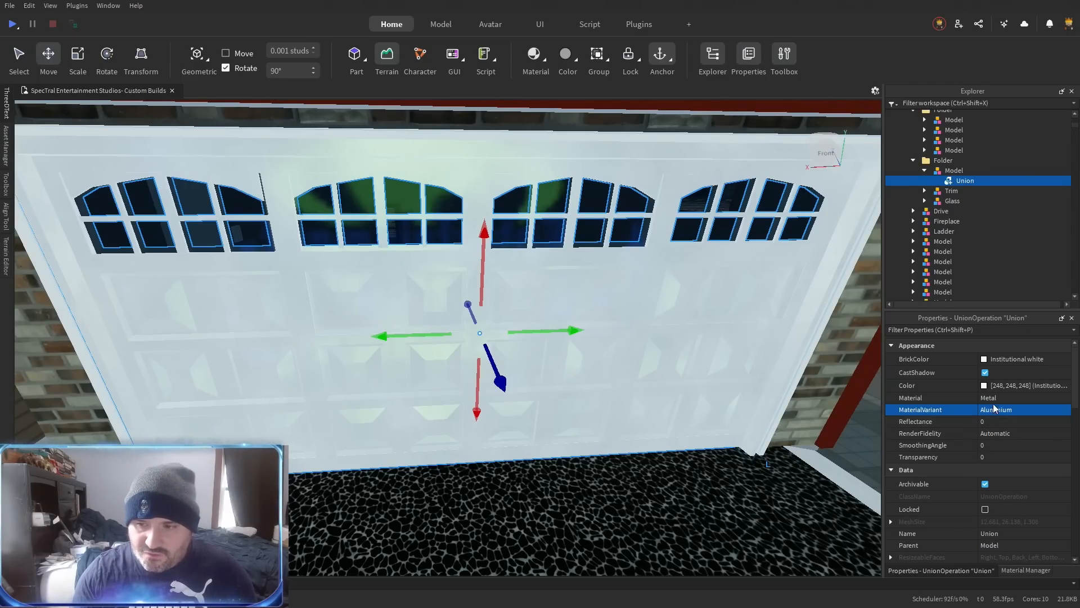
Set the combined garage door union's BrickColor to black and enable UsePartColor.
click(1012, 359)
click(890, 563)
scroll(946, 461, down, 5)
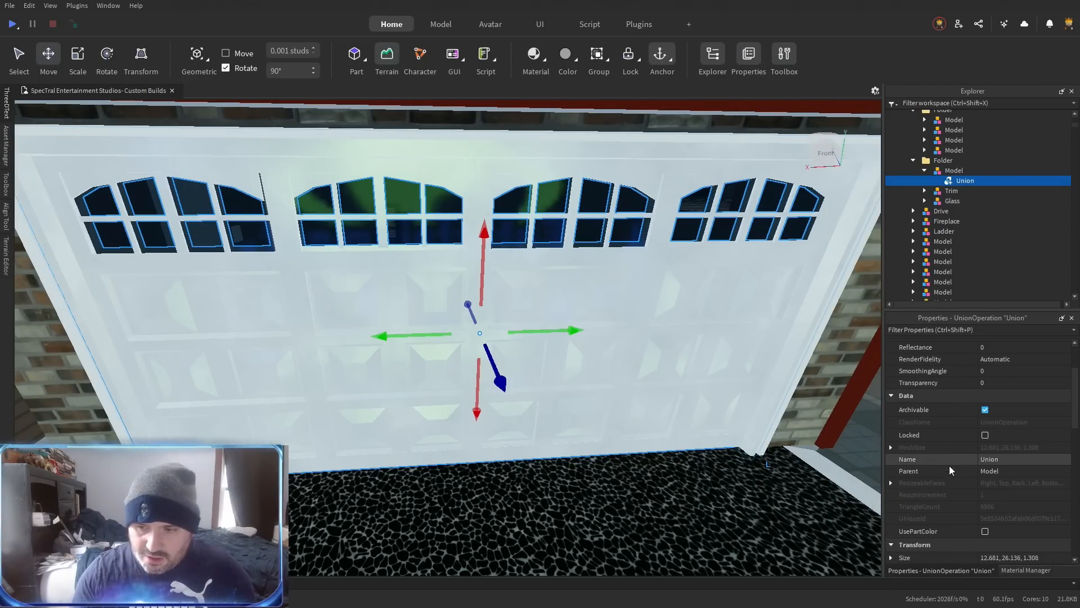
click(985, 531)
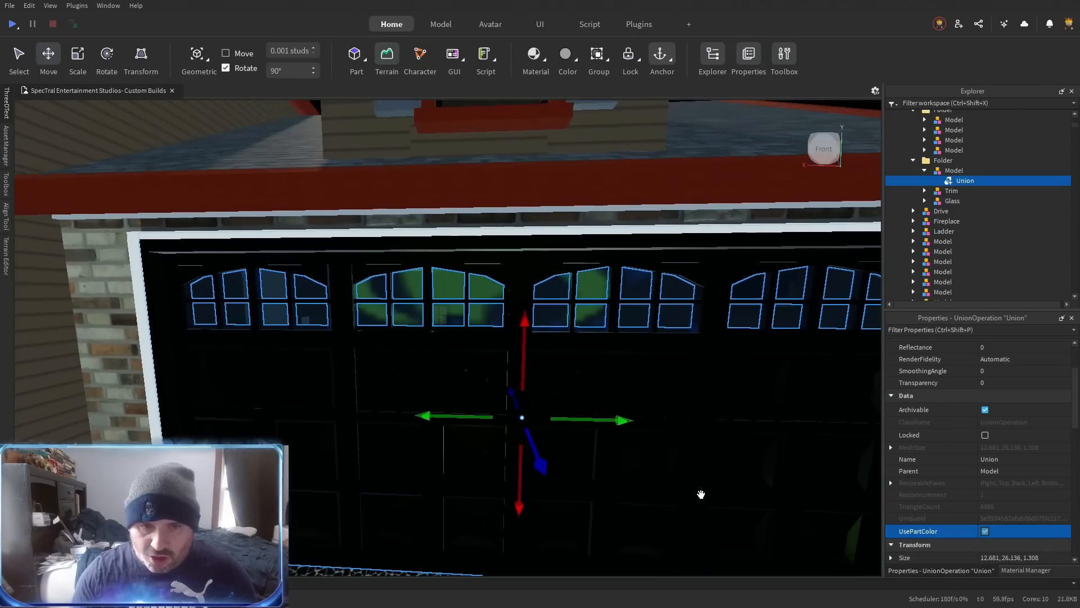
key(a)
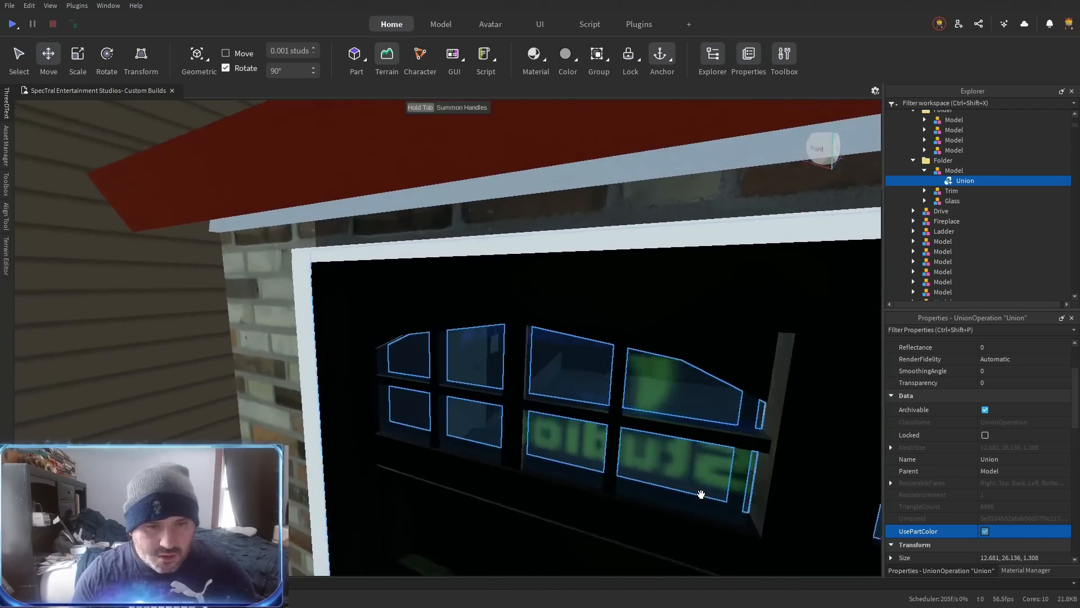
key(w)
key(s)
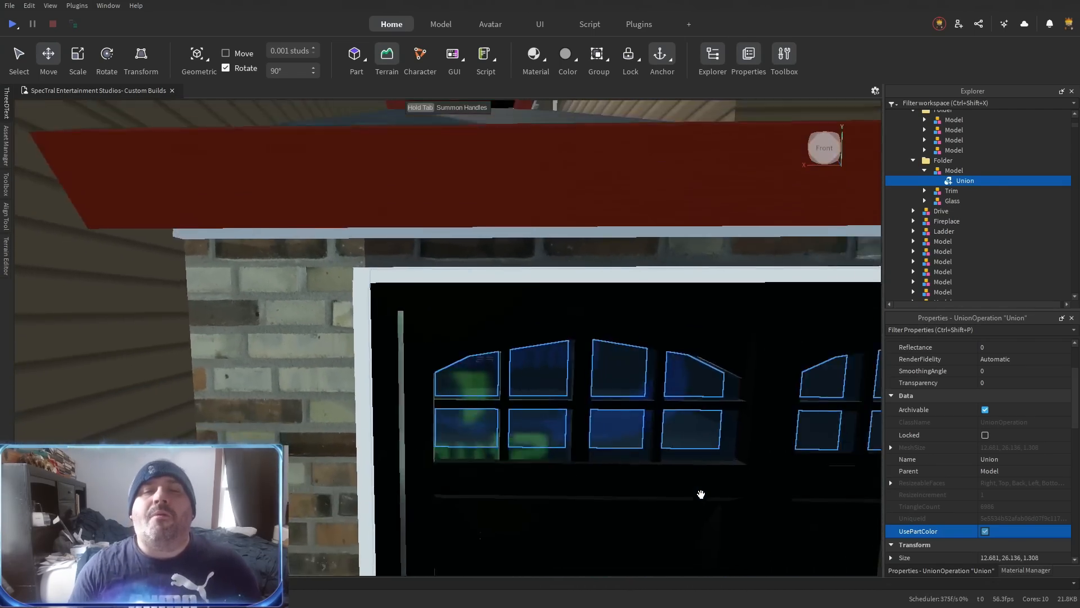
key(d)
key(w)
key(s)
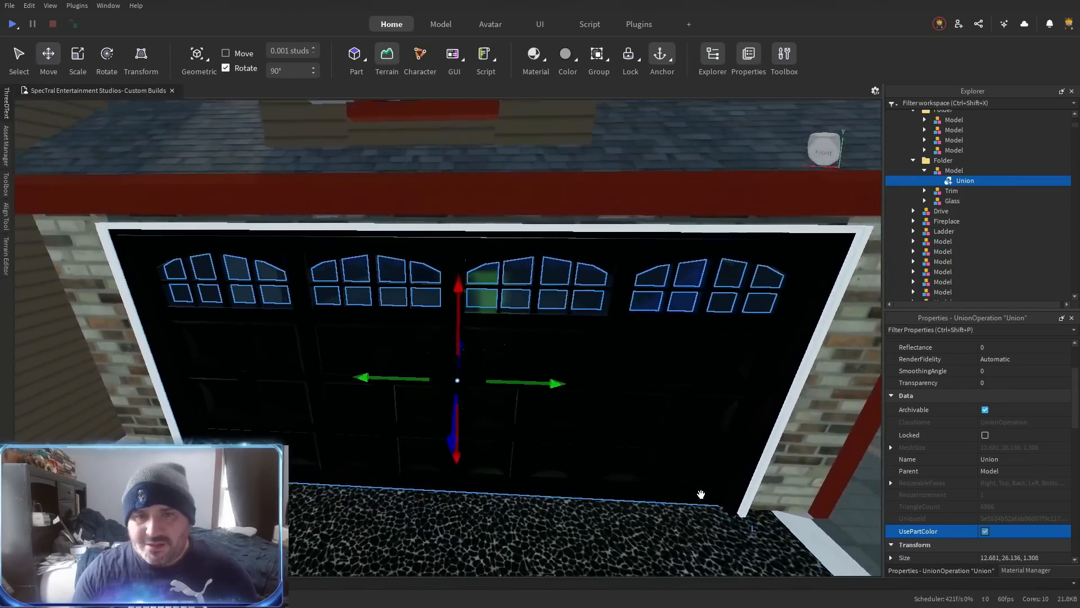
Rename the combined garage door union as GarageDoor.
double_click(963, 181)
text(Gar)
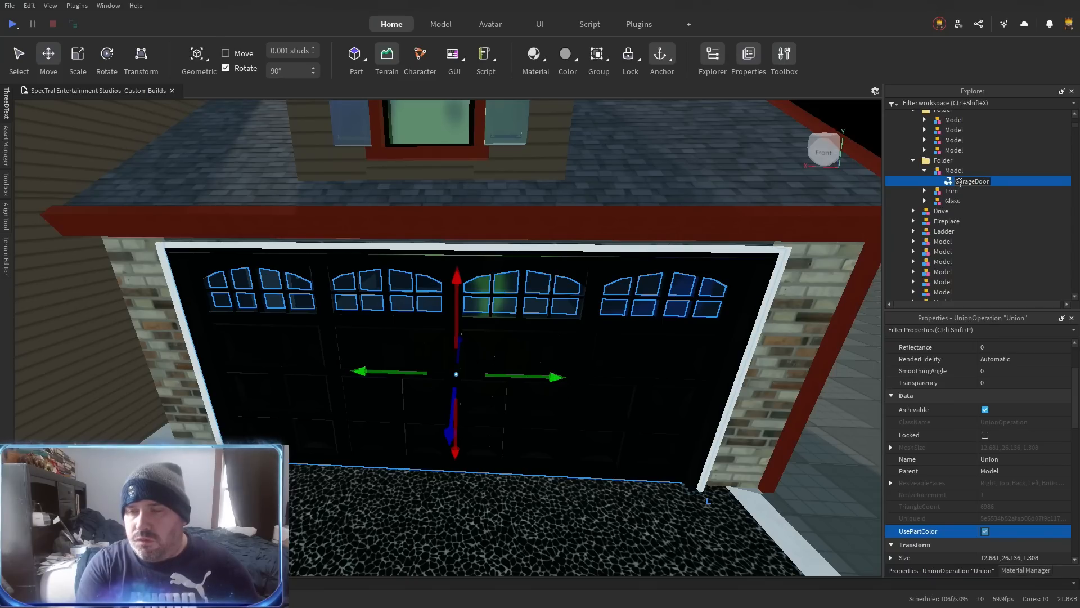
text(ageDoor)
key(Return)
scroll(1007, 410, down, 3)
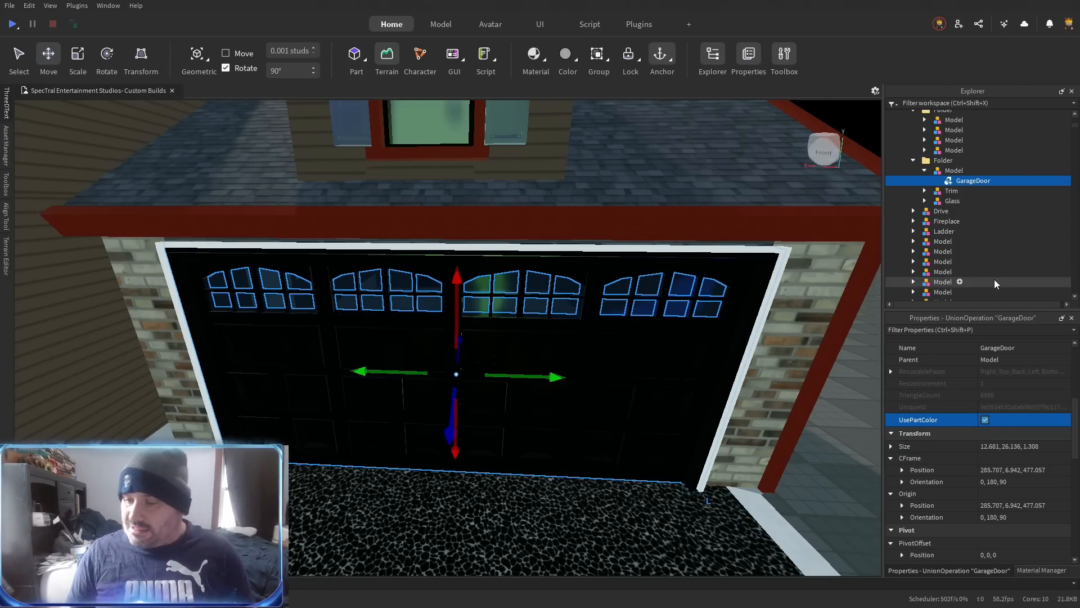
Apply the AstorianAnigreWood material variant to the three parts in the Trim model.
click(924, 191)
click(961, 201)
shift+click(959, 221)
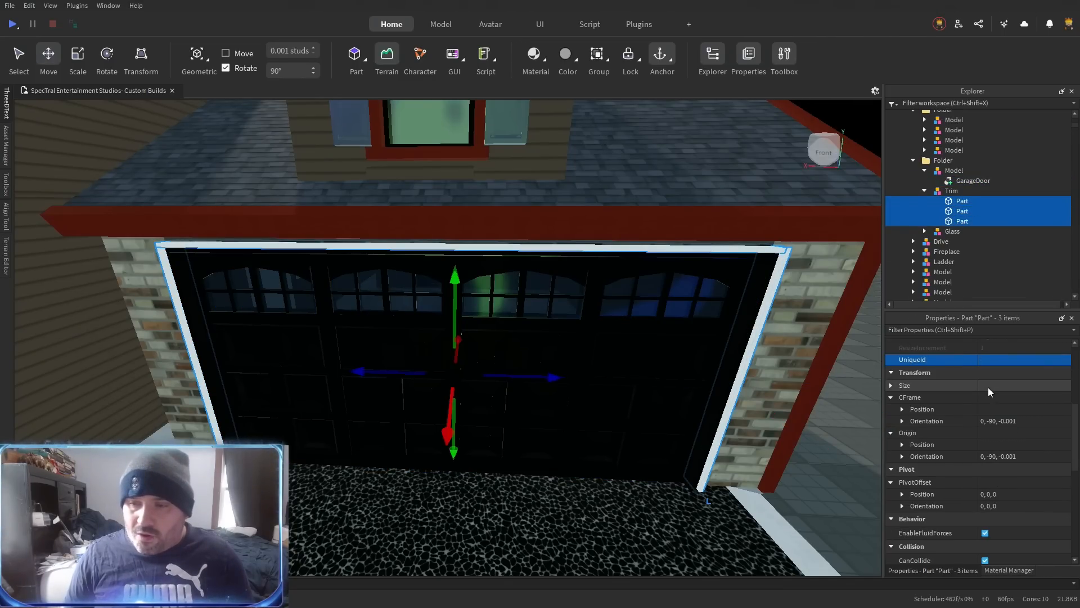
scroll(988, 387, up, 5)
click(1002, 410)
key(Return)
Color the three trim parts Burgundy and union them into one solid.
click(998, 359)
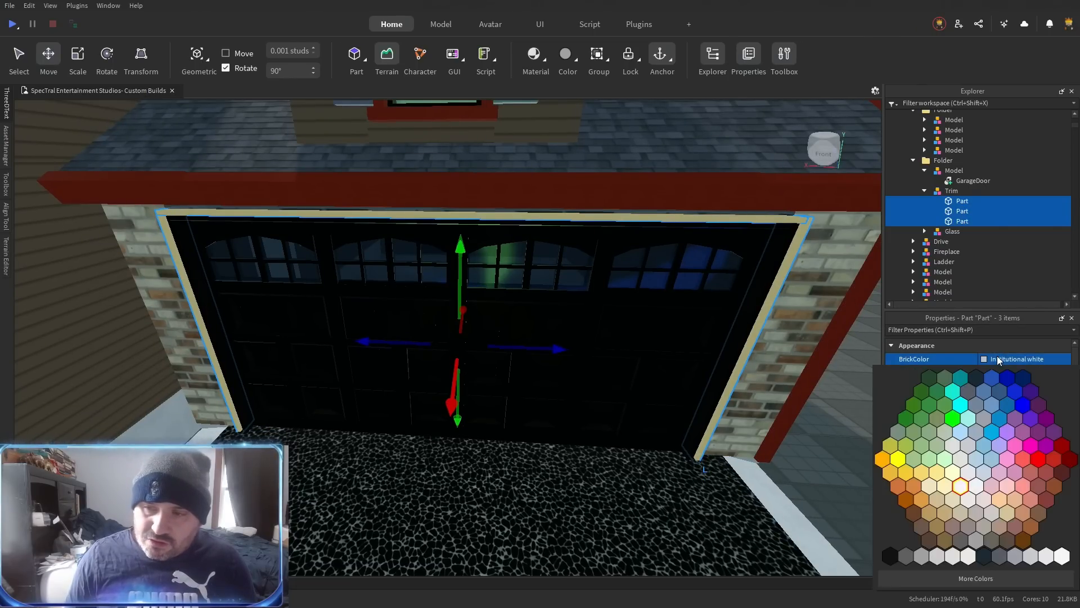
click(1047, 499)
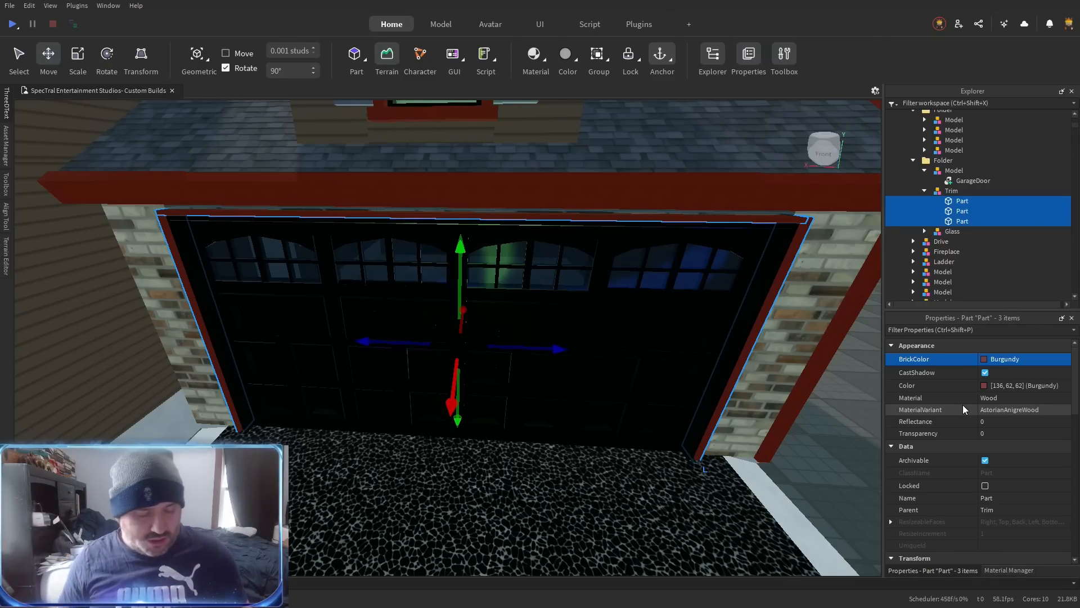
key(ctrl+shift+g)
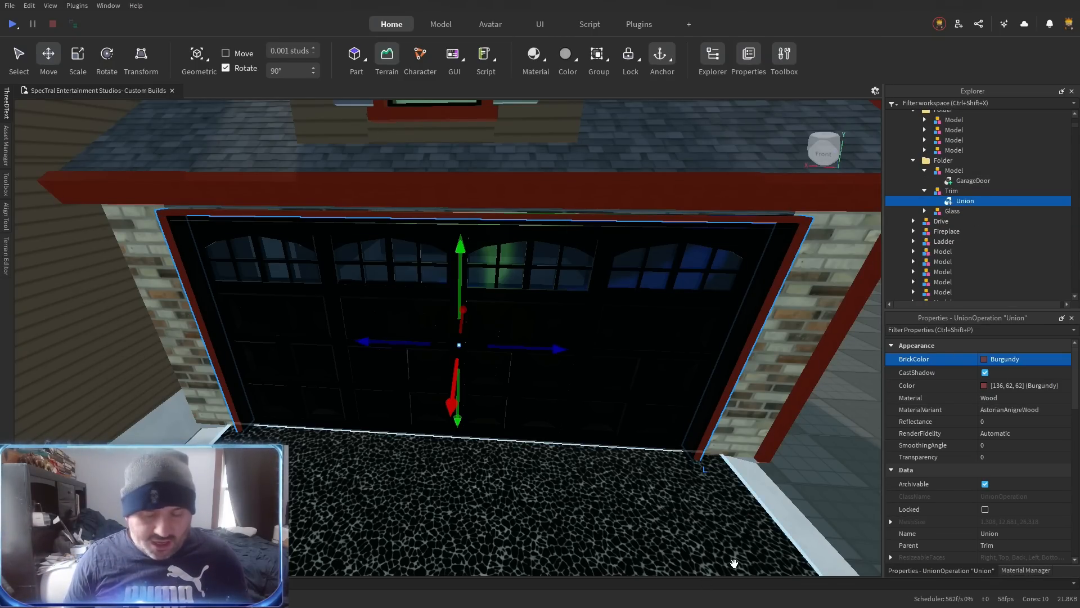
Switch to Discord, briefly watch a voice channel member's shared screen, and return to Roblox Studio.
key(super)
mouse_move(739, 599)
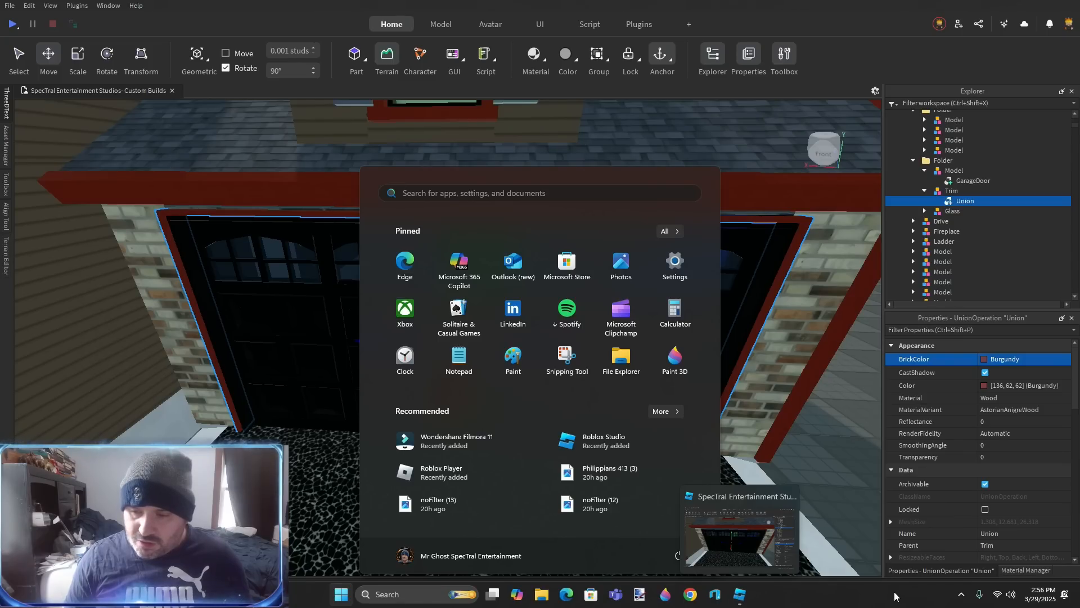
click(957, 595)
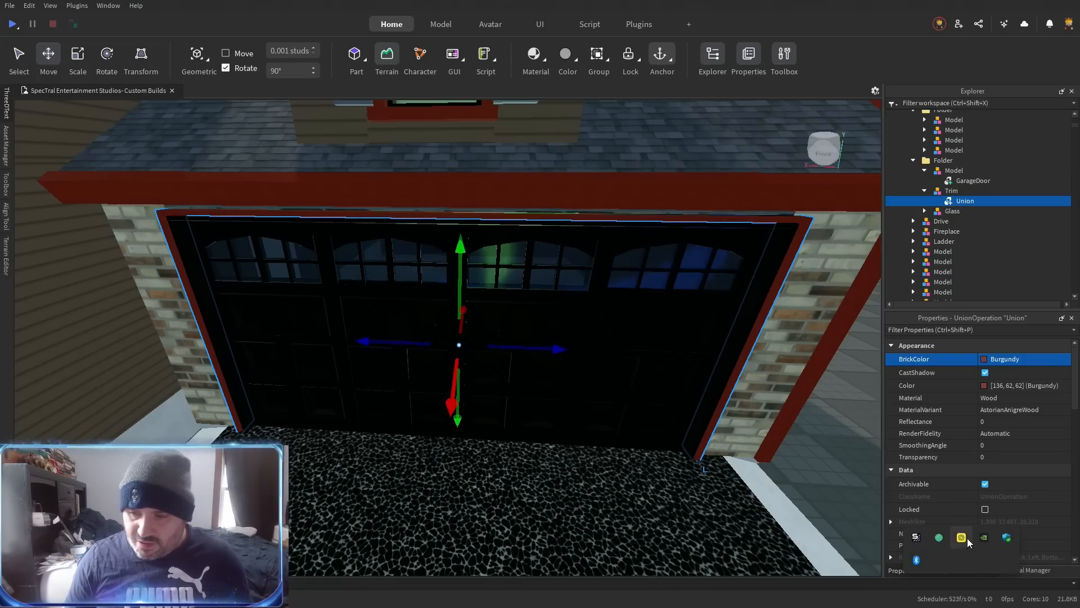
click(938, 538)
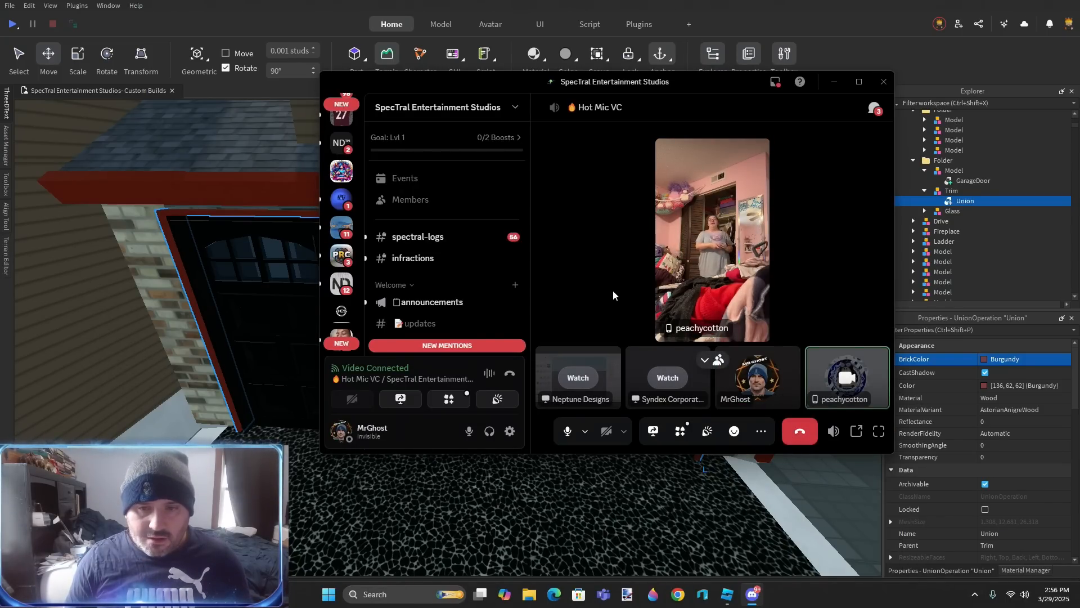
click(649, 379)
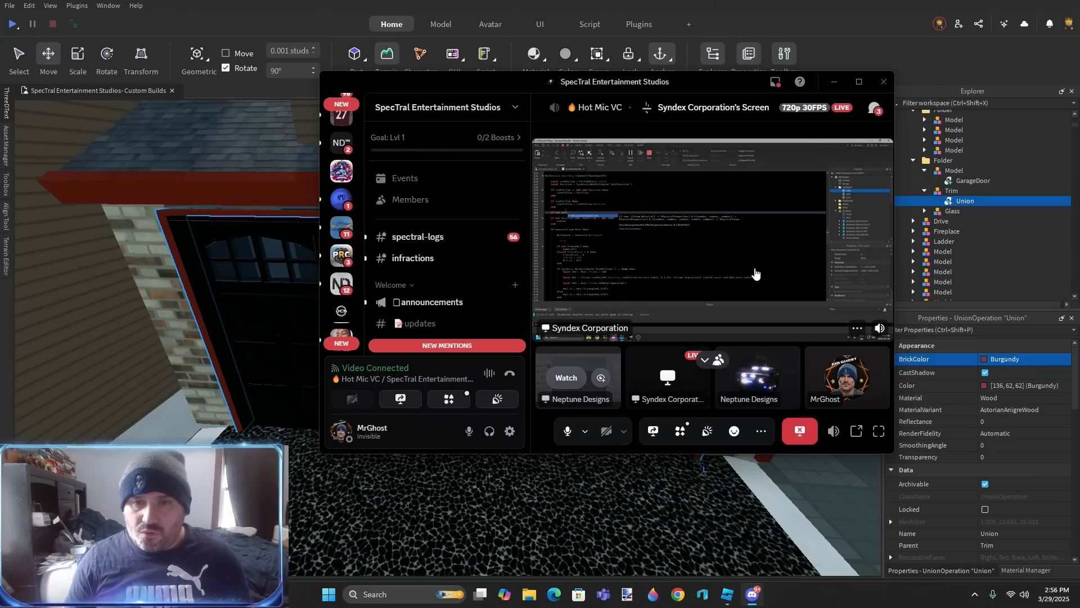
click(790, 419)
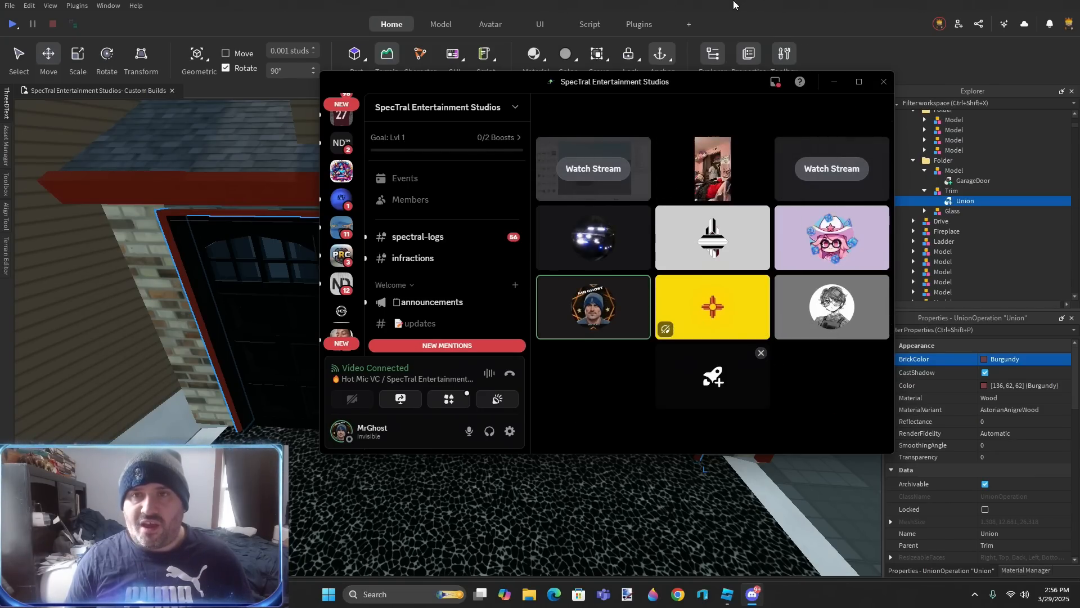
click(735, 5)
Rename the trim union as GarageDoorTrim and move it into the model that holds GarageDoor.
right_click(494, 294)
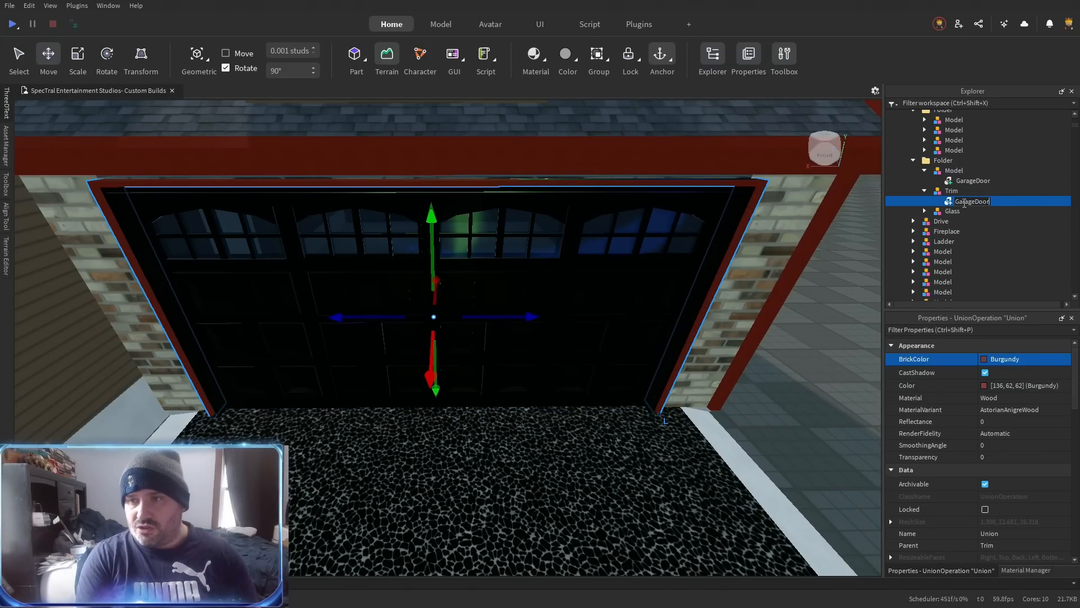
text(m)
key(Return)
drag(964, 204, 955, 171)
Delete three of the four Glass parts and stretch the remaining pane across all four garage door windows.
click(925, 211)
click(950, 221)
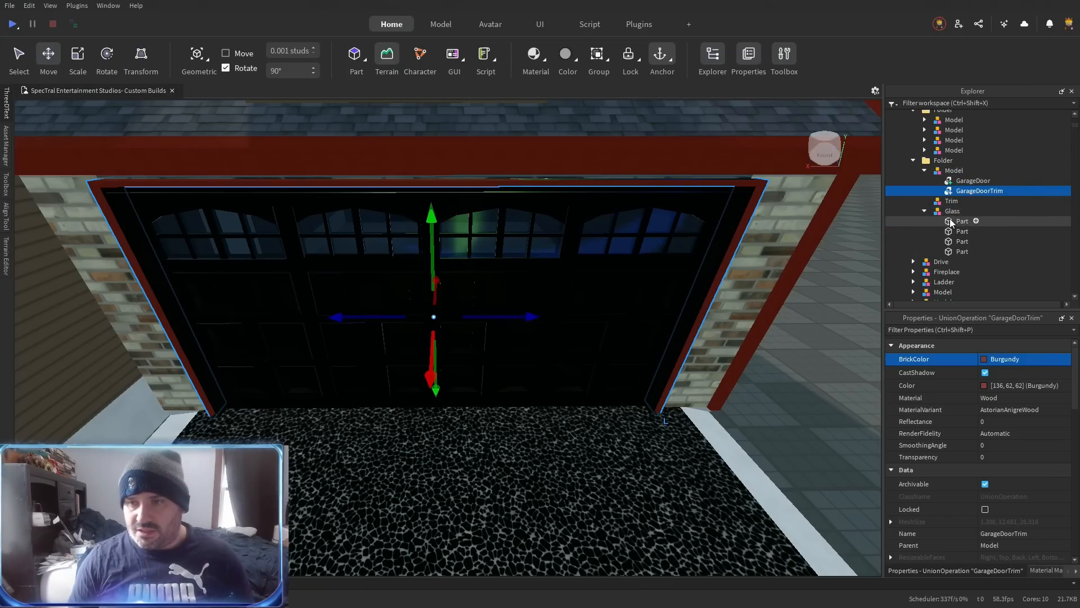
key(ctrl+3)
click(953, 230)
key(shift+Down)
key(shift+Down)
key(Delete)
click(955, 223)
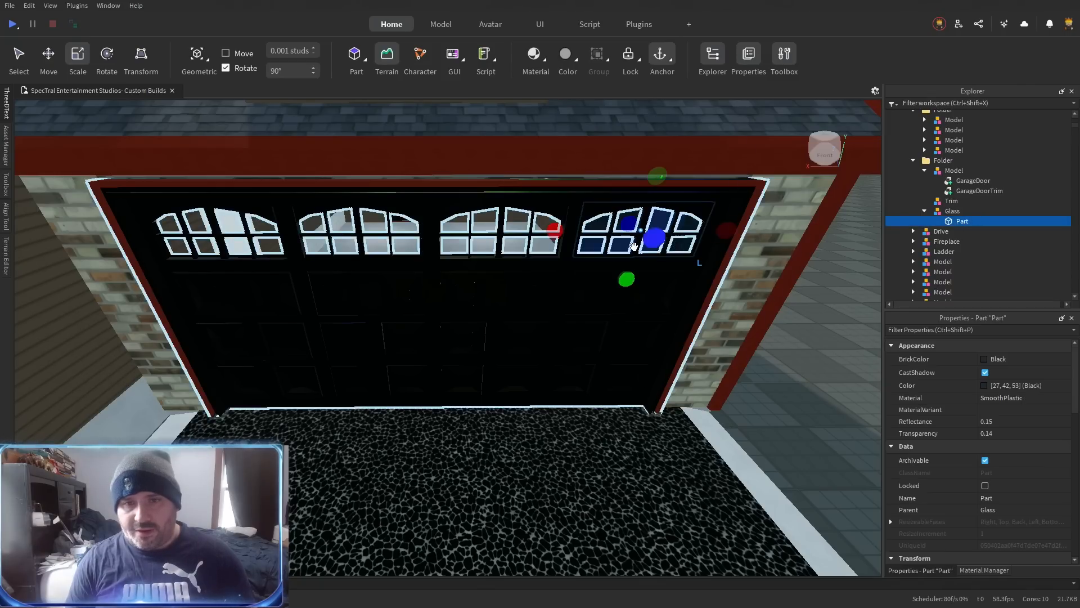
drag(554, 229, 129, 231)
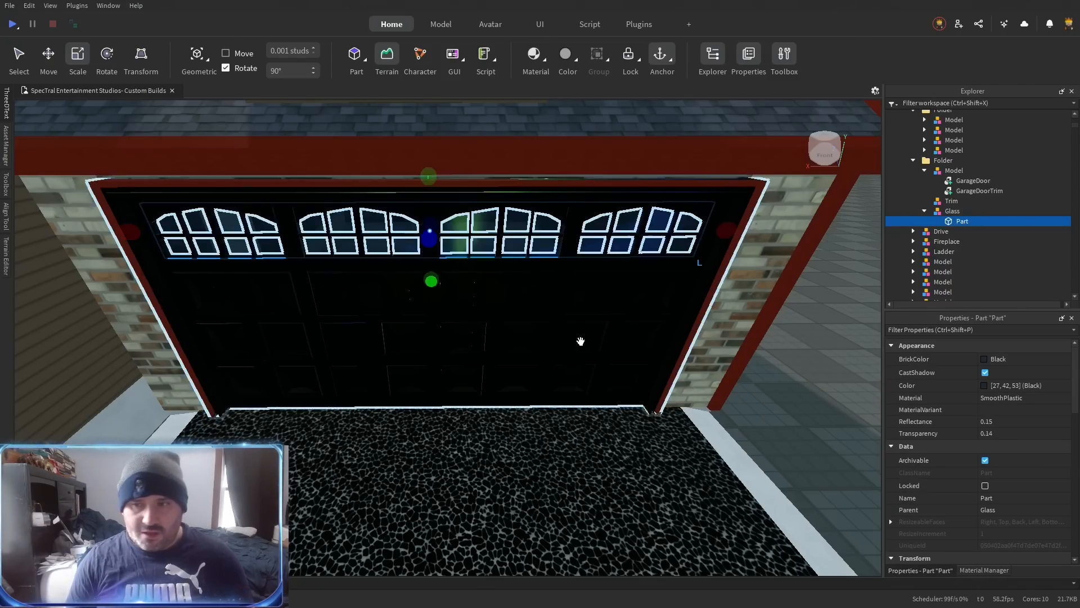
Set the stretched glass pane's Reflectance to 0.03 and its Transparency to 0.5.
click(1009, 422)
text(.)
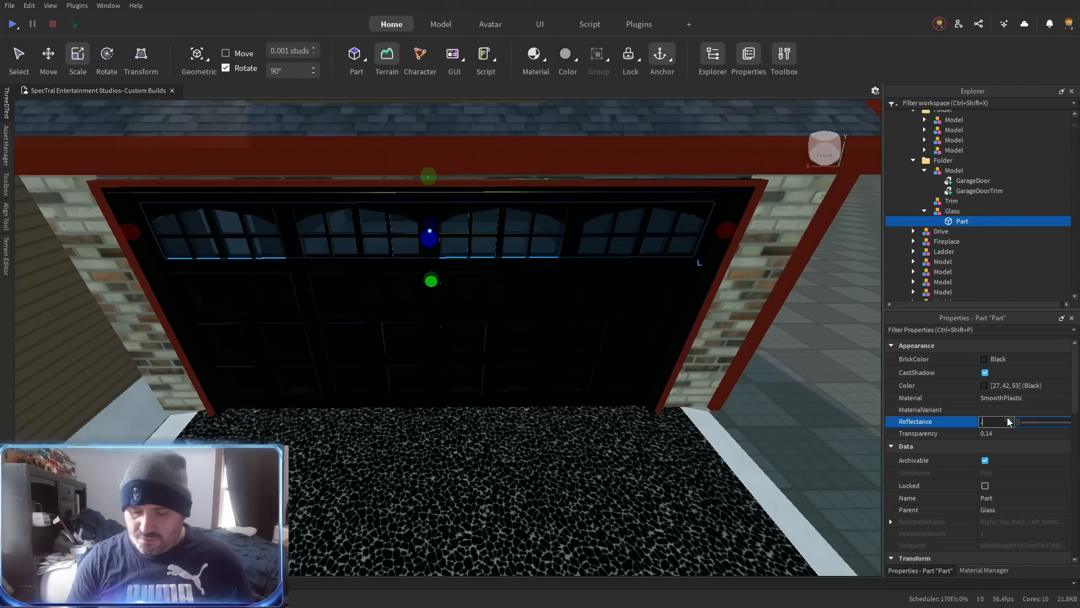
text(0)
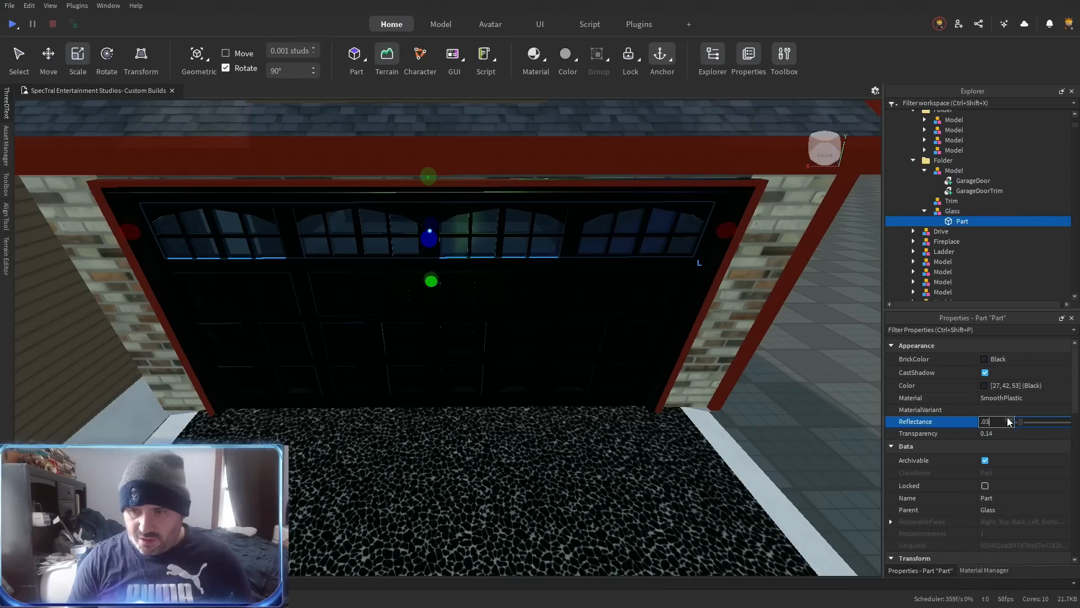
text(3)
click(1011, 434)
text(.5)
key(Return)
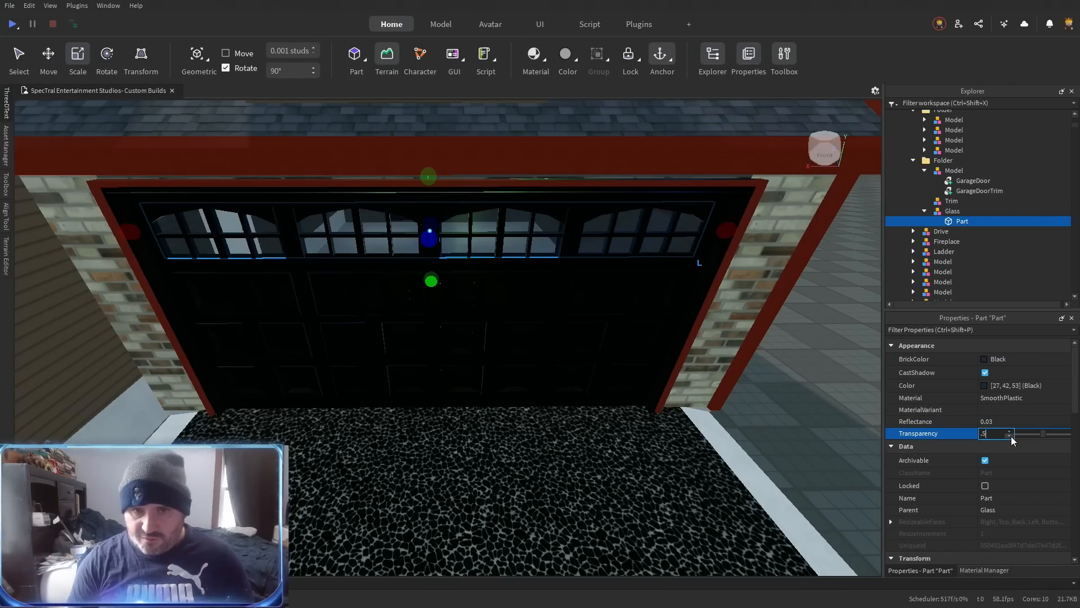
Rename the stretched pane inside the Glass model as Glass.
click(958, 223)
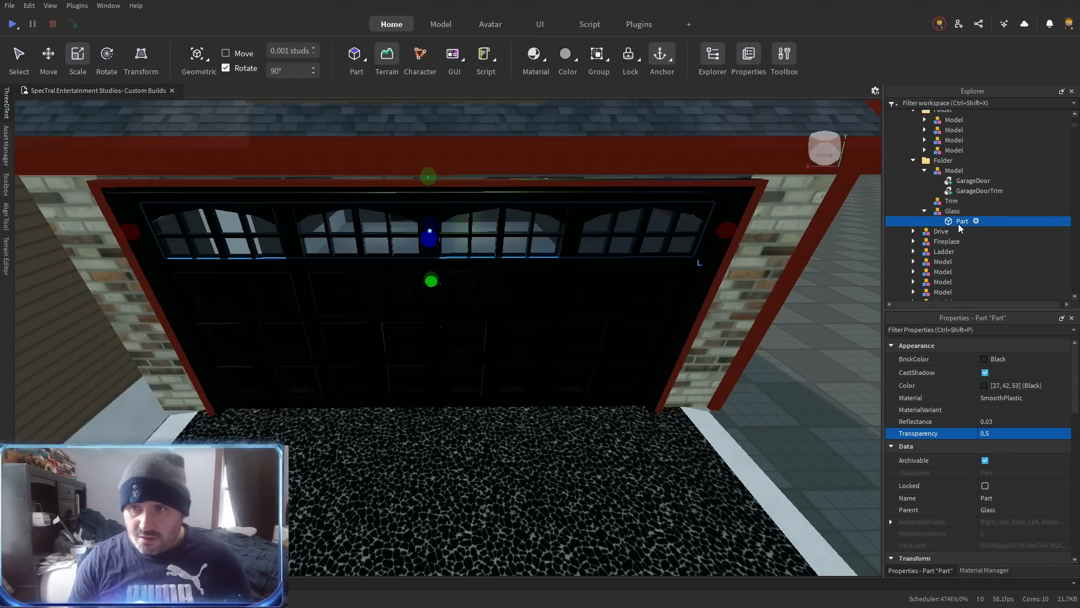
text(Glass)
key(Return)
Switch to Discord and watch the Syndex Corporation screen stream in the voice channel.
key(super)
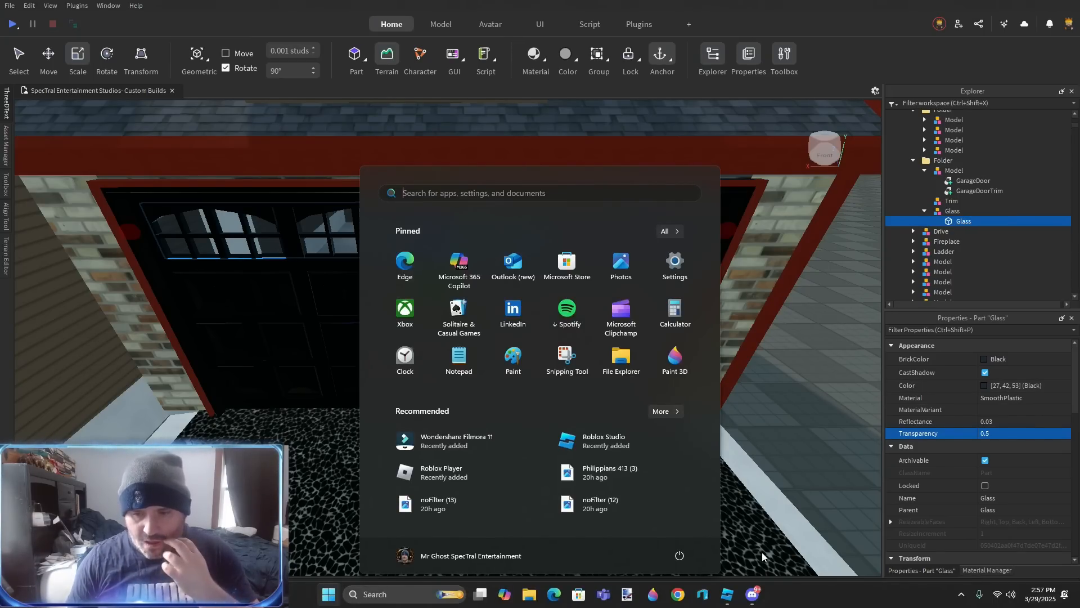
click(752, 594)
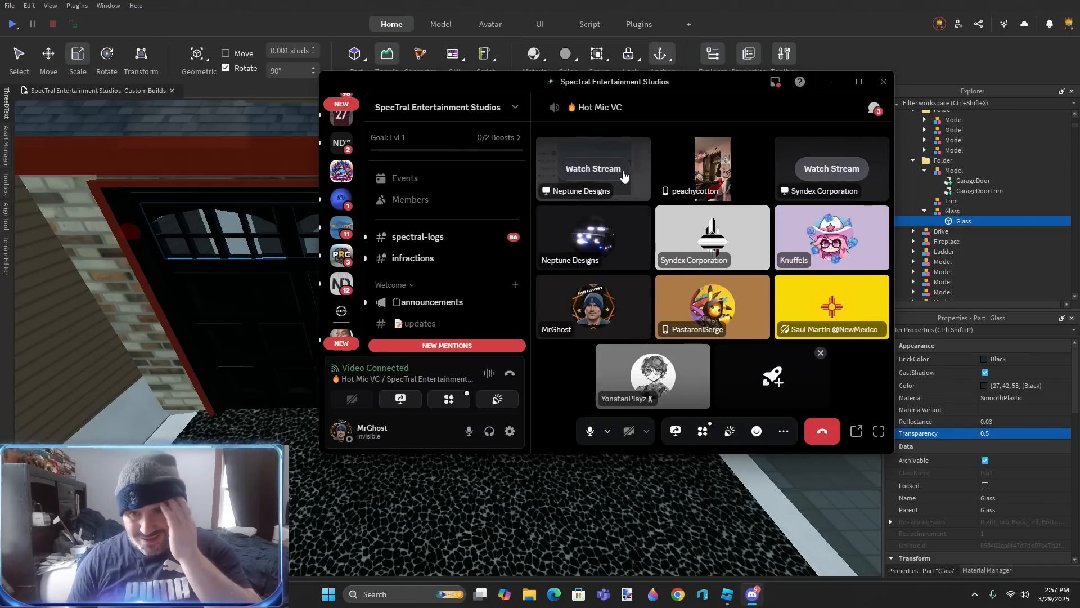
click(827, 171)
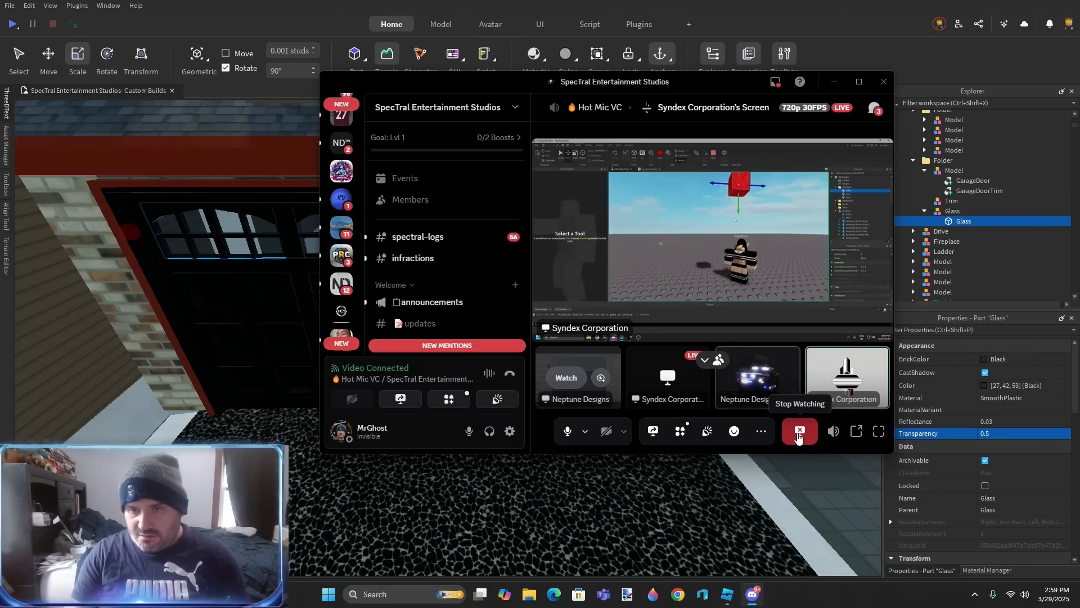
Stop watching the Syndex Corporation stream in Discord and return to Roblox Studio.
click(798, 434)
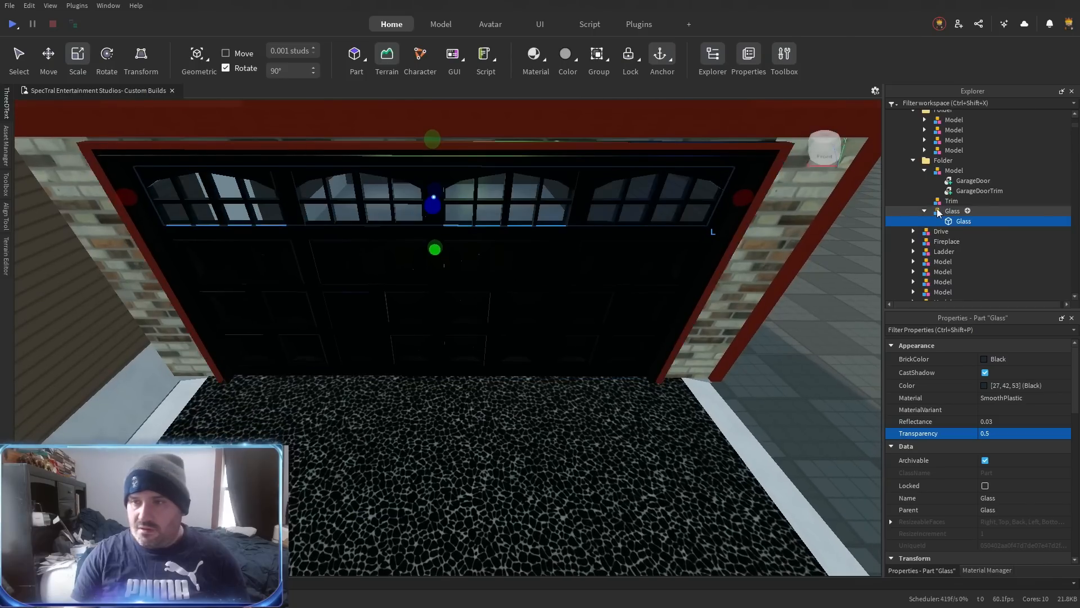
Move the Glass part into the model holding GarageDoor and GarageDoorTrim, and delete the empty Trim and Glass models.
drag(955, 222, 968, 174)
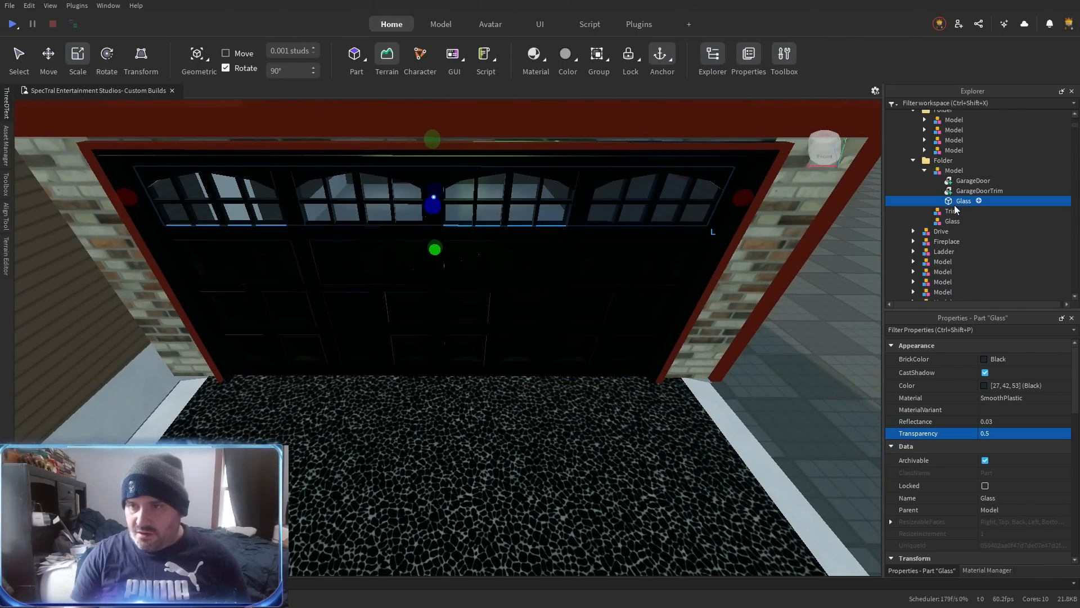
click(949, 212)
key(Delete)
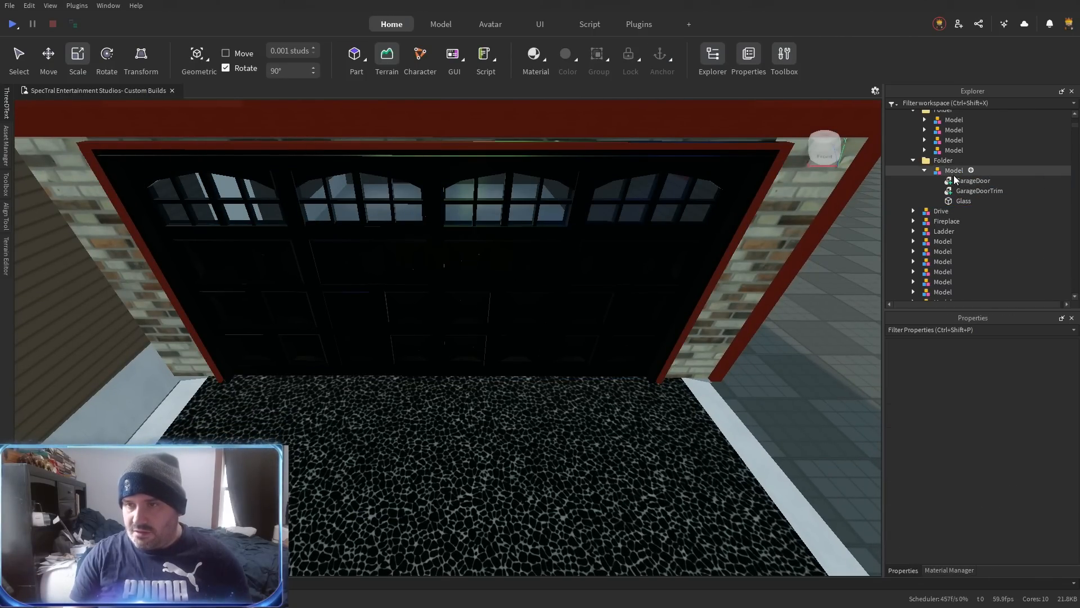
Reset the pivot of the model holding the garage door parts and rename the model as GarageDoor.
click(954, 172)
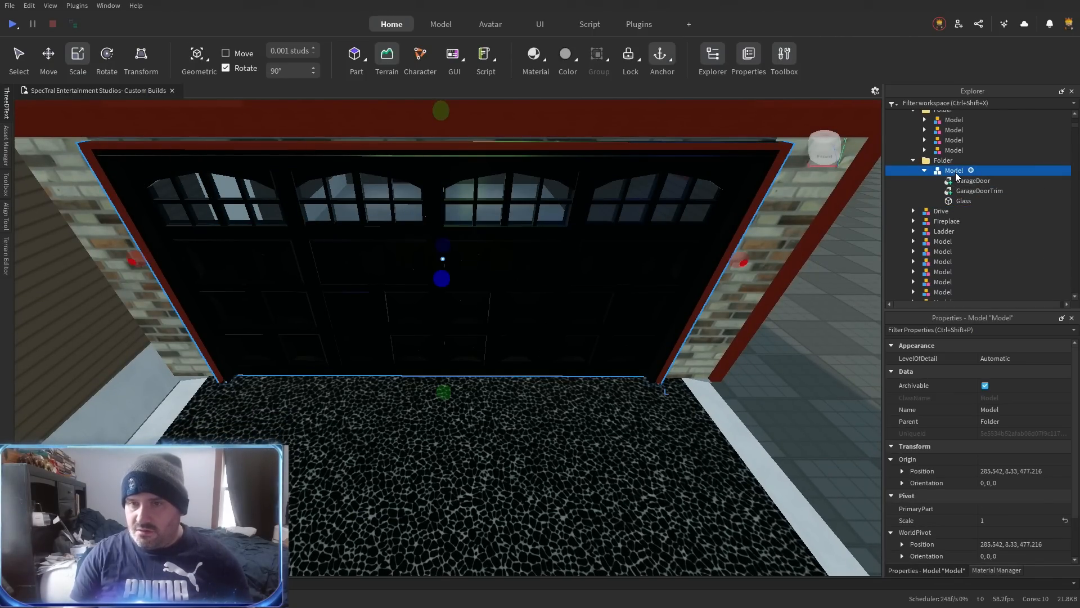
click(441, 25)
click(353, 60)
click(390, 54)
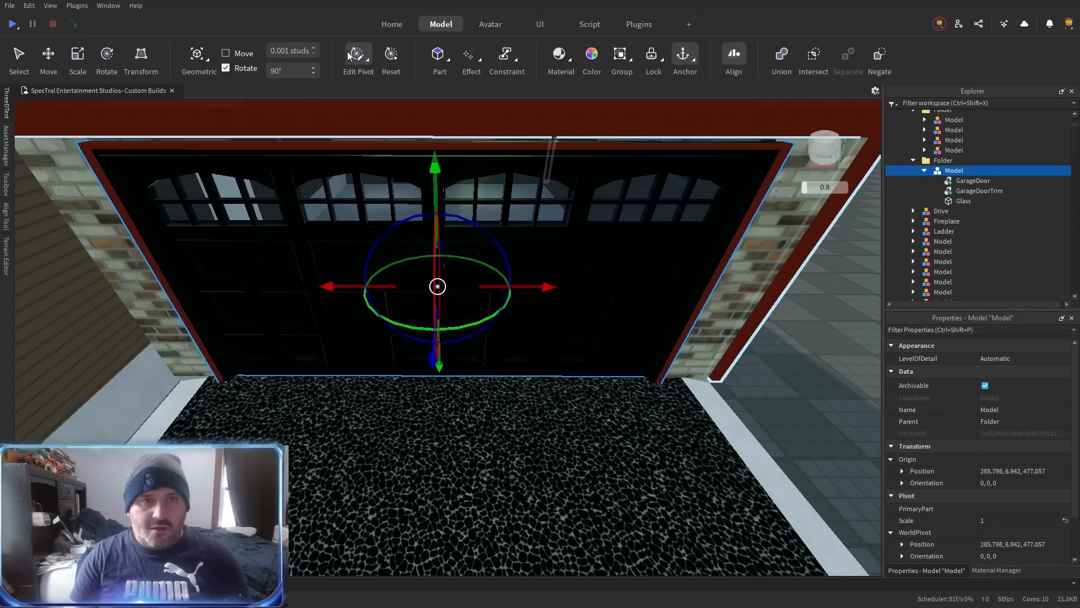
click(353, 52)
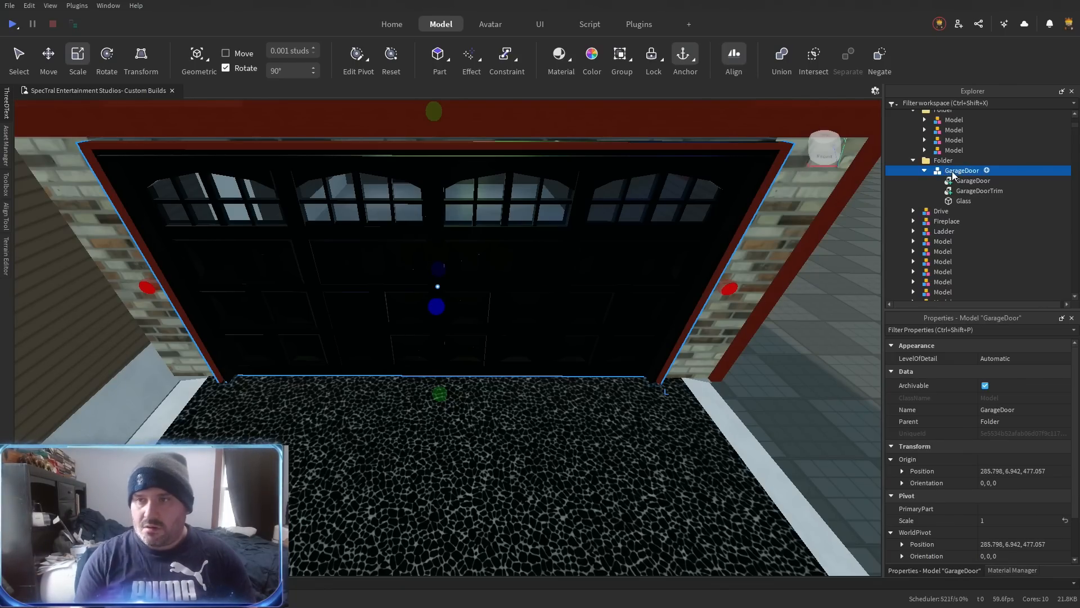
Collapse the GarageDoor model and rename its parent folder as Exterior.
scroll(1001, 158, up, 3)
drag(1001, 157, 965, 242)
scroll(985, 193, down, 3)
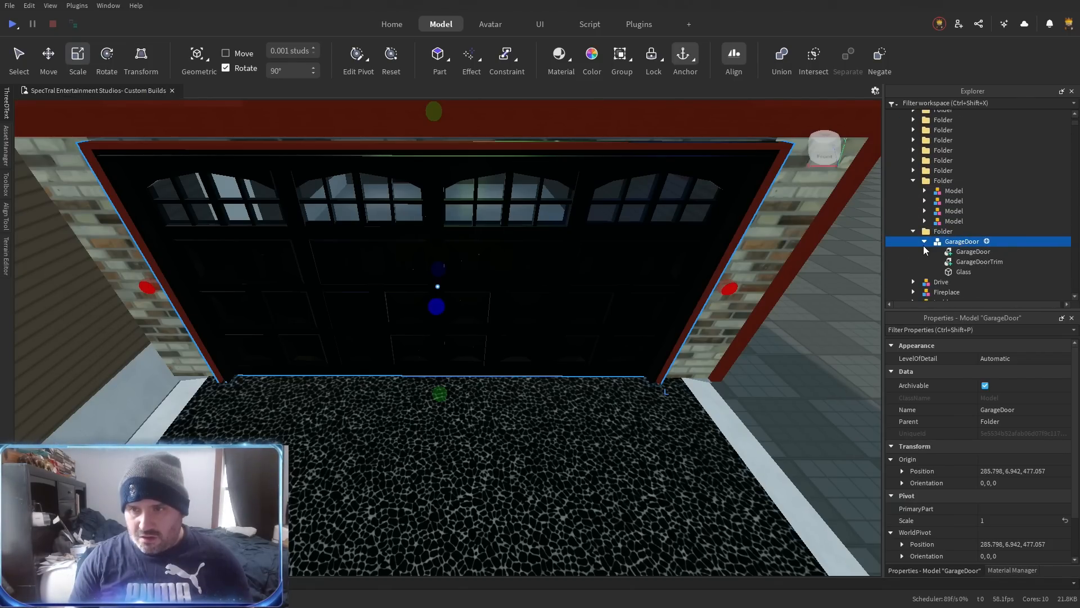
click(924, 240)
click(950, 231)
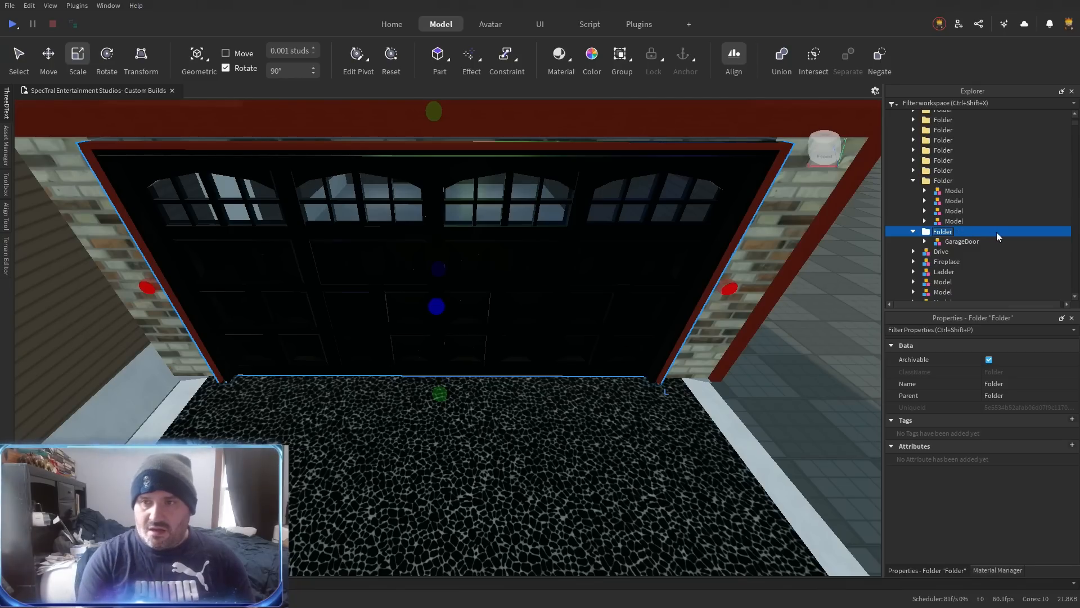
text(Exterior)
key(Return)
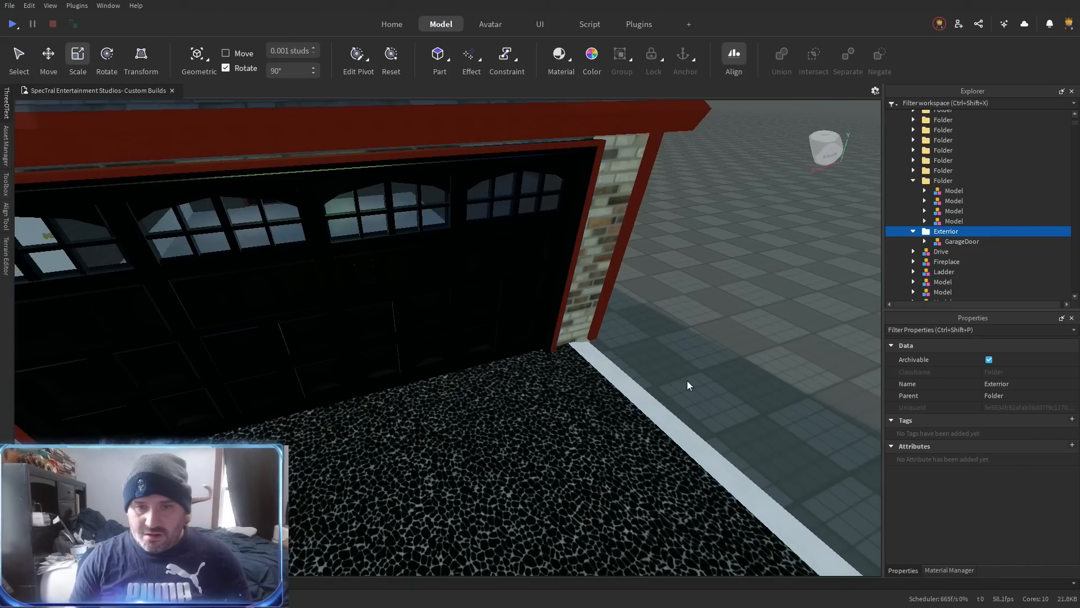
Rename the folder of facade parts as Facade and move it into the Exterior folder.
click(687, 380)
scroll(937, 220, up, 3)
drag(936, 165, 964, 233)
scroll(970, 245, down, 3)
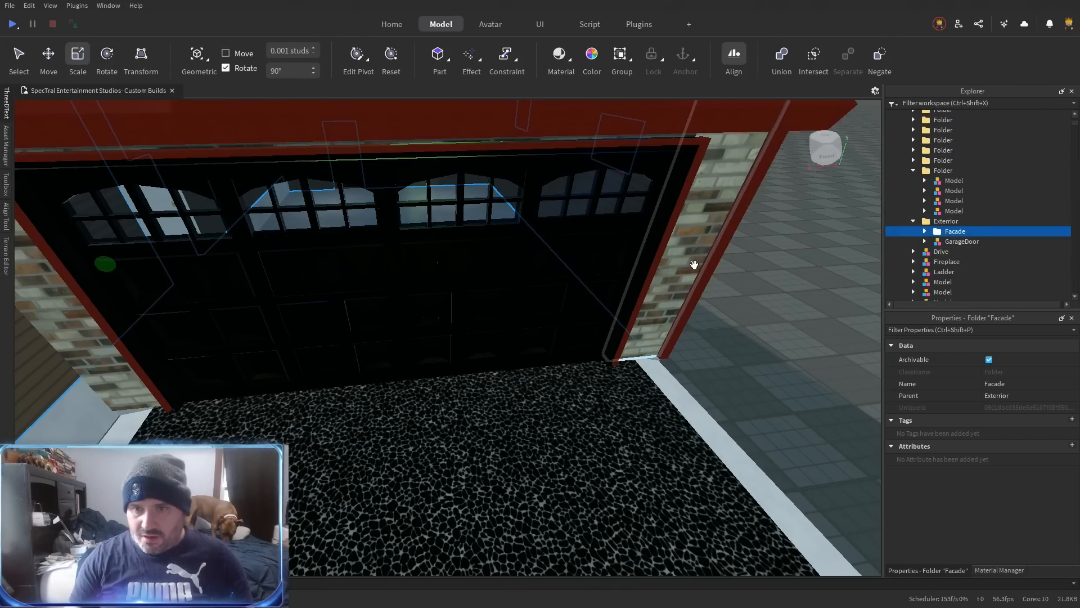
Move the five loose burgundy trim parts into the RoofTrim model.
click(718, 247)
scroll(988, 168, up, 2)
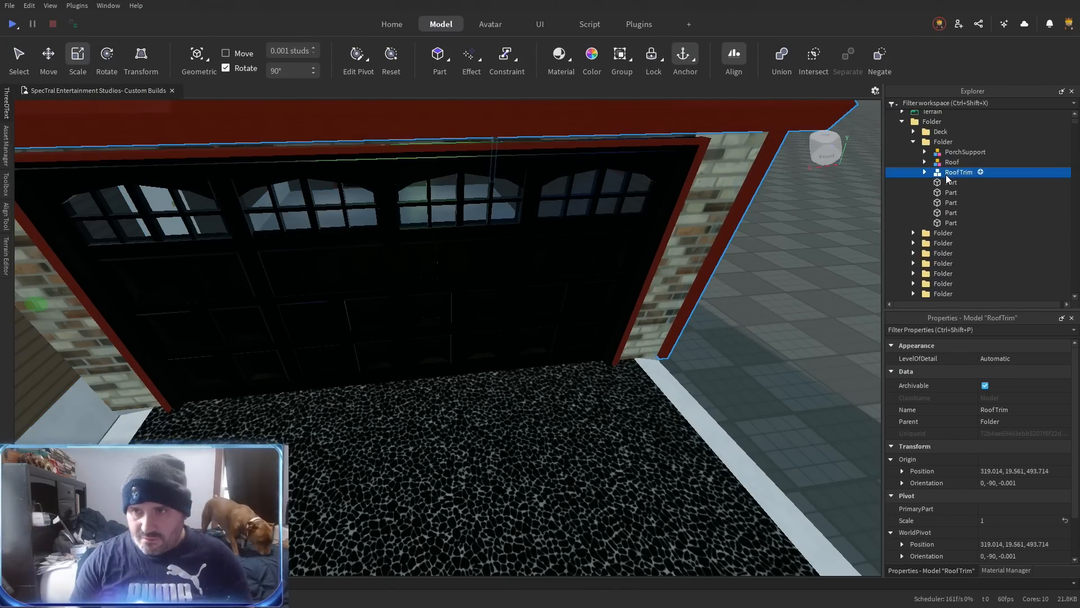
click(949, 223)
key(f)
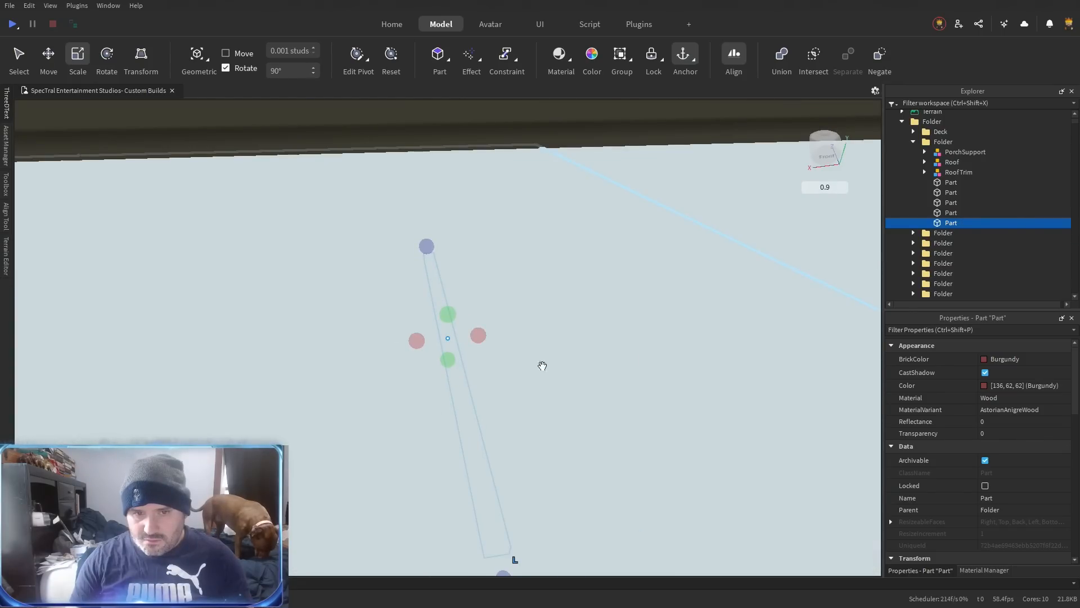
scroll(458, 393, down, 5)
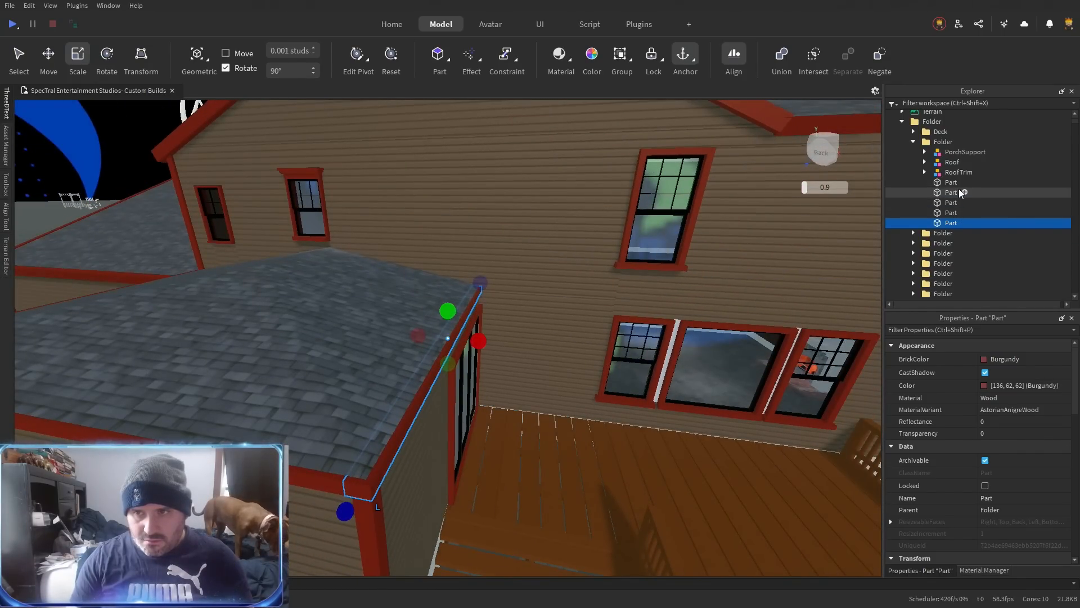
shift+click(949, 182)
drag(944, 183, 948, 173)
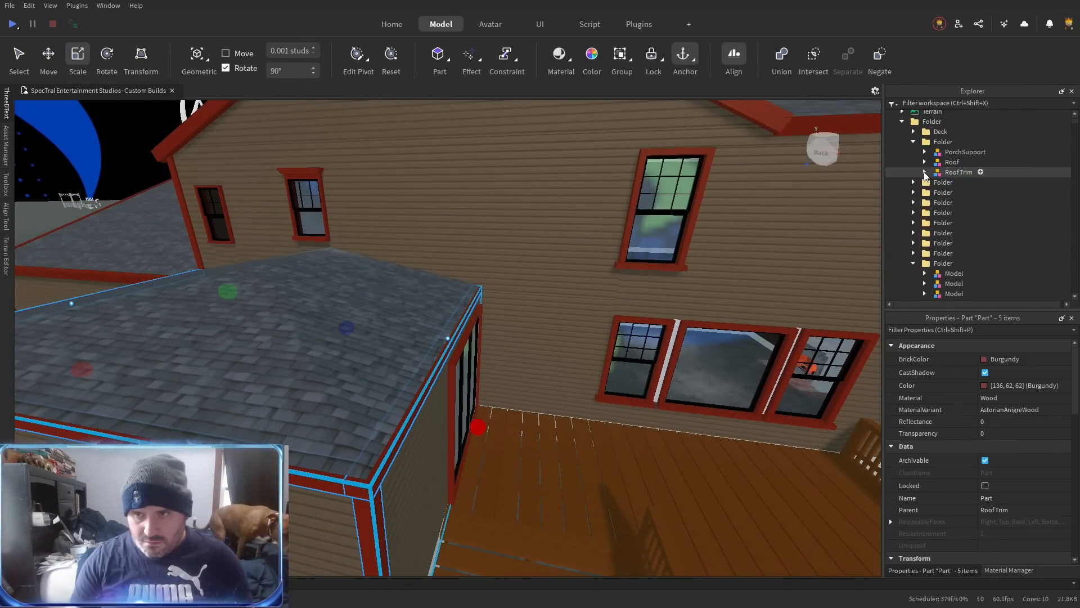
Move the PorchSupport, Roof and RoofTrim models into the Exterior folder and delete the emptied folder.
click(949, 174)
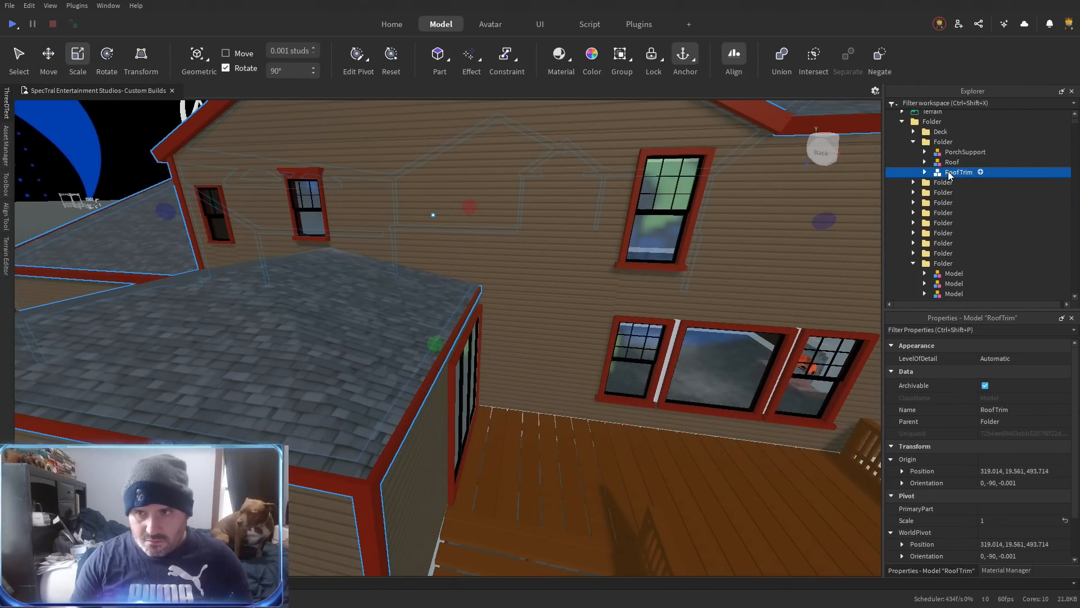
key(f)
shift+click(951, 162)
shift+click(953, 153)
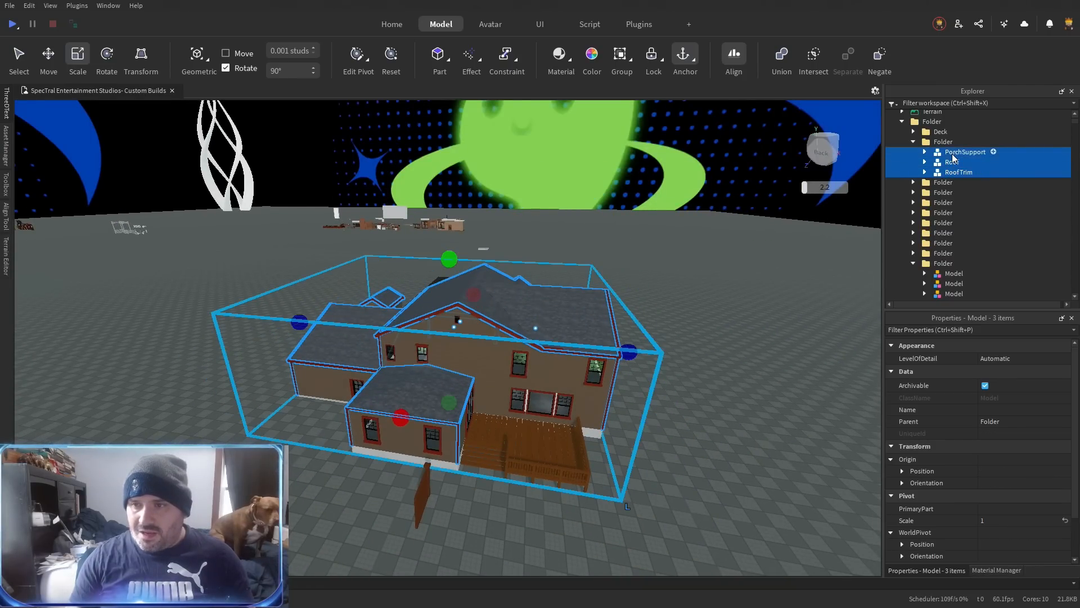
drag(954, 174, 976, 230)
scroll(975, 227, up, 3)
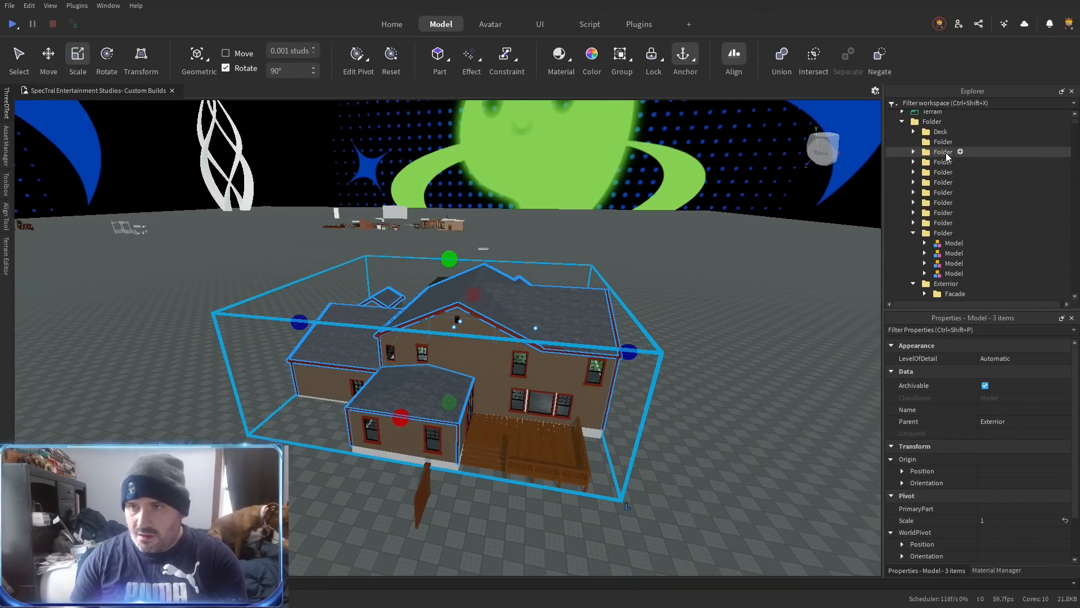
click(943, 144)
Examine the folder of unions below Deck to see which parts of the house it holds.
click(913, 142)
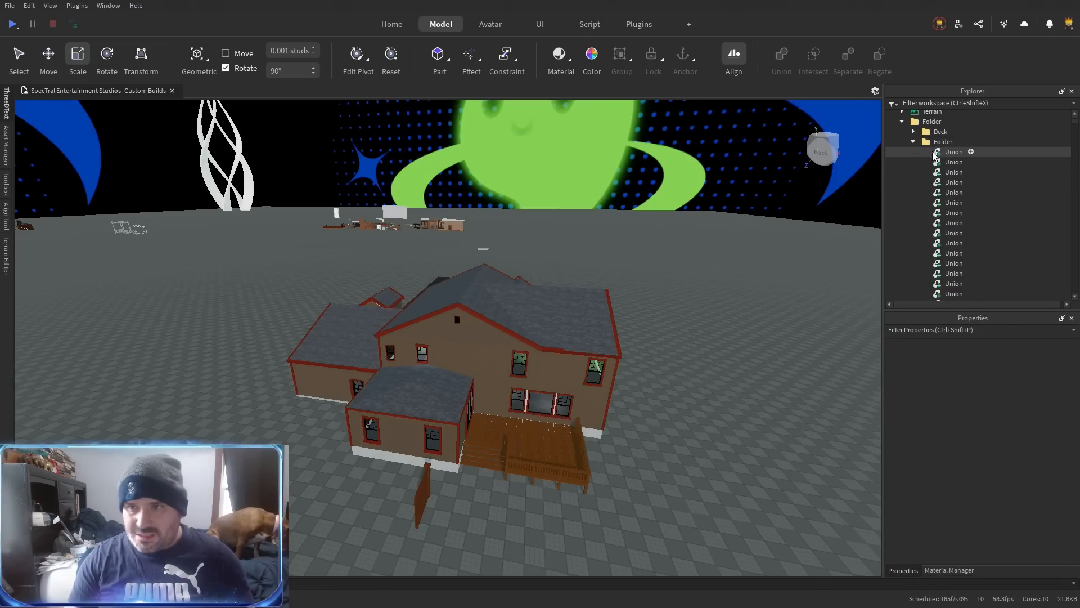
click(943, 144)
key(f)
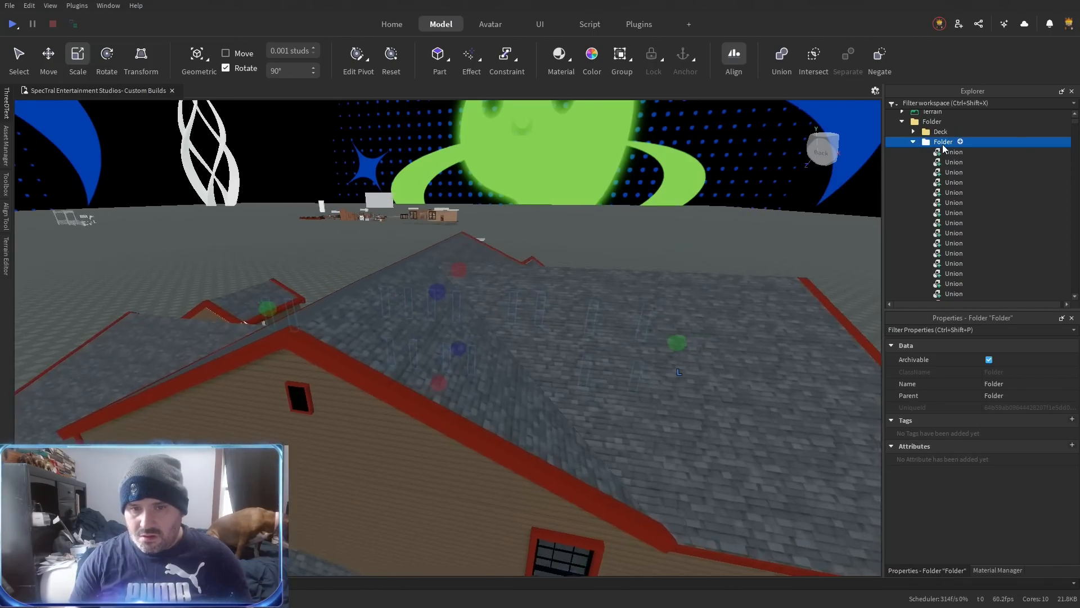
right_click(324, 416)
key(w)
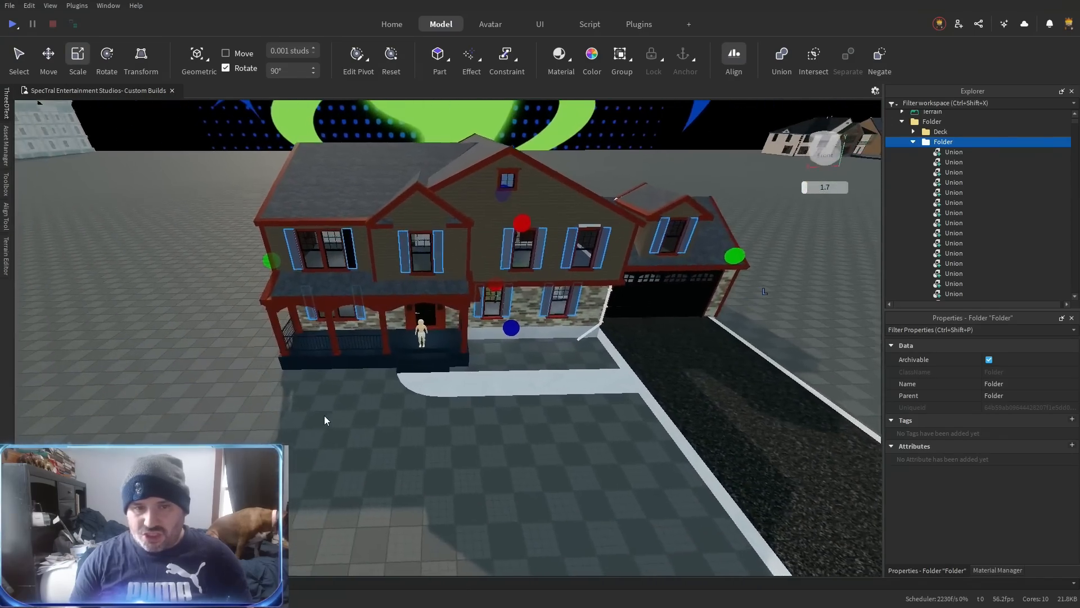
key(w)
key(s)
key(ctrl+2)
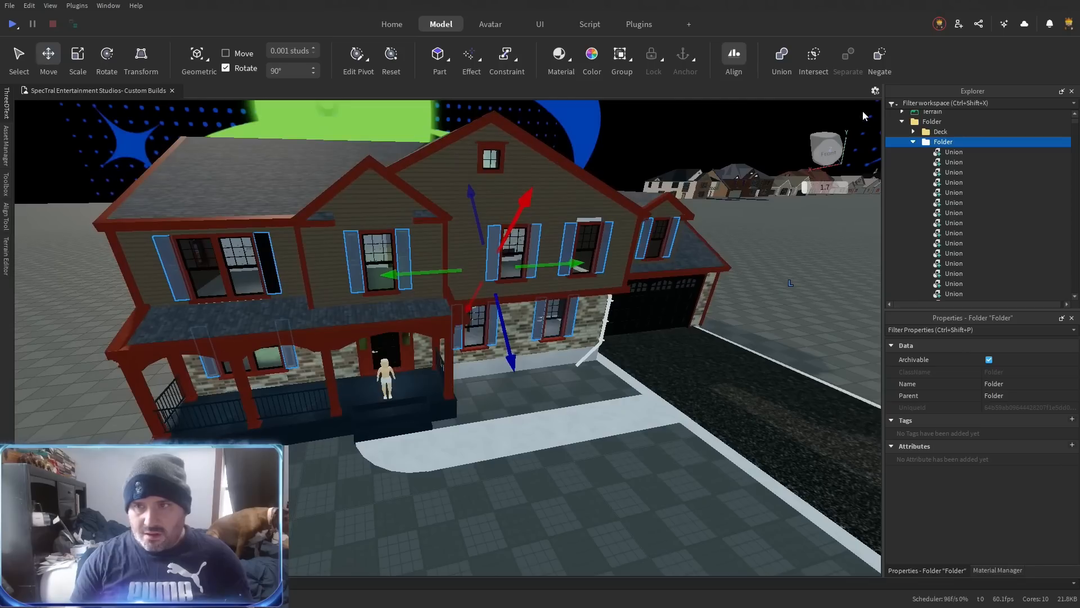
click(955, 151)
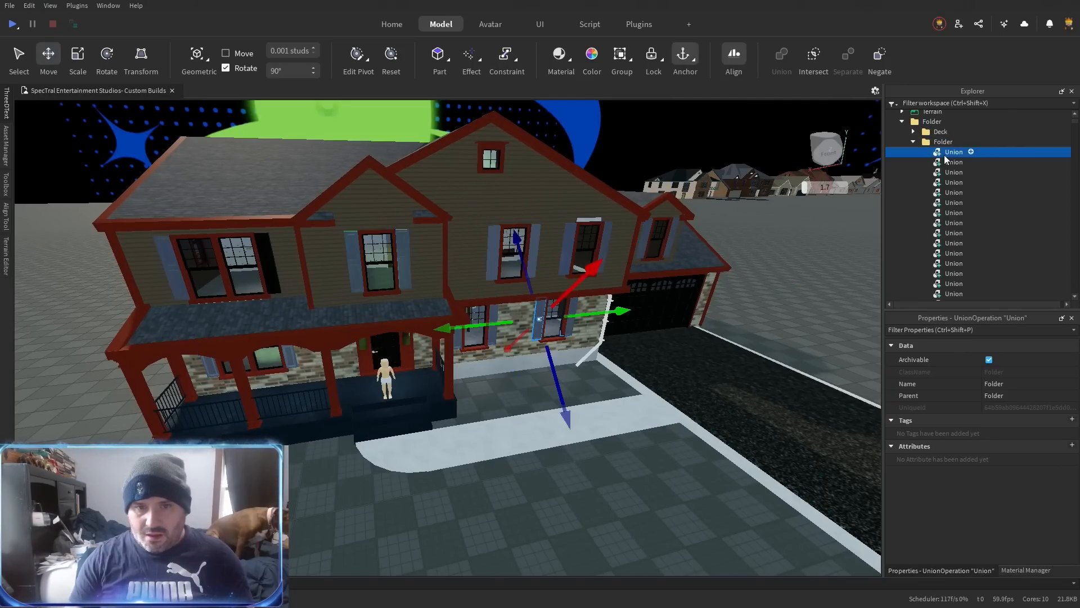
Group the black shutter beside the upper double window into its own folder.
click(272, 274)
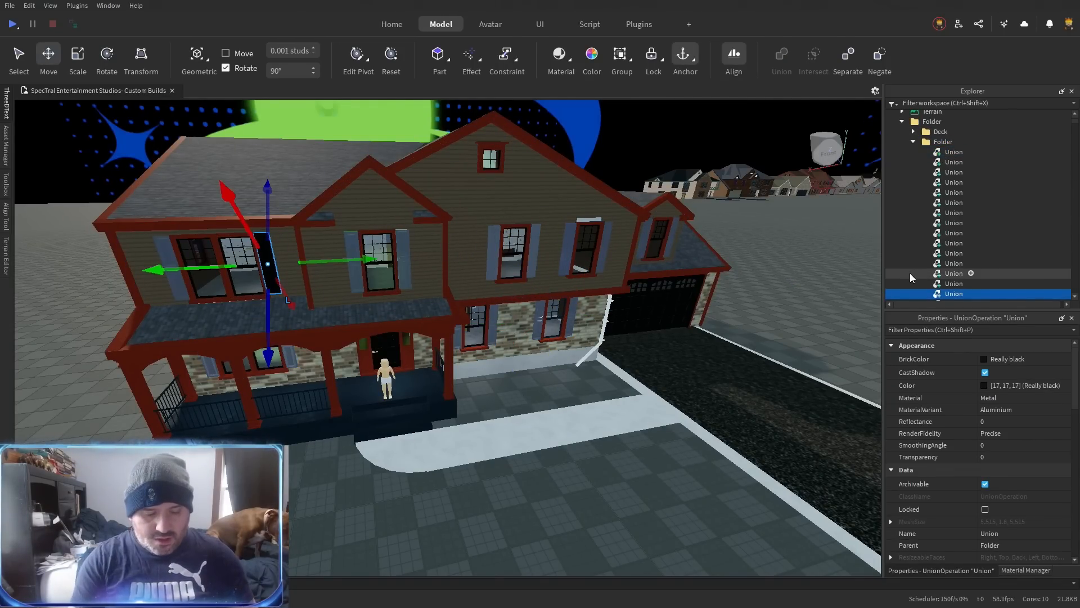
key(ctrl+alt+g)
key(a)
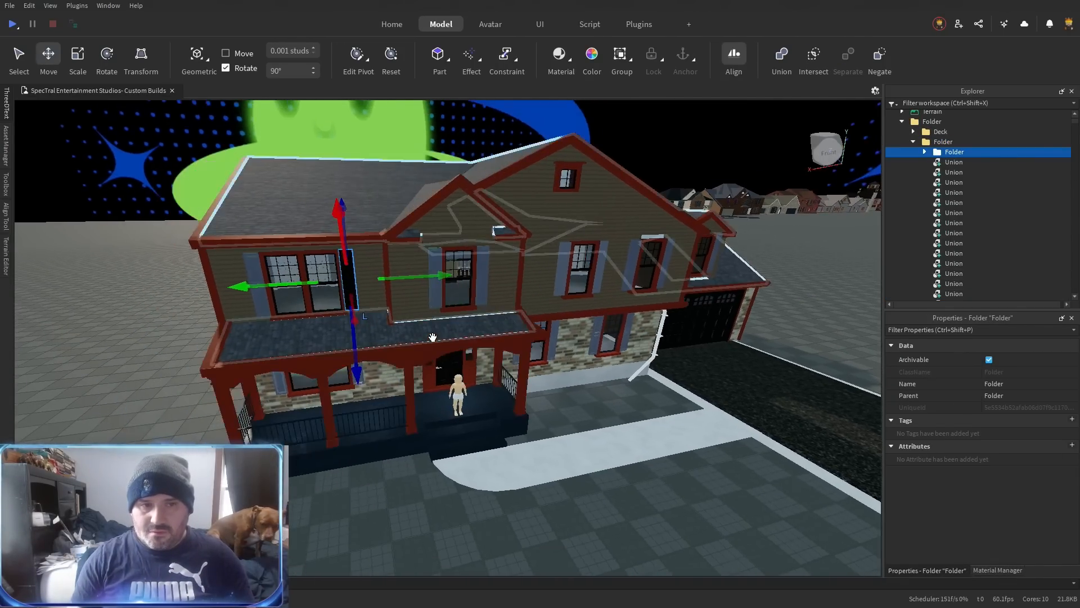
key(f)
scroll(445, 335, down, 2)
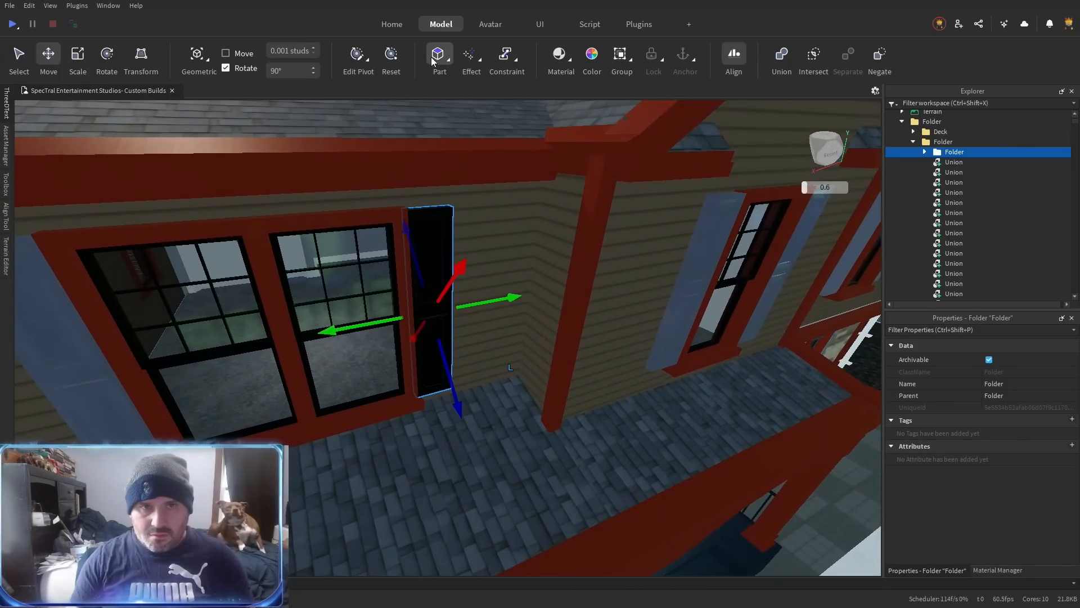
Insert a new part and lower it in front of the black shutter.
click(439, 56)
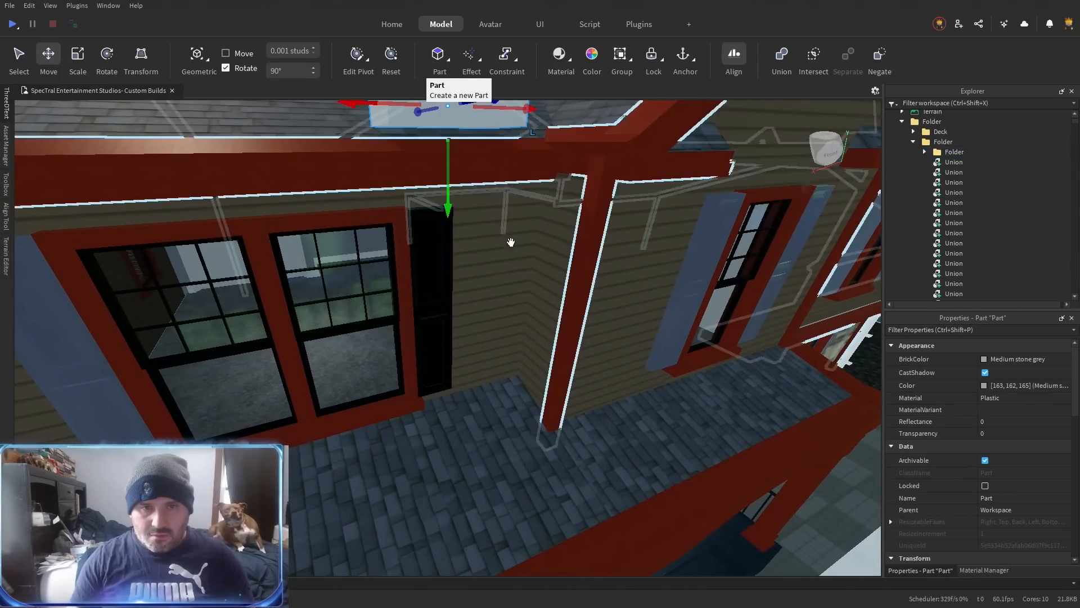
drag(449, 210, 468, 386)
key(f)
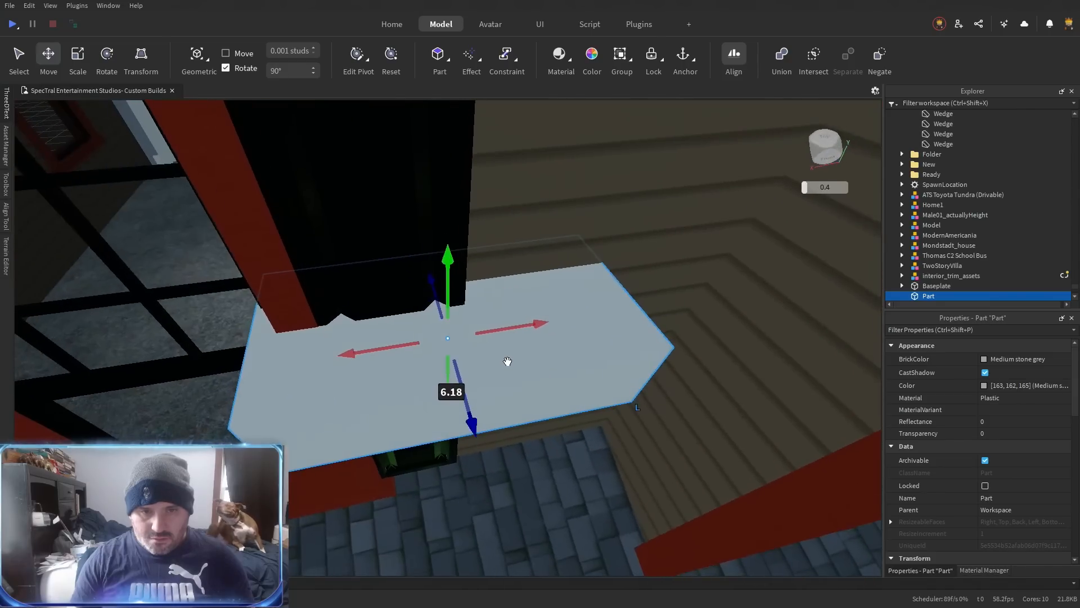
Scale the new part down to a small block and place it inside the middle of the black shutter.
key(ctrl+3)
drag(427, 268, 437, 309)
drag(234, 414, 340, 399)
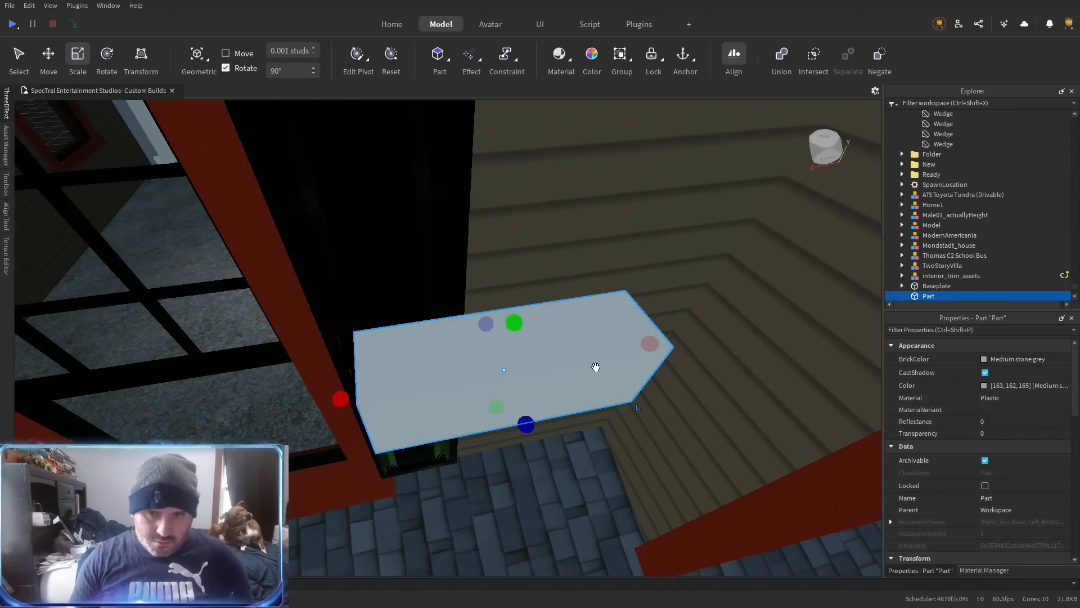
drag(562, 360, 523, 289)
drag(581, 329, 448, 345)
drag(272, 378, 406, 361)
drag(429, 432, 427, 383)
drag(449, 342, 435, 342)
click(451, 431)
click(450, 430)
click(393, 352)
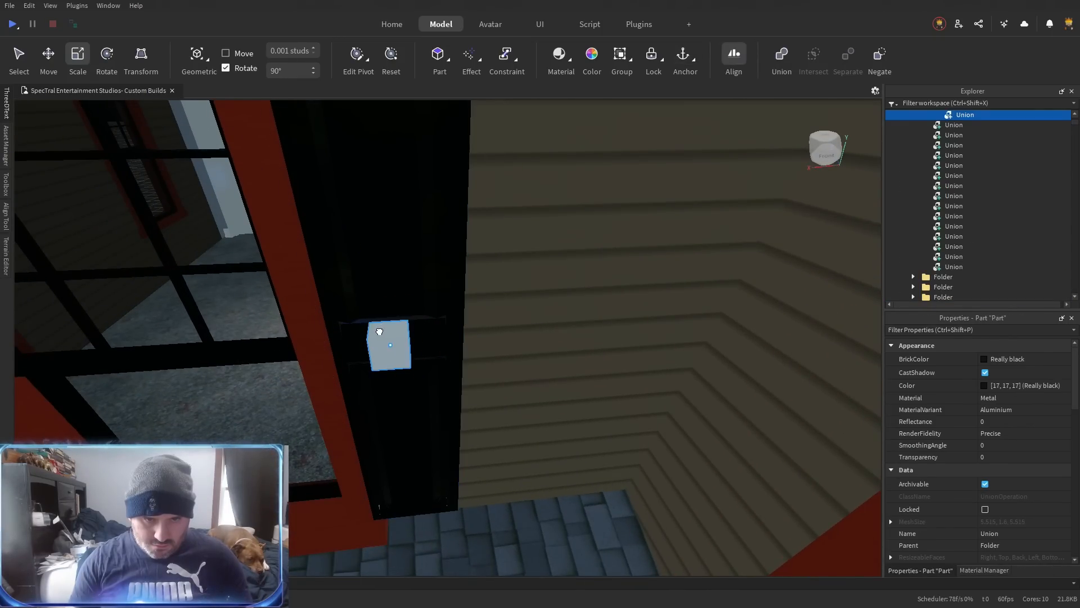
Negate the small block, place it in the shutter's folder and union it with the black shutter.
key(ctrl+shift+n)
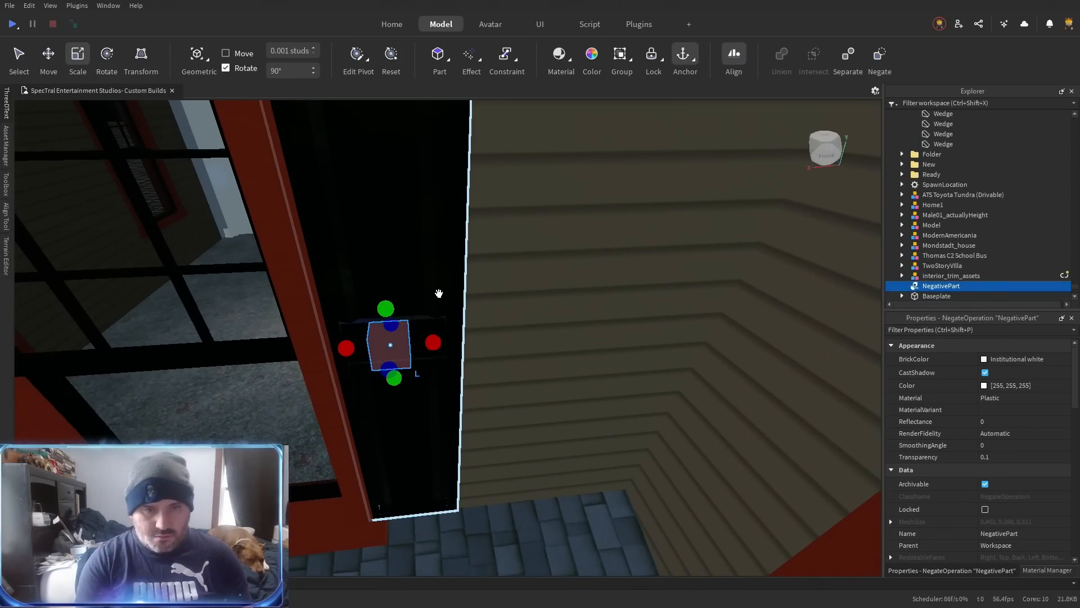
ctrl+click(431, 294)
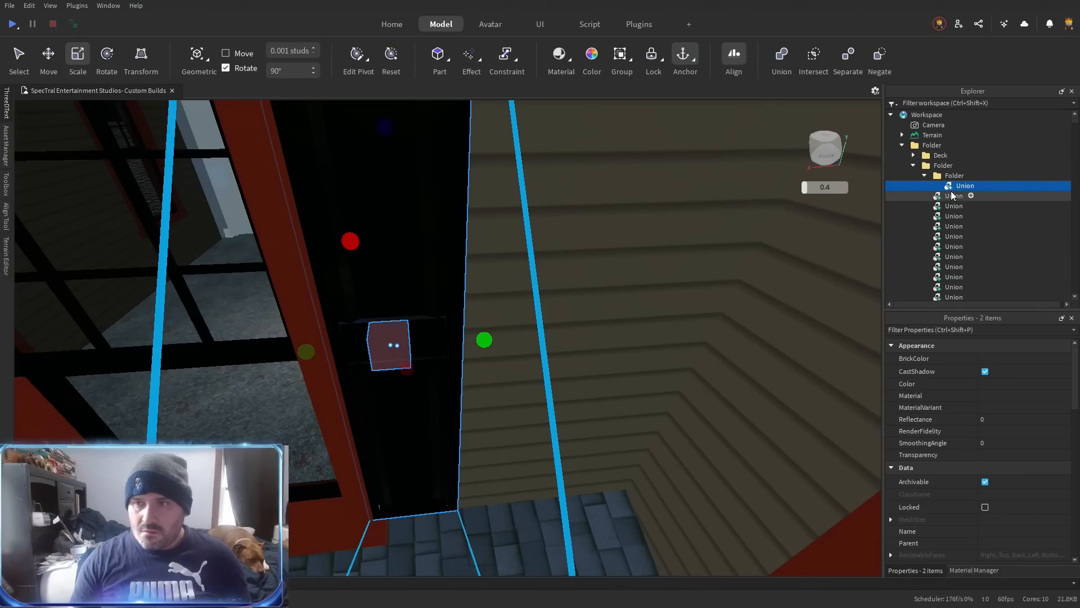
click(960, 187)
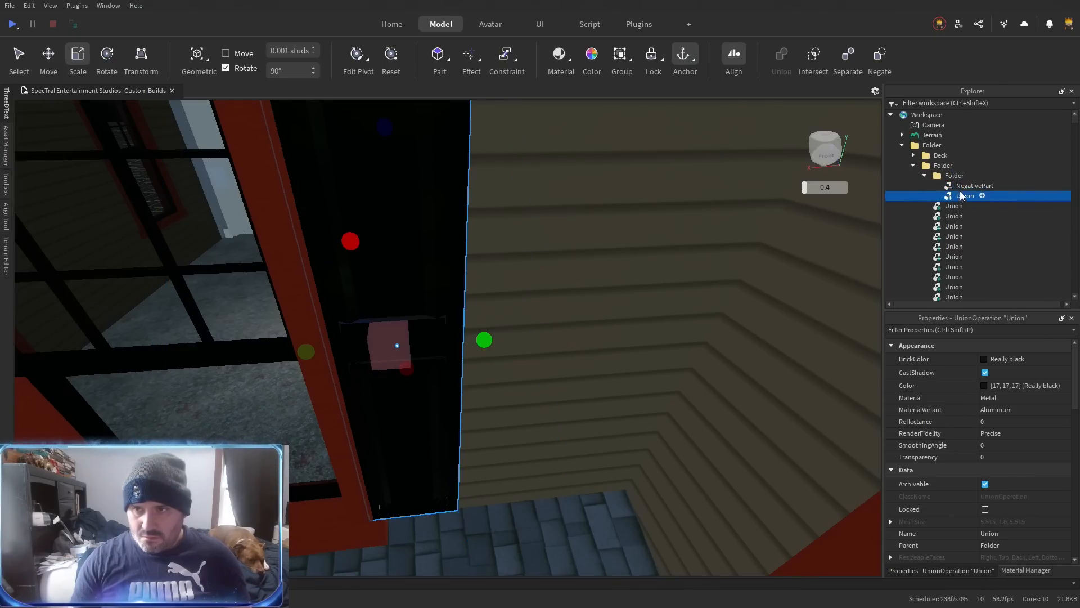
ctrl+click(961, 193)
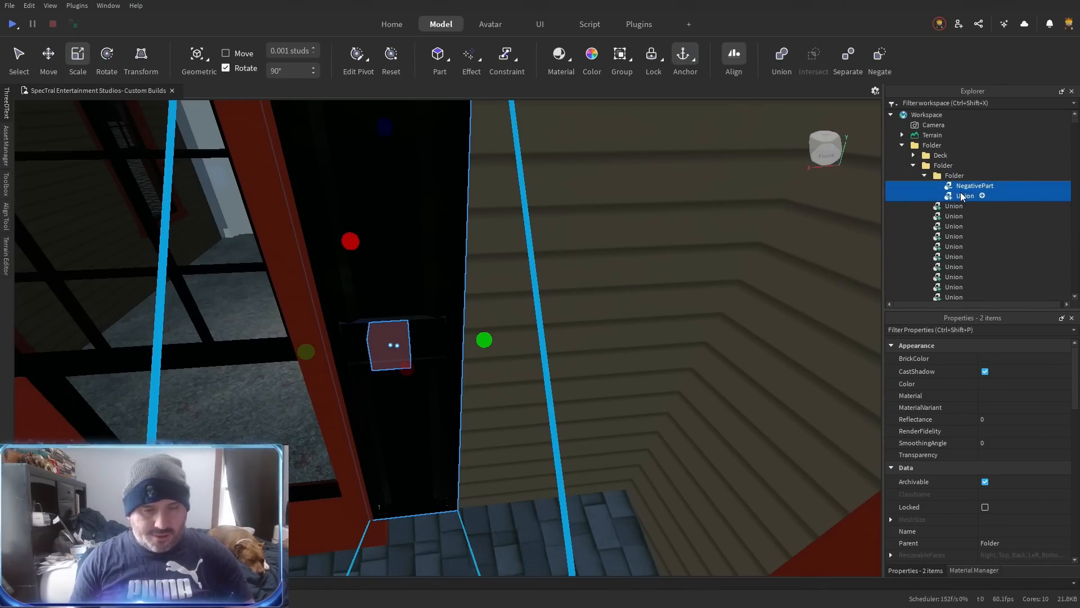
key(ctrl+shift+g)
Duplicate the black shutter and move the copy about 10.1 studs to the opposite side of the double window.
key(ctrl+2)
scroll(469, 354, down, 6)
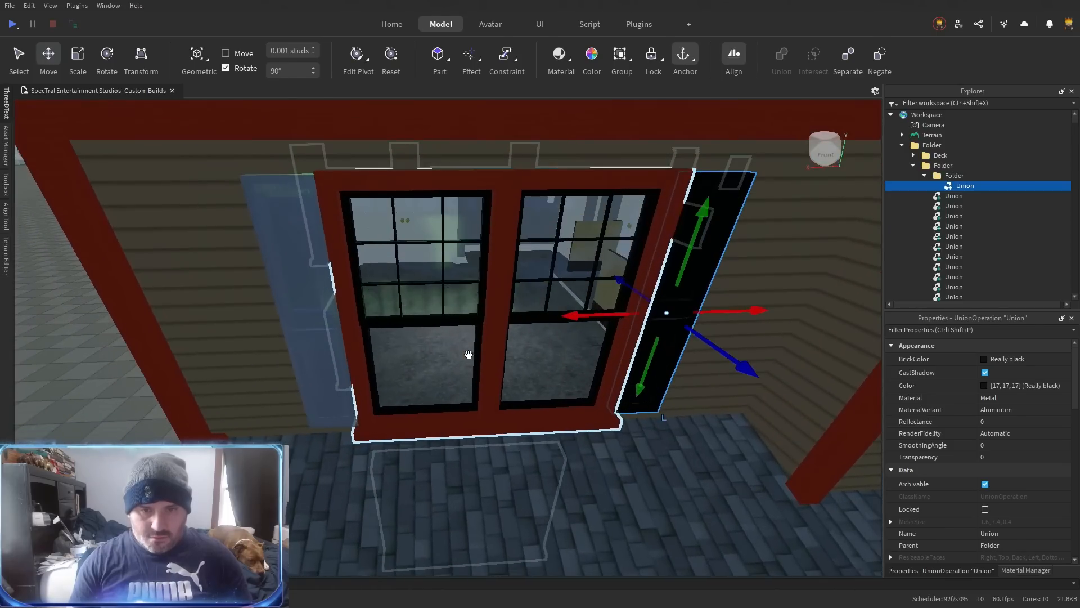
key(ctrl+d)
key(a)
drag(598, 315, 342, 330)
key(d)
key(s)
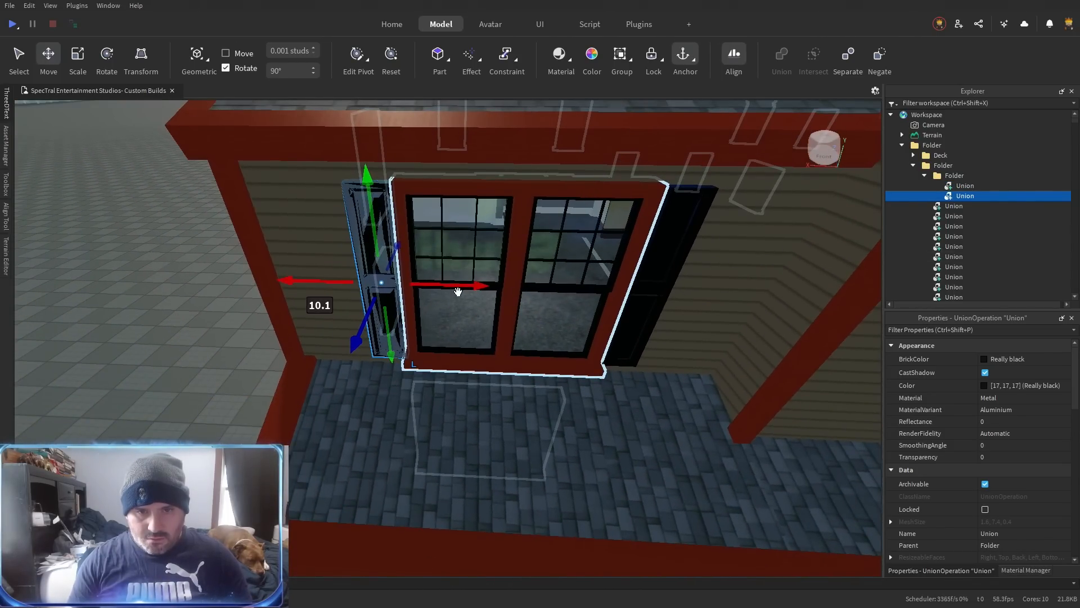
Duplicate the black shutter and place the copy over the old left shutter of the upper single window beneath the small gable.
key(ctrl+d)
drag(457, 292, 442, 327)
key(a)
drag(272, 342, 294, 437)
drag(329, 350, 392, 287)
scroll(504, 395, down, 2)
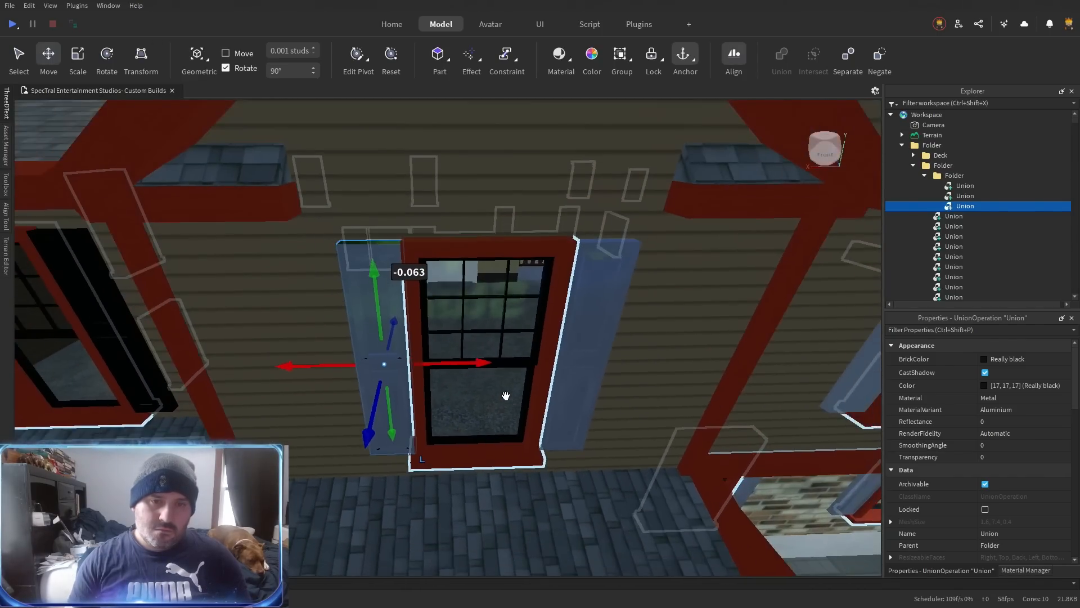
Duplicate the shutter and move the copy 6 studs to the opposite side of the small-gable window.
key(ctrl+d)
drag(489, 364, 568, 362)
scroll(551, 393, down, 2)
key(d)
right_click(554, 395)
key(a)
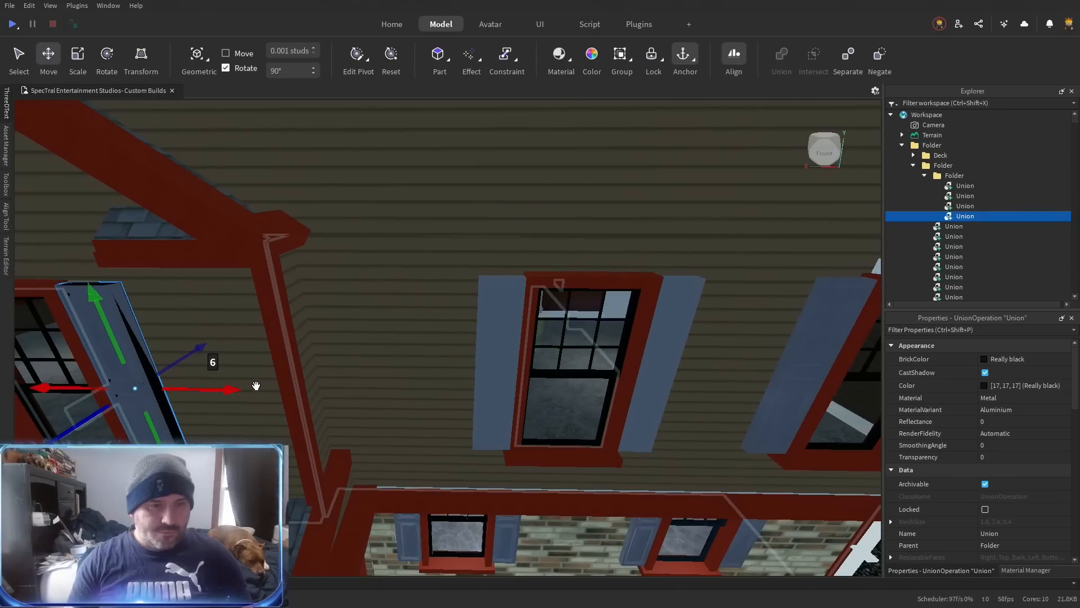
Duplicate the shutter and fit the copy over the old left shutter of the first upper window beneath the large gable.
scroll(294, 397, down, 5)
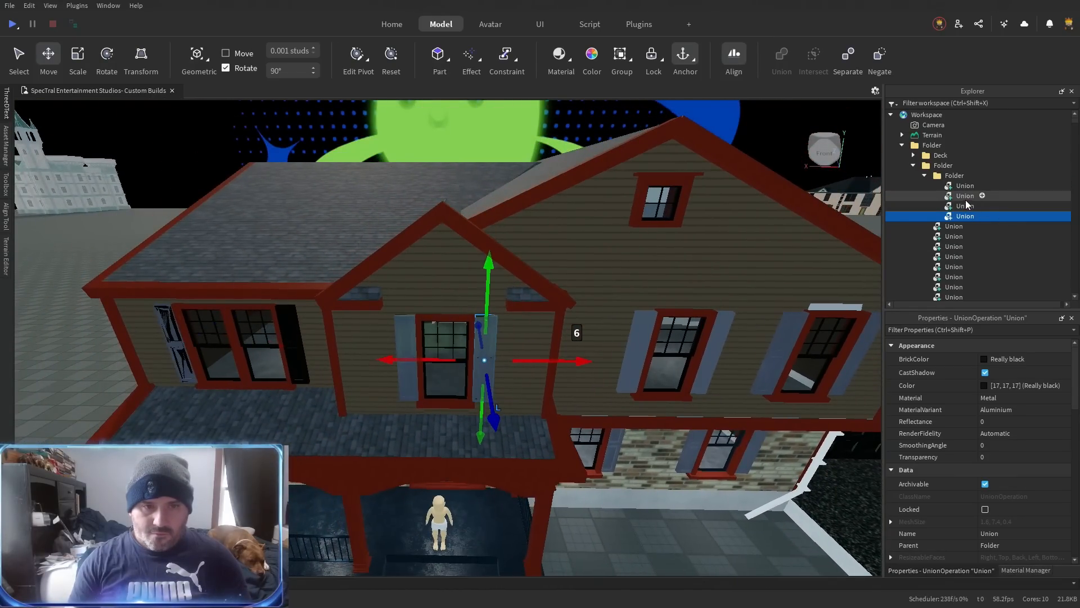
key(ctrl+d)
drag(421, 361, 553, 373)
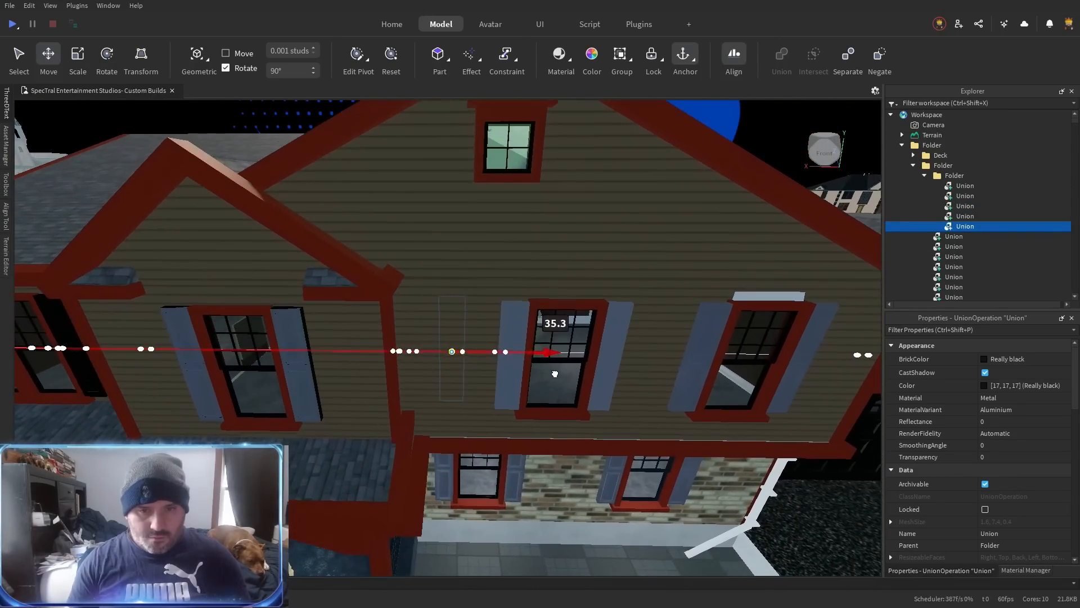
key(f)
drag(439, 412, 437, 462)
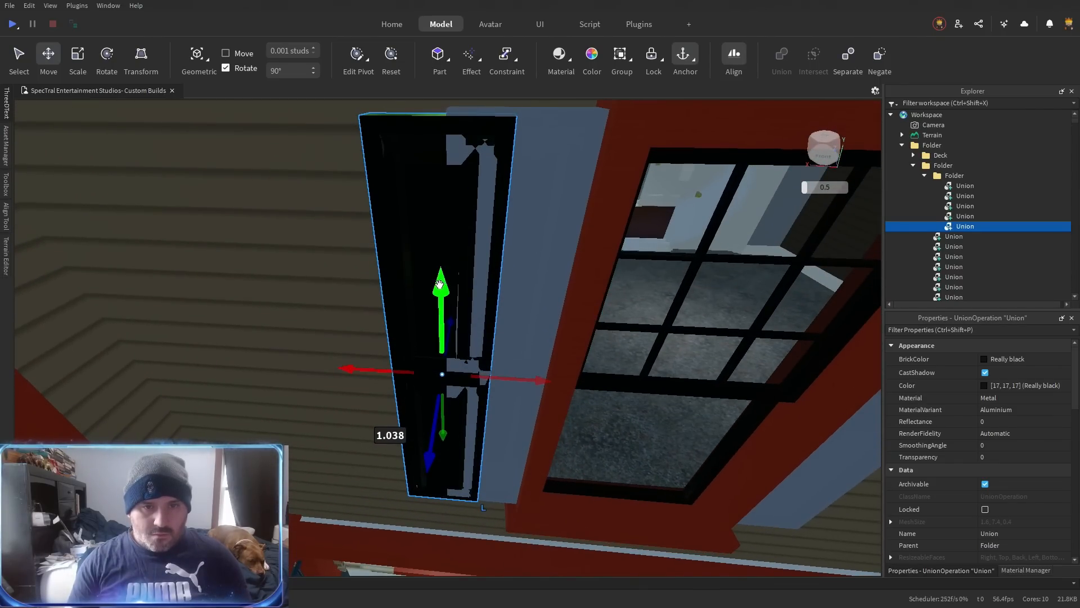
drag(440, 285, 442, 285)
drag(514, 367, 569, 377)
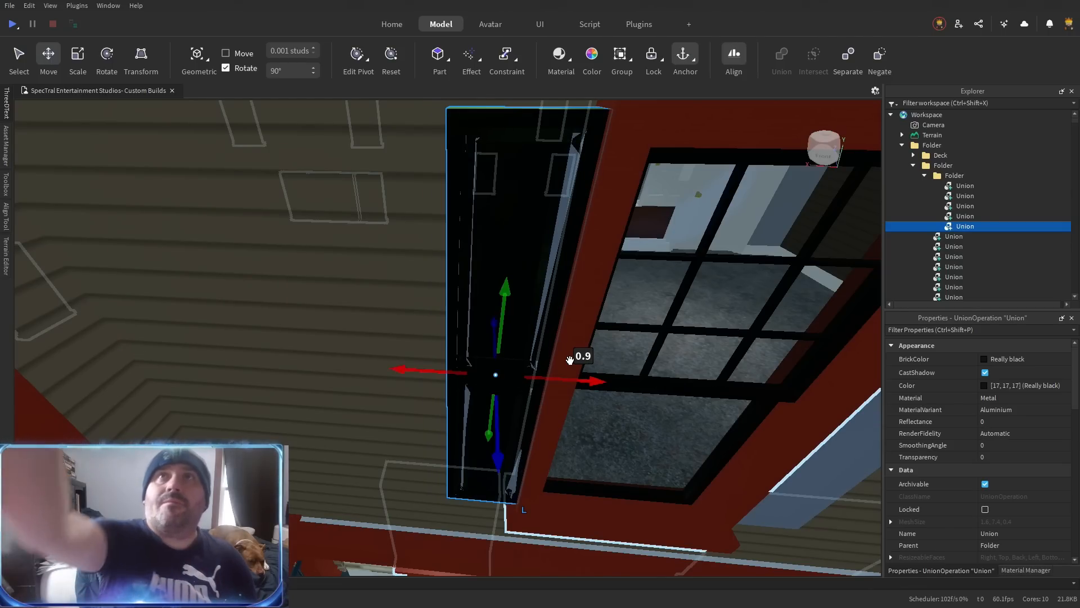
key(d)
scroll(563, 363, down, 3)
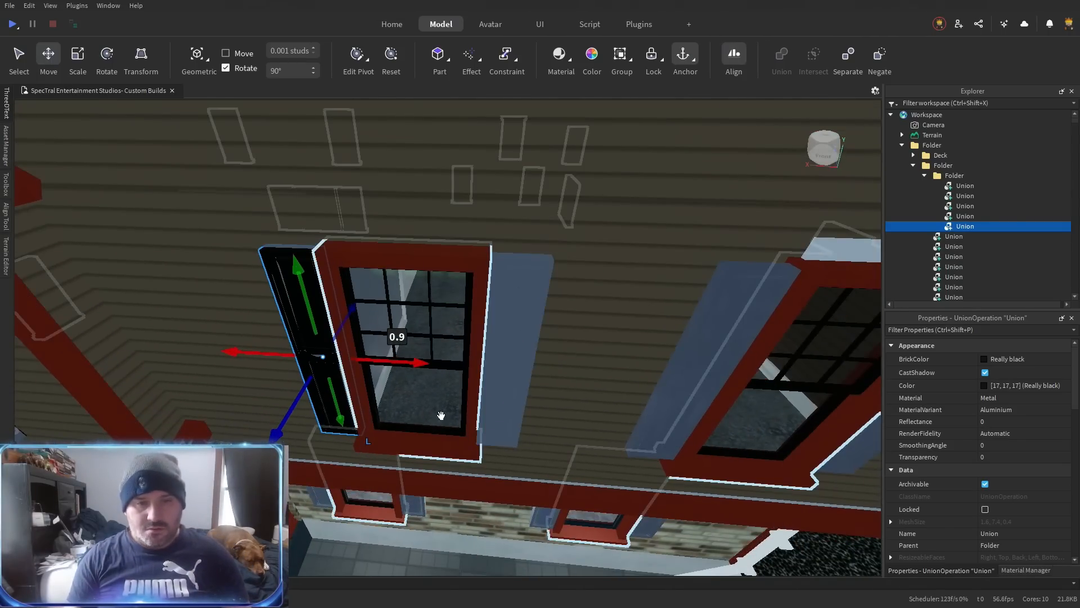
Duplicate the shutter and move the copy 5.9 studs to the other side of the first large-gable window.
key(ctrl+d)
scroll(419, 367, up, 2)
drag(406, 367, 509, 406)
scroll(547, 387, up, 2)
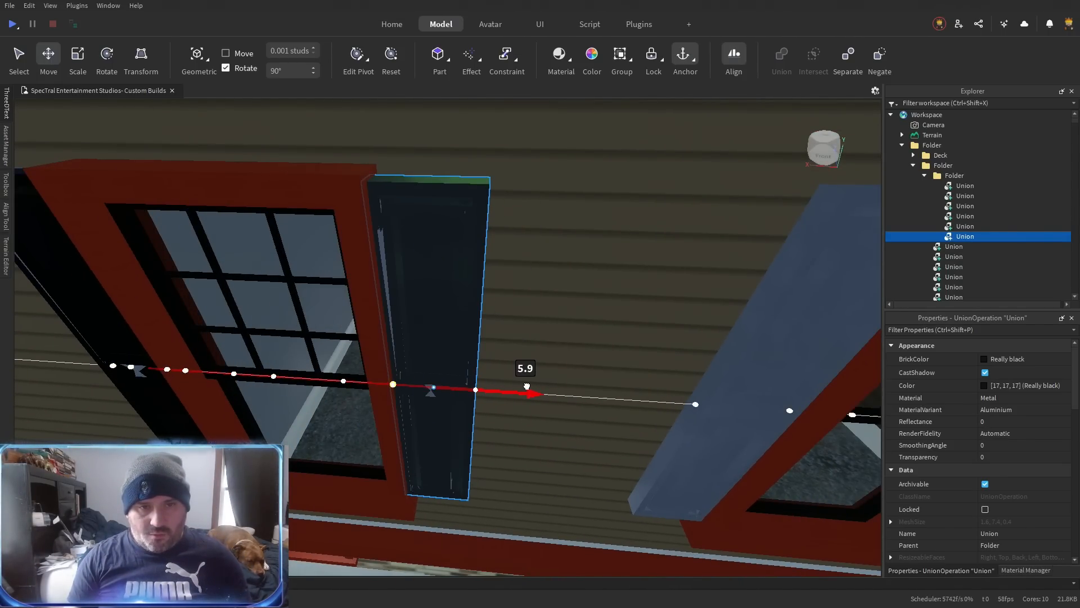
scroll(515, 403, up, 4)
scroll(450, 437, down, 8)
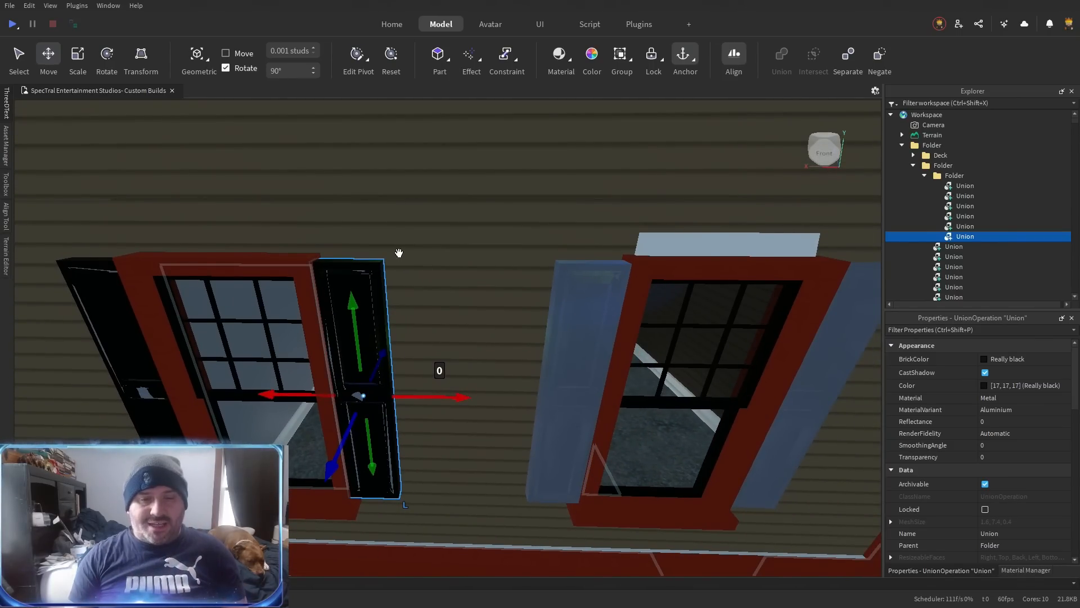
Place shutter copies on both sides of the upper window nearest the garage, with the second copy 5.9 studs from the first.
key(ctrl+d)
key(d)
drag(438, 397, 525, 397)
key(d)
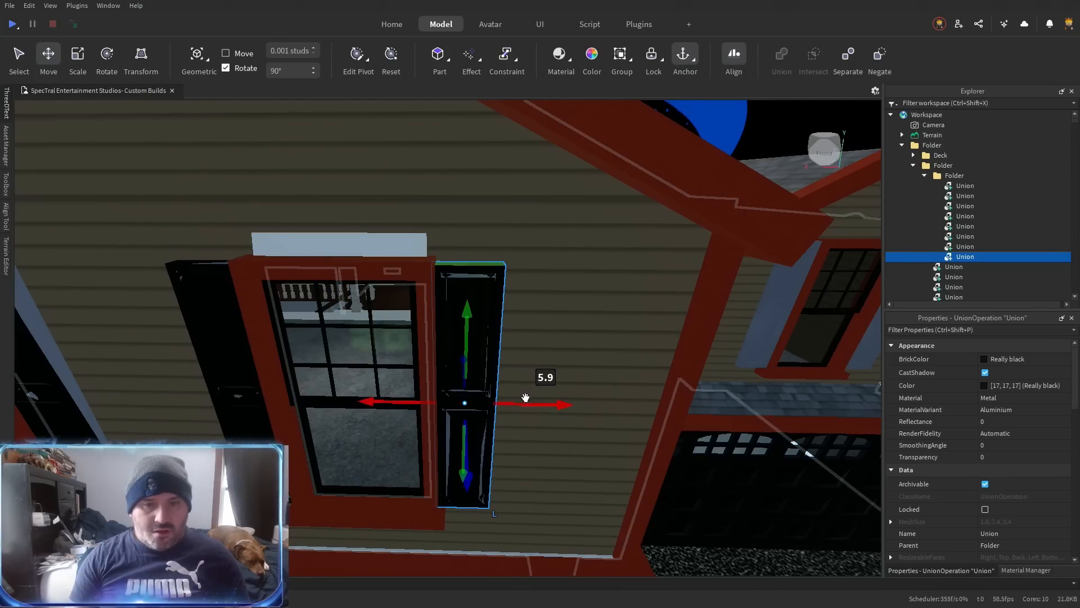
Duplicate the shutter, lower the copy about 11 studs to the ground-floor window nearest the garage and adjust its depth by about 2.3 studs.
scroll(492, 429, down, 5)
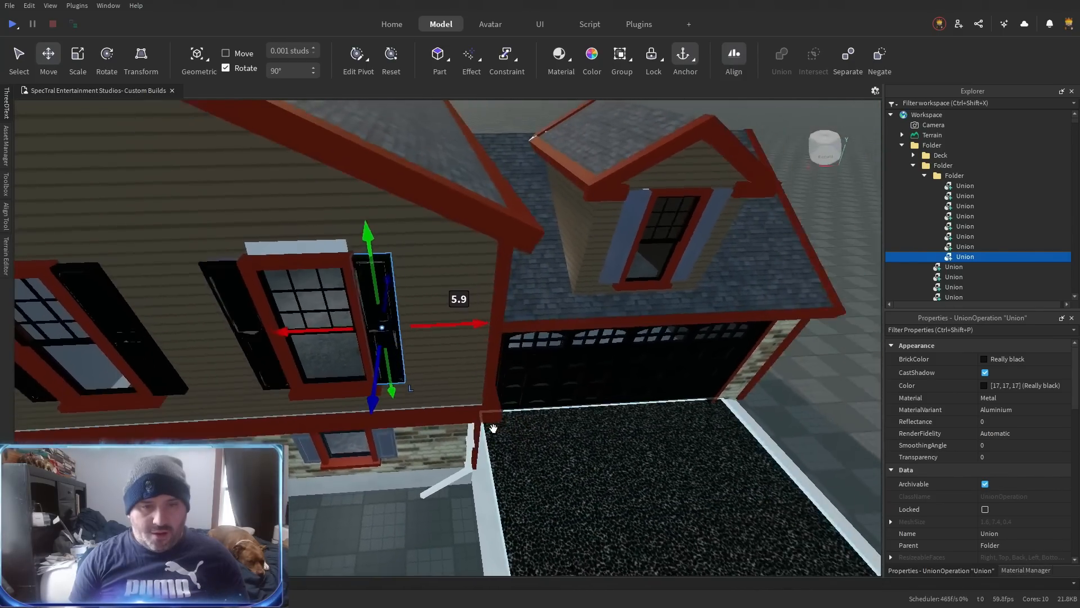
scroll(476, 379, up, 8)
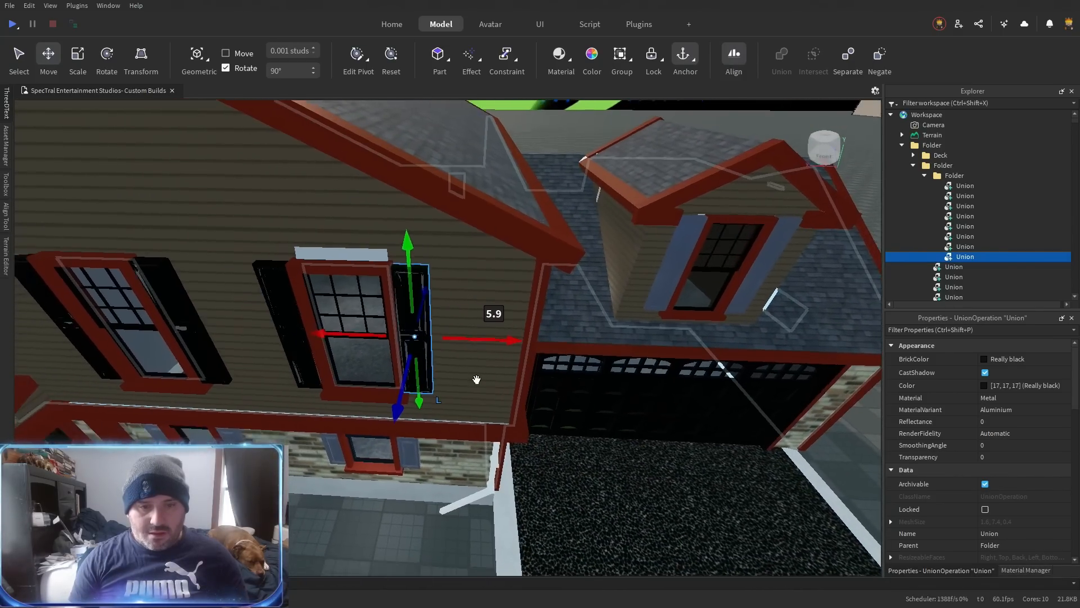
scroll(477, 380, down, 5)
key(ctrl+d)
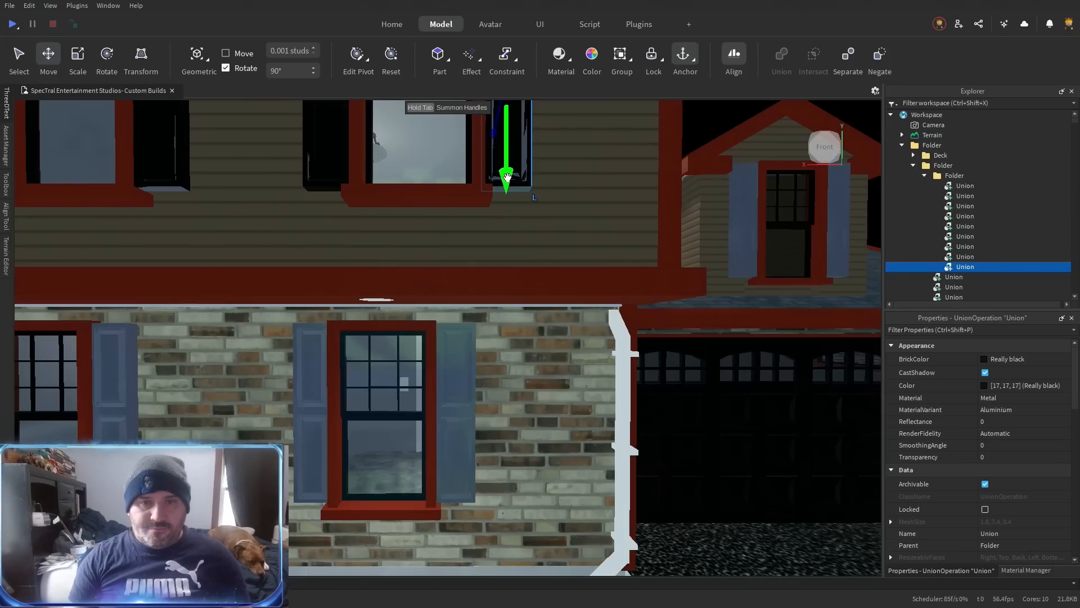
drag(507, 176, 504, 503)
scroll(478, 443, up, 1)
scroll(478, 443, up, 4)
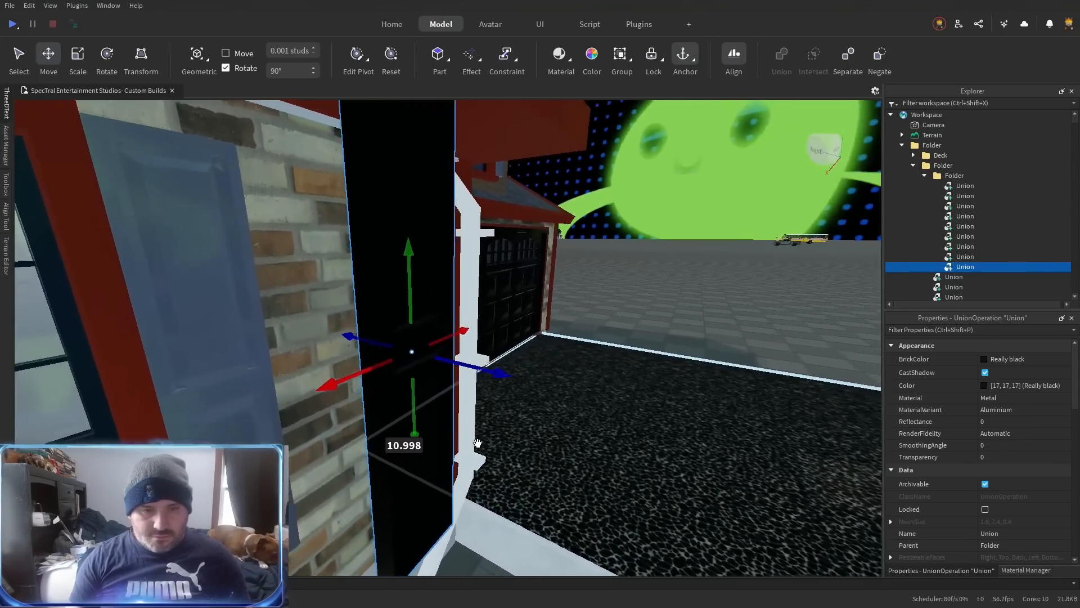
drag(588, 376, 623, 385)
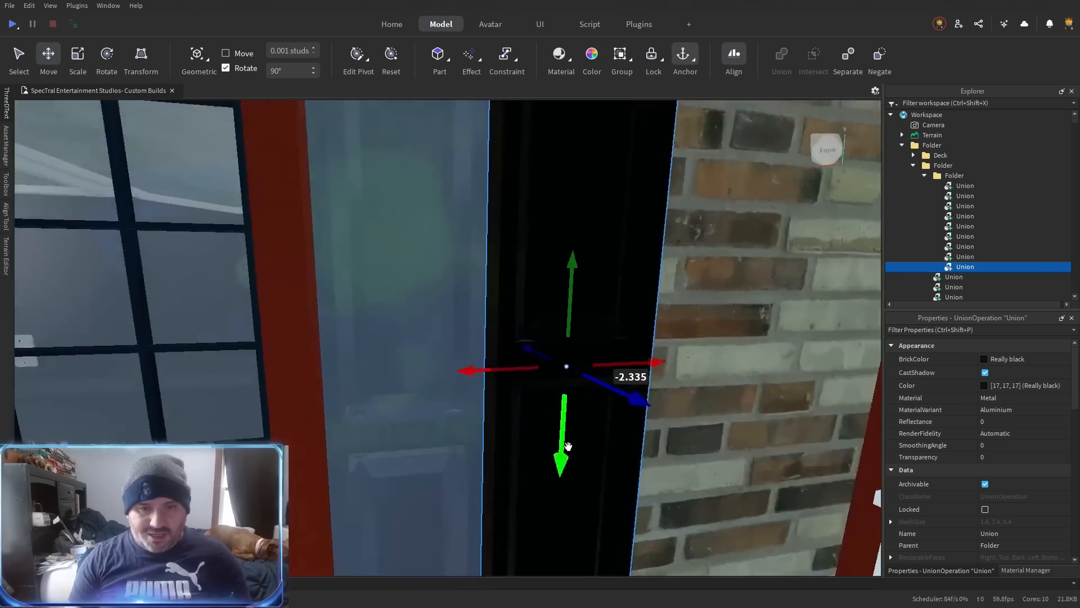
Lower the ground-floor shutter copy about 0.8 studs to match the height of the old blue shutter.
scroll(568, 446, down, 4)
scroll(568, 446, up, 2)
drag(557, 385, 557, 417)
scroll(558, 393, down, 3)
scroll(558, 393, down, 6)
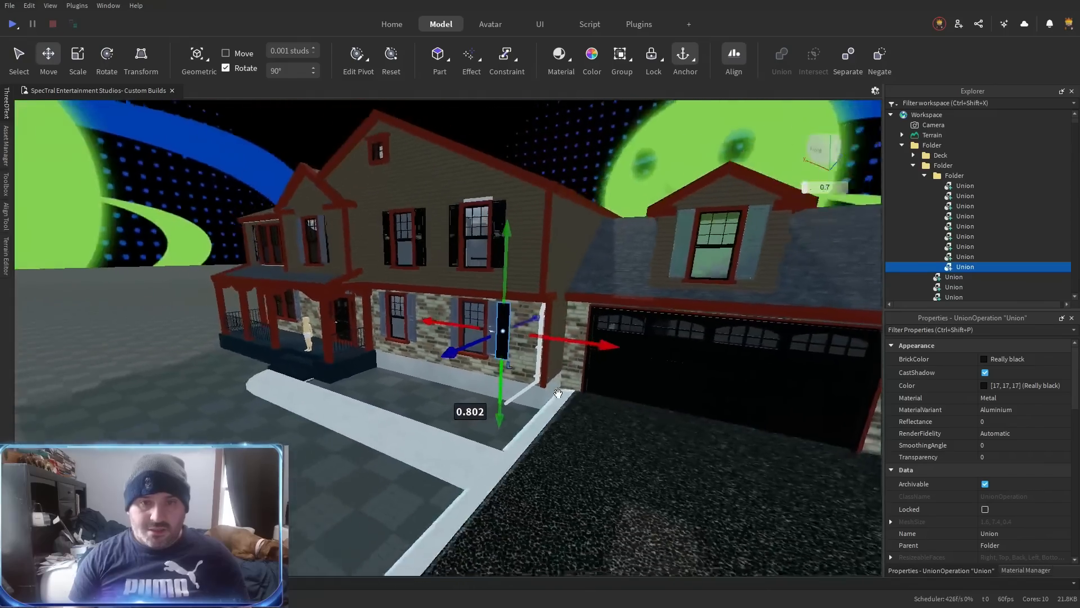
Slide the black shutter over the old blue one beside the ground-floor window frame and fine-tune its position by 0.132 studs.
scroll(552, 384, up, 8)
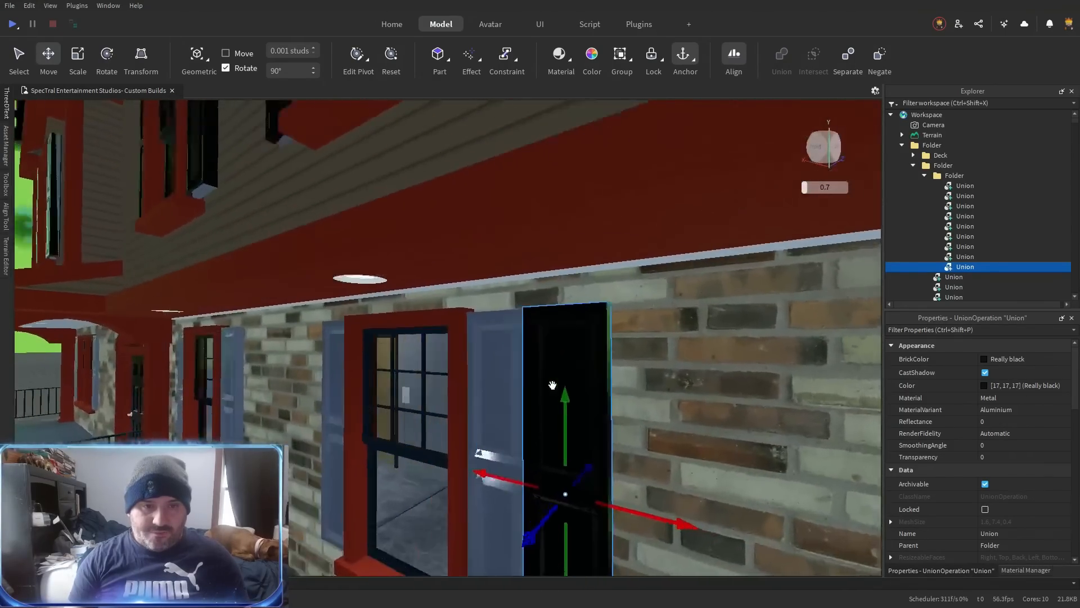
scroll(552, 384, down, 6)
scroll(552, 384, up, 5)
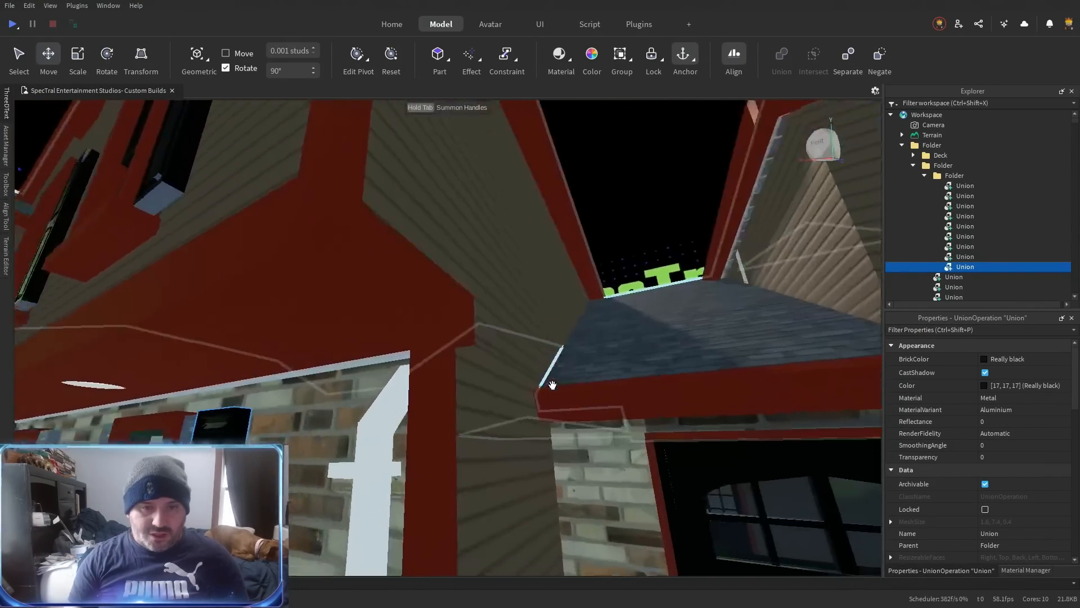
scroll(552, 385, down, 4)
scroll(552, 386, down, 8)
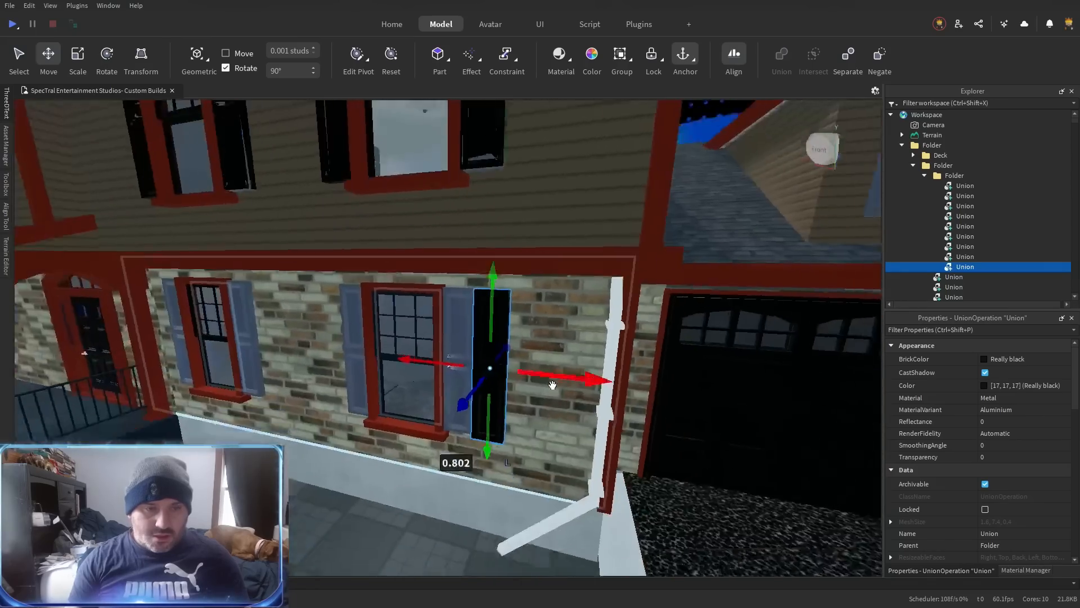
scroll(553, 387, up, 10)
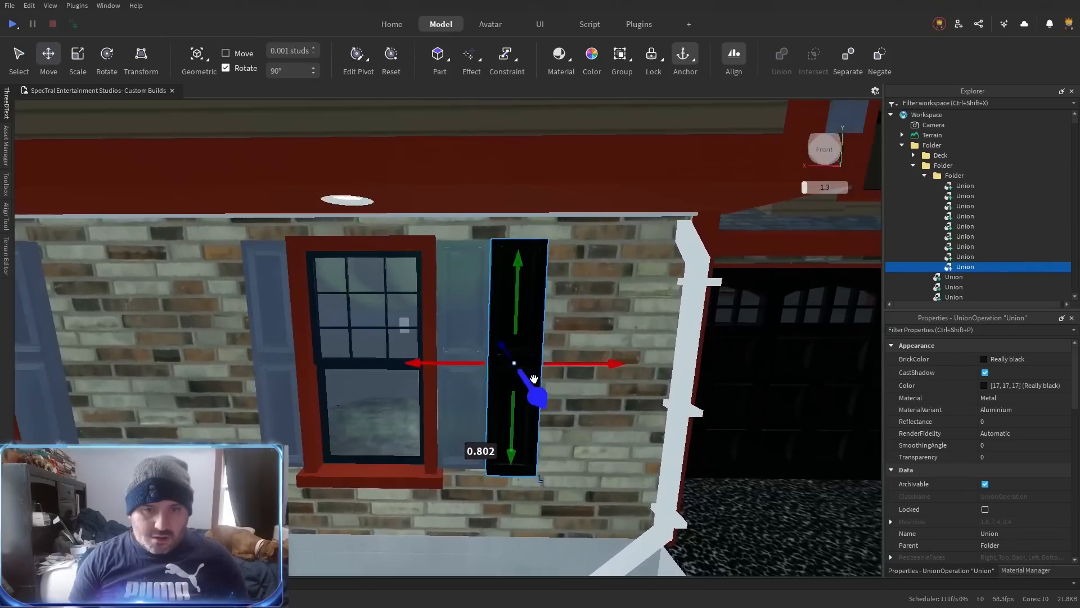
scroll(534, 379, up, 3)
drag(482, 380, 396, 381)
drag(472, 276, 473, 282)
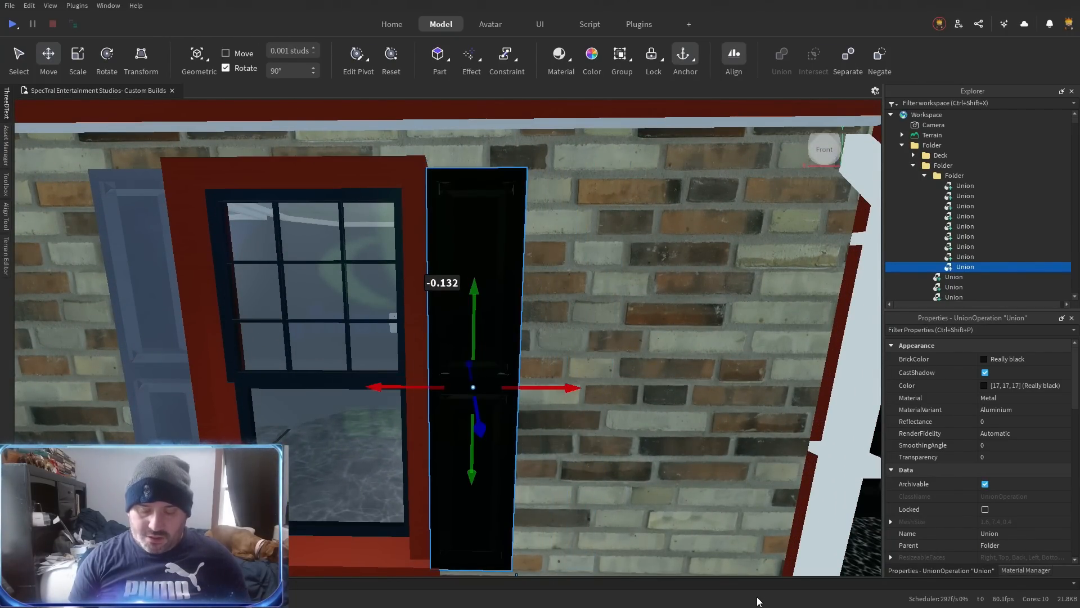
Switch to Discord, watch a shared screen in the voice channel, stop watching and return to Roblox Studio.
key(super)
mouse_move(743, 602)
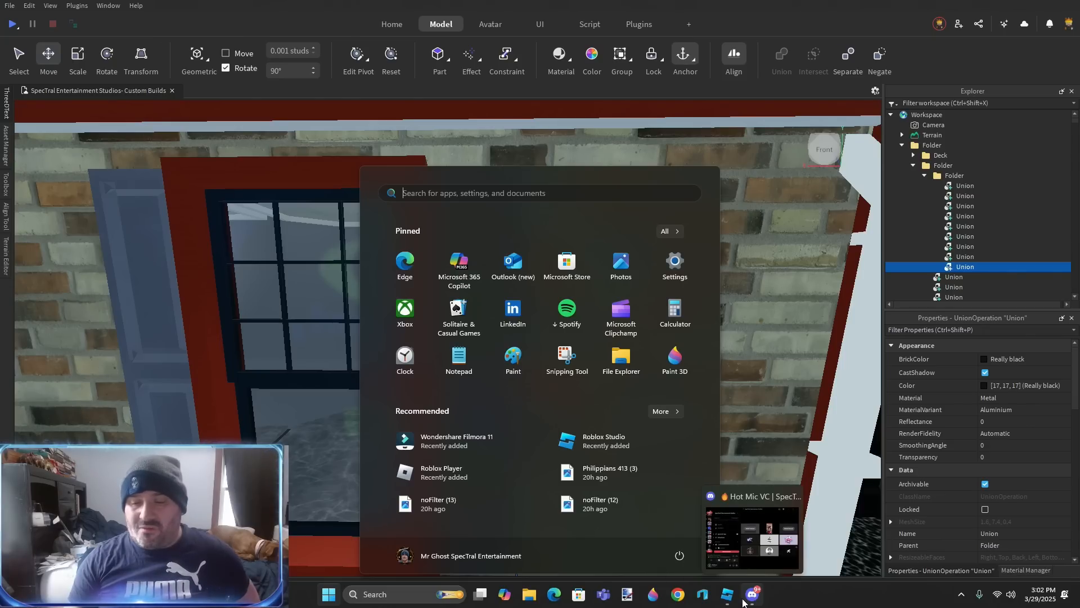
click(748, 569)
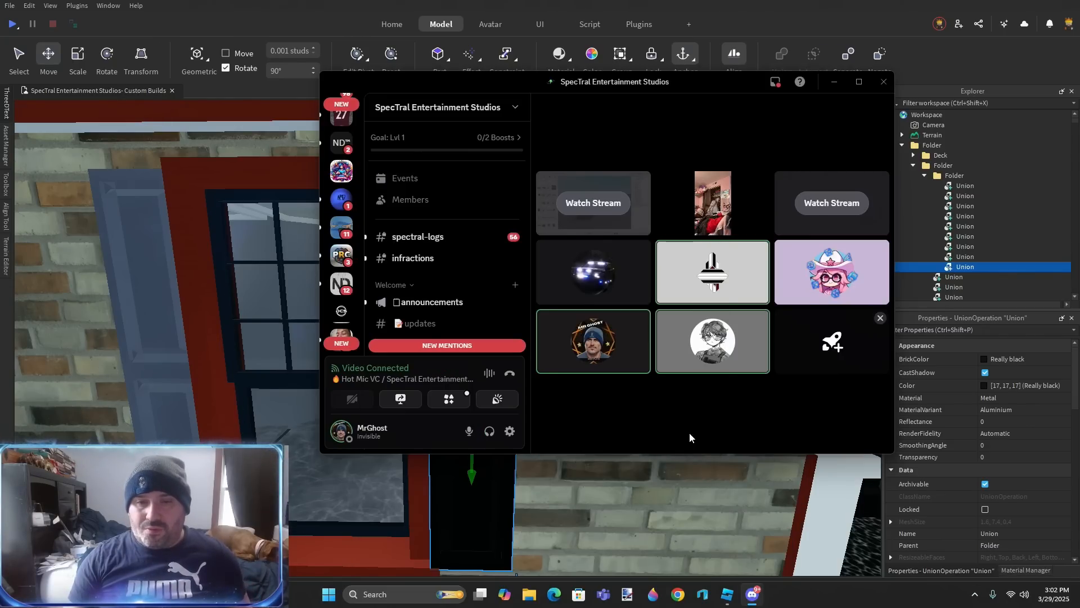
click(831, 203)
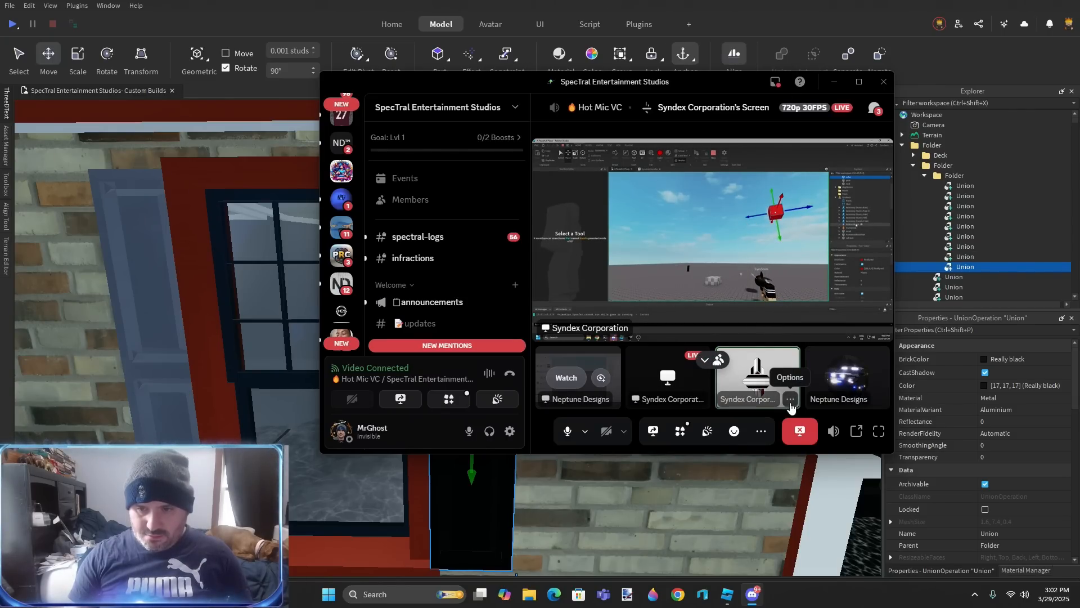
click(793, 426)
key(alt+Tab)
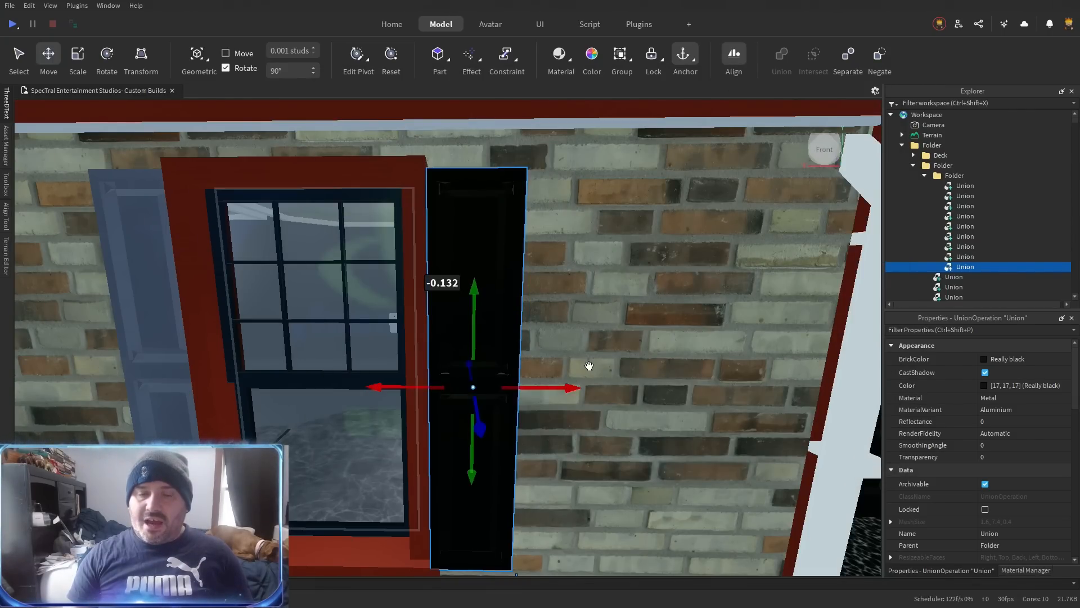
Duplicate the ground-floor shutter and move the copy over the old blue shutter on the window's opposite side.
scroll(587, 367, down, 5)
scroll(587, 368, up, 3)
key(ctrl+d)
drag(715, 333, 456, 334)
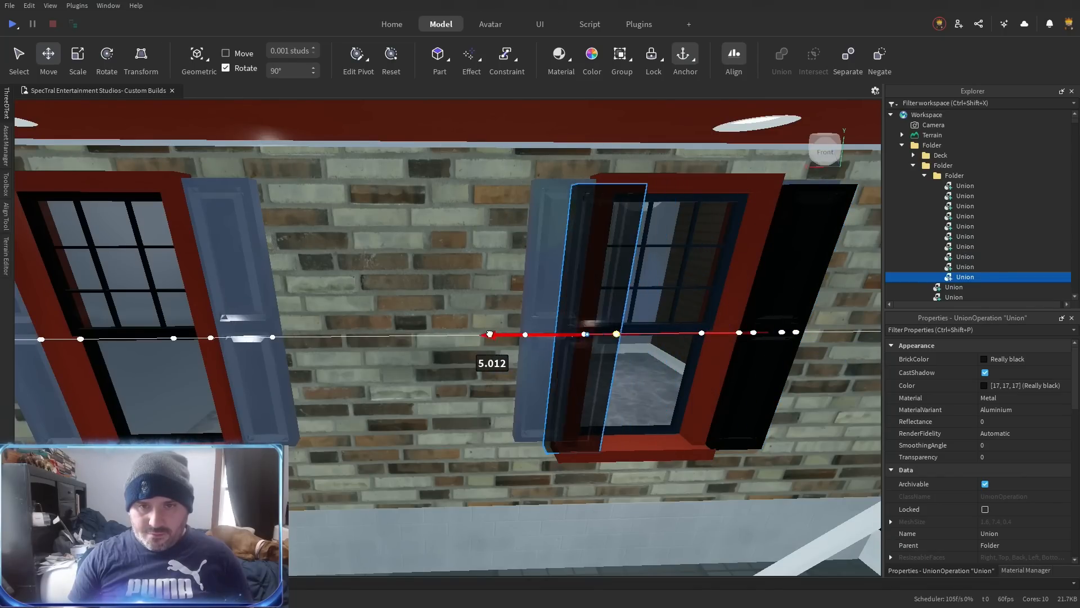
scroll(474, 340, up, 4)
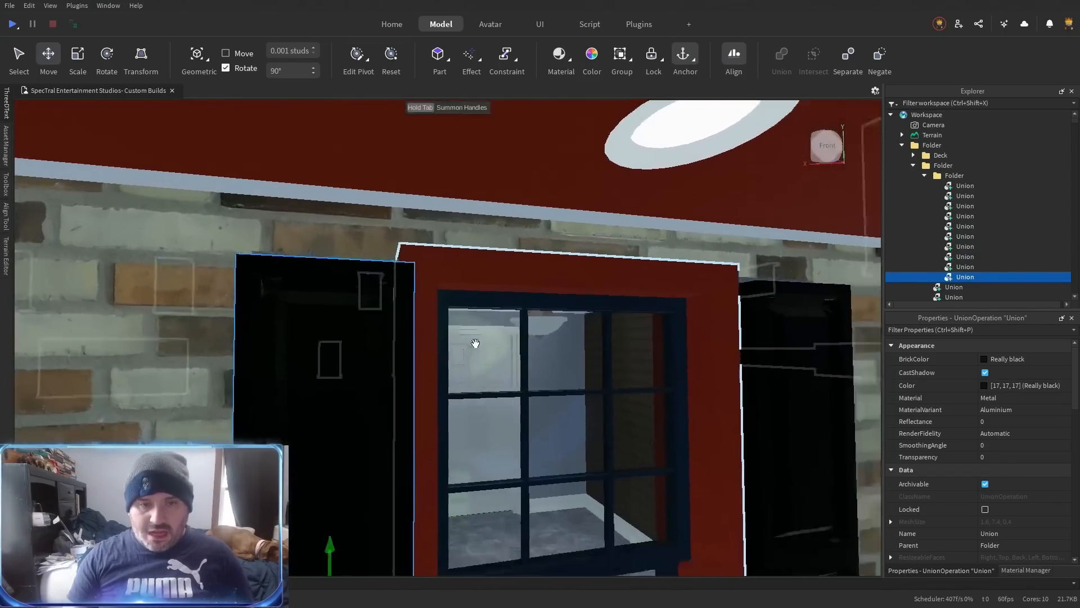
scroll(473, 340, down, 8)
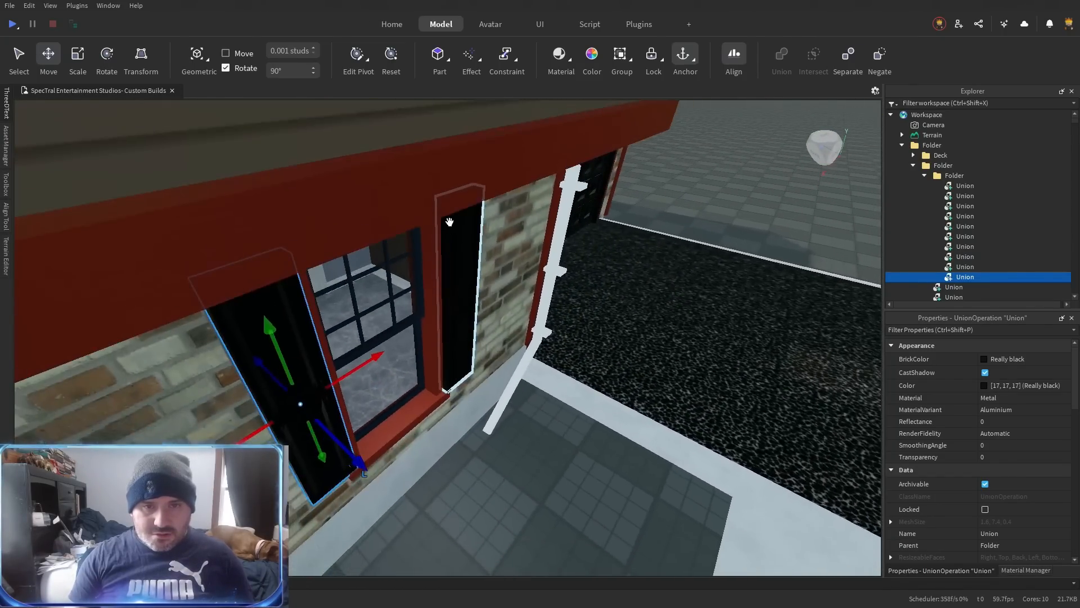
Select both black shutters of the ground-floor window and shift them together by 0.132 studs.
scroll(449, 222, up, 3)
shift+click(453, 236)
scroll(450, 309, up, 5)
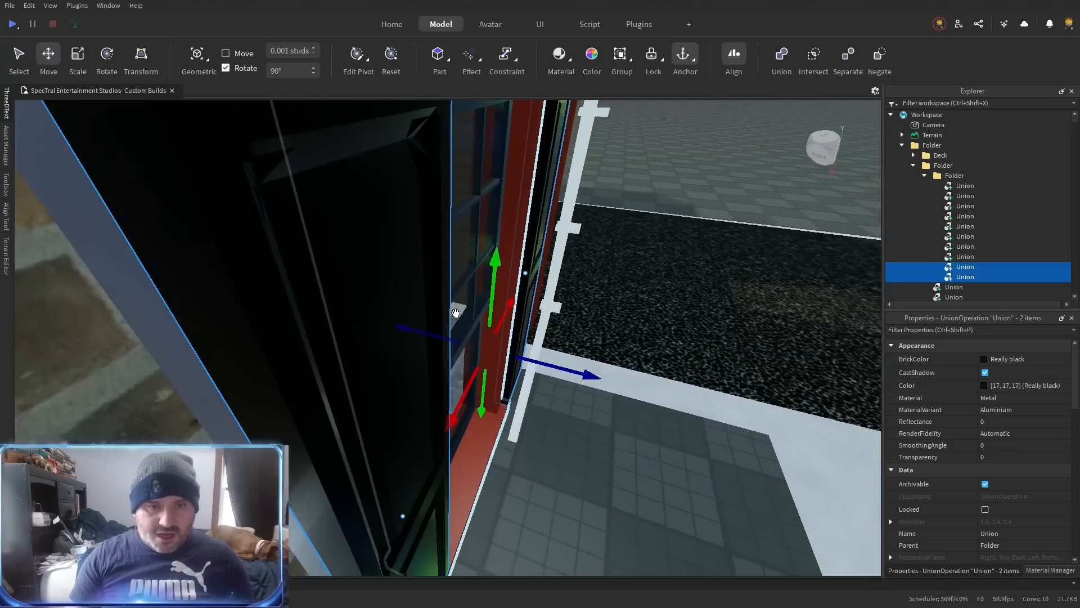
scroll(456, 312, down, 5)
drag(534, 367, 527, 341)
right_click(529, 360)
right_click(521, 359)
scroll(519, 358, down, 4)
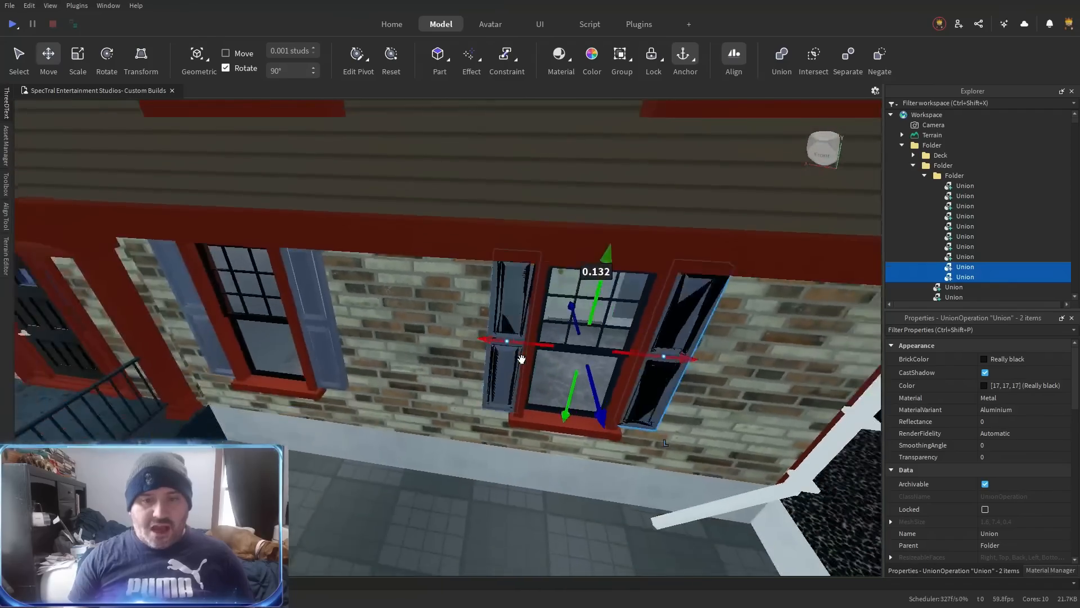
Duplicate the ground-floor window's left shutter and move the copy to the near side of the next window toward the porch.
click(950, 286)
click(952, 277)
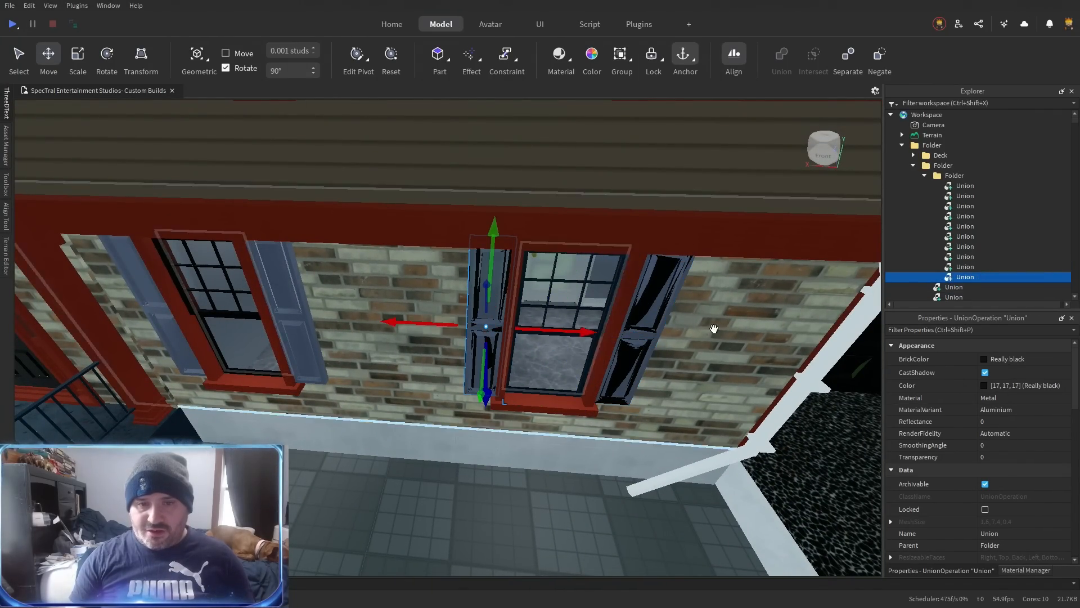
scroll(557, 373, up, 4)
right_click(558, 375)
key(ctrl+d)
drag(512, 390, 421, 379)
Duplicate the shutter again and move the copy 5.9 studs to the porch side of the same window.
key(ctrl+d)
key(a)
key(s)
key(d)
key(a)
key(w)
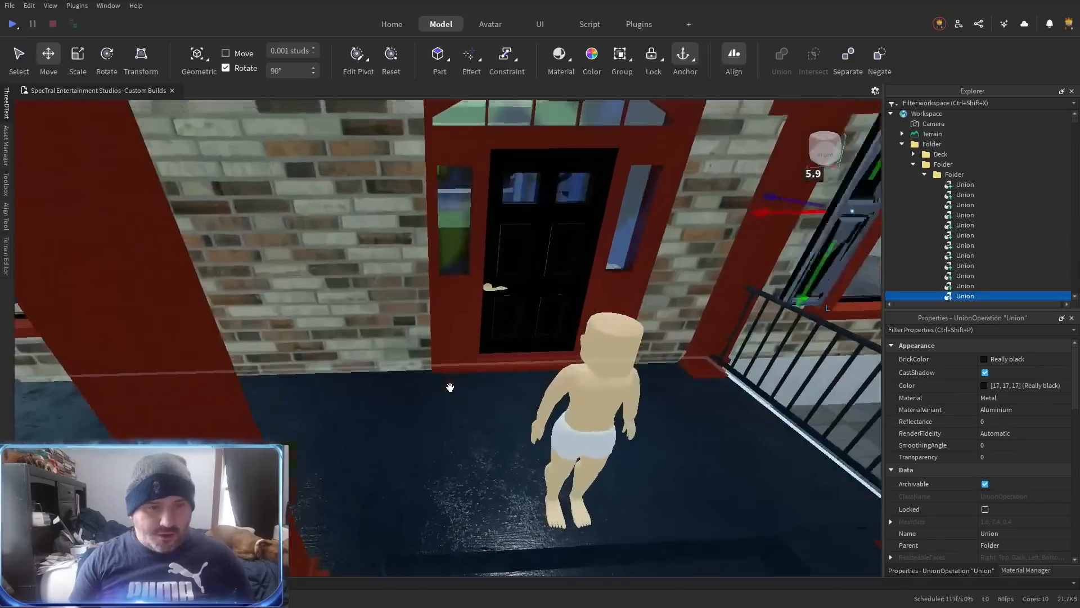
Duplicate the shutter and move the copy 24.9 studs past the front door to the near side of the porch's double window.
key(ctrl+d)
key(a)
drag(714, 295, 319, 326)
key(w)
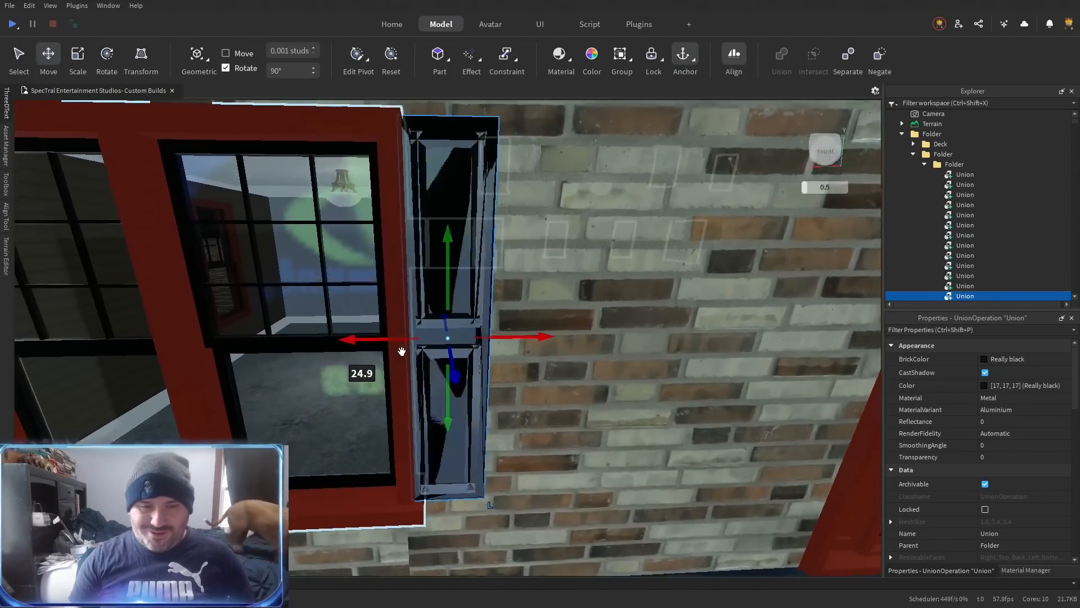
Duplicate the shutter and move the copy 10.1 studs to the opposite side of the porch's double window.
key(s)
key(a)
key(ctrl+d)
key(a)
drag(527, 339, 322, 337)
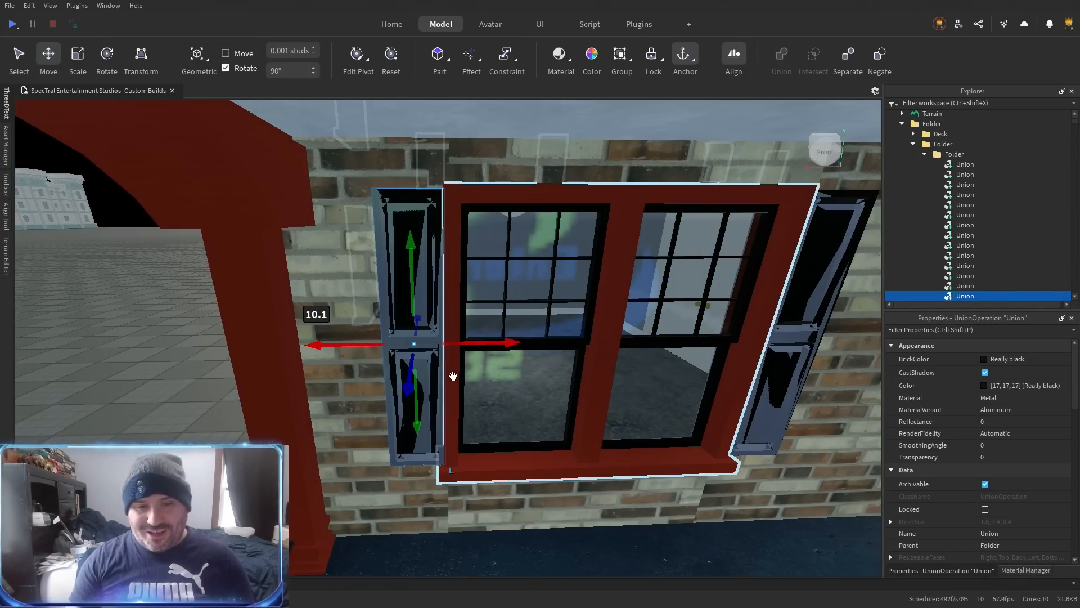
key(s)
key(d)
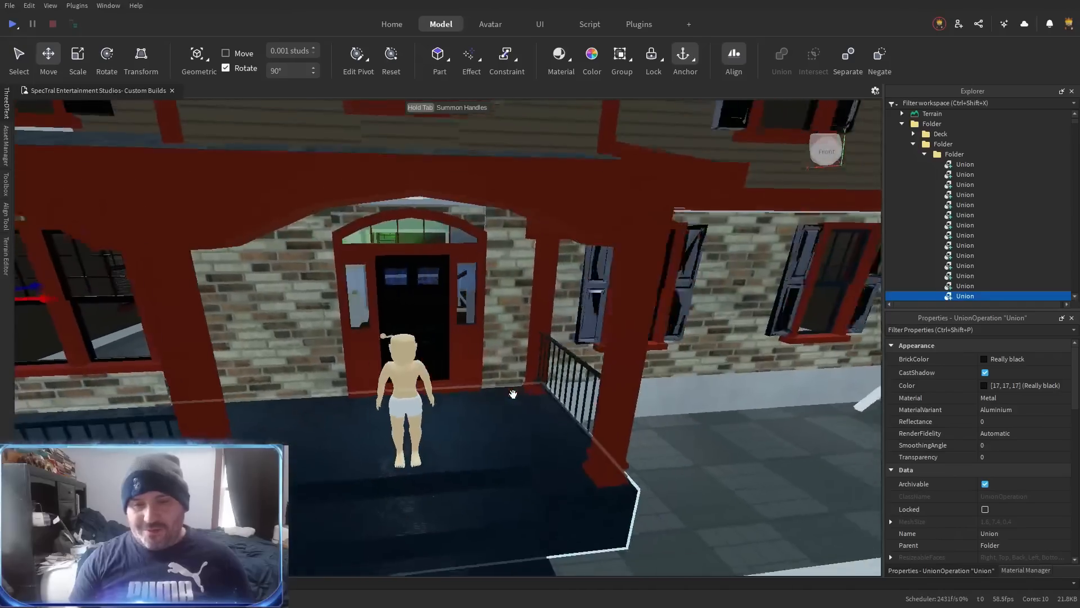
Inspect the front facade from the porch to the garage for windows whose shutters still need replacing, including the dormer above the garage.
key(s)
key(d)
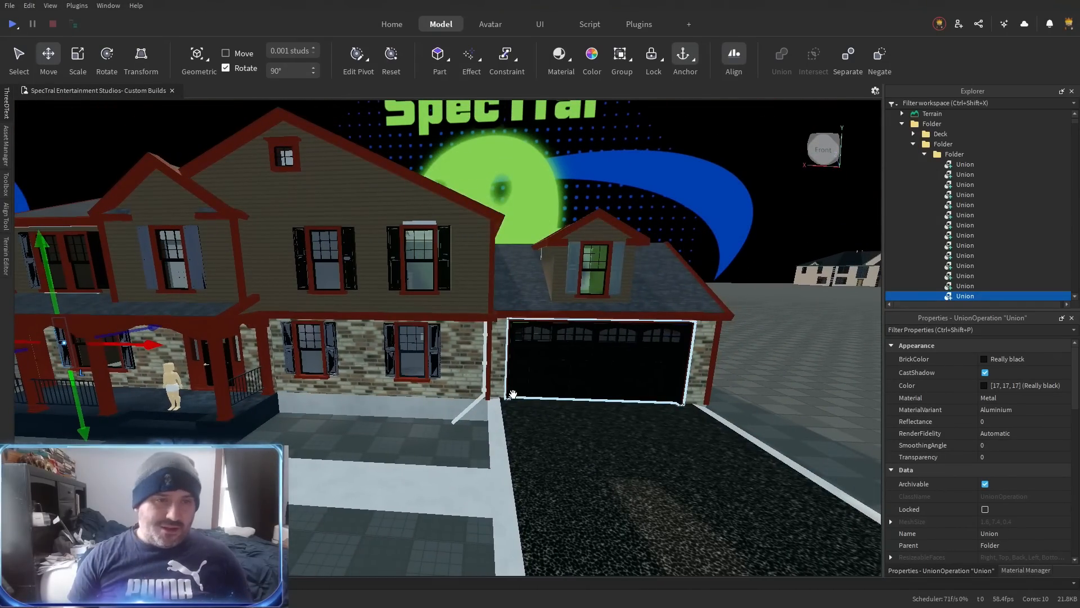
key(s)
key(a)
key(d)
key(w)
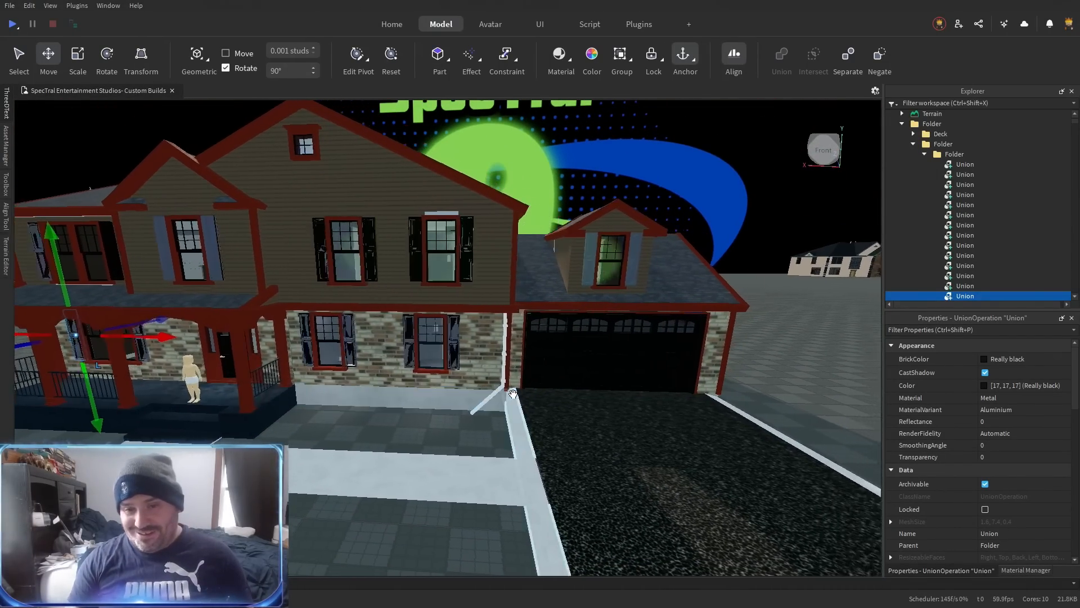
key(w)
key(d)
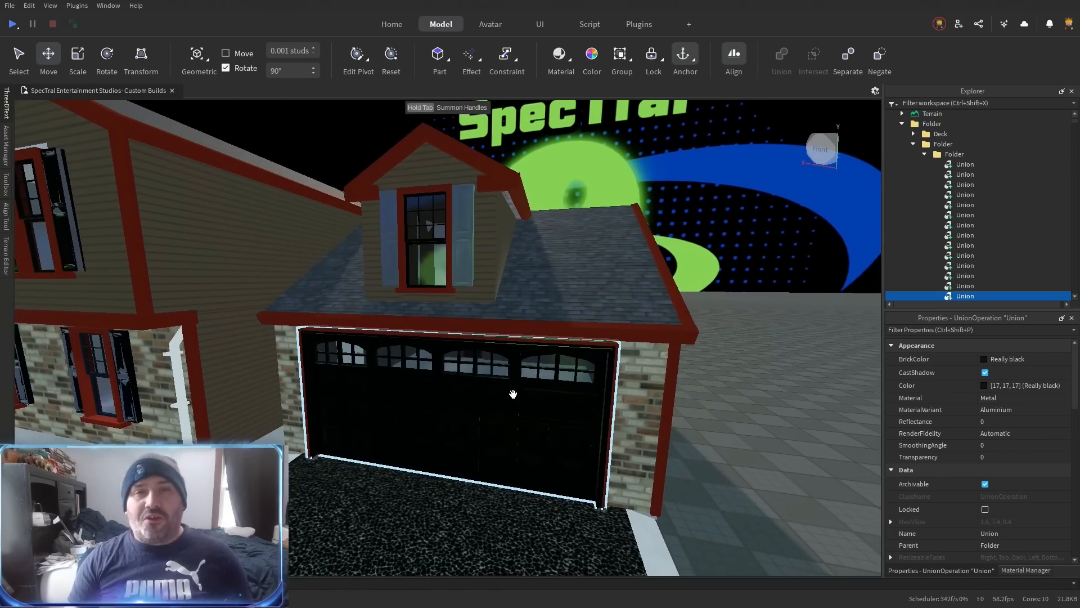
key(w)
key(d)
key(s)
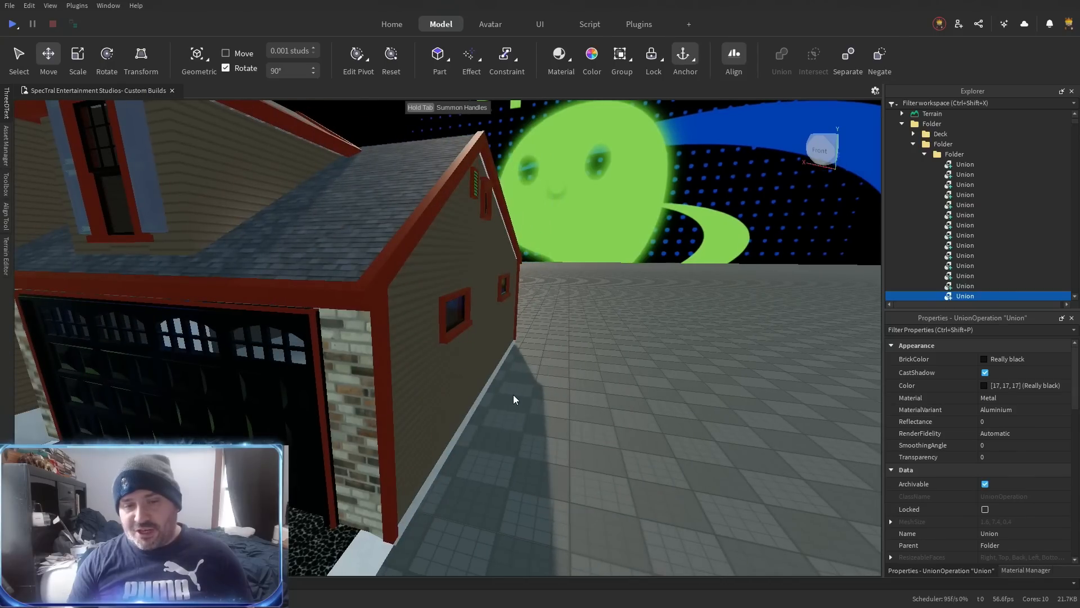
key(a)
key(s)
key(a)
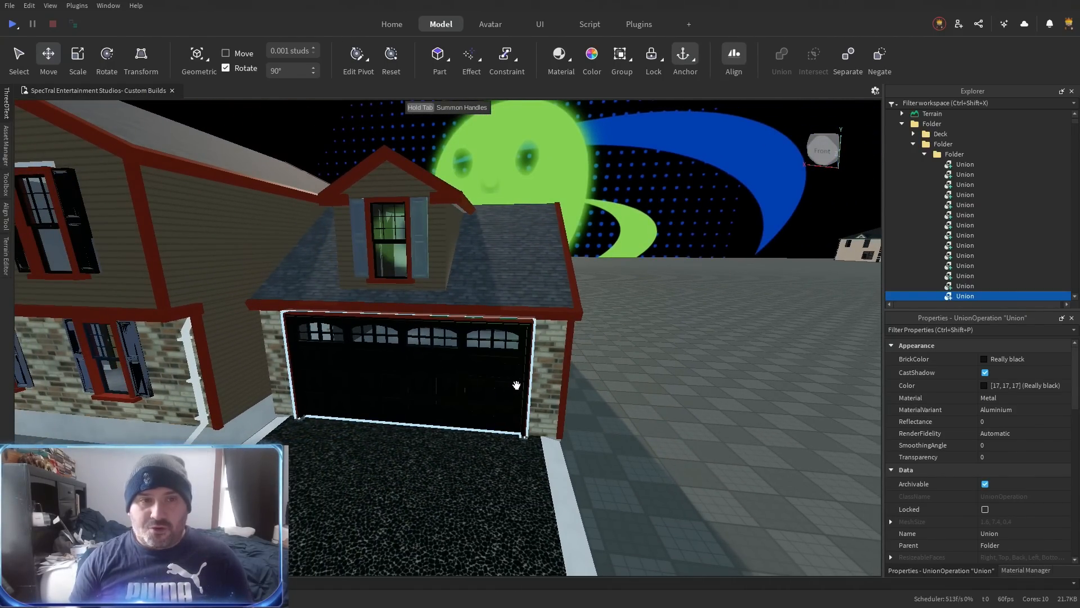
key(w)
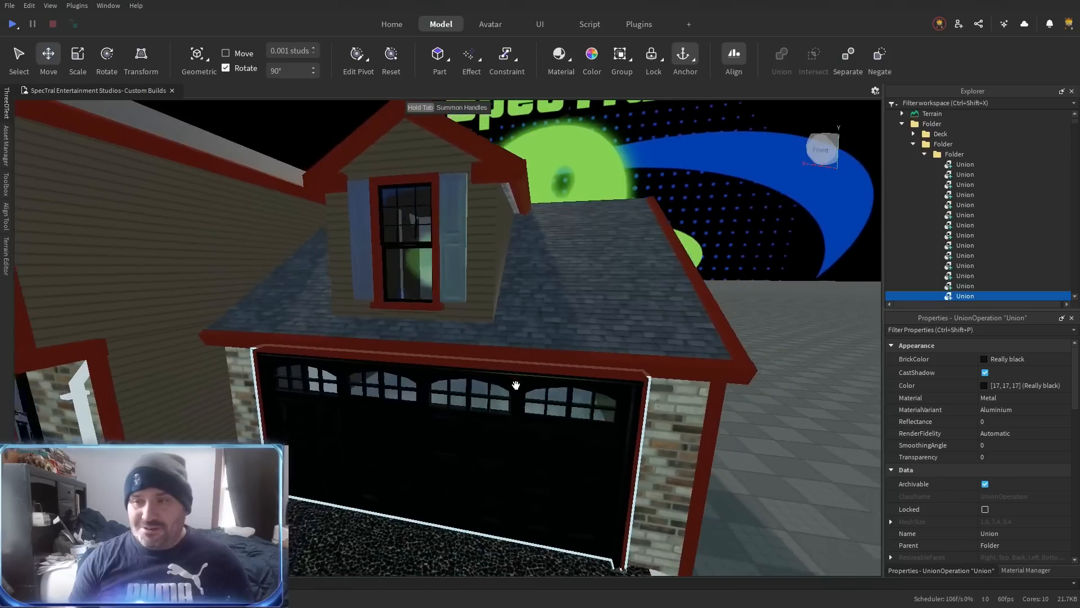
key(s)
key(a)
Copy an upper-floor window's shutter to one side of the garage dormer window, and place a second copy 6 studs over on the other side.
click(965, 275)
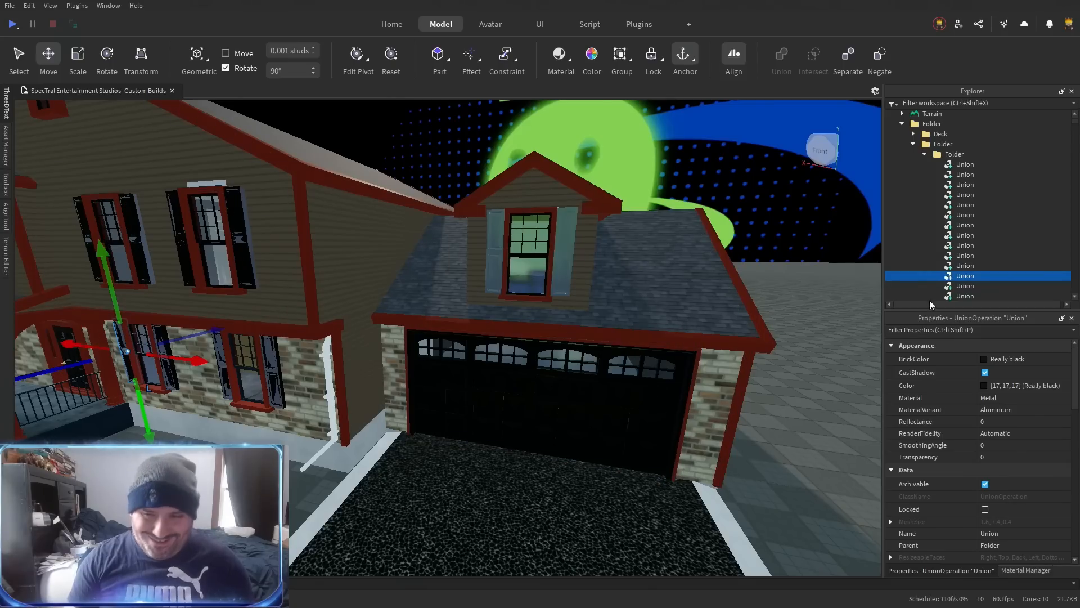
click(981, 215)
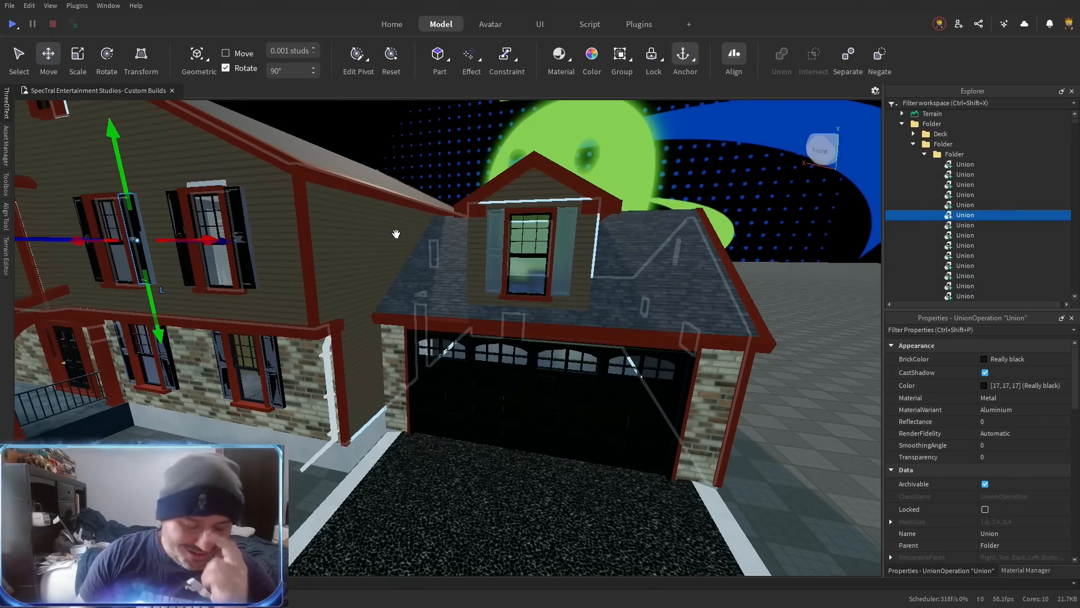
key(ctrl+d)
drag(208, 240, 518, 331)
key(d)
drag(511, 242, 544, 292)
key(w)
key(e)
drag(477, 314, 629, 360)
scroll(478, 357, down, 5)
scroll(478, 356, up, 3)
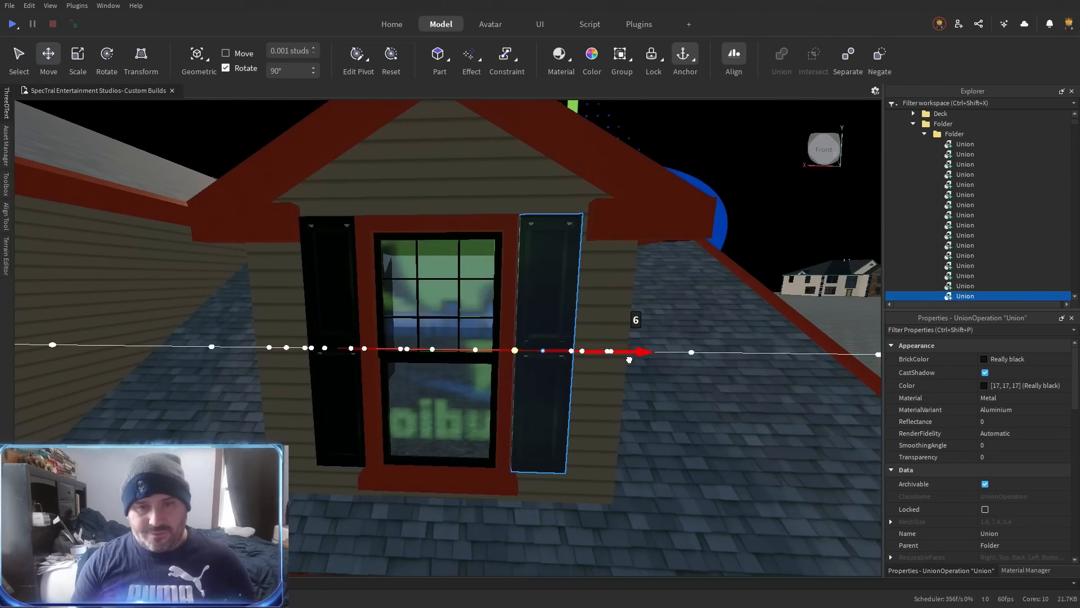
Delete all the old smoky grey shutter unions left behind the rebuilt ones across the front facade.
scroll(856, 315, down, 5)
scroll(956, 237, down, 3)
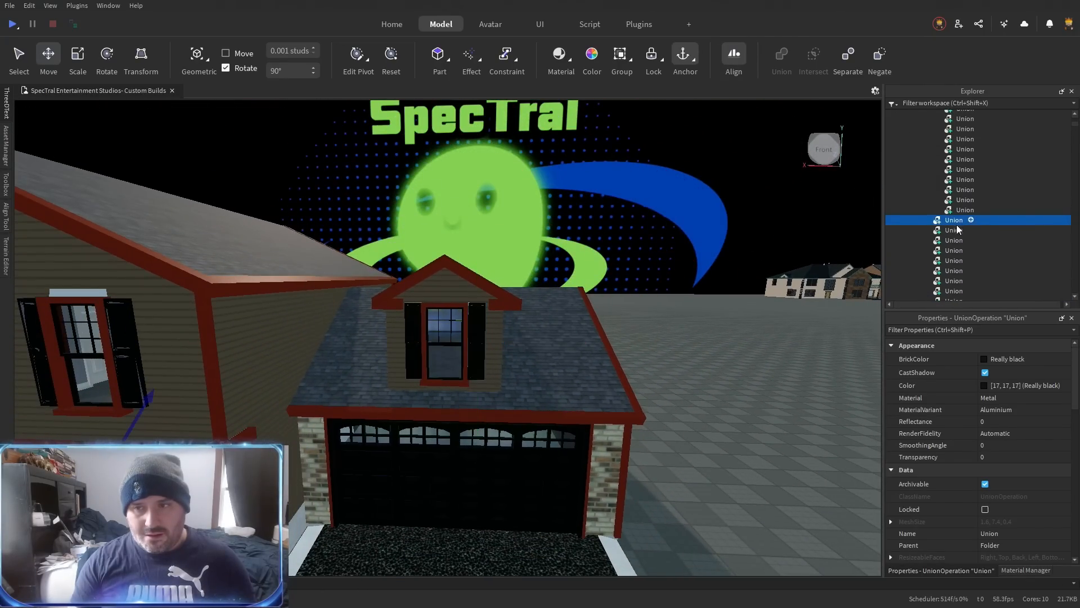
scroll(956, 225, down, 5)
shift+click(952, 221)
drag(647, 388, 454, 354)
scroll(454, 353, up, 3)
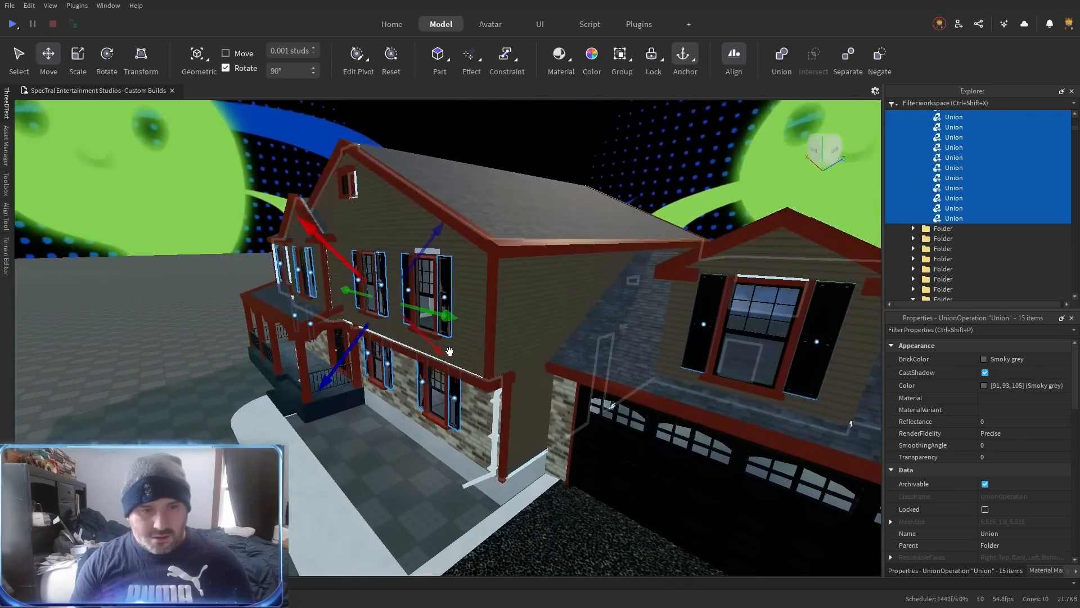
drag(350, 263, 113, 124)
key(Delete)
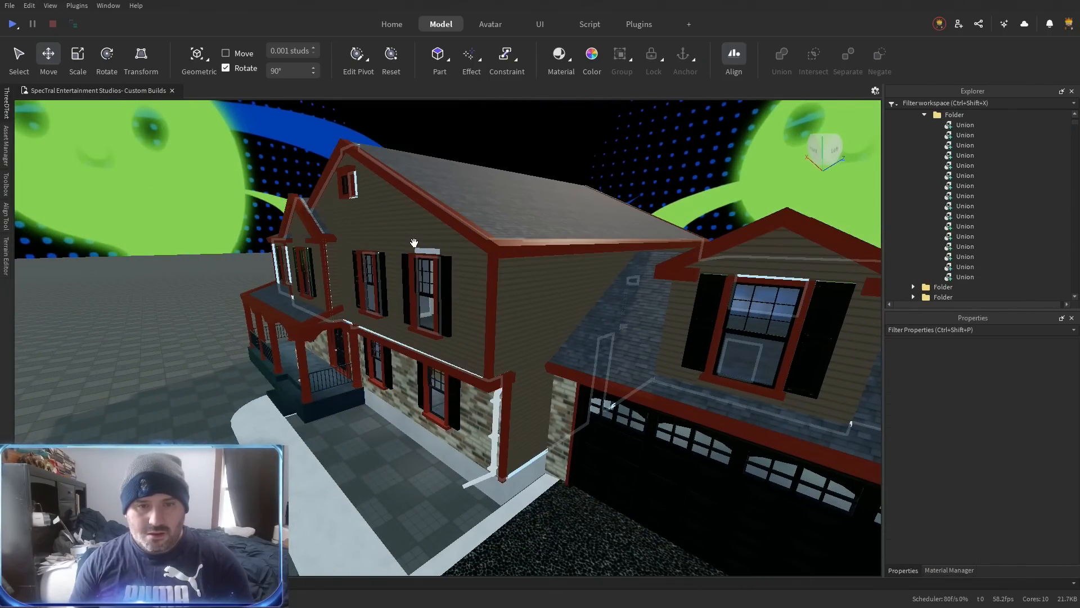
Group all the rebuilt shutter unions into one model and name it Shutter.
scroll(414, 243, down, 3)
key(a)
drag(417, 246, 421, 247)
key(w)
key(s)
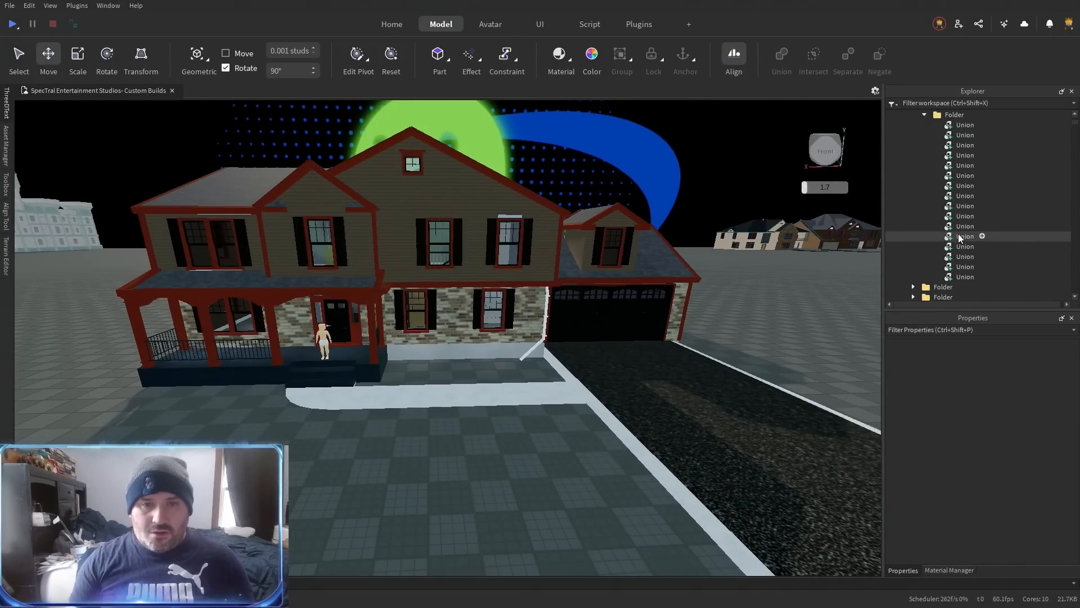
click(949, 126)
shift+click(961, 274)
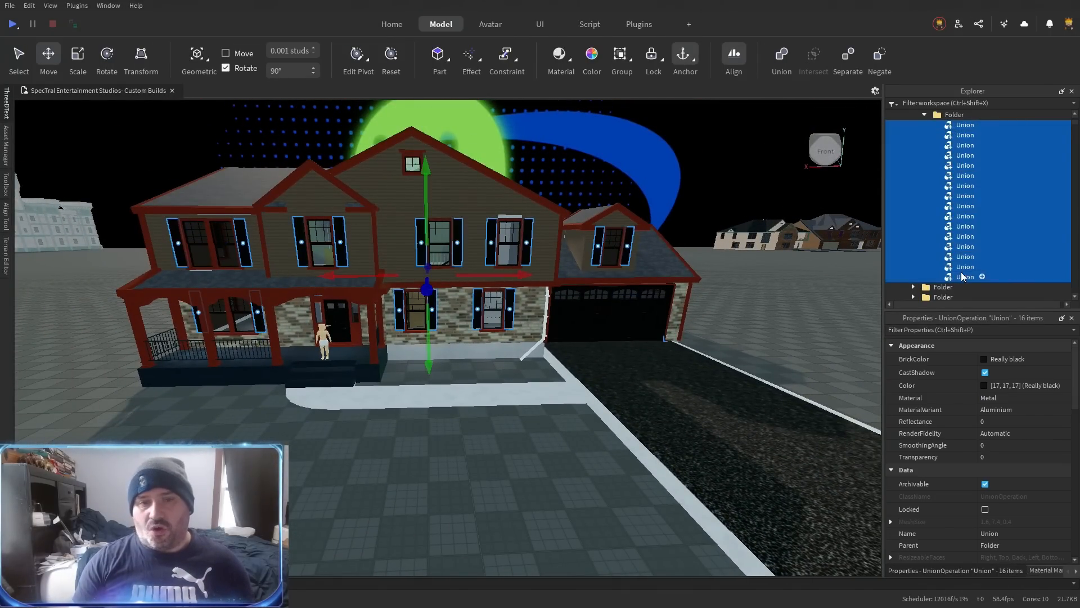
key(ctrl+g)
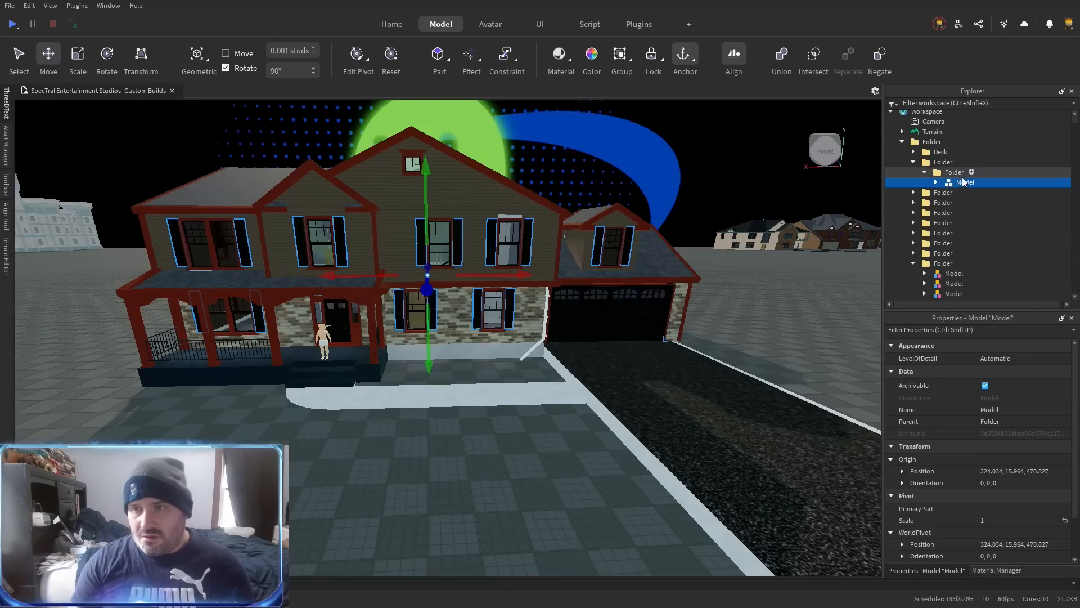
key(F2)
text(Shutter)
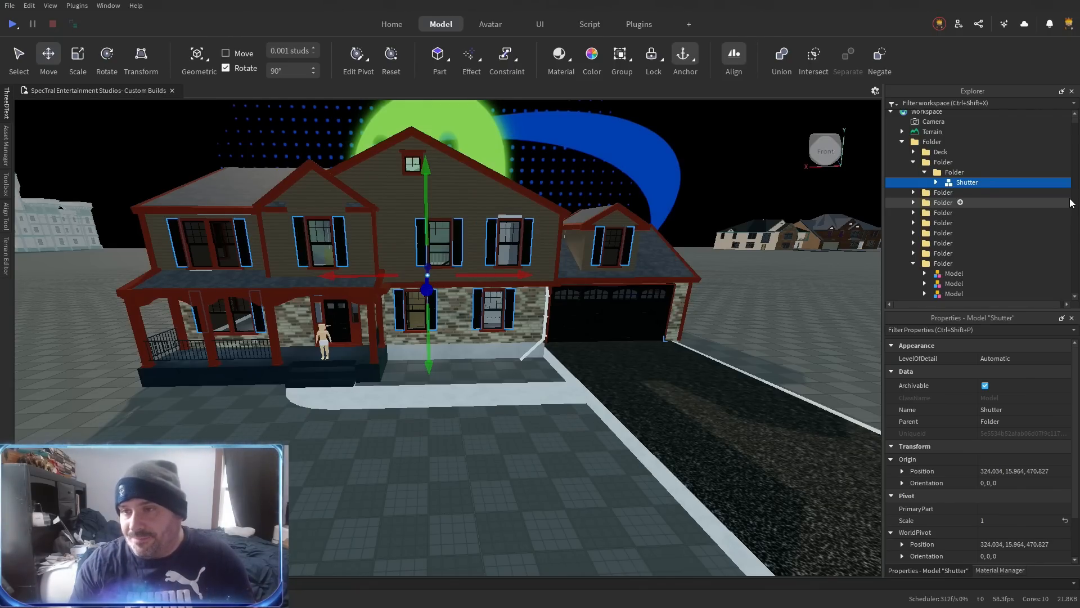
Move the Shutter model into the Exterrior folder and delete the emptied parent folder with its subfolder.
drag(960, 184, 974, 230)
scroll(982, 204, down, 3)
scroll(956, 220, up, 3)
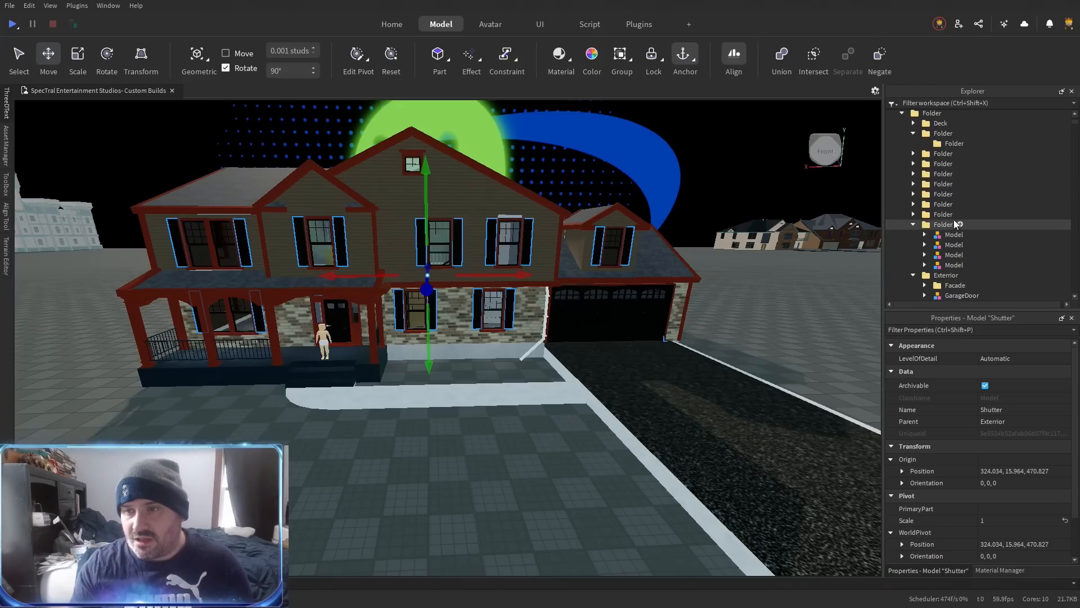
click(935, 135)
key(Delete)
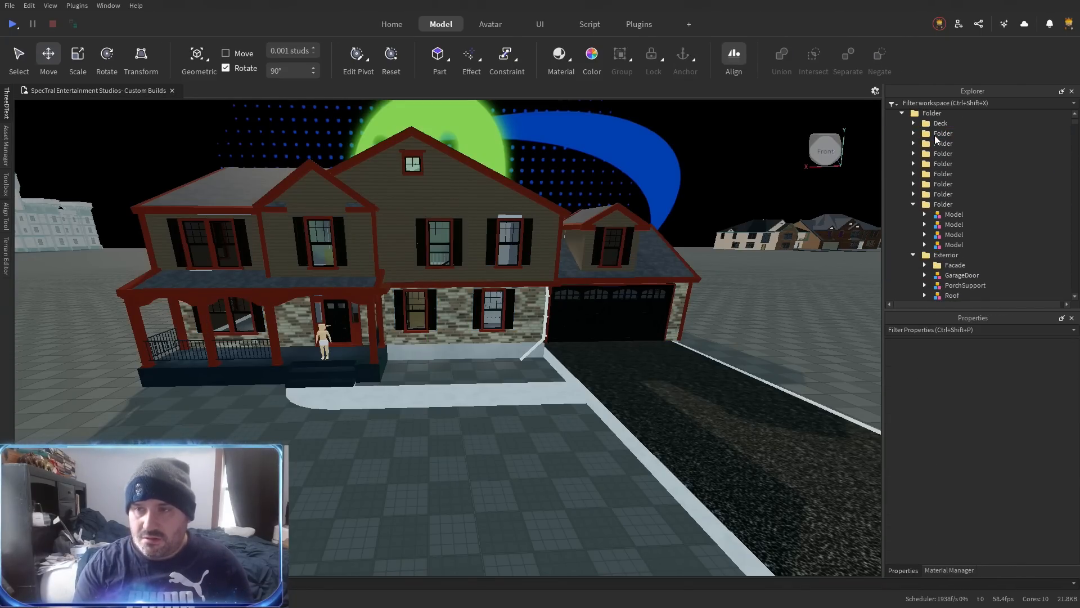
Move the FrontDoorEntry, RearGarageEntry and RearSliderEntry models into the Exterrior folder and delete their emptied folder.
click(916, 134)
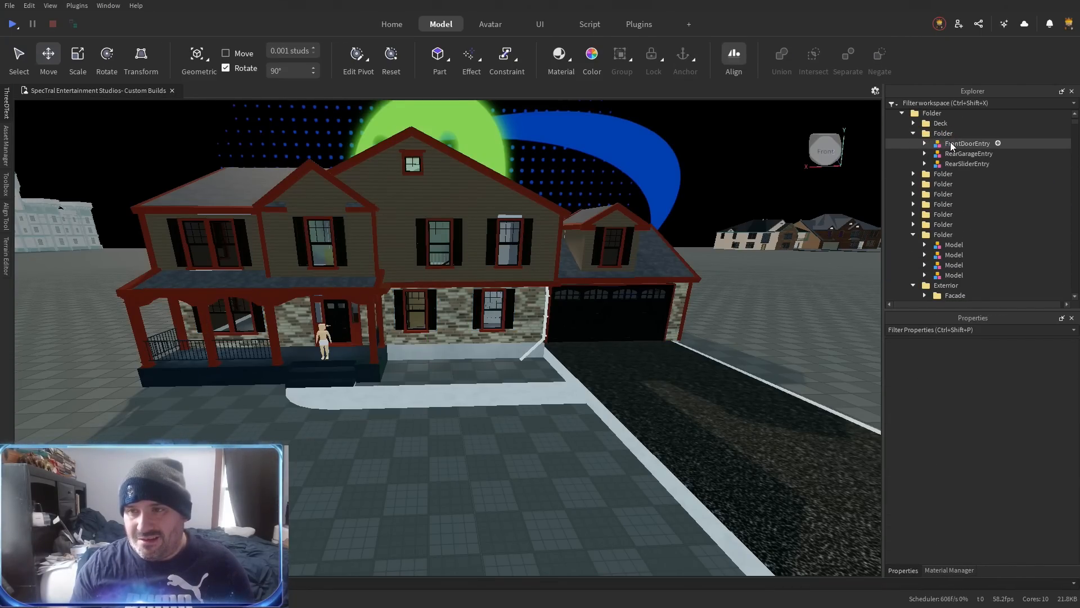
click(950, 143)
shift+click(955, 164)
drag(954, 163, 947, 285)
click(940, 135)
key(Delete)
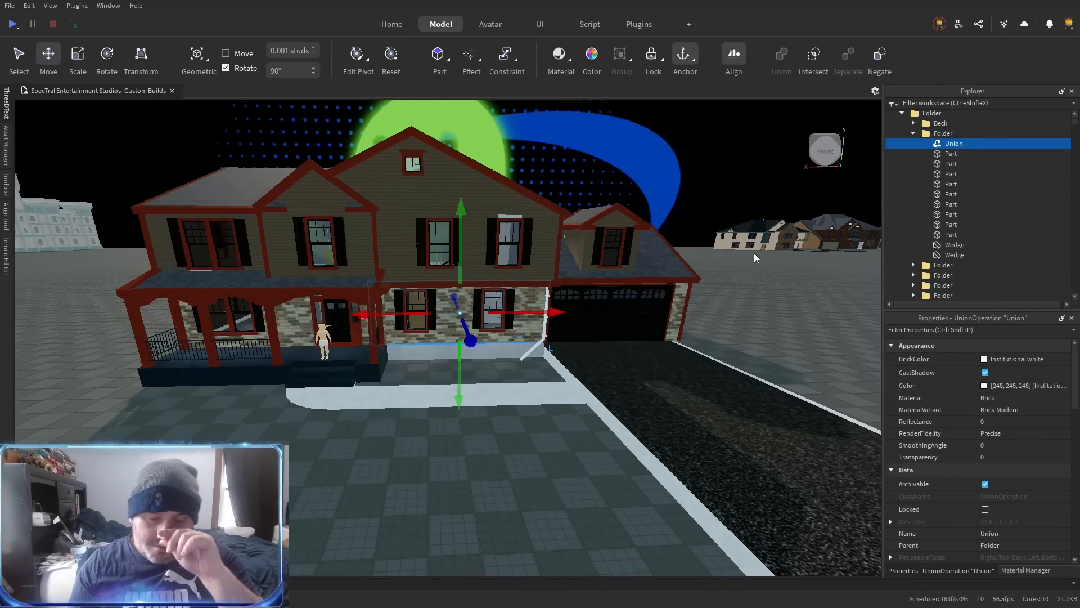
Rename the folder holding the front brick wall pieces BrickFacade and move it into the Exterrior folder.
key(f)
drag(480, 376, 676, 344)
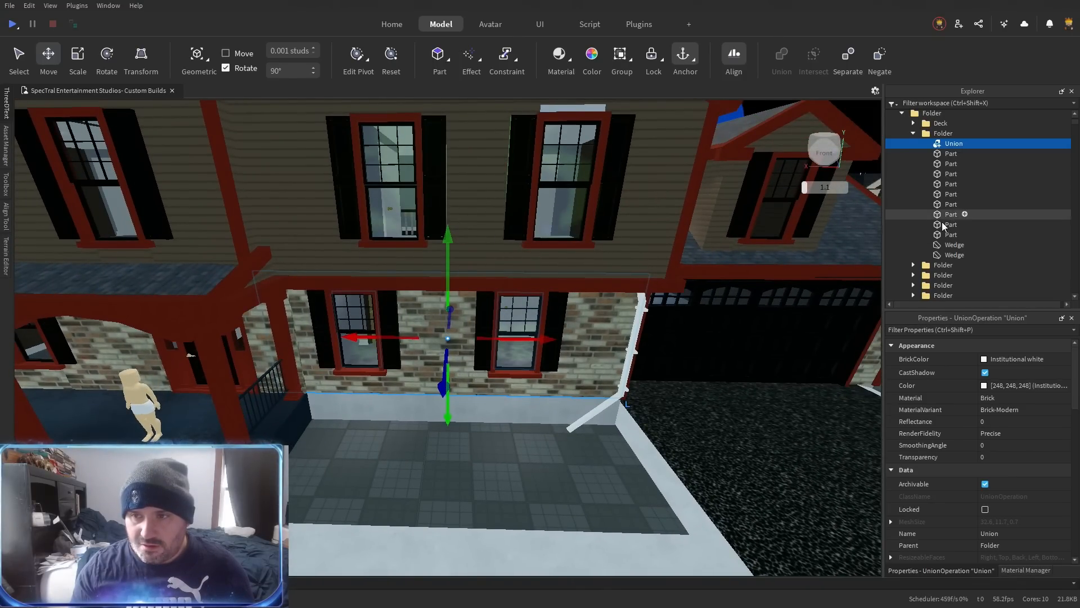
shift+click(954, 255)
click(940, 133)
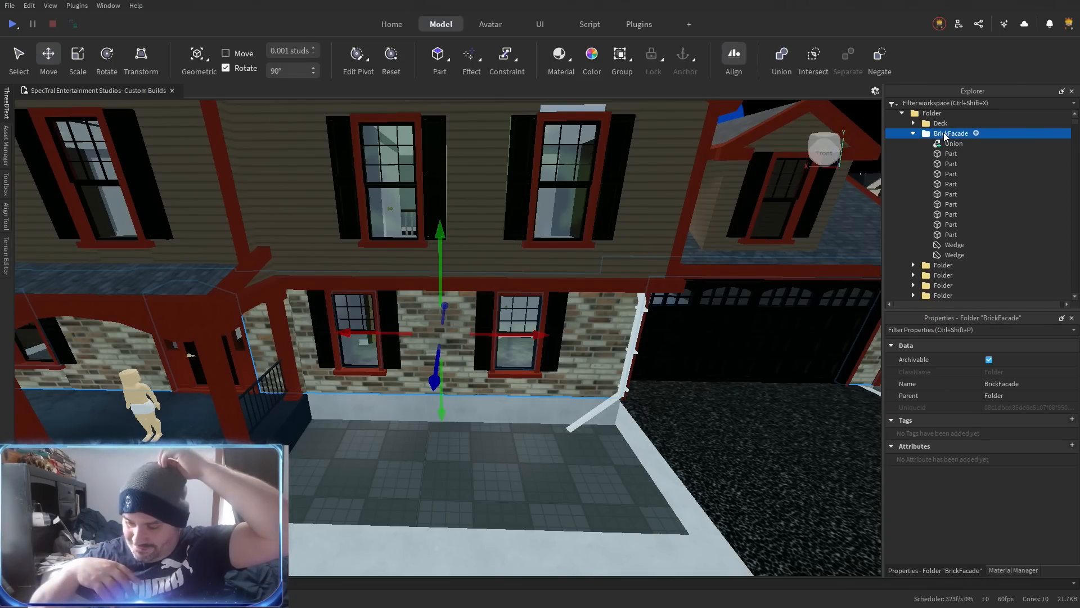
drag(929, 133, 958, 247)
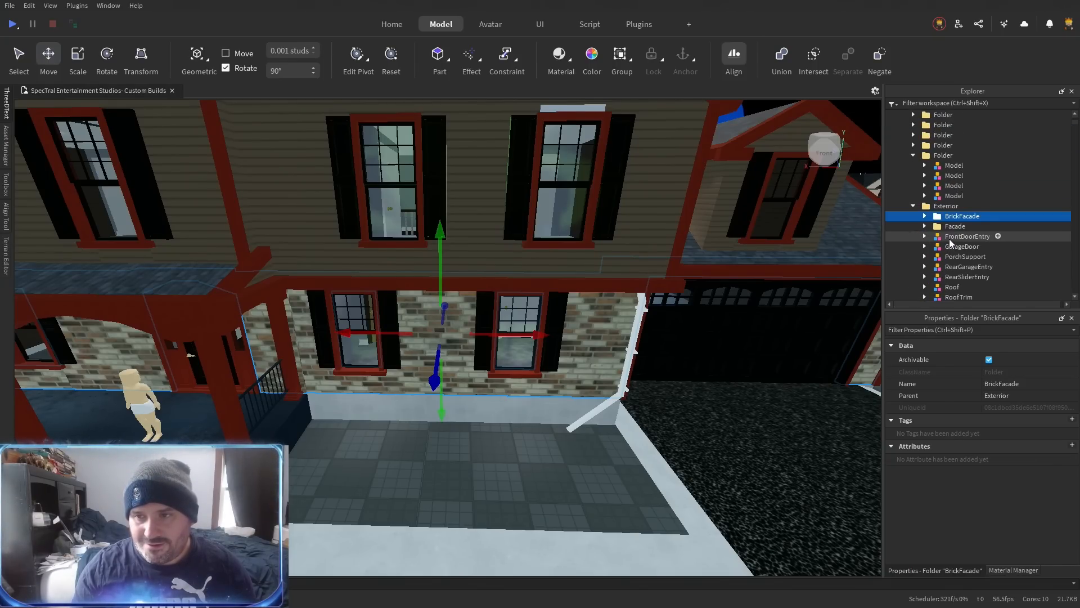
Collapse the Exterrior folder and delete the empty model in the first unnamed folder, along with that folder.
click(912, 206)
scroll(926, 184, up, 1)
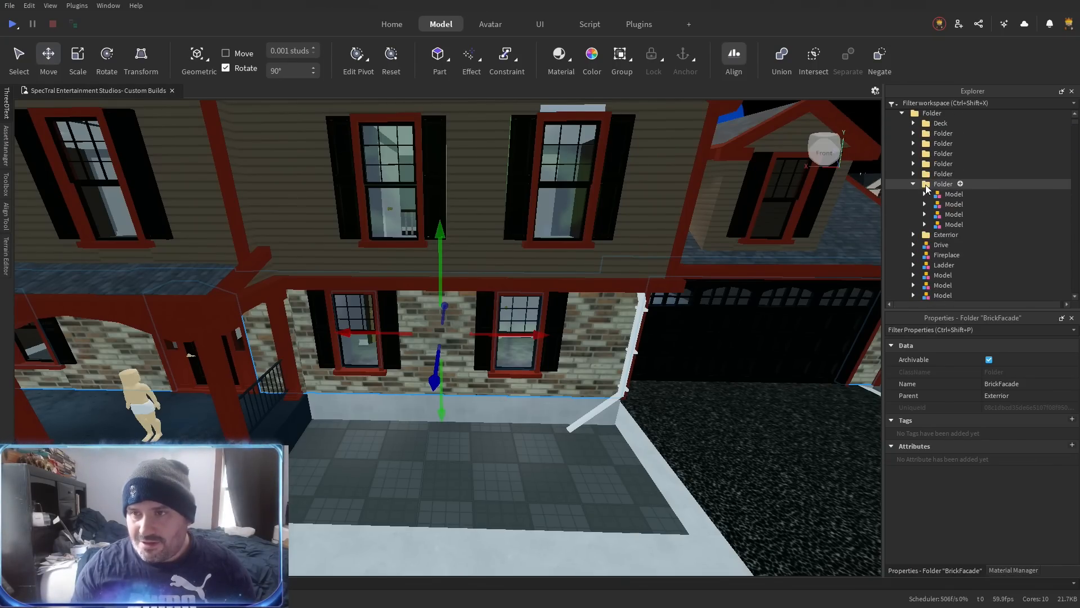
click(913, 133)
click(945, 143)
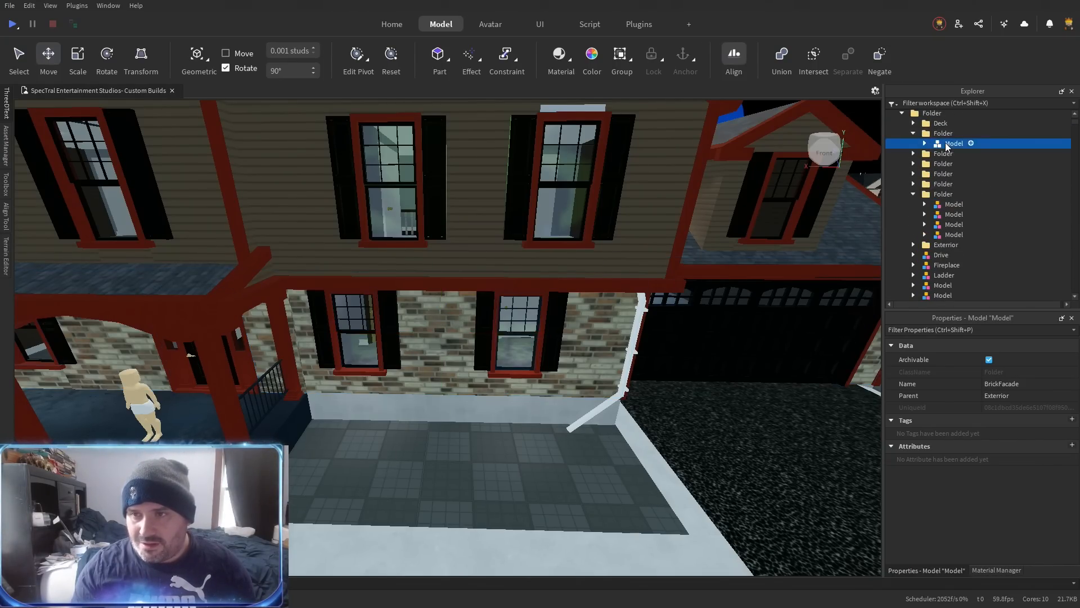
key(d)
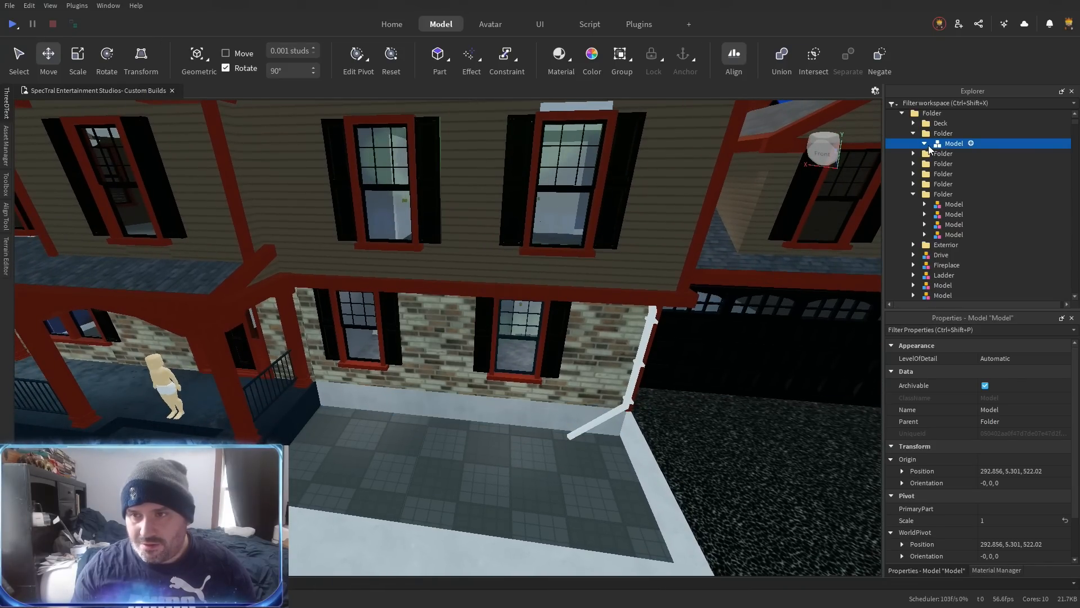
key(Delete)
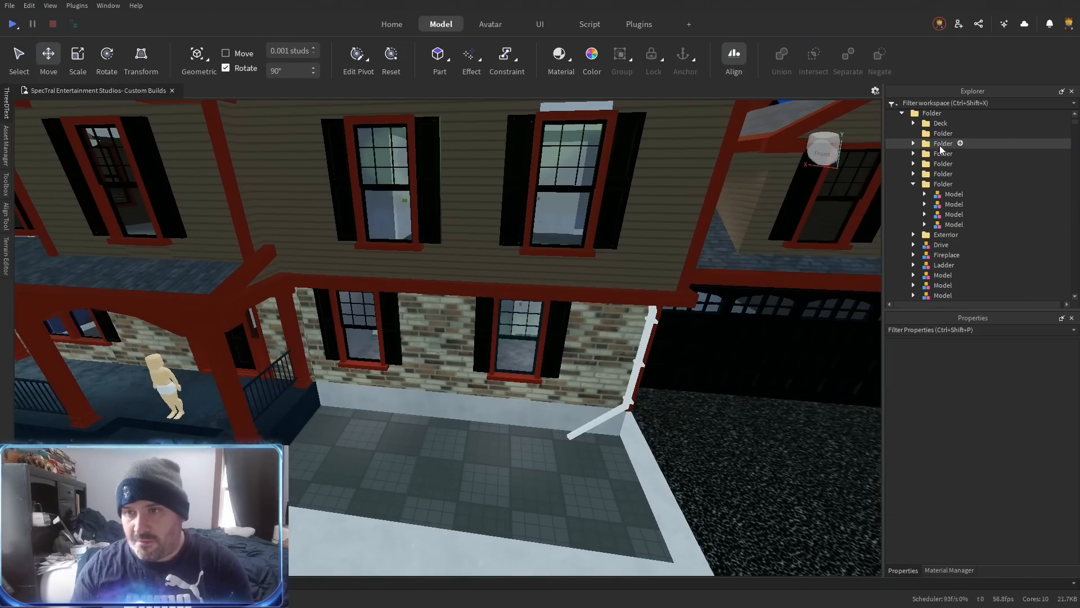
Group the porch base union and its front step part into a model named Porch.
click(913, 133)
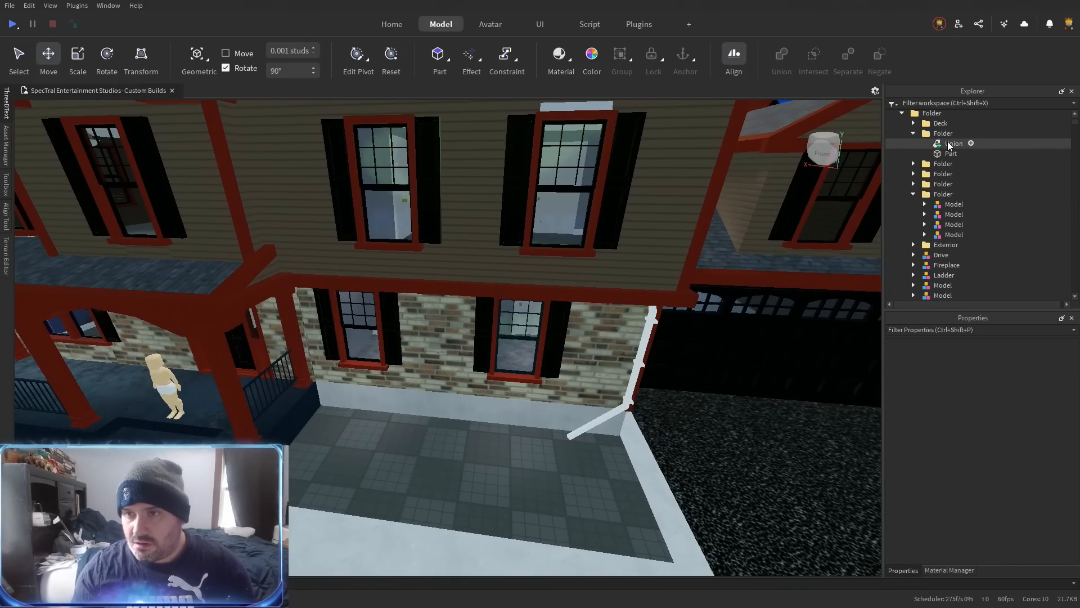
click(947, 143)
key(f)
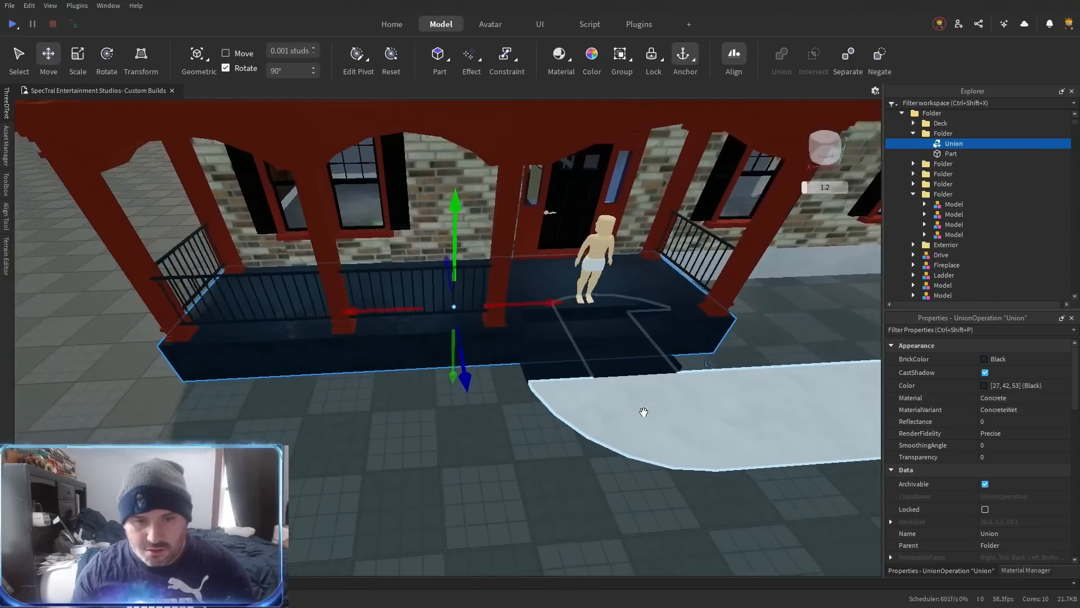
scroll(643, 412, up, 5)
ctrl+click(530, 400)
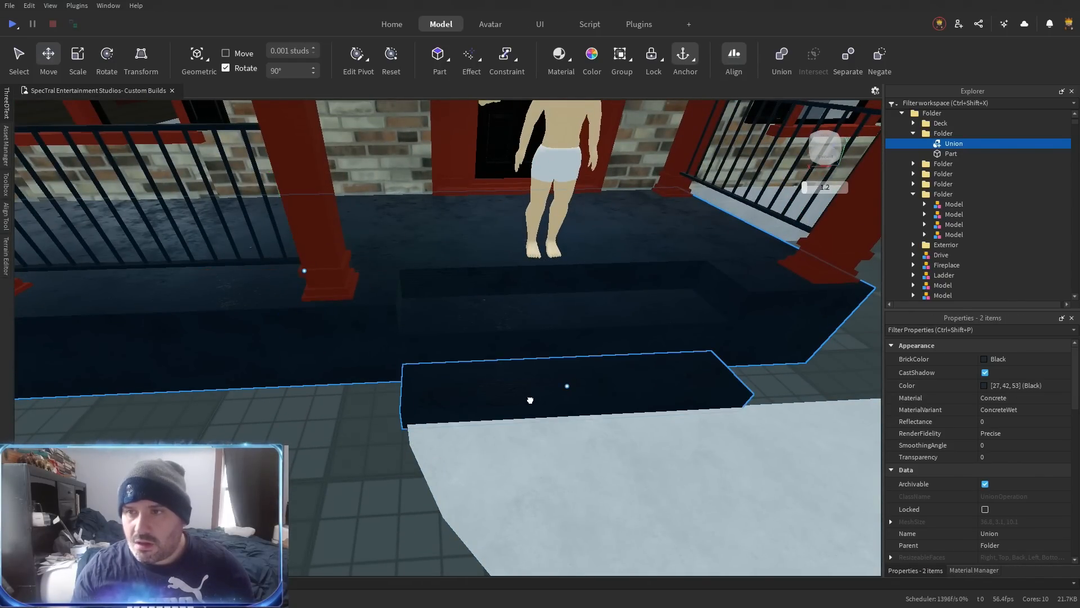
key(ctrl+g)
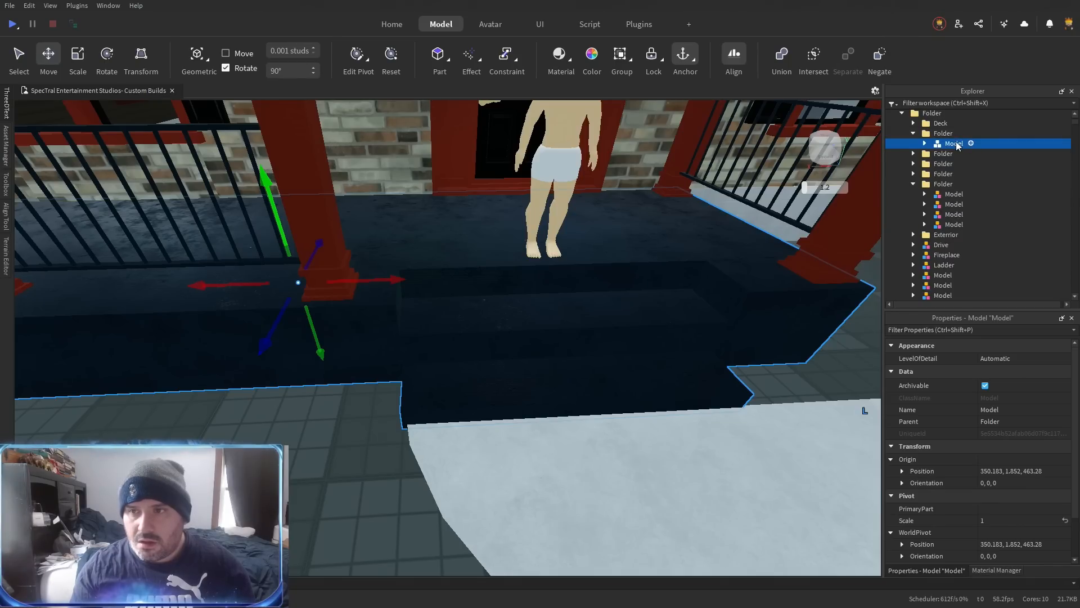
key(F2)
text(Poa)
key(BackSpace)
text(rch)
key(Return)
Move the Porch model into the Exterrior folder and delete its emptied folder.
drag(957, 144, 929, 174)
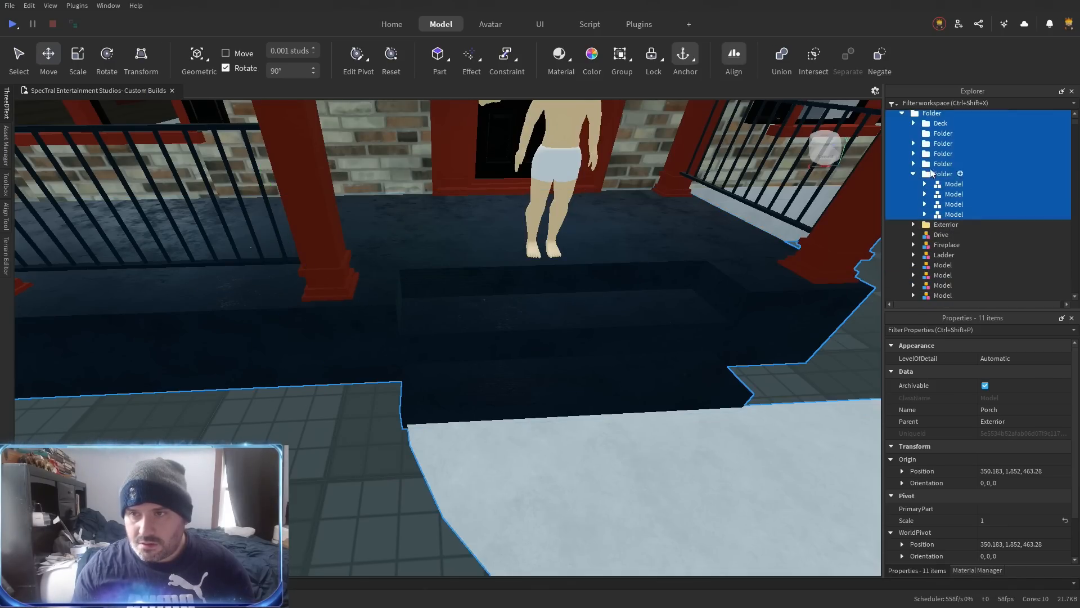
click(928, 142)
click(928, 135)
key(Delete)
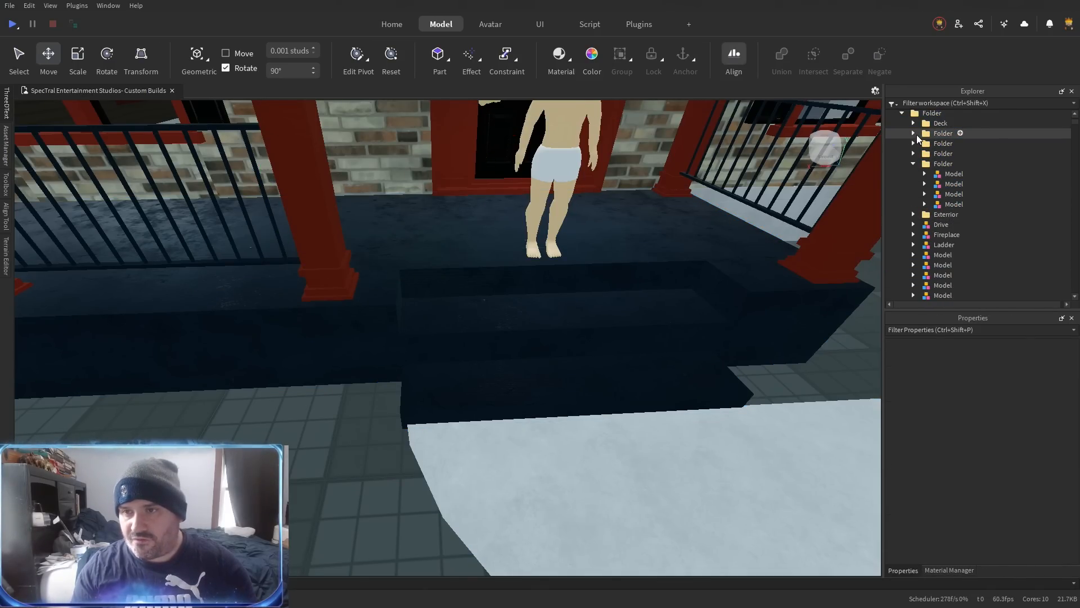
Examine the seven cinder-block foundation parts in the first unnamed folder and the inside corners beneath the floor.
click(915, 134)
click(940, 143)
key(f)
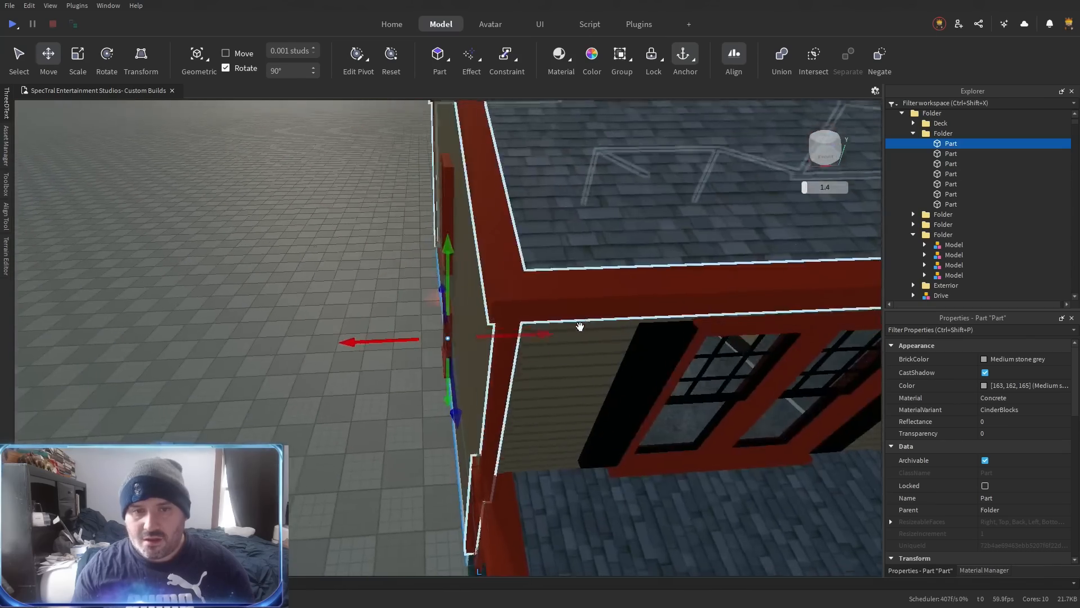
shift+click(937, 205)
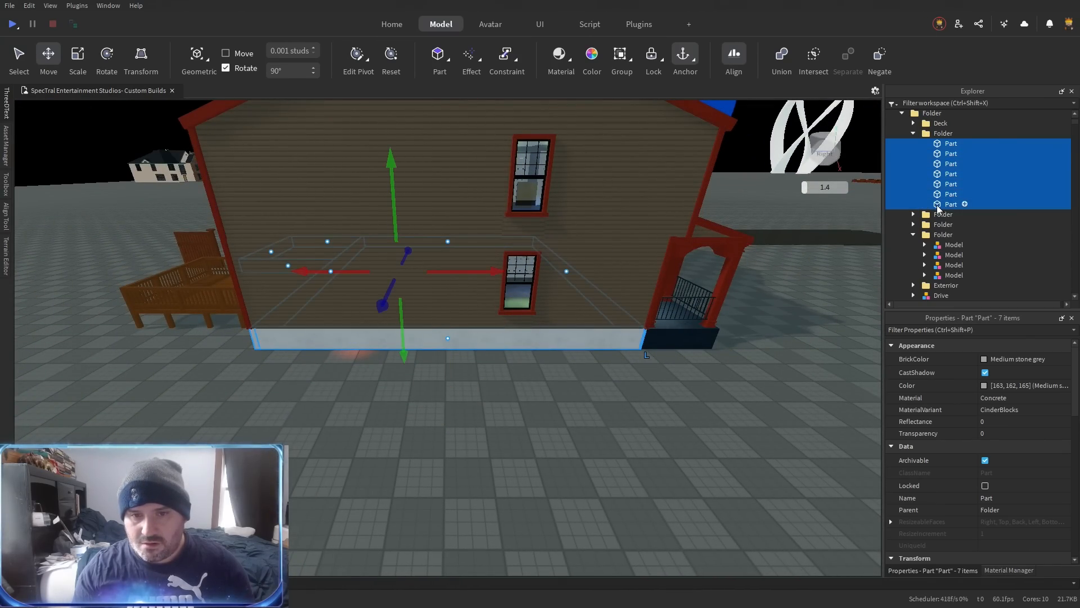
scroll(509, 368, up, 10)
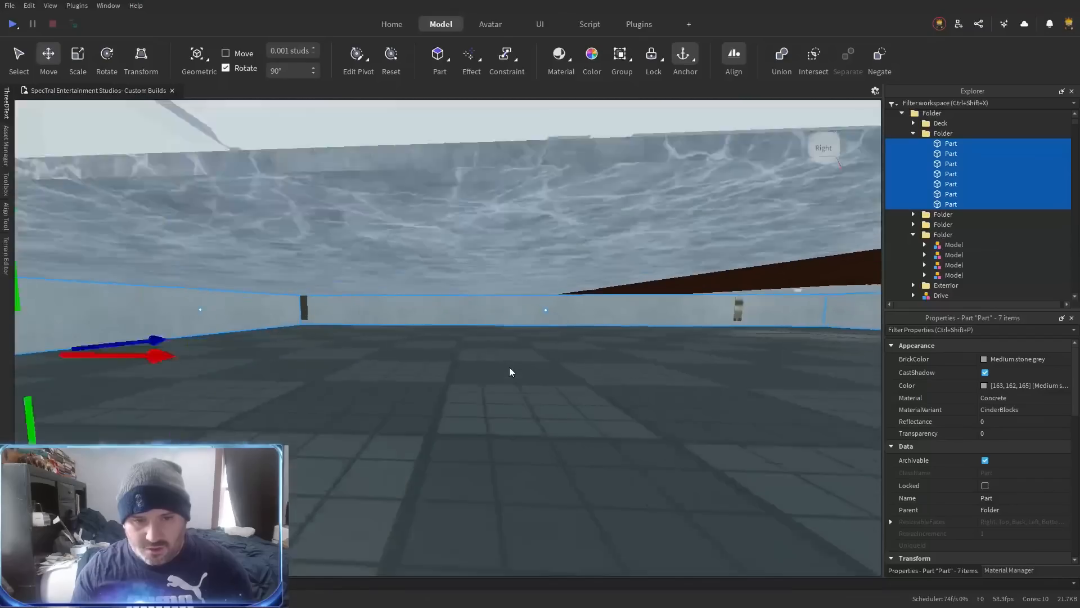
scroll(509, 367, up, 10)
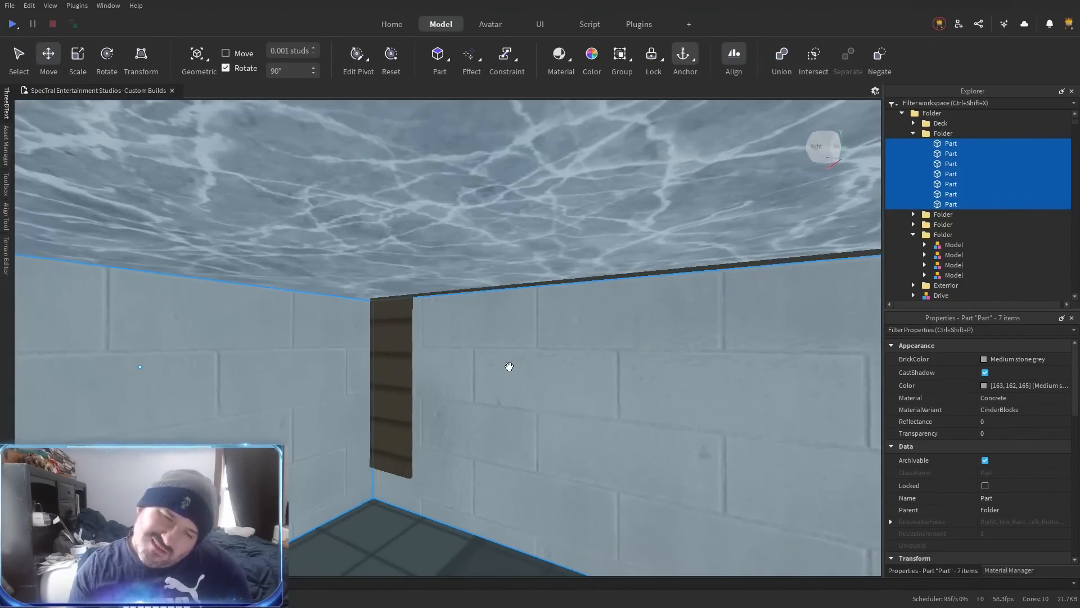
key(s)
key(w)
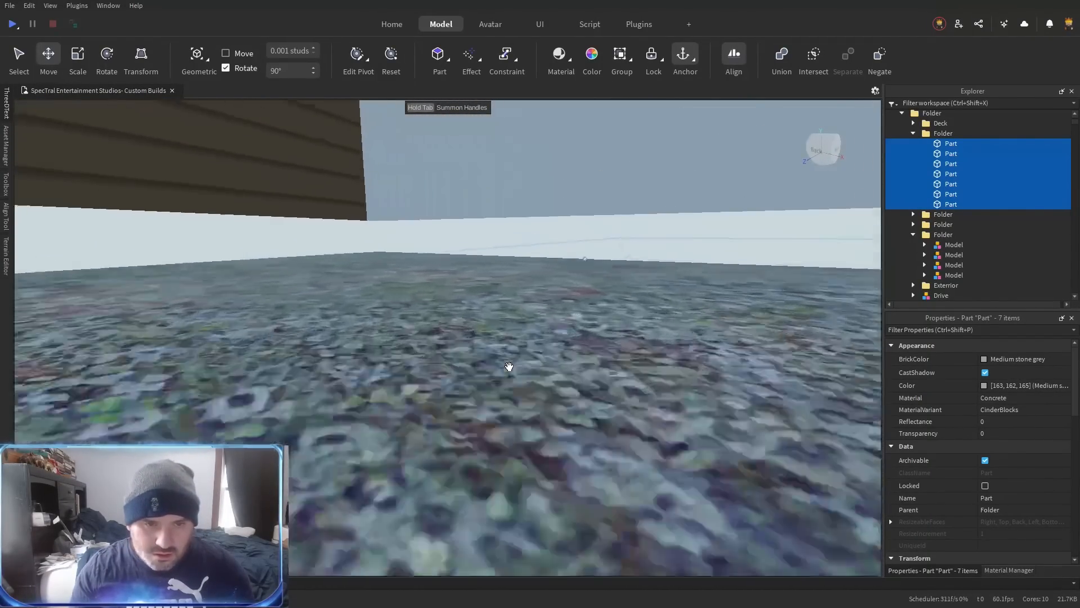
key(w)
key(s)
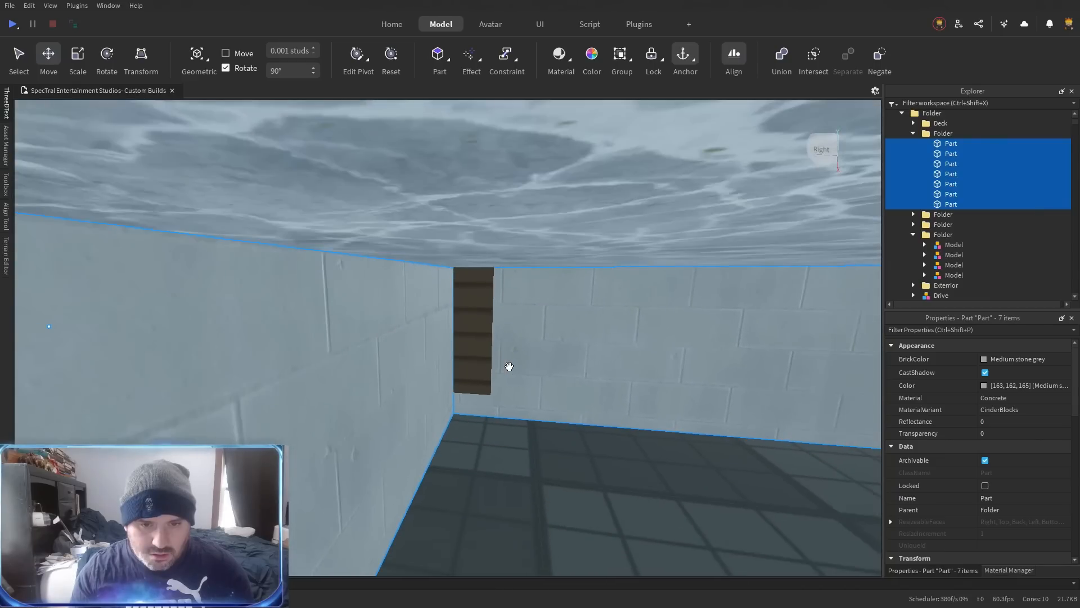
Shorten the siding part beside the back door so its bottom edge sits at the top of the foundation.
click(471, 361)
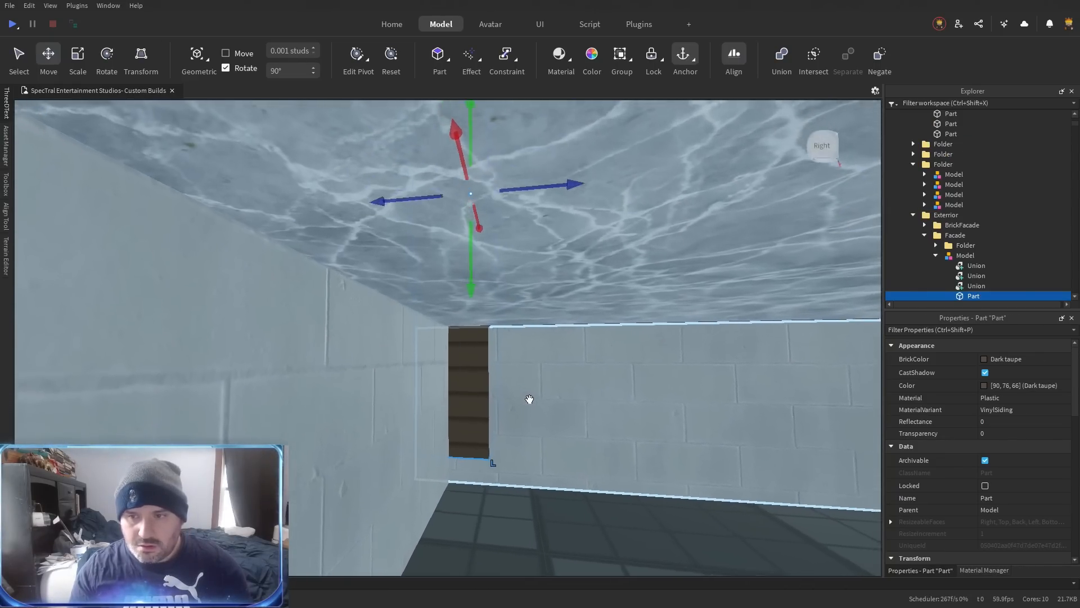
key(w)
key(s)
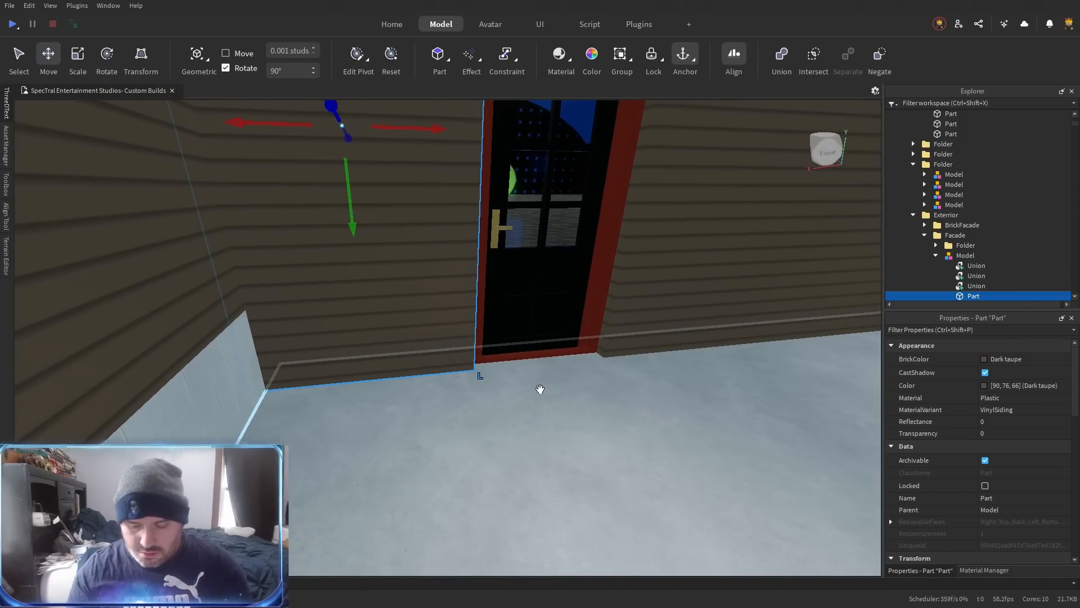
key(w)
drag(351, 390, 359, 356)
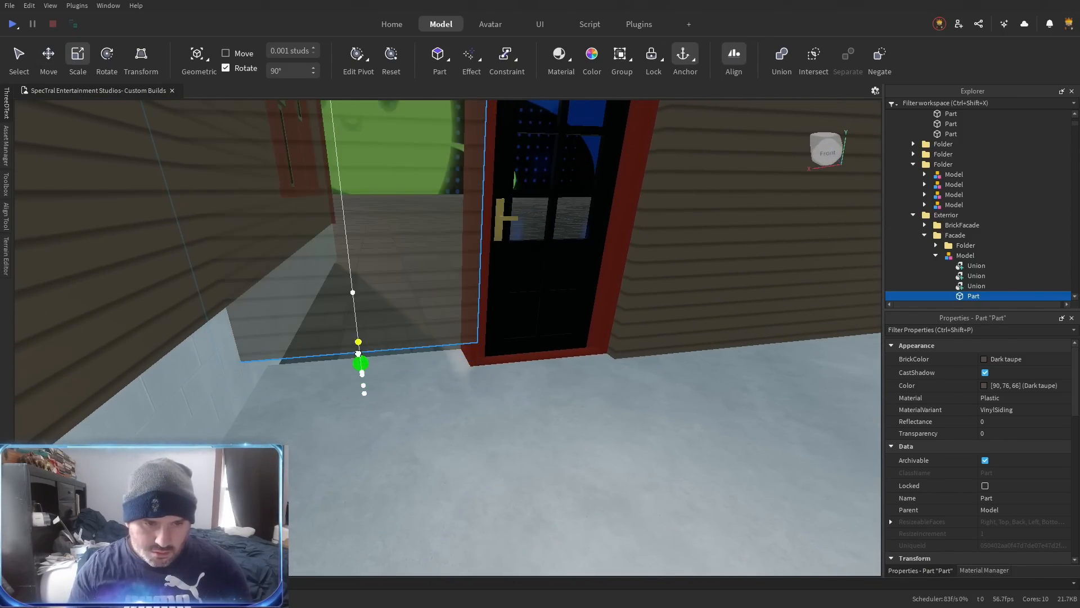
drag(353, 309, 354, 307)
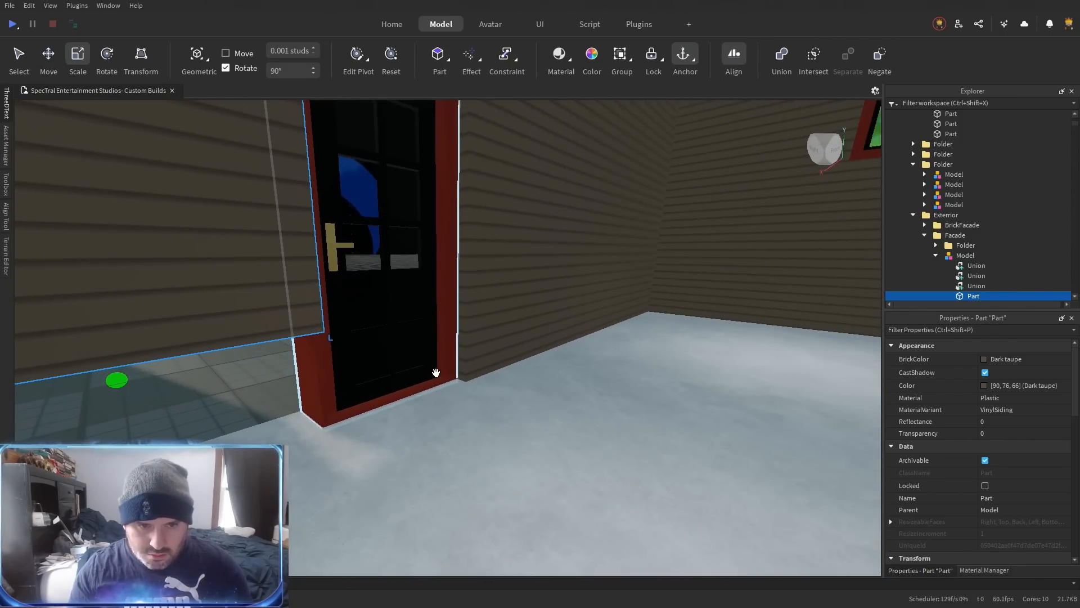
Resize the siding on the other side of the back door to the shortened part's bottom edge with the Outer Touch resize method.
key(a)
key(s)
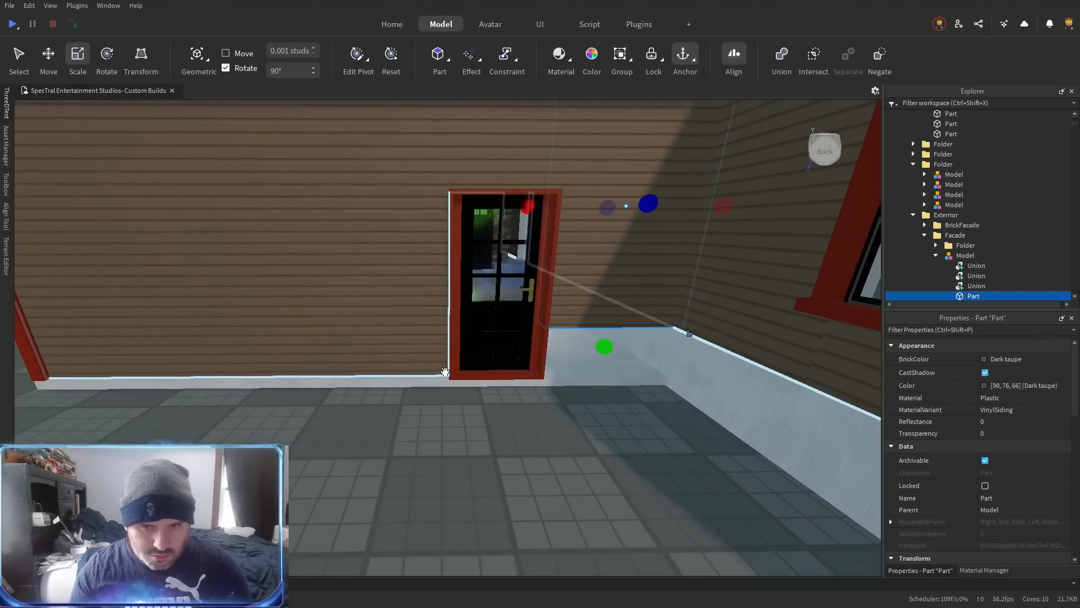
key(w)
key(a)
key(s)
key(r)
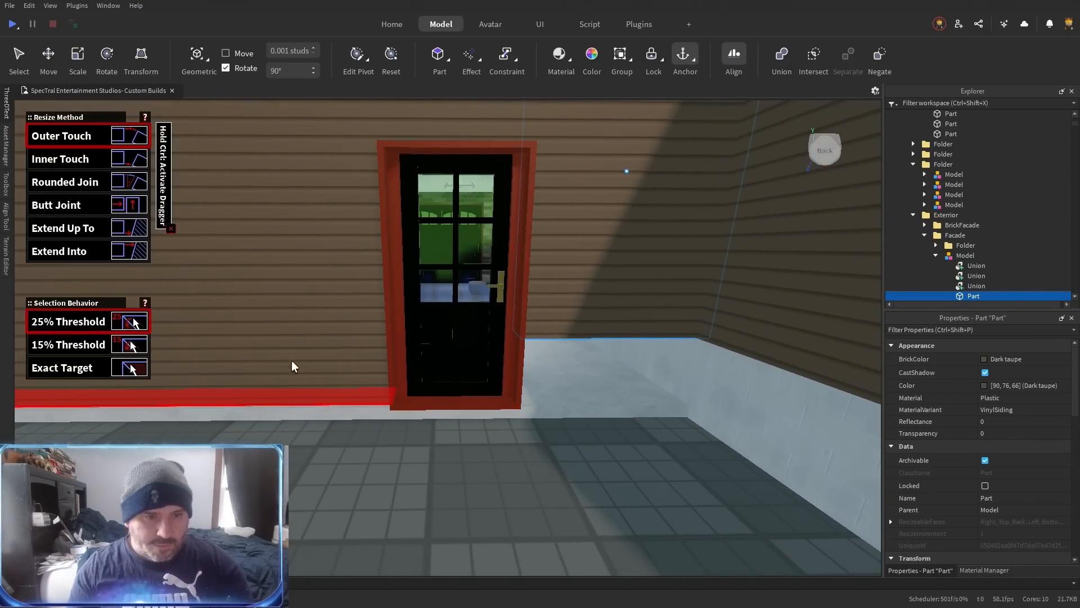
click(637, 324)
Try separating the siding union of the wall with two small windows, undo that, and group the union into a folder.
key(a)
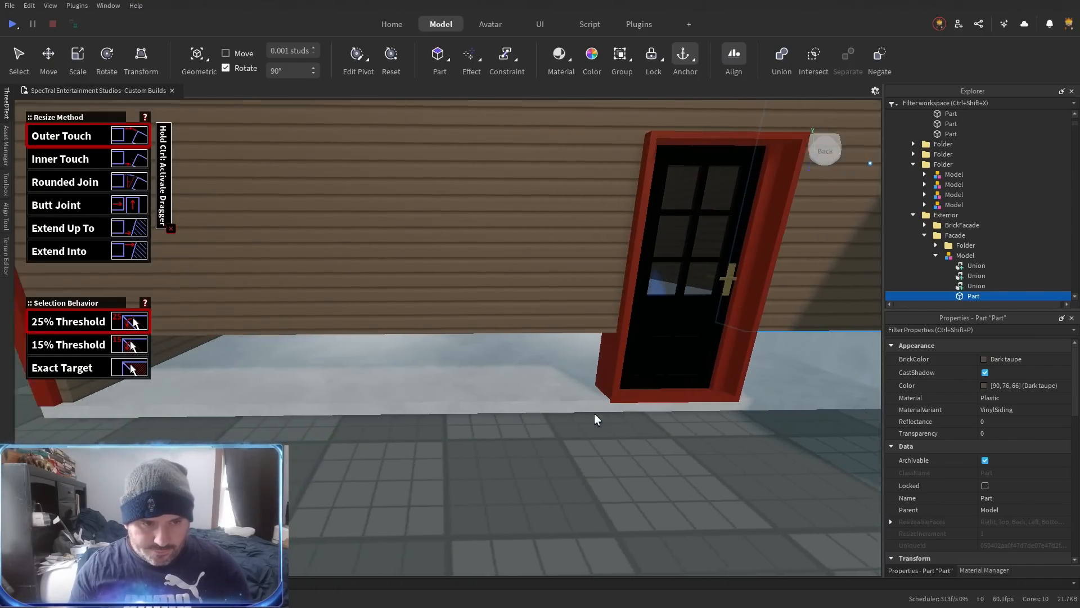
key(a)
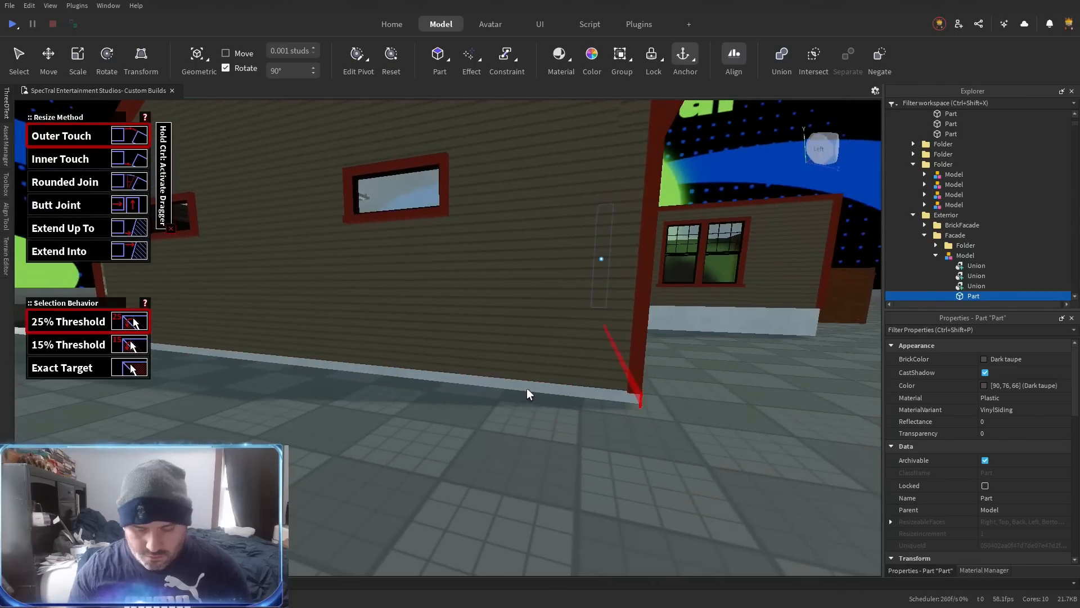
key(ctrl+3)
click(496, 343)
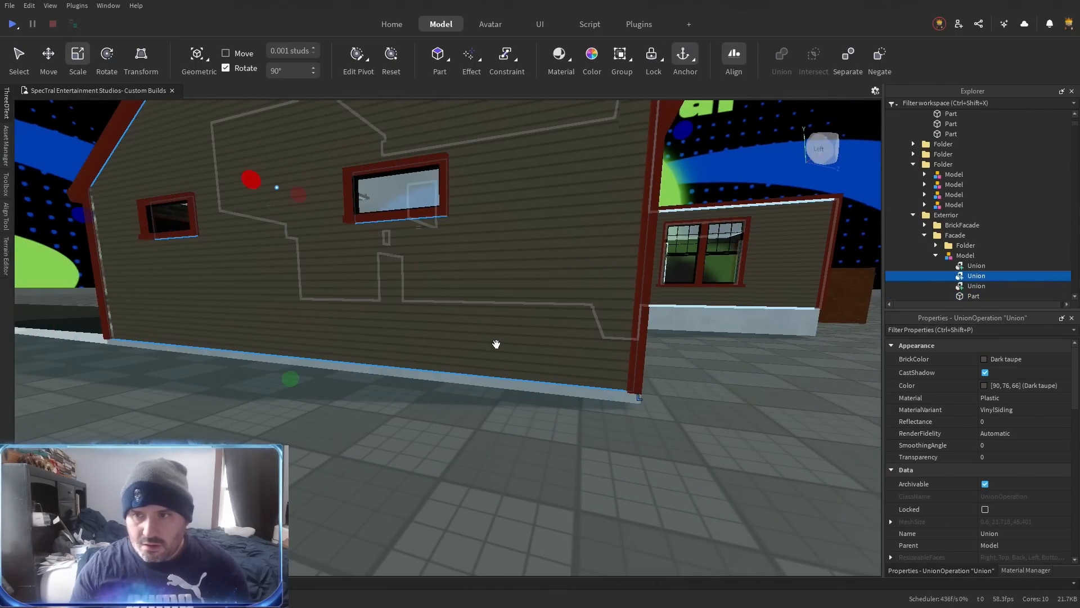
key(ctrl+shift+u)
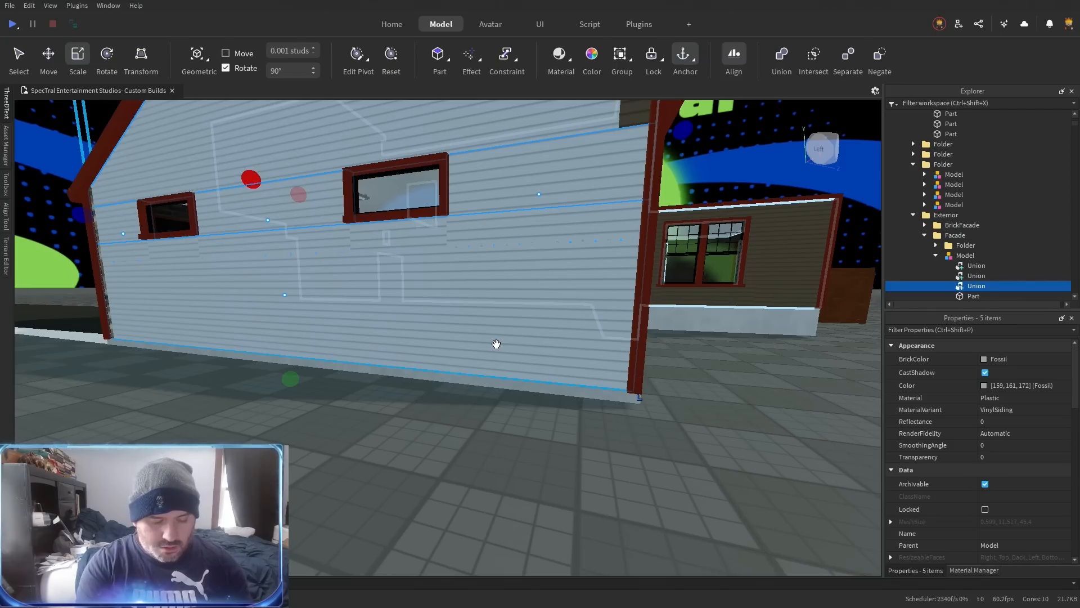
key(ctrl+z)
key(ctrl+alt+g)
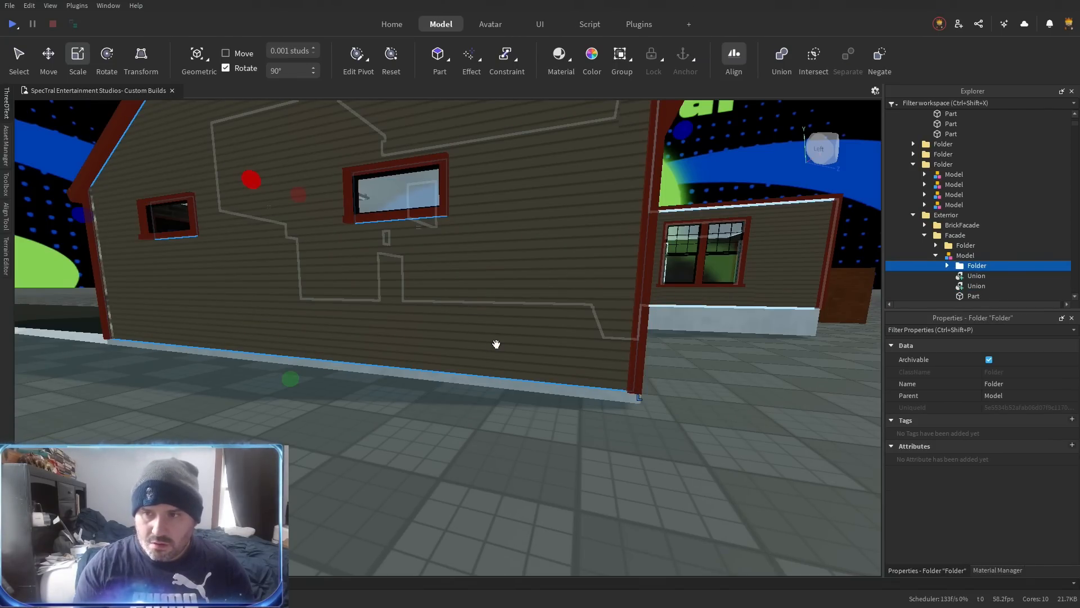
Separate the foldered side wall union and its nested union into individual parts and negative parts.
click(984, 277)
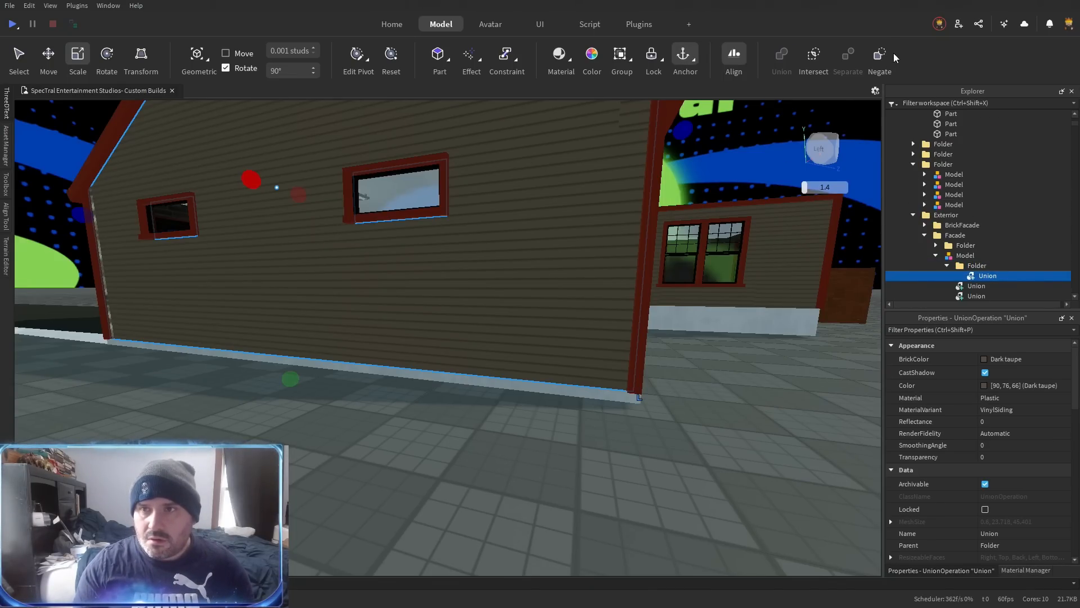
click(848, 58)
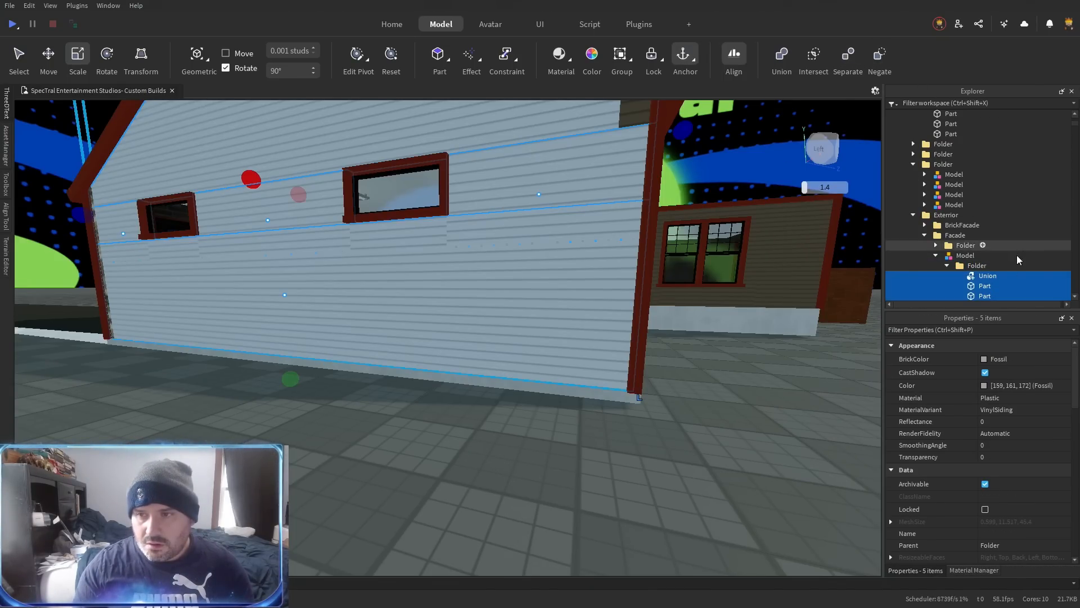
key(ctrl+z)
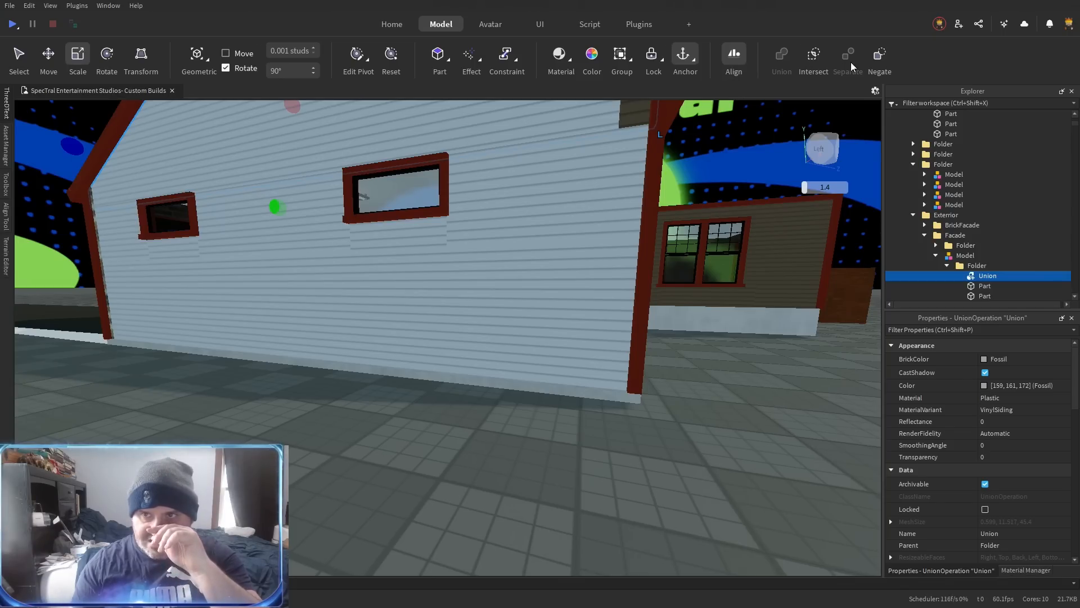
click(873, 62)
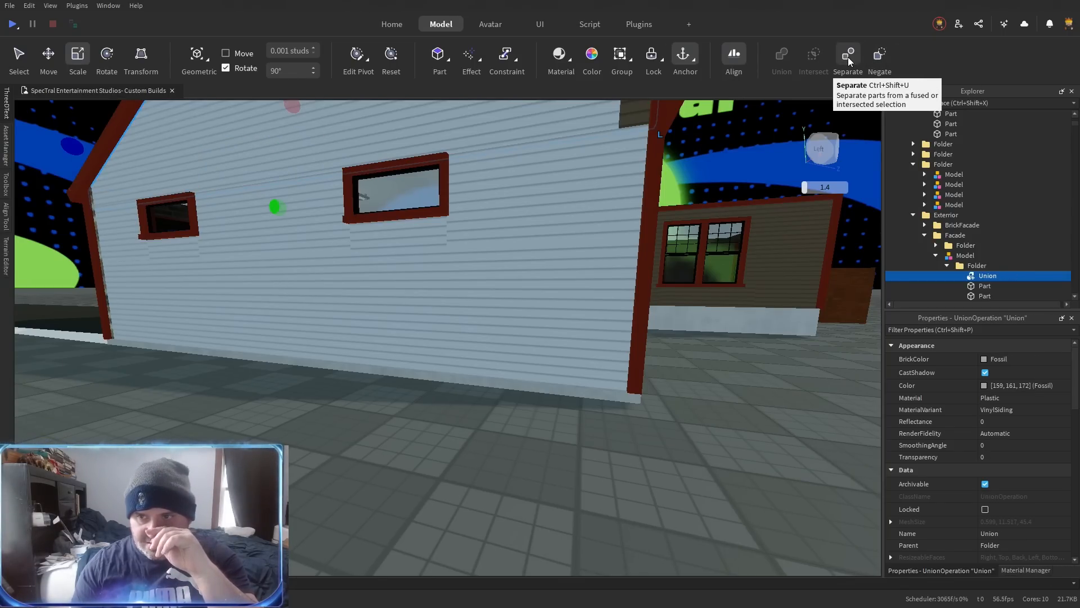
click(849, 56)
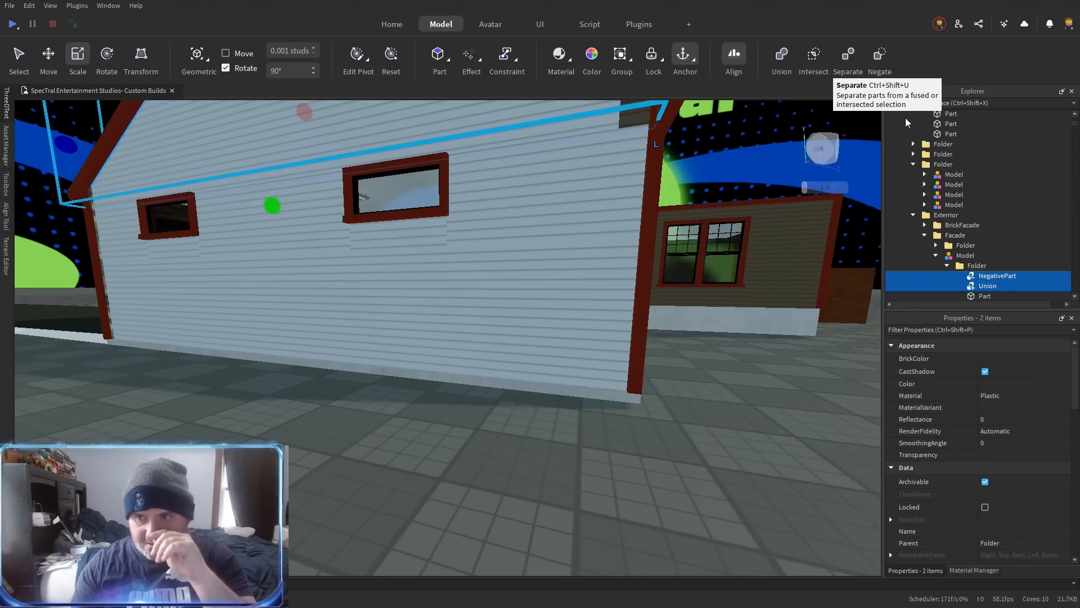
click(988, 286)
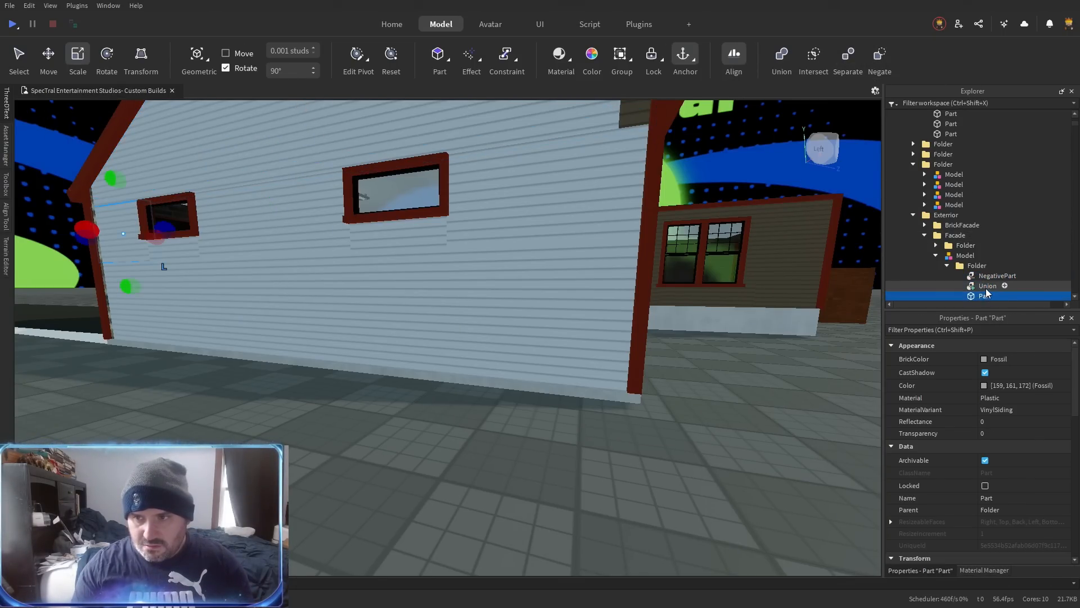
click(871, 61)
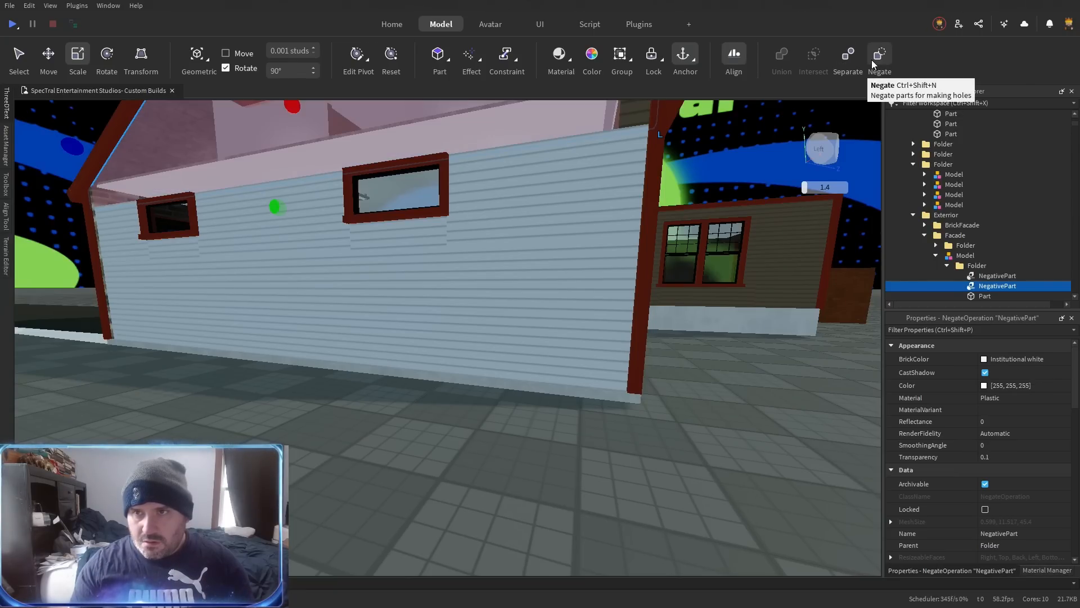
click(846, 62)
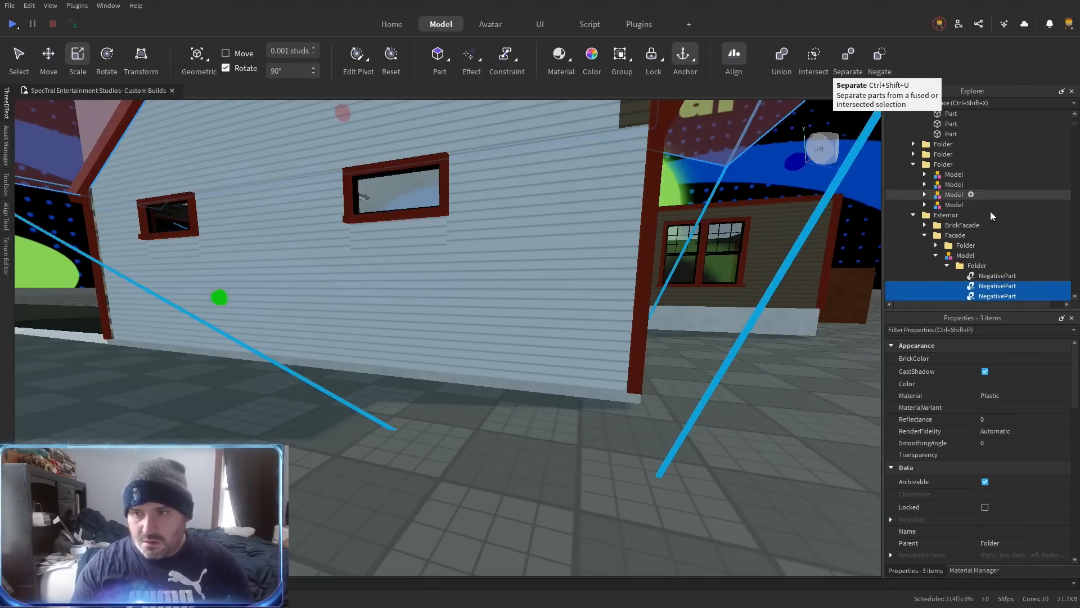
Resize the side wall's lower siding part to the raised bottom edge of the back wall's siding with the Outer Touch method.
scroll(986, 219, down, 3)
click(983, 257)
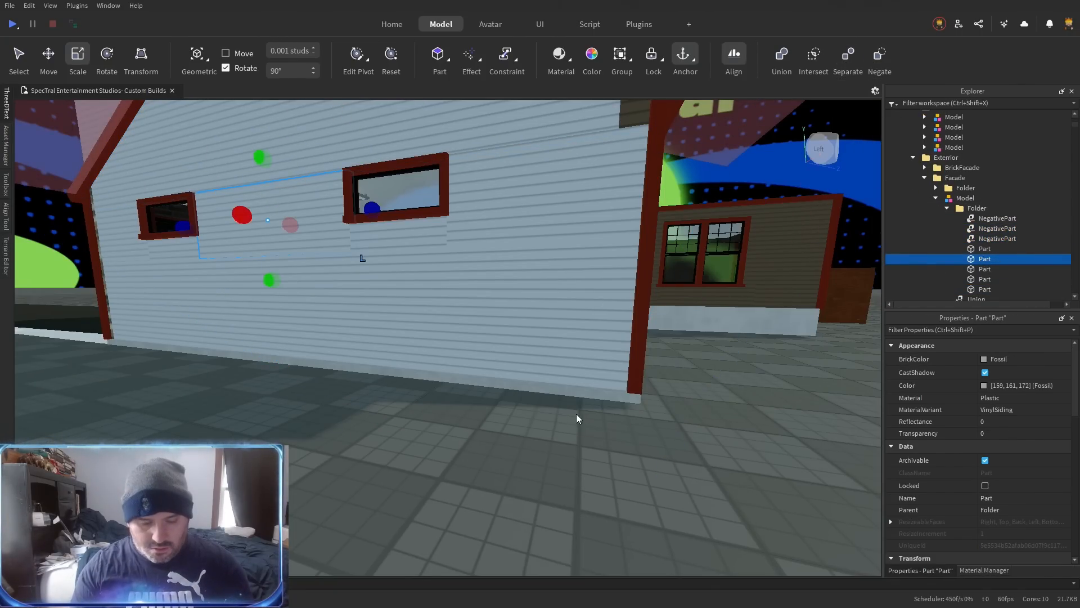
key(ctrl+r)
click(539, 360)
key(d)
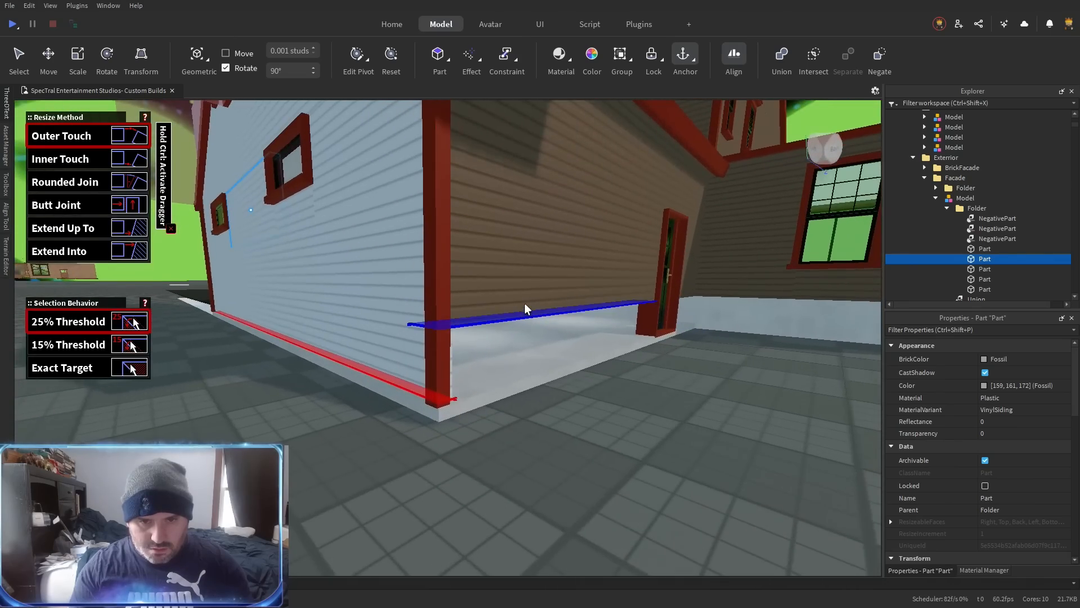
click(525, 306)
key(a)
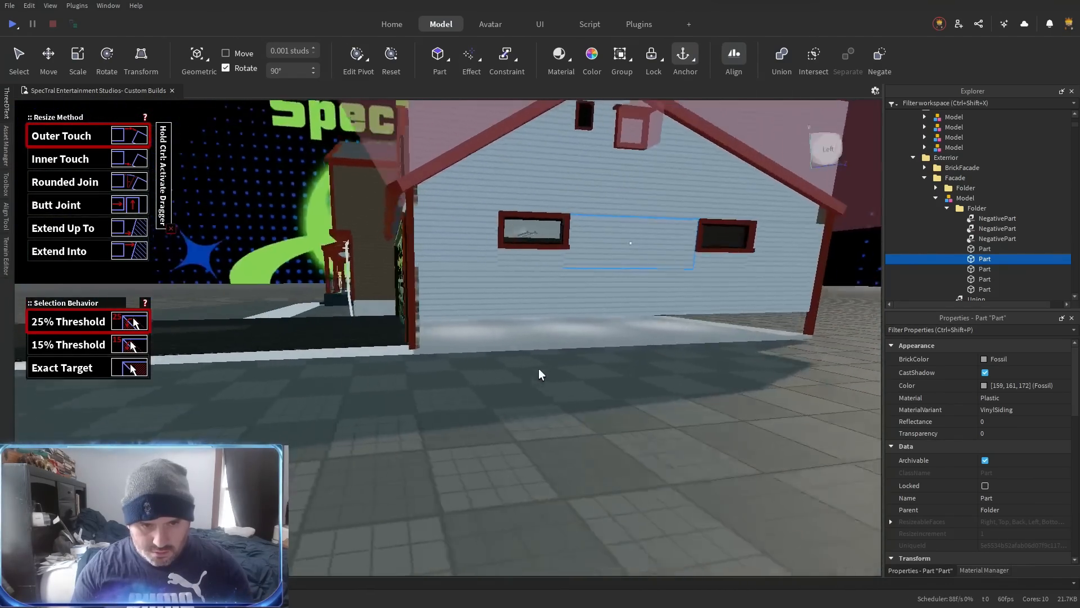
key(d)
key(ctrl+3)
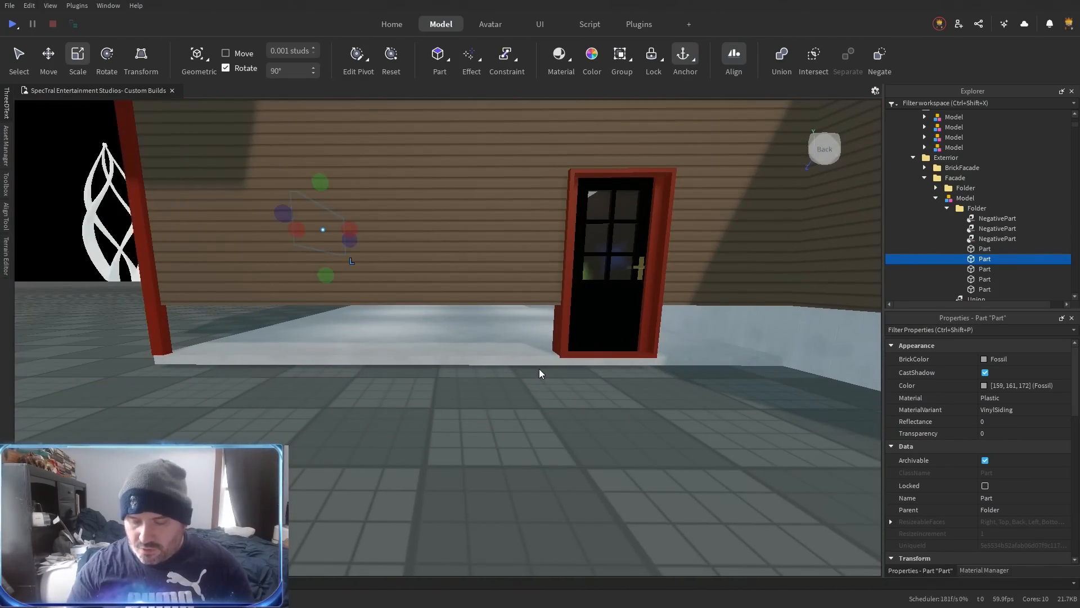
Duplicate the cinder-block foundation part under the wall adjoining the back door and rotate the copy 90°.
key(d)
key(w)
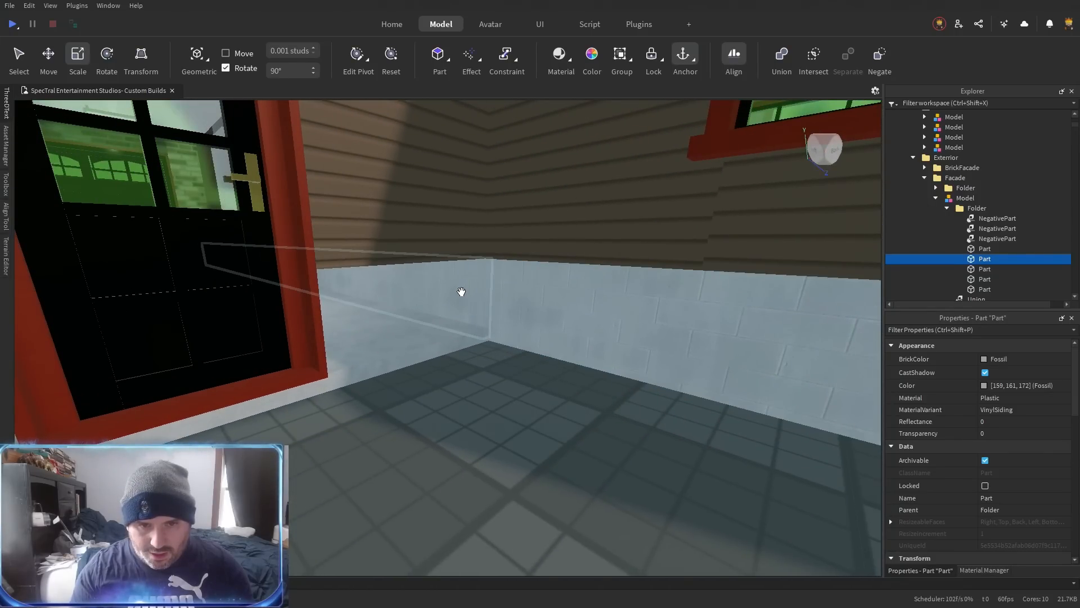
click(498, 329)
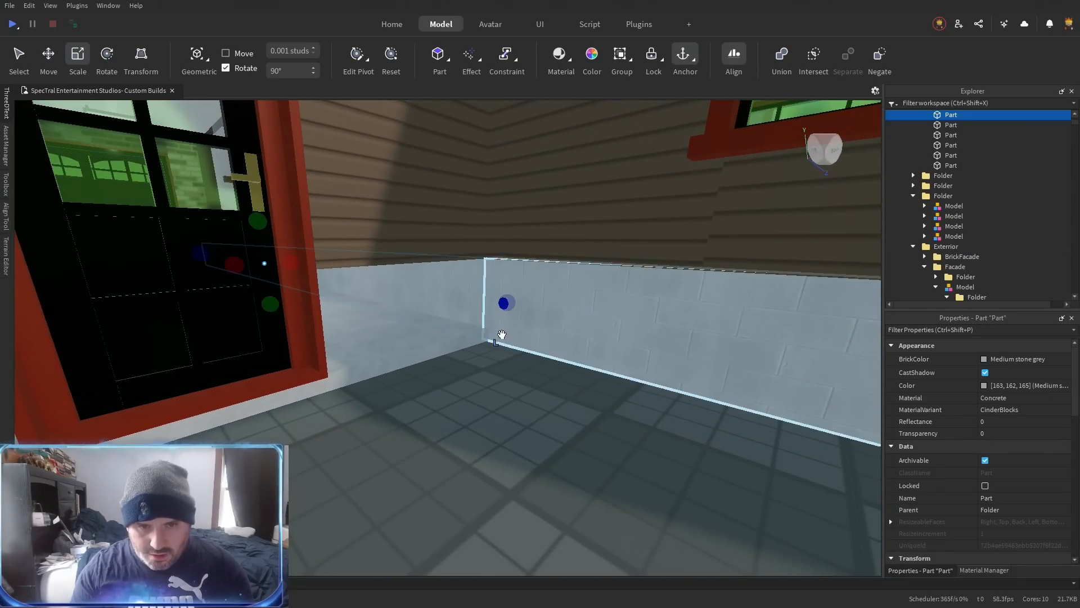
key(d)
key(a)
key(d)
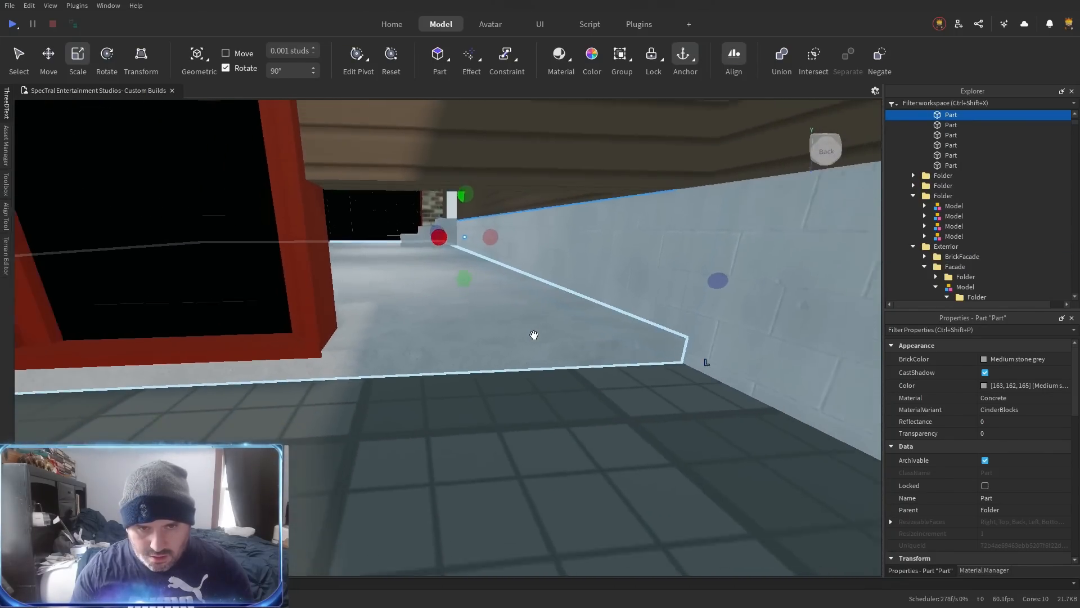
key(a)
click(704, 365)
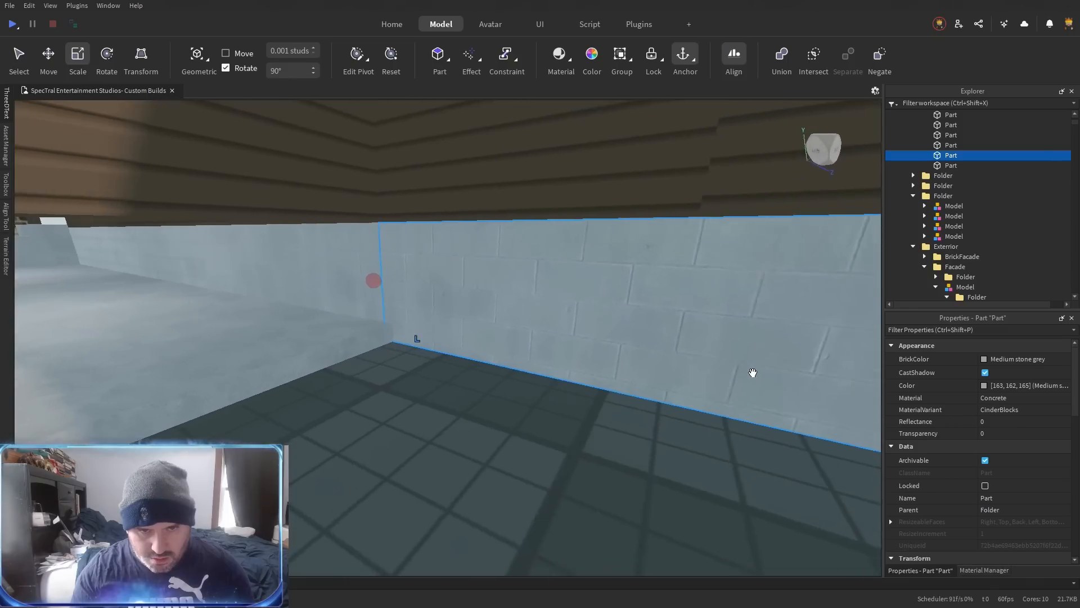
key(ctrl+d)
key(ctrl+r)
Move the rotated foundation copy under the back-door wall's siding and set it flush at the inside corner.
key(ctrl+2)
key(s)
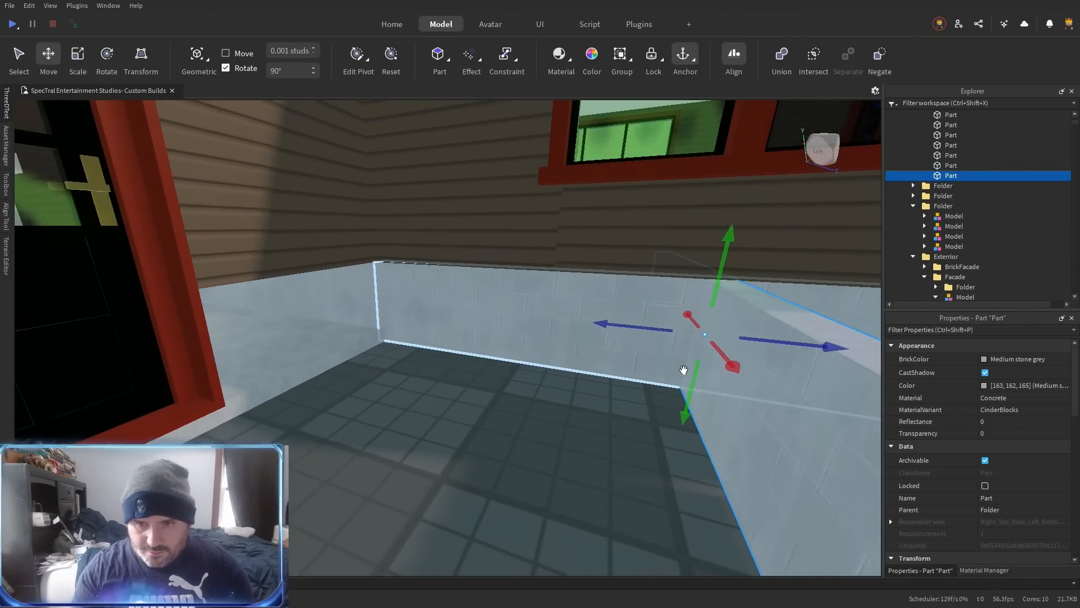
drag(639, 331, 339, 343)
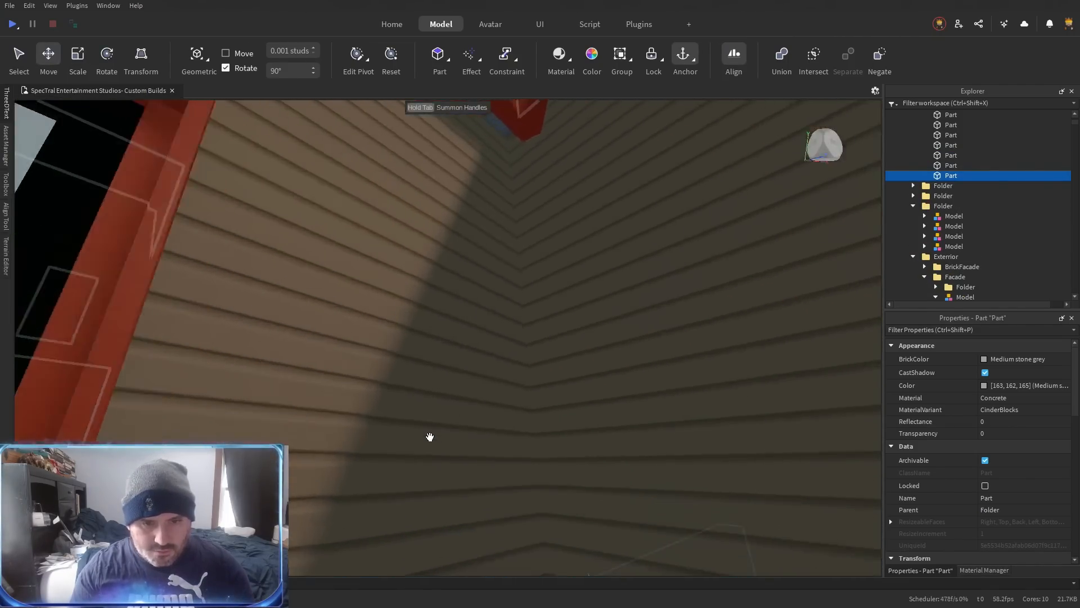
key(w)
drag(630, 375, 564, 322)
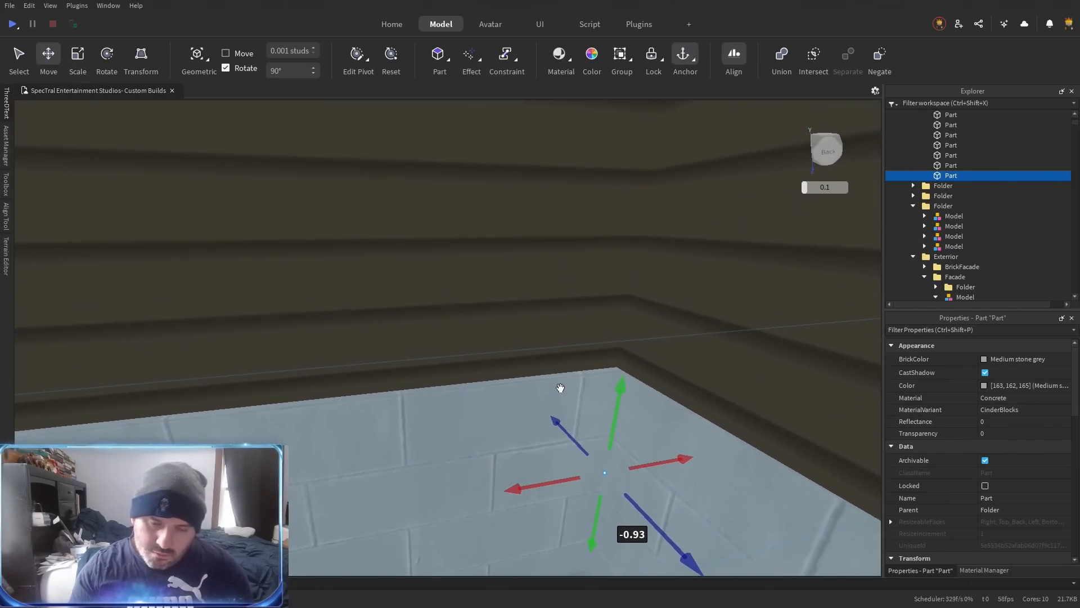
Resize the copied foundation part so it runs from the inside corner to the near side of the back door frame.
key(ctrl+3)
drag(641, 310, 529, 396)
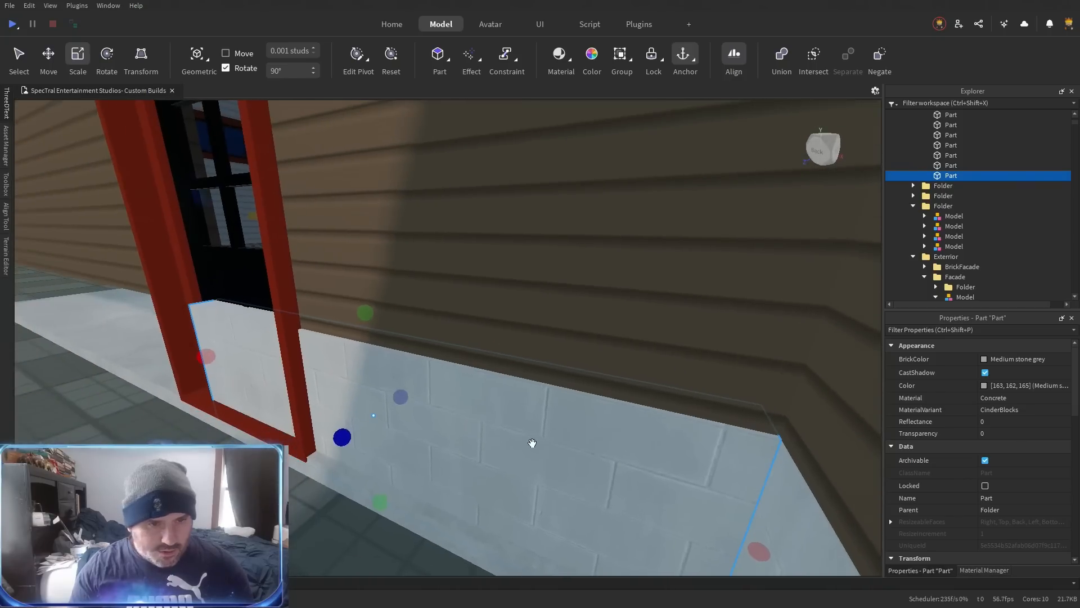
drag(248, 358, 340, 388)
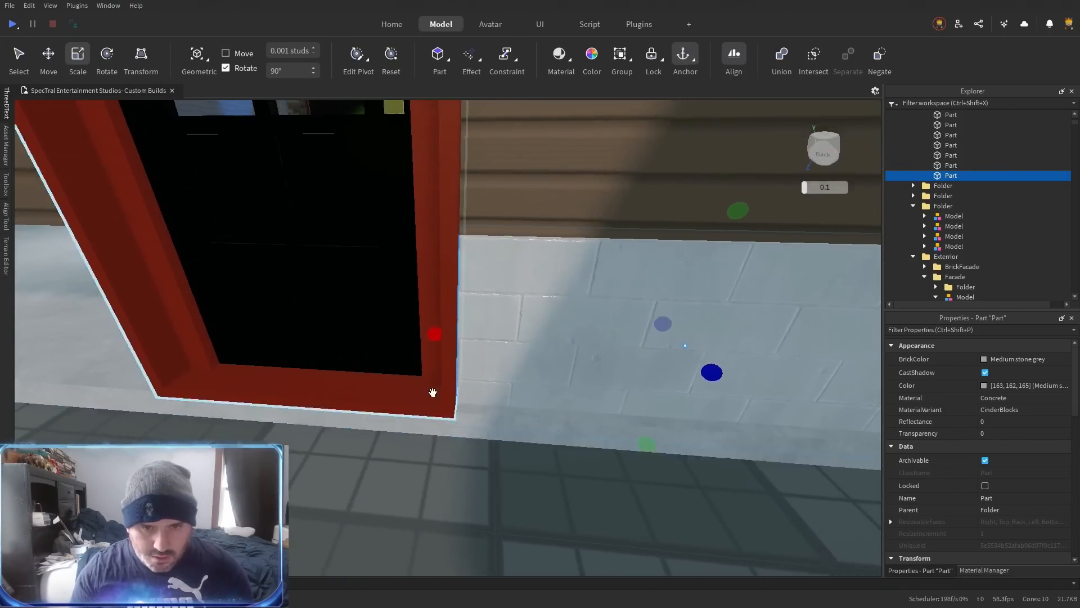
Duplicate the shortened foundation part and resize the copy to sit against the opposite side of the back door frame.
drag(437, 338, 52, 345)
key(ctrl+d)
drag(753, 338, 567, 348)
key(s)
key(a)
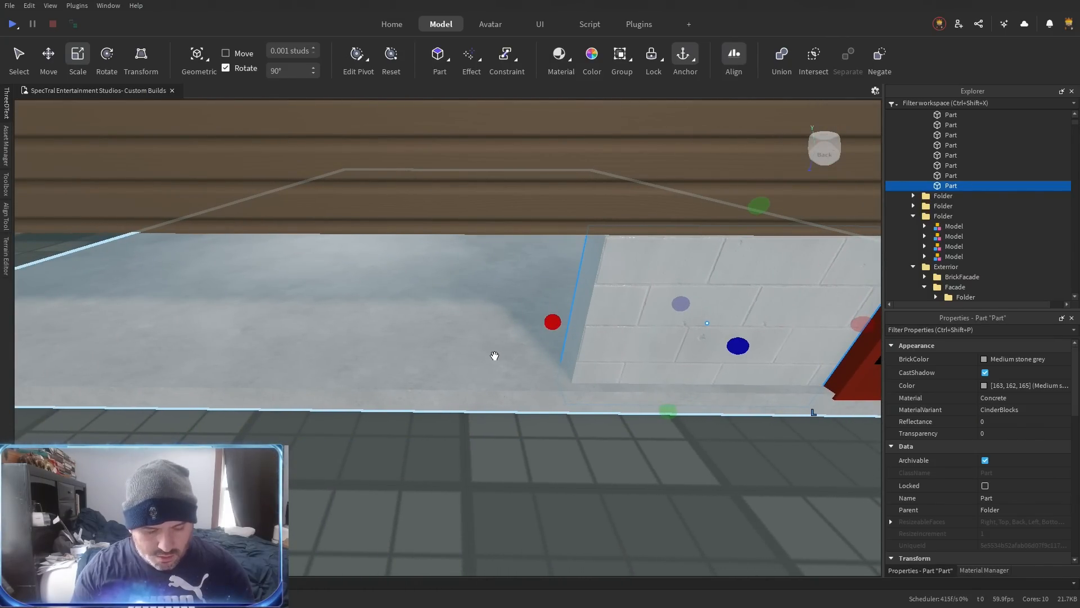
Duplicate that foundation part, rotate the copy 90° and move it out to the rear corner post.
key(ctrl+d)
key(ctrl+t)
key(ctrl+2)
drag(689, 333, 336, 372)
key(a)
key(a)
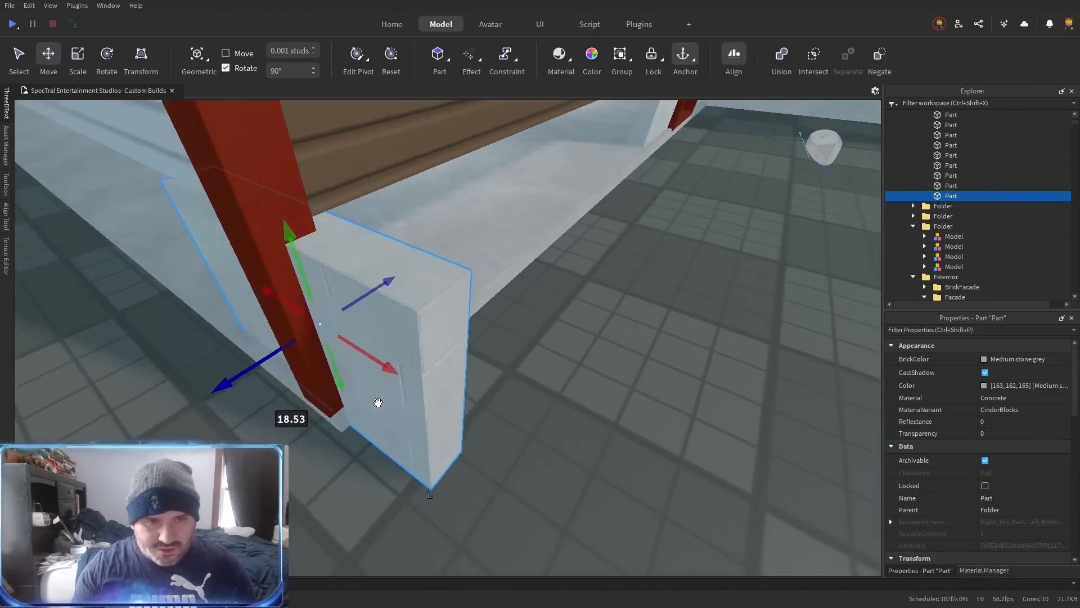
Position the rotated foundation copy under the light-blue side wall's siding beside the corner post.
key(a)
key(w)
drag(582, 427, 585, 411)
right_click(549, 453)
drag(499, 388, 238, 417)
drag(396, 391, 378, 392)
right_click(441, 463)
key(s)
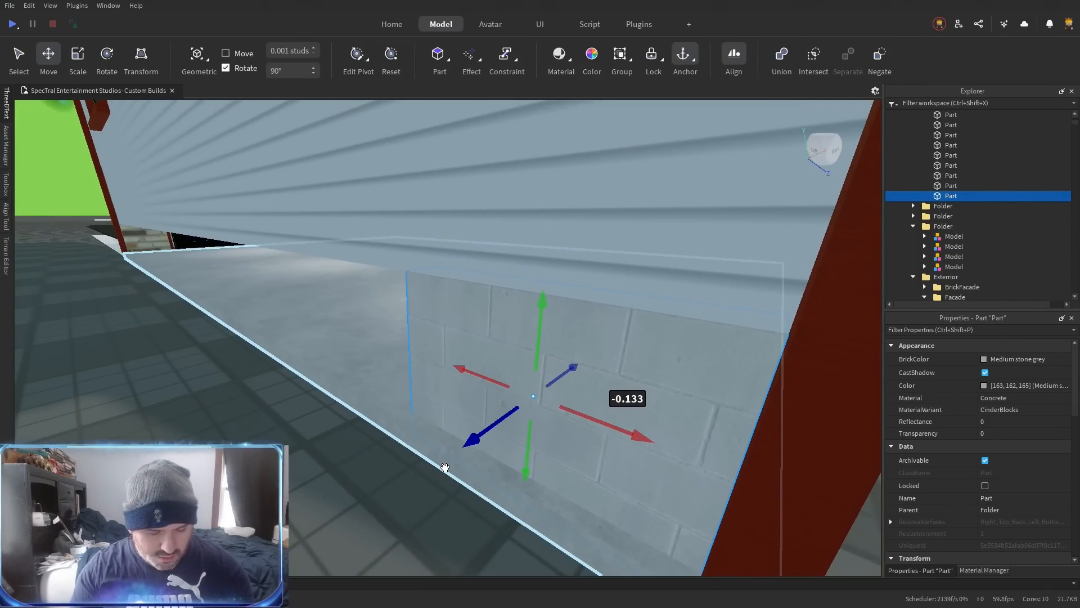
Align the foundation slab's side edge with the side wall's cinder-block part using the Outer Touch resize method.
key(r)
click(452, 468)
right_click(475, 484)
key(w)
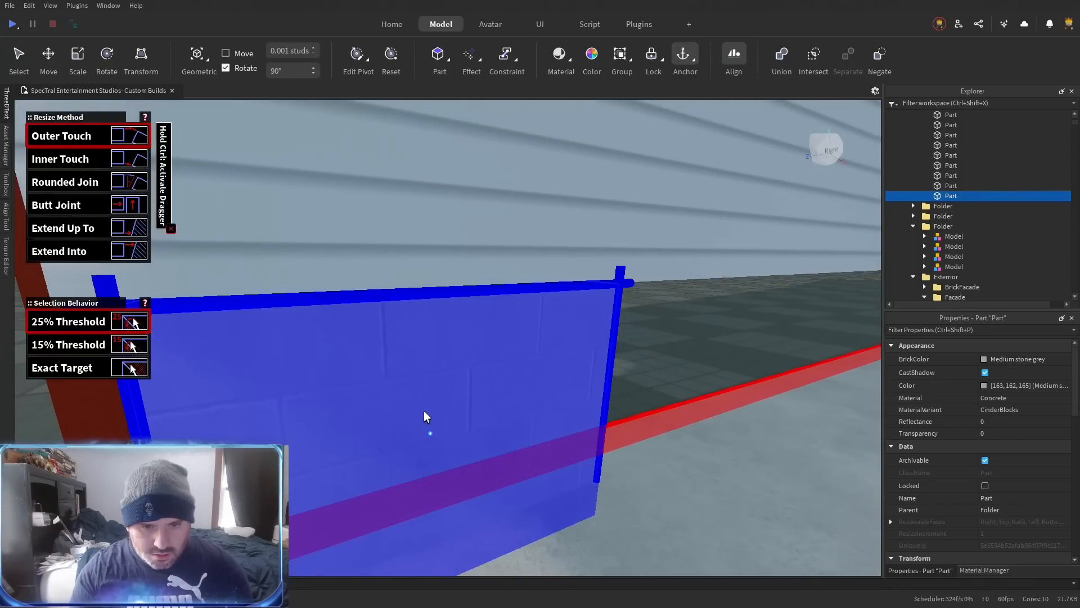
click(424, 411)
Duplicate the foundation part next to the back door and resize the copy across into the door opening.
right_click(469, 448)
key(w)
right_click(509, 459)
key(a)
right_click(525, 470)
key(d)
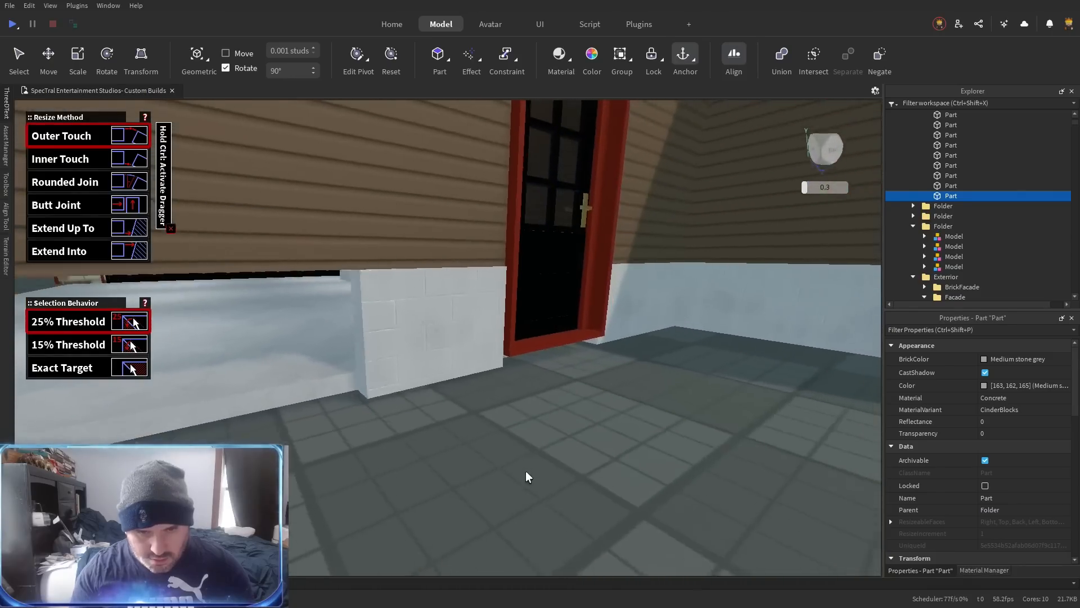
key(s)
key(w)
key(ctrl+3)
click(499, 299)
key(ctrl+d)
drag(592, 268, 821, 314)
drag(308, 255, 505, 263)
key(d)
key(s)
key(f)
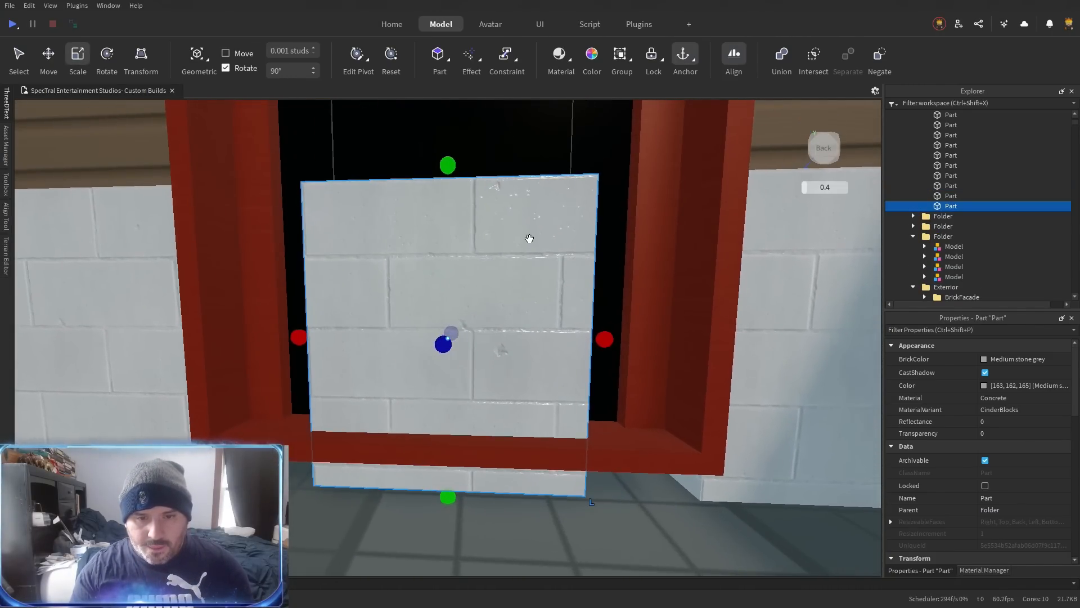
Lower the door copy's top edge to the threshold and widen it toward the foundation parts on both sides.
scroll(529, 240, down, 3)
scroll(495, 222, up, 1)
drag(452, 173, 469, 333)
drag(342, 359, 280, 353)
drag(557, 361, 620, 360)
key(s)
click(482, 406)
Extend the back wall's cinder-block foundation to the rear corner with the Outer Touch resize method.
key(a)
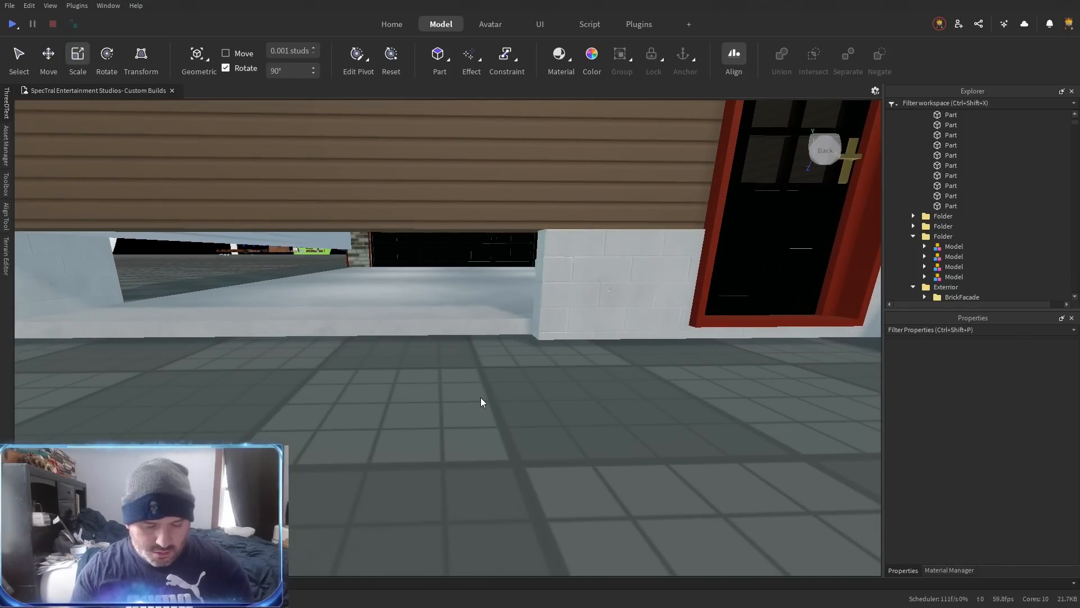
key(r)
click(556, 315)
key(a)
click(454, 326)
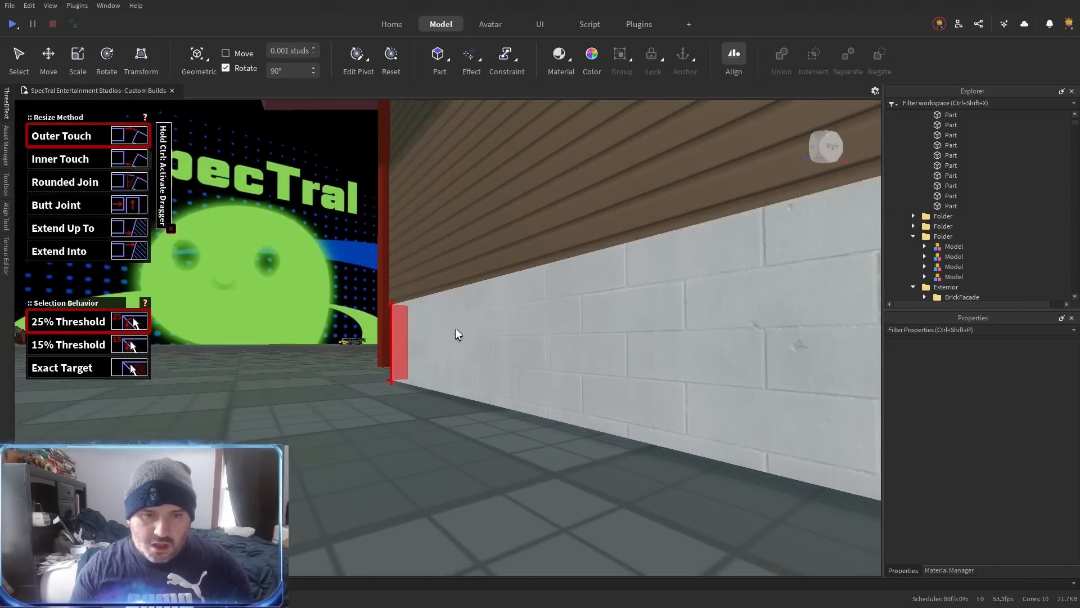
Resize the side wall foundation's rear end to the back wall foundation's outer face with Outer Touch.
key(w)
key(a)
click(457, 327)
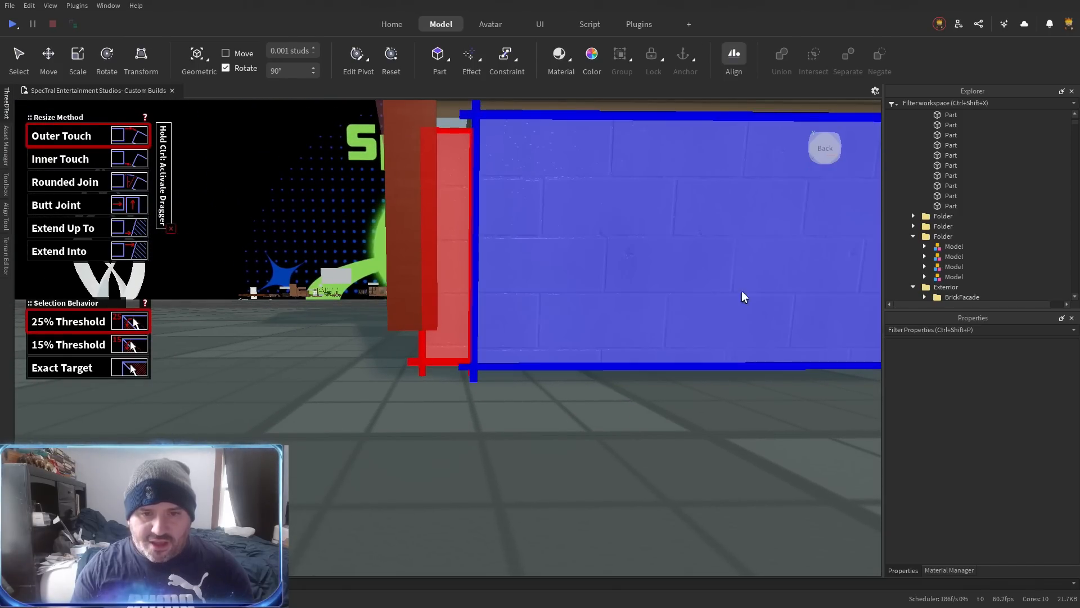
click(730, 290)
Extend the side wall's cinder-block foundation along the whole wall to the garage's front brick corner with Outer Touch.
key(s)
key(a)
click(450, 359)
key(a)
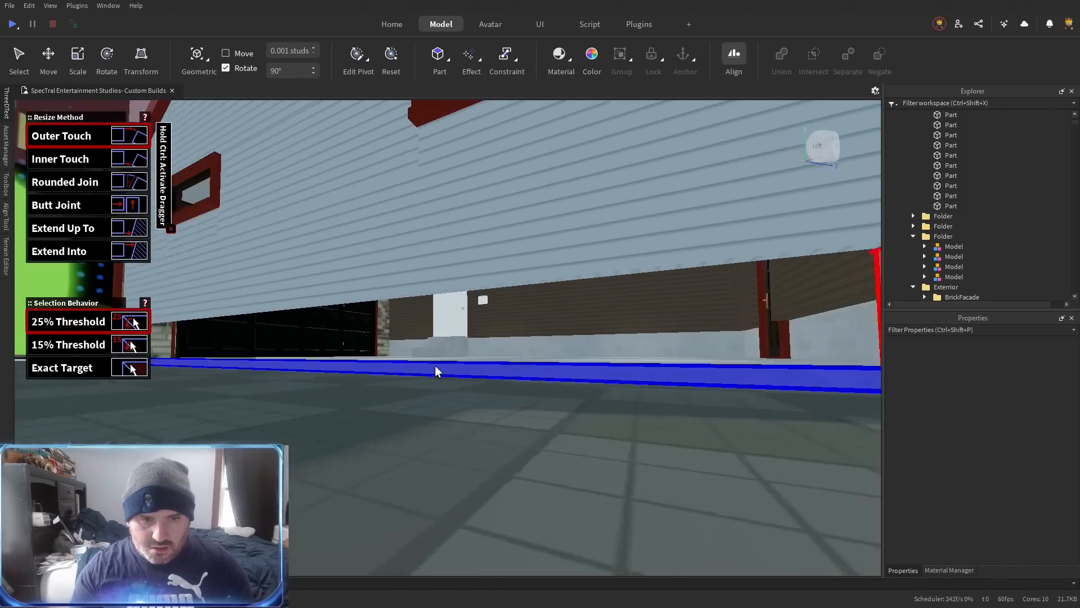
key(w)
key(w)
click(376, 308)
key(s)
key(w)
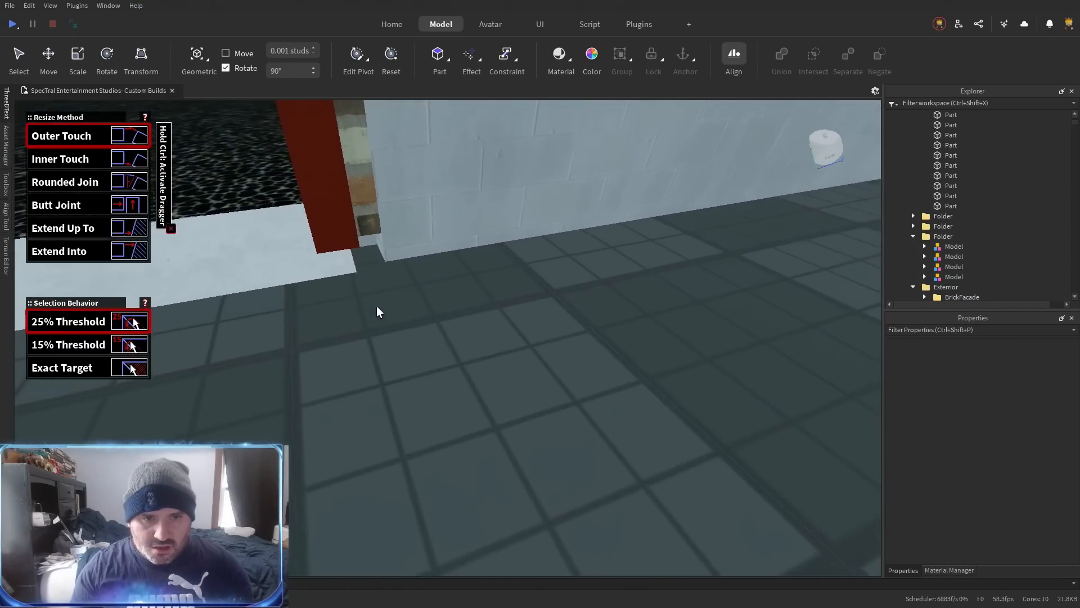
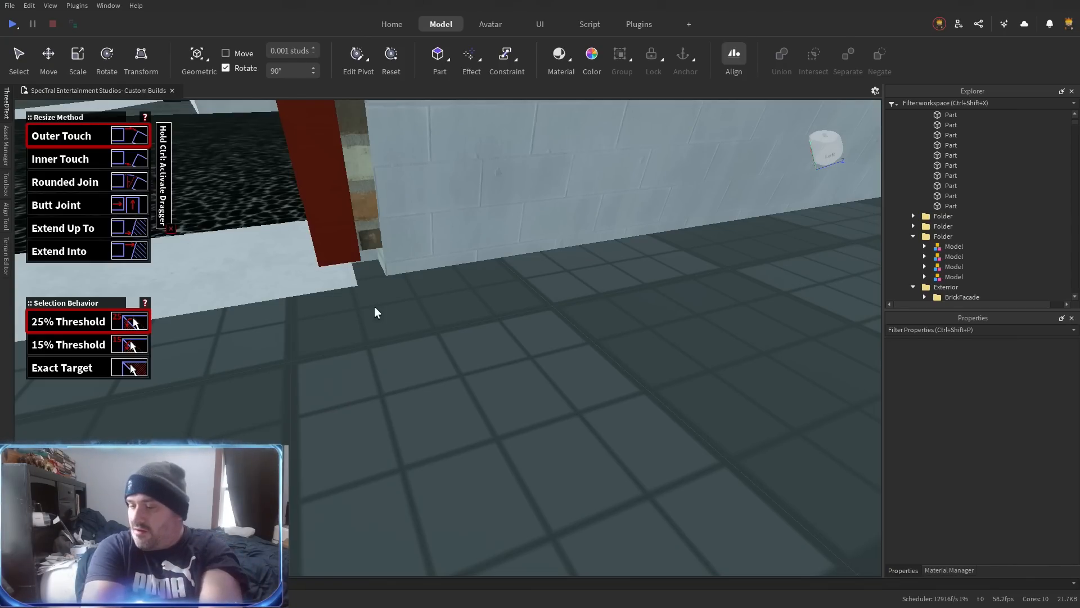
Align the foundation faces beneath the garage's front brick corner using the Outer Touch resize method.
key(ctrl+4)
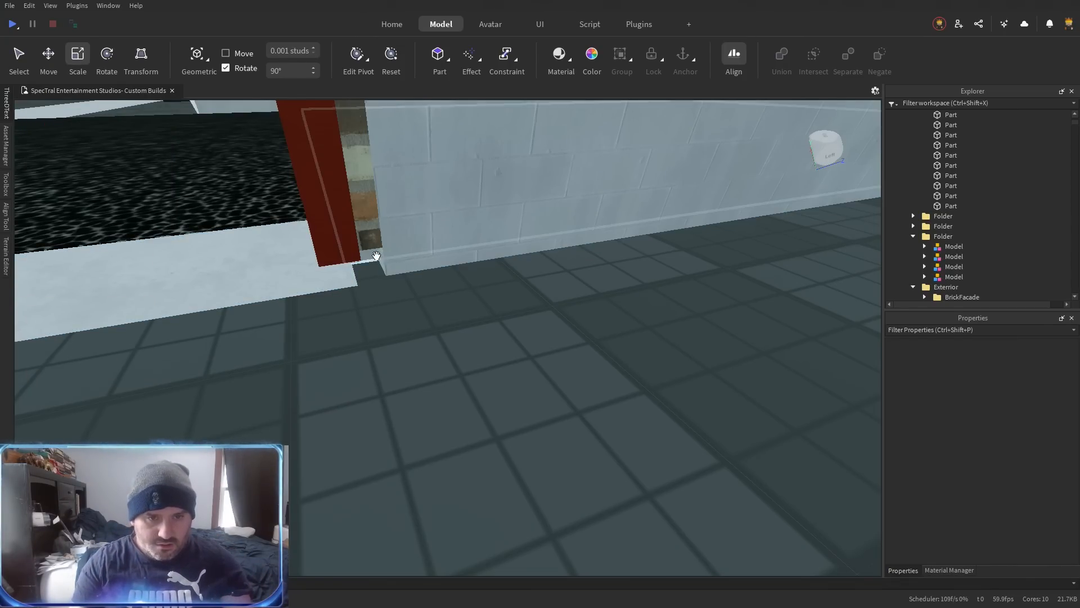
key(ctrl+r)
key(w)
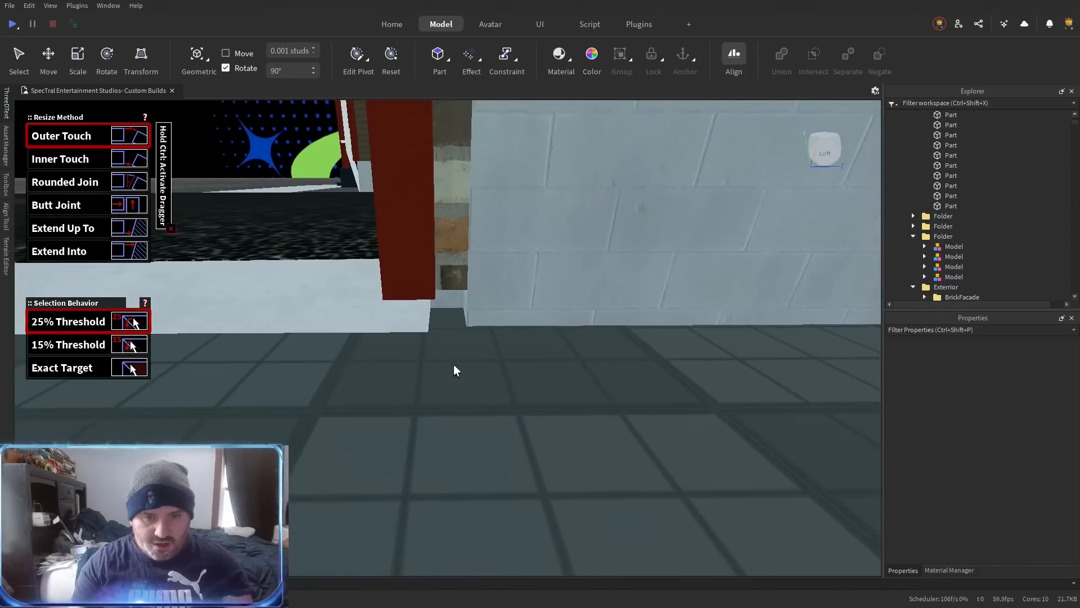
key(q)
click(436, 303)
key(d)
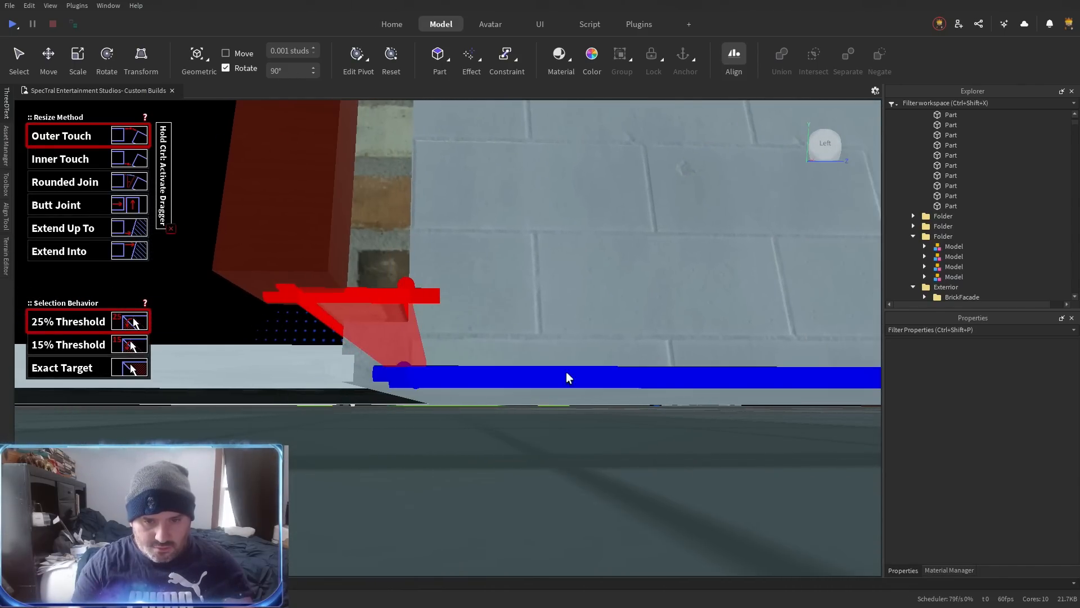
click(566, 375)
Pair the garage slab's front face with the end of the driveway's concrete border using the Outer Touch resize method.
key(a)
key(w)
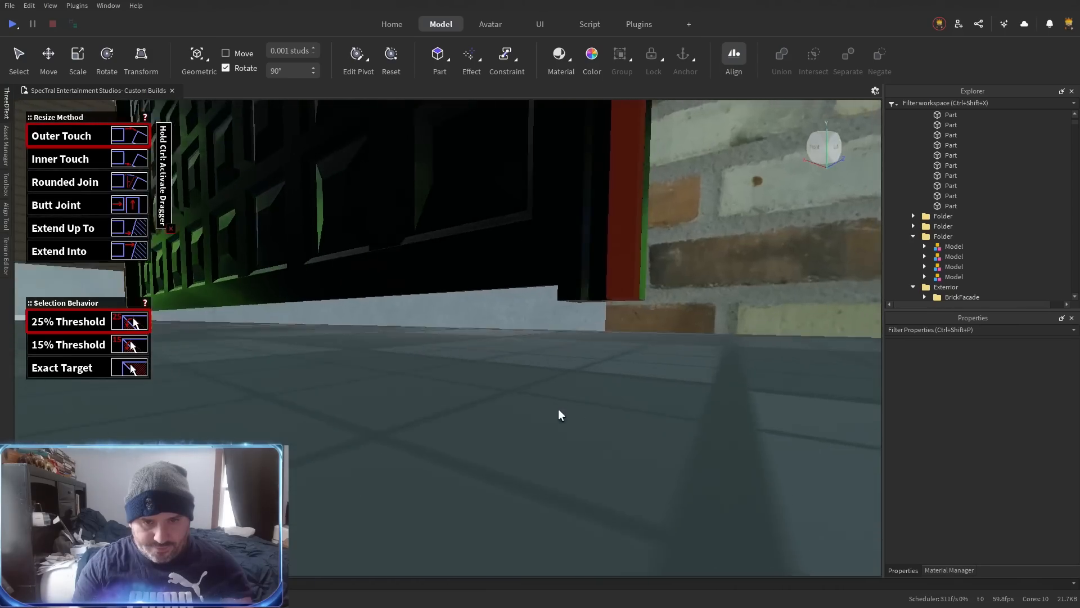
scroll(558, 408, down, 1)
scroll(558, 408, down, 3)
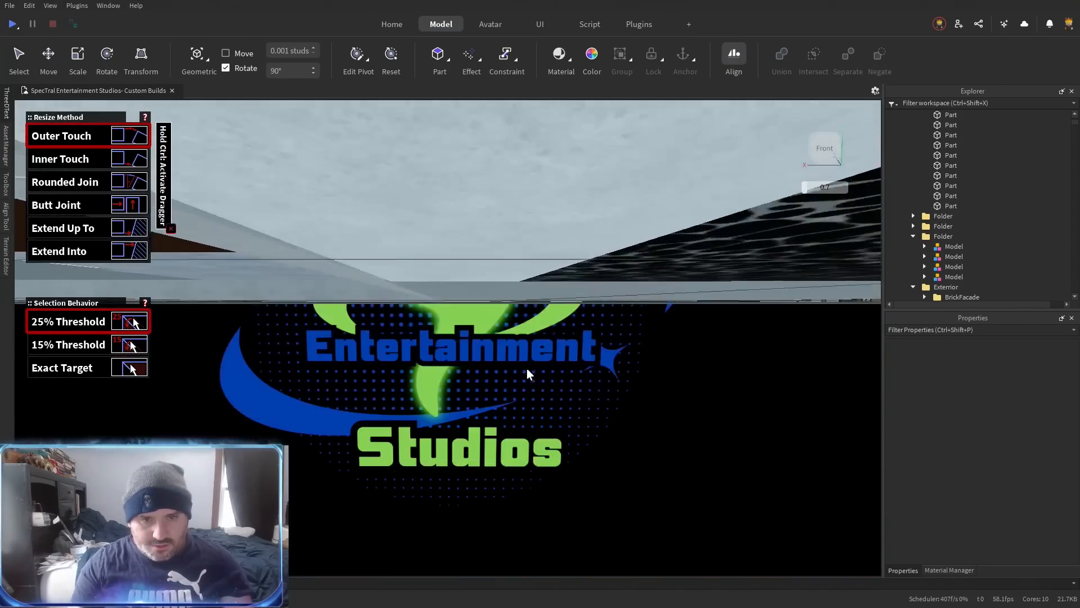
scroll(528, 369, up, 4)
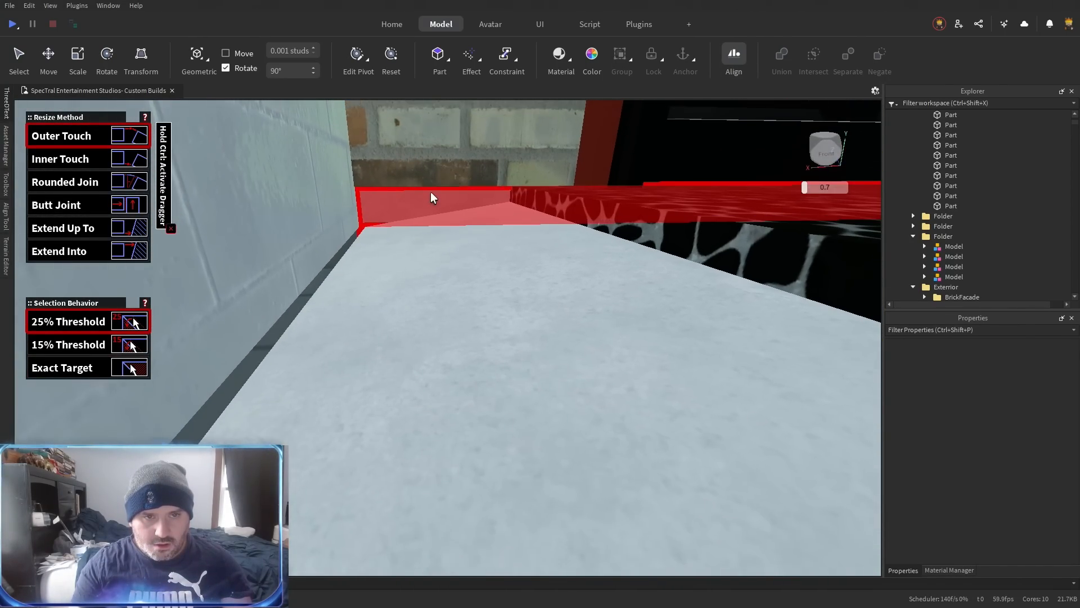
click(434, 190)
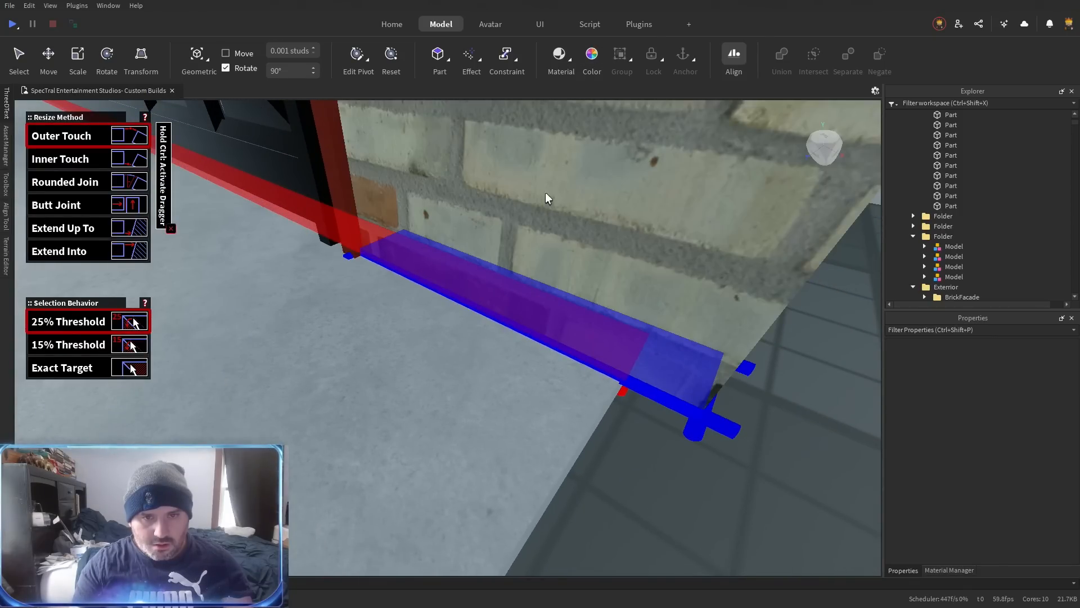
click(586, 123)
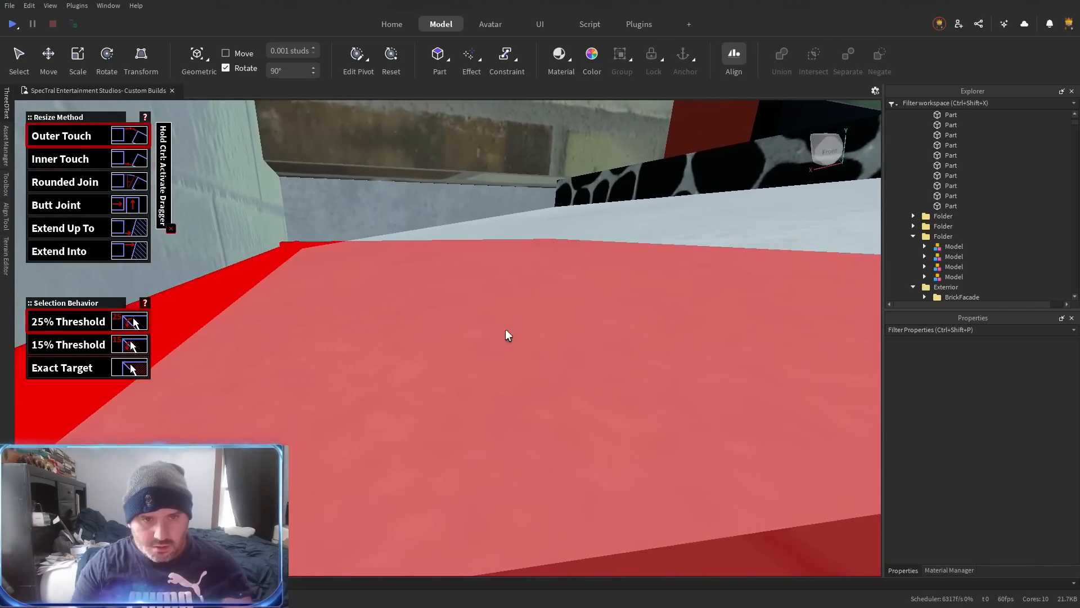
click(394, 210)
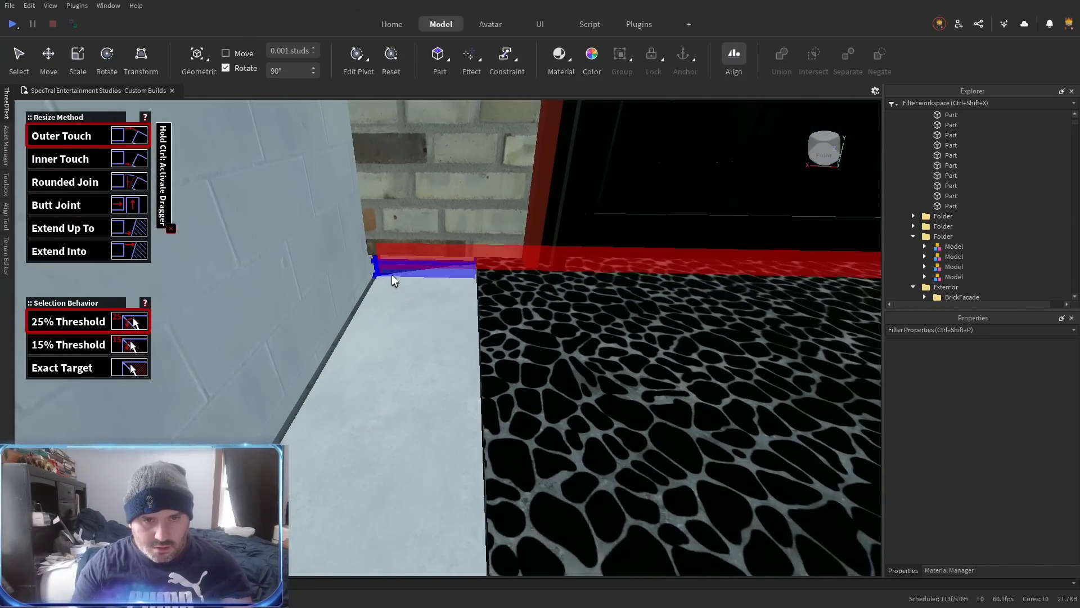
Resize the driveway's concrete border to close the gaps at the garage's brick corner and side wall foundation.
click(293, 425)
click(416, 250)
click(296, 386)
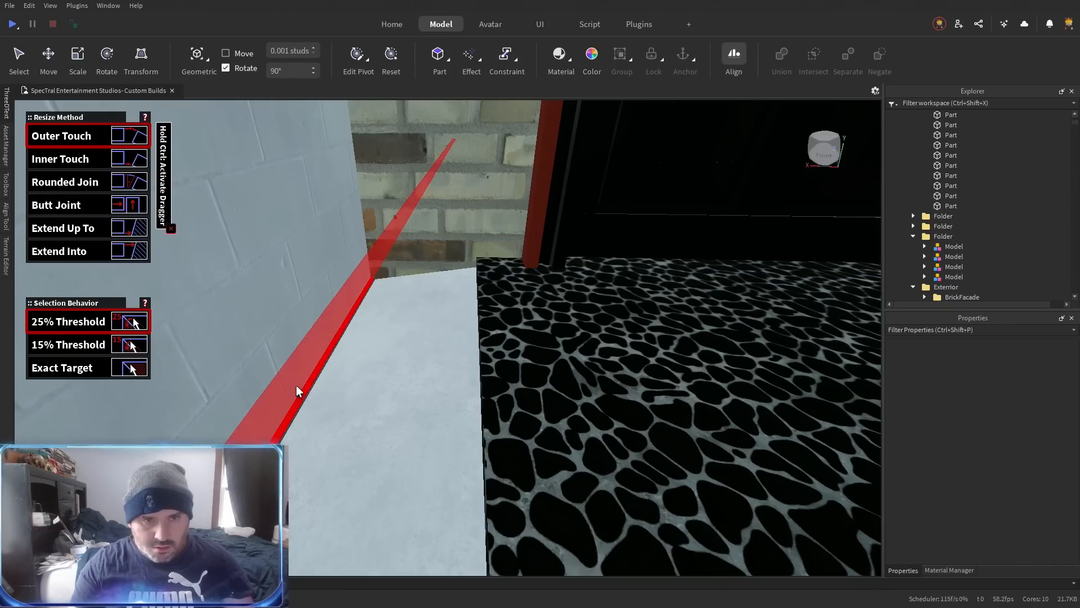
key(s)
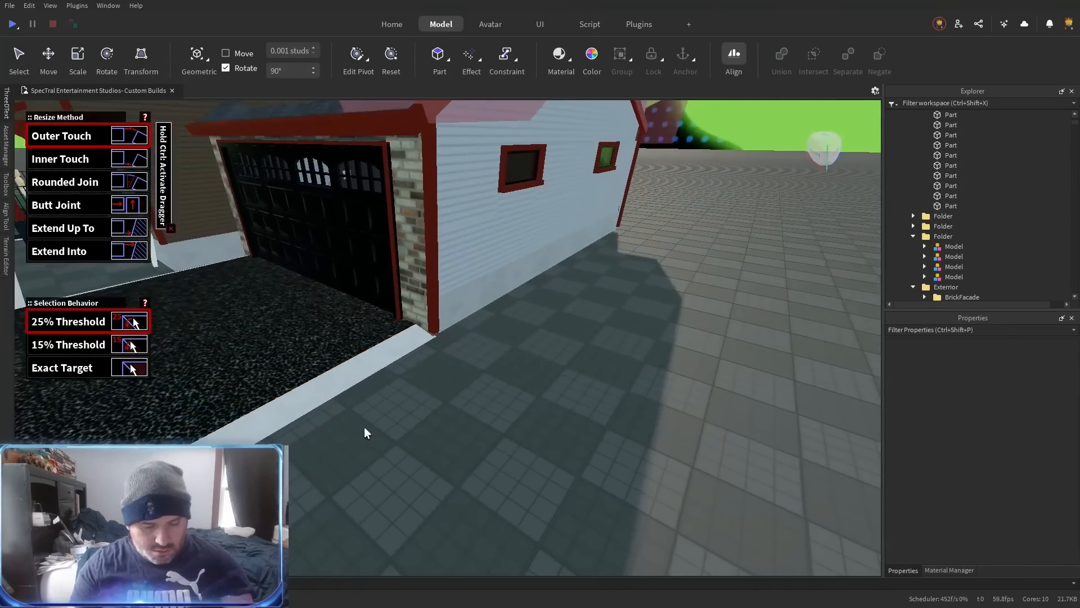
Resize the projecting foundation slab edge at the rear corner flush with the back wall's cinder blocks using Outer Touch.
key(ctrl+3)
key(d)
key(d)
key(w)
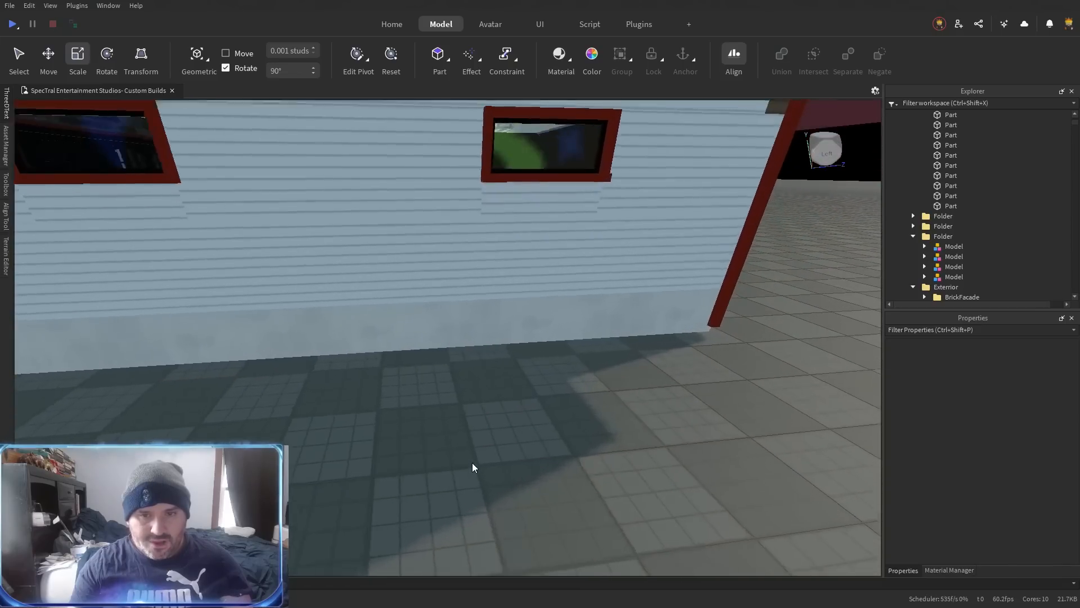
key(r)
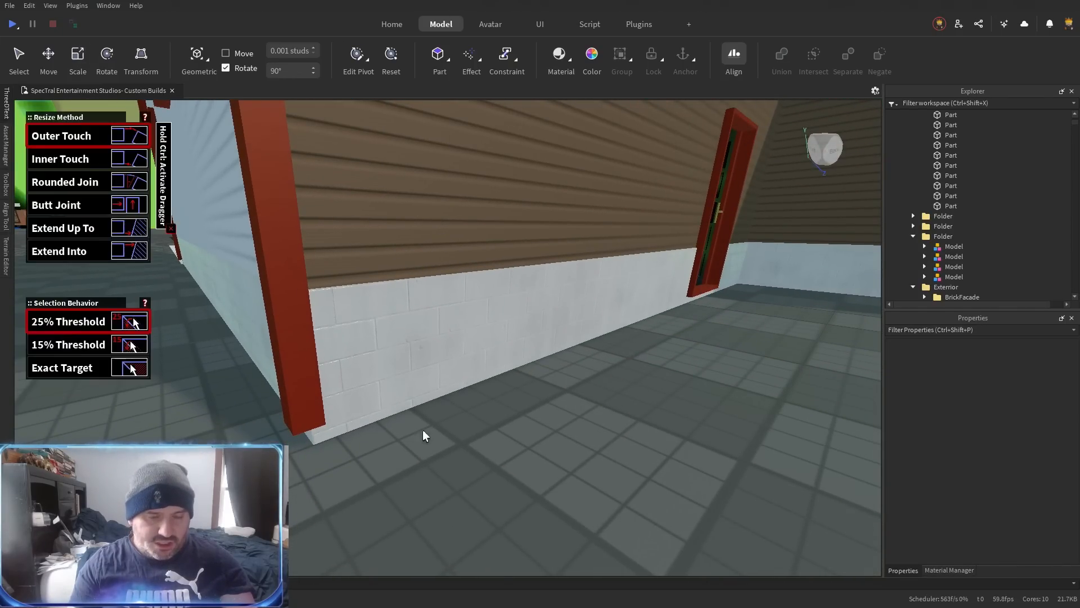
click(308, 405)
click(402, 406)
key(d)
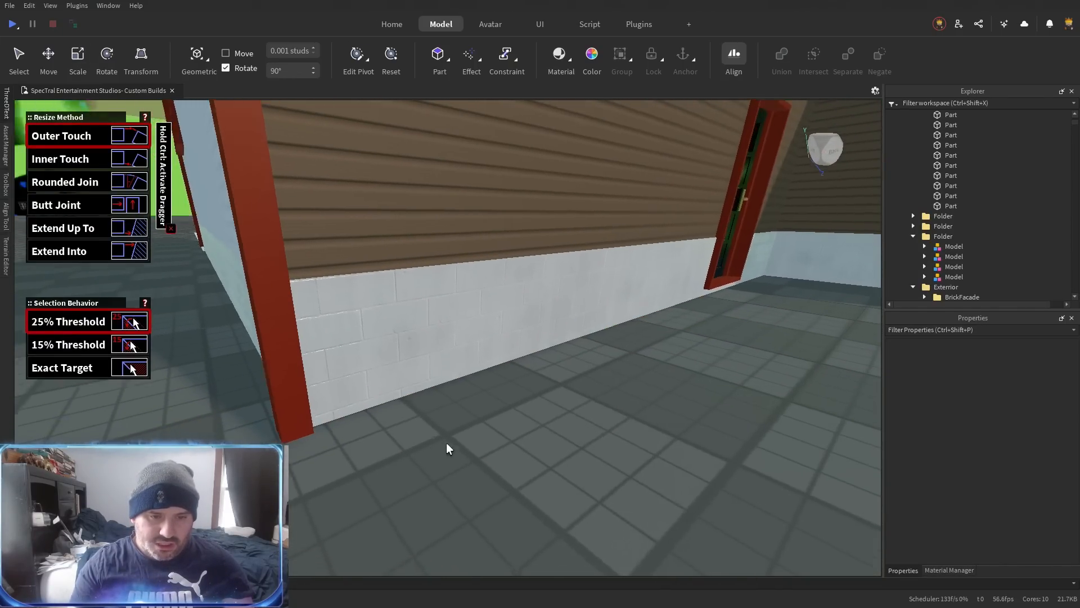
Inspect the foundation and trim along the garage's windowed side wall and rear corner.
key(a)
key(a)
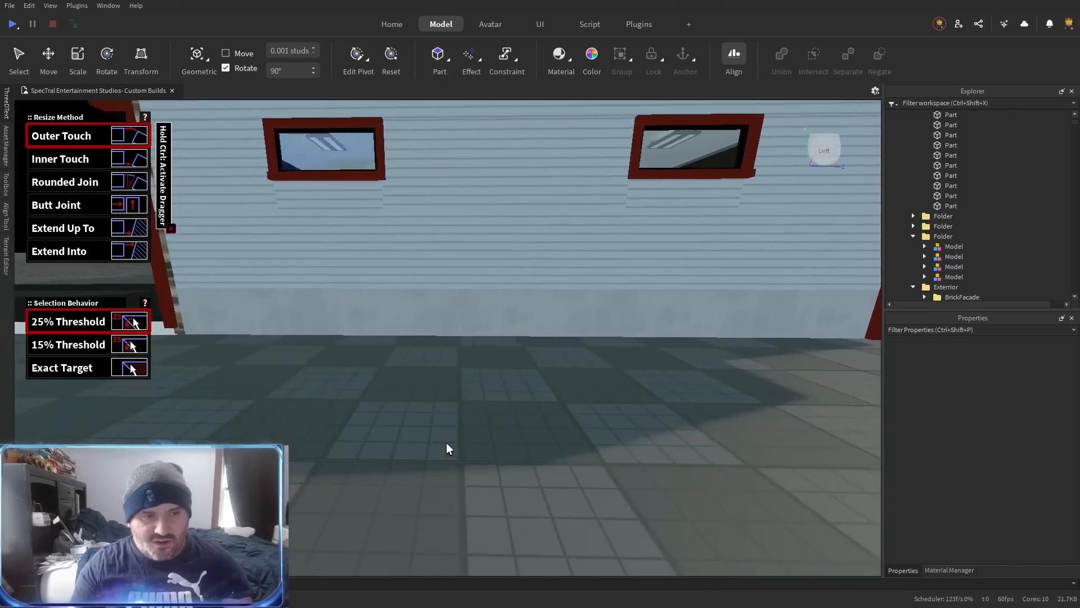
key(w)
click(406, 351)
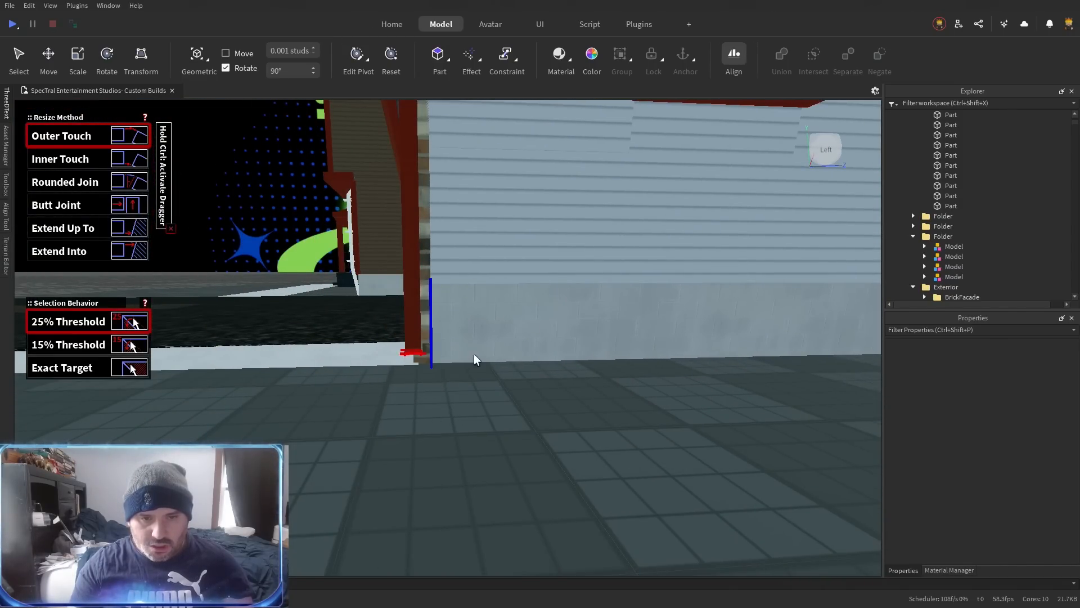
key(d)
key(d)
key(w)
key(ctrl+3)
key(w)
key(s)
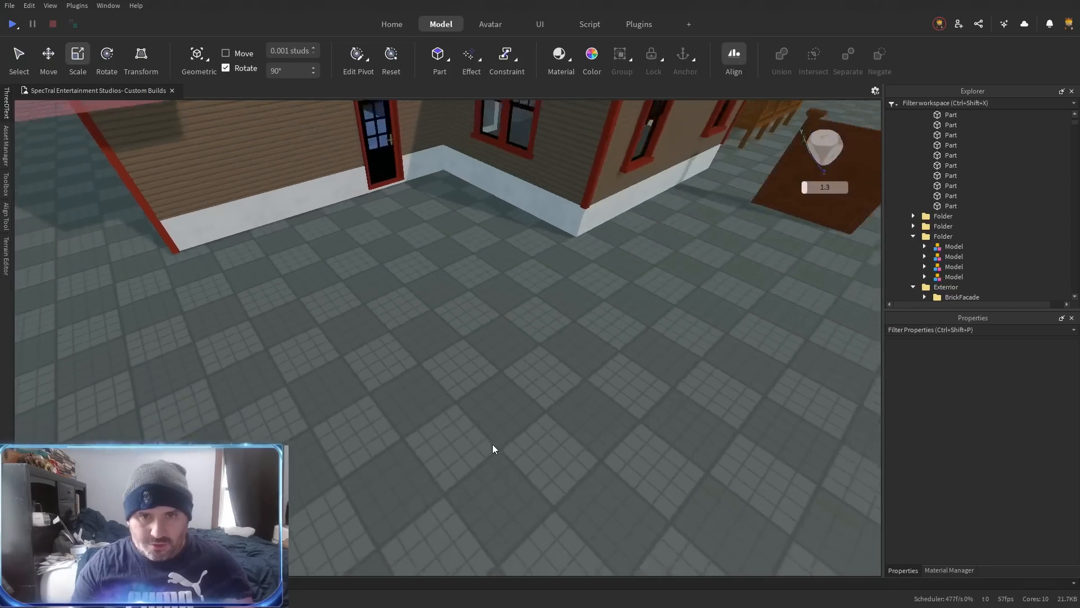
Union the five siding parts of the garage's windowed side wall and combine the result with the three negative parts to recut it.
key(a)
key(w)
key(s)
key(a)
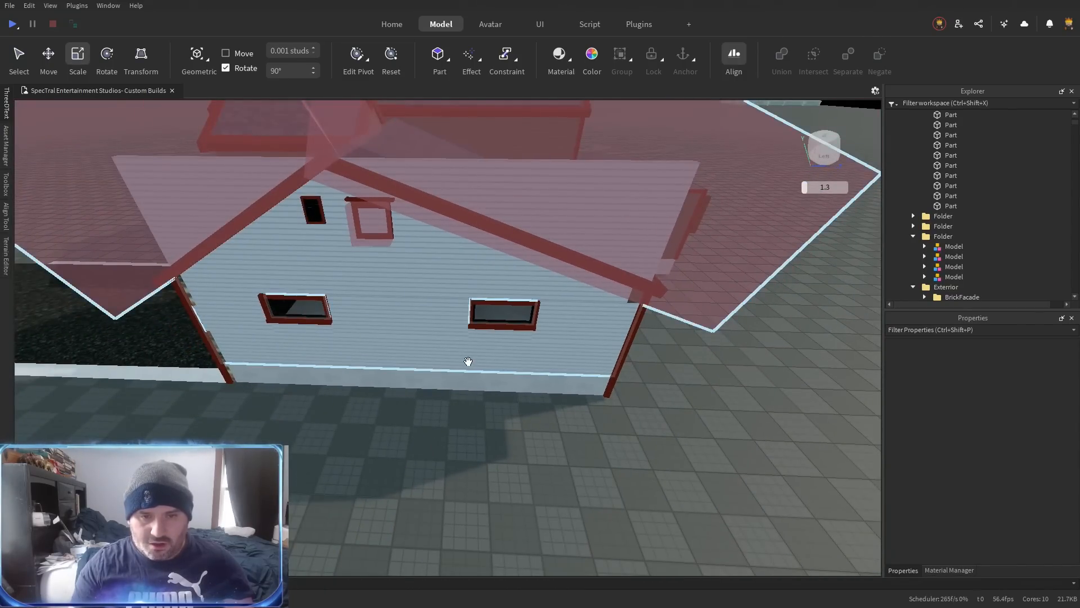
click(467, 360)
scroll(948, 226, down, 4)
click(985, 272)
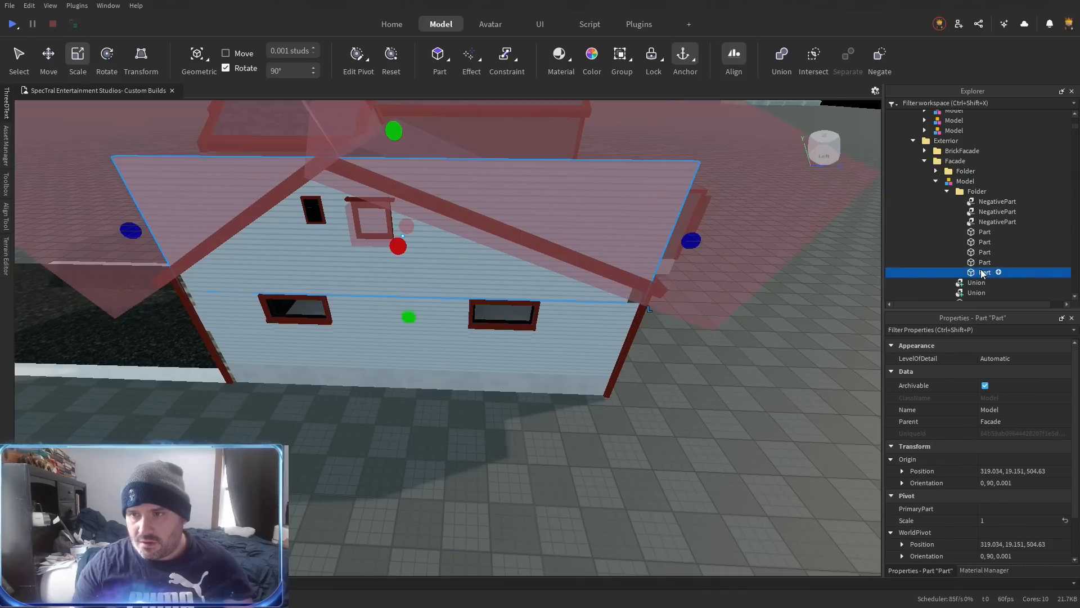
shift+click(981, 232)
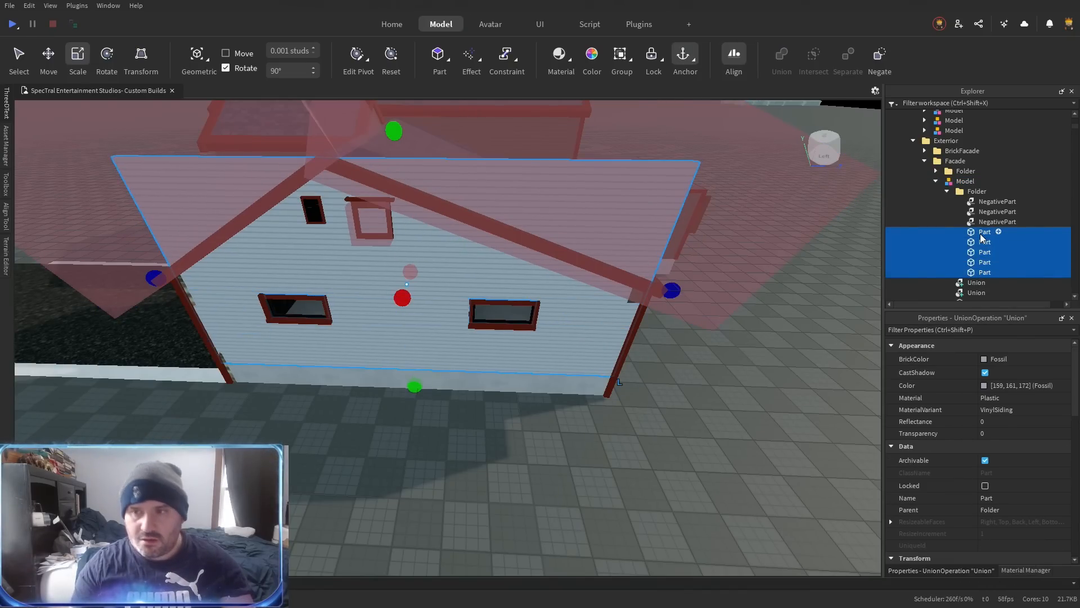
key(ctrl+u)
shift+click(984, 212)
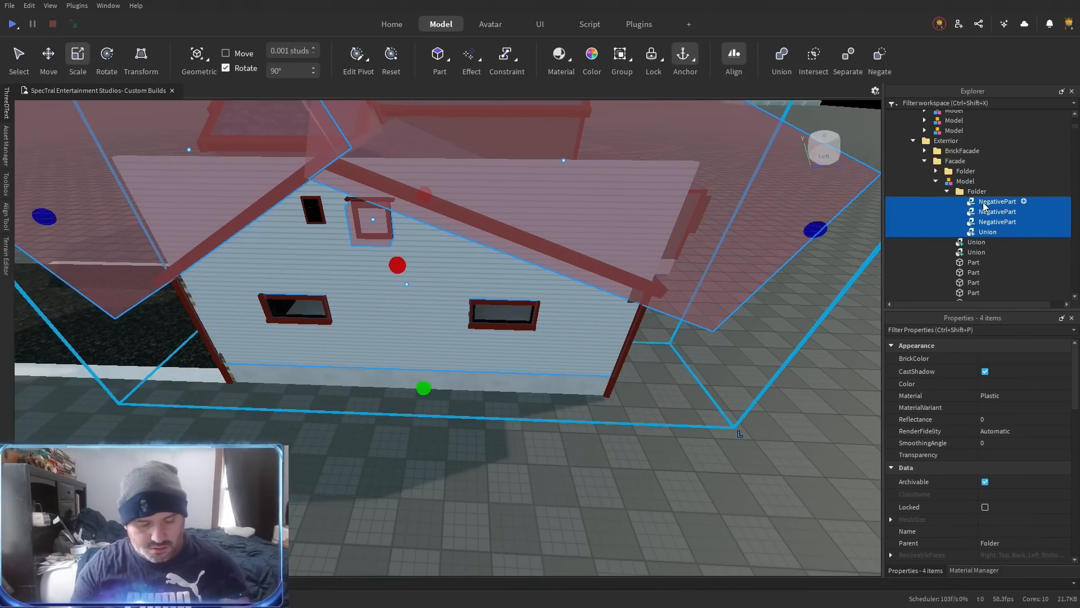
key(ctrl+u)
Move the rebuilt siding union into its parent model, delete the leftover folder and collapse the Facade folder.
mouse_move(975, 205)
mouse_down()
mouse_move(985, 187)
mouse_move(976, 184)
mouse_up()
click(963, 193)
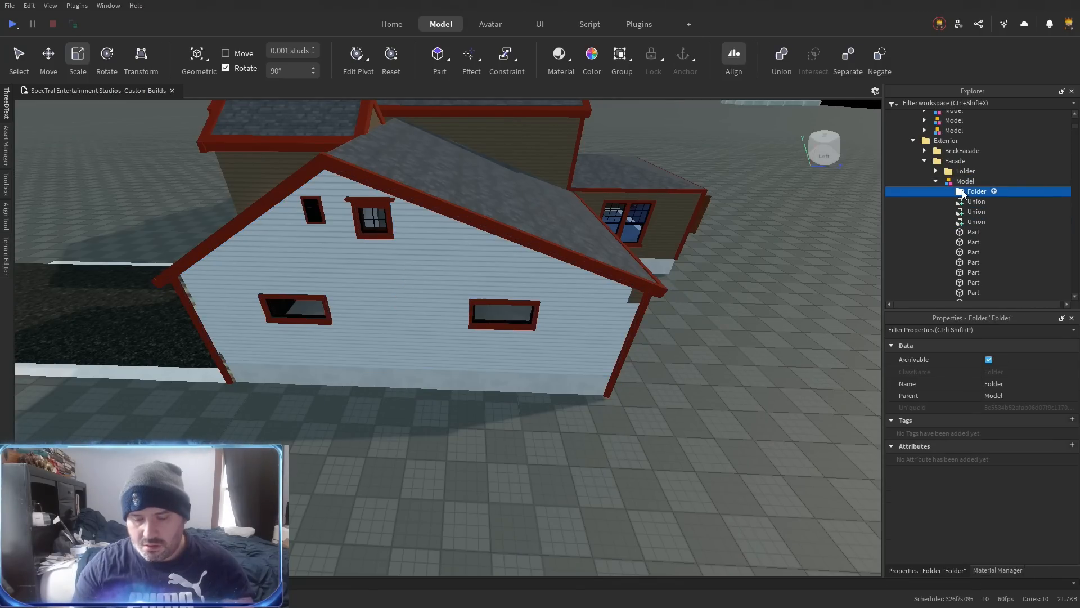
key(Delete)
click(936, 181)
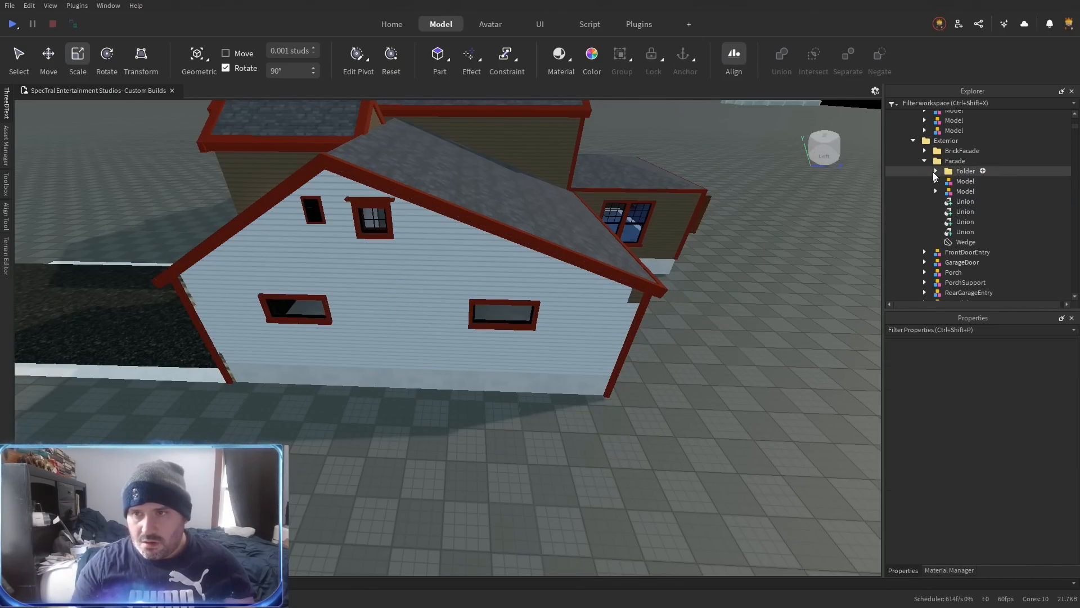
click(924, 161)
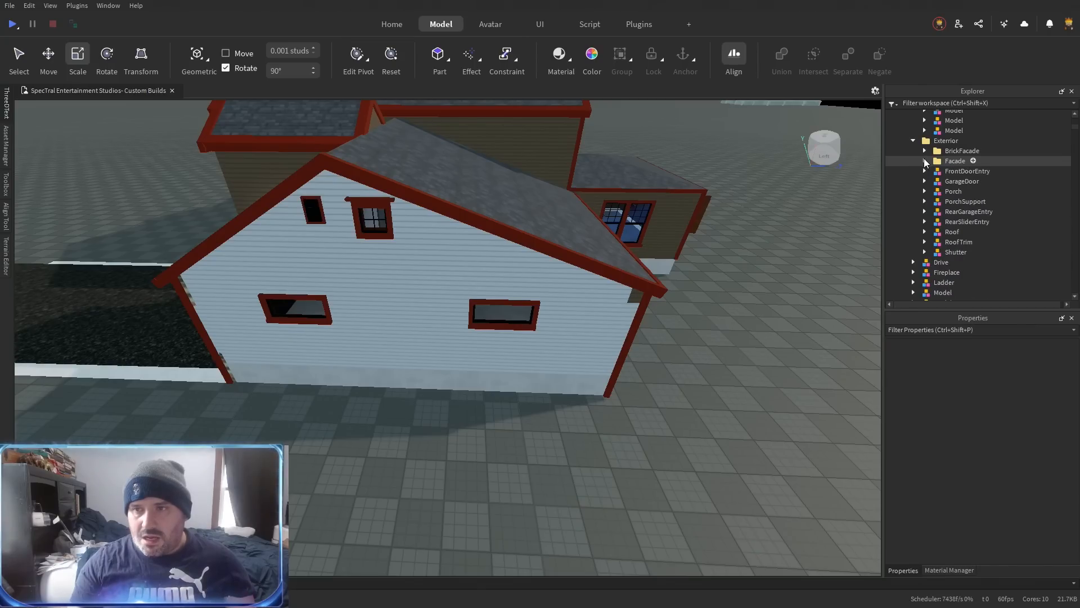
Set BrickColor to Dark taupe for all unions and parts in the siding model and enable UsePartColor on them.
click(591, 357)
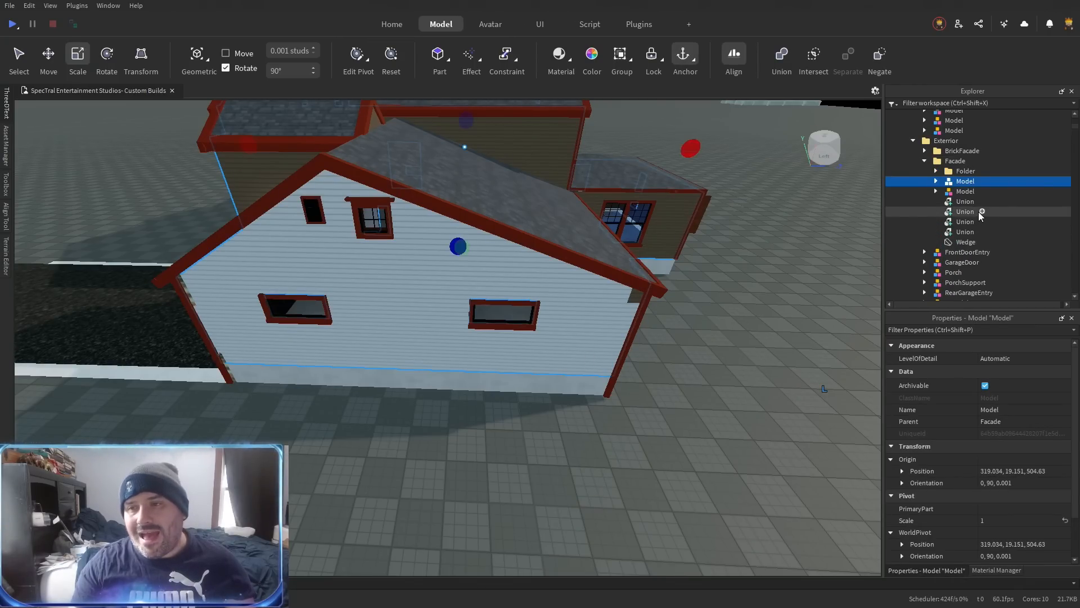
click(959, 193)
scroll(980, 242, down, 3)
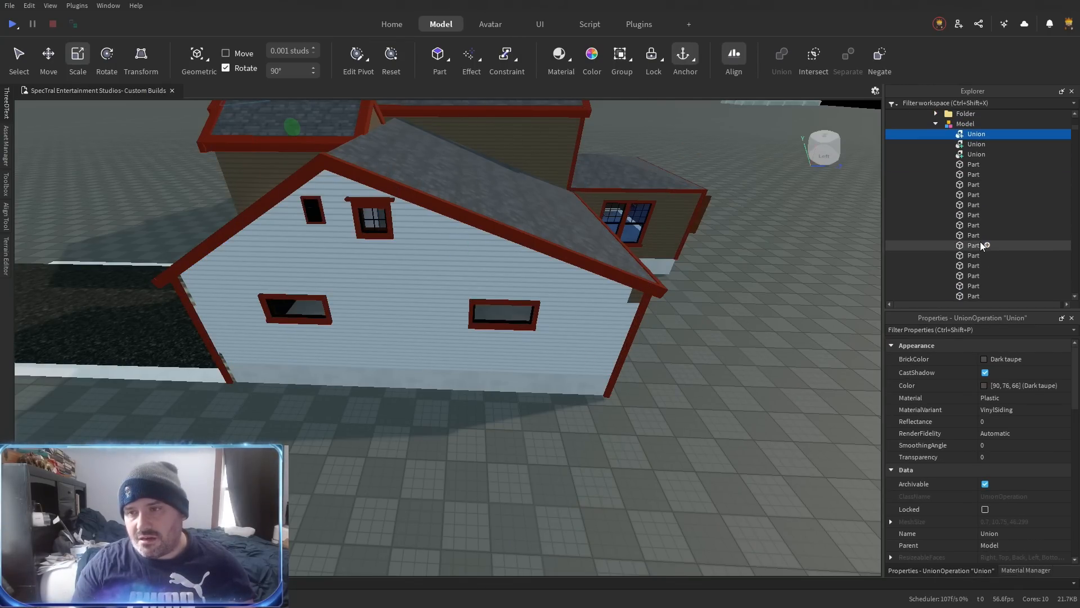
scroll(970, 274, down, 2)
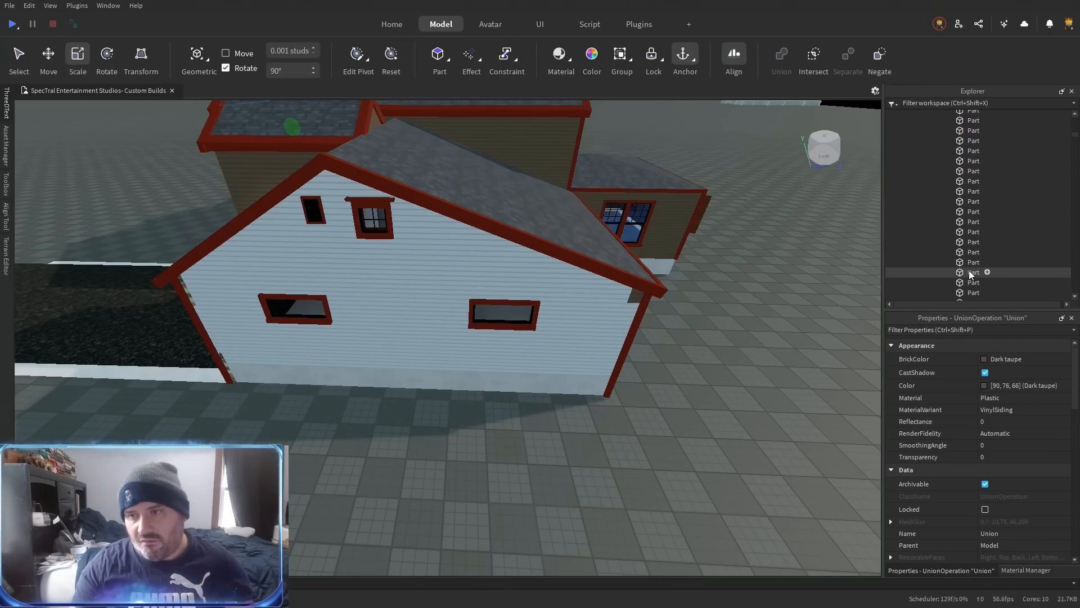
shift+click(972, 248)
click(1002, 359)
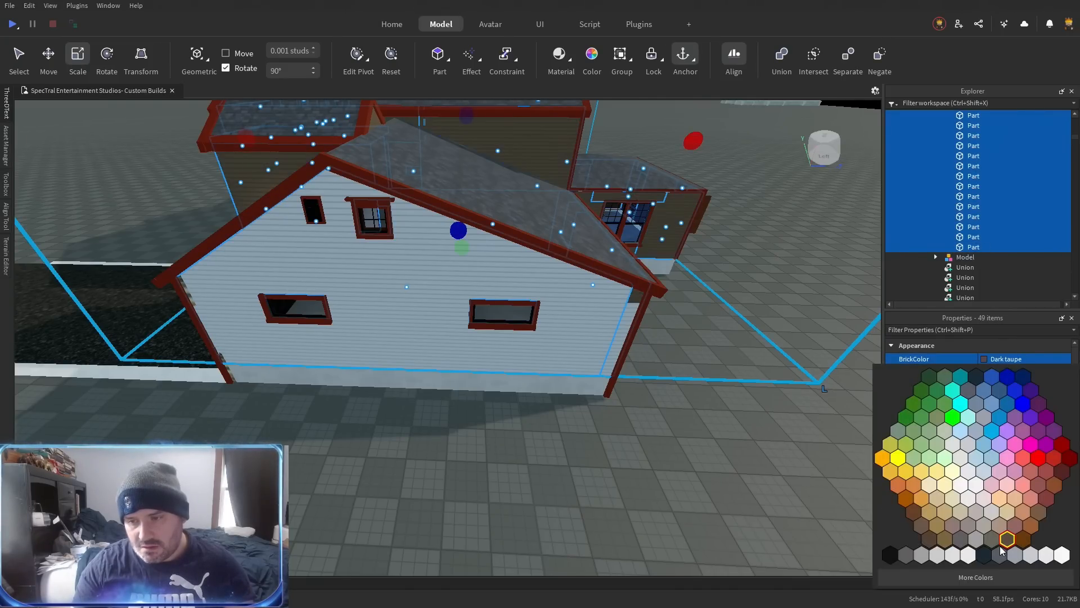
click(1006, 544)
scroll(995, 428, down, 5)
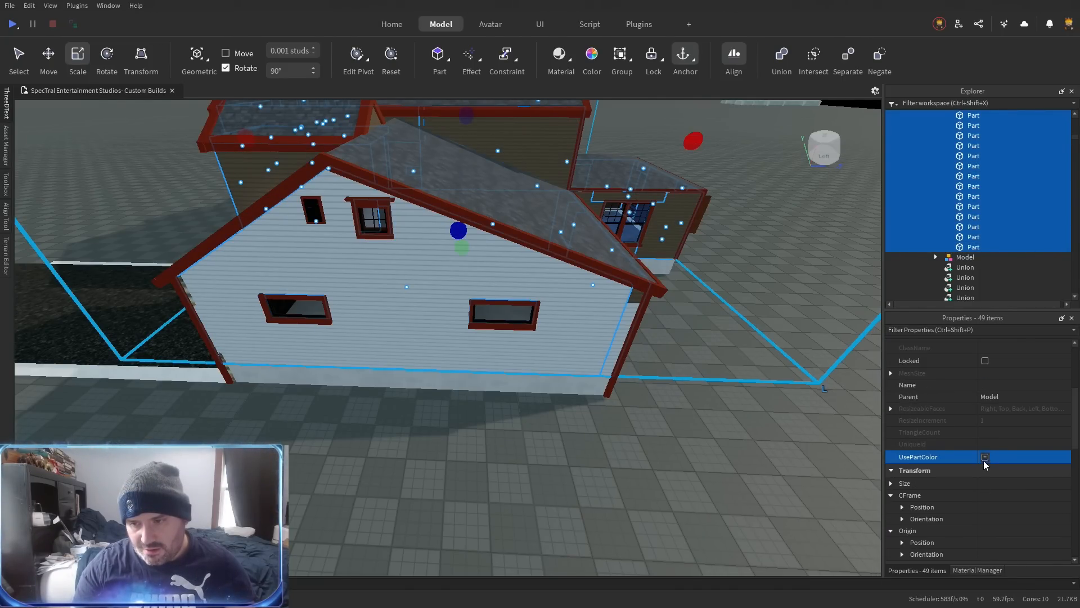
click(985, 458)
click(582, 491)
Delete the stray white part above the second-floor front window nearest the garage.
key(a)
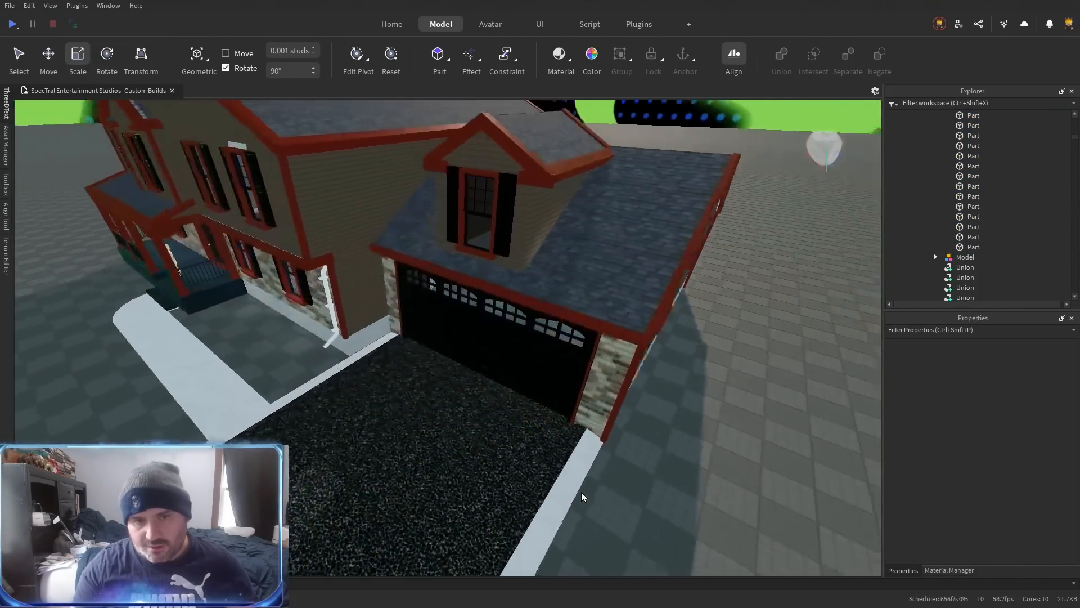
key(s)
key(w)
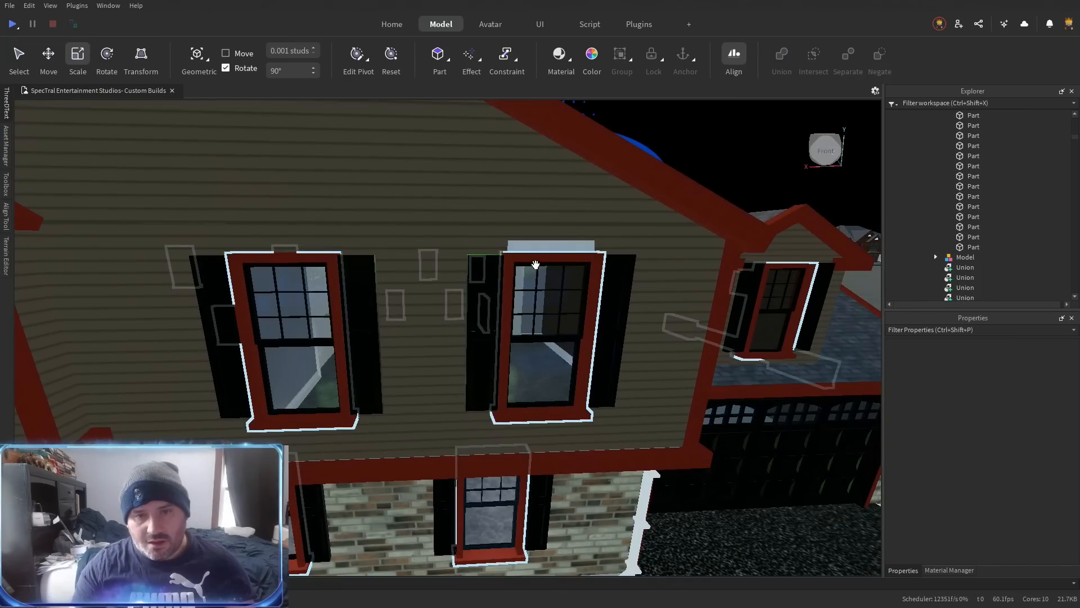
alt+click(535, 249)
key(Delete)
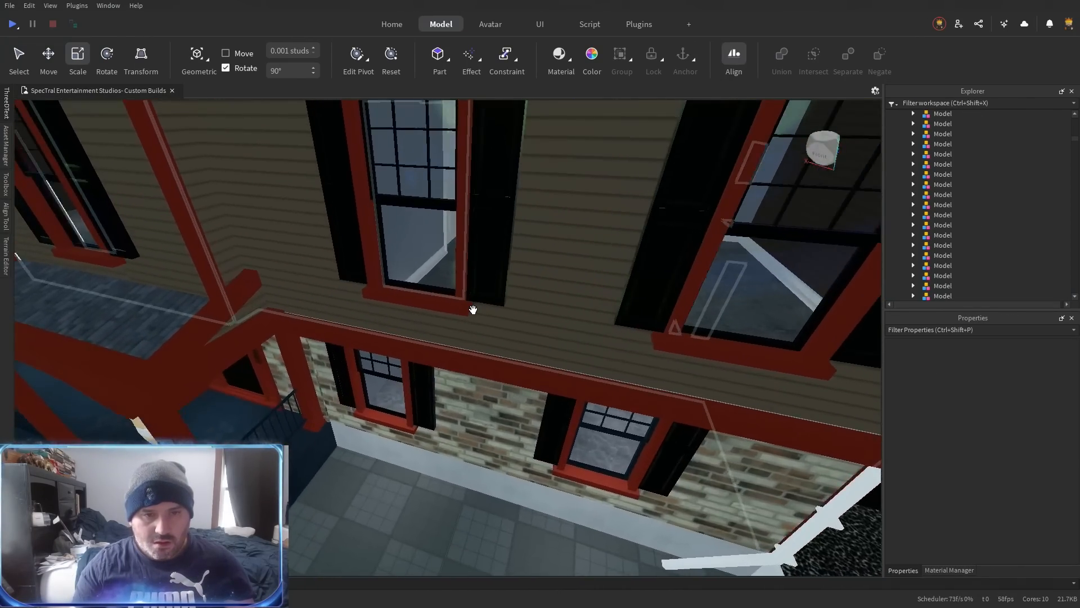
Collapse the house's expanded subfolders, including Exterior, in the object hierarchy.
key(s)
key(a)
key(w)
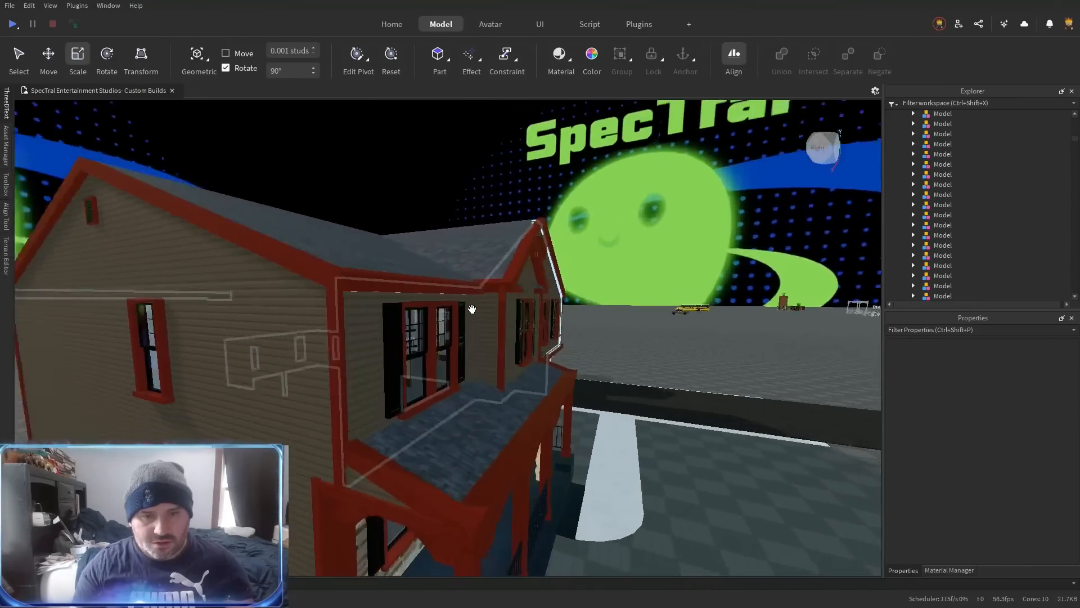
key(s)
scroll(926, 216, up, 10)
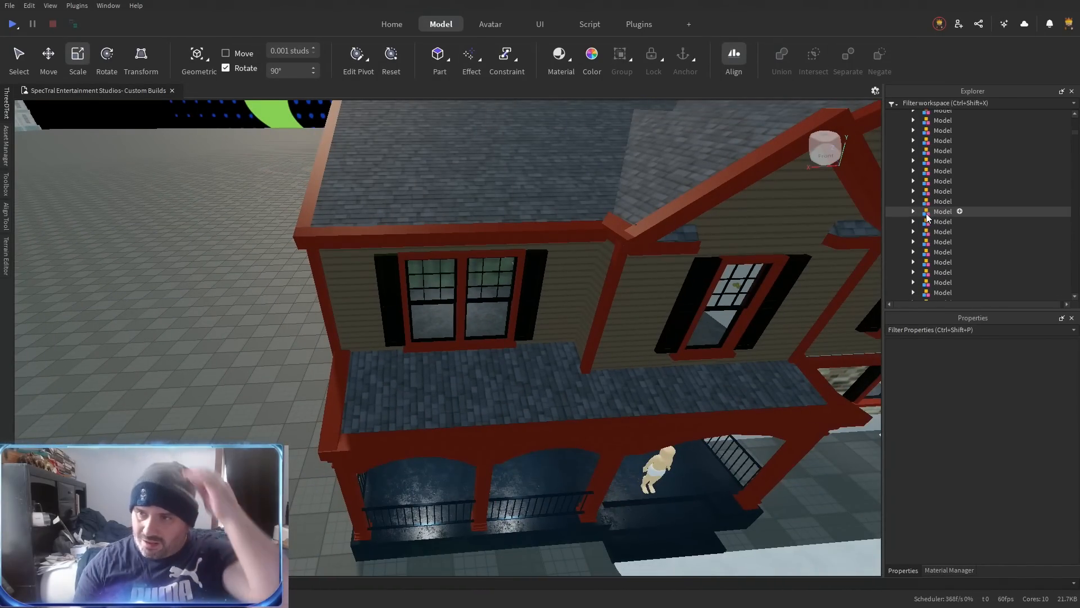
scroll(926, 214, up, 3)
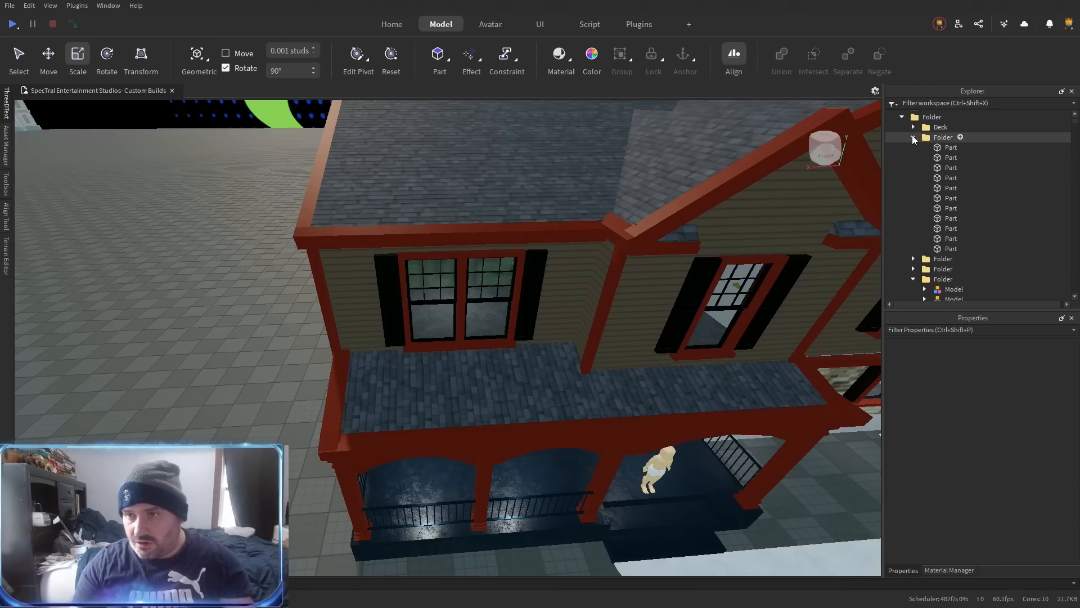
click(913, 167)
click(913, 178)
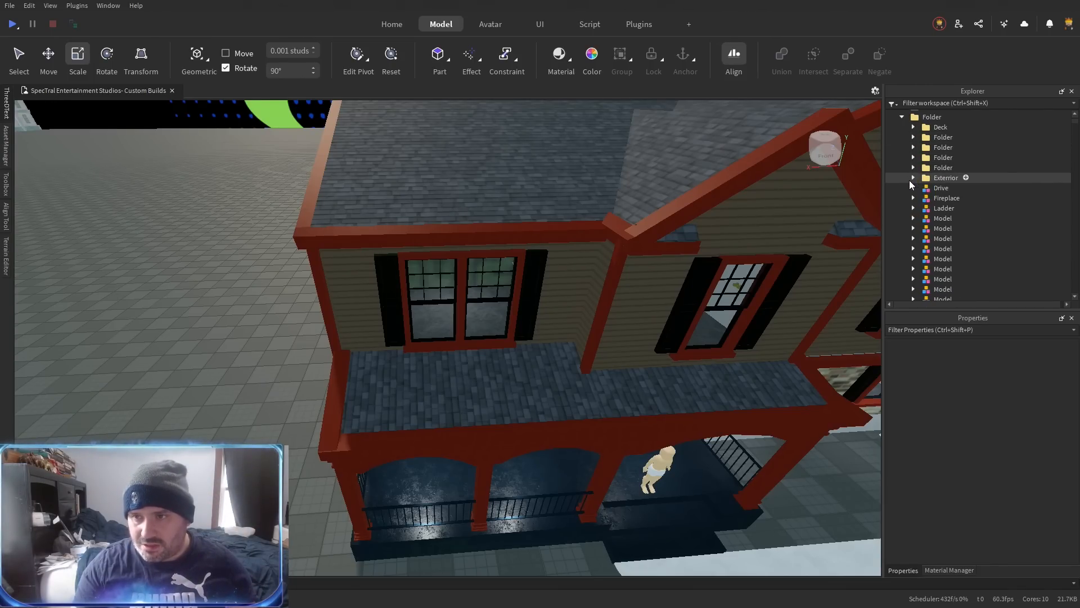
Check which object the Drive model is and move it into the Exterior folder.
click(939, 191)
key(f)
mouse_move(938, 192)
mouse_down()
mouse_move(941, 181)
mouse_move(954, 187)
mouse_up()
click(913, 178)
Group the Fireplace model into a new folder named Interior.
click(937, 187)
key(f)
key(ctrl+alt+g)
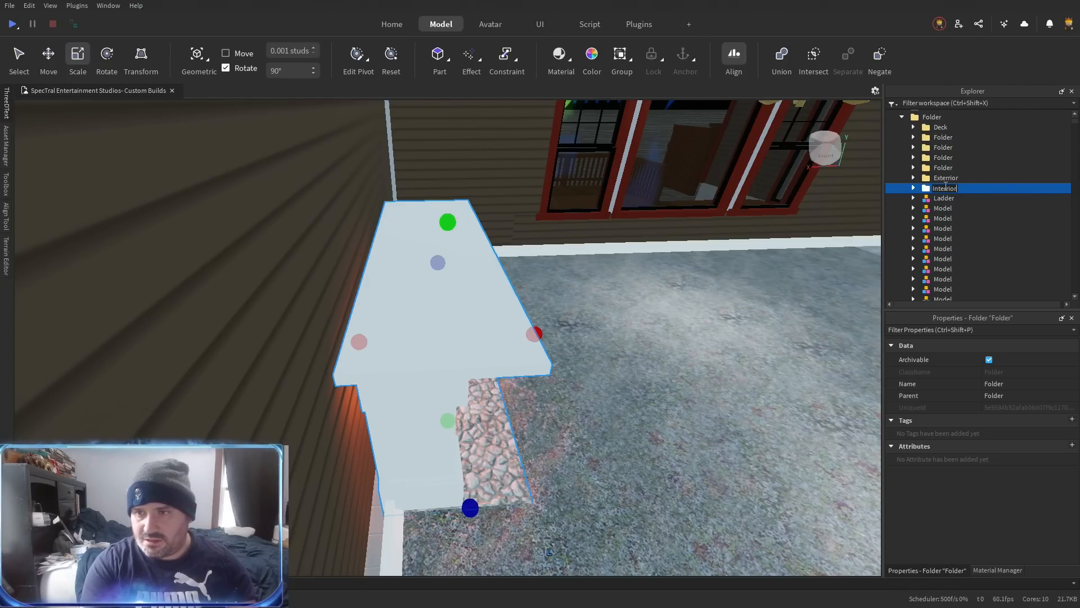
Locate the Ladder model in the house and move it into the Interior folder.
drag(607, 457, 601, 447)
key(s)
double_click(945, 200)
drag(945, 200, 949, 190)
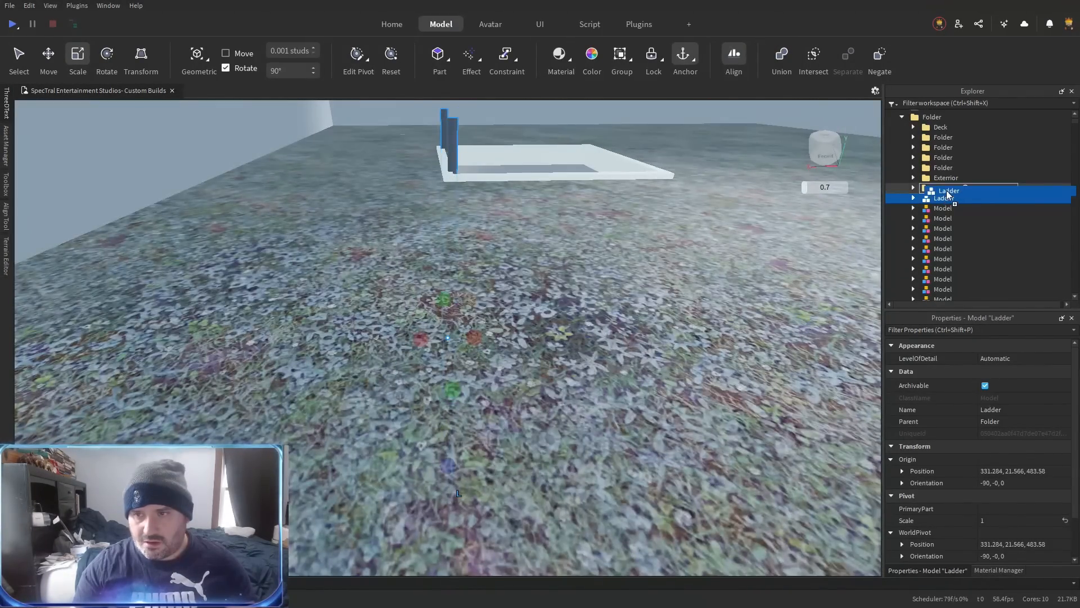
click(914, 189)
Locate the first unnamed model on the staircase and select it together with the balusters along the turn above it.
double_click(931, 200)
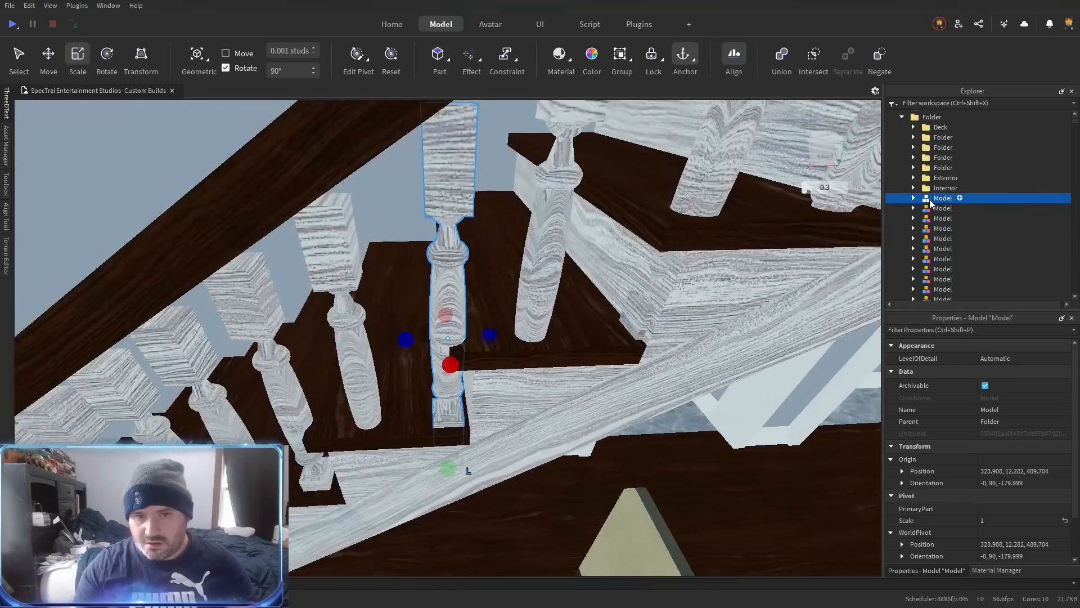
drag(439, 339, 439, 339)
ctrl+click(539, 319)
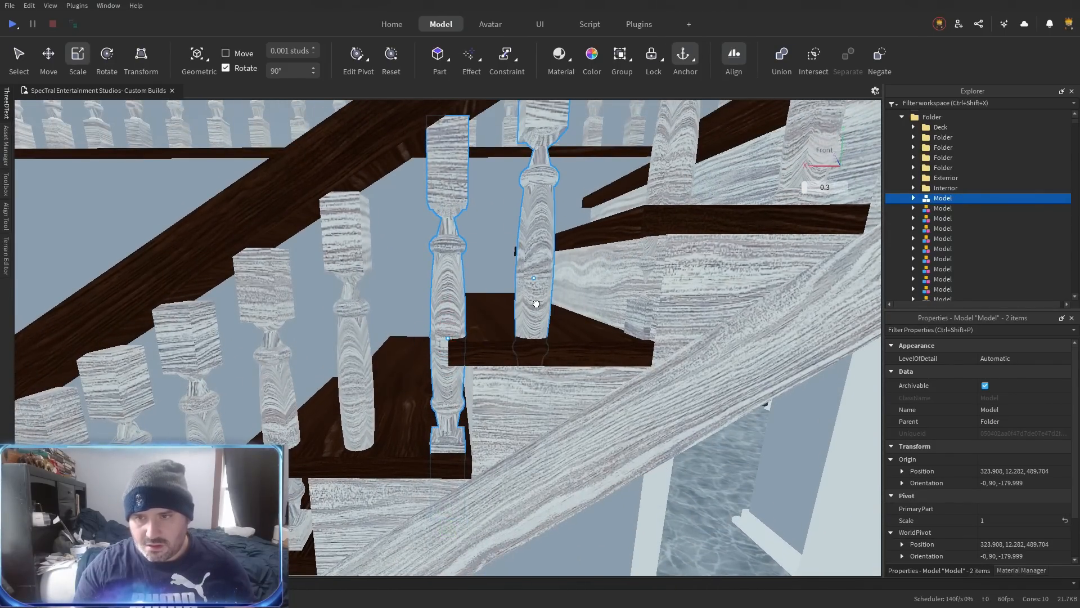
drag(538, 319, 538, 319)
key(s)
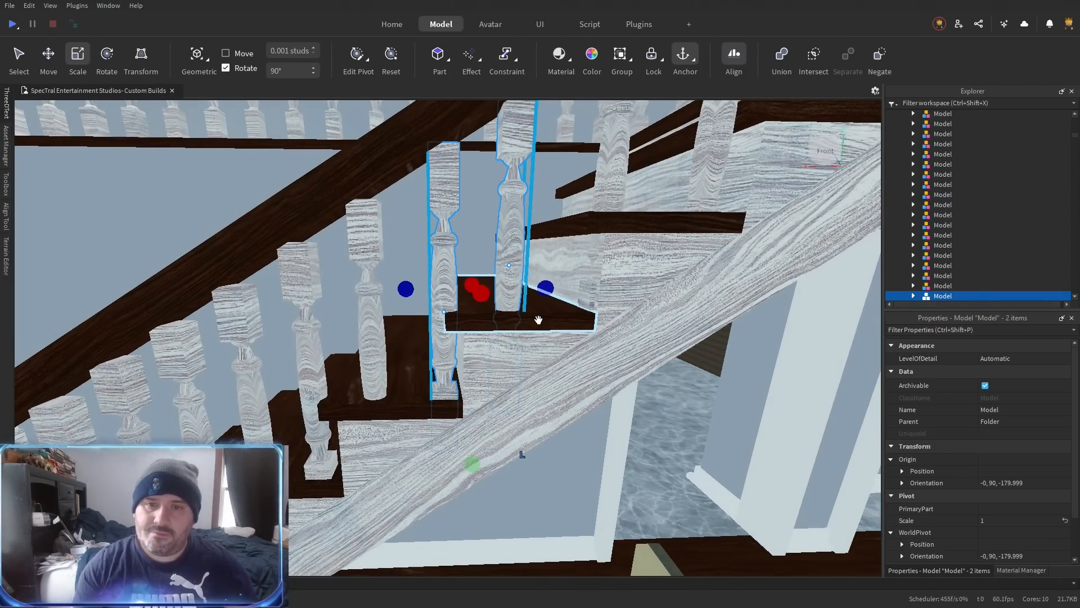
ctrl+click(616, 266)
ctrl+click(616, 265)
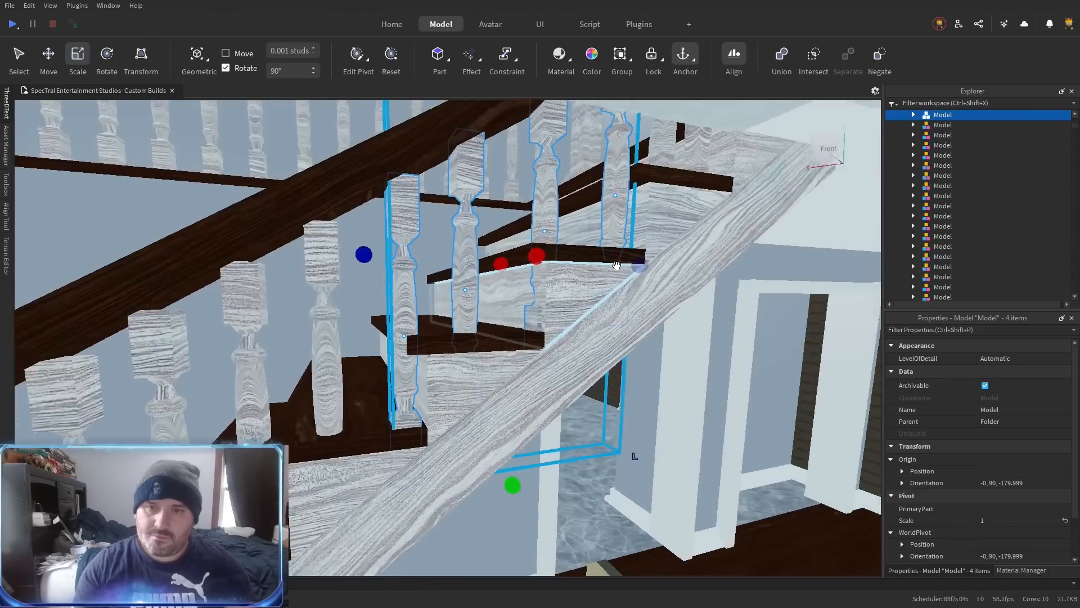
ctrl+click(647, 176)
Switch to Discord for a brief check and return to Roblox Studio.
key(super)
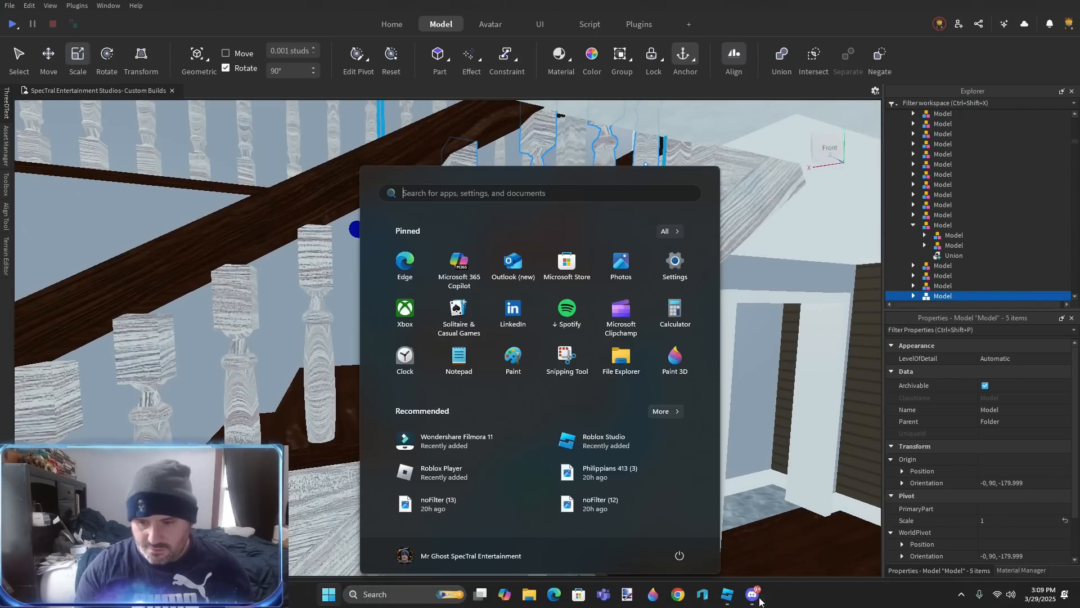
click(754, 594)
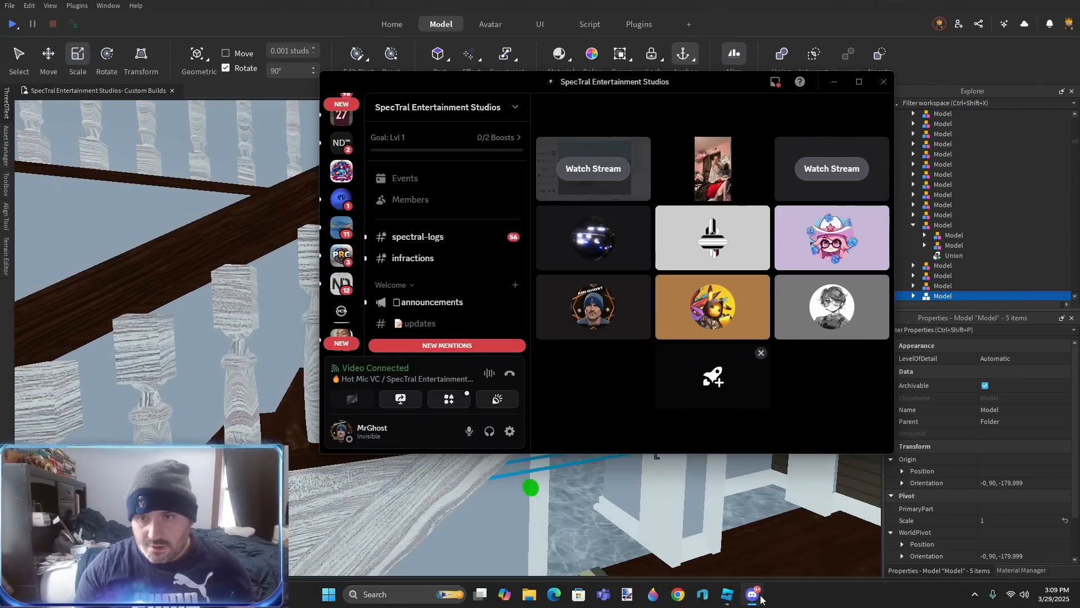
key(super)
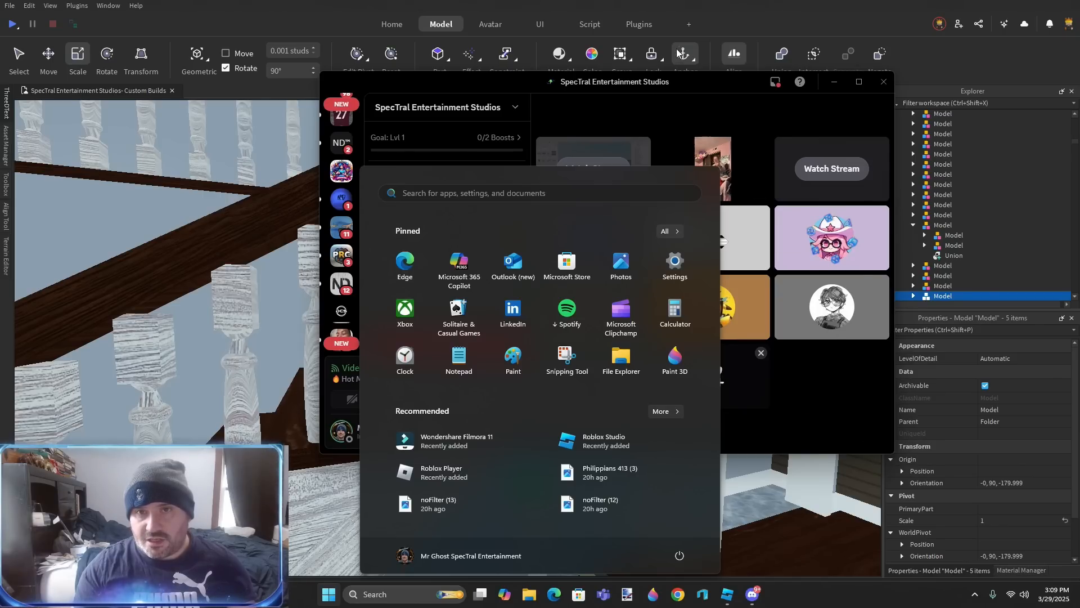
click(676, 5)
Add the next six balusters going down the lower stair flight to the current selection.
scroll(444, 315, up, 3)
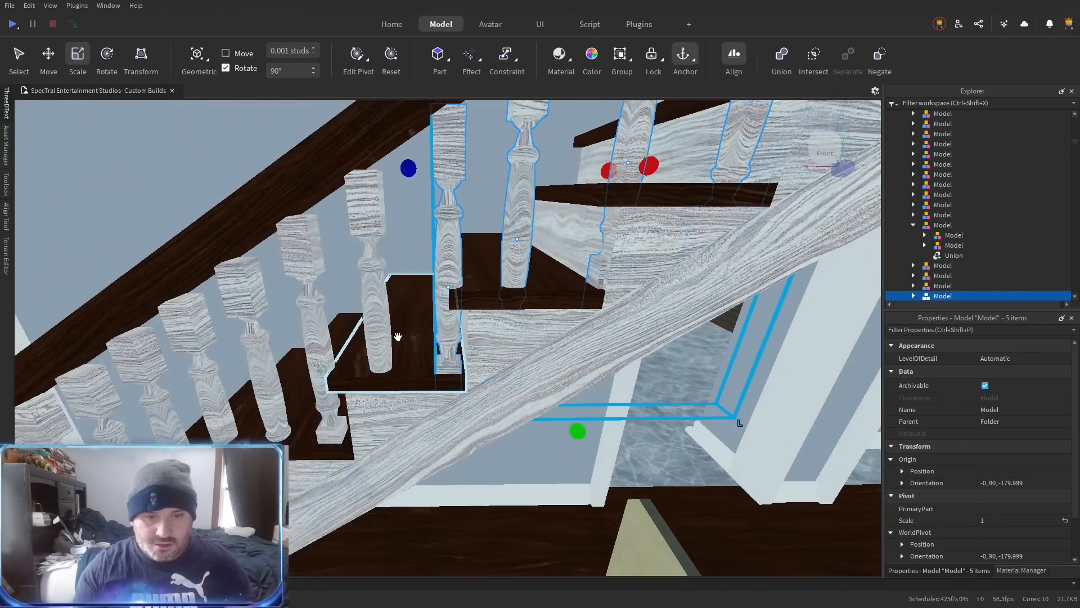
ctrl+click(327, 349)
ctrl+click(327, 348)
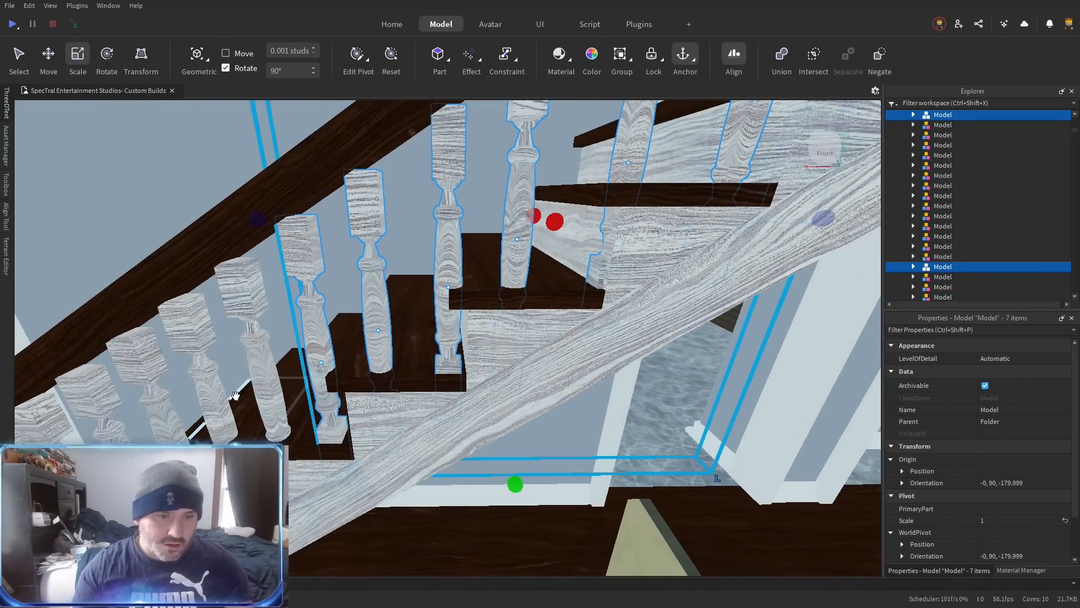
ctrl+click(275, 383)
ctrl+click(194, 363)
ctrl+click(140, 388)
ctrl+click(90, 405)
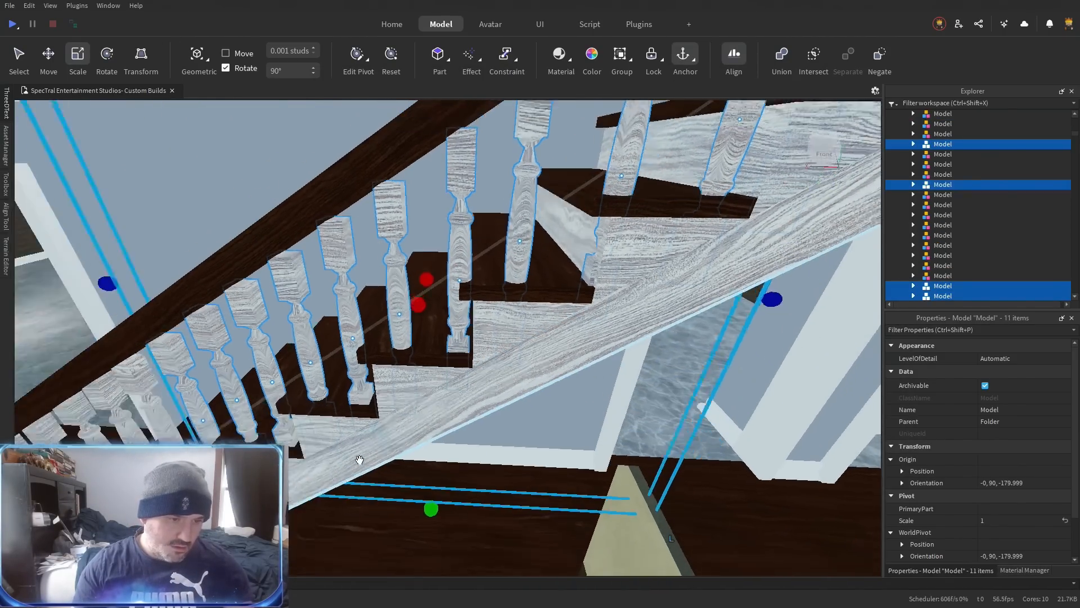
Extend the selection with the remaining balusters down to the foot of the staircase.
ctrl+click(552, 364)
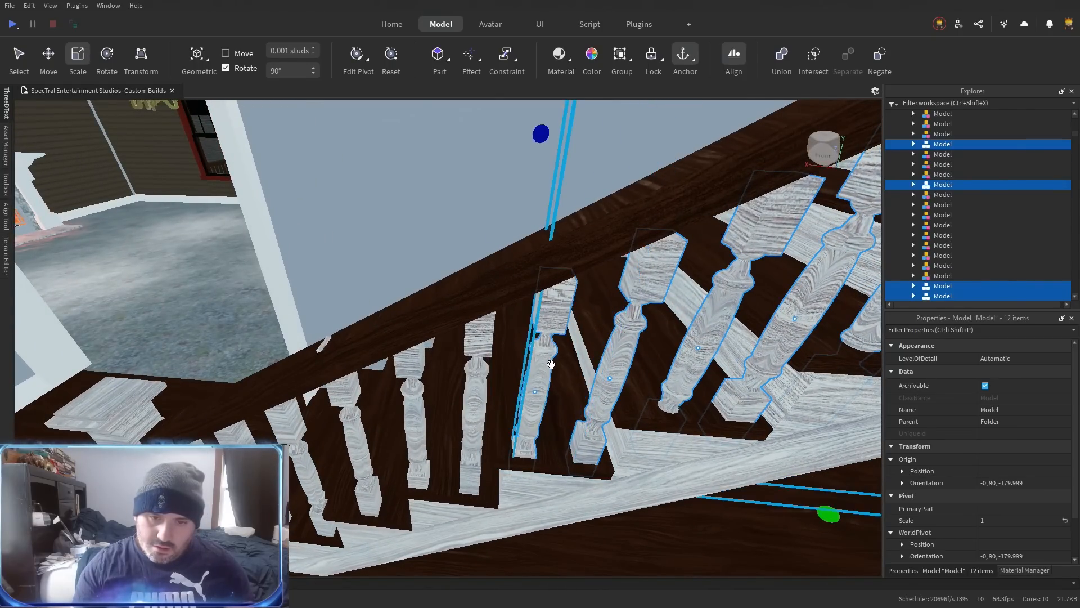
ctrl+click(475, 402)
ctrl+click(414, 419)
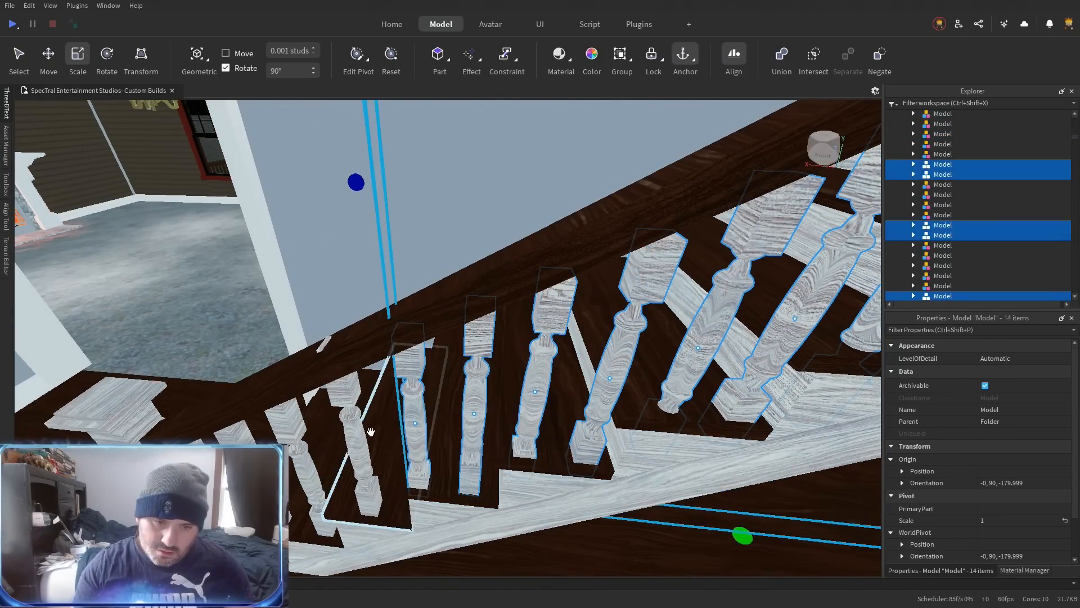
ctrl+click(337, 435)
ctrl+click(299, 454)
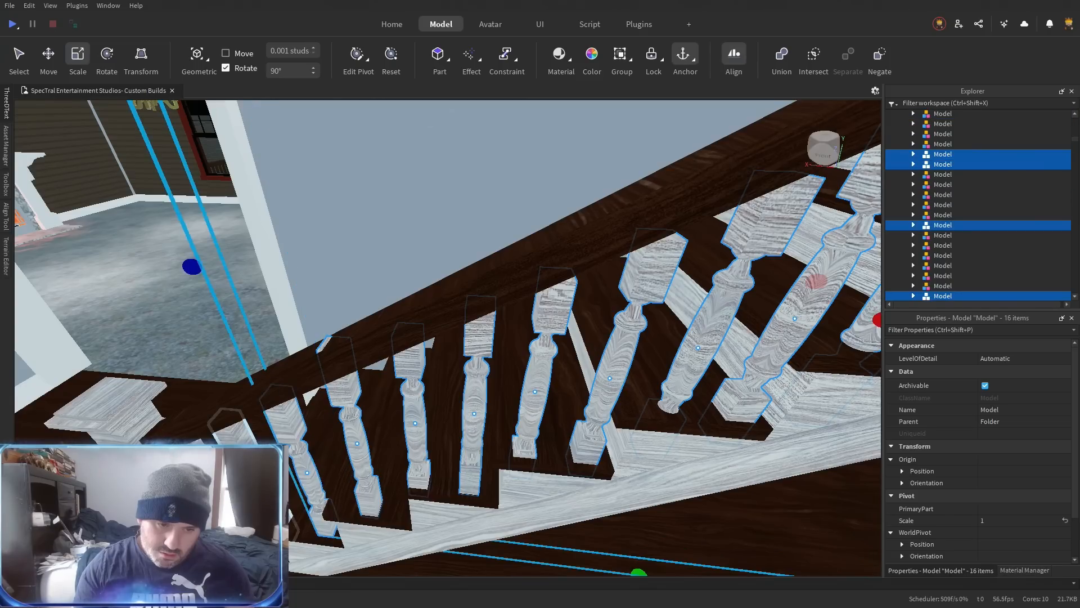
ctrl+click(248, 478)
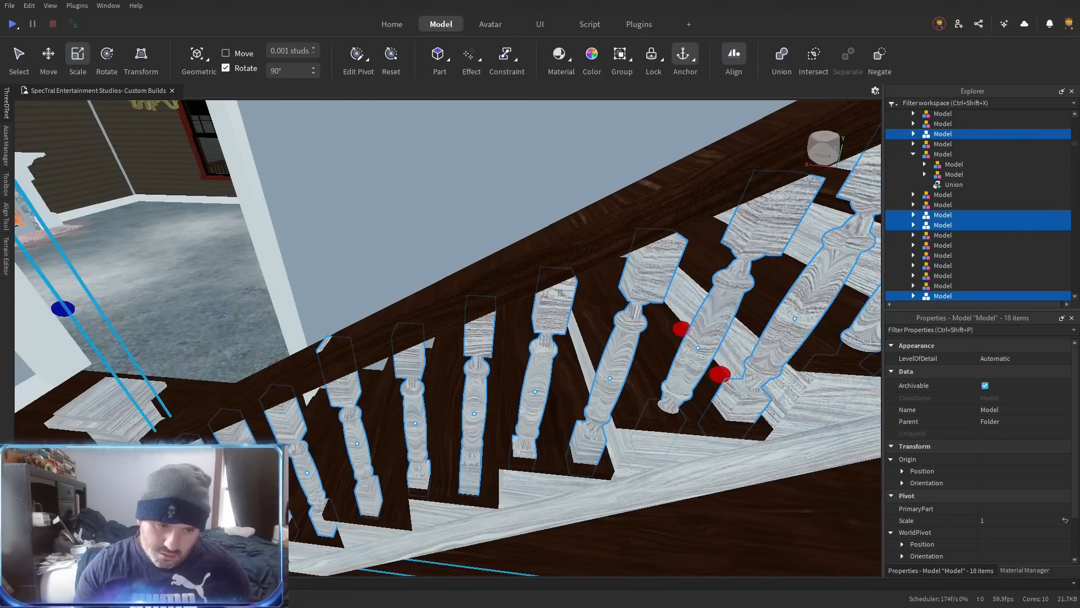
Add the last two balusters near the upper landing to the selection and group all the selected balusters into a new folder.
key(s)
key(d)
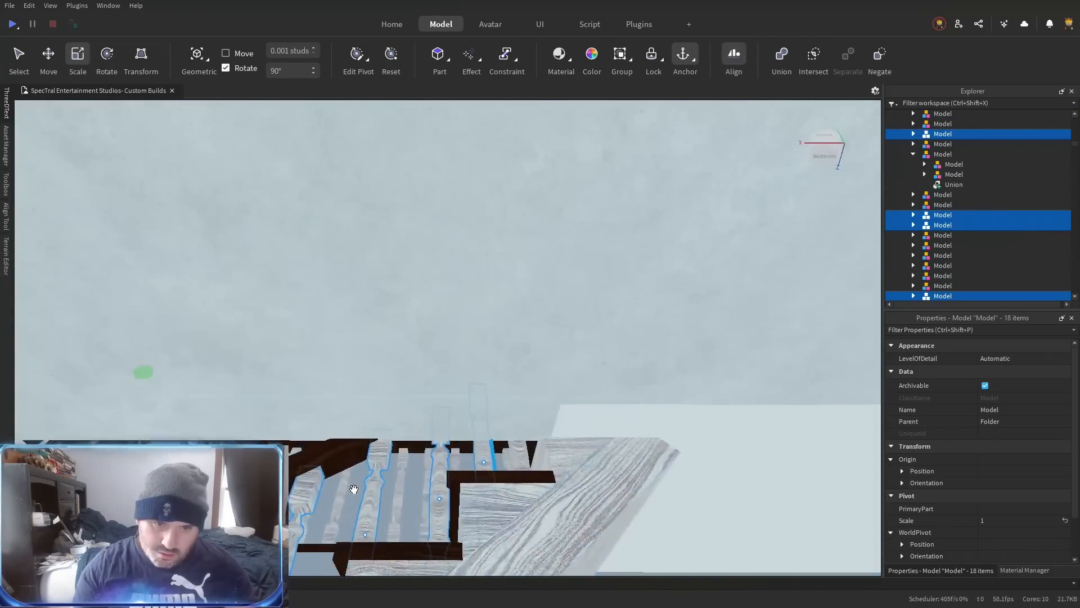
key(w)
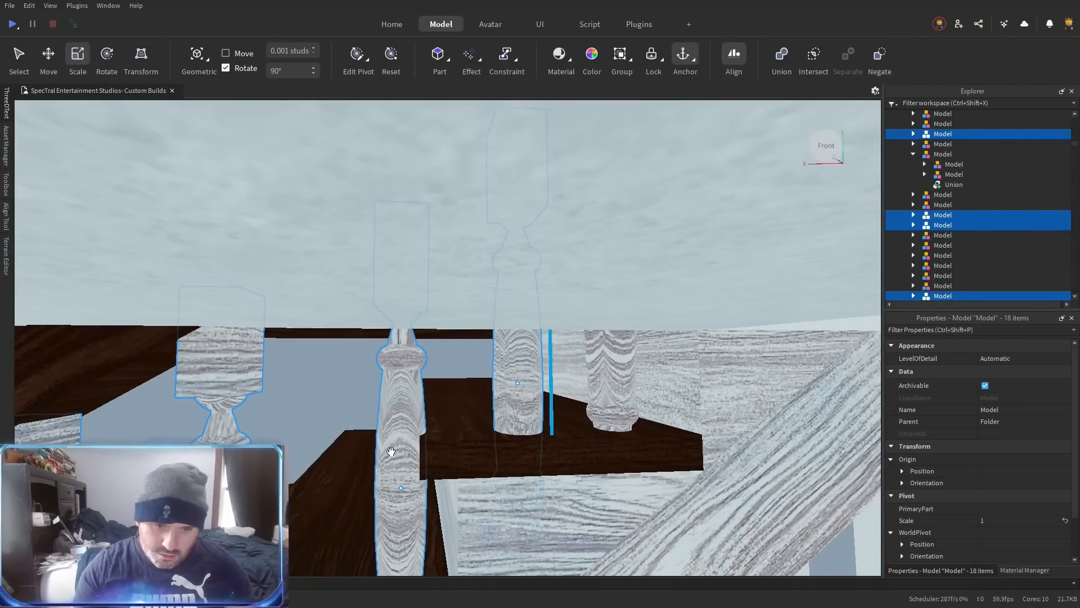
key(s)
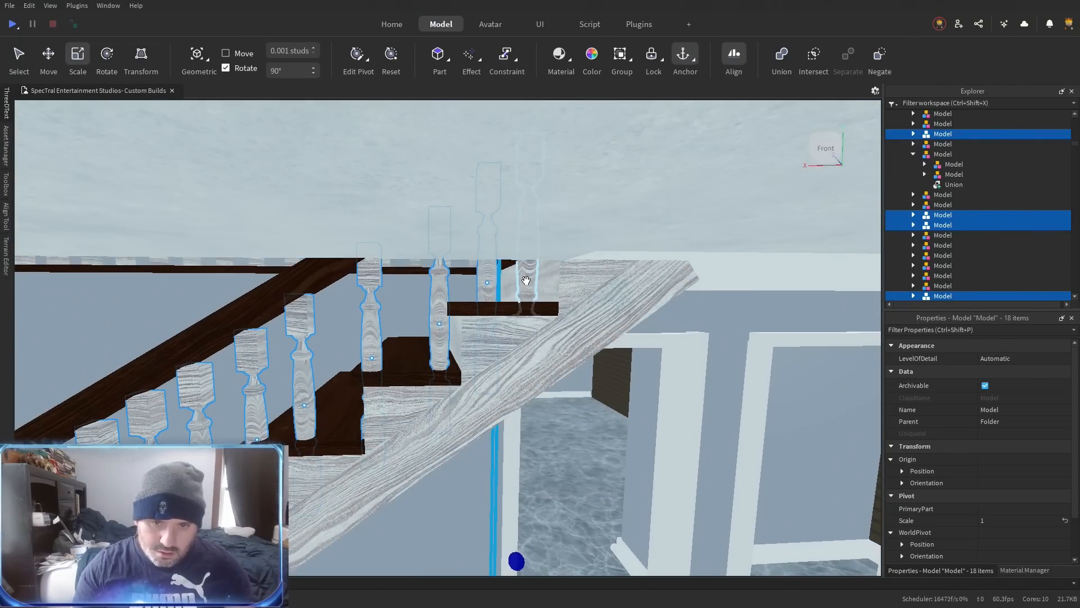
ctrl+click(526, 280)
key(q)
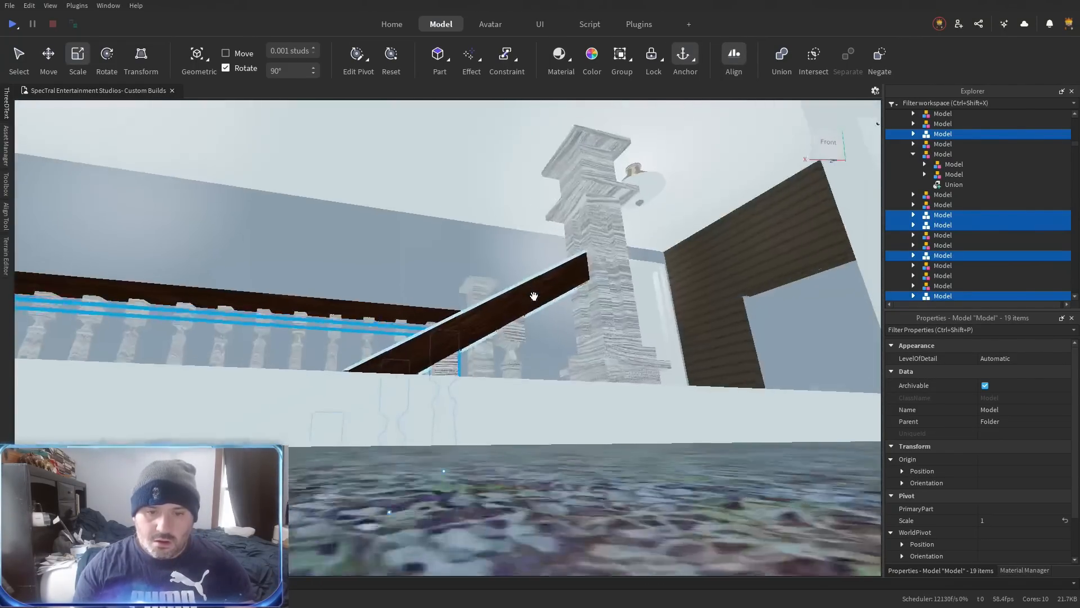
key(w)
ctrl+click(426, 327)
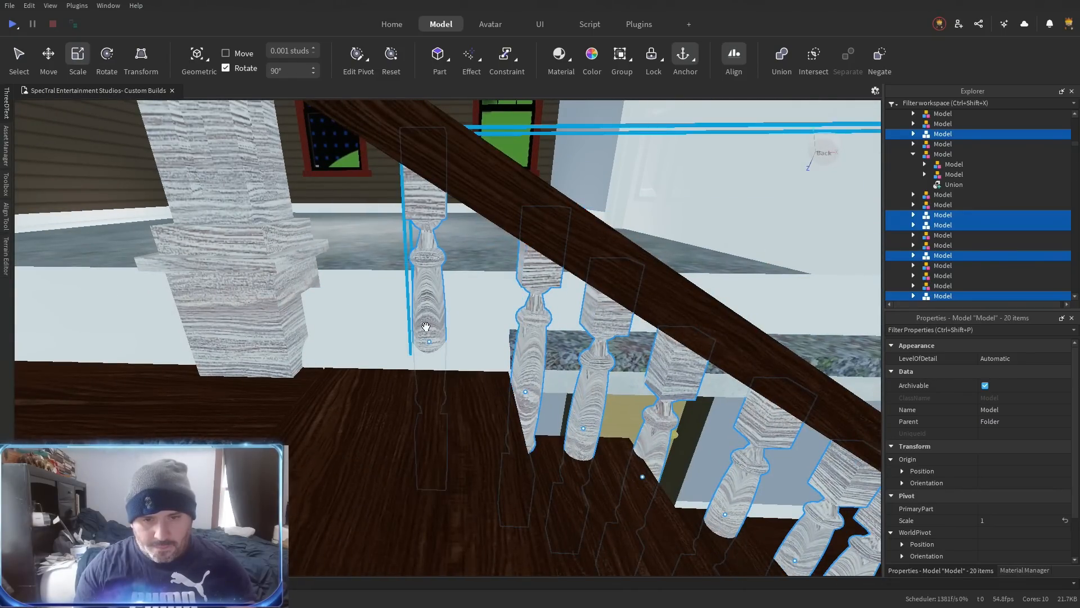
key(s)
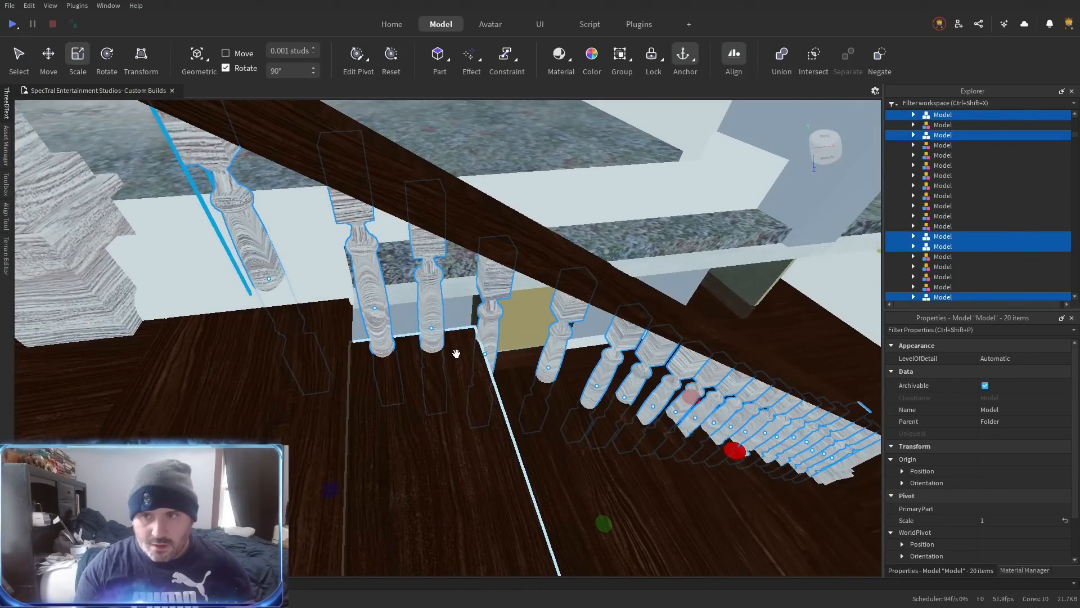
key(ctrl+alt+g)
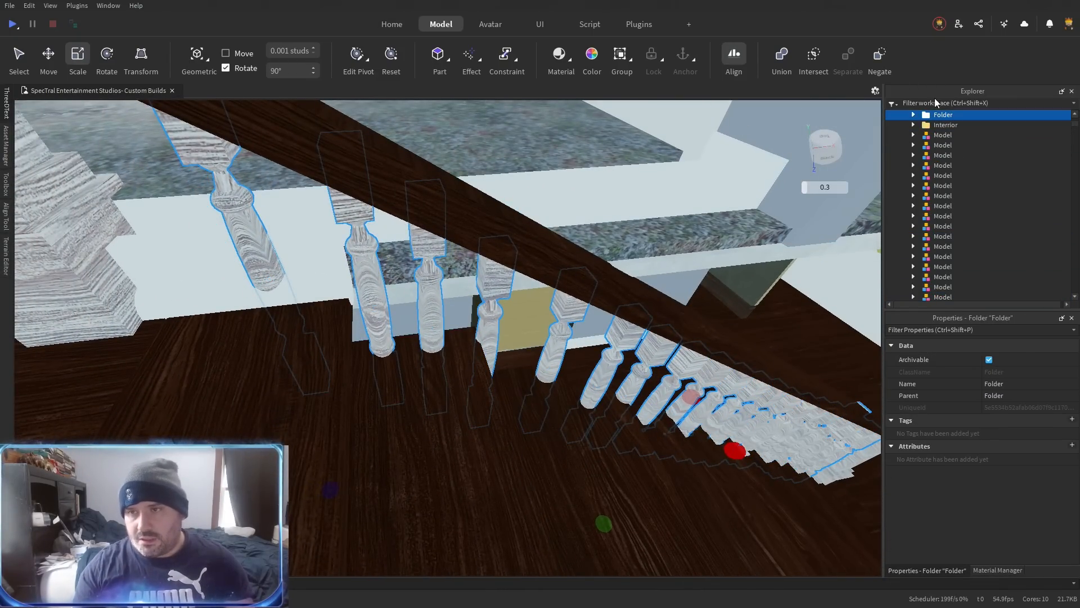
Union all eight parts inside the first baluster model of the new folder.
click(913, 116)
click(924, 125)
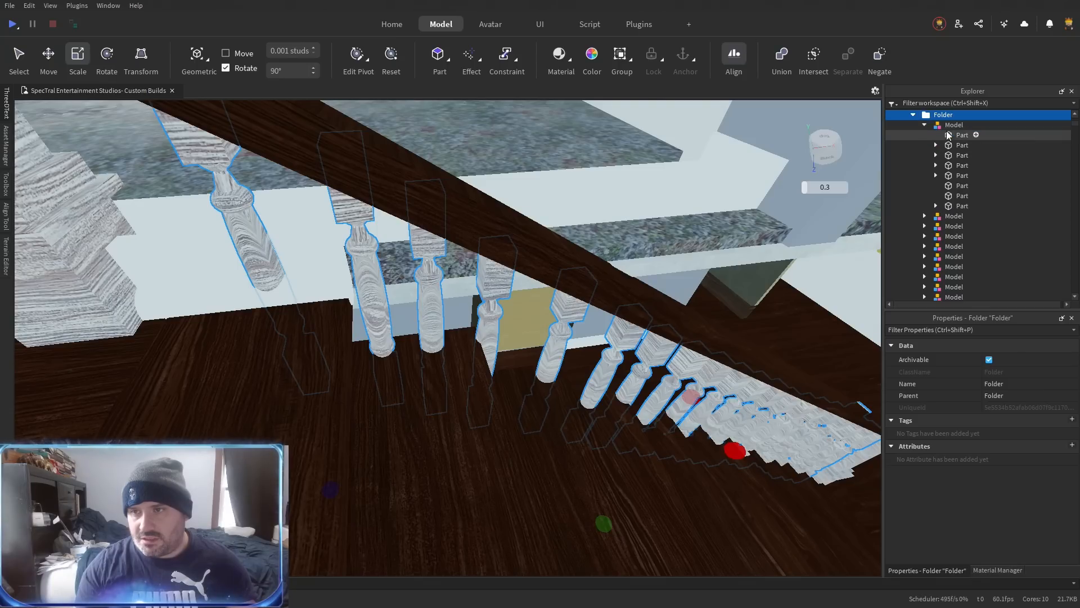
click(956, 135)
shift+click(950, 206)
key(ctrl+shift+g)
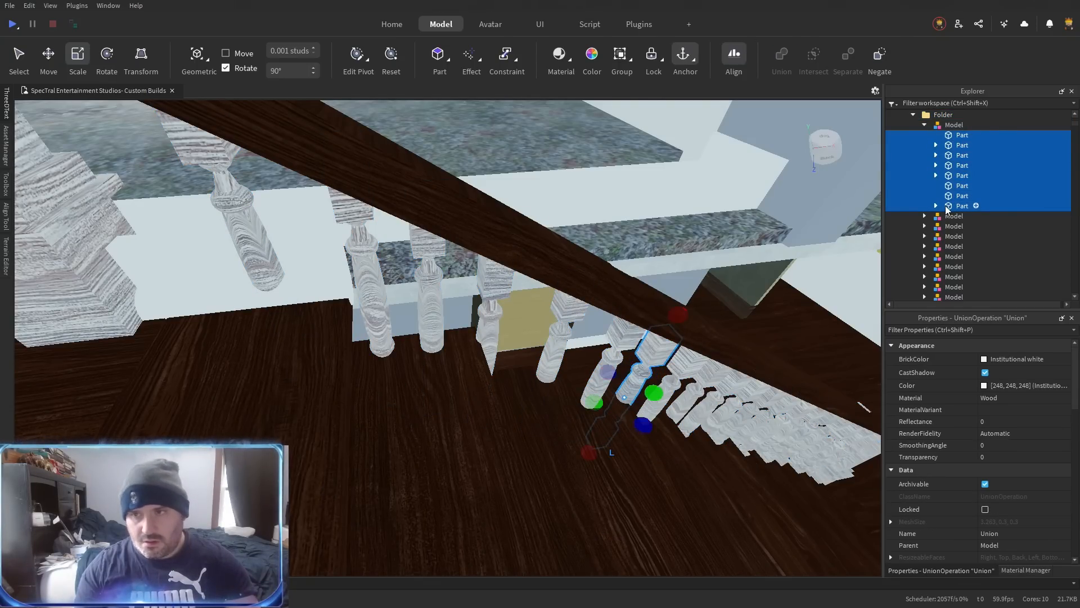
Export the baluster union as an OBJ file named spindal in the Downloads folder.
key(ctrl+shift+e)
text(sipd)
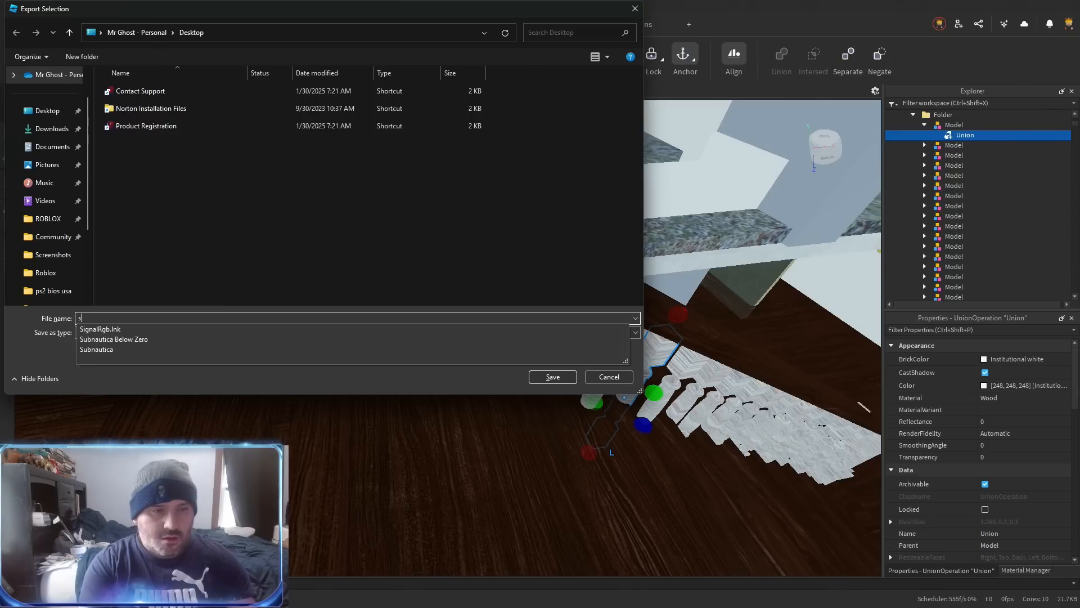
key(BackSpace)
key(BackSpace)
key(BackSpace)
text(pindal)
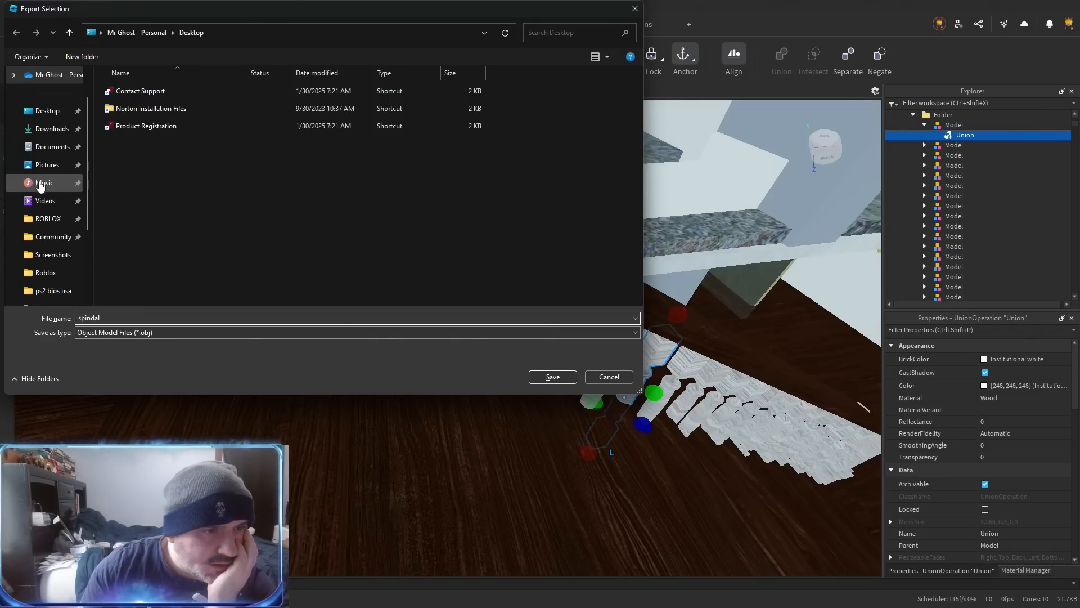
scroll(61, 132, up, 2)
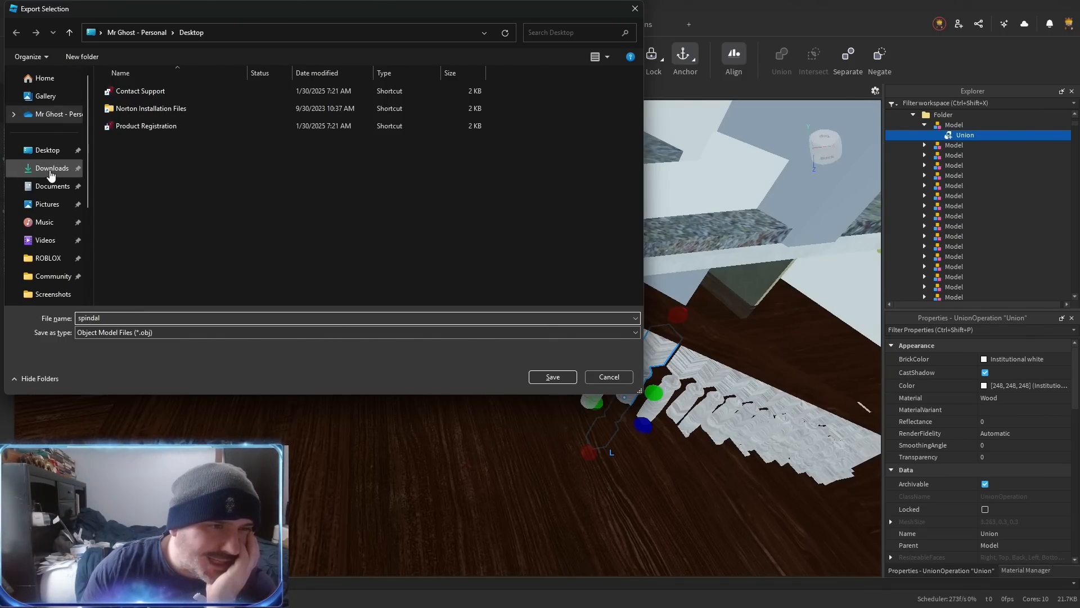
click(51, 169)
click(549, 376)
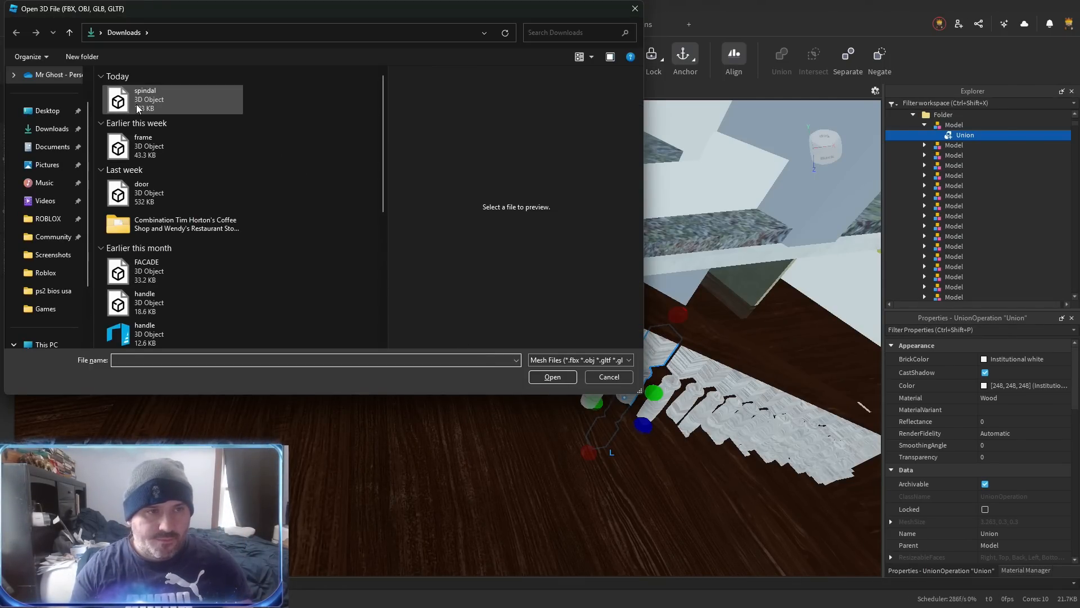
Load spindal.obj into the import preview, check its polygon count under the file geometry, and close the preview without importing.
click(168, 99)
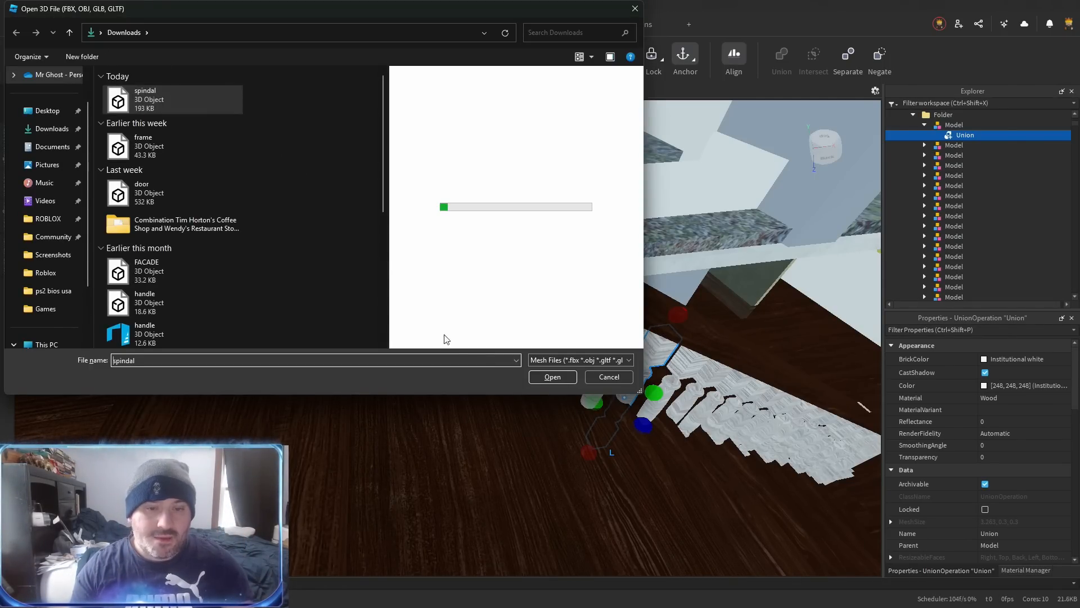
click(550, 375)
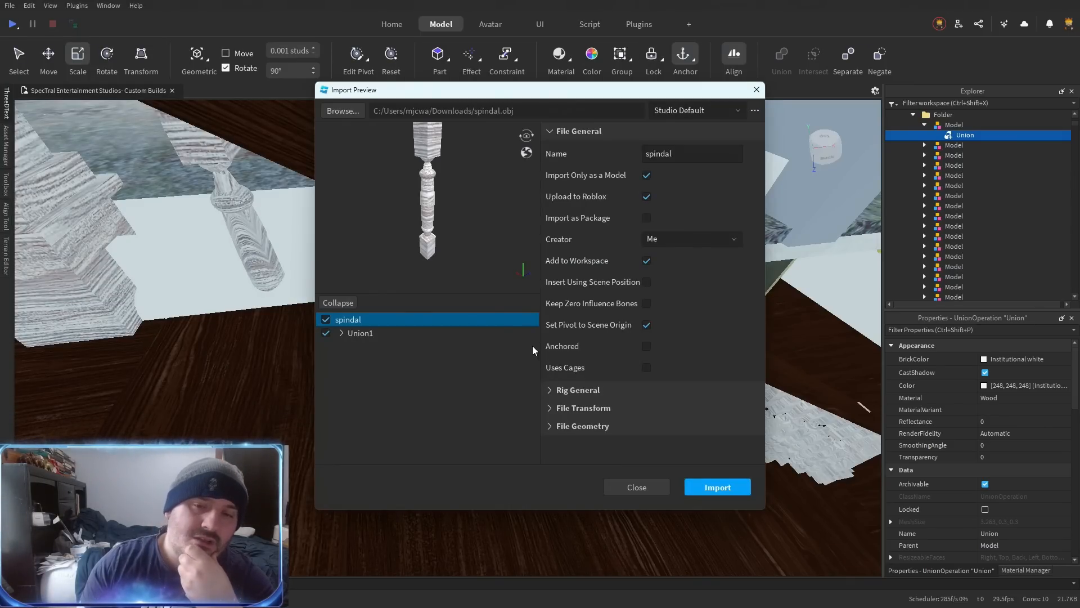
scroll(598, 426, down, 2)
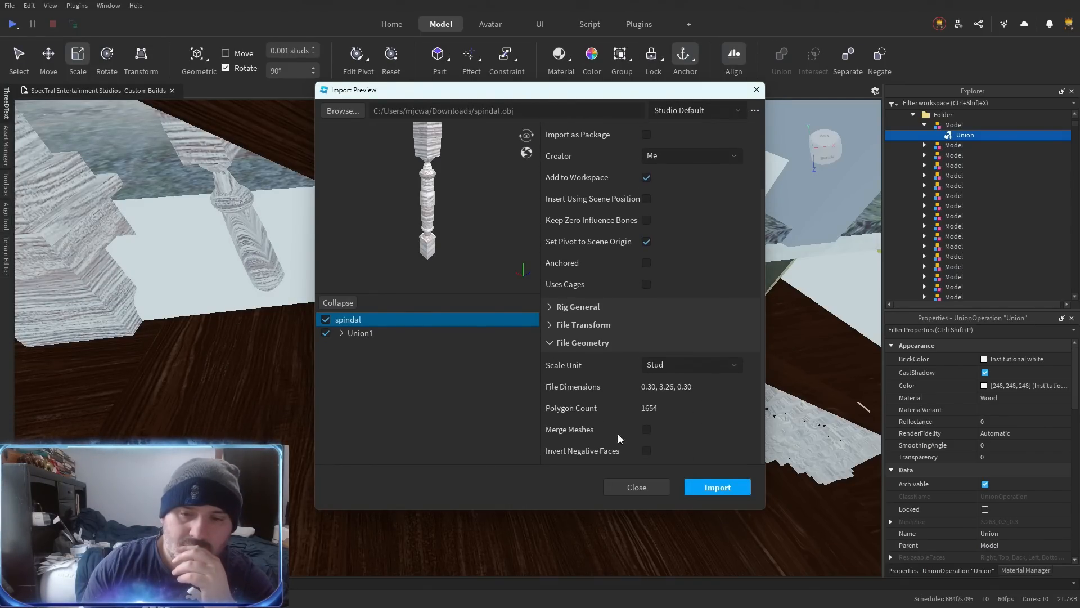
click(637, 487)
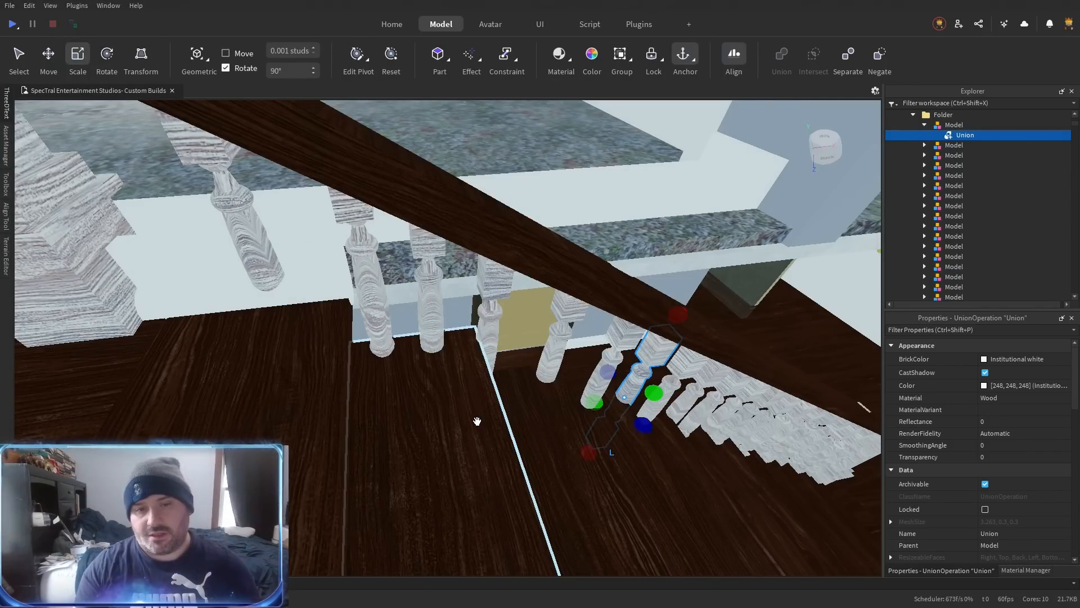
Inspect the staircase from the entry floor up to the baluster that was turned into a union.
right_click(477, 420)
key(w)
key(w)
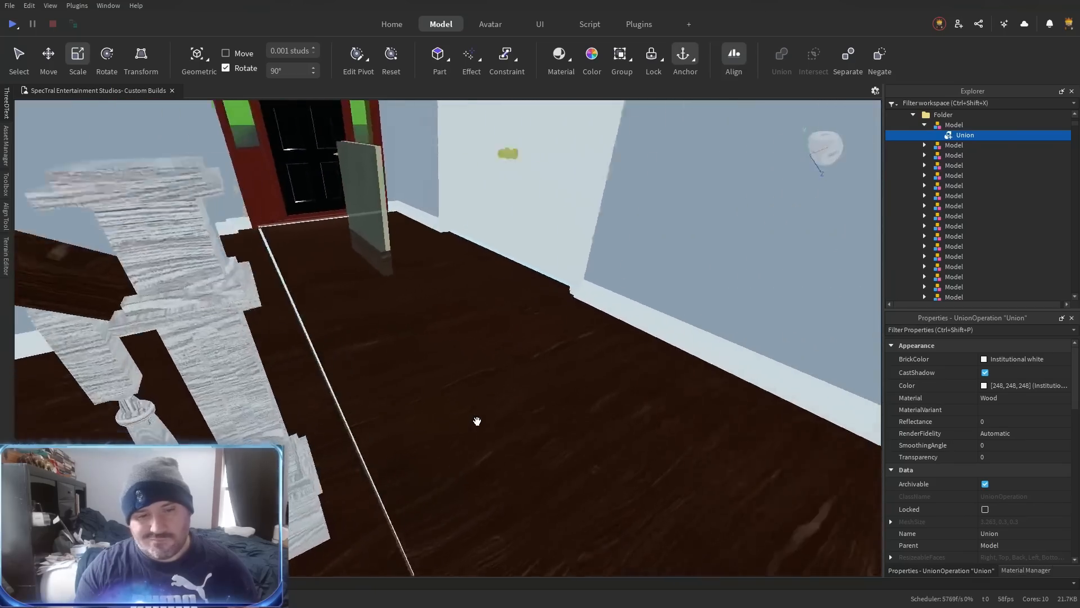
key(d)
key(s)
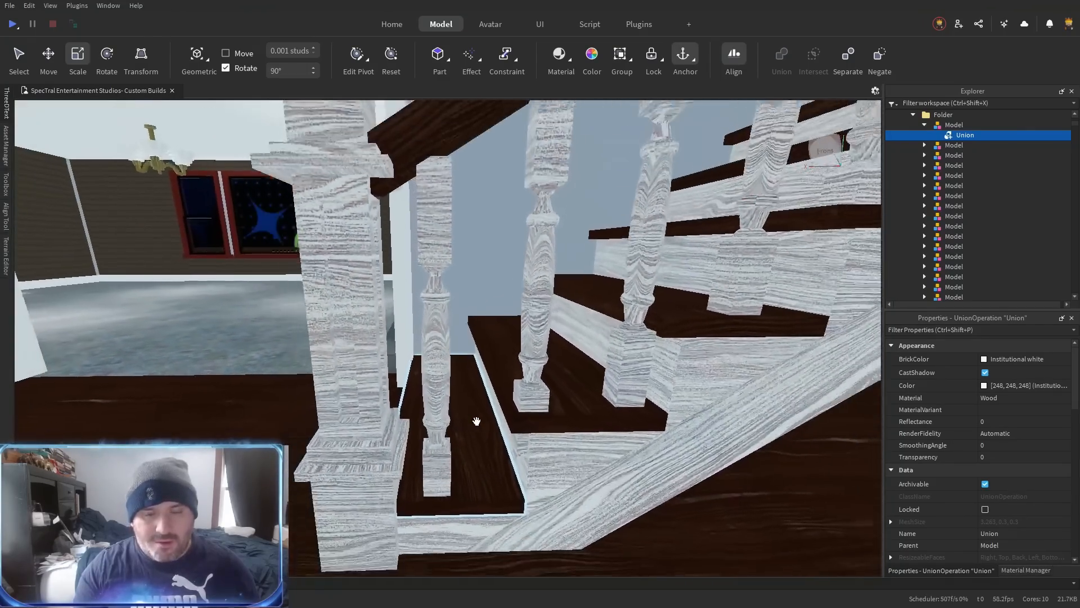
right_click(480, 414)
key(w)
key(f)
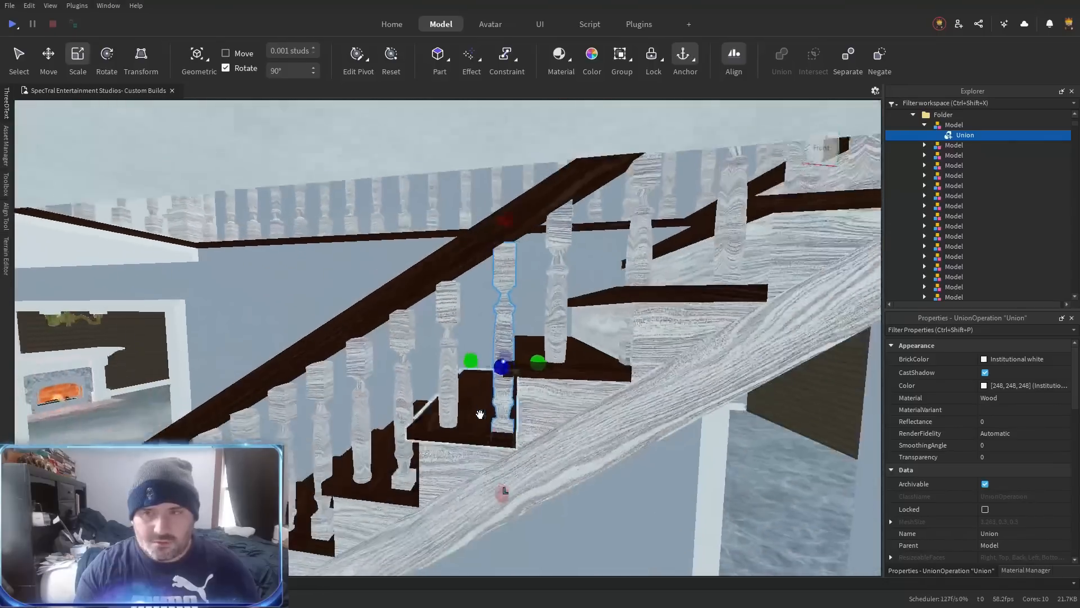
Move the nested part in the second baluster model directly under that model and union all of the model's parts.
click(924, 125)
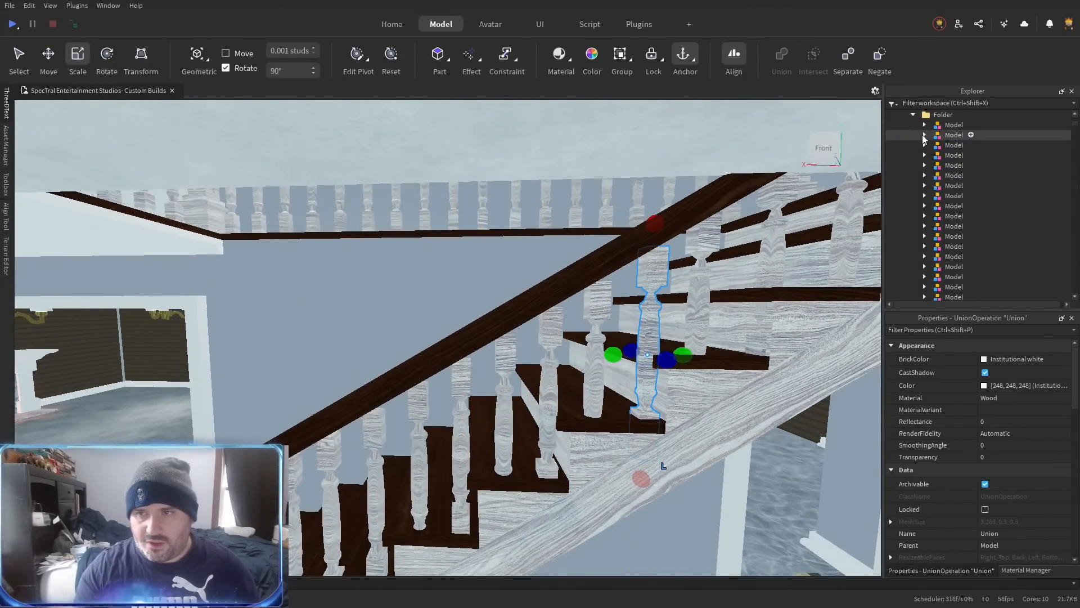
click(924, 135)
click(936, 145)
click(973, 165)
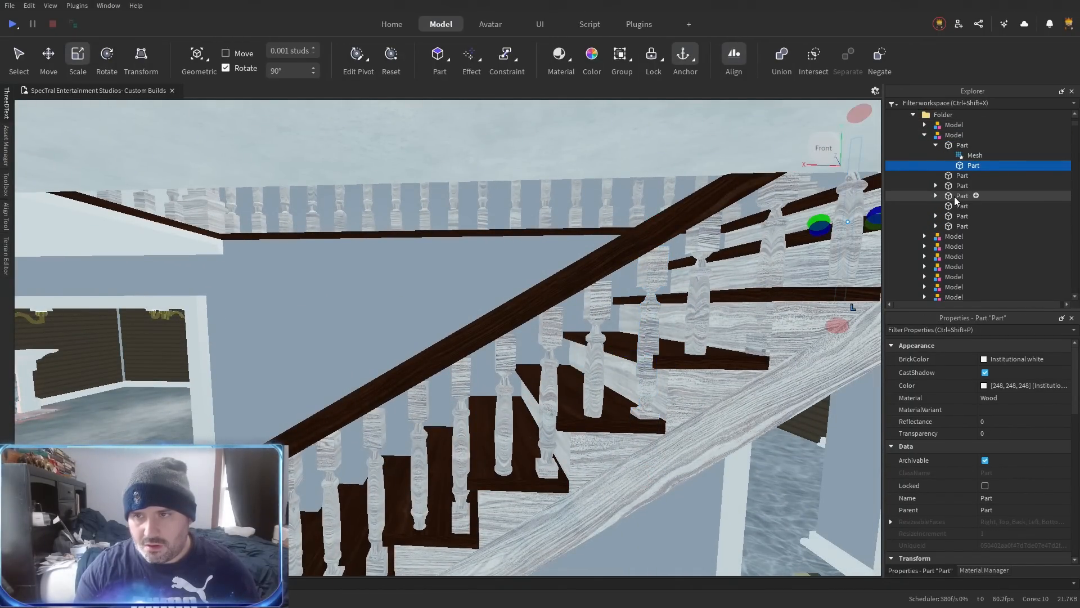
drag(950, 166, 945, 137)
click(945, 137)
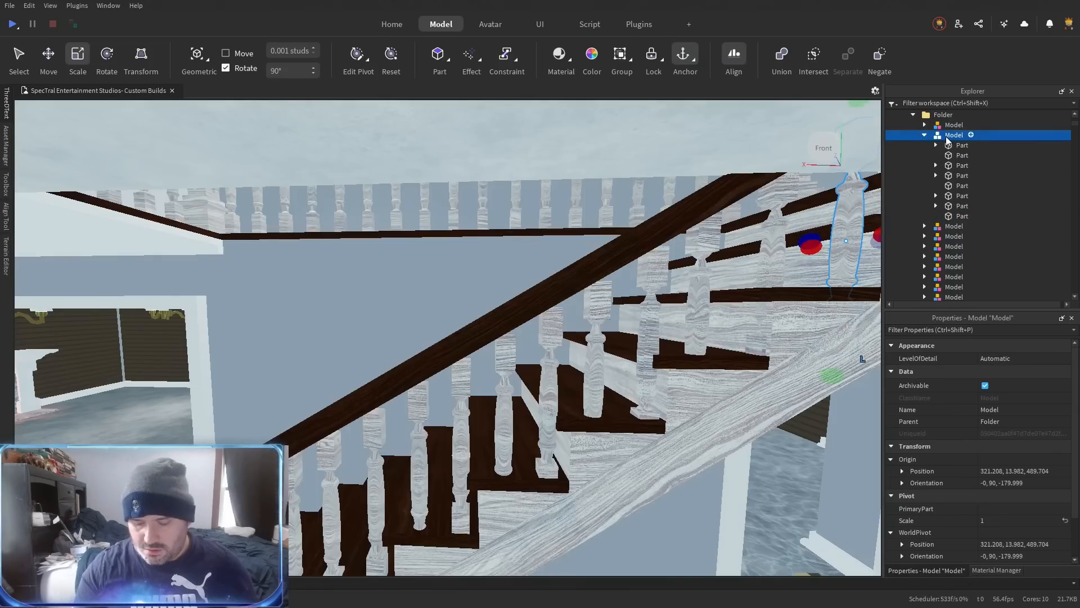
key(ctrl+alt+c)
key(ctrl+shift+g)
click(924, 135)
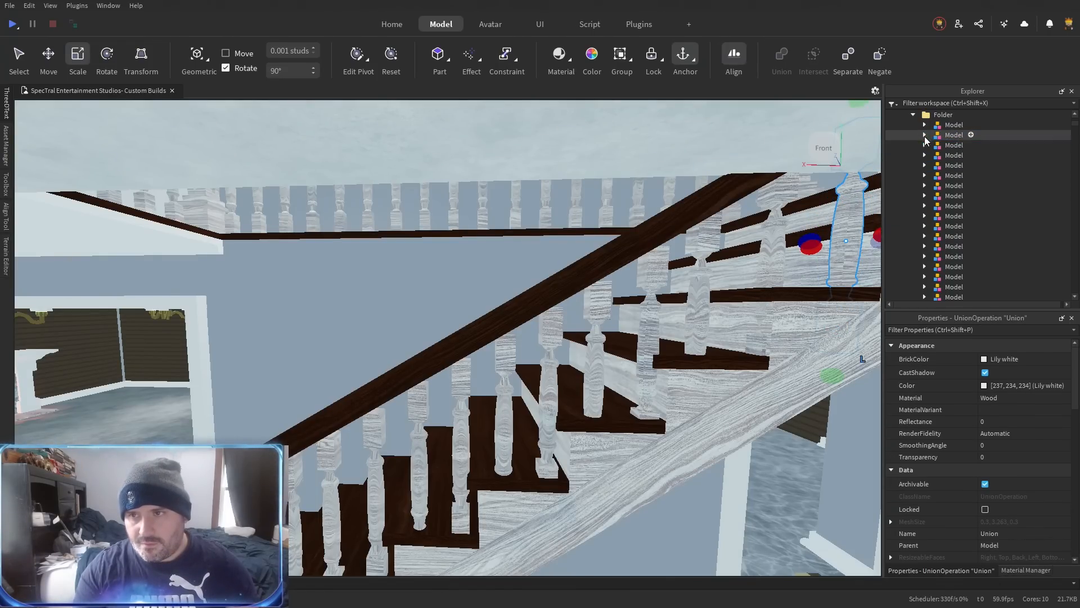
Union the parts of the third baluster model, and do the same separately for the fourth one.
click(924, 145)
click(957, 145)
key(ctrl+alt+c)
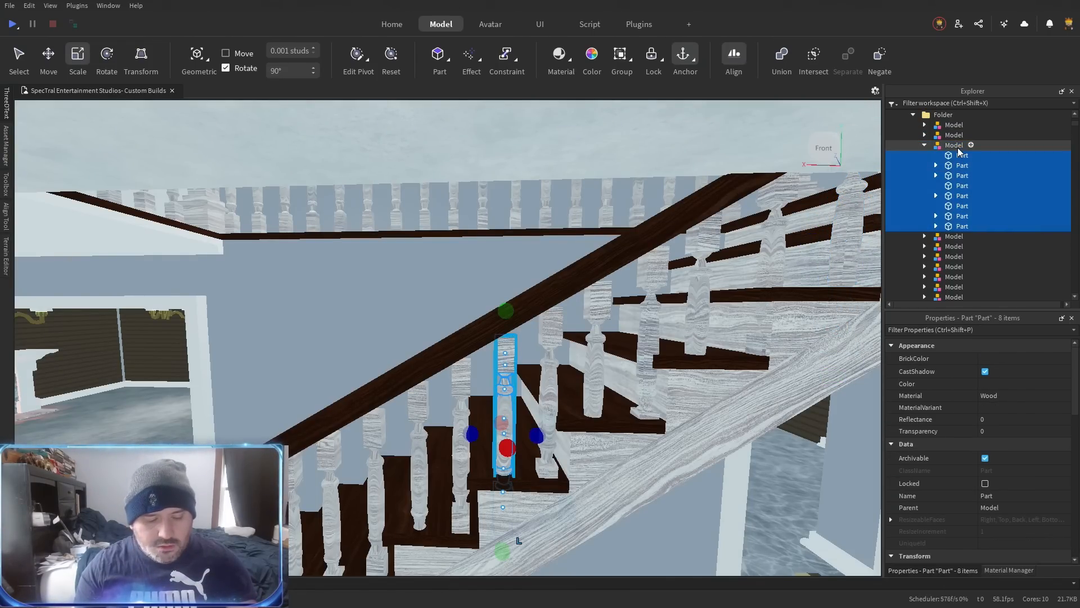
key(ctrl+shift+g)
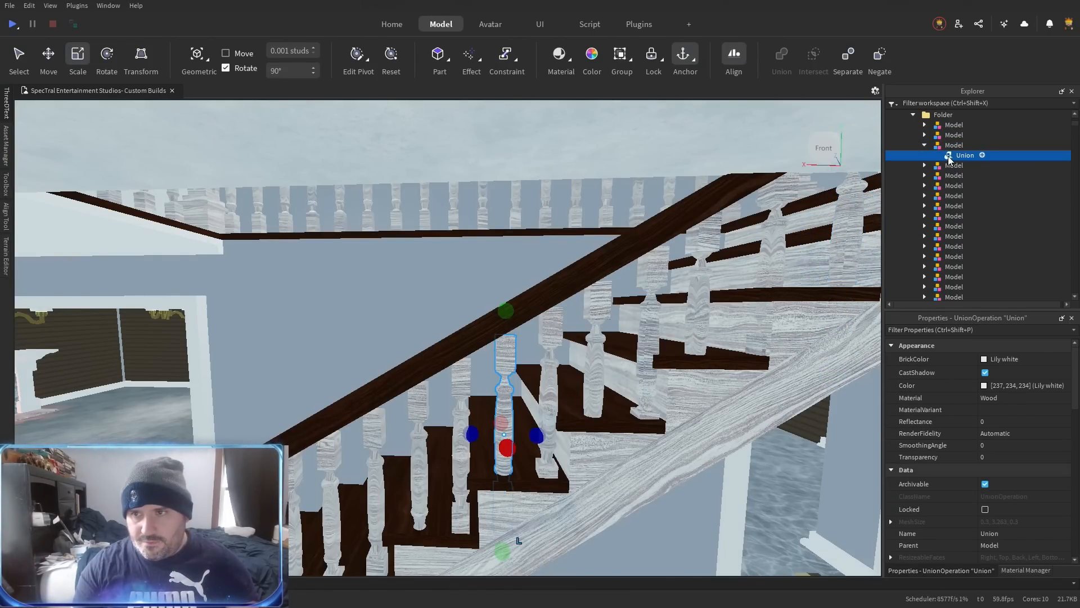
click(925, 166)
click(953, 166)
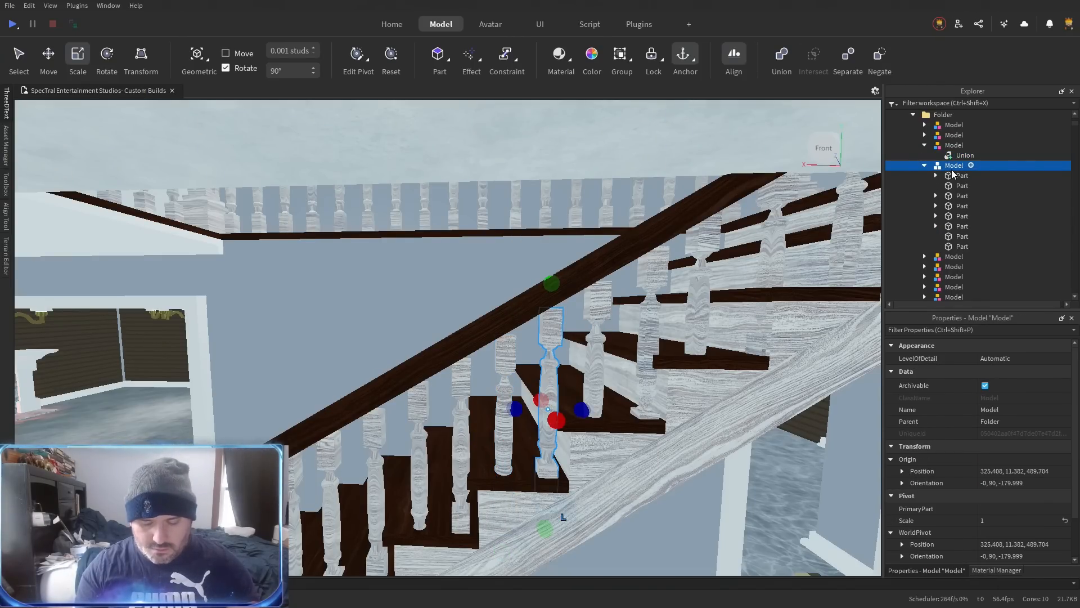
key(ctrl+alt+c)
key(ctrl+shift+g)
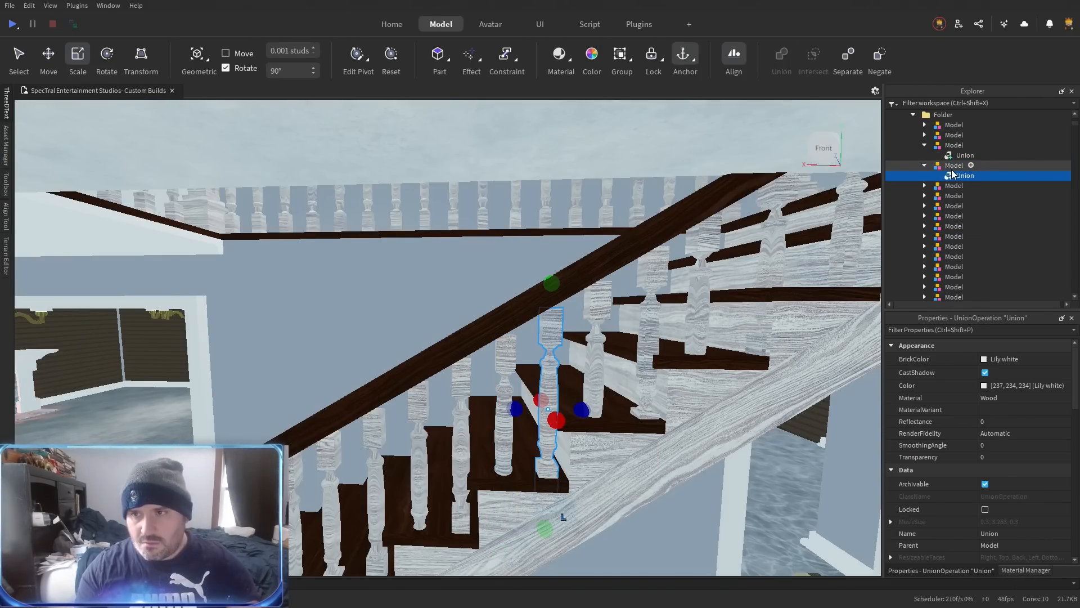
Union the parts of the fifth baluster model in the stair baluster folder.
click(958, 197)
click(960, 191)
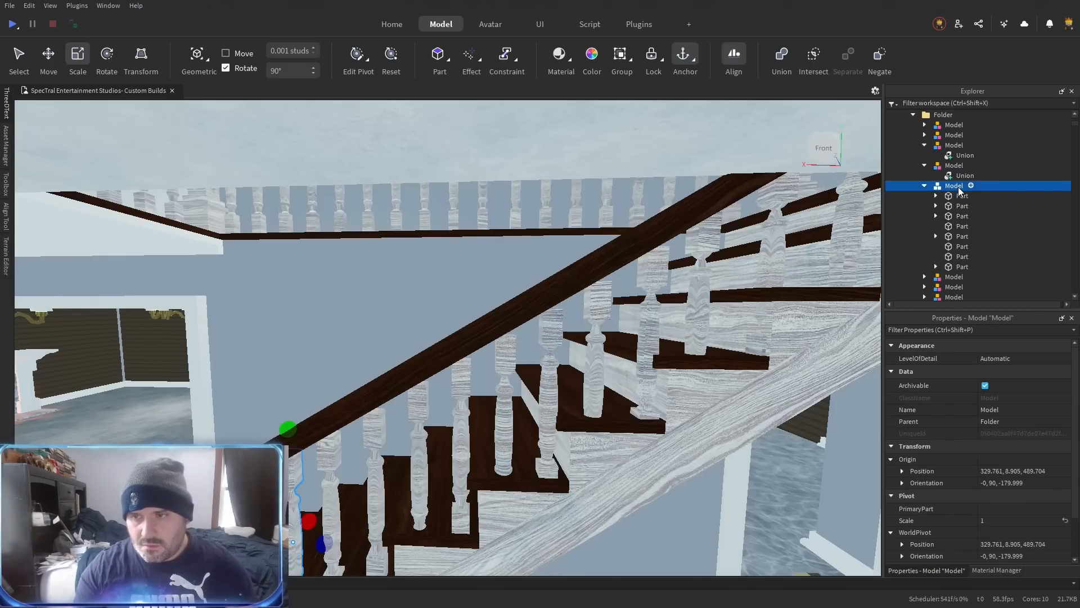
key(ctrl+d)
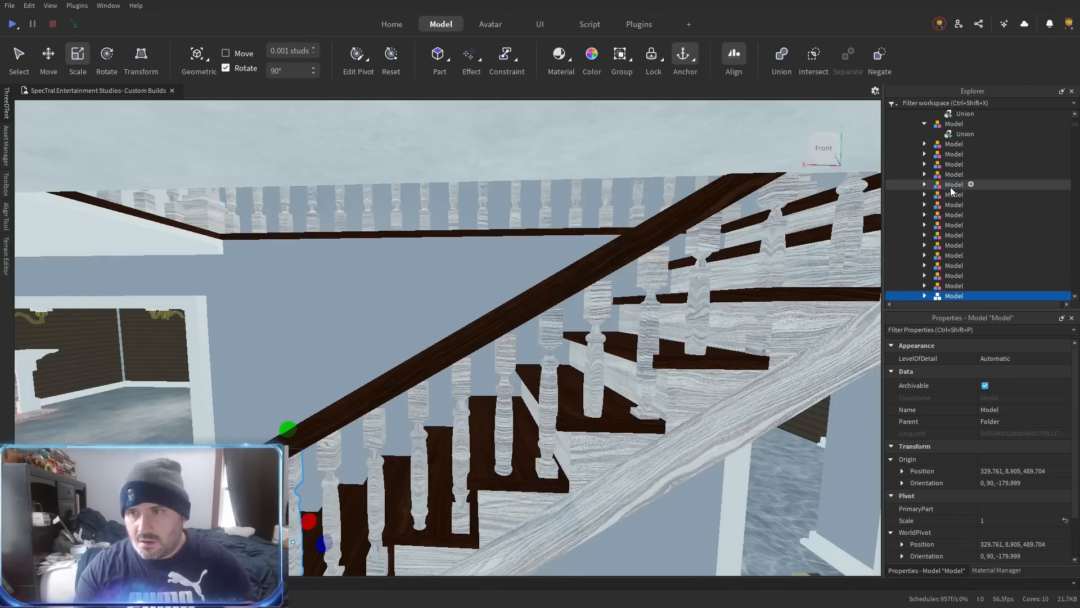
key(ctrl+d)
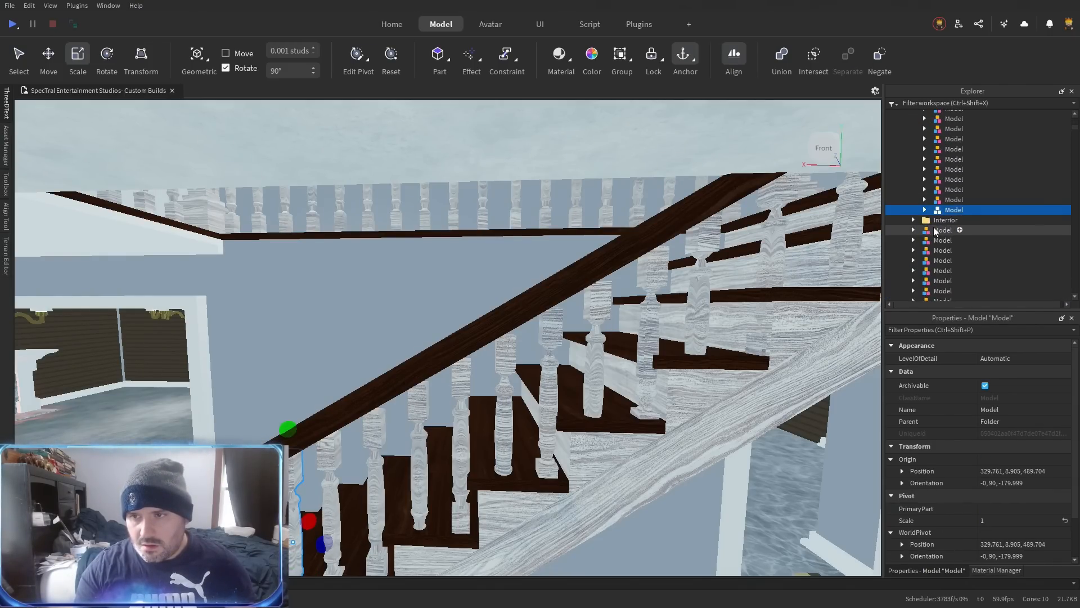
key(ctrl+u)
key(ctrl+shift+g)
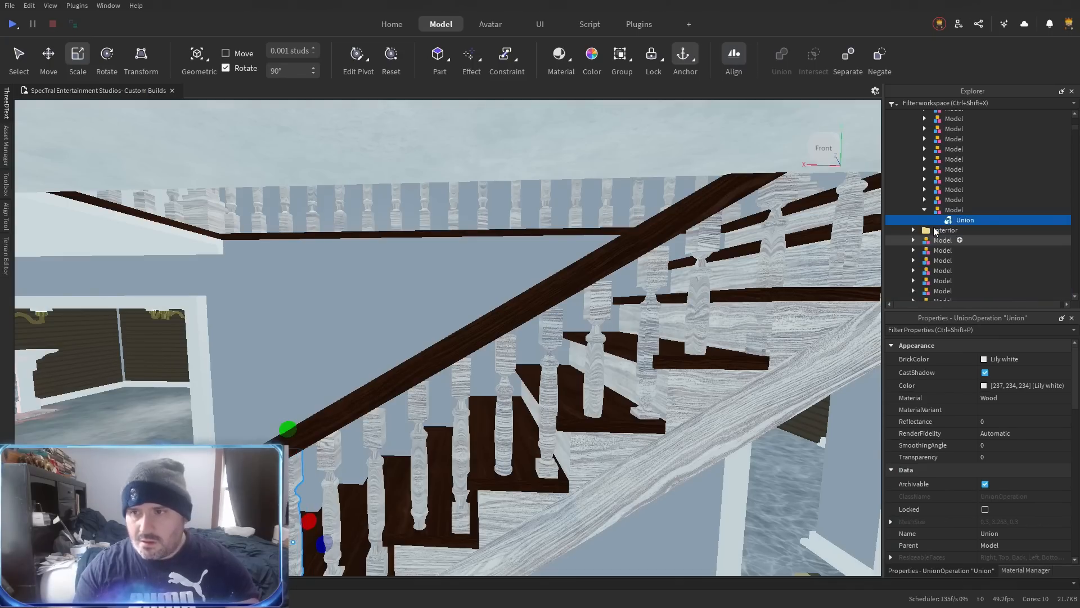
Combine the two unions and two parts of the second-to-last baluster model in the folder into a single union.
click(924, 200)
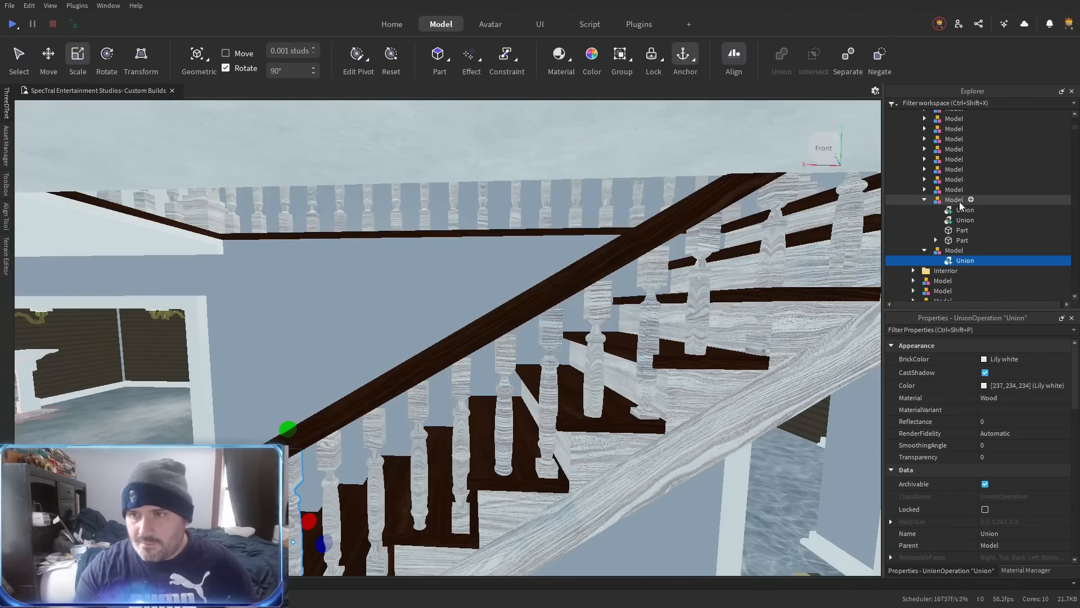
click(958, 200)
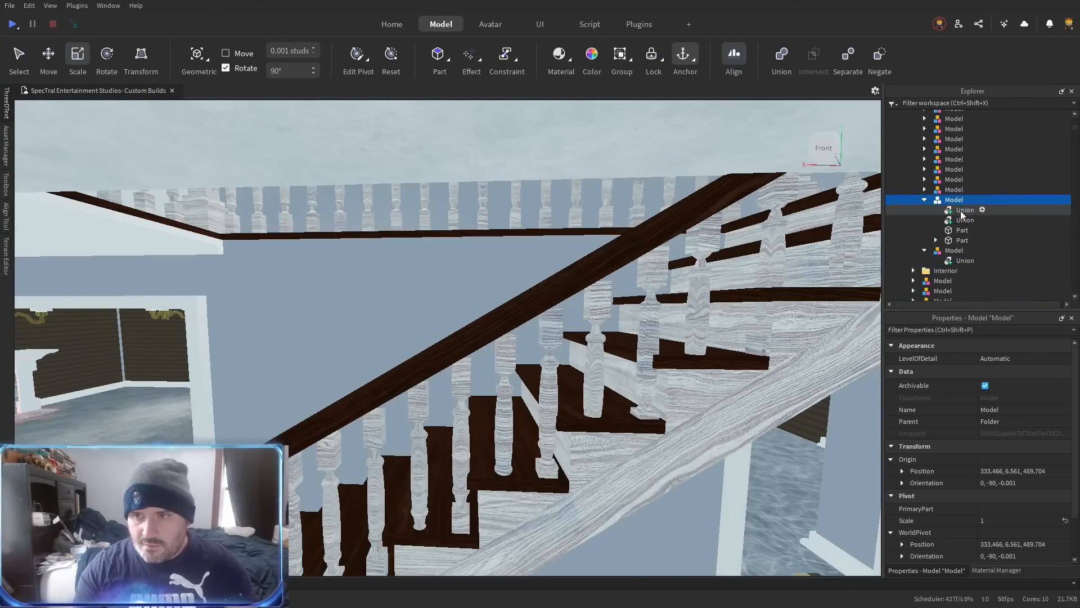
key(f)
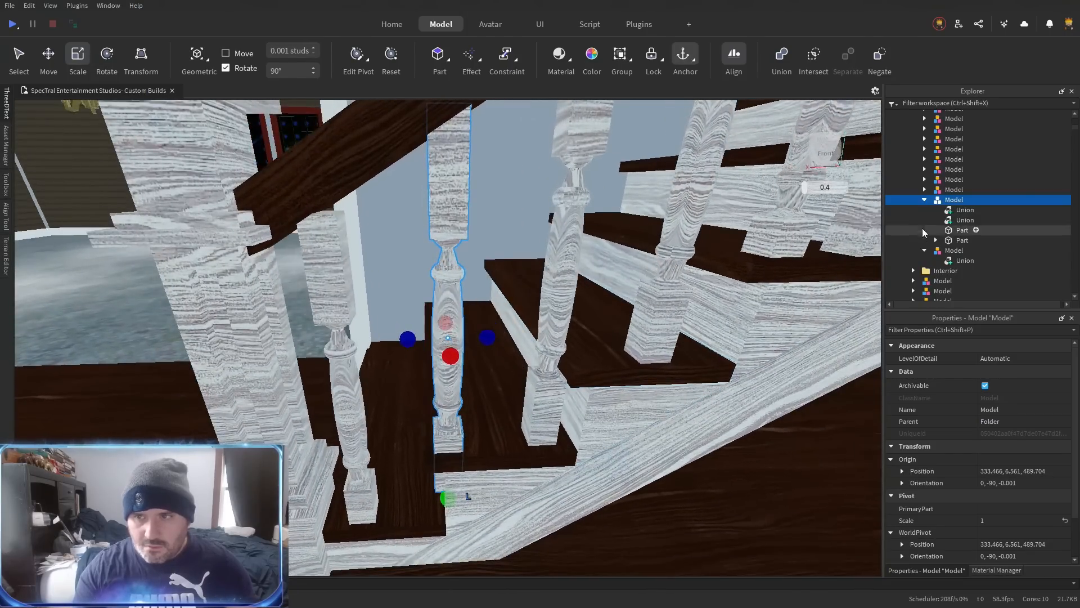
click(960, 220)
click(960, 210)
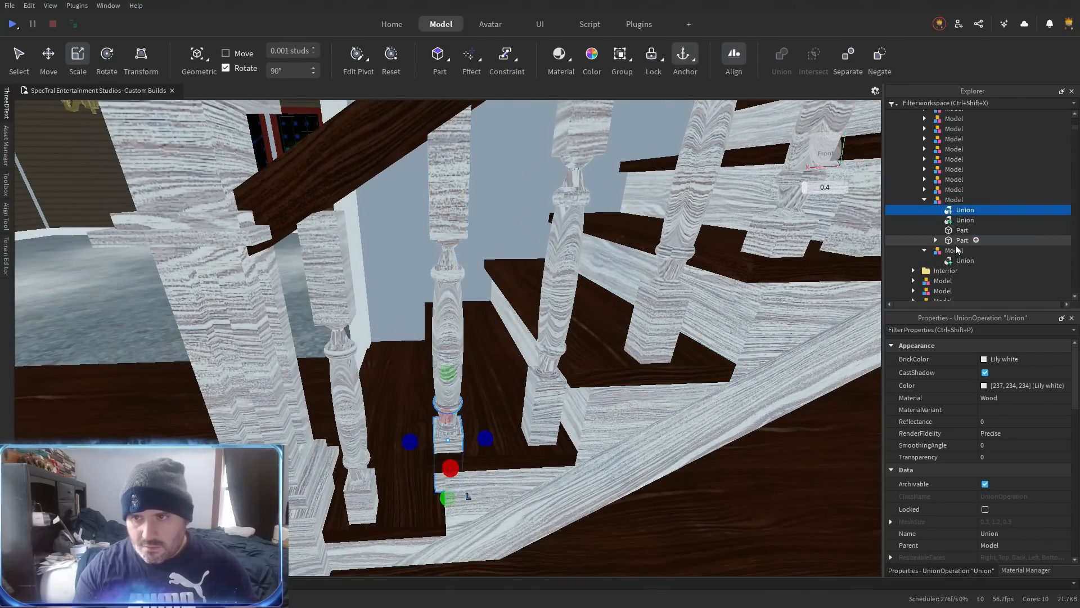
shift+click(958, 240)
key(ctrl+shift+g)
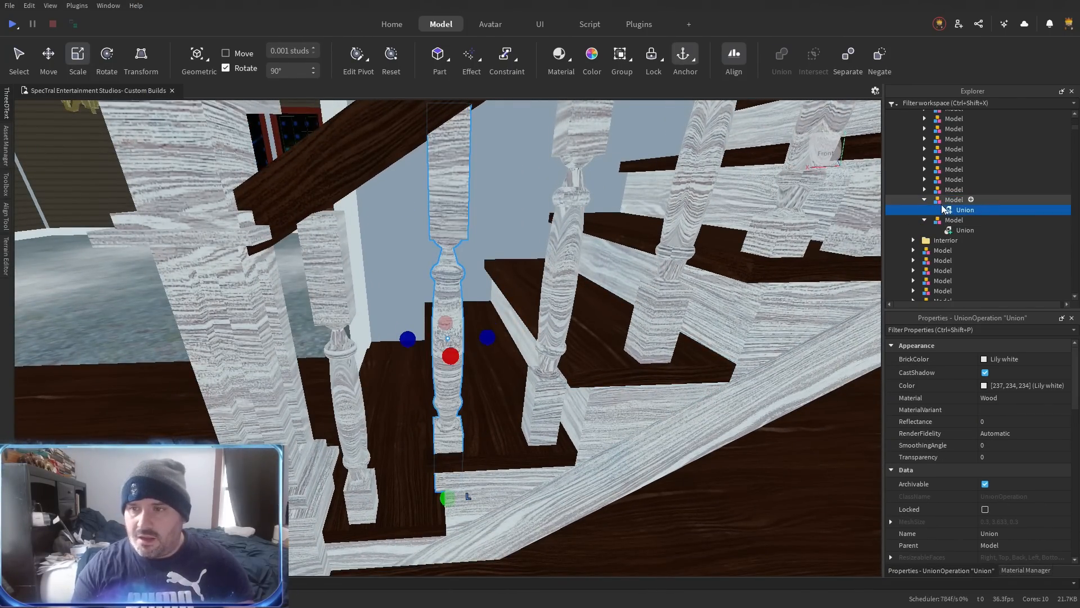
Union the parts of the third baluster model from the folder's end, and do the same separately for the fourth from the end.
click(924, 190)
click(955, 190)
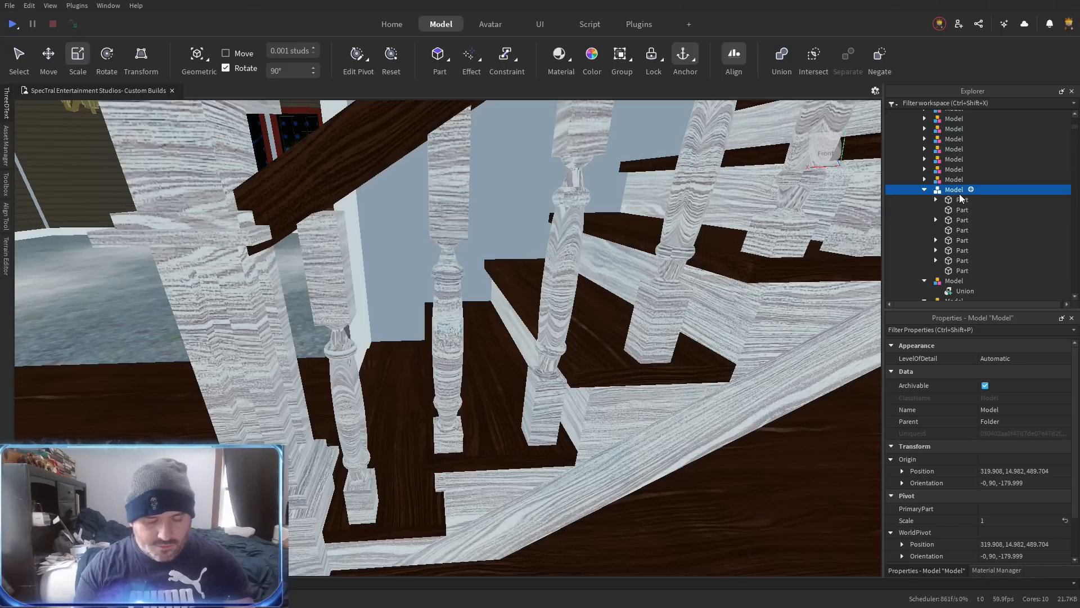
key(ctrl+shift+g)
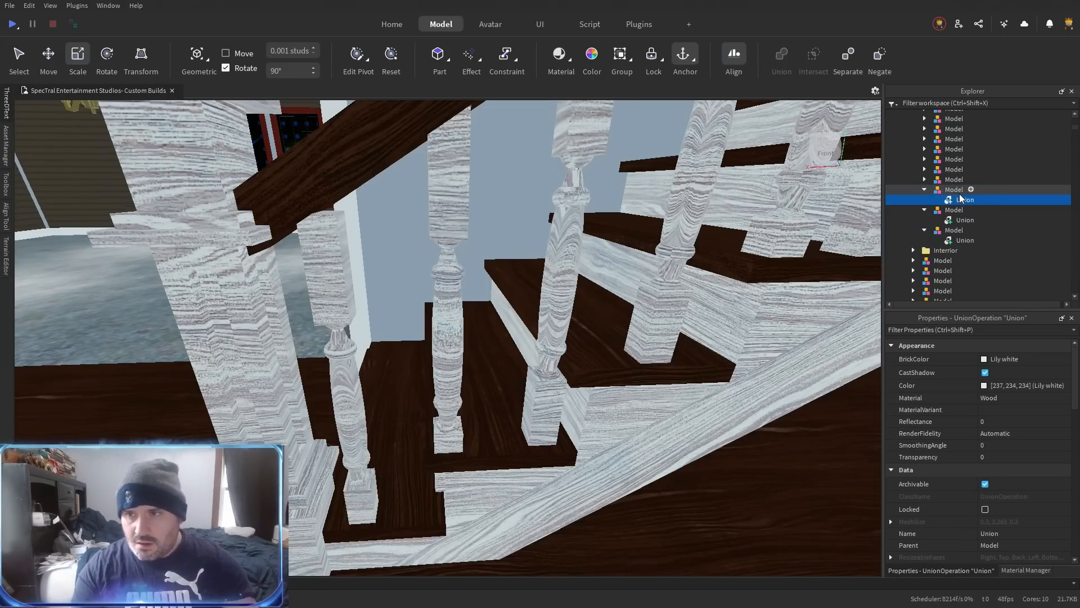
click(926, 180)
click(959, 182)
key(ctrl+shift+c)
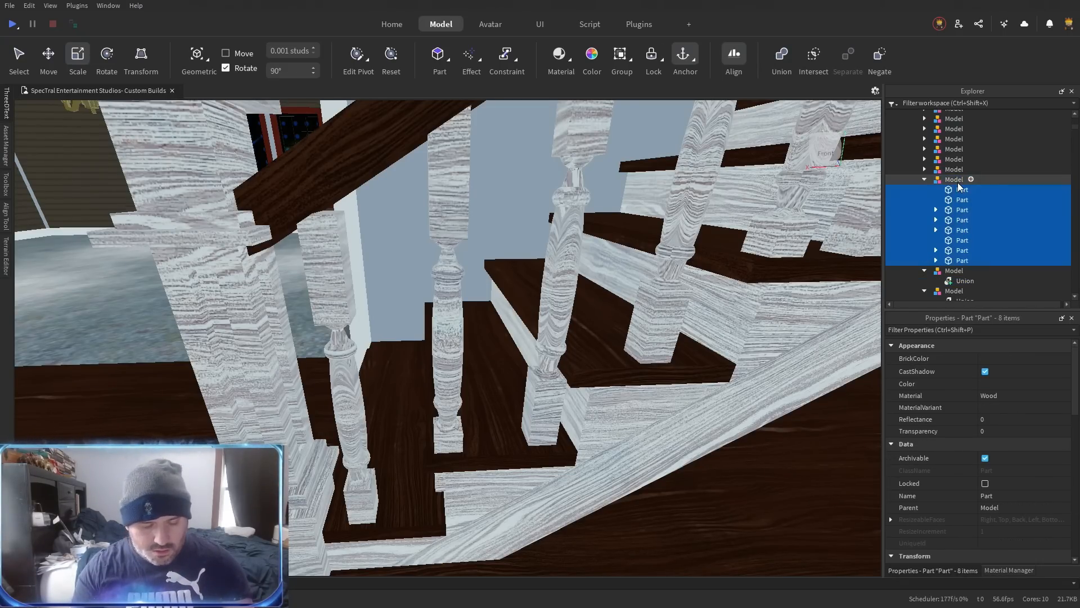
key(ctrl+shift+g)
Combine the unions and parts of the fifth and sixth baluster models from the folder's end into one union per model.
click(925, 170)
click(952, 171)
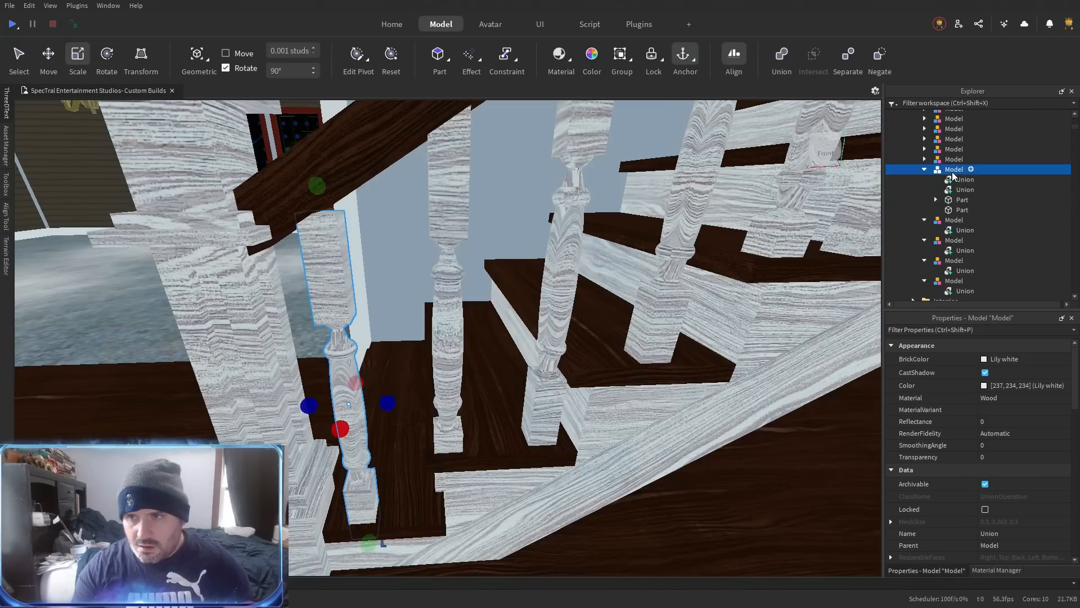
key(ctrl+shift+c)
key(ctrl+shift+g)
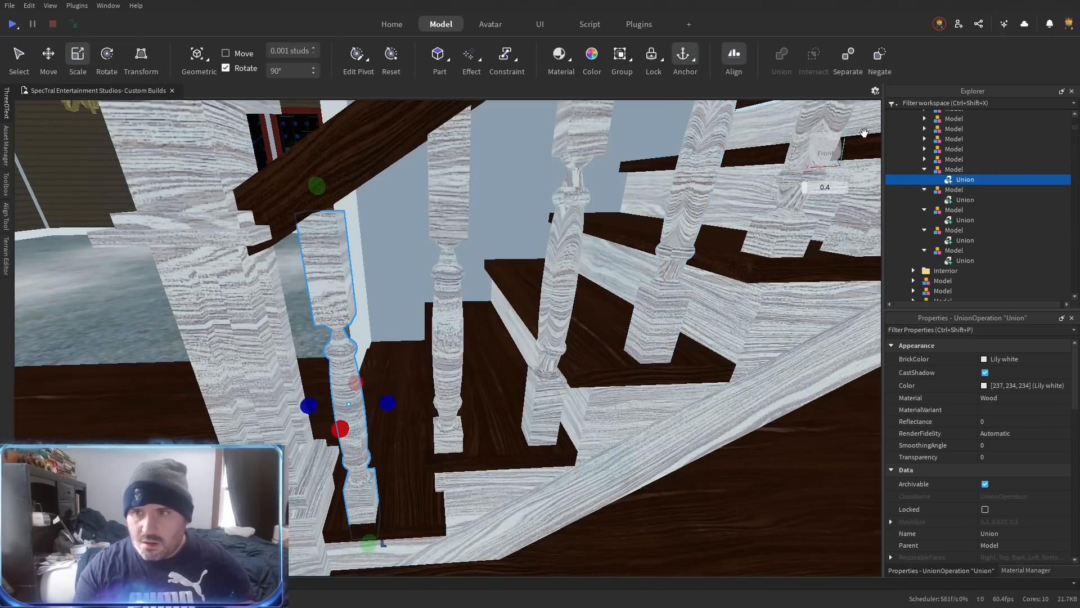
click(924, 159)
click(947, 161)
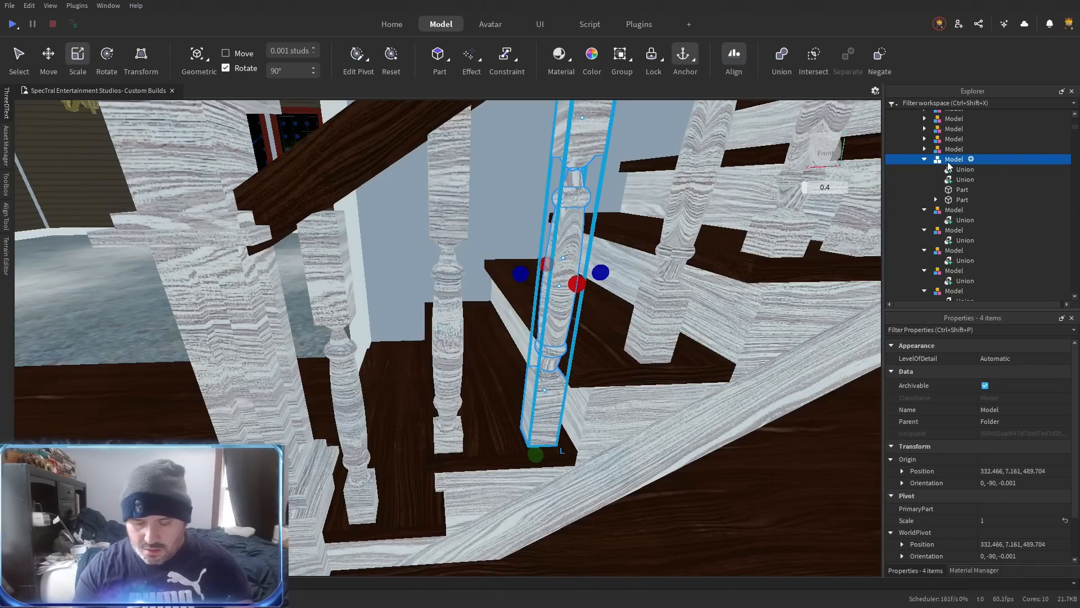
key(ctrl+shift+c)
key(ctrl+shift+g)
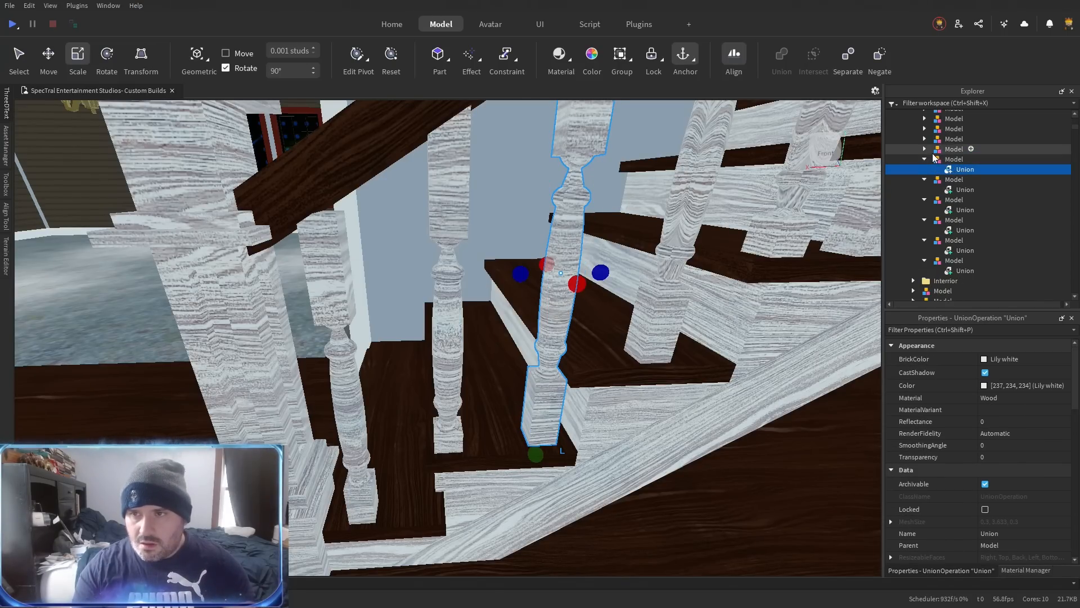
Union the contents of the seventh and eighth baluster models from the folder's end, one union per model.
click(960, 153)
key(ctrl+shift+c)
key(ctrl+shift+g)
click(924, 138)
click(942, 140)
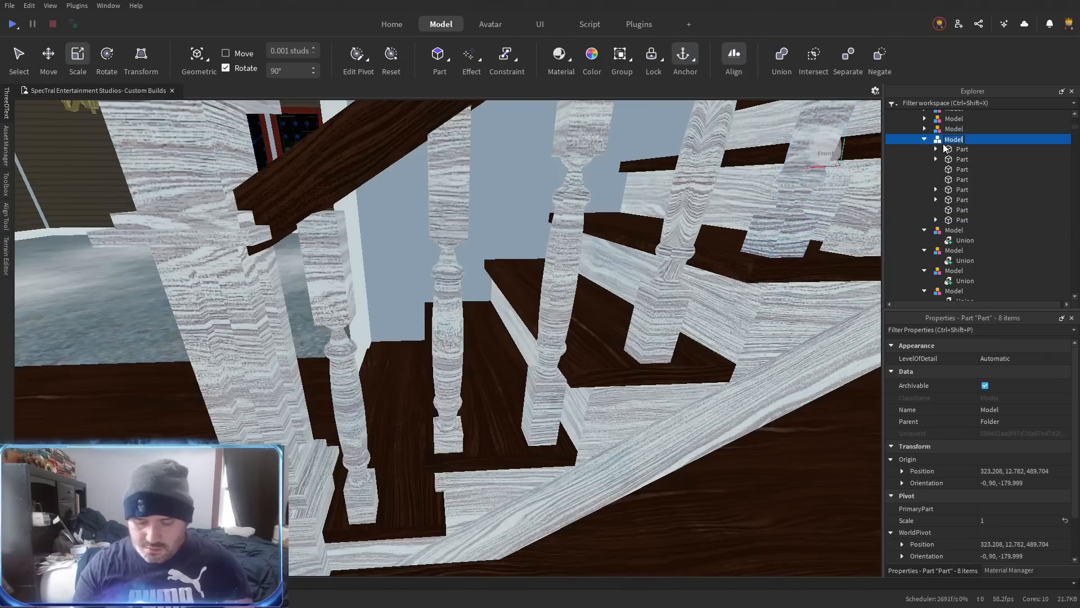
key(ctrl+shift+c)
key(ctrl+shift+g)
Union the parts of the ninth and tenth baluster models from the folder's end, each model separately.
click(925, 129)
click(945, 130)
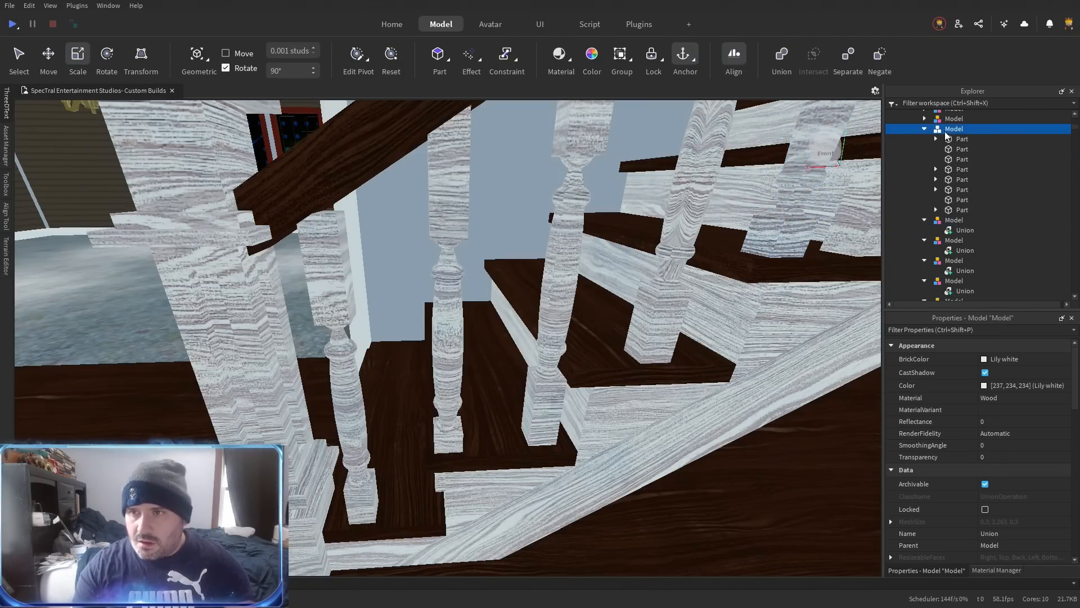
key(ctrl+shift+c)
key(ctrl+shift+g)
scroll(953, 126, up, 3)
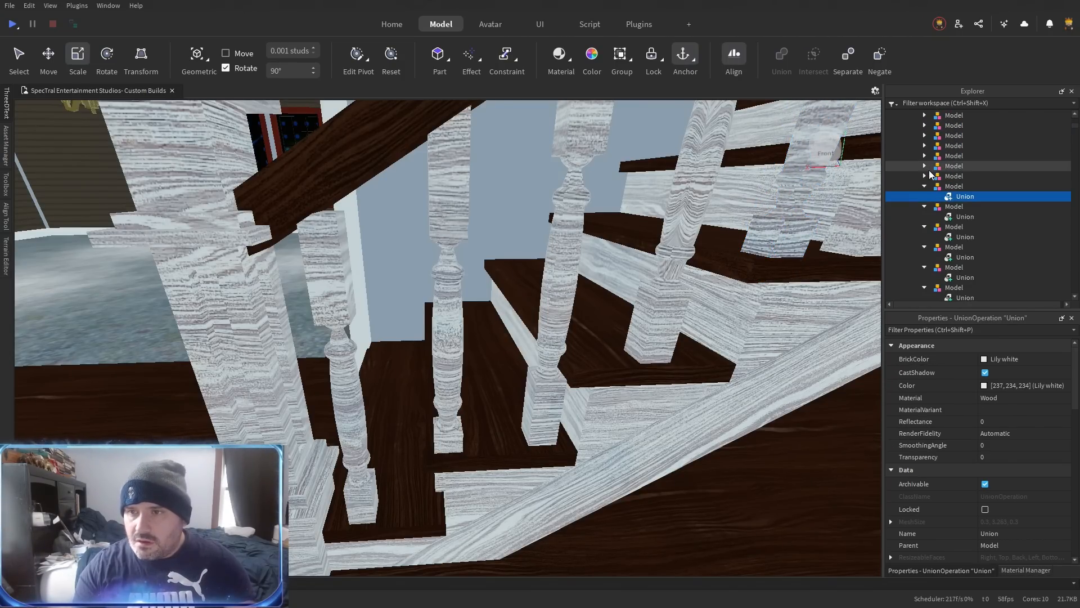
click(925, 175)
click(950, 177)
key(ctrl+shift+c)
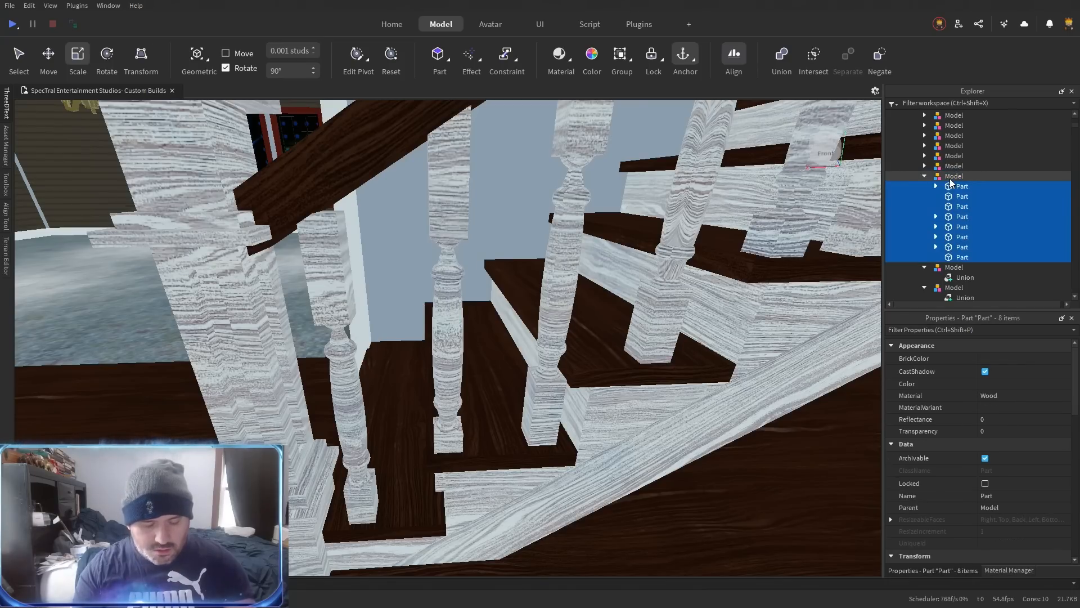
key(ctrl+shift+g)
Union the parts of the eleventh and twelfth baluster models from the folder's end, each model separately.
click(923, 167)
click(950, 169)
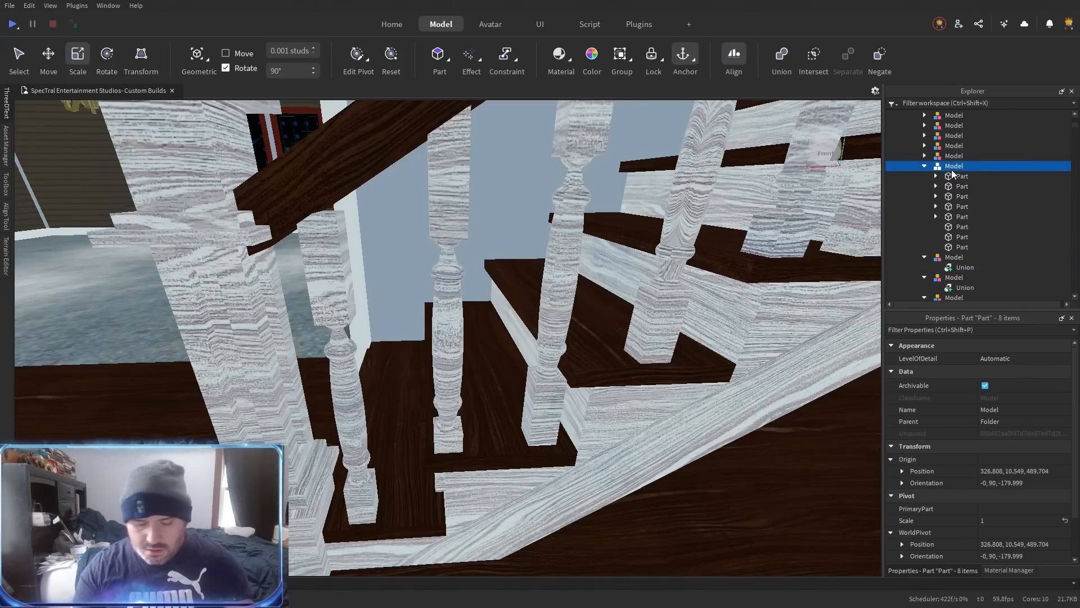
key(ctrl+shift+c)
key(ctrl+shift+g)
click(924, 156)
click(956, 157)
key(ctrl+shift+c)
key(ctrl+shift+g)
Union the parts of the thirteenth and fourteenth baluster models from the folder's end, each model separately.
click(925, 145)
click(946, 147)
key(ctrl+shift+c)
key(ctrl+shift+g)
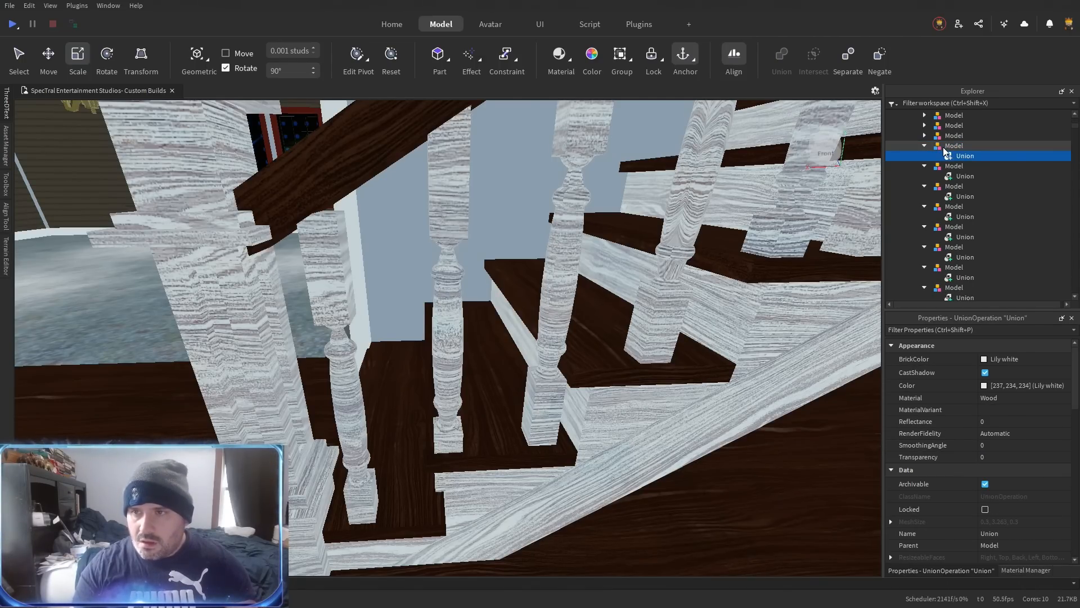
click(954, 136)
key(ctrl+shift+c)
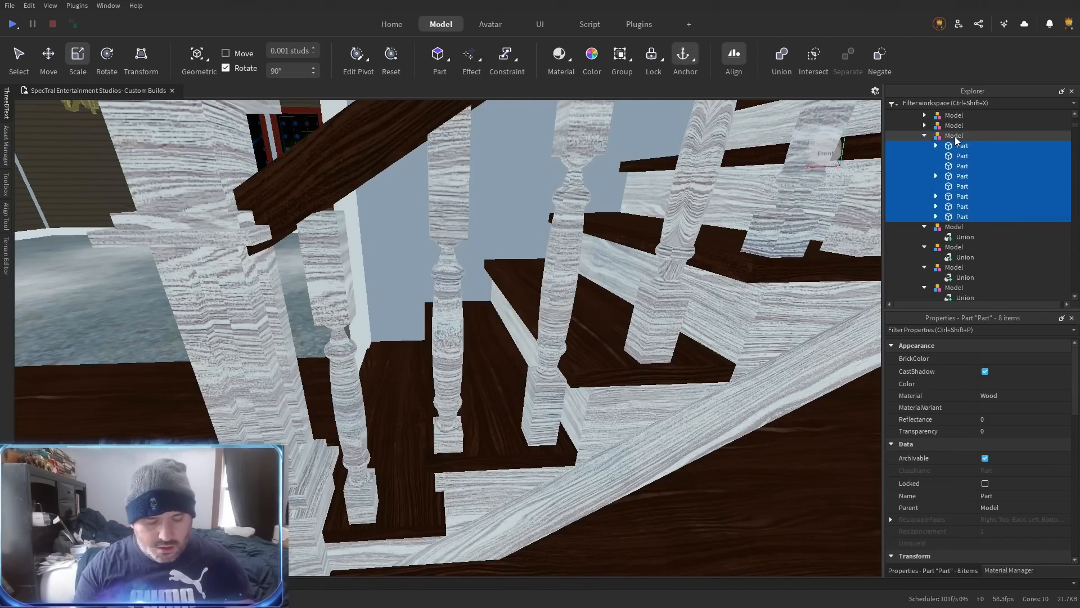
key(ctrl+shift+g)
Union the contents of the last two baluster models in the folder that still hold loose parts, one union per model.
click(951, 129)
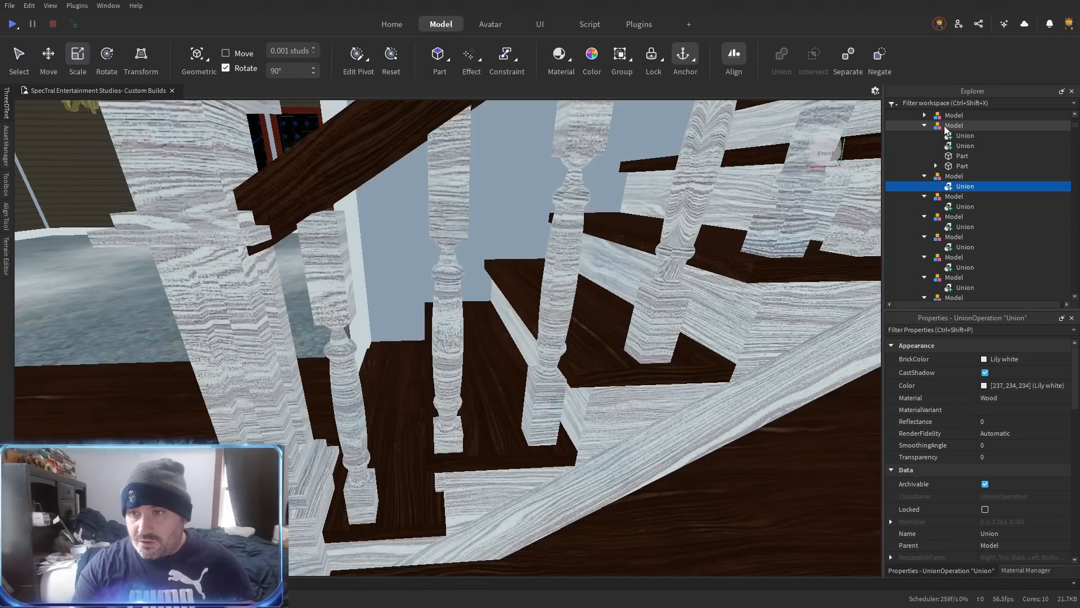
key(ctrl+shift+c)
key(ctrl+shift+g)
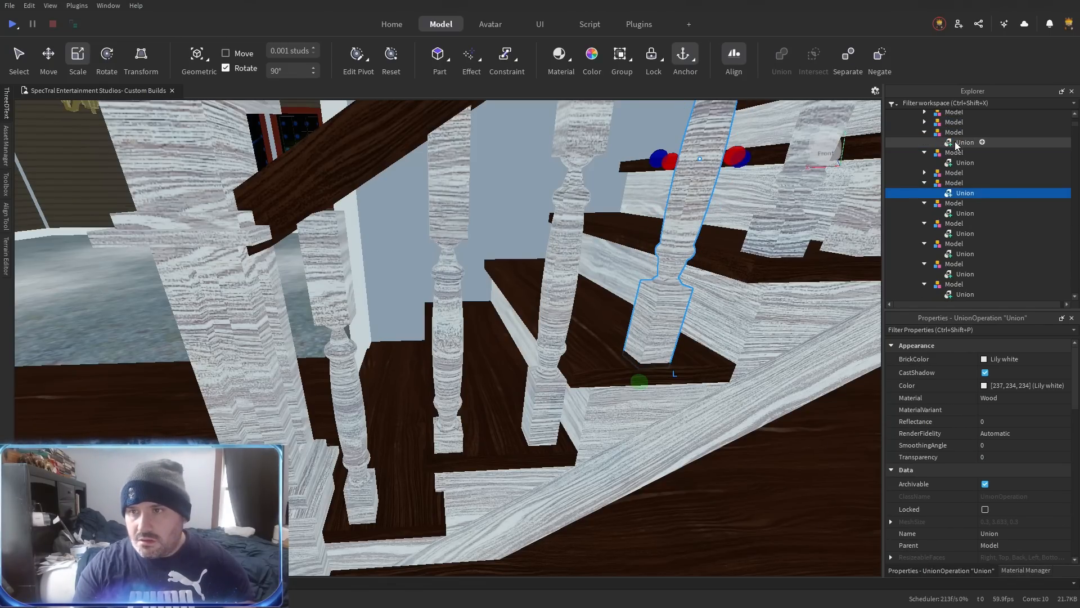
click(944, 173)
key(ctrl+shift+c)
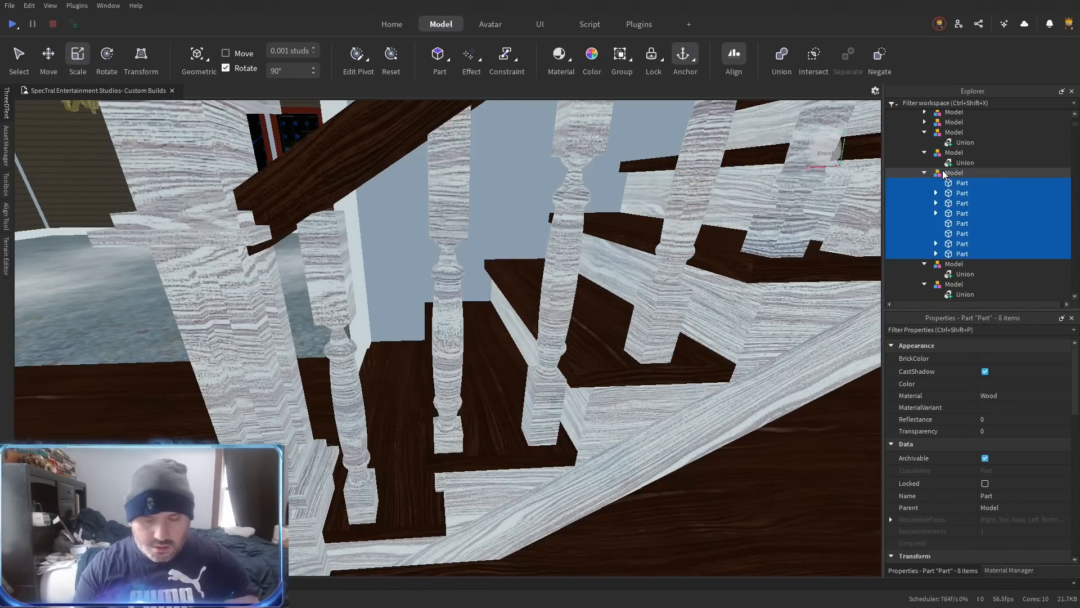
key(ctrl+shift+g)
Select the unions inside all baluster models of the folder and set their MaterialVariant to AstorianAnigreWood.
scroll(951, 159, up, 2)
click(950, 159)
key(ctrl+u)
key(ctrl+alt+g)
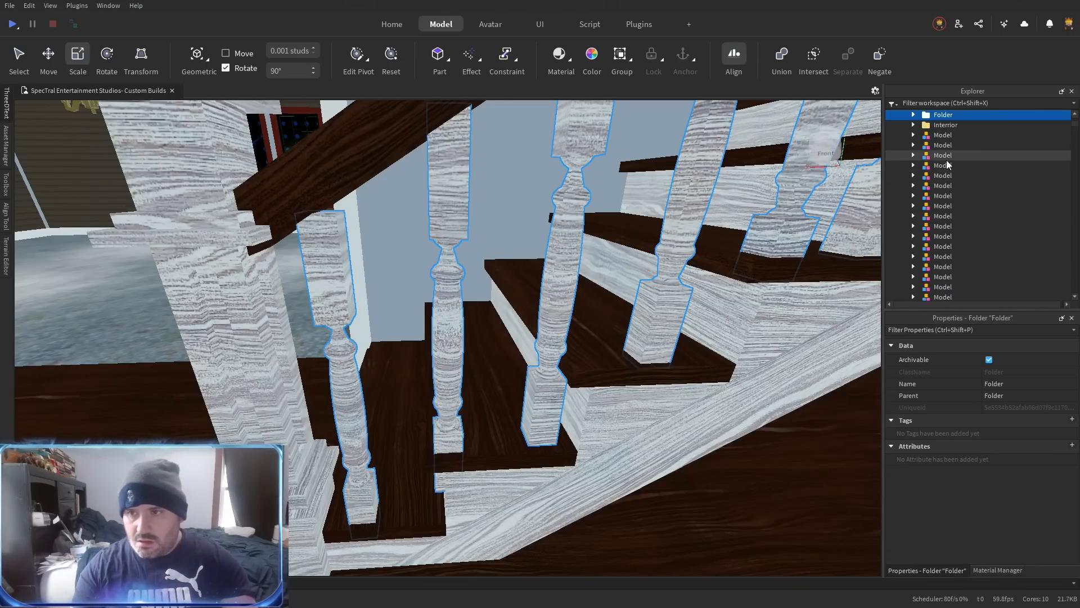
click(913, 115)
click(947, 125)
key(ctrl+shift+c)
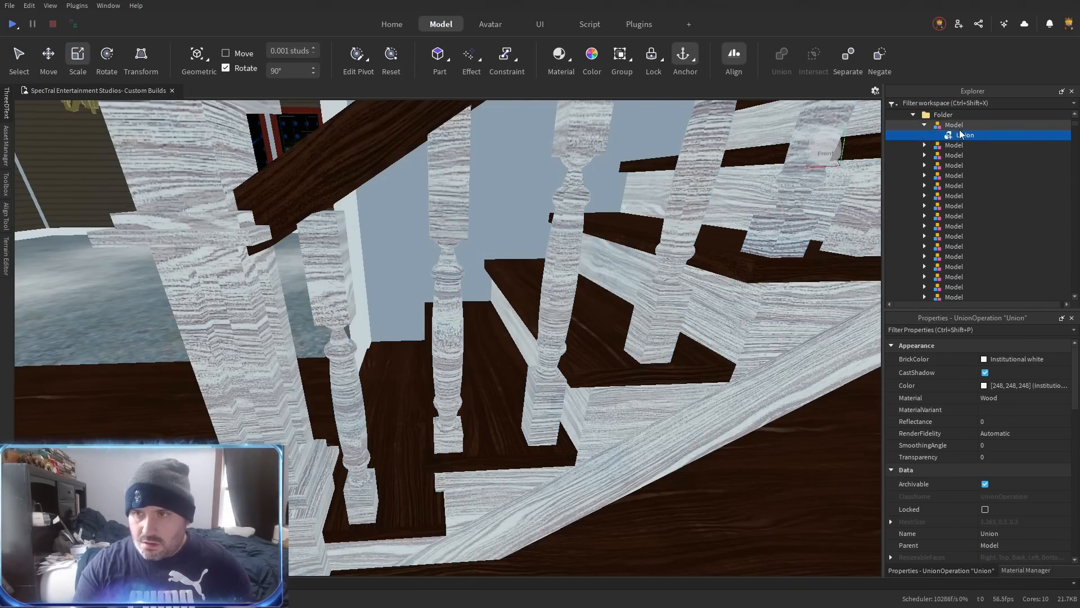
click(943, 116)
key(ctrl+shift+c)
key(ctrl+shift+c)
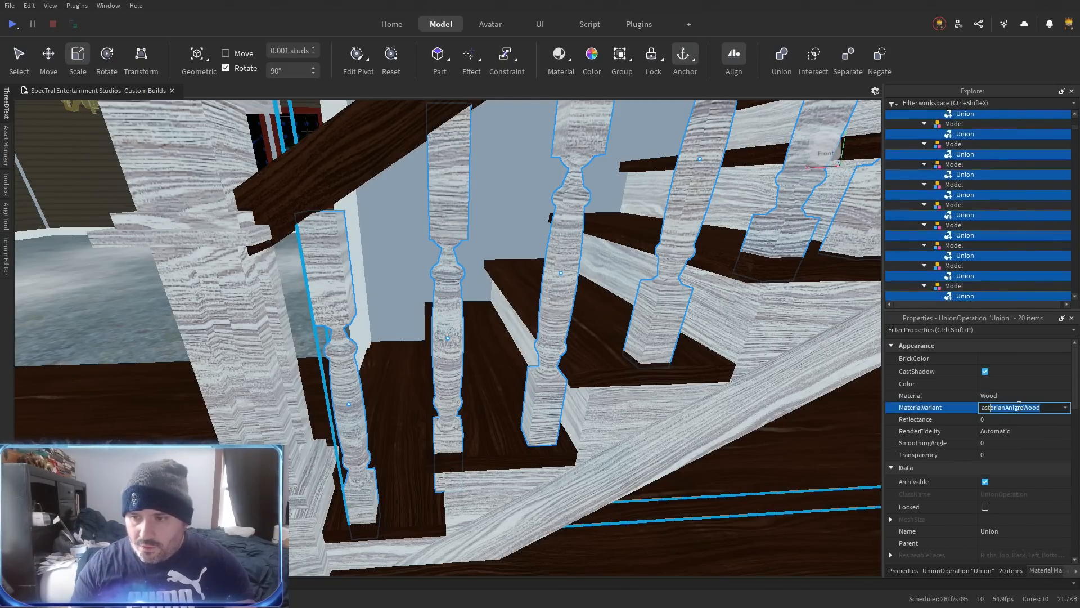
key(Return)
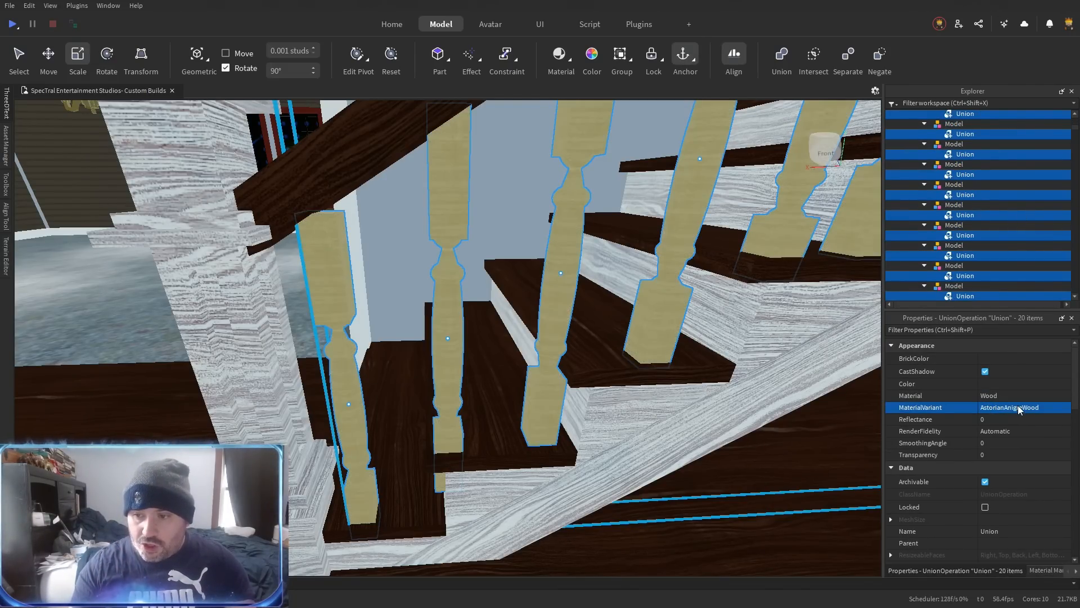
Set the selected baluster unions' BrickColor to Dark stone grey and enable UsePartColor for them.
click(1008, 360)
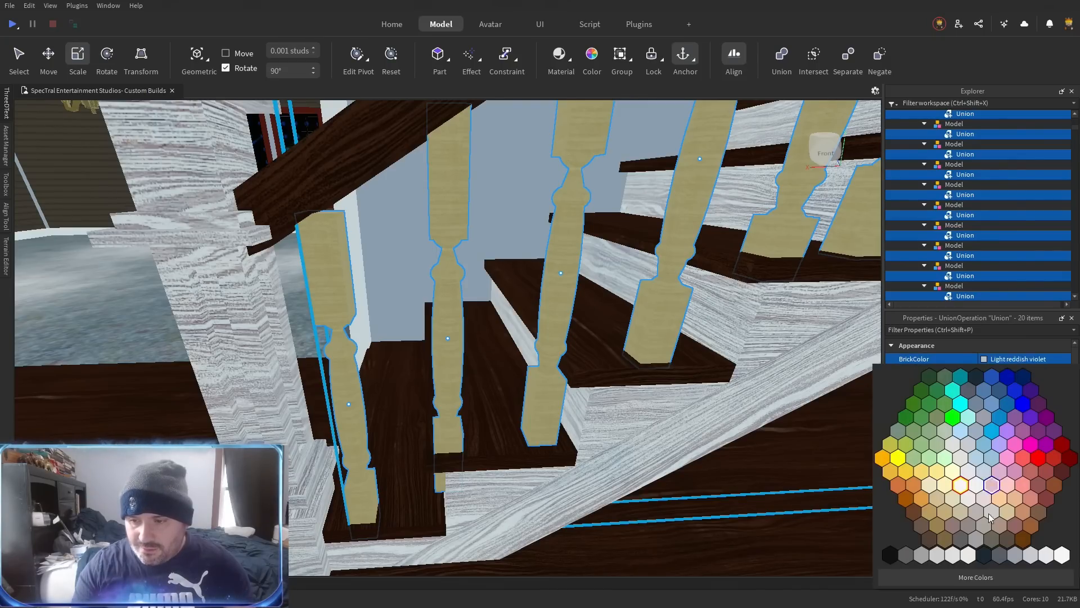
click(958, 541)
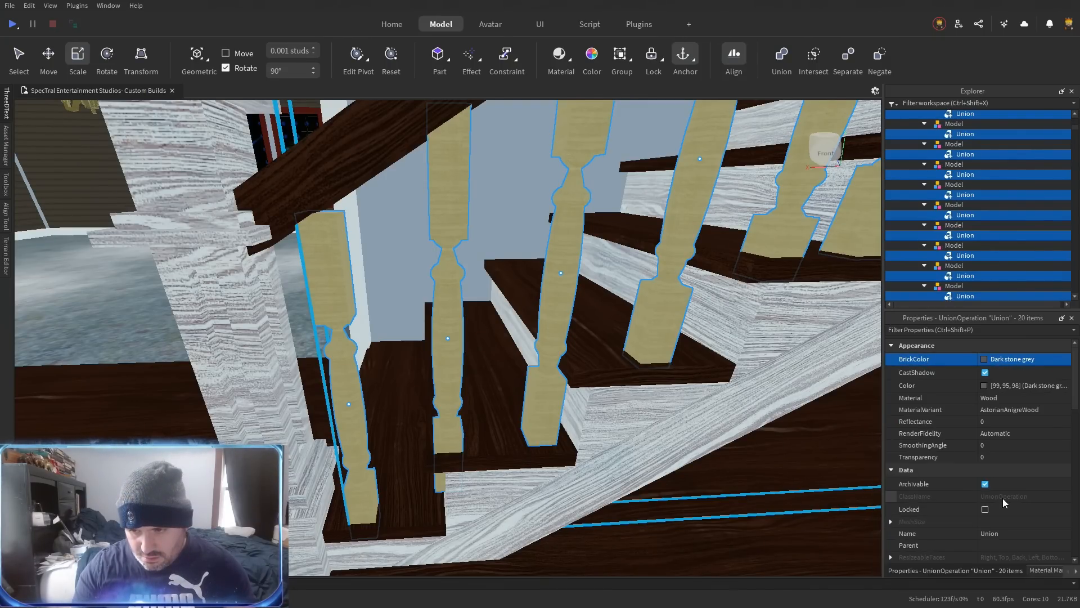
scroll(1002, 498, down, 2)
click(986, 494)
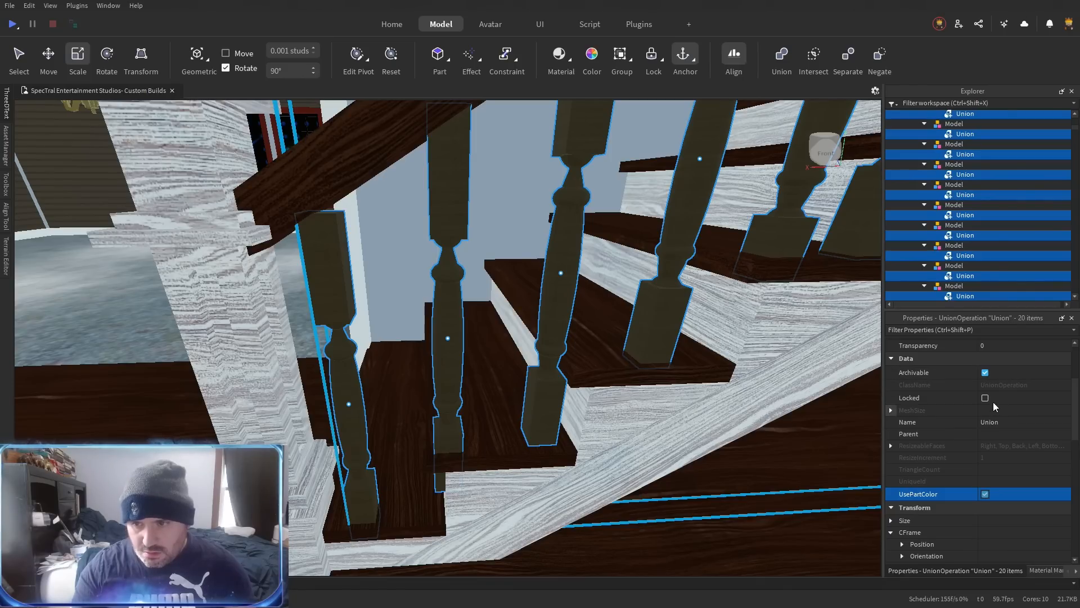
scroll(930, 162, up, 10)
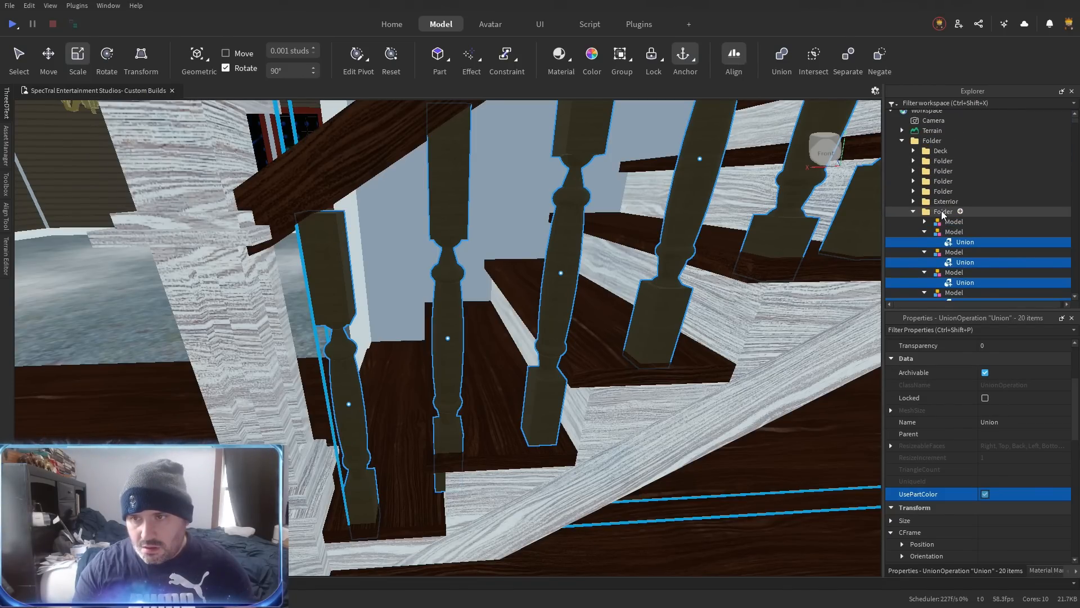
click(925, 222)
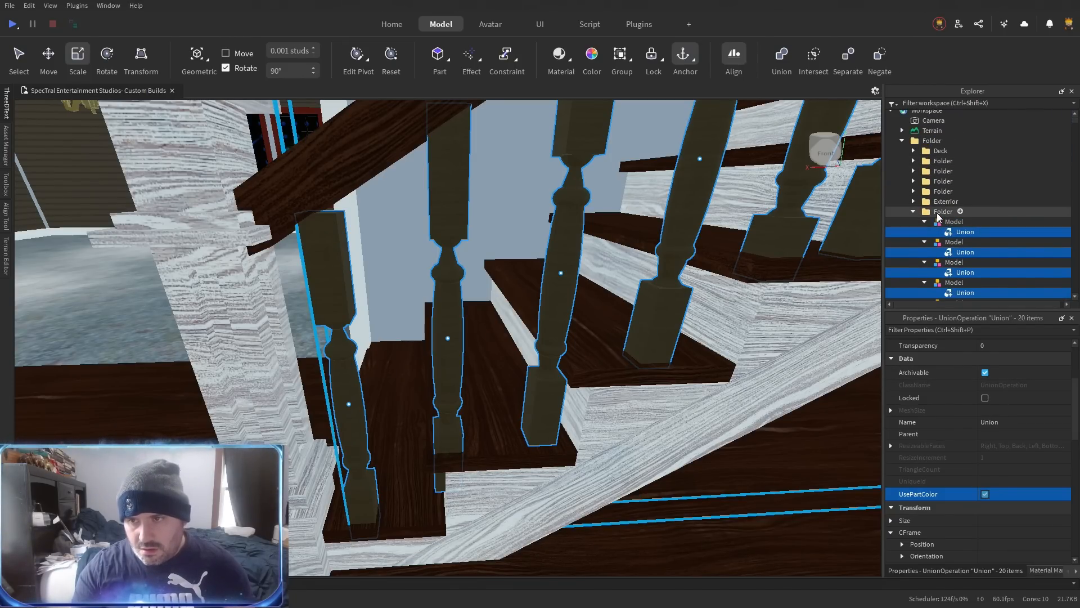
Rename the folder that holds the baluster models as Spindals.
click(938, 213)
key(ctrl+g)
key(ctrl+z)
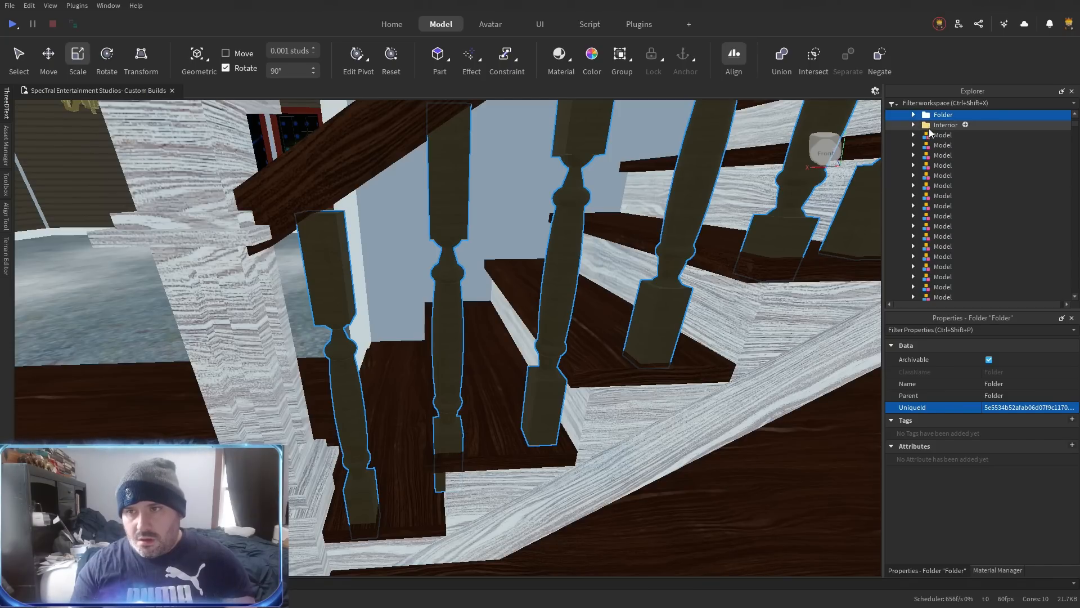
key(F2)
text(S)
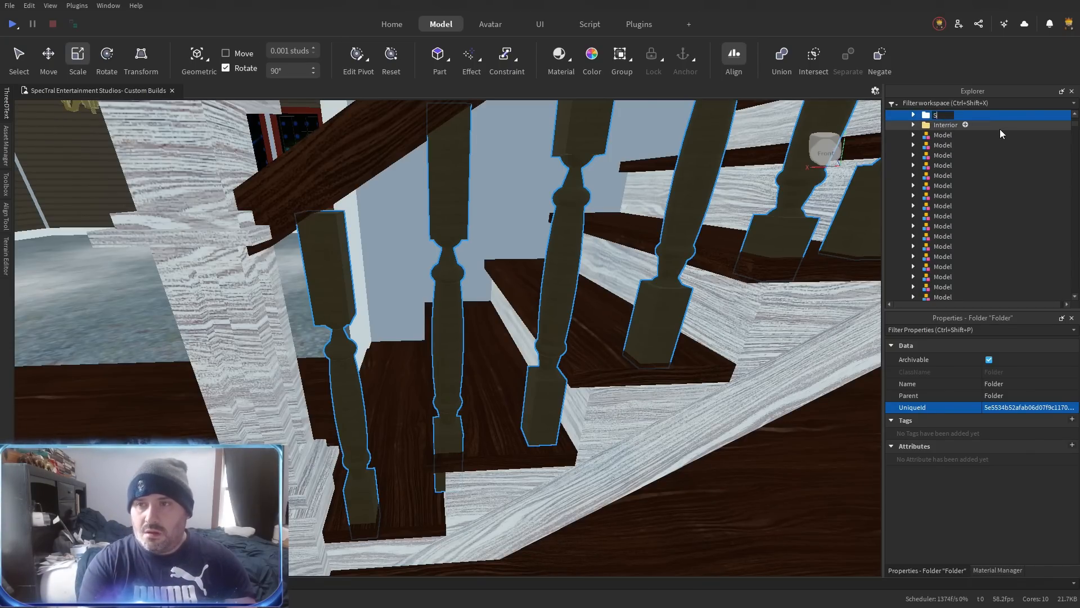
text(pindals)
key(Return)
Select the newel post at the staircase's foot together with the side stringer and the white wedges under the lower steps.
scroll(417, 439, down, 2)
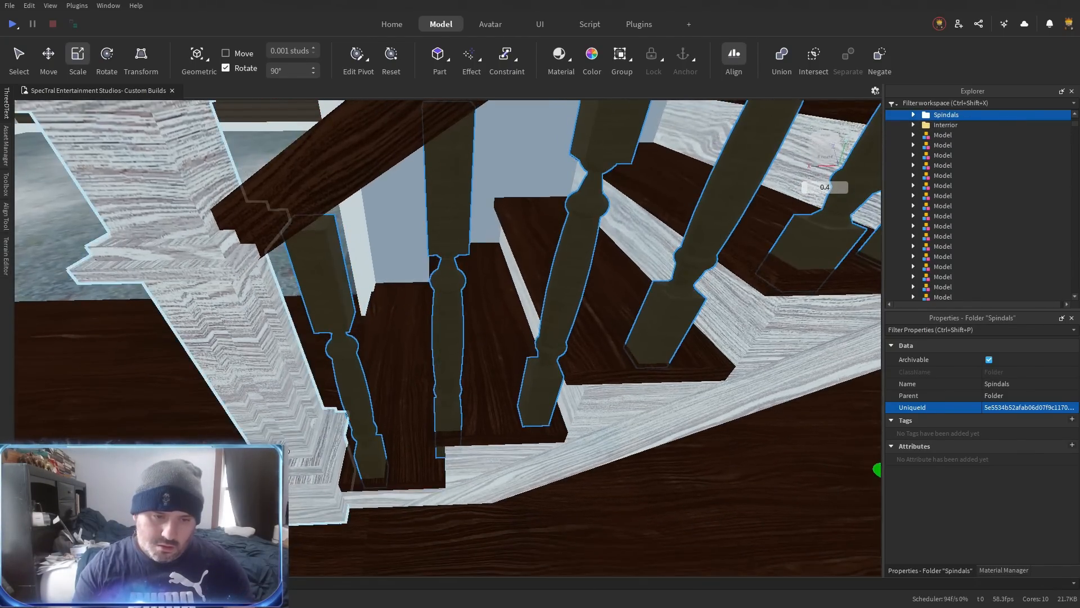
click(281, 360)
scroll(443, 456, down, 3)
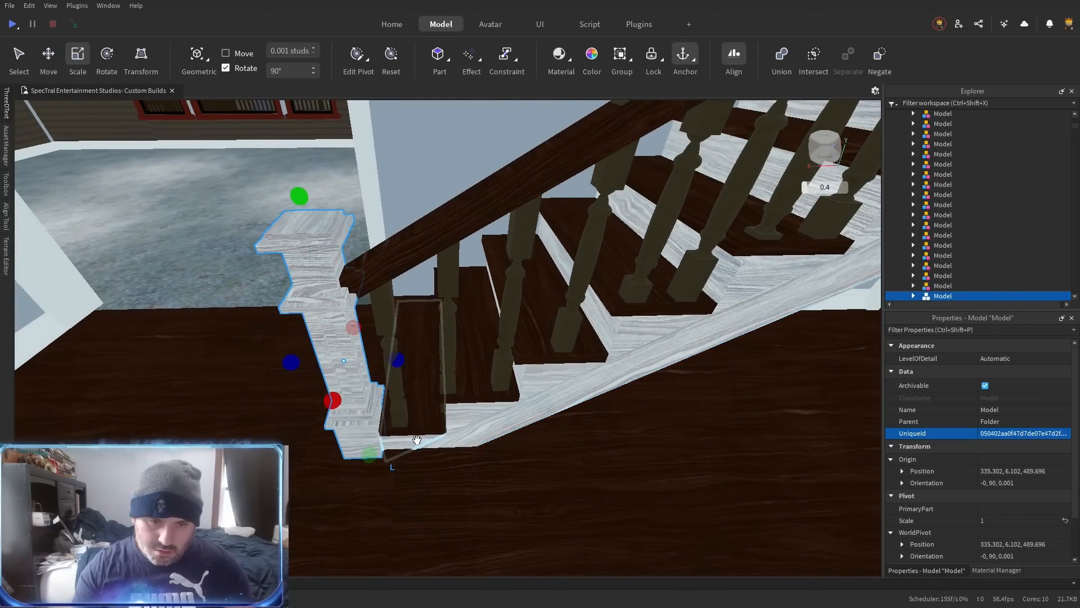
ctrl+click(418, 439)
ctrl+click(459, 437)
ctrl+click(479, 412)
ctrl+click(543, 374)
ctrl+click(618, 340)
ctrl+click(750, 292)
key(d)
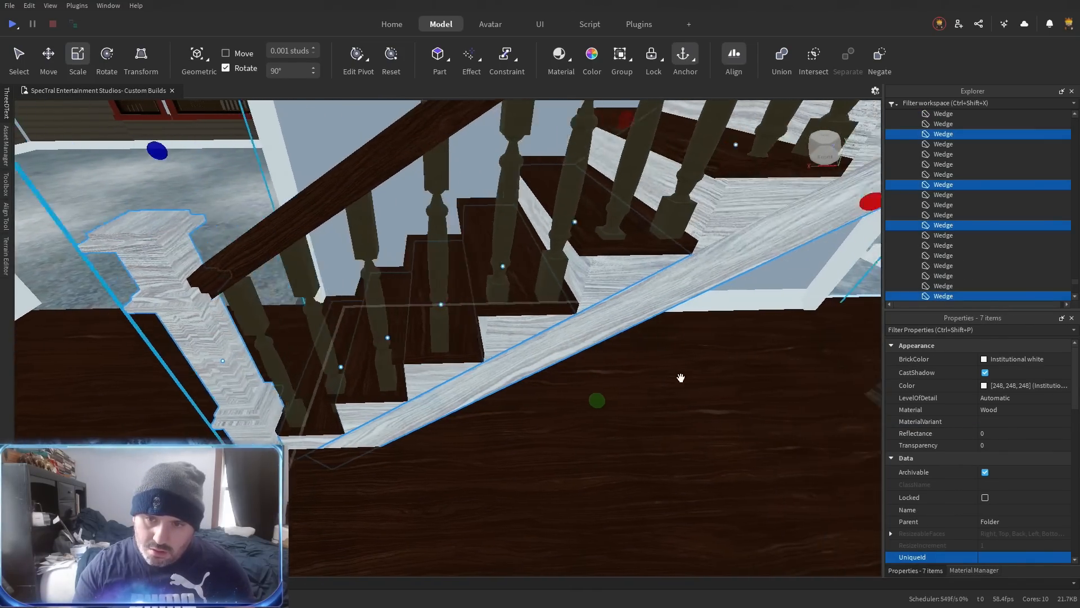
Extend the selection with the remaining white wedges under the middle and upper steps along the stringer.
ctrl+click(562, 219)
right_click(607, 373)
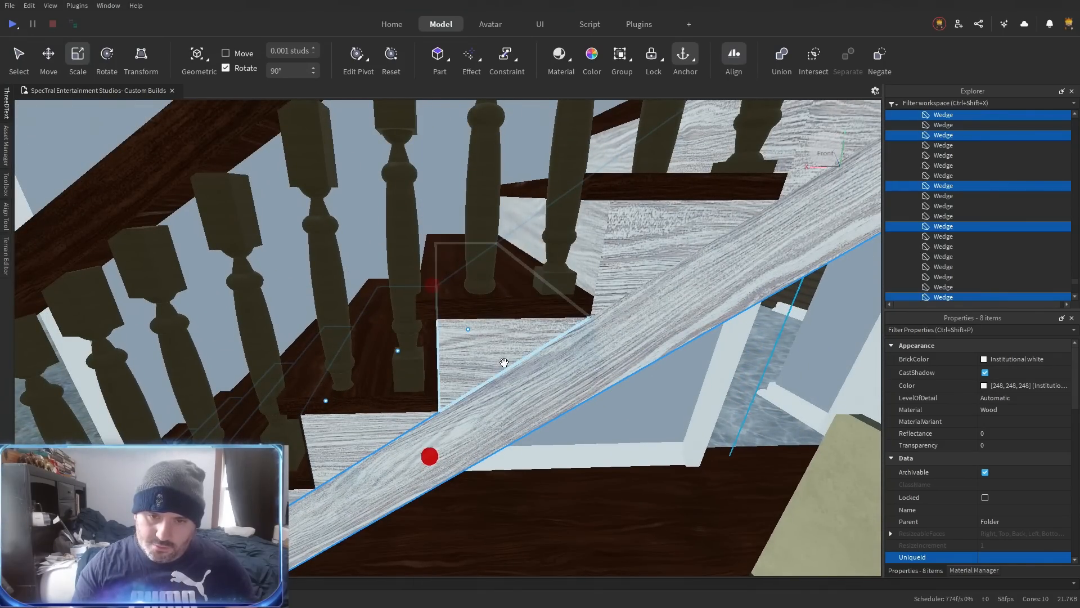
ctrl+click(504, 362)
ctrl+click(598, 277)
right_click(619, 400)
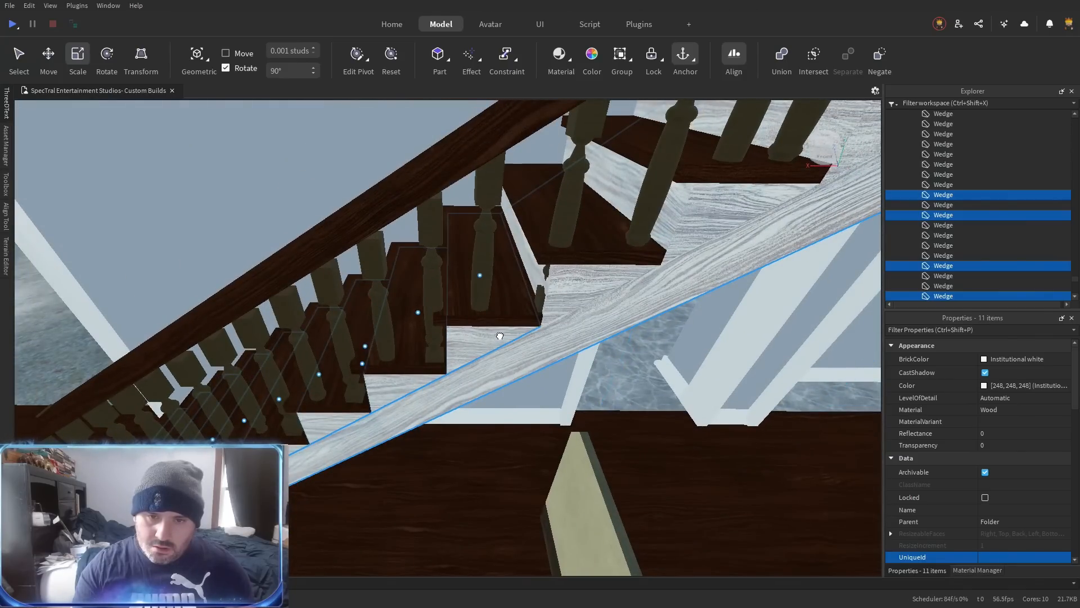
ctrl+click(569, 297)
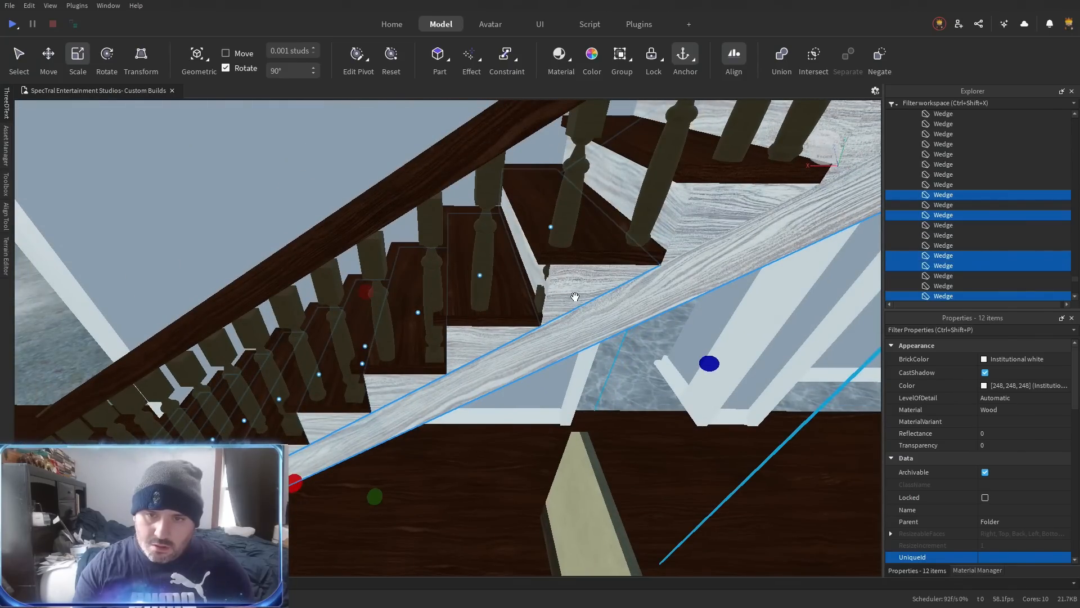
ctrl+click(687, 229)
right_click(696, 229)
ctrl+click(665, 216)
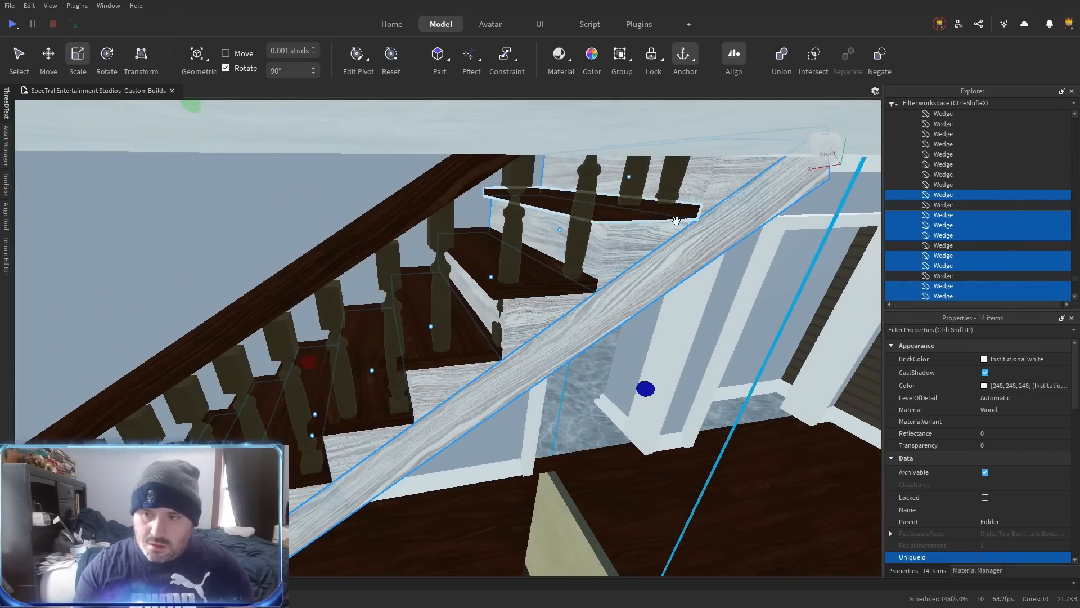
Set the selected staircase trim's BrickColor to Dark stone grey and its MaterialVariant to AstorianAnigreWood.
click(1000, 359)
click(965, 525)
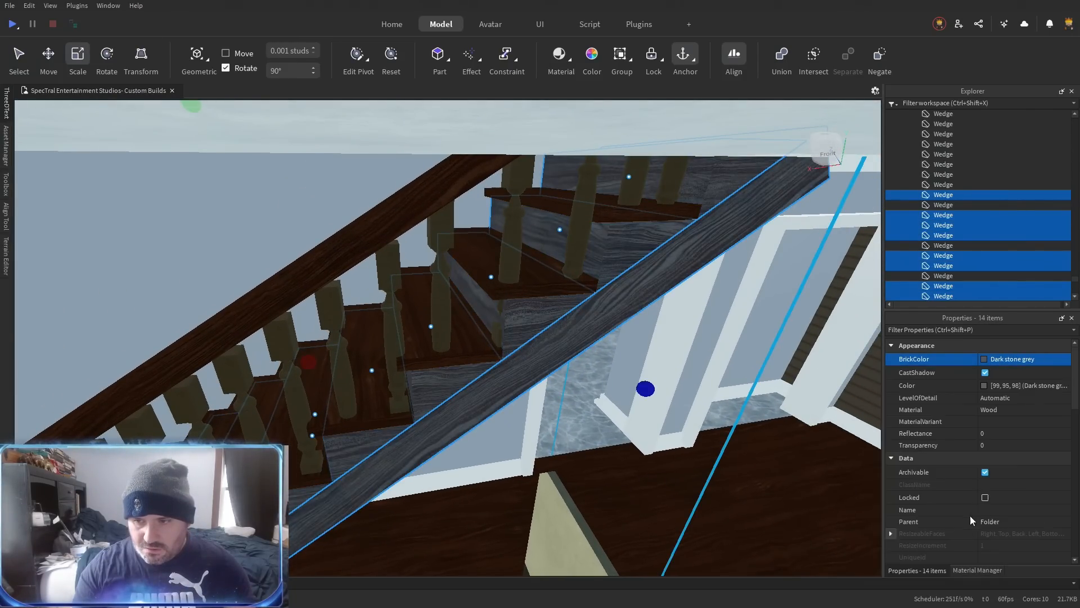
click(993, 423)
text(AstorianAnigreWood)
Add the newel post at the head of the stairs and the sloping handrail to the selection.
right_click(444, 445)
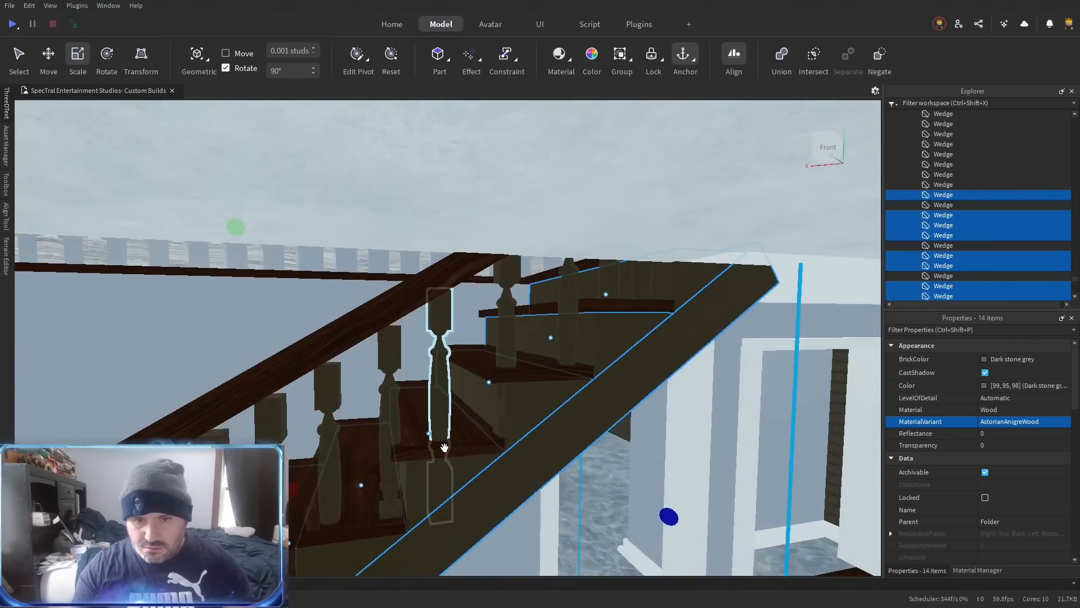
key(w)
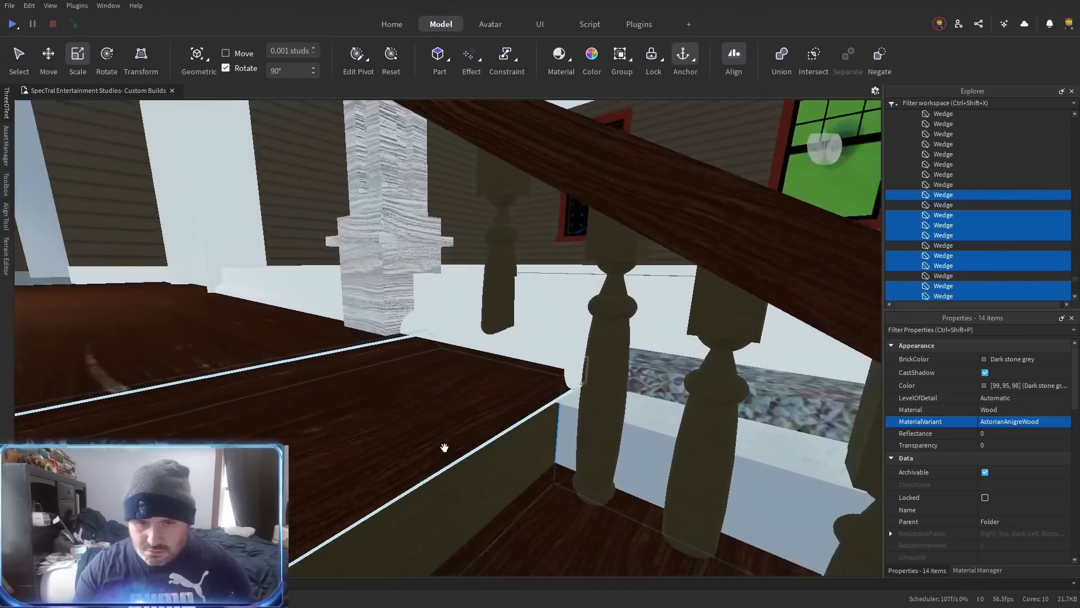
key(s)
click(289, 330)
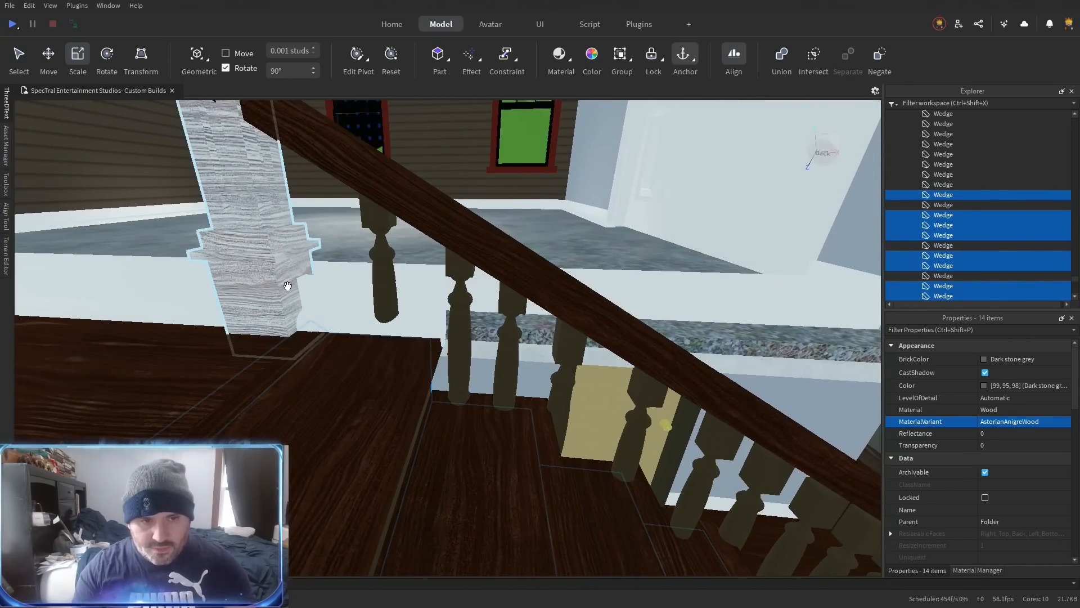
right_click(290, 330)
ctrl+click(289, 225)
right_click(380, 292)
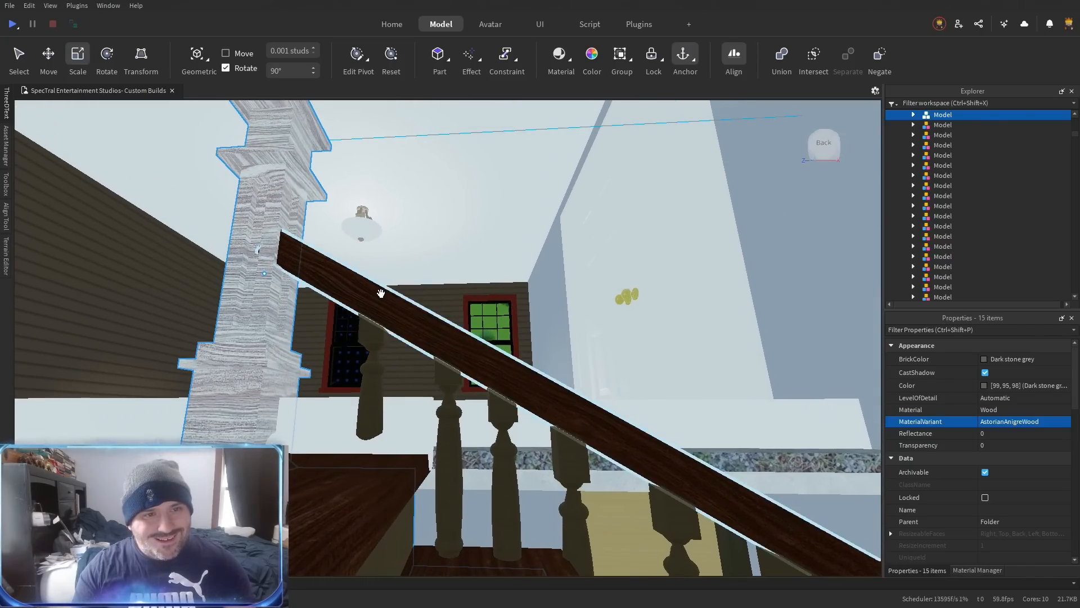
right_click(386, 311)
key(w)
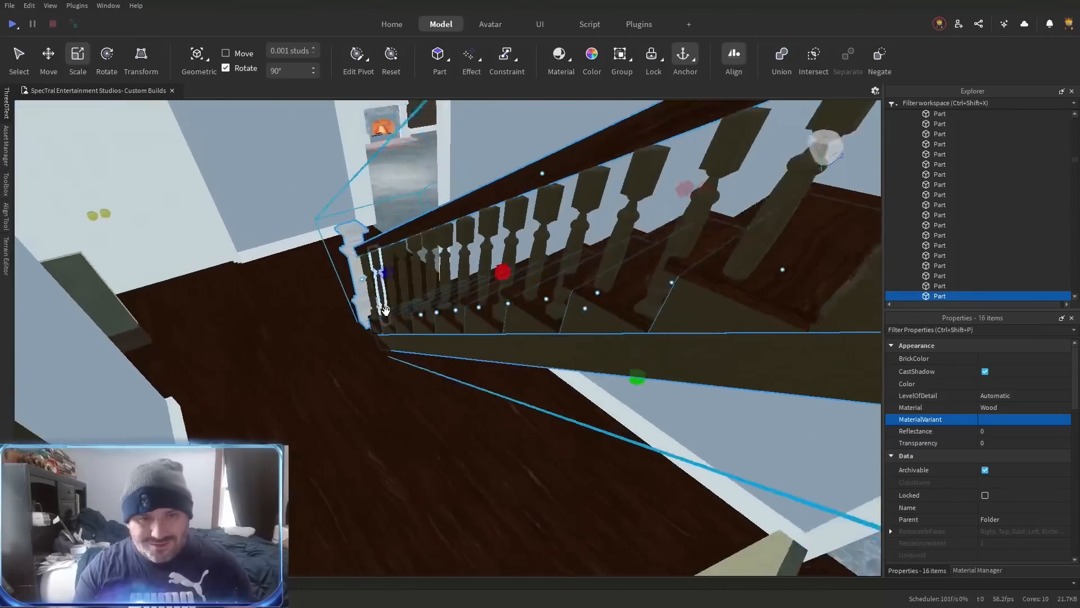
Group the stair parts folder and the Spindals folder into a new folder named Stairs.
scroll(386, 311, down, 5)
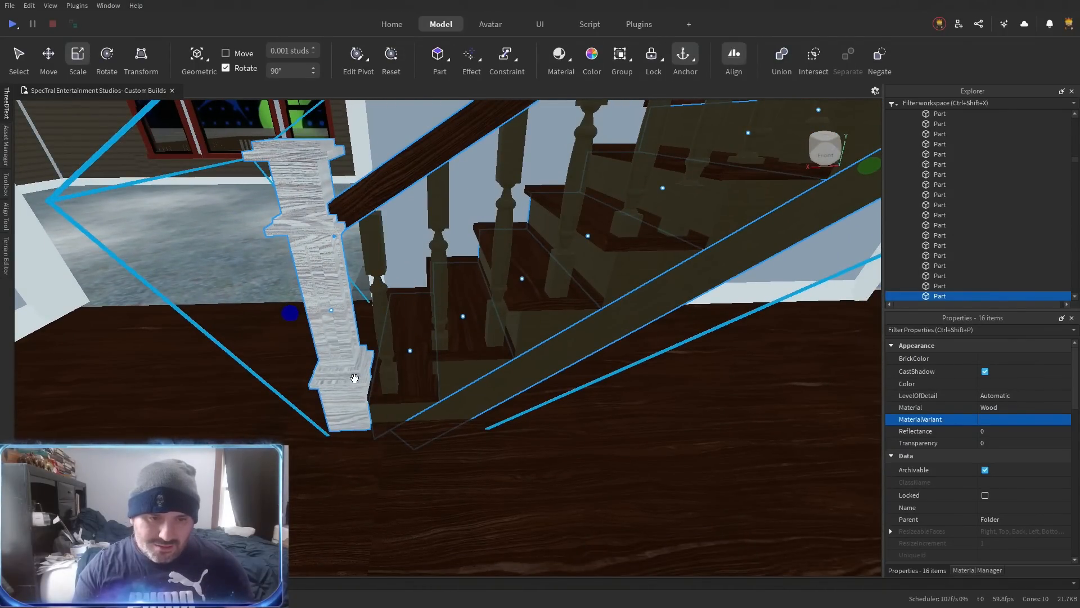
click(717, 262)
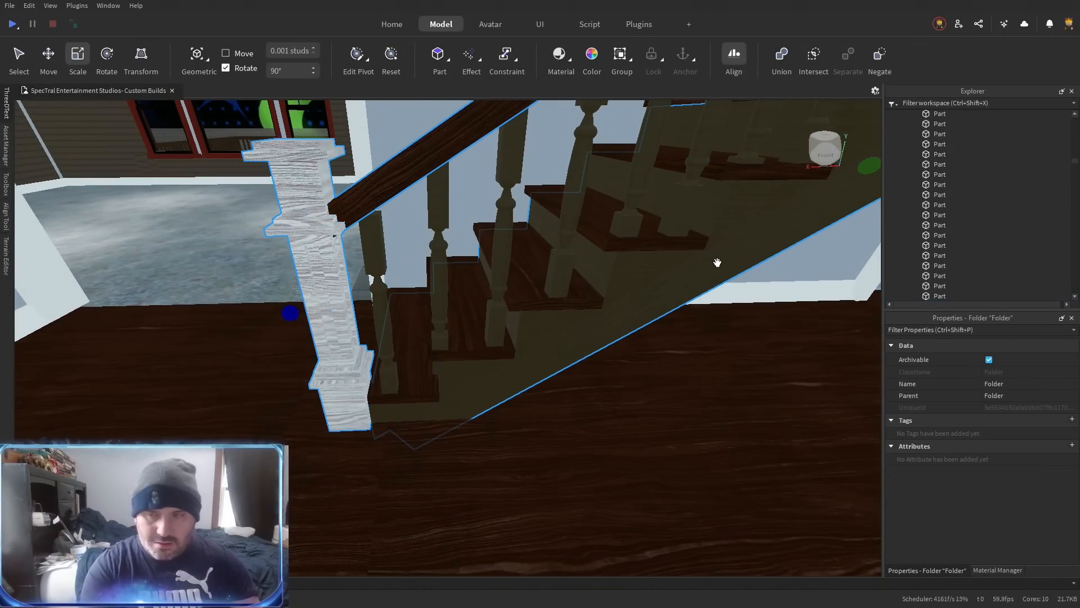
ctrl+click(936, 125)
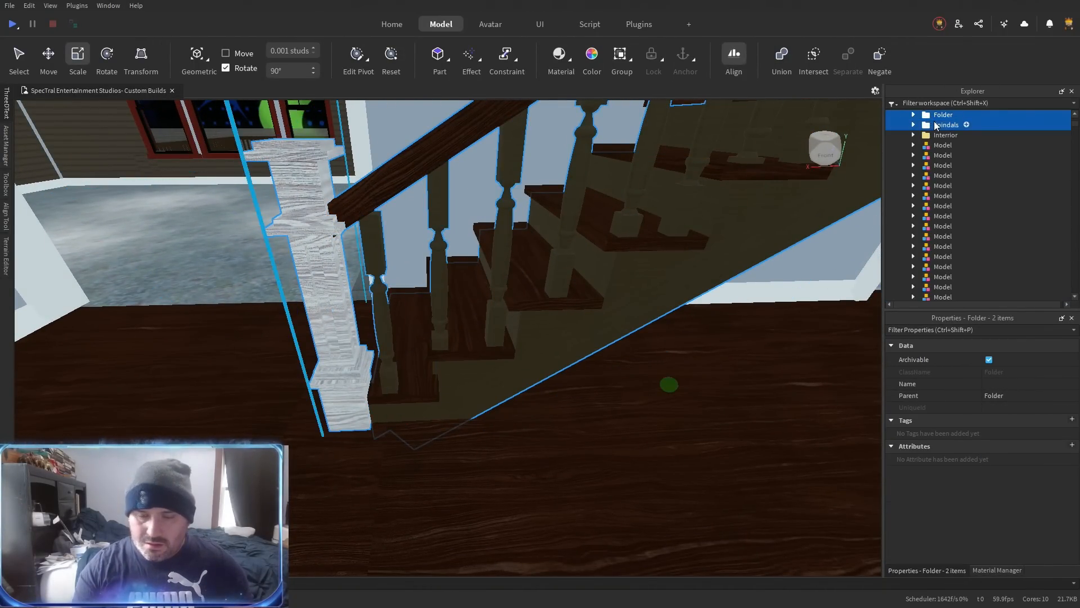
key(ctrl+alt+g)
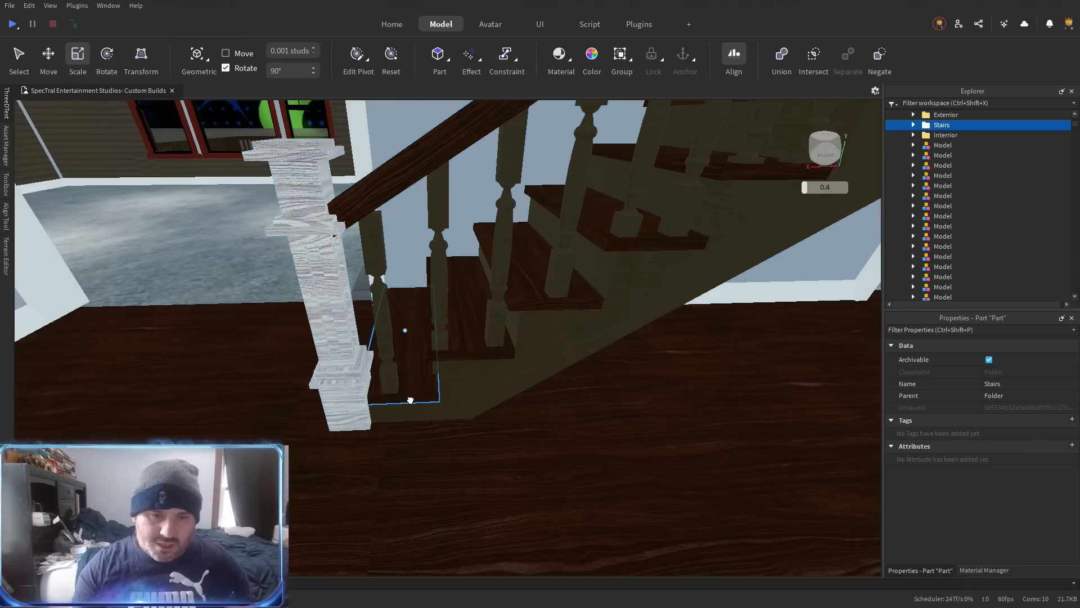
Group all twelve stair treads into a new folder and move that folder into the Stairs folder.
click(450, 349)
ctrl+click(495, 360)
ctrl+click(539, 305)
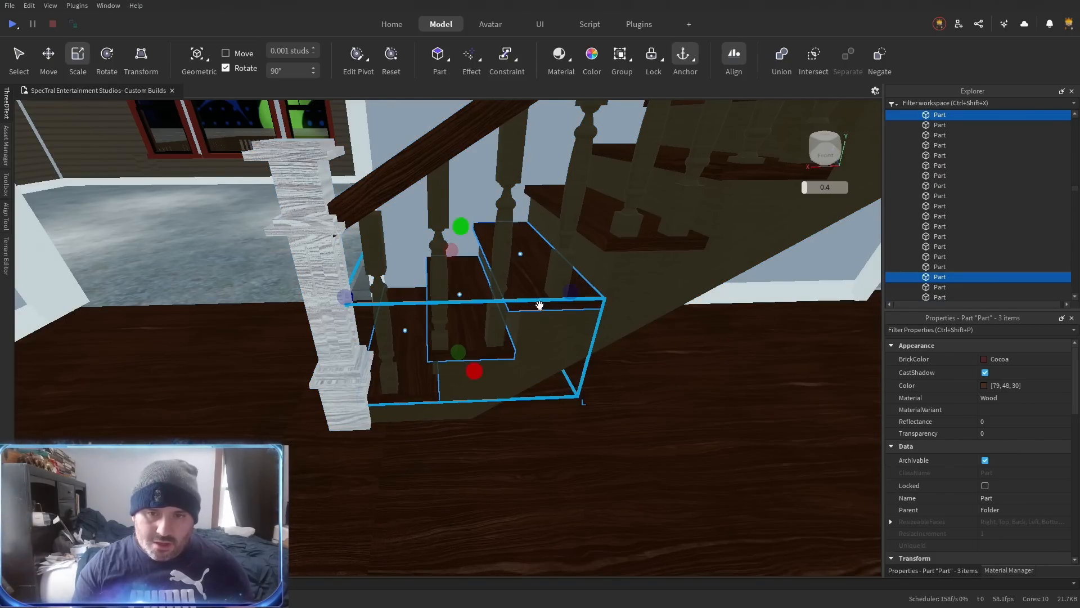
ctrl+click(634, 242)
ctrl+click(759, 170)
key(w)
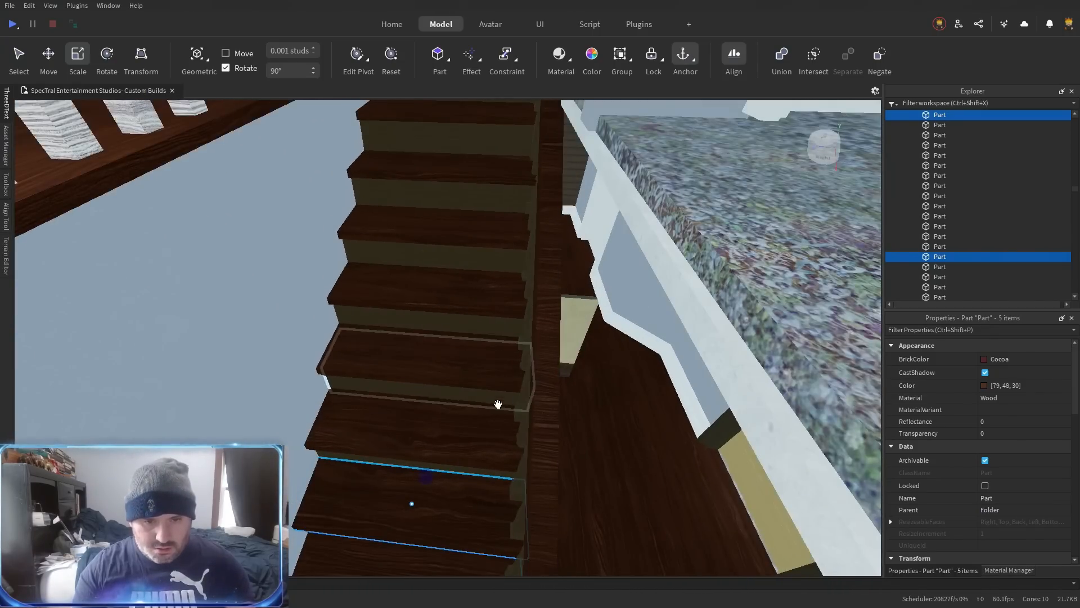
ctrl+click(472, 421)
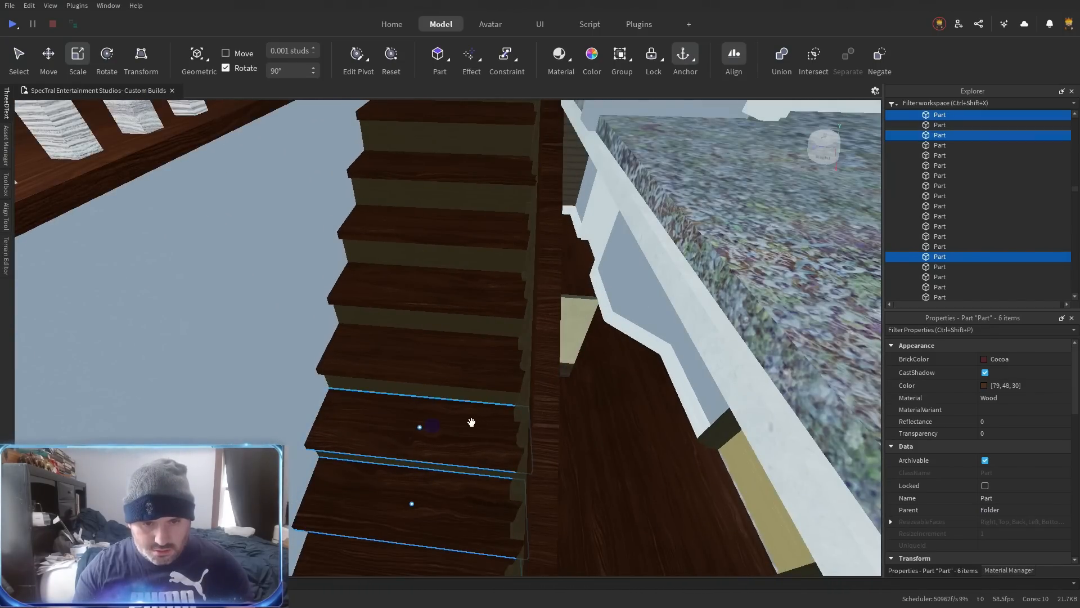
ctrl+click(446, 347)
ctrl+click(439, 258)
ctrl+click(438, 228)
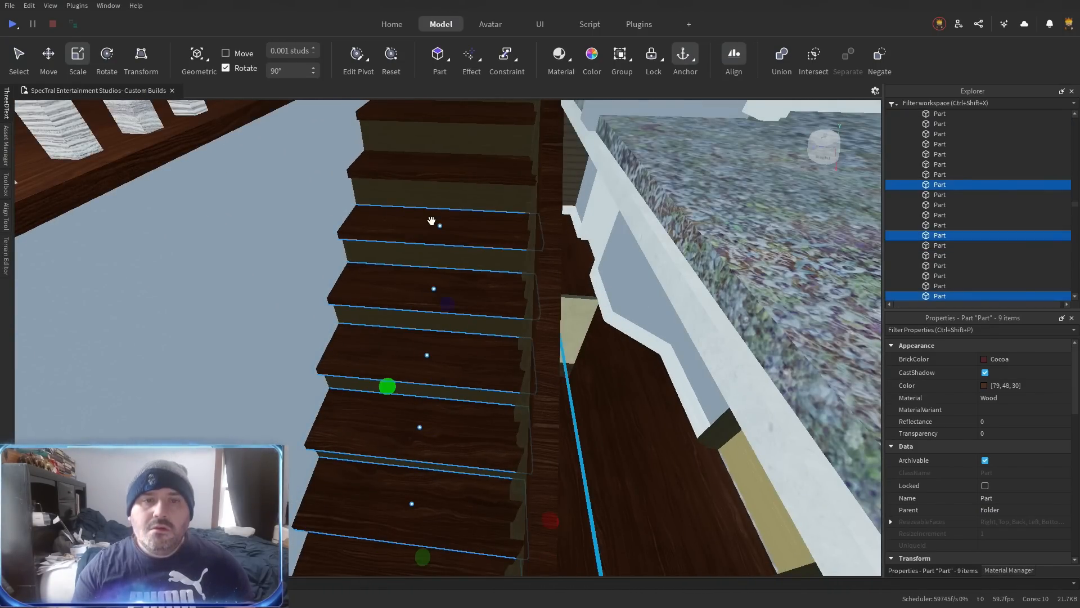
scroll(438, 228, down, 2)
ctrl+click(422, 228)
ctrl+click(416, 186)
ctrl+click(416, 138)
key(d)
key(d)
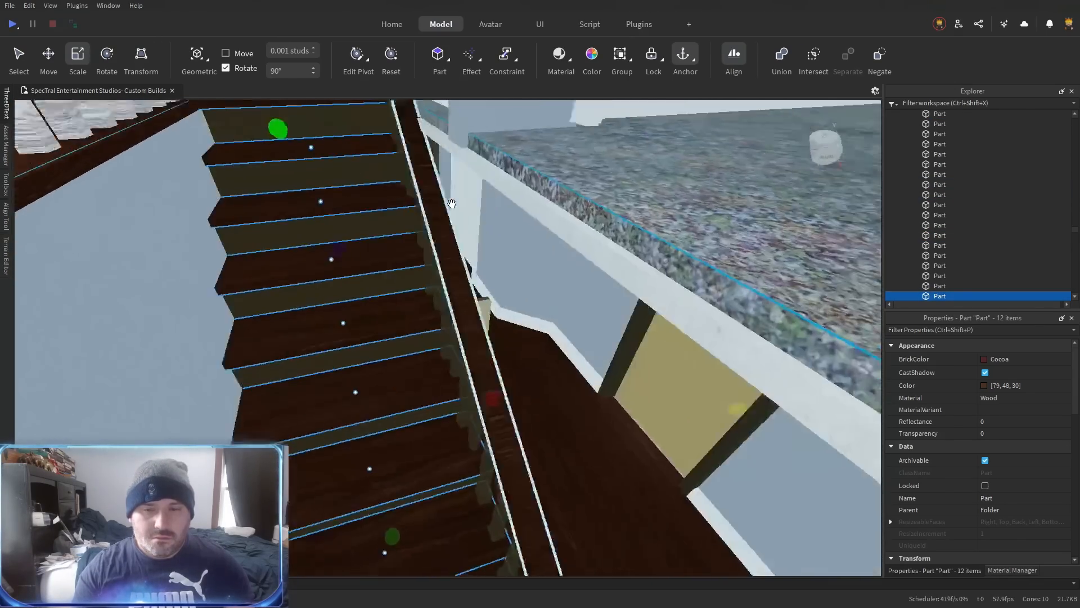
key(w)
key(a)
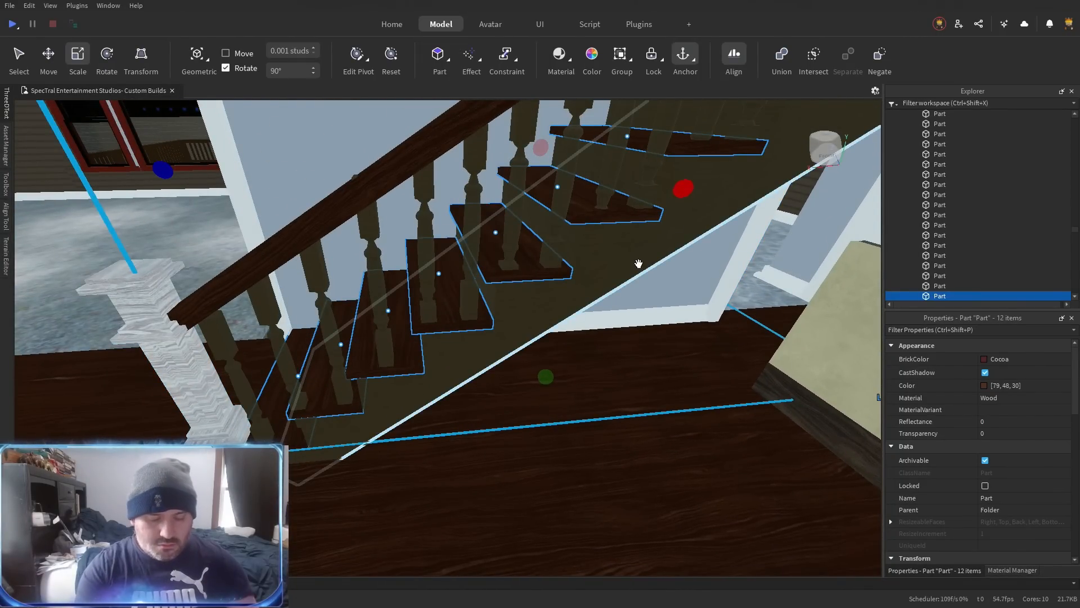
key(ctrl+alt+g)
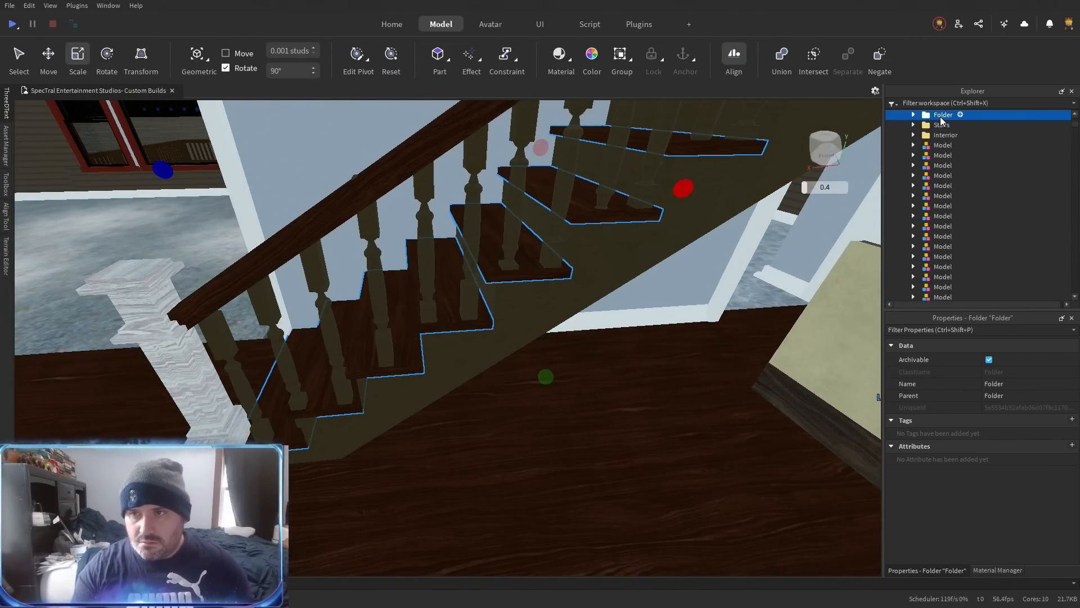
drag(941, 119, 949, 129)
Group the upstairs landing railing's spindles, newel posts and handrail into a new folder.
right_click(609, 369)
key(s)
key(w)
key(d)
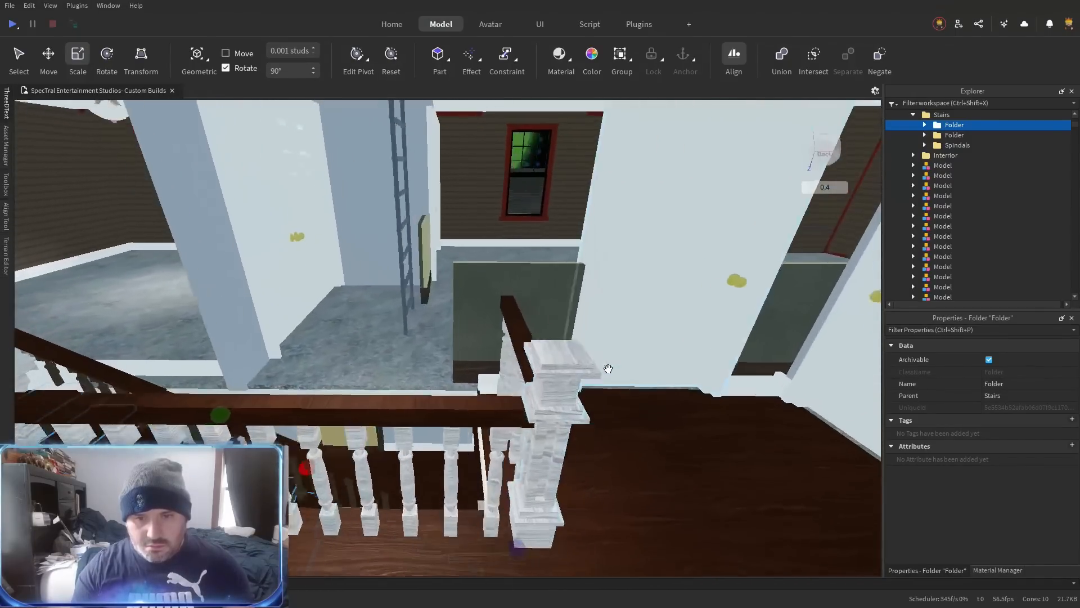
key(w)
click(566, 408)
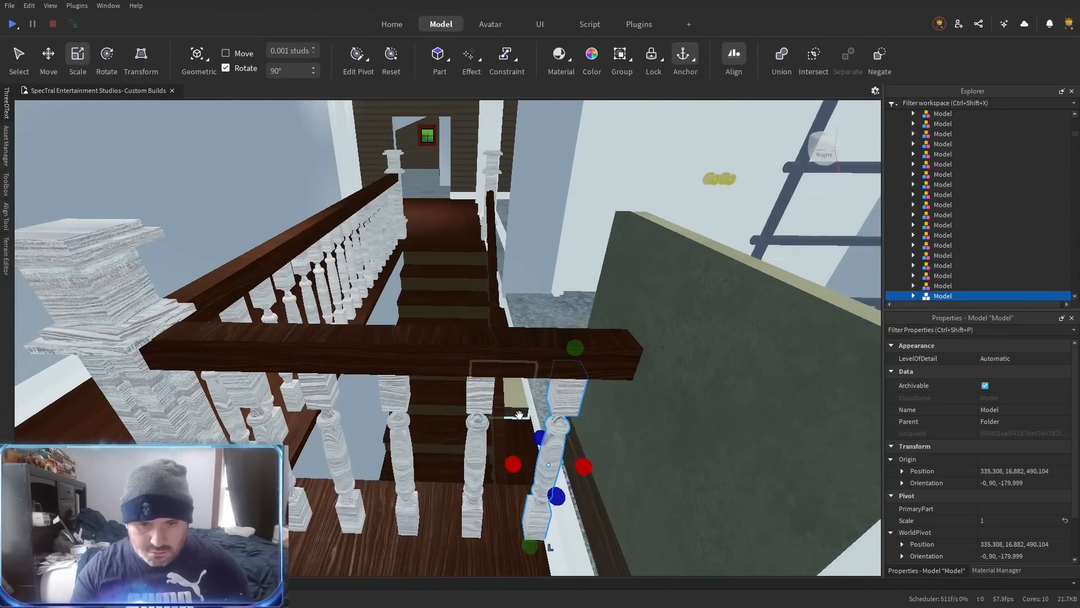
ctrl+click(478, 405)
ctrl+click(400, 405)
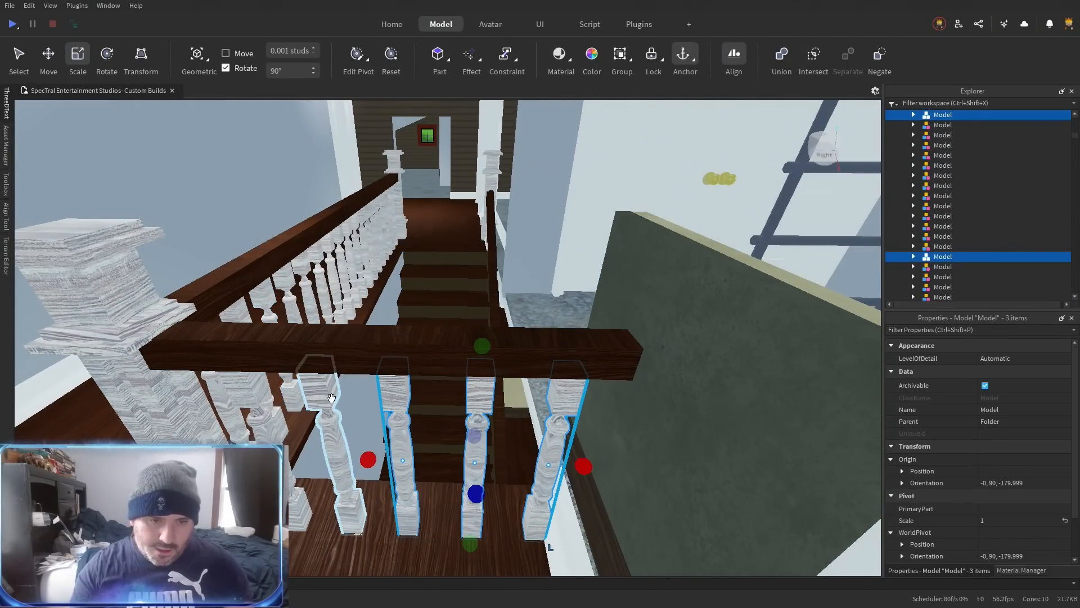
ctrl+click(302, 405)
ctrl+click(240, 407)
ctrl+click(146, 400)
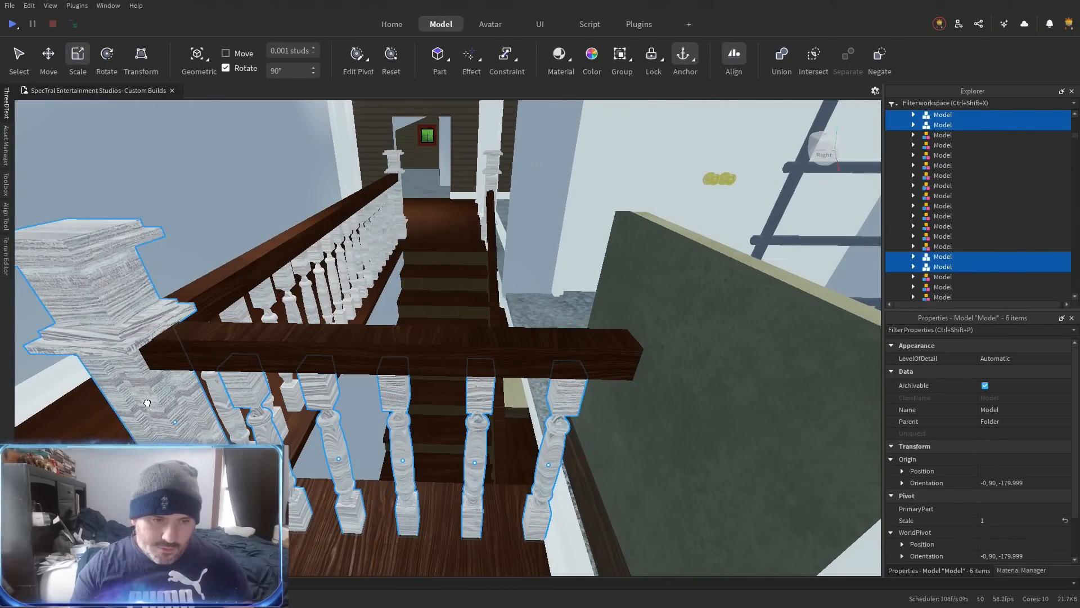
ctrl+click(205, 351)
key(a)
key(a)
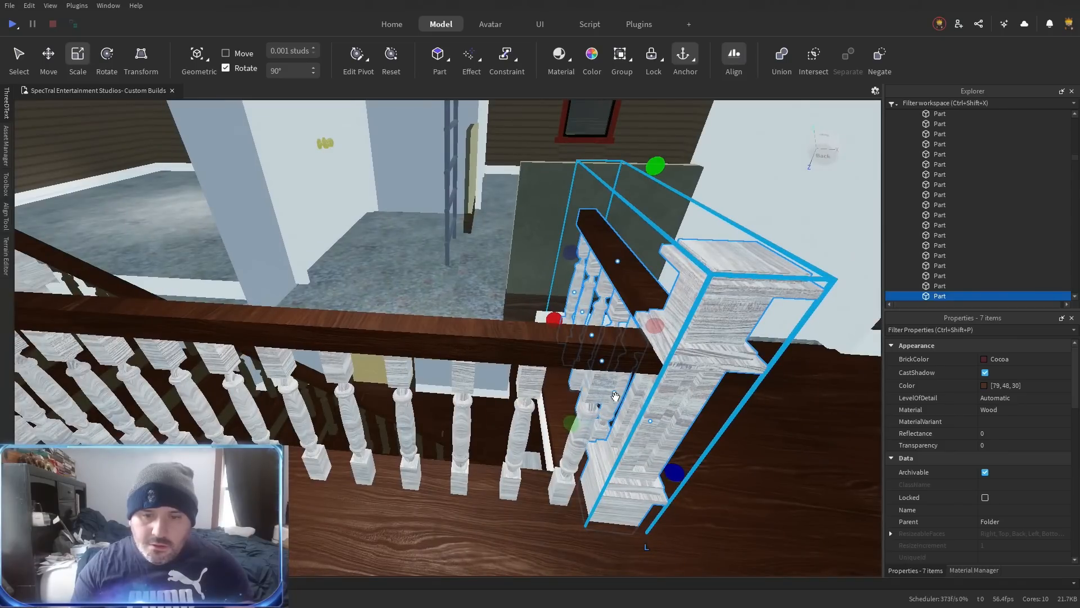
ctrl+click(600, 383)
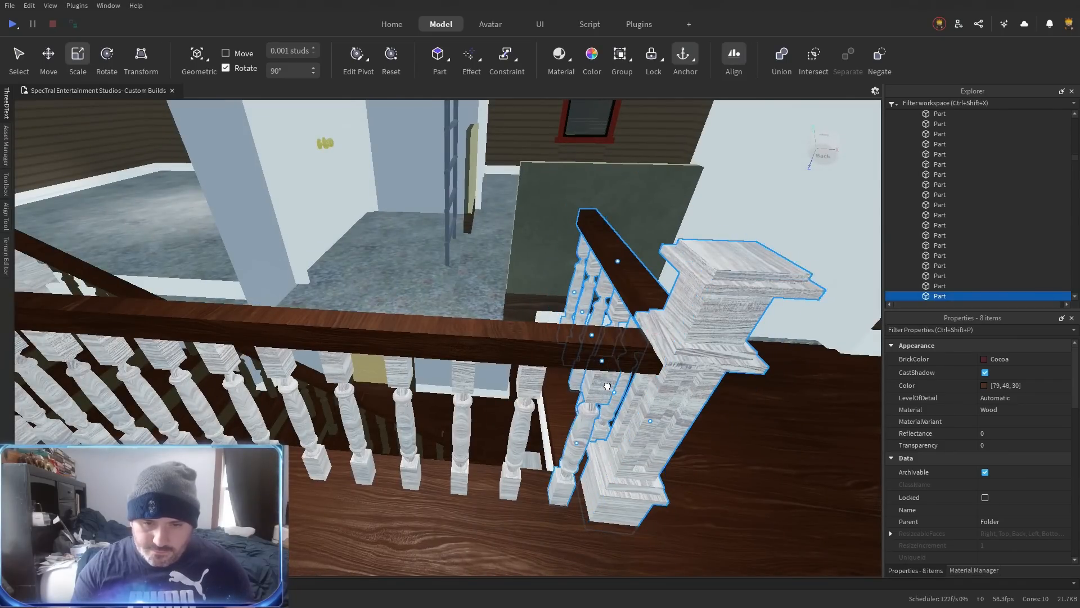
ctrl+click(528, 387)
ctrl+click(462, 382)
ctrl+click(402, 388)
ctrl+click(350, 388)
ctrl+click(298, 379)
ctrl+click(224, 363)
ctrl+click(222, 361)
ctrl+click(168, 356)
ctrl+click(112, 353)
key(a)
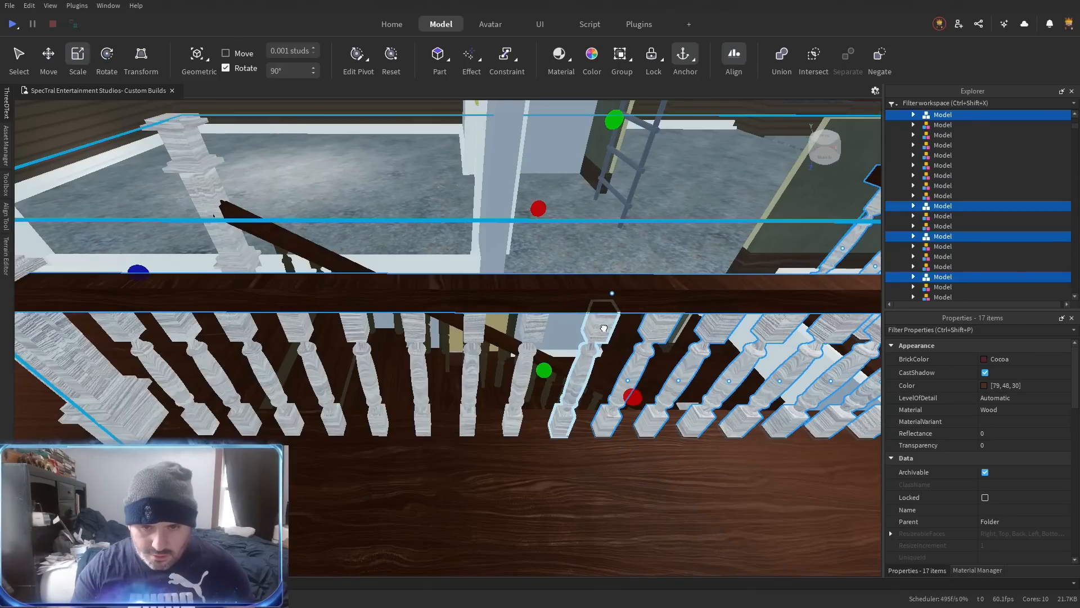
ctrl+click(585, 338)
ctrl+click(529, 335)
ctrl+click(474, 333)
ctrl+click(421, 338)
ctrl+click(369, 336)
ctrl+click(318, 336)
ctrl+click(265, 334)
ctrl+click(216, 338)
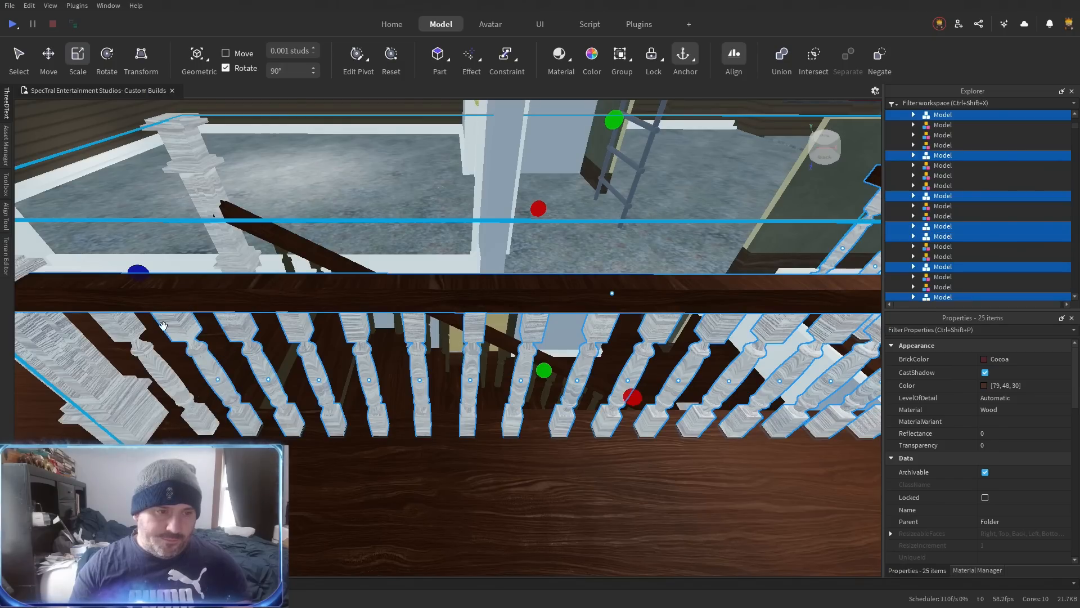
ctrl+click(168, 340)
ctrl+click(62, 349)
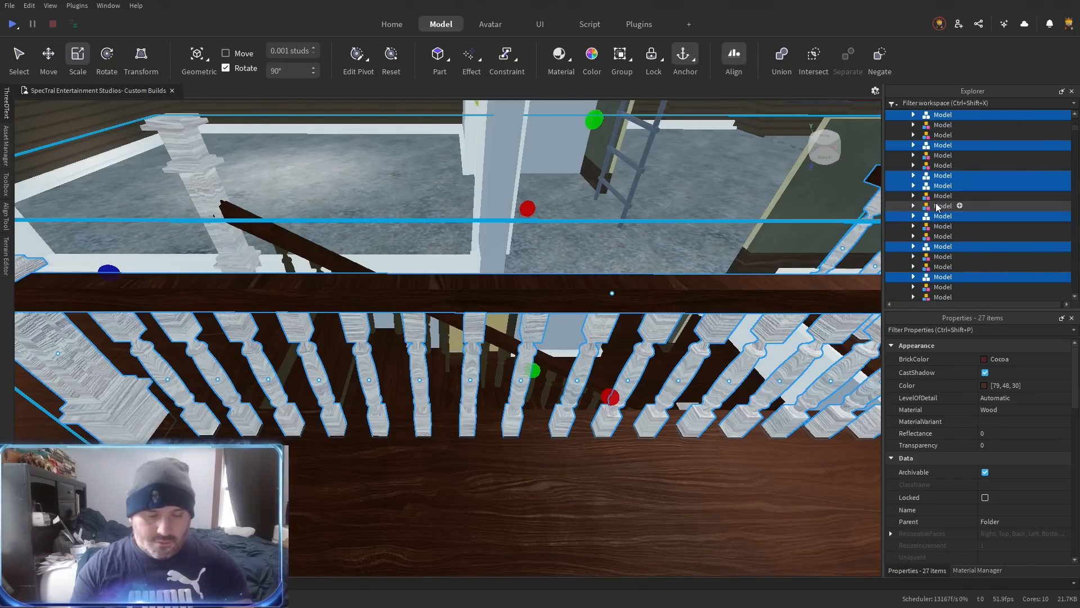
key(ctrl+alt+g)
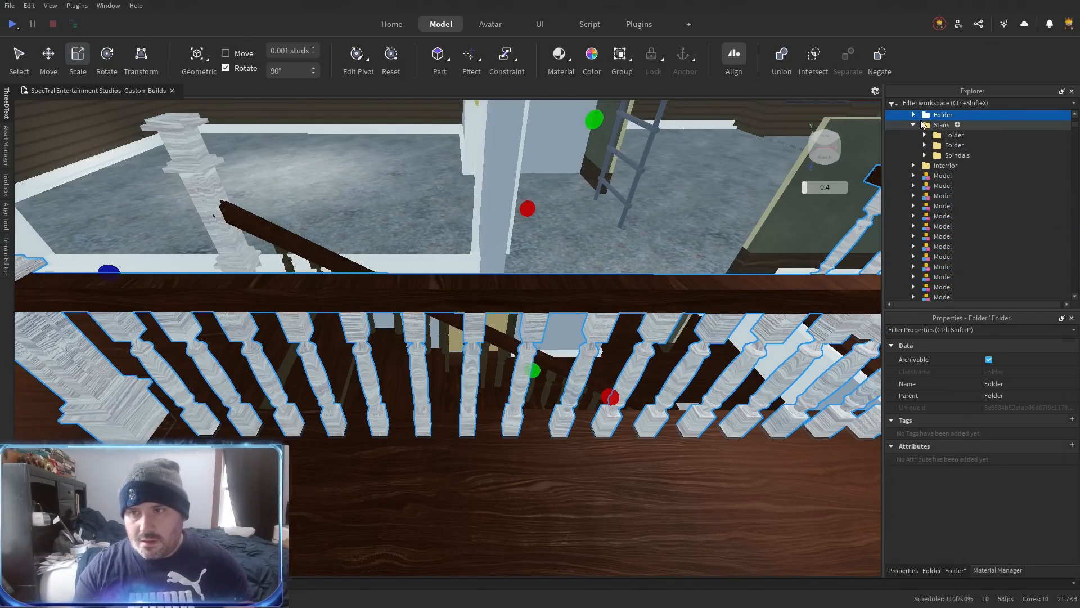
Union the parts inside each of the first two spindle models in the landing railing folder.
click(914, 115)
click(923, 126)
click(952, 128)
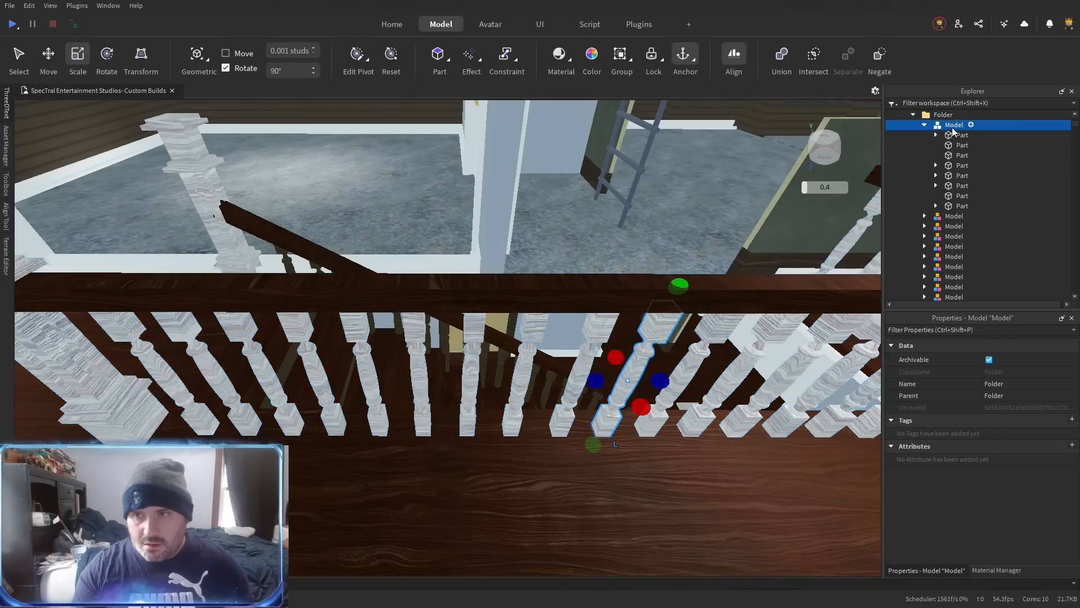
key(ctrl+u)
key(ctrl+shift+g)
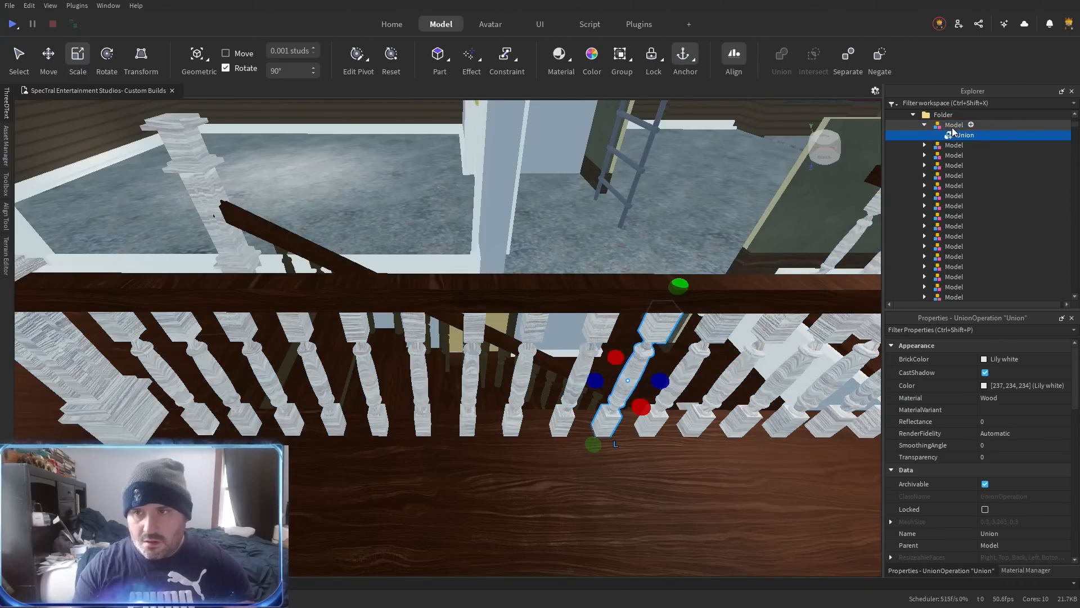
click(950, 145)
key(ctrl+u)
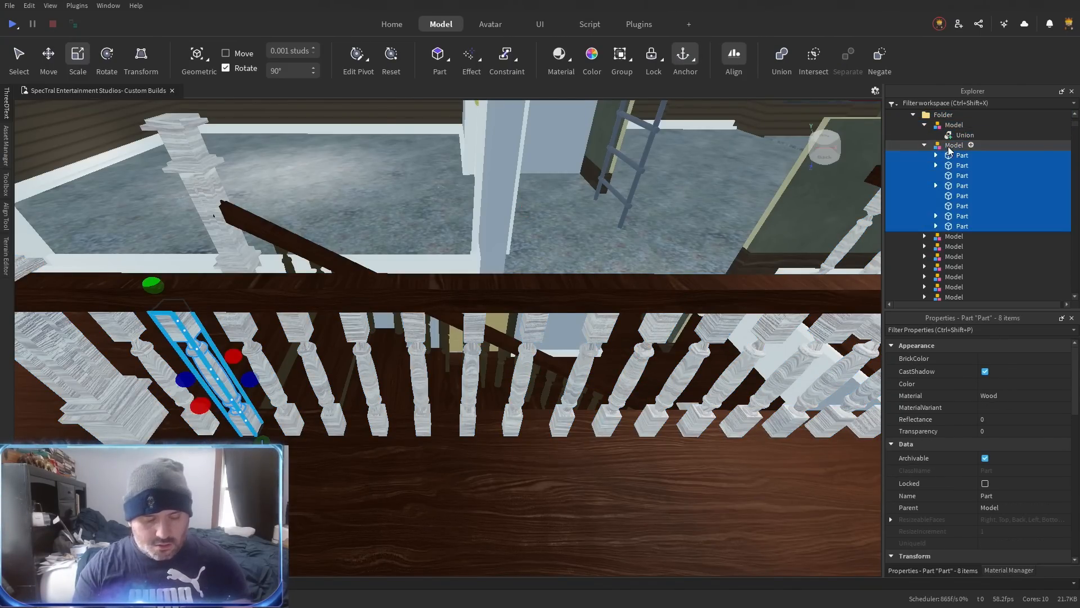
key(ctrl+shift+g)
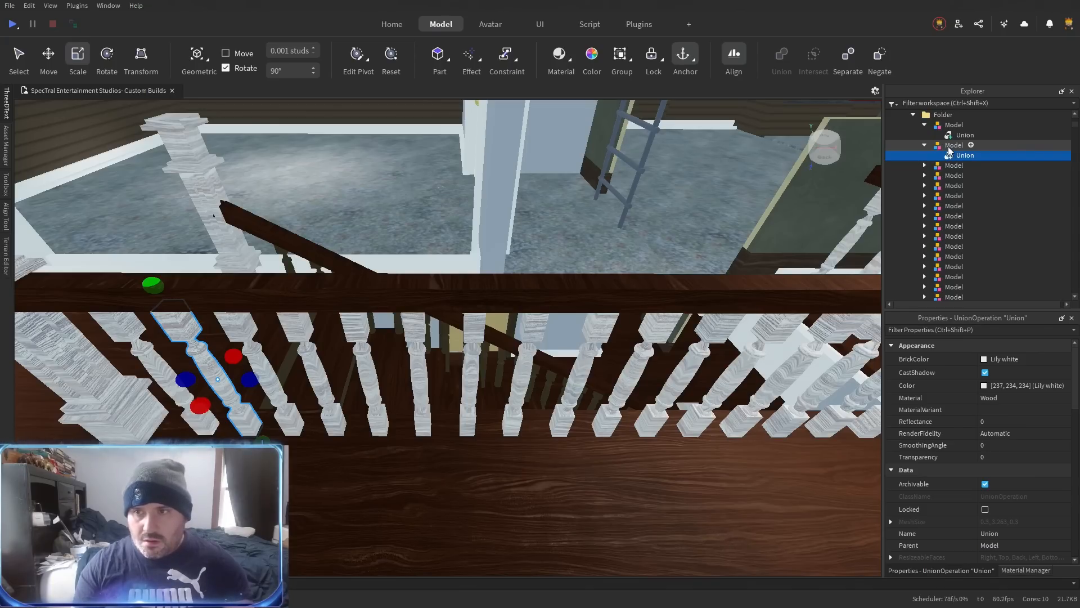
Union the parts of the third spindle model, and separately those of the following newel post model.
click(955, 165)
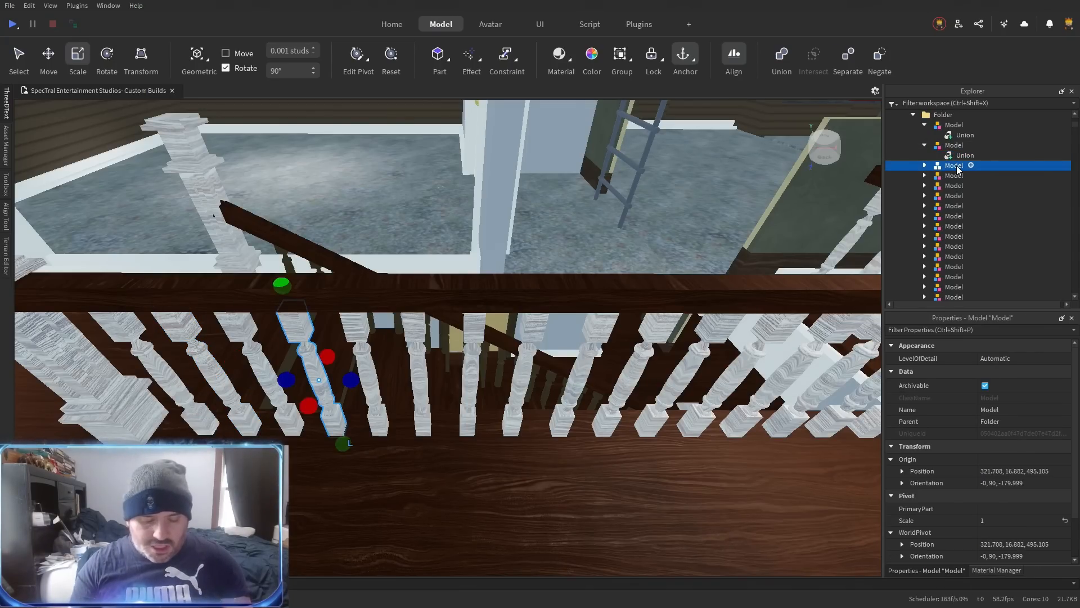
key(ctrl+u)
key(ctrl+shift+g)
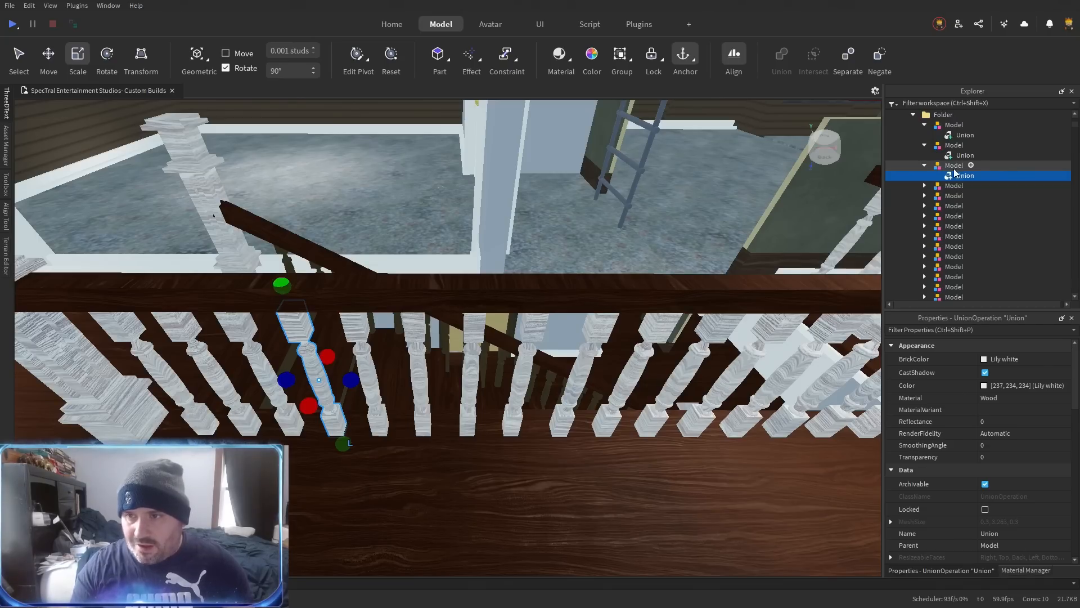
click(951, 186)
key(ctrl+u)
key(ctrl+shift+g)
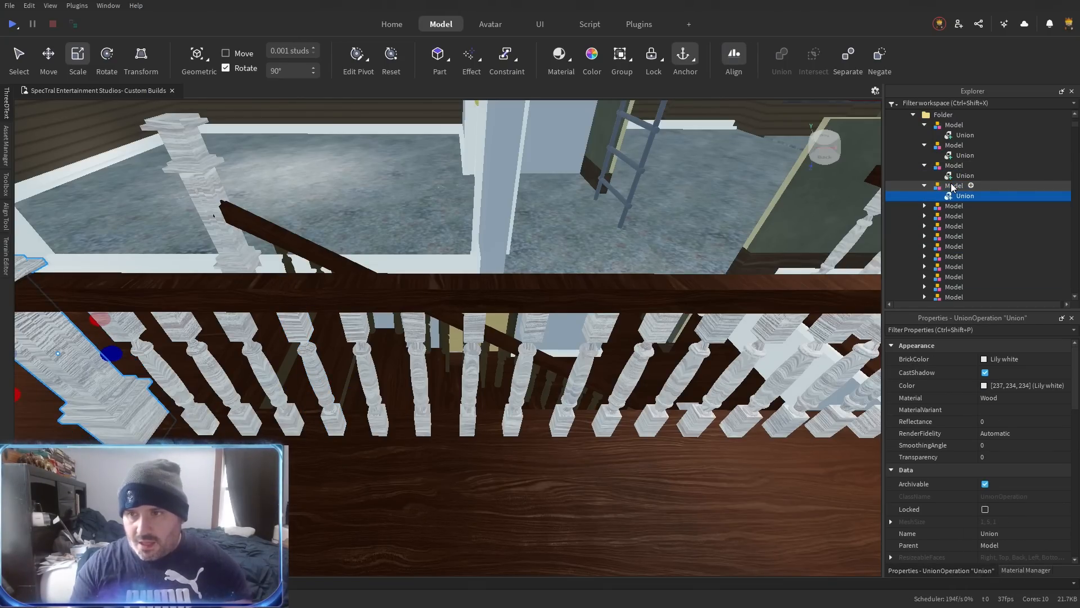
Union the parts inside each of the next three railing models in the folder, one model at a time.
click(937, 205)
key(ctrl+u)
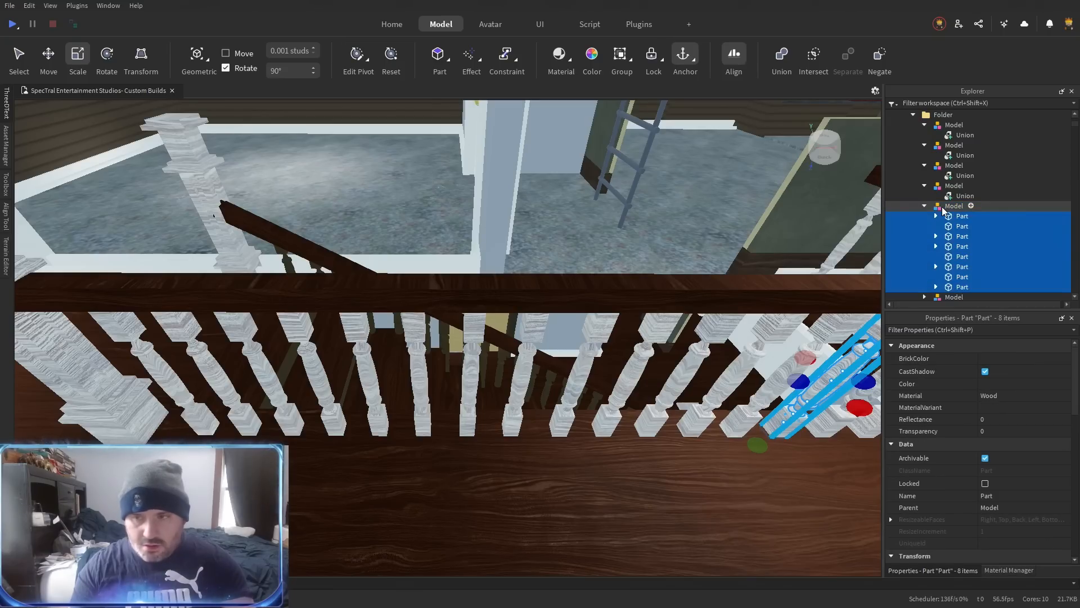
key(ctrl+shift+g)
click(947, 225)
key(ctrl+u)
key(ctrl+shift+g)
click(949, 236)
key(ctrl+u)
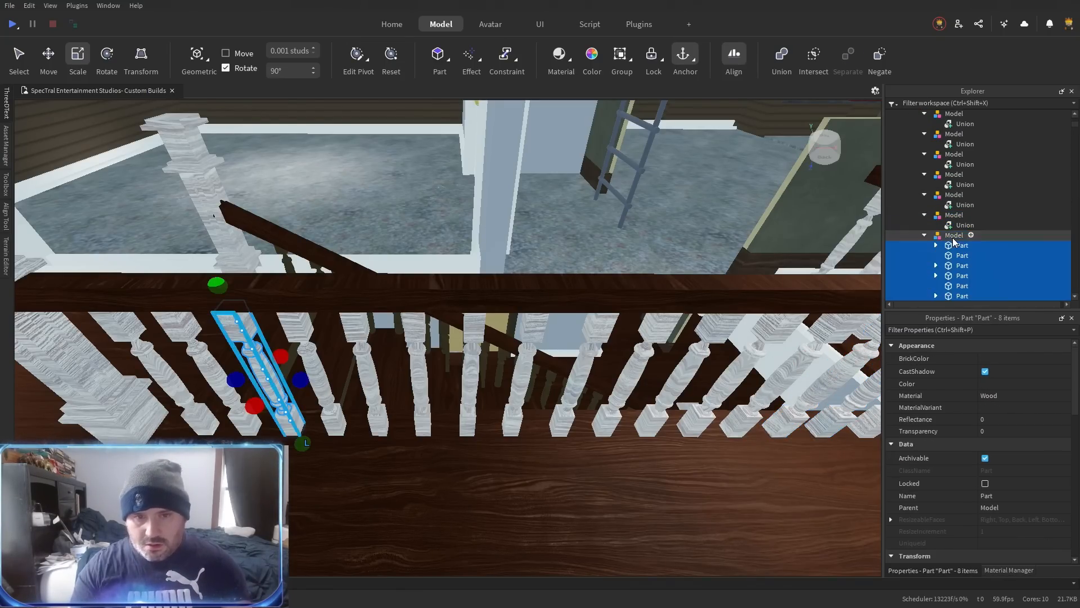
key(ctrl+shift+g)
Union the parts inside each of the next two models in the folder, ending with the spindle near the railing's middle.
click(953, 236)
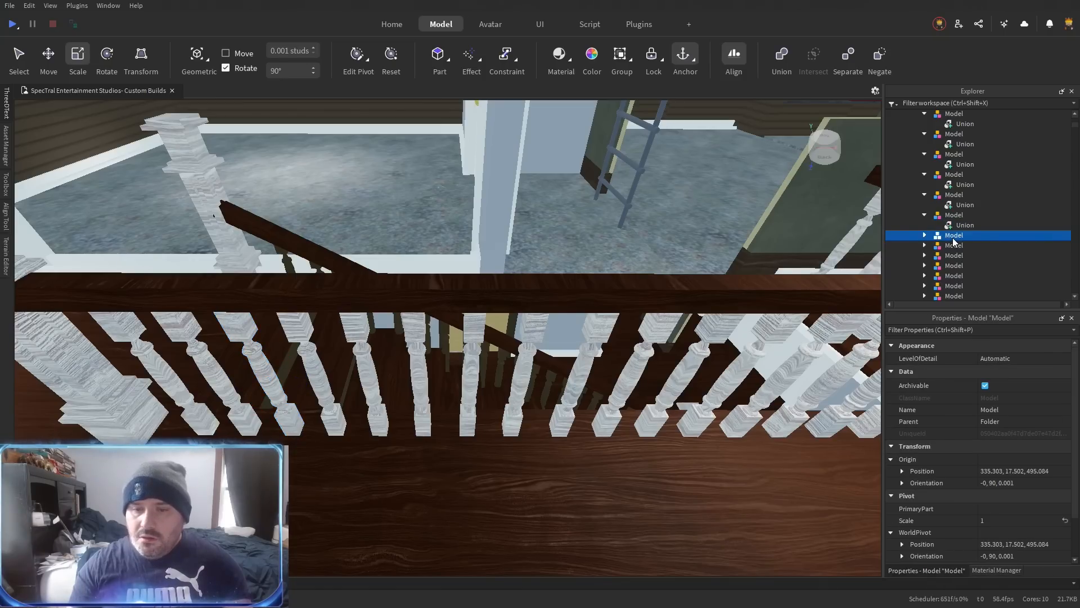
key(ctrl+u)
key(ctrl+shift+g)
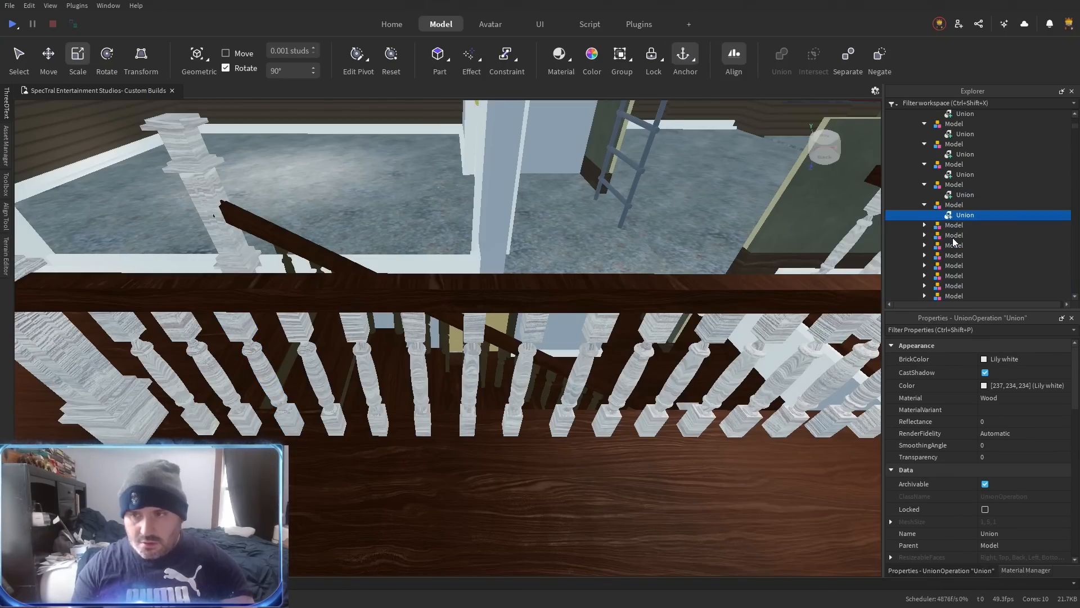
click(950, 226)
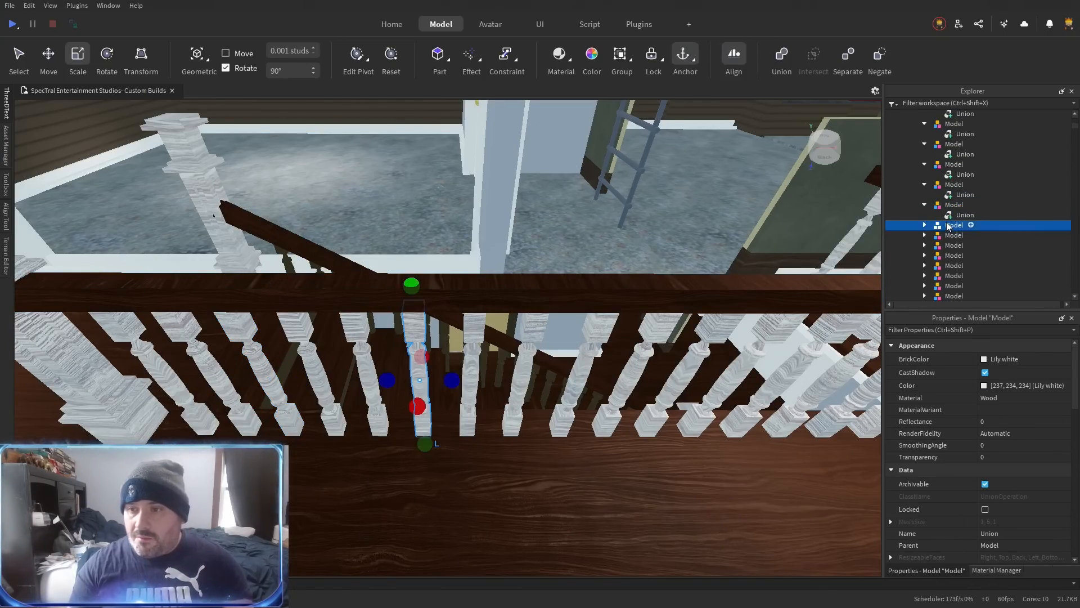
key(ctrl+u)
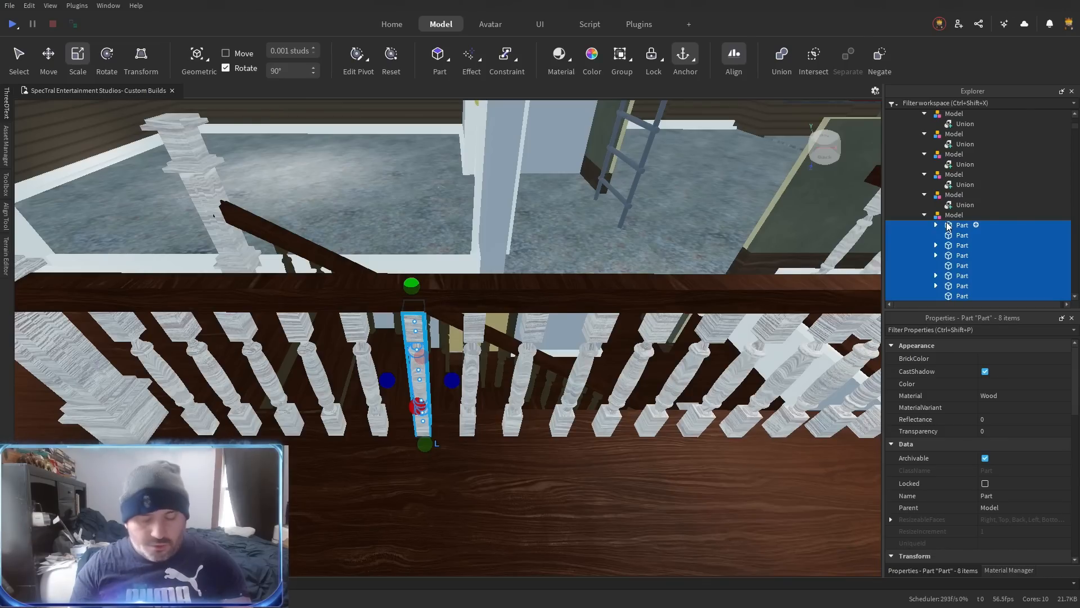
key(ctrl+shift+g)
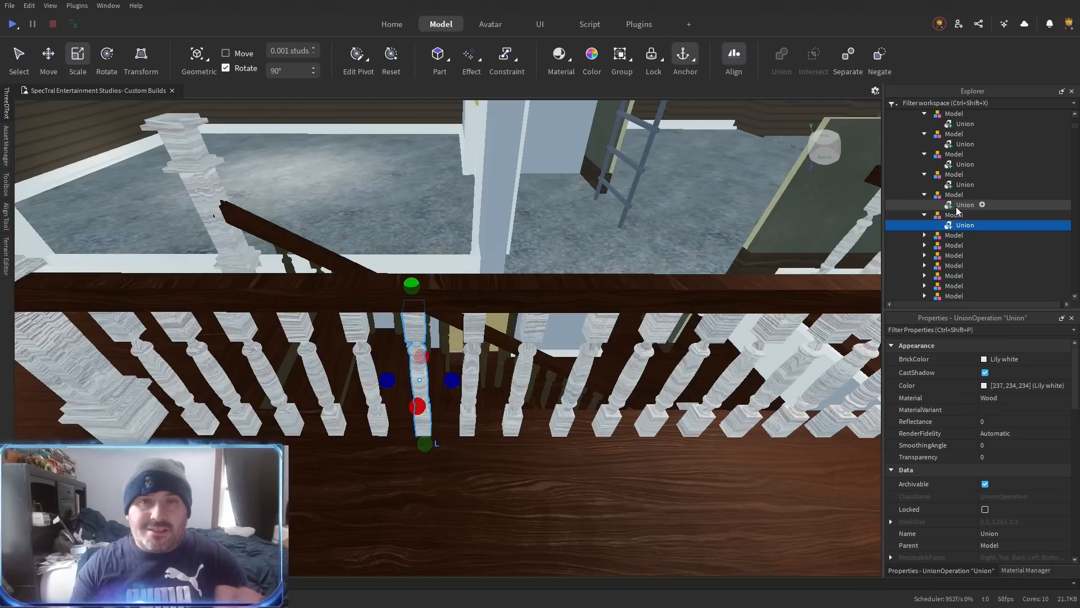
Union the parts of the spindle model right of the long railing's middle, and separately those of the spindle beside the newel post.
click(958, 235)
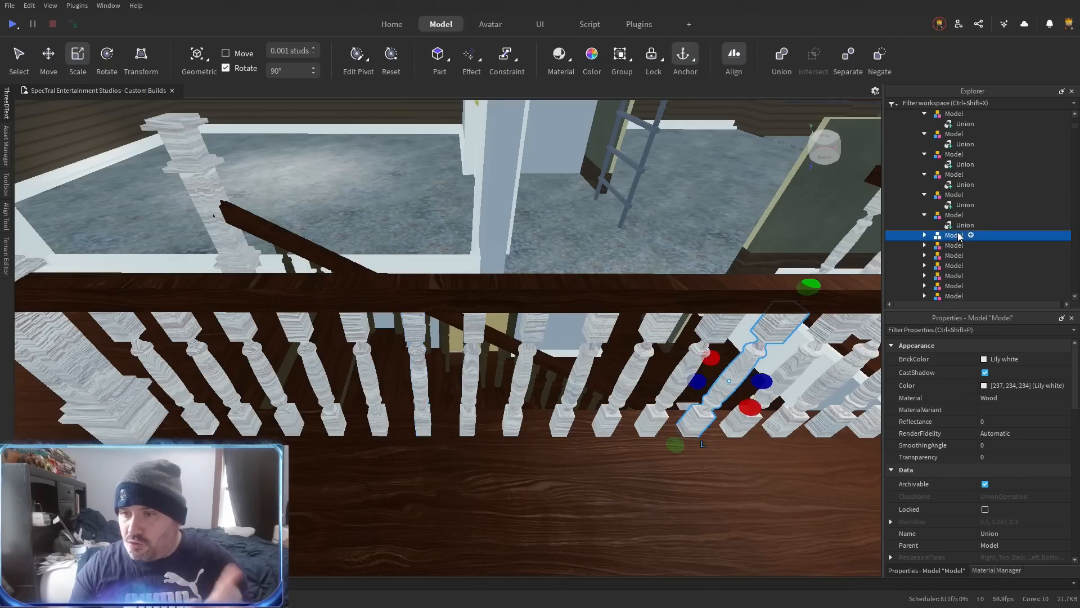
key(ctrl+z)
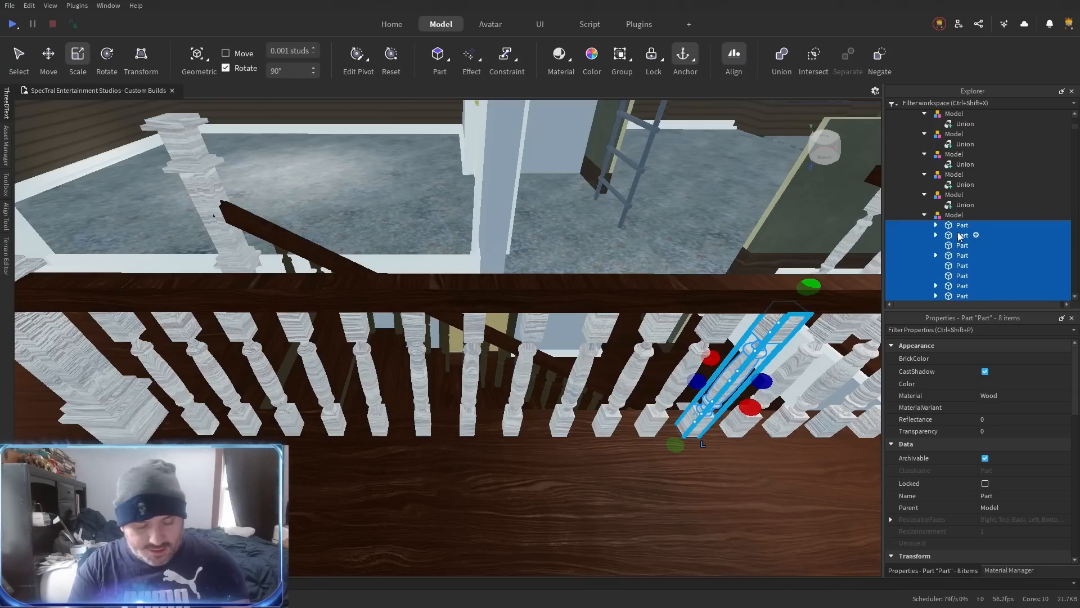
key(ctrl+y)
click(958, 235)
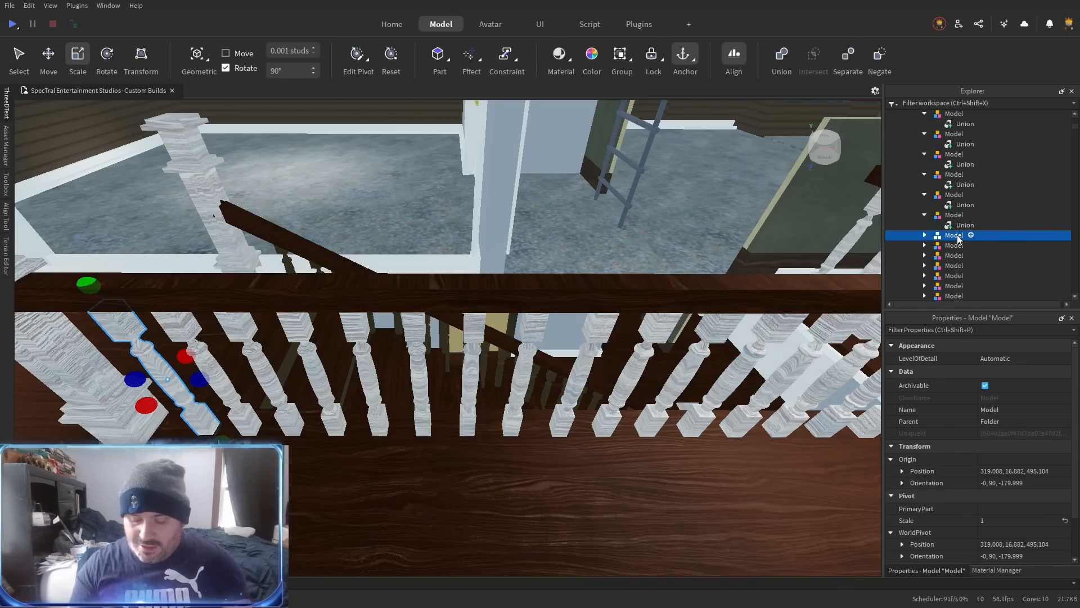
key(ctrl+z)
key(ctrl+y)
Union the parts inside each of the next two spindle models, both on the short section of the landing railing.
click(957, 235)
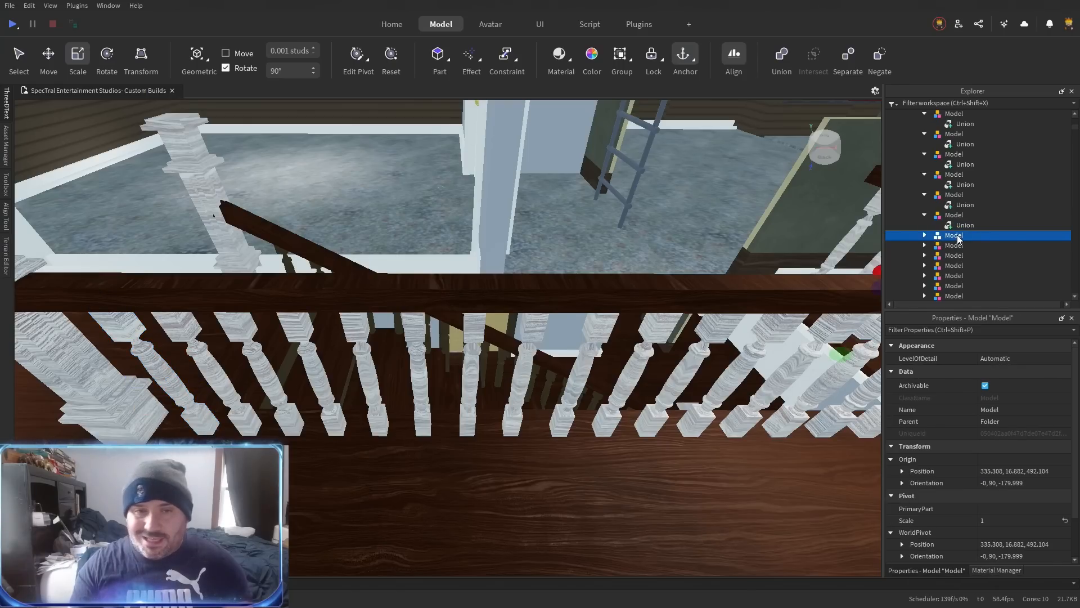
key(ctrl+u)
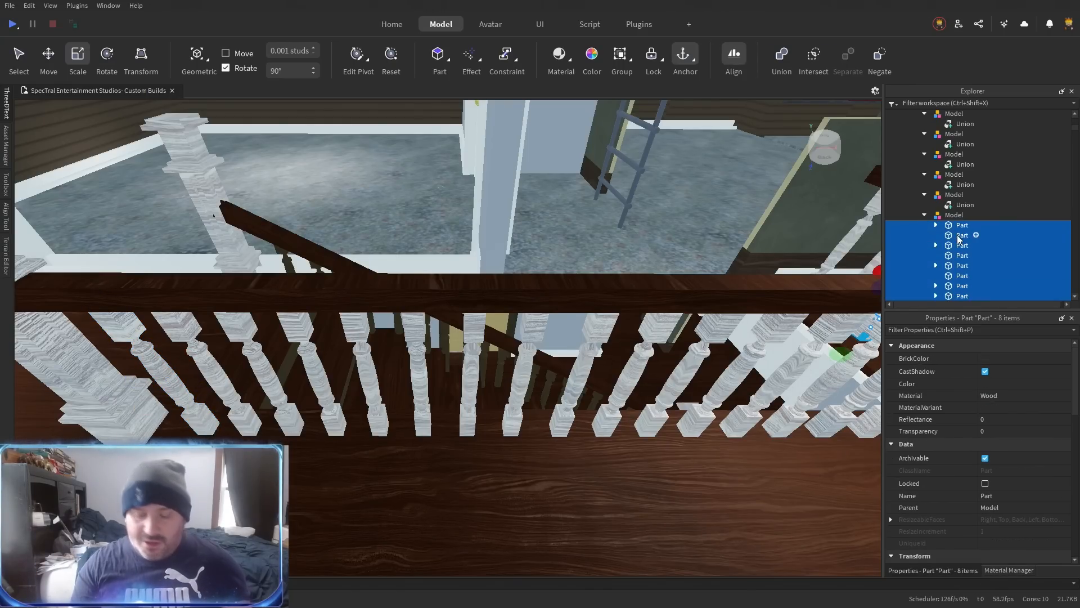
key(ctrl+shift+g)
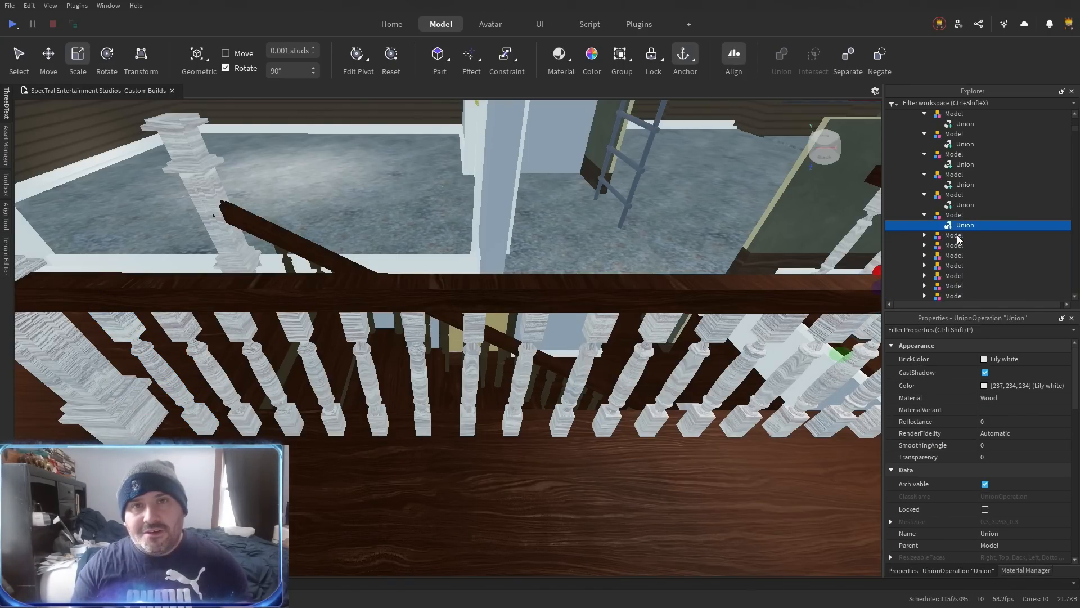
click(958, 236)
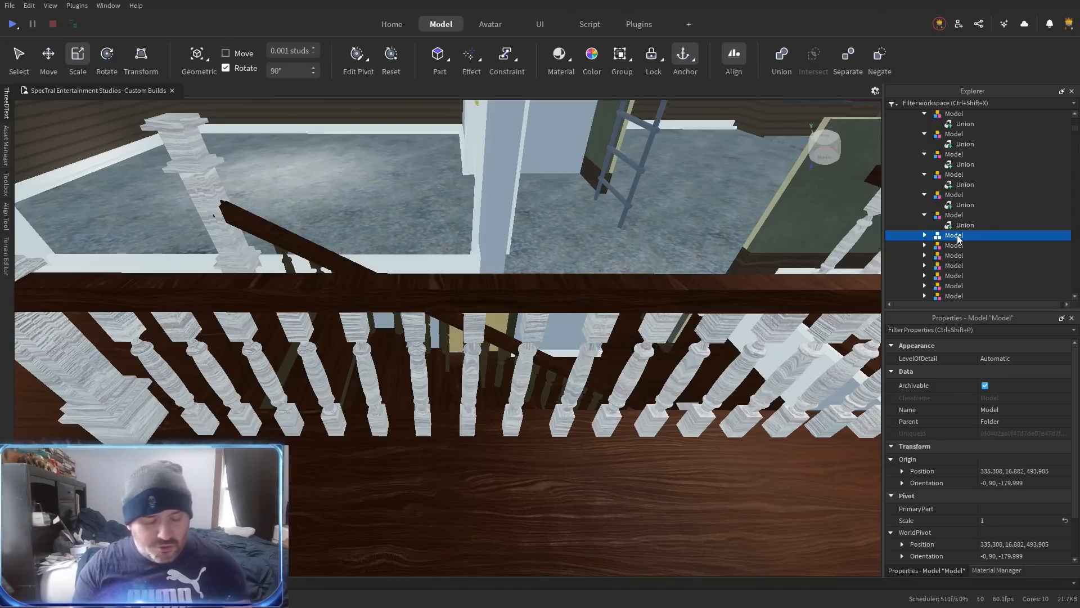
key(ctrl+u)
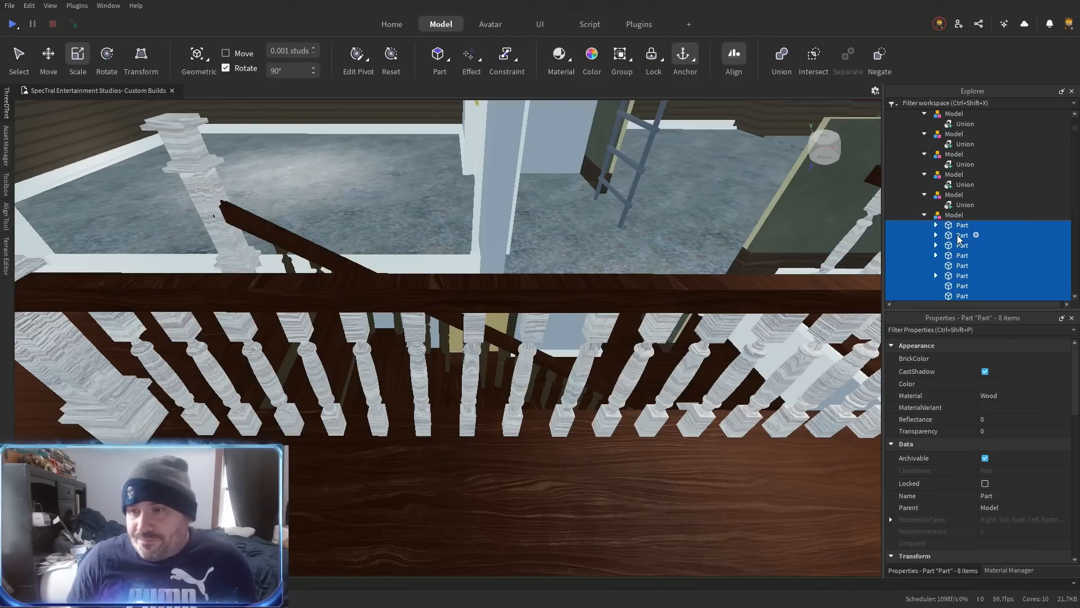
key(ctrl+shift+g)
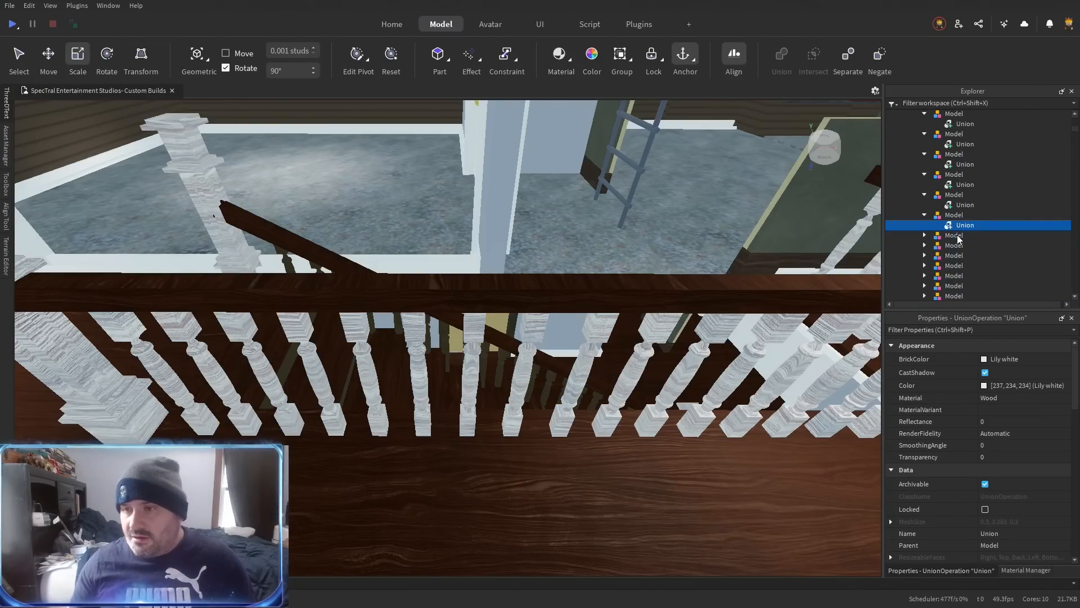
Union the parts inside each of the next two spindle models on the long railing section, one model at a time.
click(958, 239)
key(ctrl+shift+c)
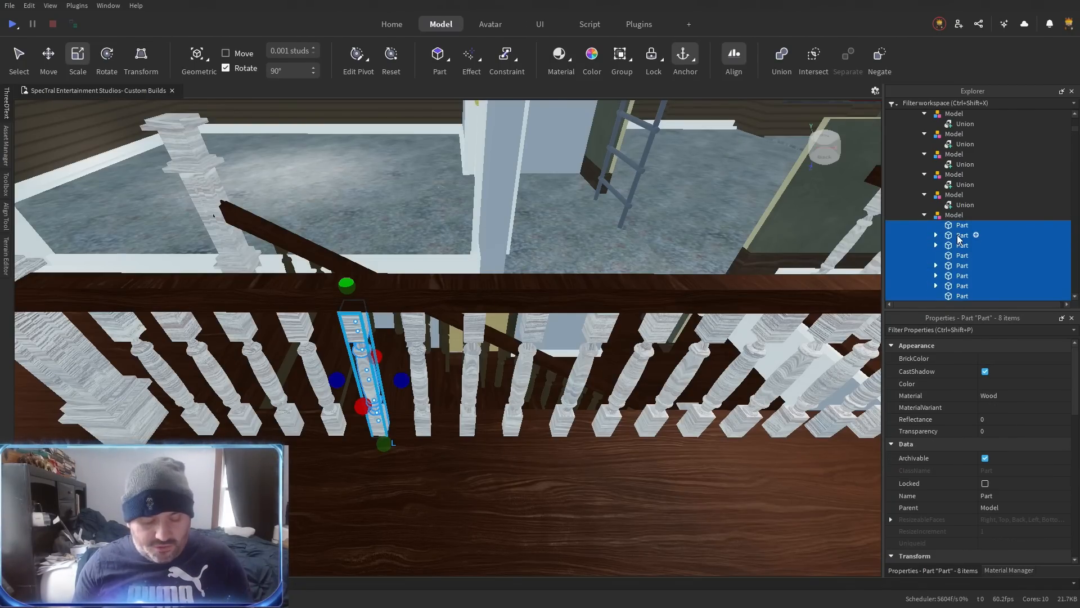
key(ctrl+shift+g)
click(958, 239)
key(ctrl+shift+c)
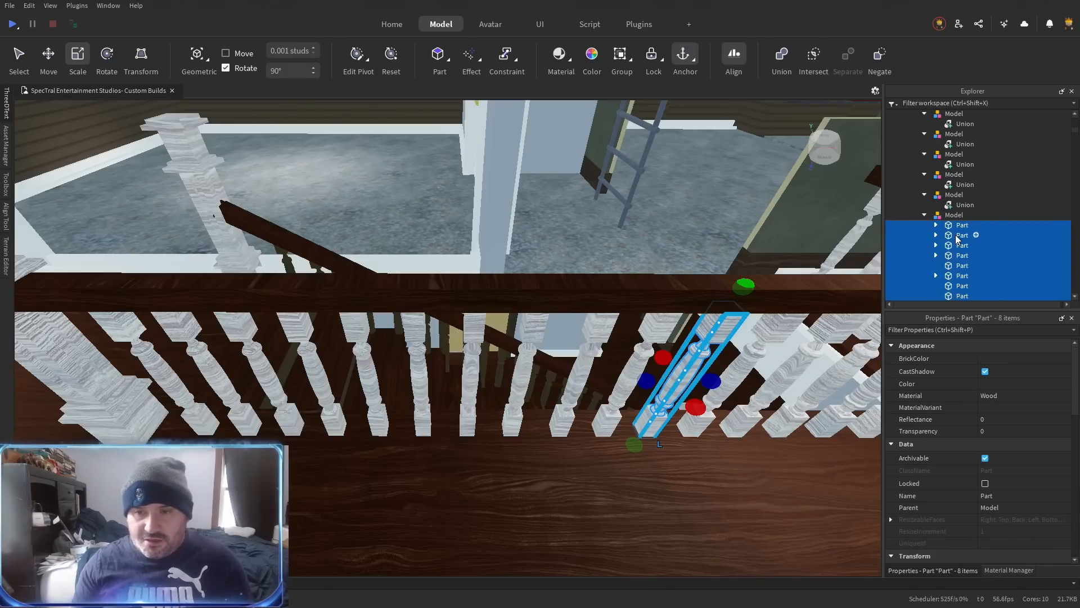
key(ctrl+shift+g)
Union the parts of two more spindle models on the short railing section, keeping each union in its own model.
click(956, 236)
key(ctrl+shift+c)
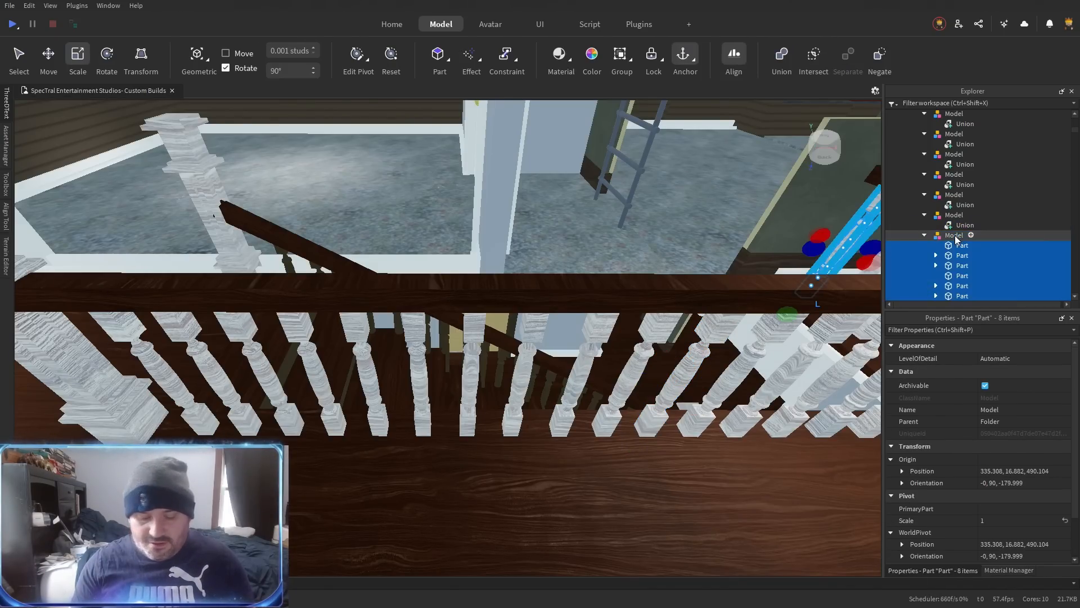
key(ctrl+shift+g)
click(954, 235)
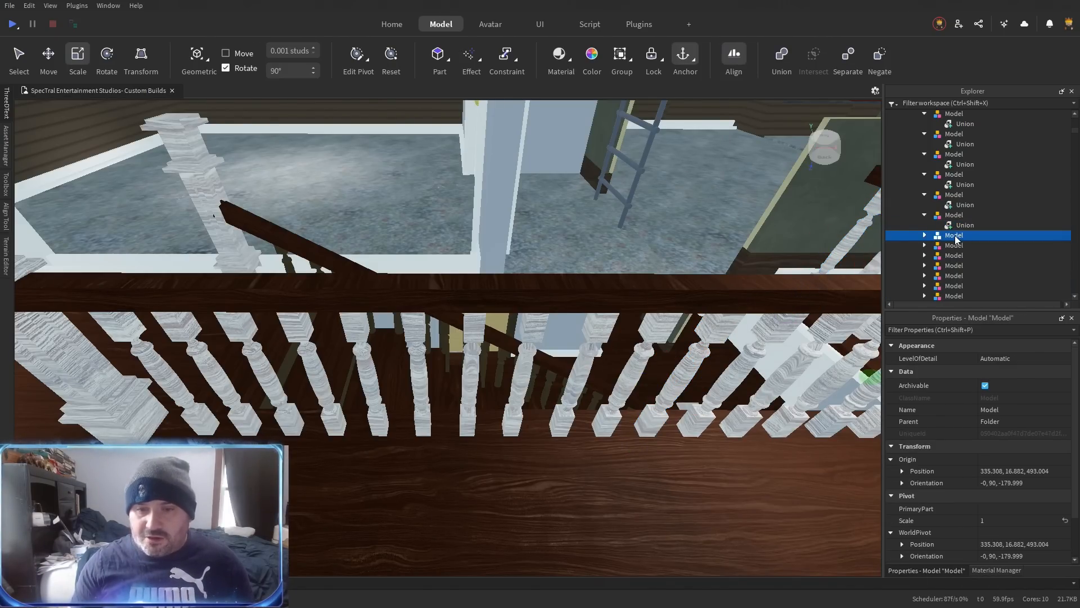
key(ctrl+shift+c)
key(ctrl+shift+g)
key(f)
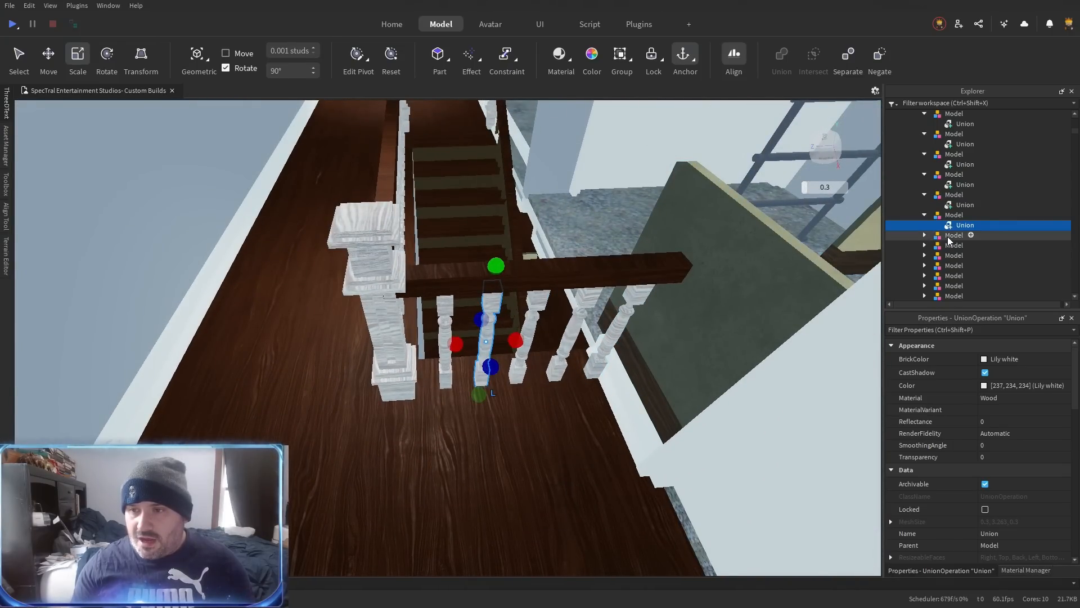
Union the parts of the next spindle model in the long run along the stairs, and separately those of the model following it.
click(954, 235)
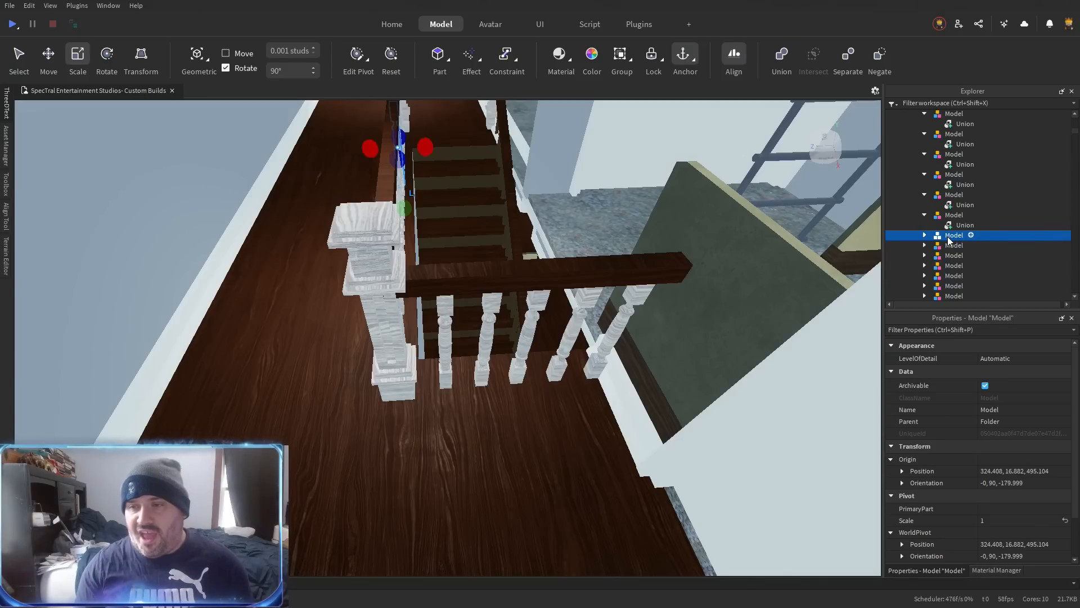
key(ctrl+shift+c)
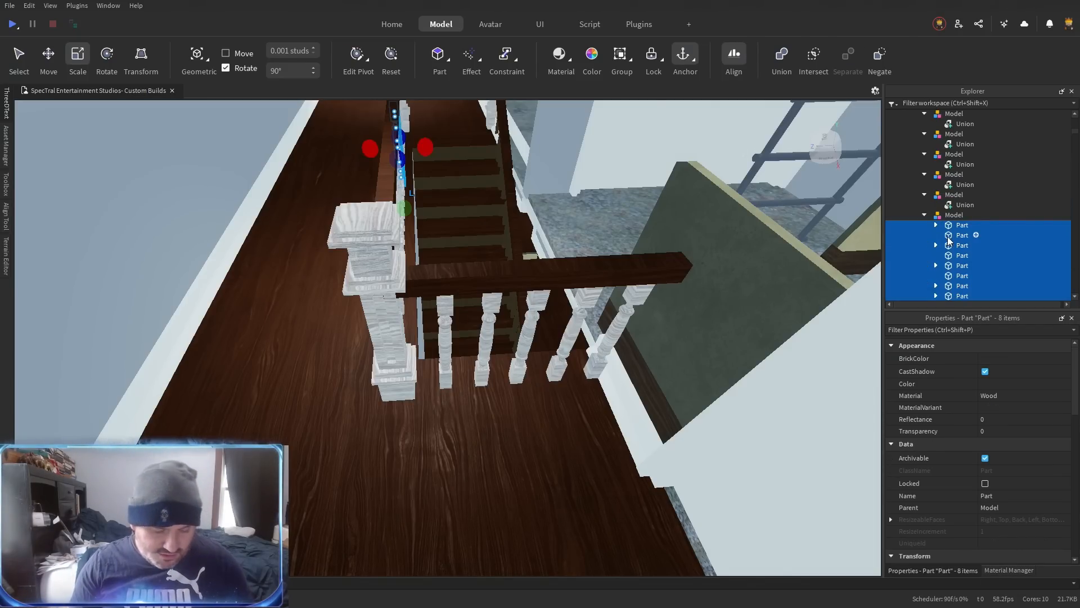
key(ctrl+shift+g)
click(948, 237)
key(ctrl+shift+c)
key(ctrl+shift+g)
Union the parts of the model just behind the corner newel post, and separately those of the following spindle model.
click(948, 237)
key(ctrl+shift+c)
key(ctrl+shift+g)
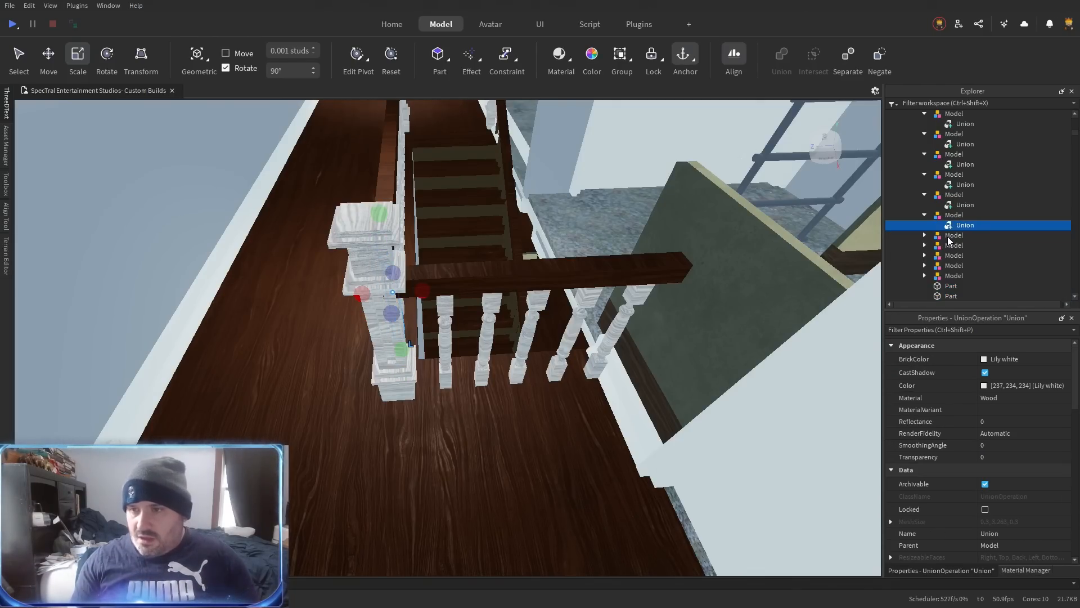
click(948, 237)
key(ctrl+shift+c)
key(ctrl+shift+g)
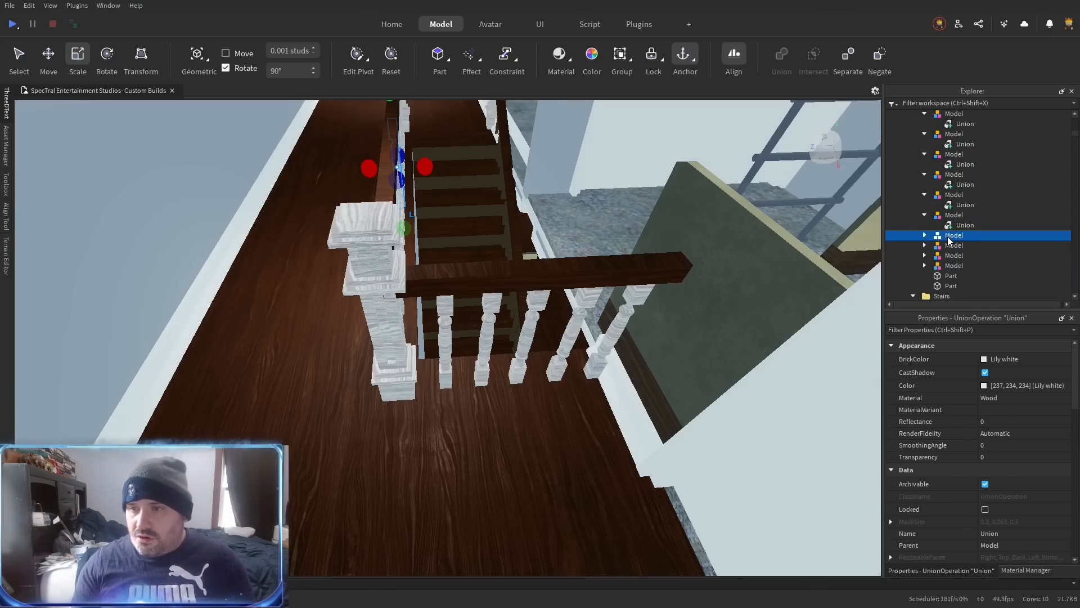
Union the parts inside each of the next two models, ending with the second-to-last spindle of the short railing section.
click(948, 237)
key(ctrl+shift+c)
key(ctrl+shift+g)
click(949, 237)
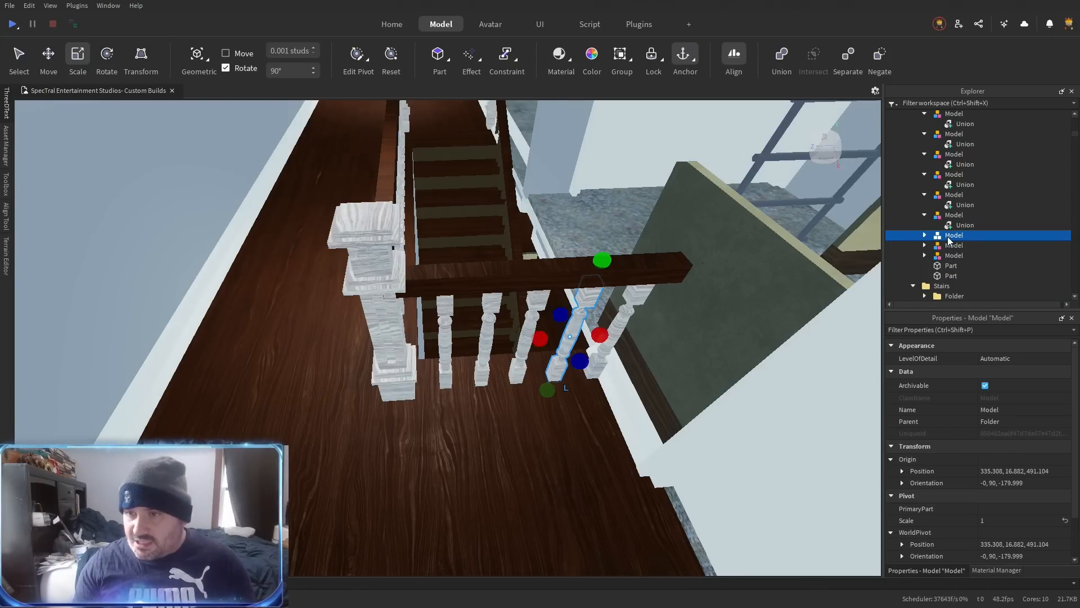
key(ctrl+shift+c)
key(ctrl+shift+g)
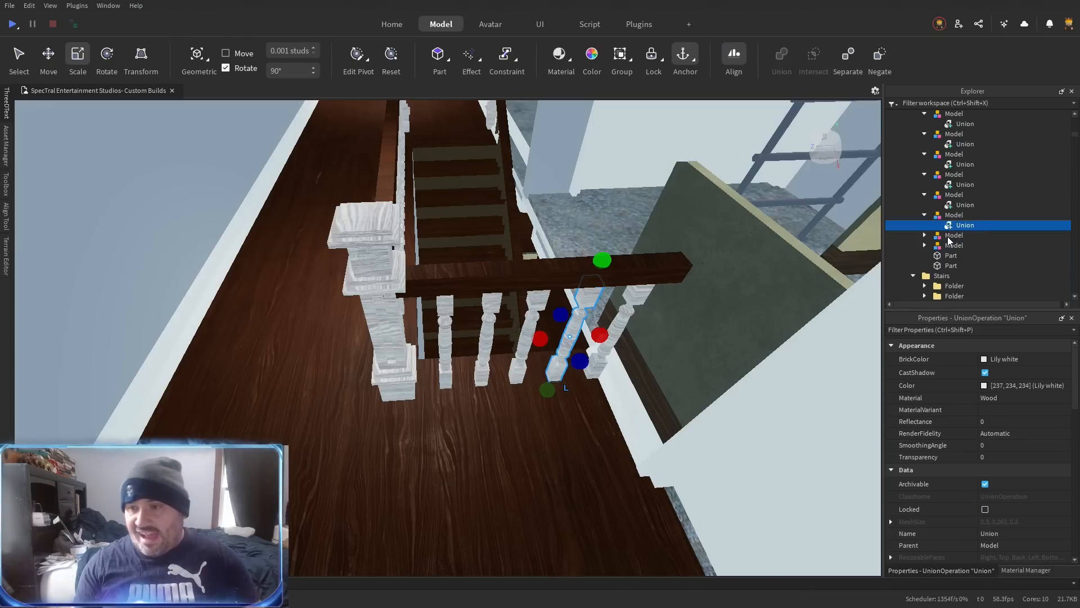
Union the parts inside each of the last two spindle models remaining in the railing folder, starting with the bottom one.
click(948, 237)
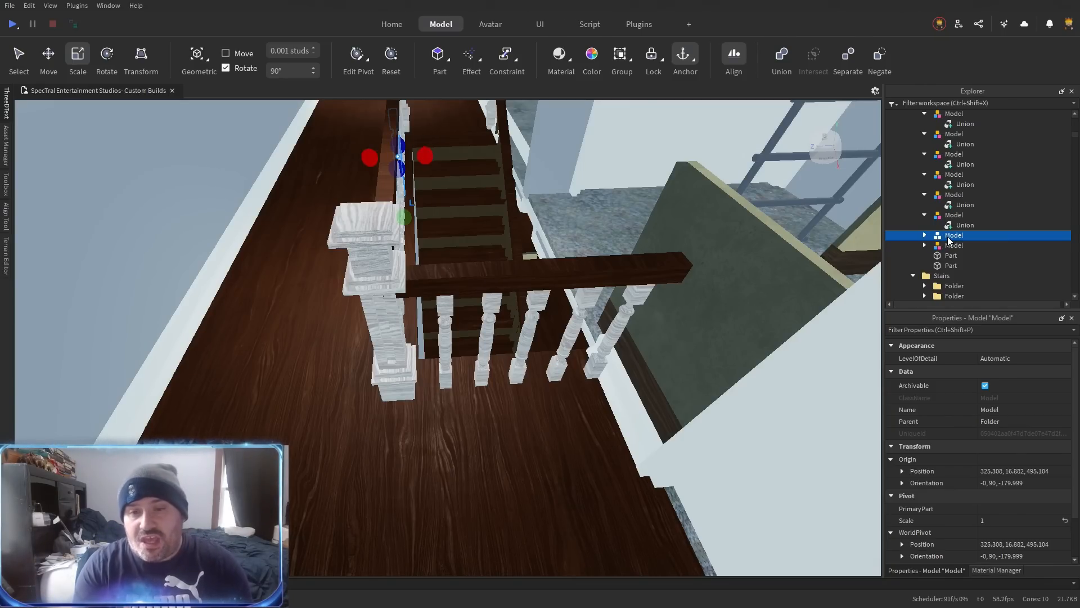
click(950, 245)
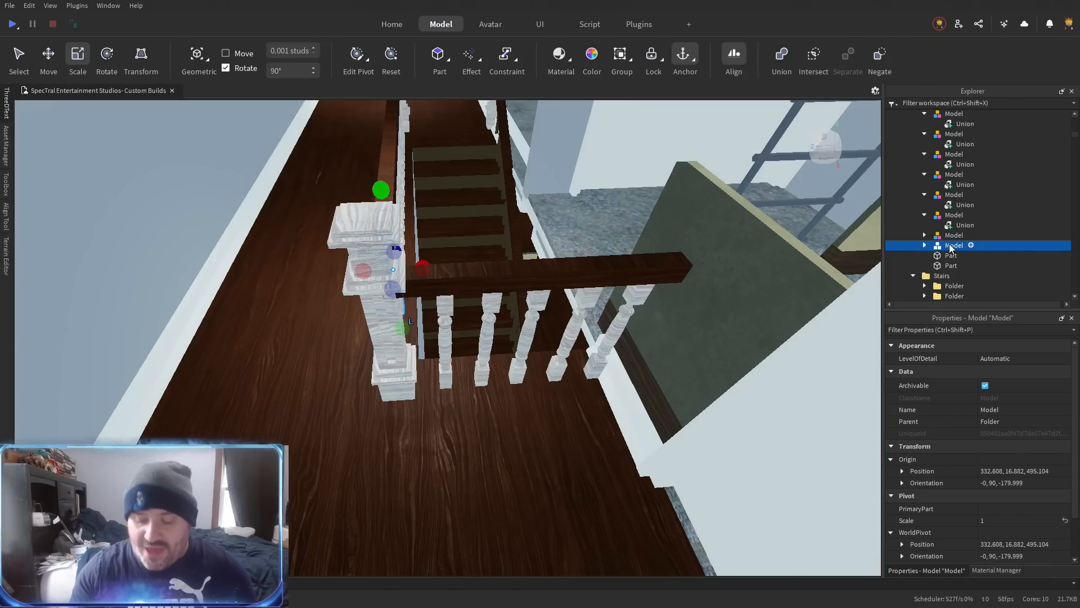
key(ctrl+shift+g)
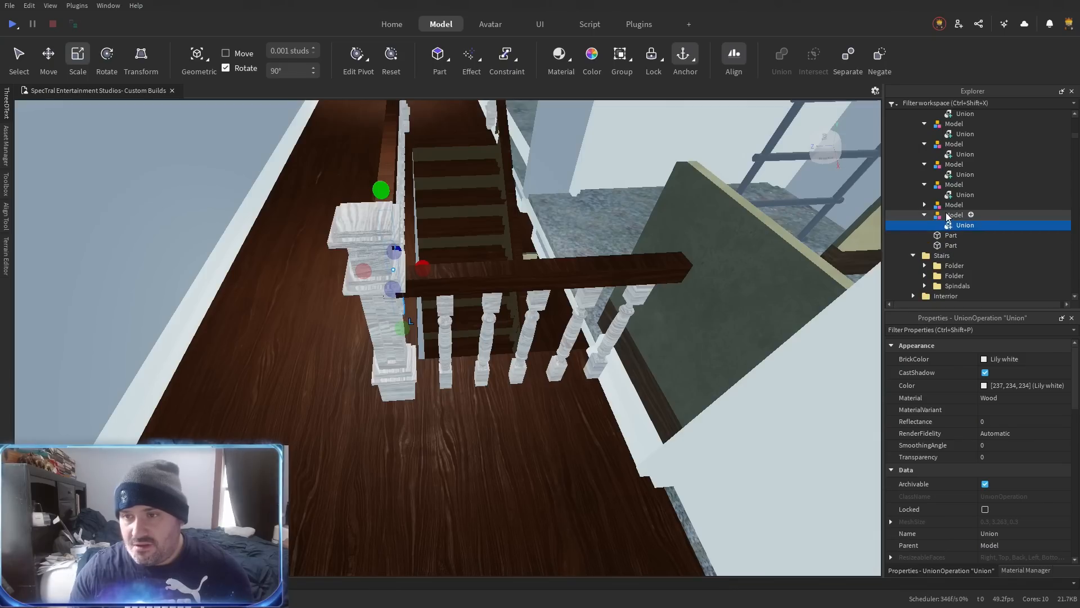
click(946, 206)
key(ctrl+shift+u)
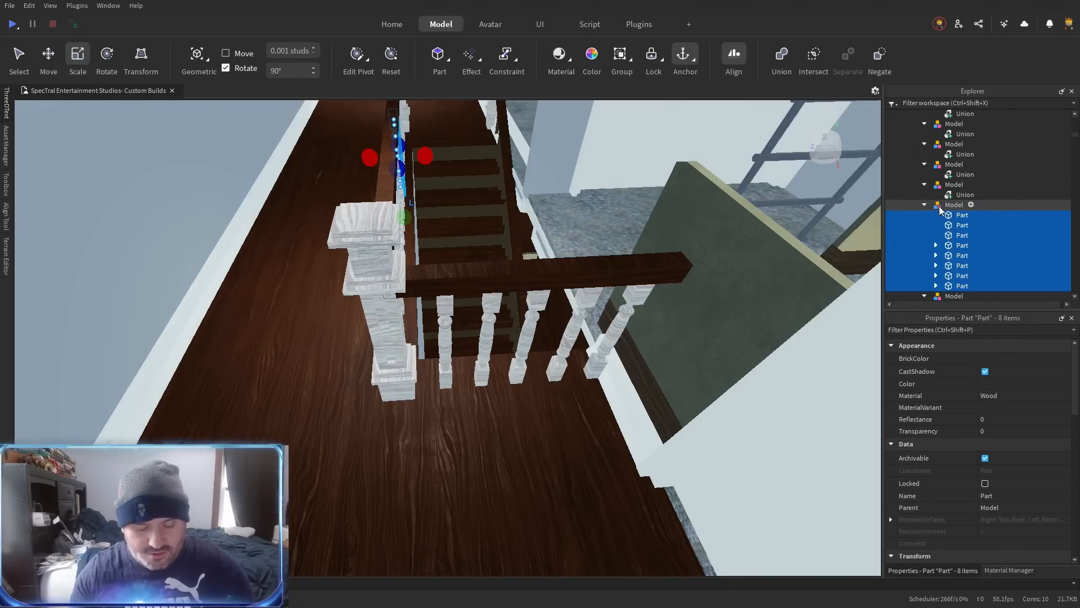
key(ctrl+shift+g)
Collapse the models in the railing folder and group its two dark wooden handrail parts into a folder.
scroll(954, 228, up, 5)
click(945, 217)
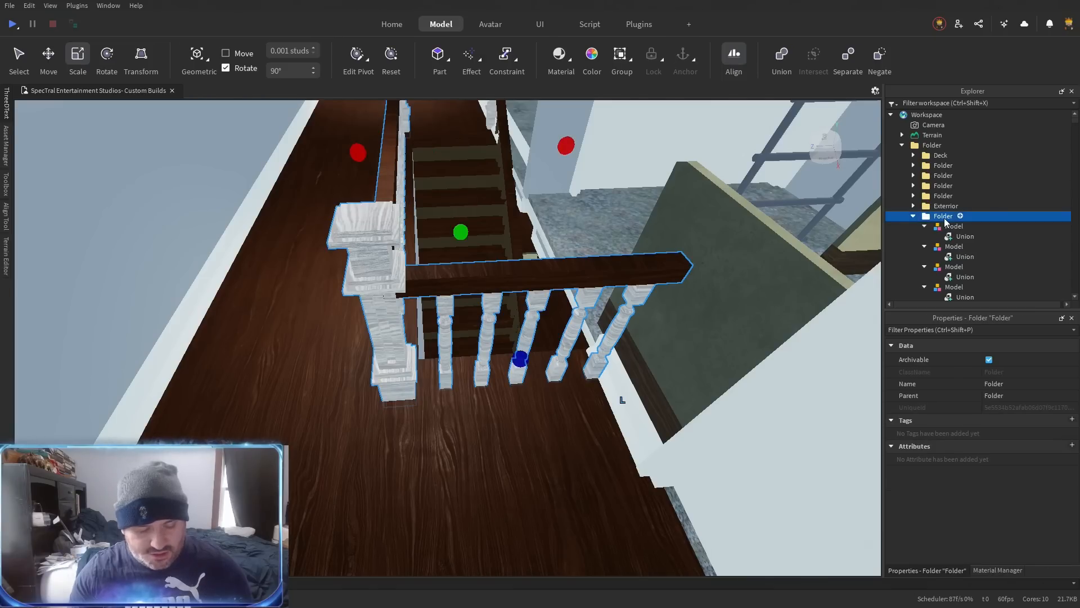
key(ctrl+g)
key(ctrl+z)
scroll(969, 223, up, 3)
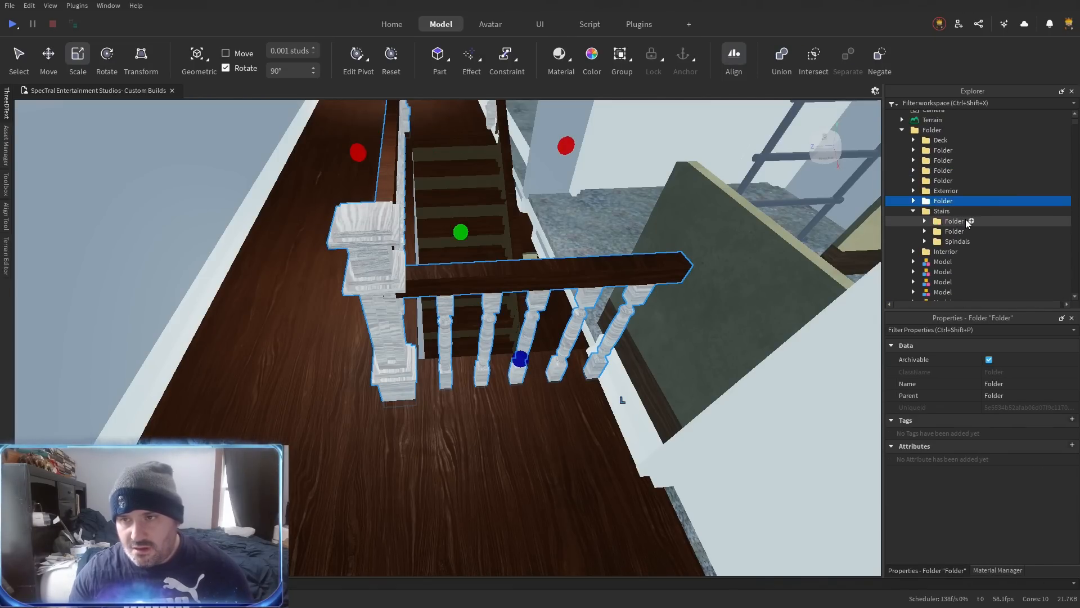
click(913, 201)
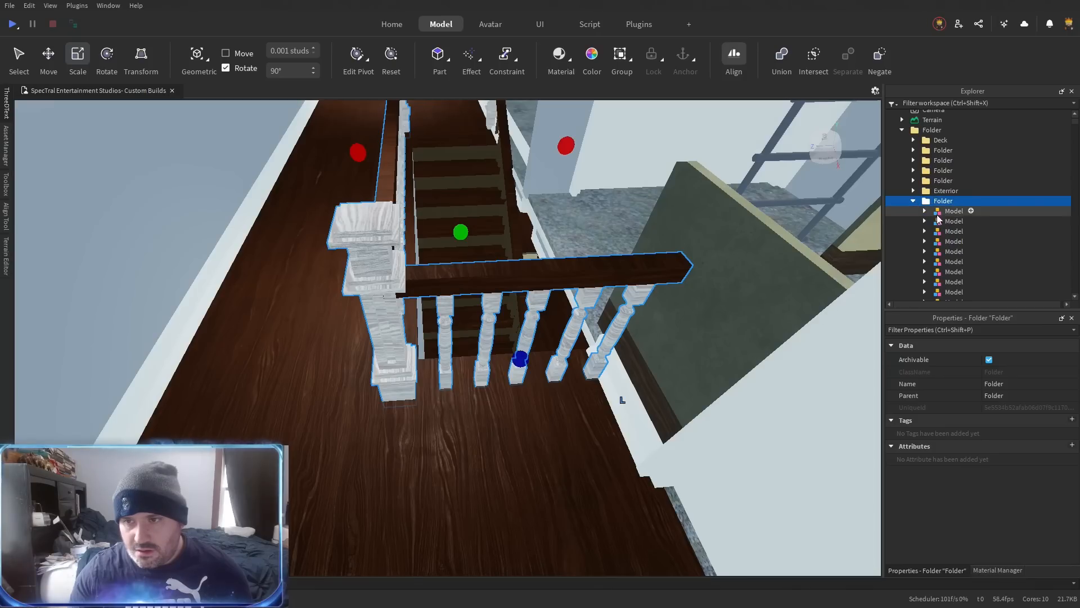
scroll(945, 228, down, 8)
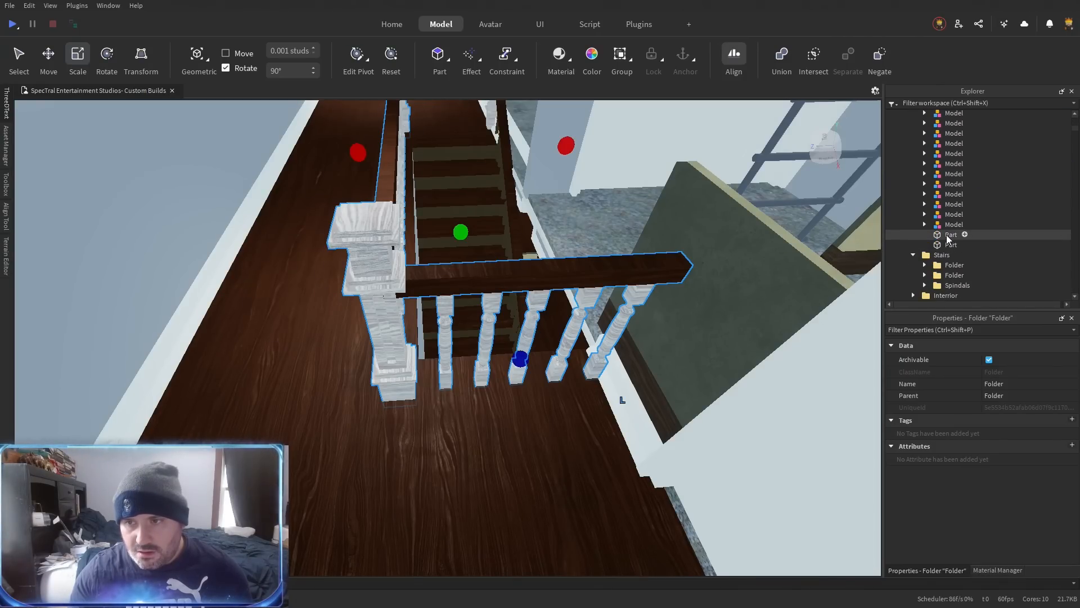
click(948, 234)
ctrl+click(384, 177)
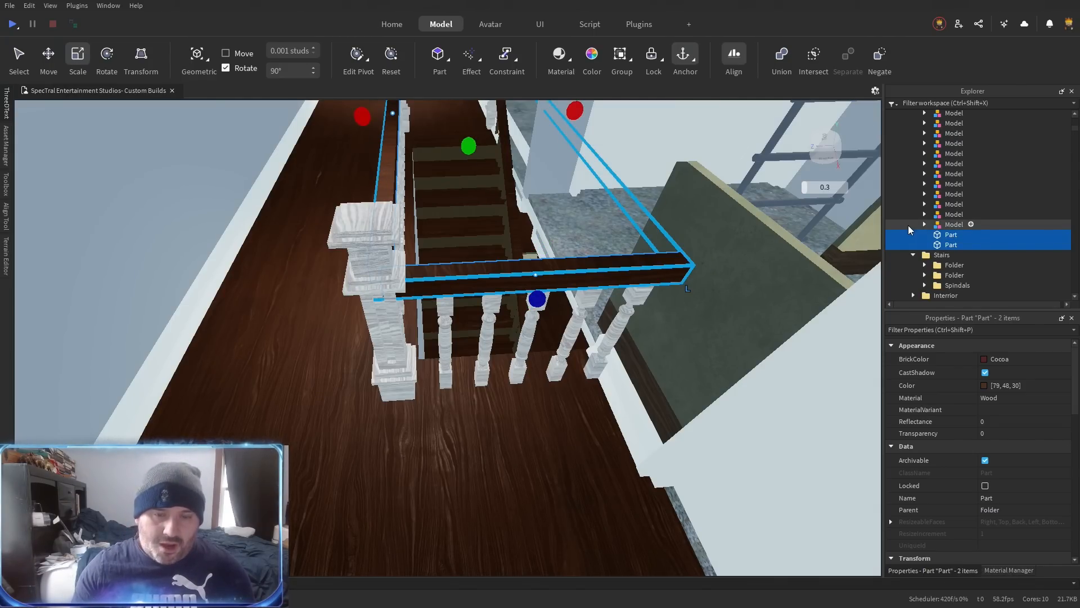
key(ctrl+alt+g)
Select the unions inside all the landing railing's spindle and newel post models and set their MaterialVariant to AstorianAnigreWood.
click(925, 114)
click(953, 146)
scroll(953, 160, down, 3)
scroll(953, 198, down, 3)
shift+click(953, 219)
key(ctrl+u)
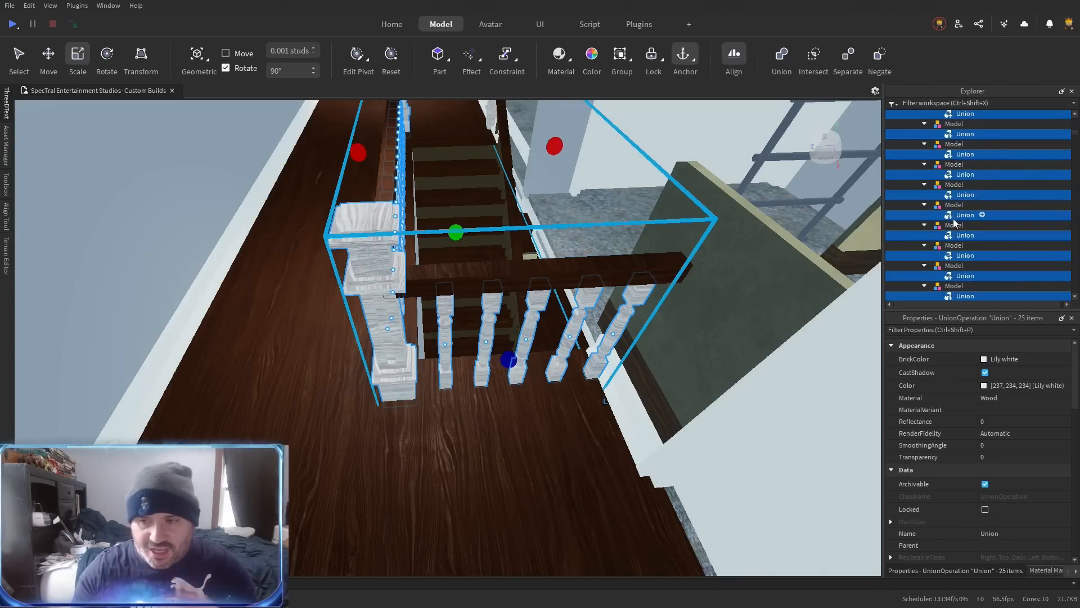
click(1041, 411)
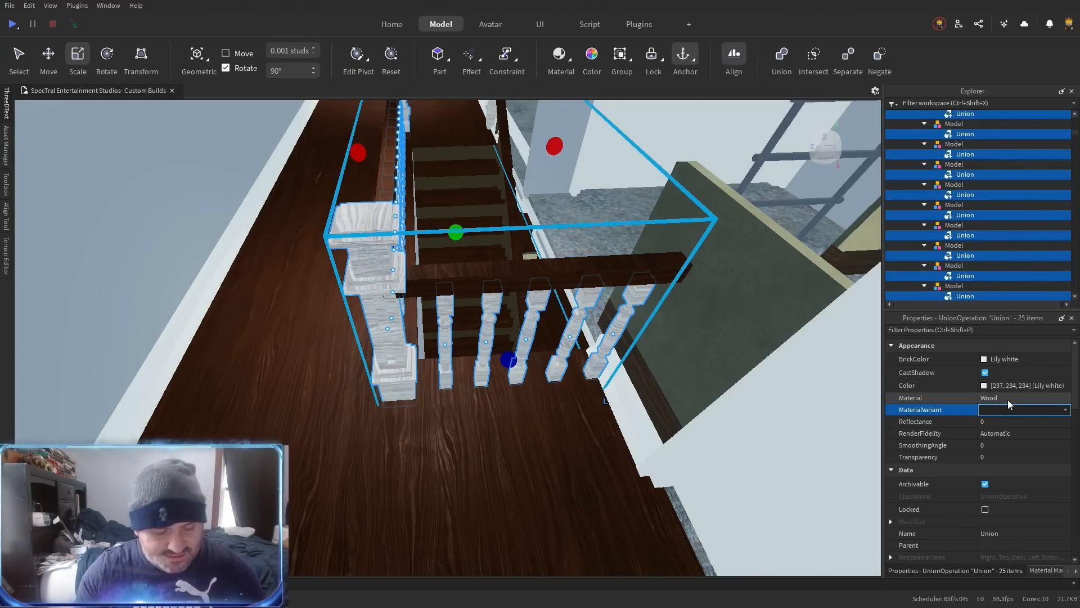
key(ctrl+v)
key(Return)
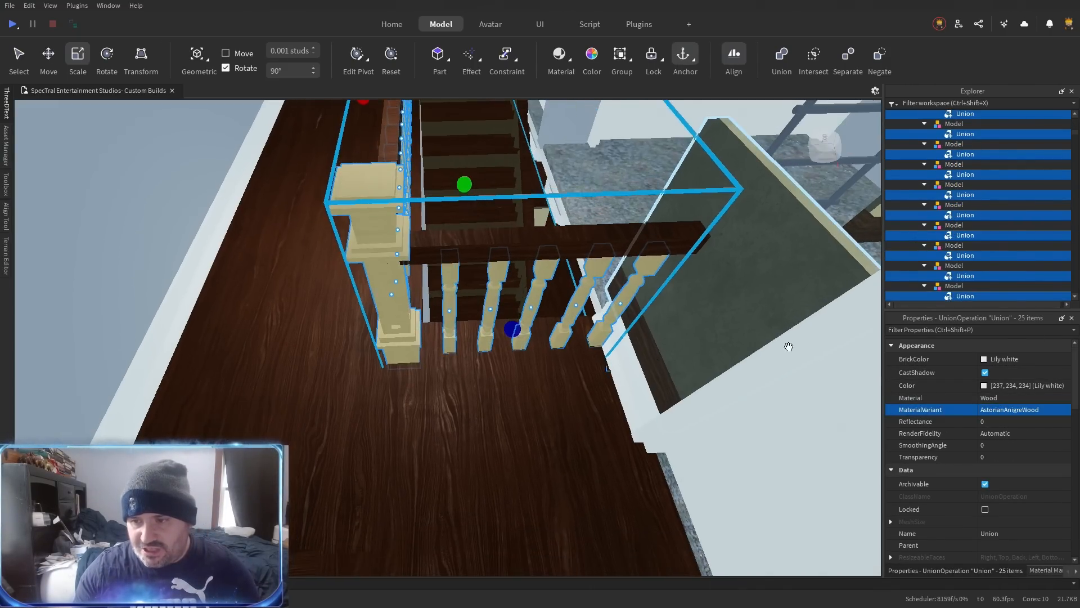
Enable UsePartColor on all the selected spindle and newel post unions.
click(1011, 360)
click(954, 538)
scroll(983, 468, down, 3)
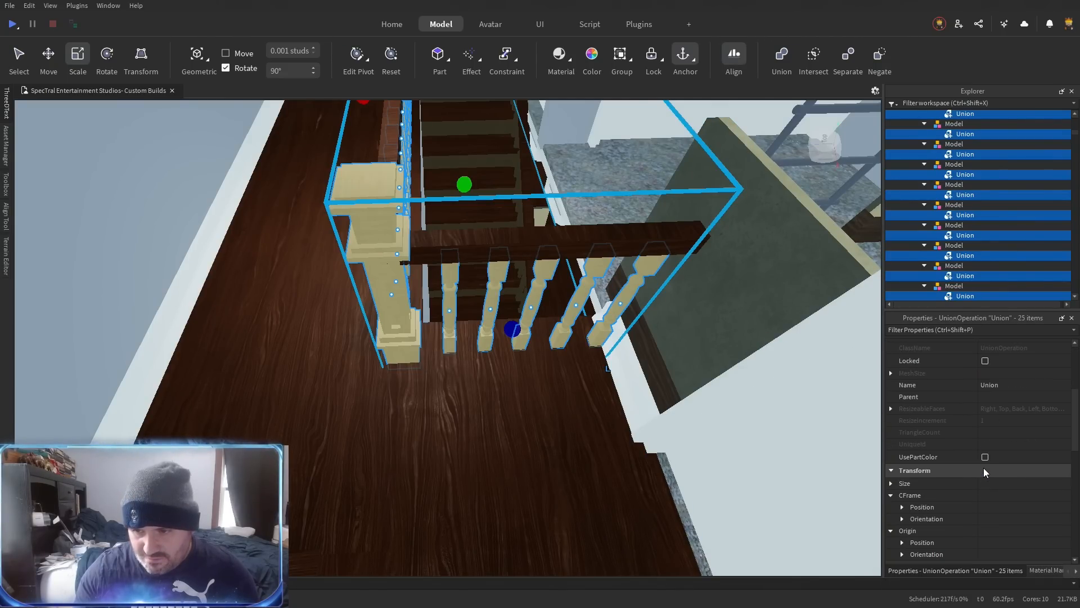
click(984, 456)
scroll(554, 450, down, 3)
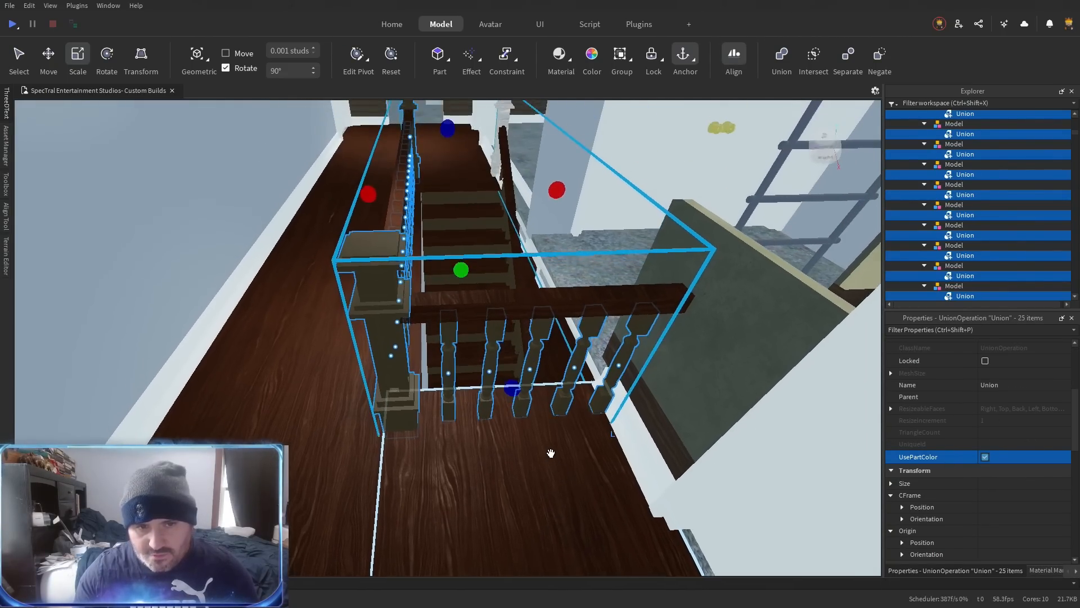
key(a)
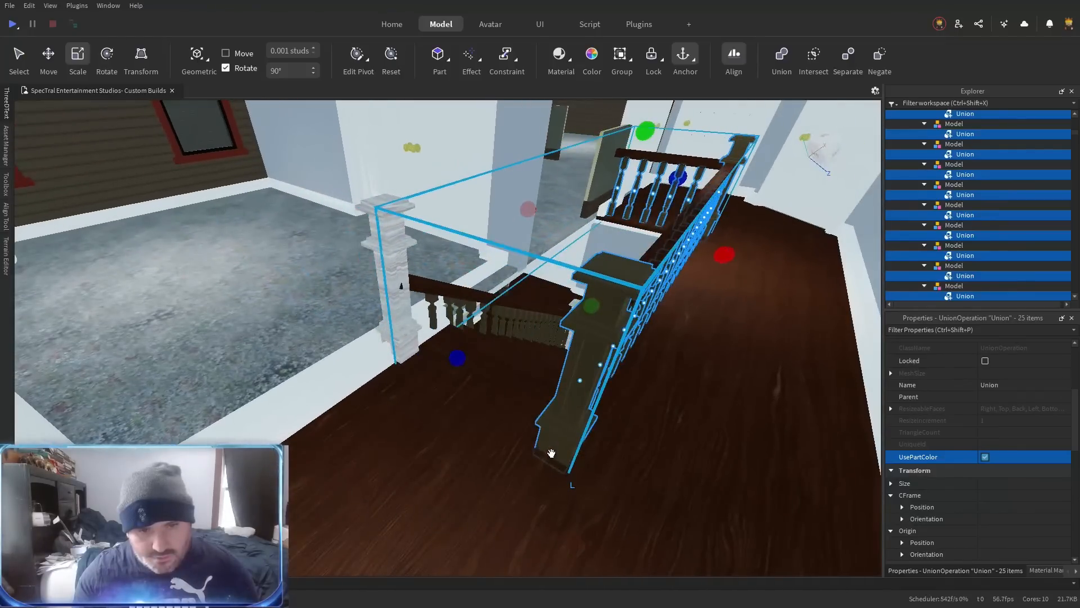
key(s)
key(w)
key(s)
scroll(1001, 185, up, 5)
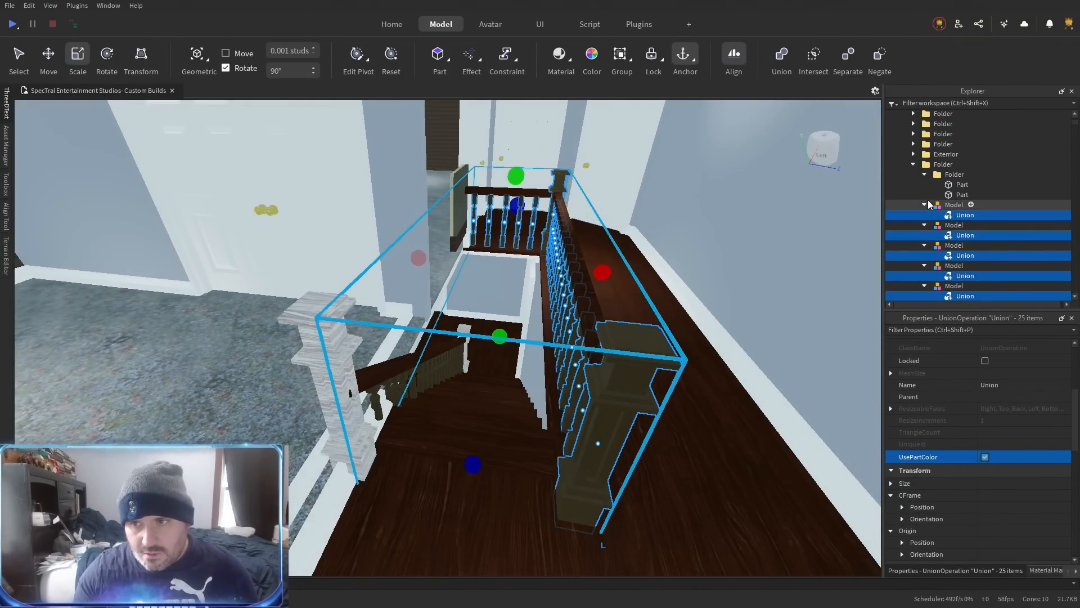
click(939, 166)
key(ctrl+g)
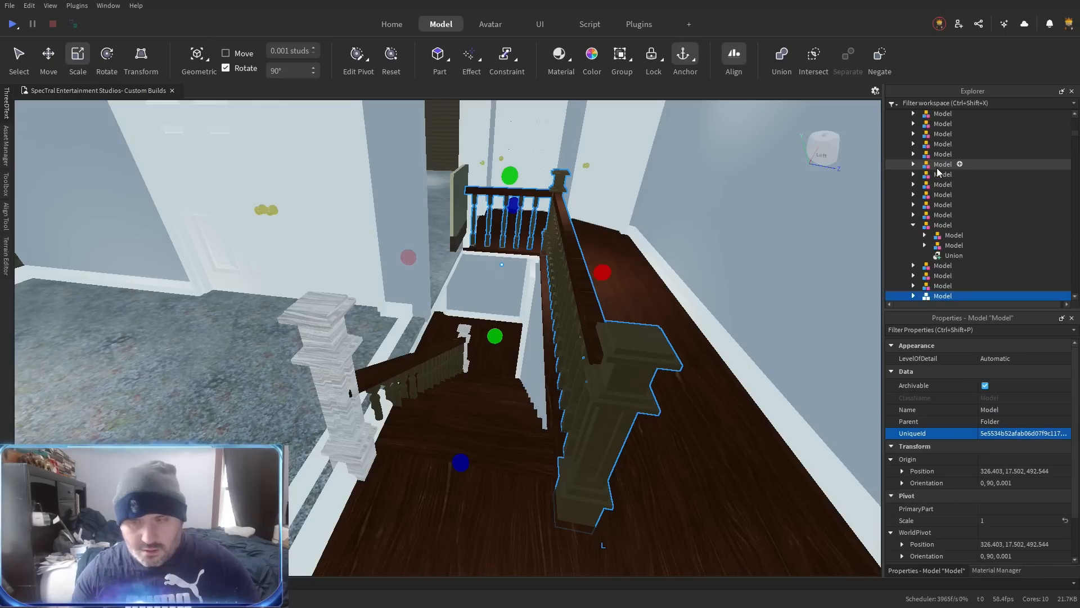
key(ctrl+z)
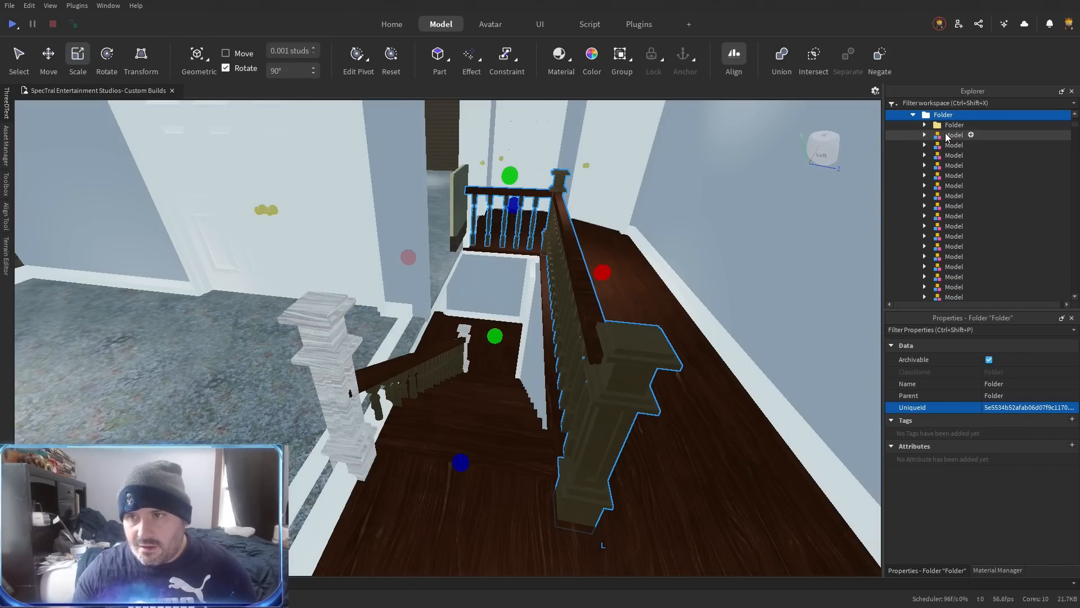
Collapse the landing railing folder and move it into the Stairs folder.
click(947, 136)
scroll(956, 191, down, 5)
shift+click(953, 234)
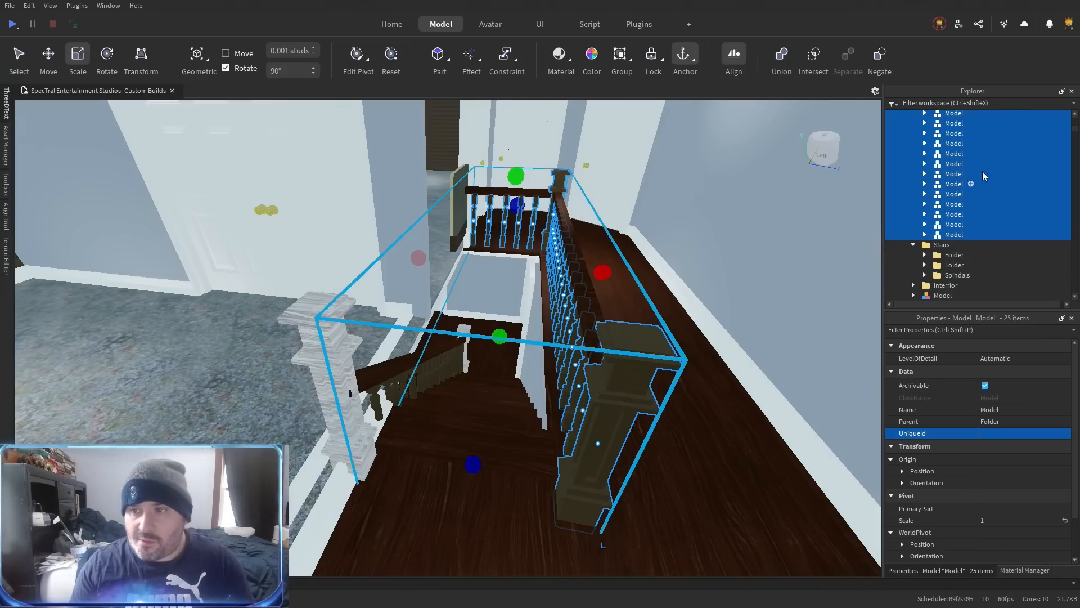
scroll(977, 191, up, 5)
click(944, 145)
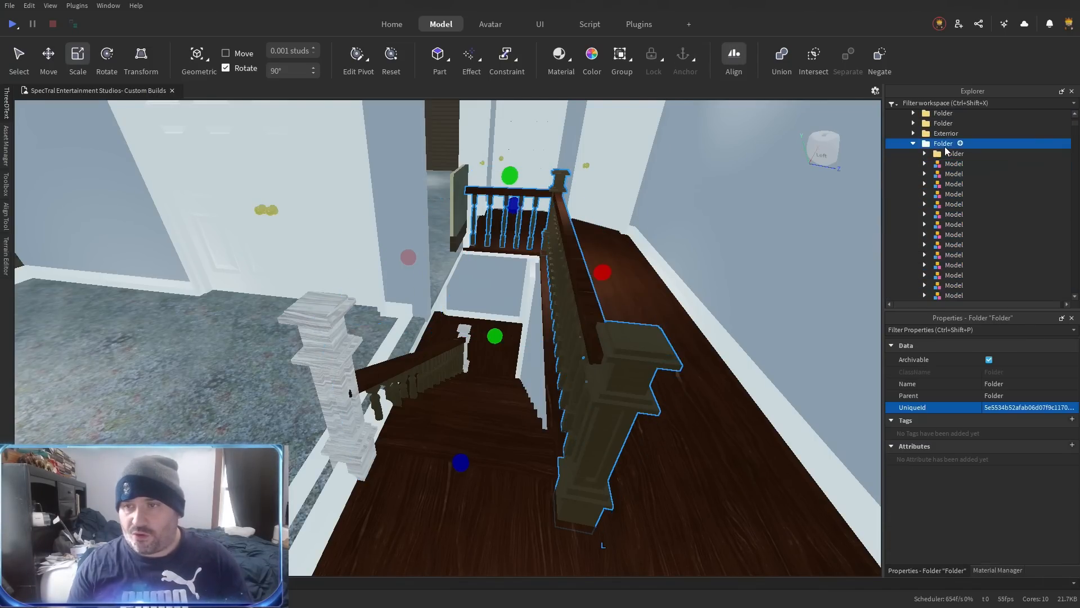
click(913, 144)
drag(932, 144, 941, 153)
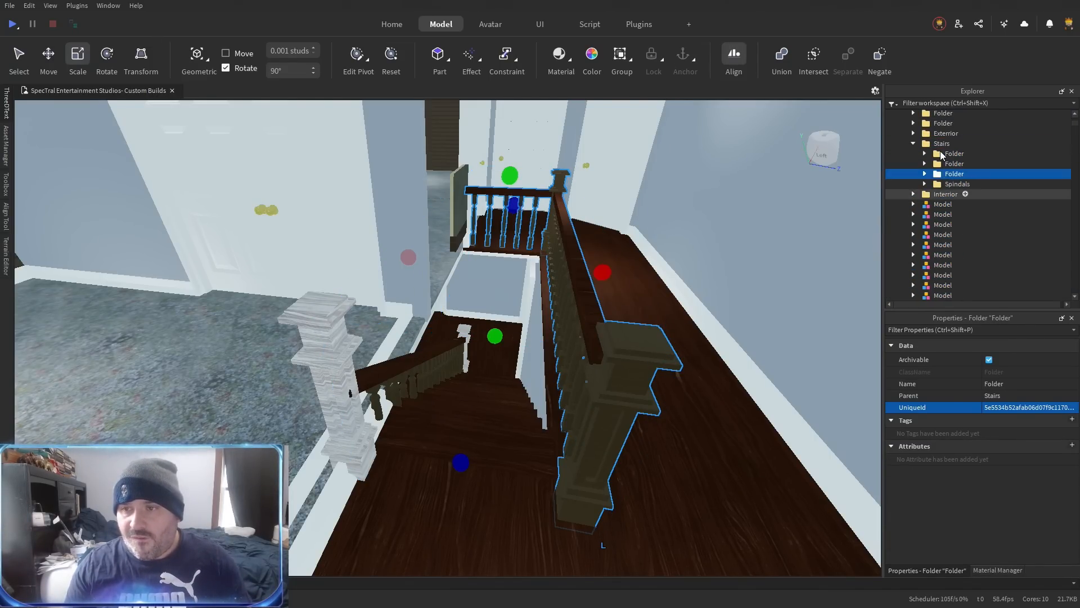
Union the parts inside the white newel post model at the top of the stairs.
click(952, 187)
click(346, 388)
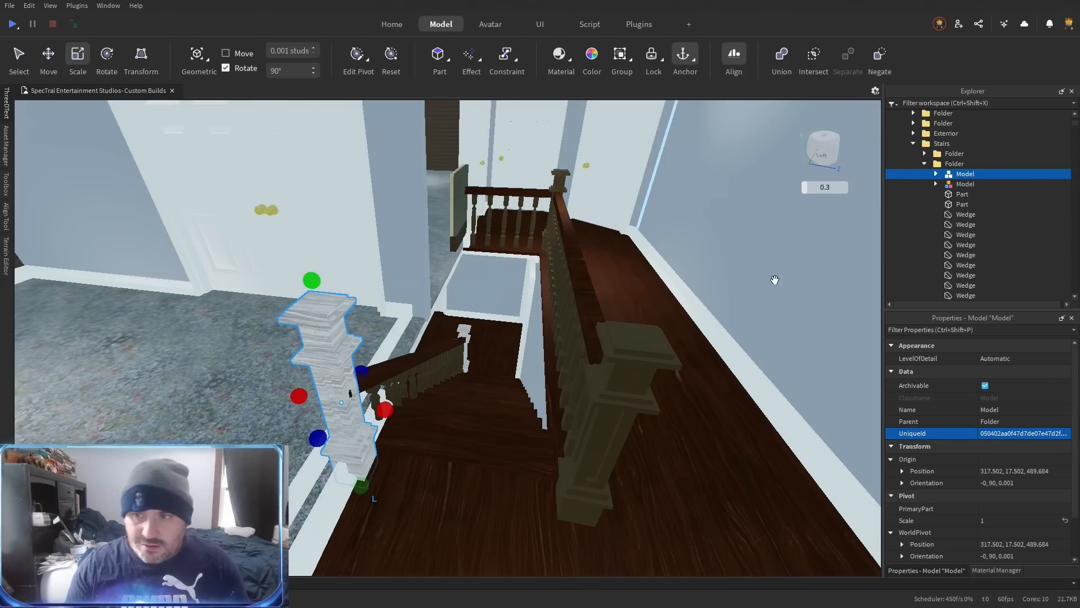
key(ctrl+shift+g)
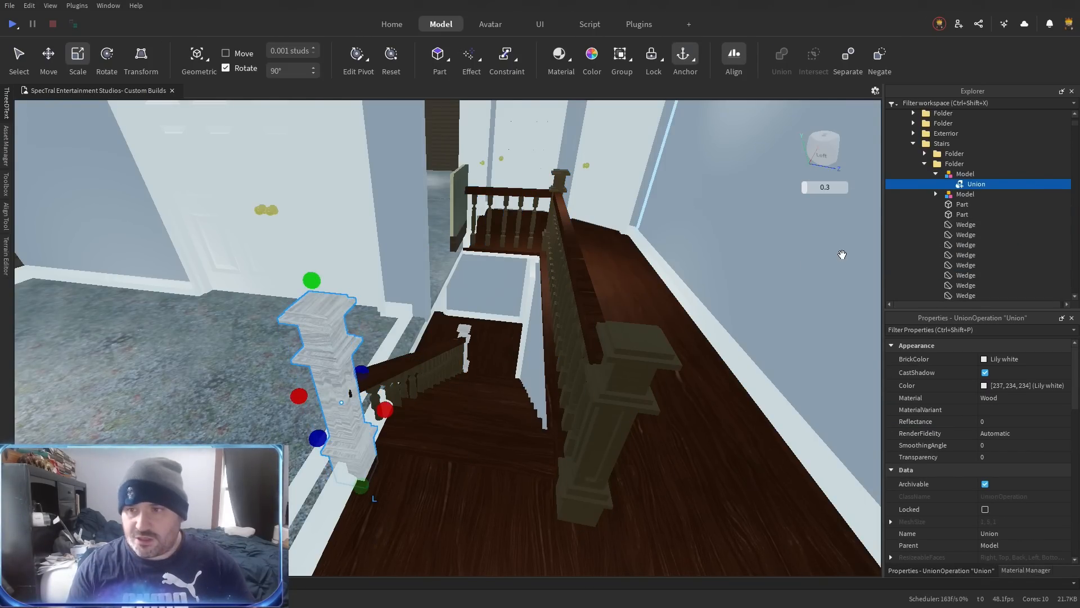
Set the upper newel post union's MaterialVariant to AstorianAnigreWood and BrickColor to Dark stone grey, with UsePartColor enabled.
click(1021, 409)
click(1012, 358)
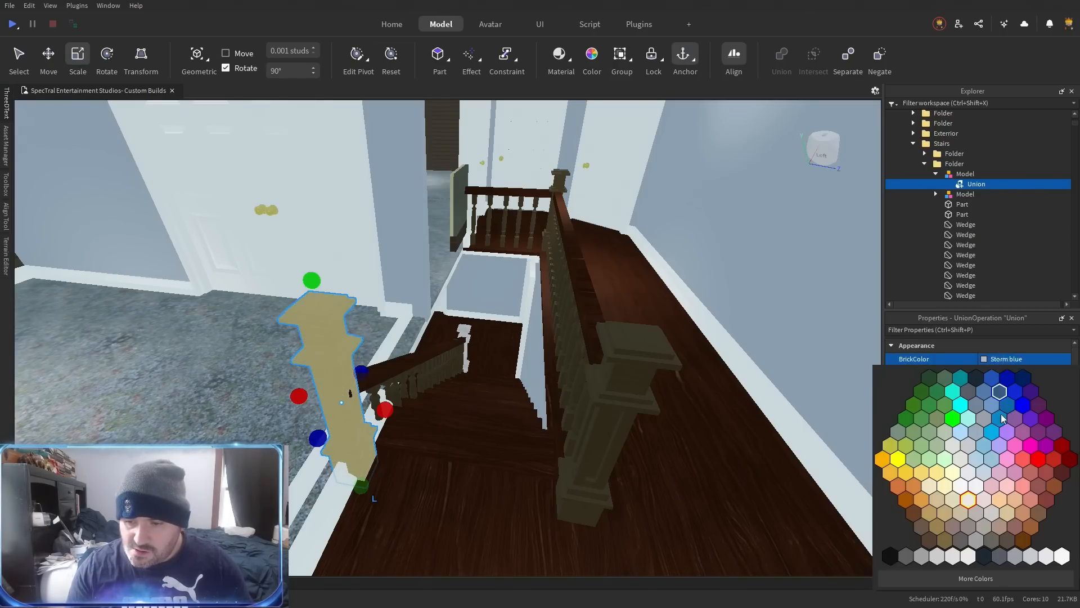
click(960, 540)
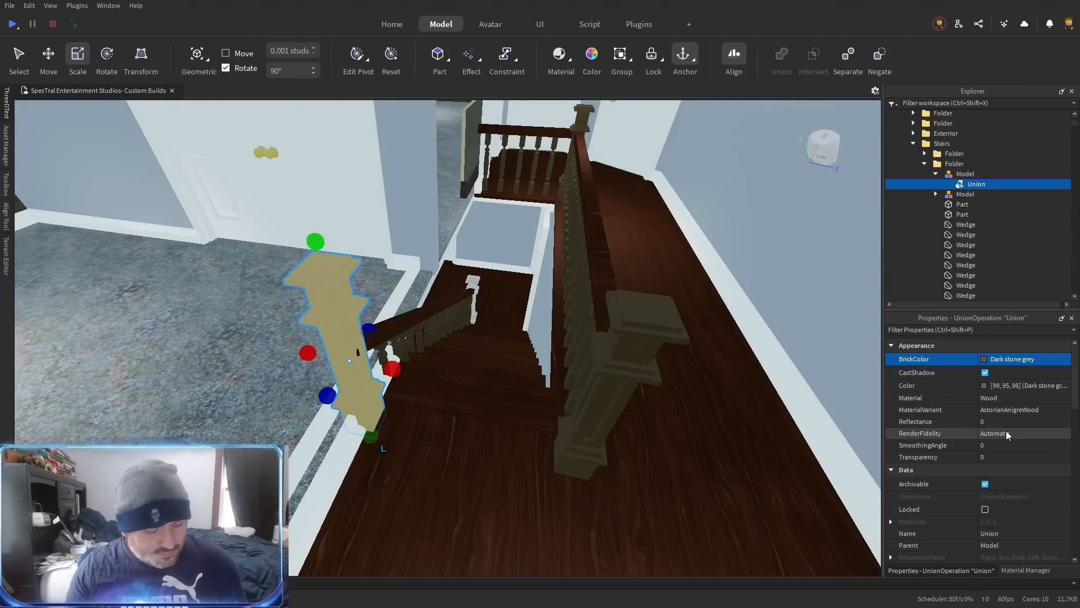
scroll(1005, 430, down, 4)
click(985, 493)
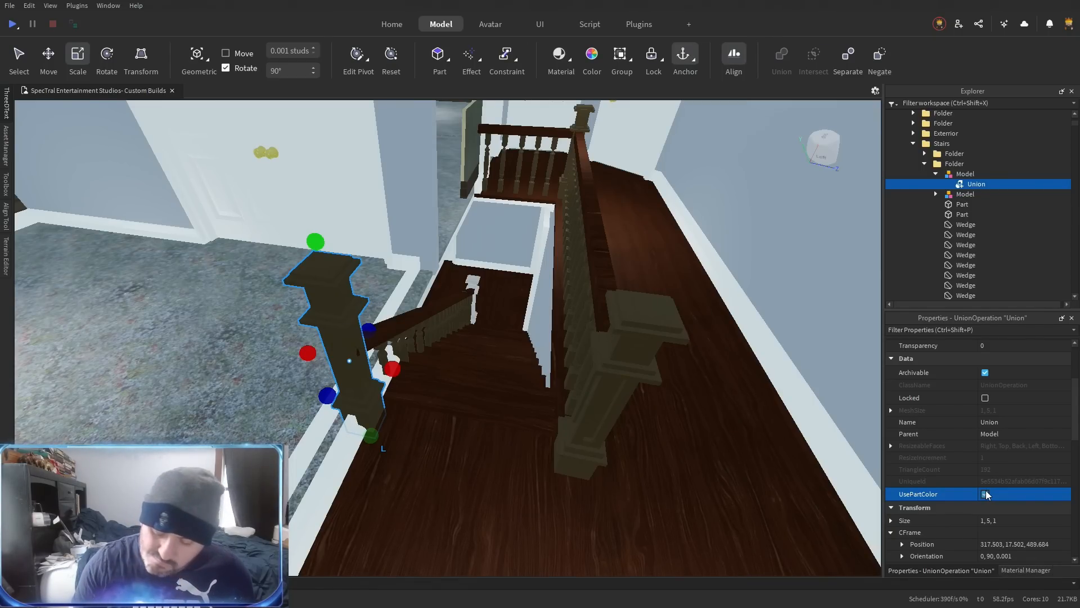
Select all parts inside the white newel post model at the foot of the stairs and set their MaterialVariant to AstorianAnigreWood.
scroll(536, 411, up, 5)
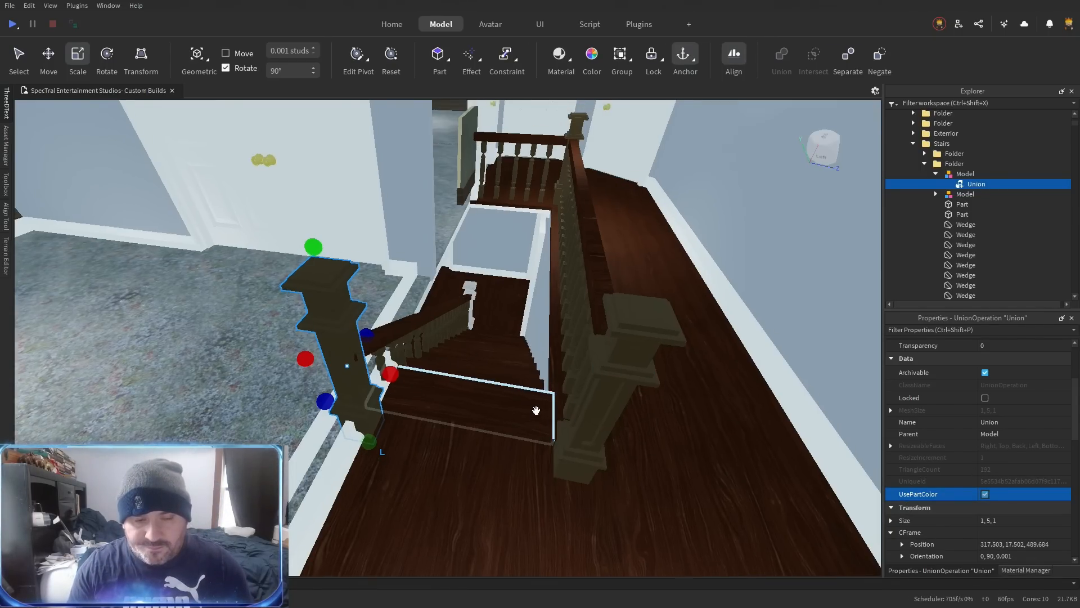
scroll(536, 411, up, 8)
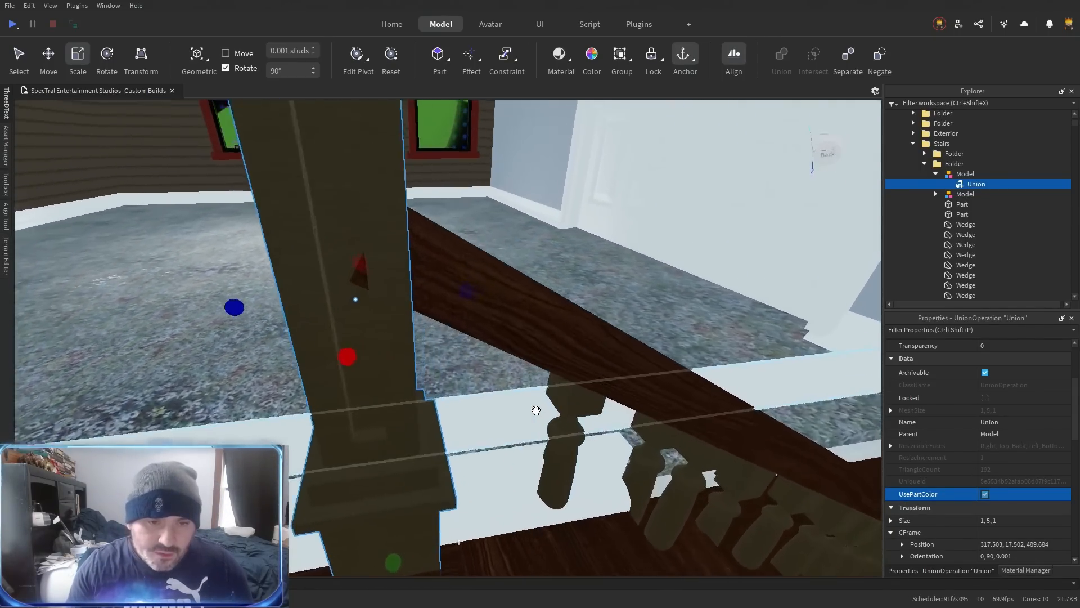
click(494, 284)
drag(324, 211, 338, 218)
drag(471, 326, 472, 323)
key(ctrl+z)
key(w)
click(521, 319)
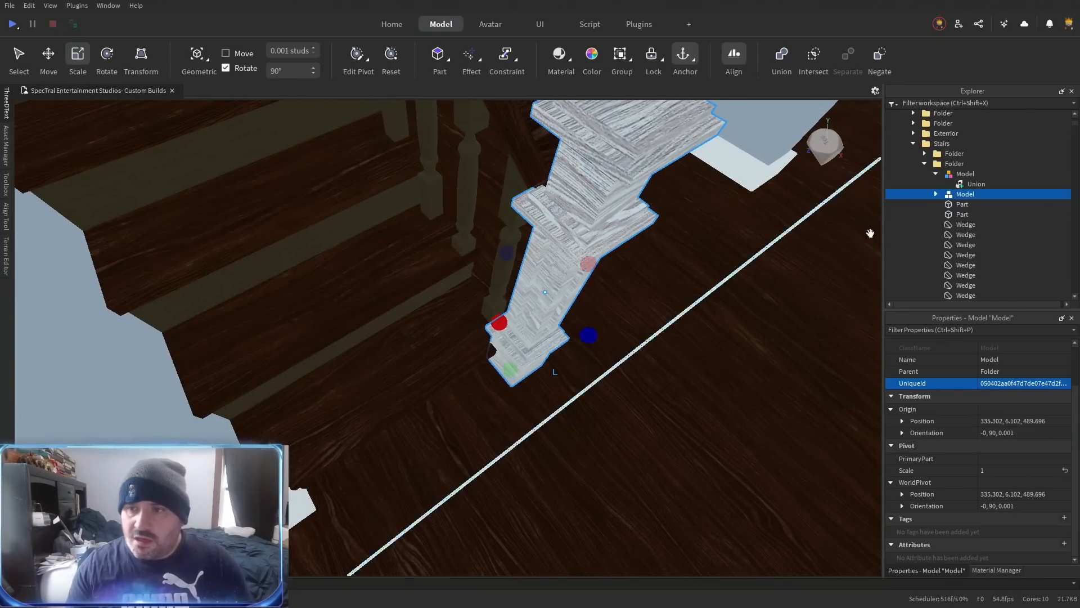
key(ctrl+u)
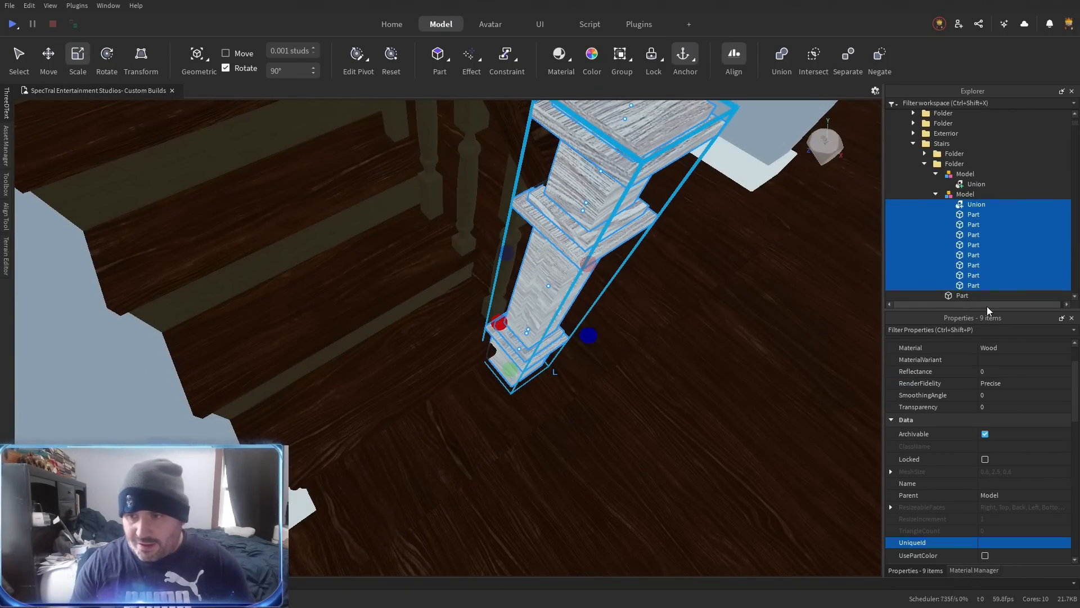
click(1010, 363)
text(astorianAnigreWood)
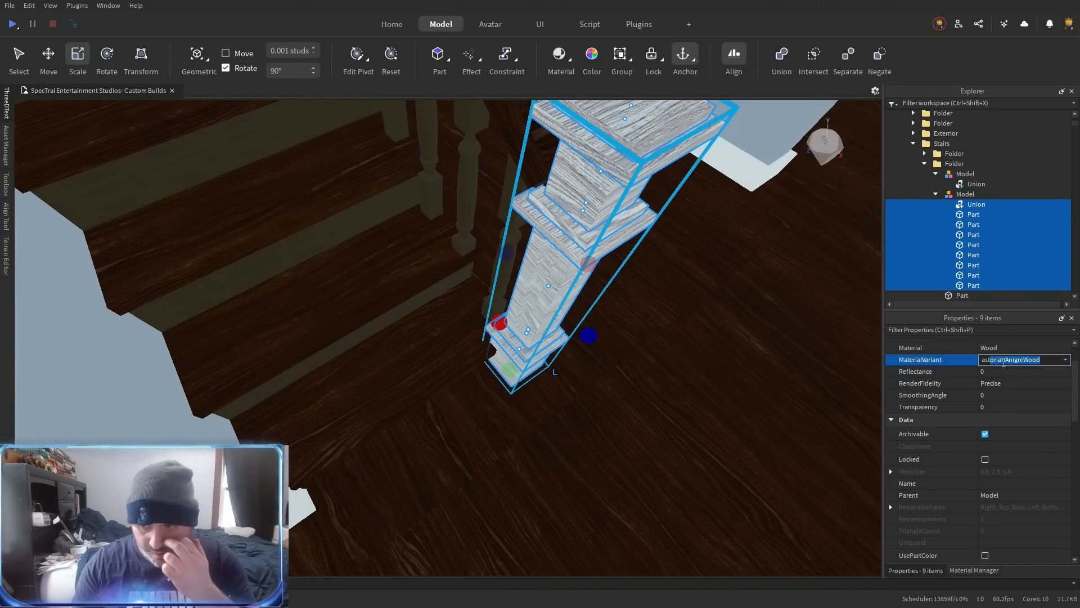
key(Return)
Give the selected lower newel post parts a dark grey BrickColor with UsePartColor enabled, and union them.
click(1010, 364)
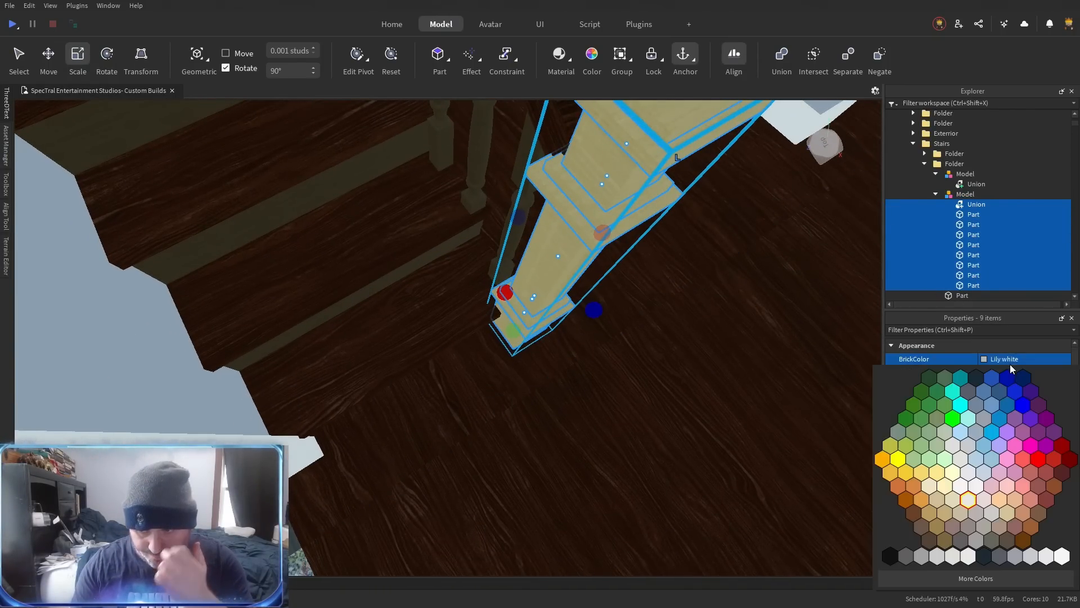
click(953, 527)
scroll(1005, 450, down, 5)
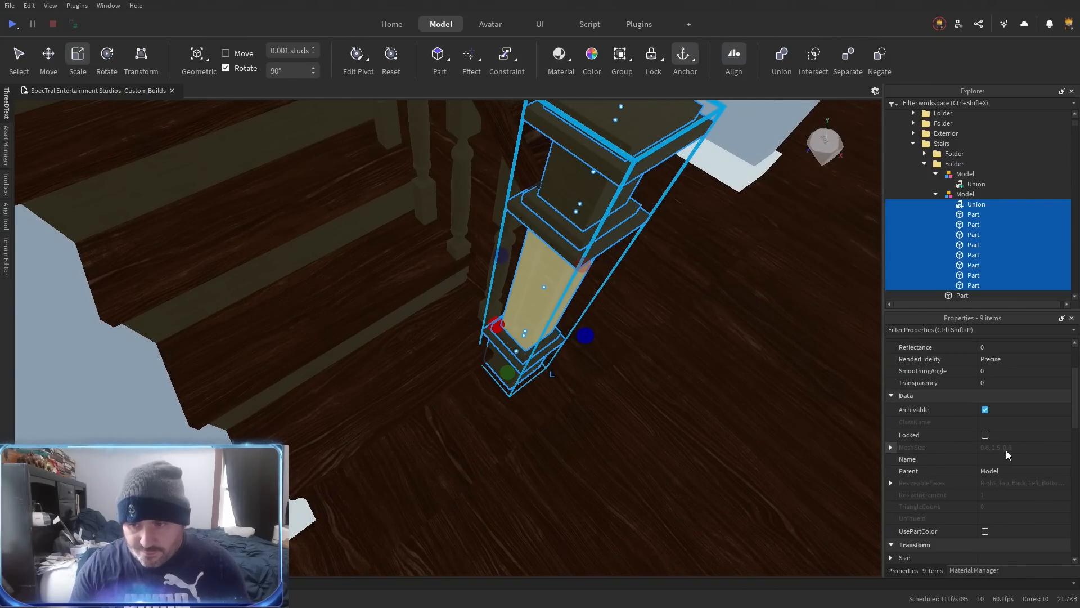
click(984, 424)
drag(623, 410, 624, 406)
key(ctrl+shift+g)
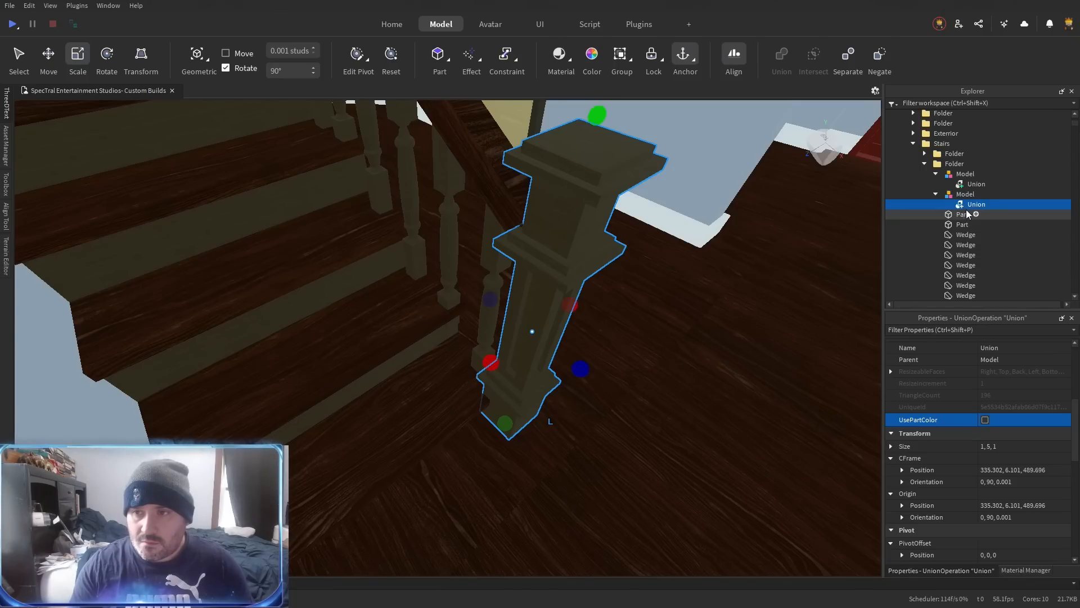
Collapse the two newel post models and group the stair handrail and both landing handrail parts into a new folder inside Stairs.
click(935, 174)
click(935, 184)
click(942, 196)
key(f)
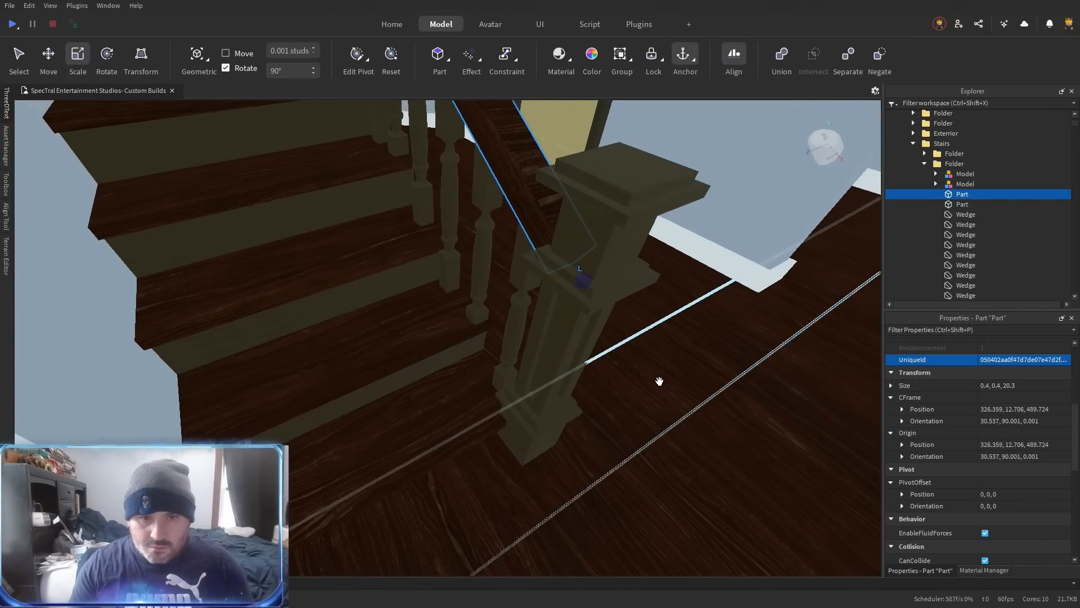
key(w)
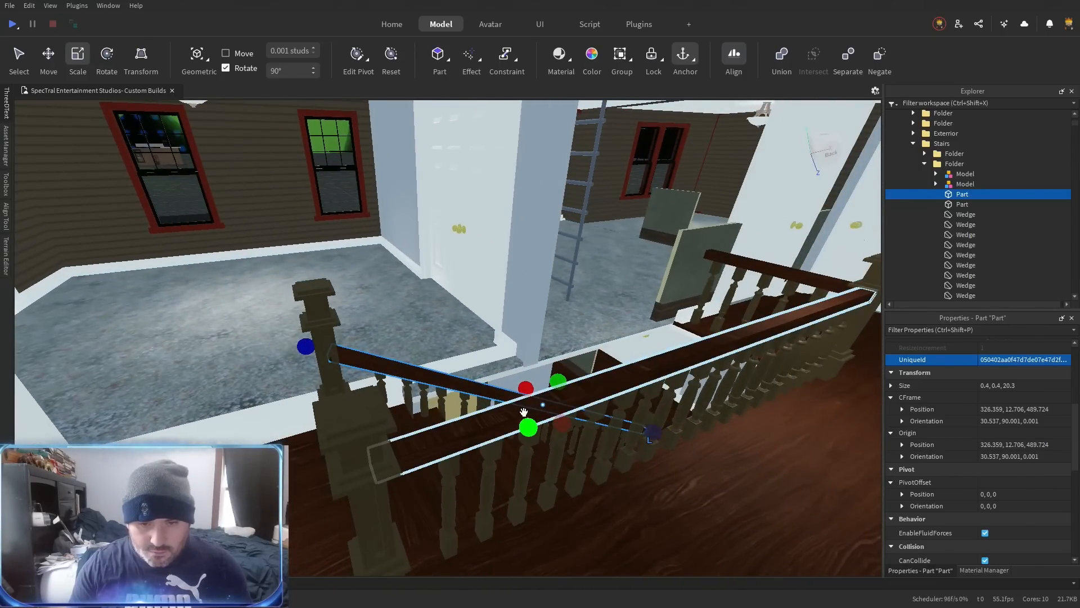
ctrl+click(735, 283)
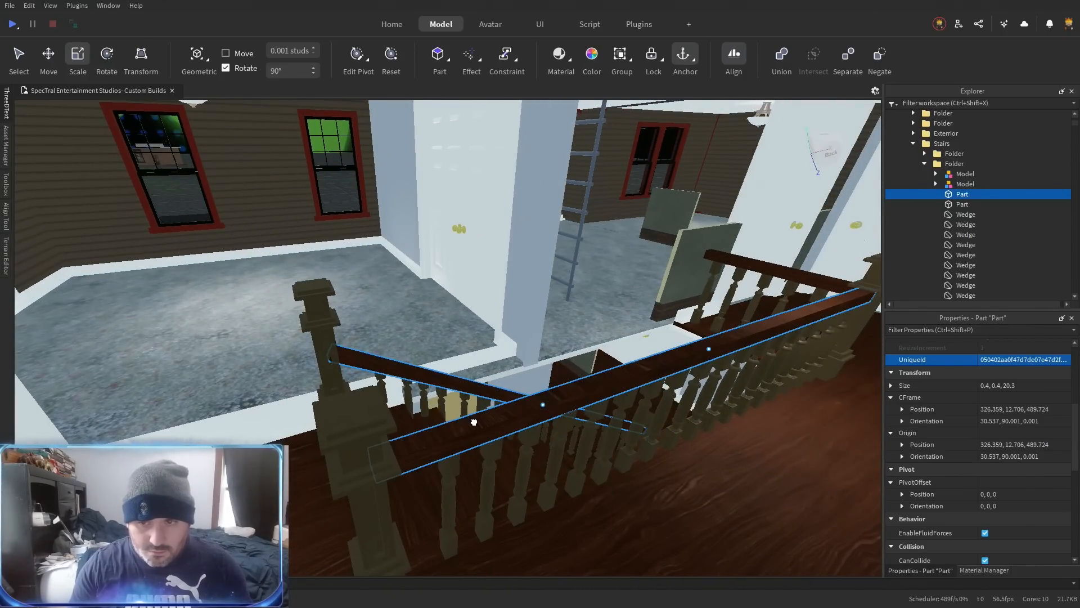
ctrl+click(743, 266)
scroll(956, 214, up, 5)
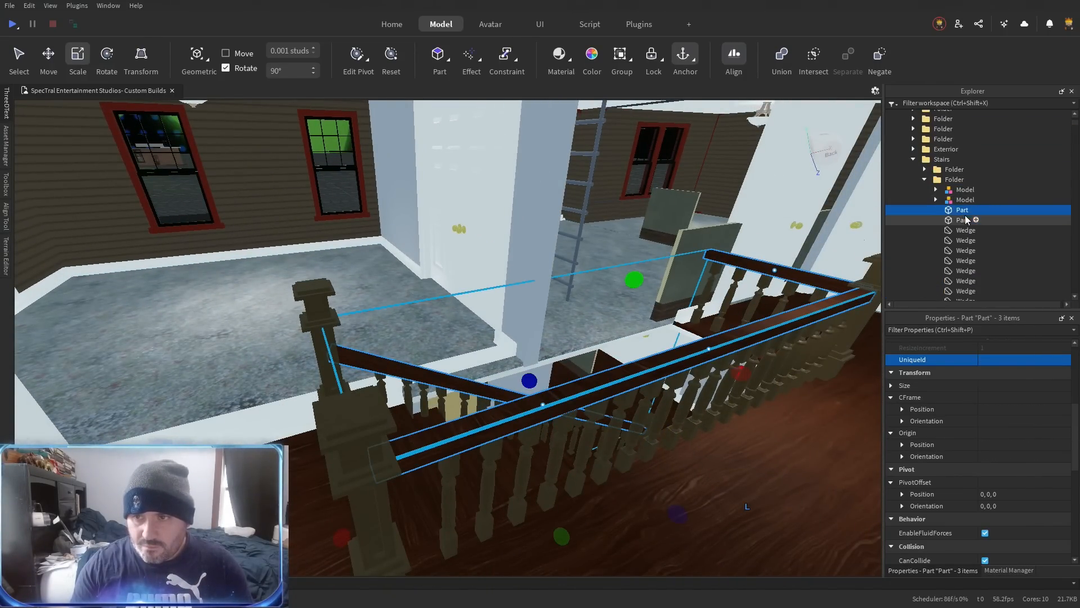
drag(950, 210, 960, 159)
key(ctrl+alt+g)
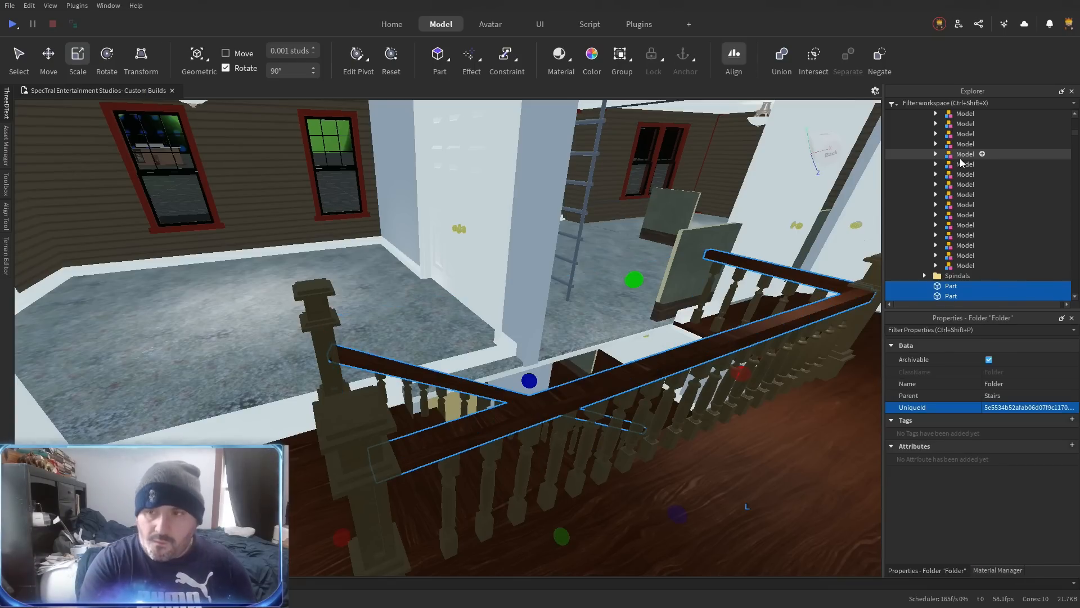
Select the three handrail parts in the new folder and set their MaterialVariant to AstorianAnigreWood.
click(925, 277)
click(959, 285)
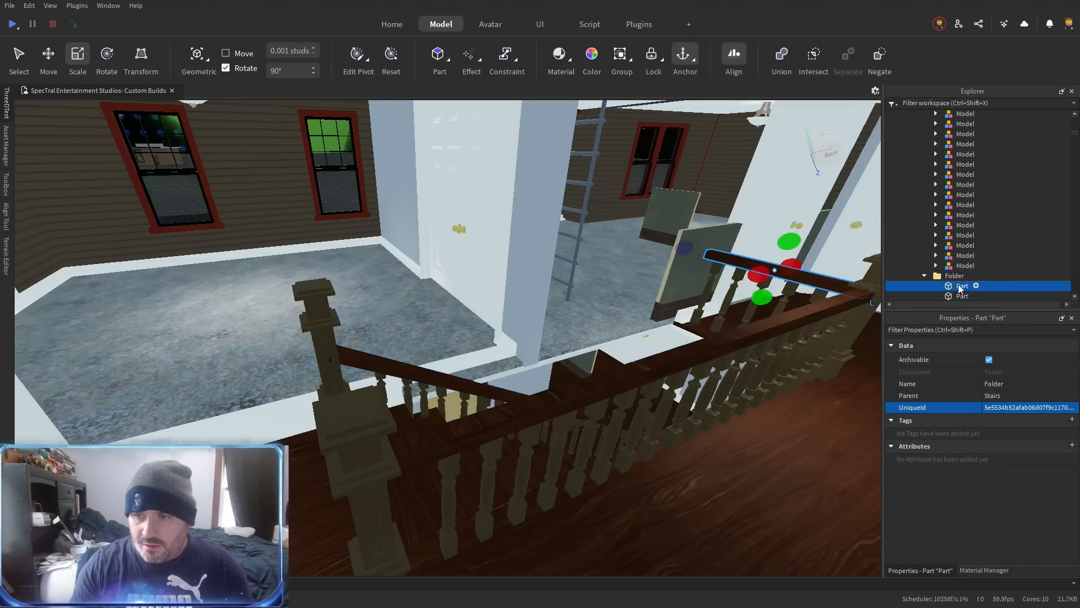
scroll(962, 268, down, 2)
shift+click(963, 249)
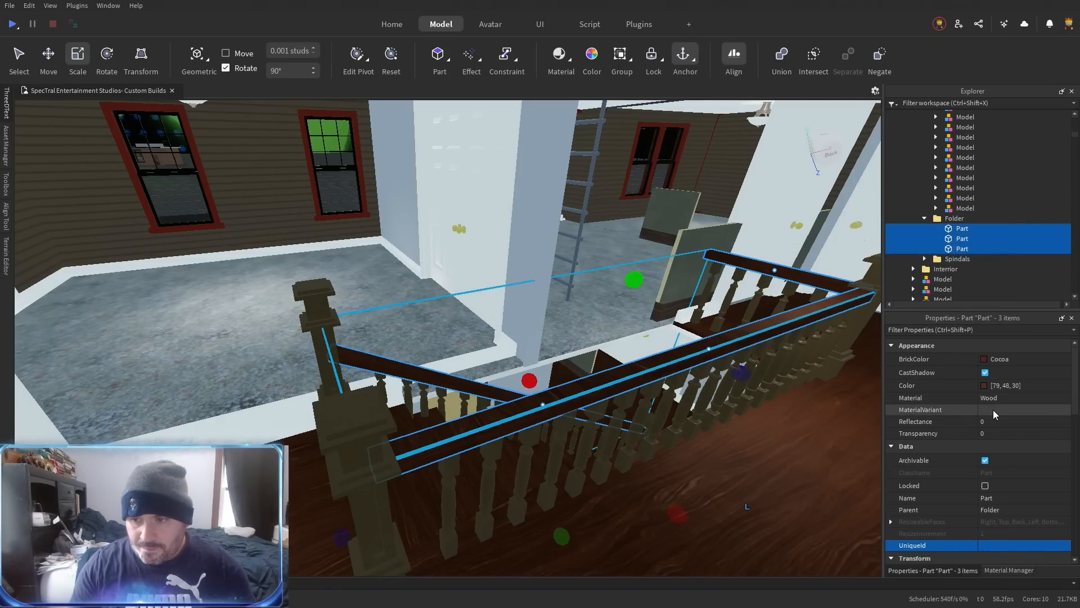
click(993, 410)
text(AstorianAnigreWood)
Examine the handrails, spindles and newel posts along the landing and down the staircase.
right_click(566, 379)
scroll(568, 381, up, 1)
scroll(567, 382, up, 4)
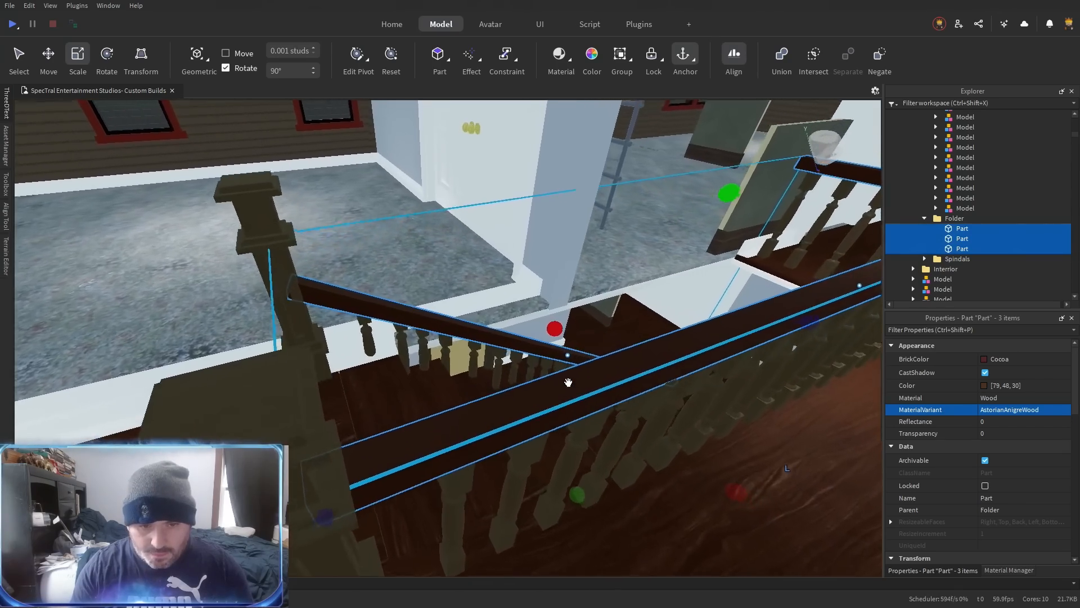
right_click(568, 382)
scroll(568, 383, down, 2)
right_click(568, 383)
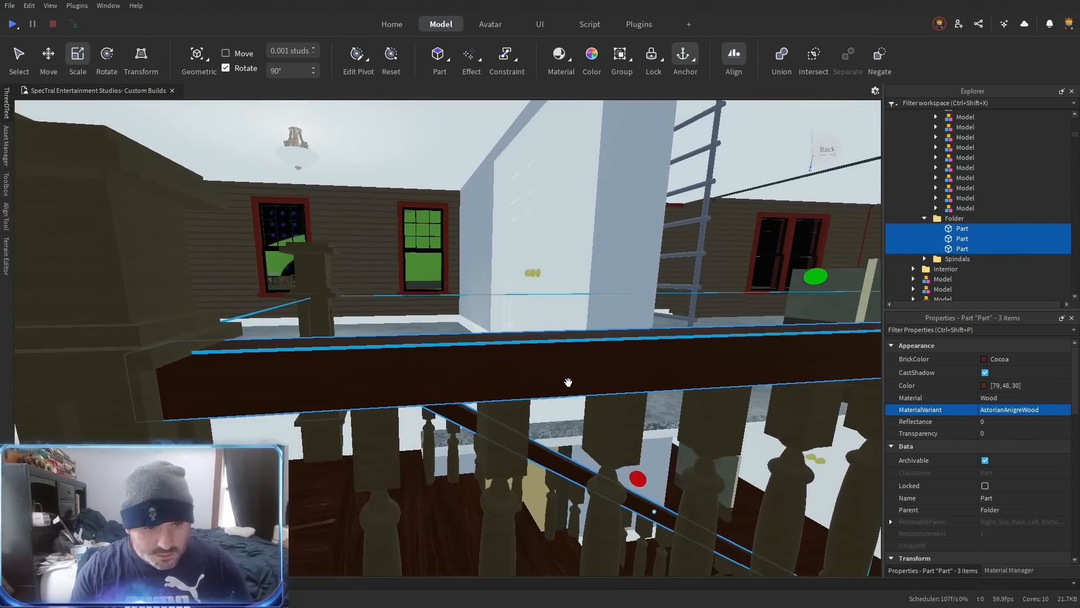
key(w)
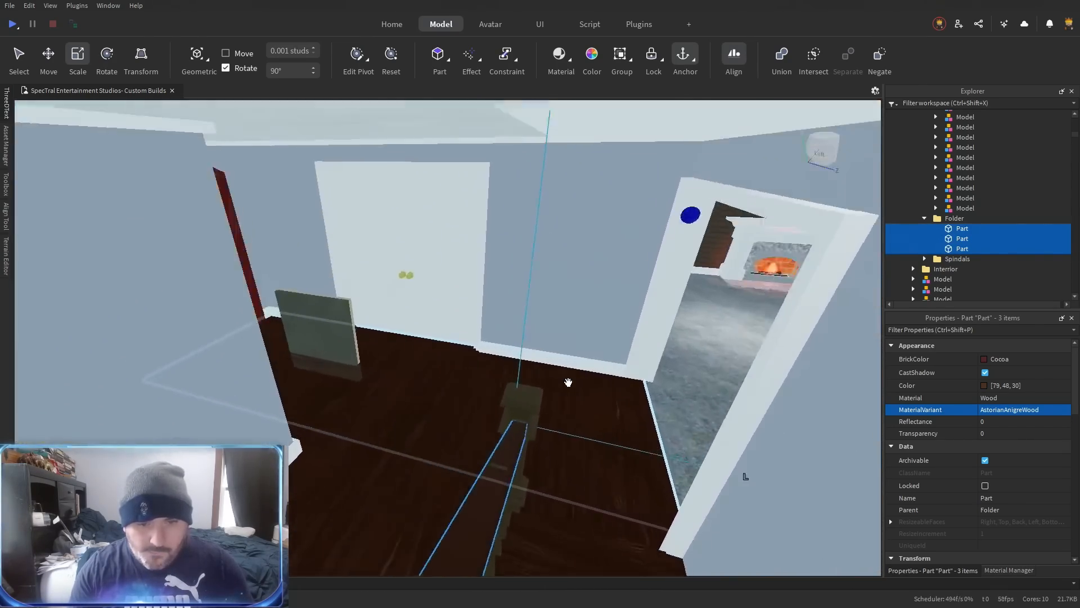
right_click(568, 382)
key(w)
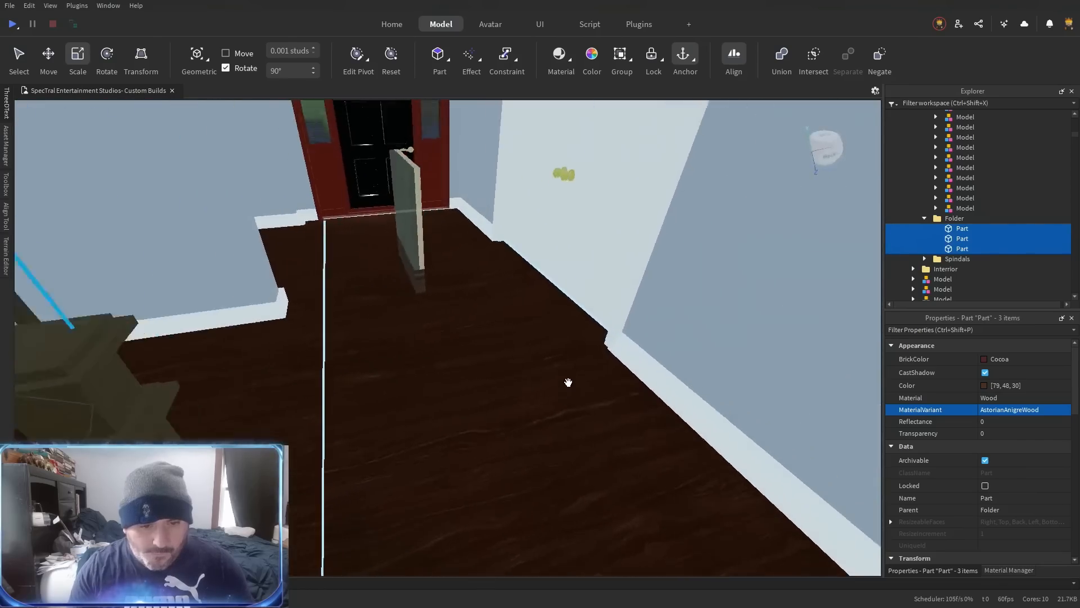
right_click(551, 371)
right_click(550, 371)
key(w)
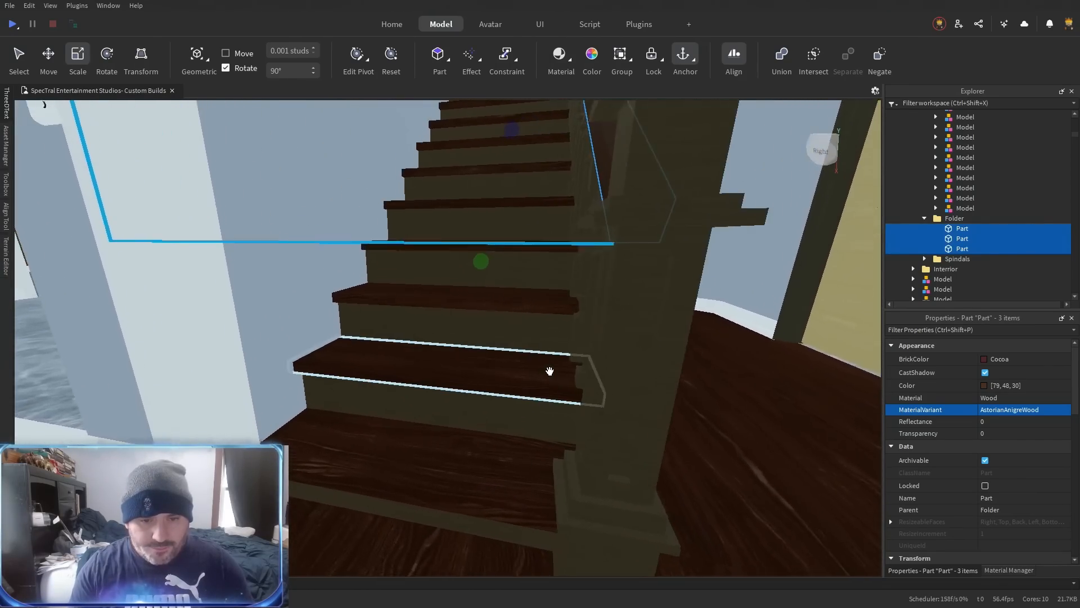
key(s)
right_click(550, 372)
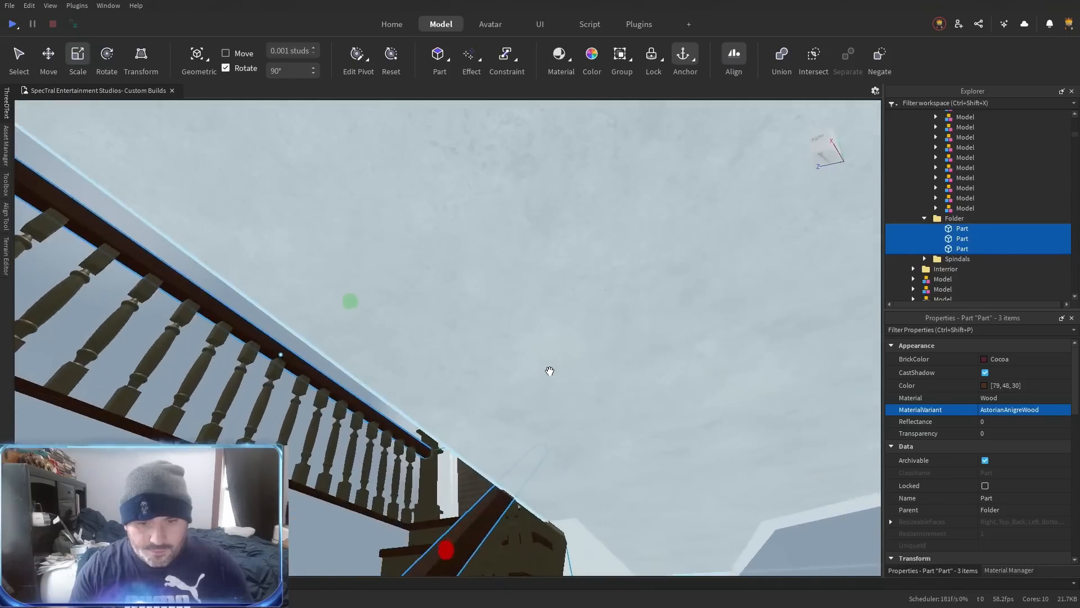
key(s)
key(w)
right_click(550, 371)
key(s)
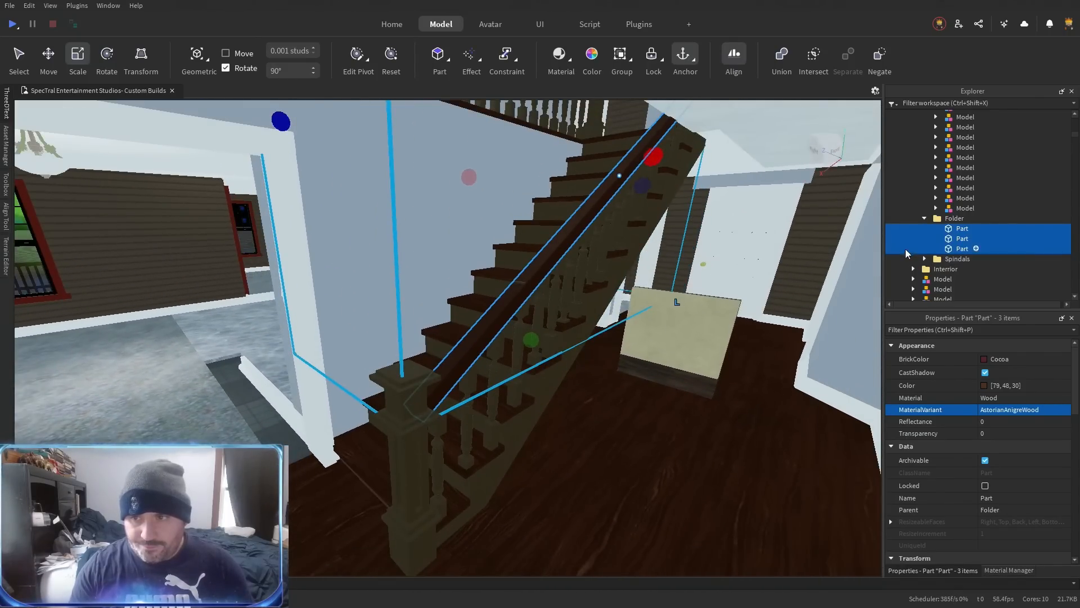
Rename the folder holding the three handrail parts as Rails.
click(952, 219)
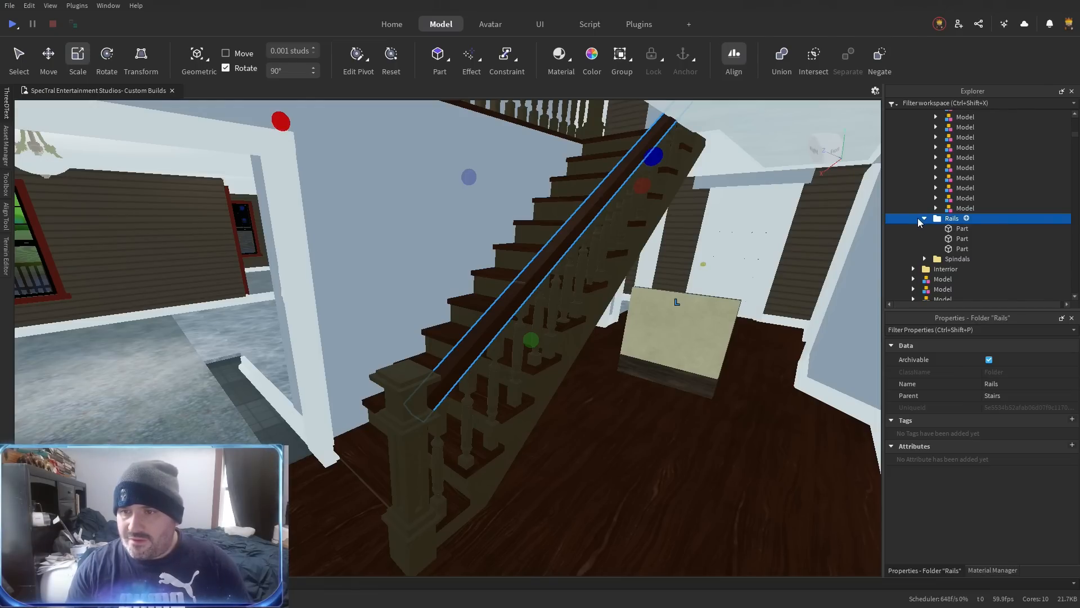
scroll(962, 214, up, 7)
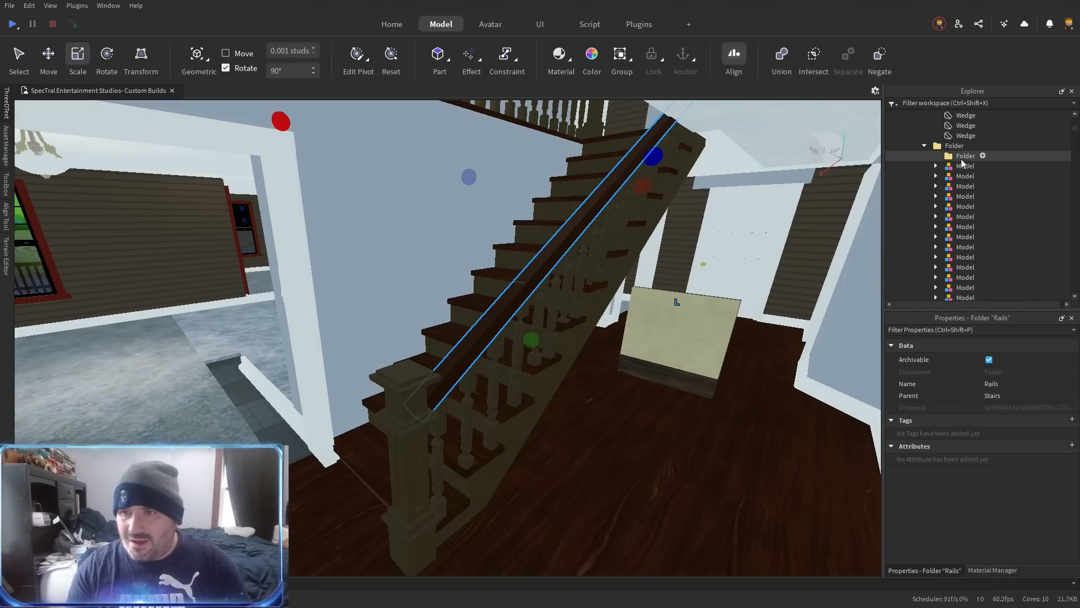
Move all the spindle models from the unnamed folder inside Stairs into the Spindals folder, and collapse Spindals.
click(962, 168)
scroll(968, 200, down, 5)
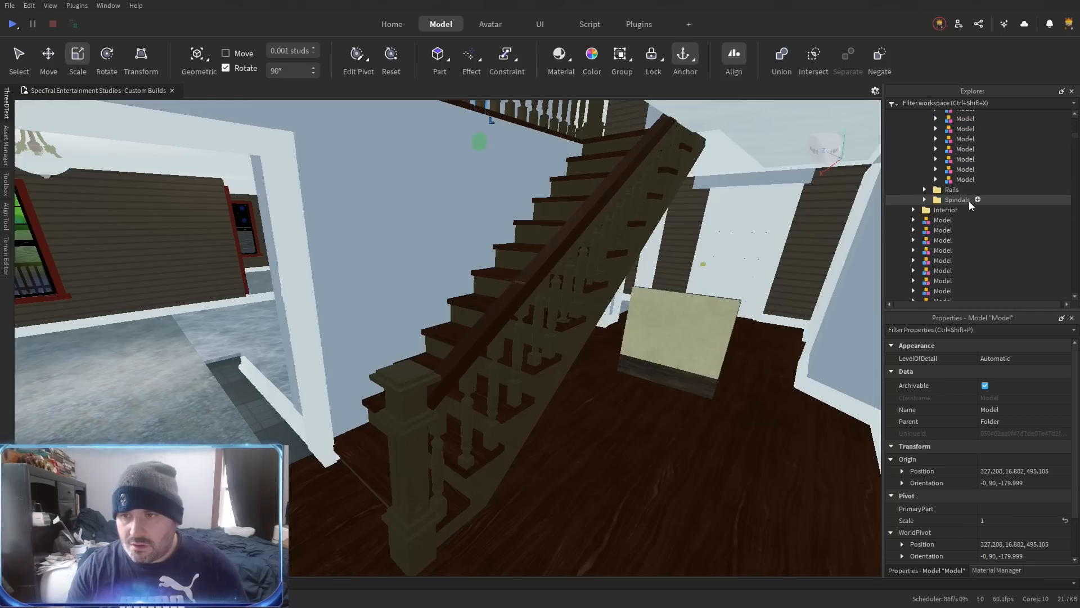
shift+click(965, 179)
drag(966, 178, 970, 195)
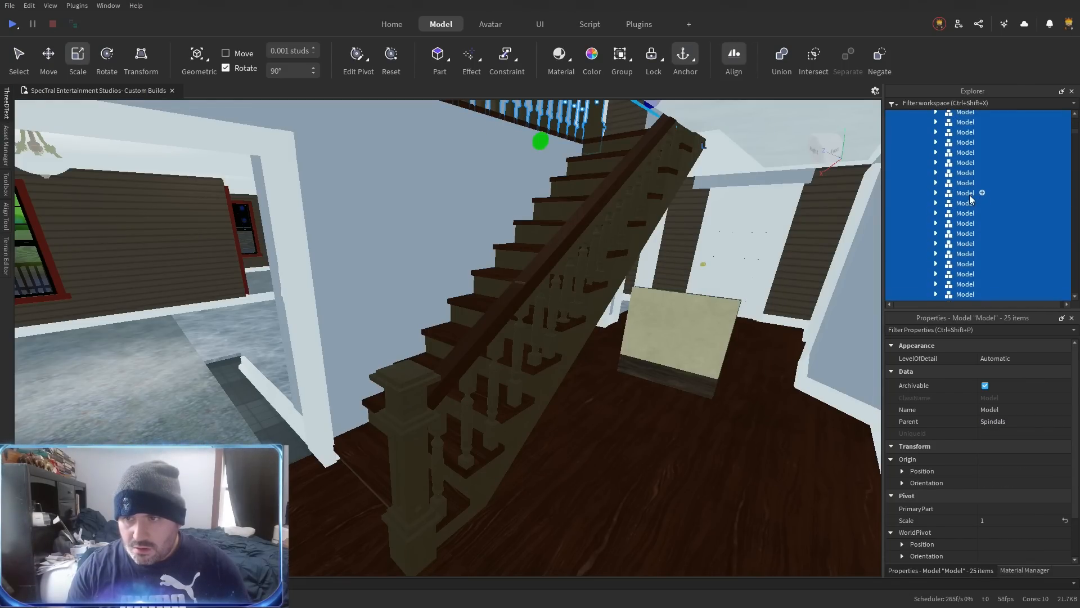
click(924, 176)
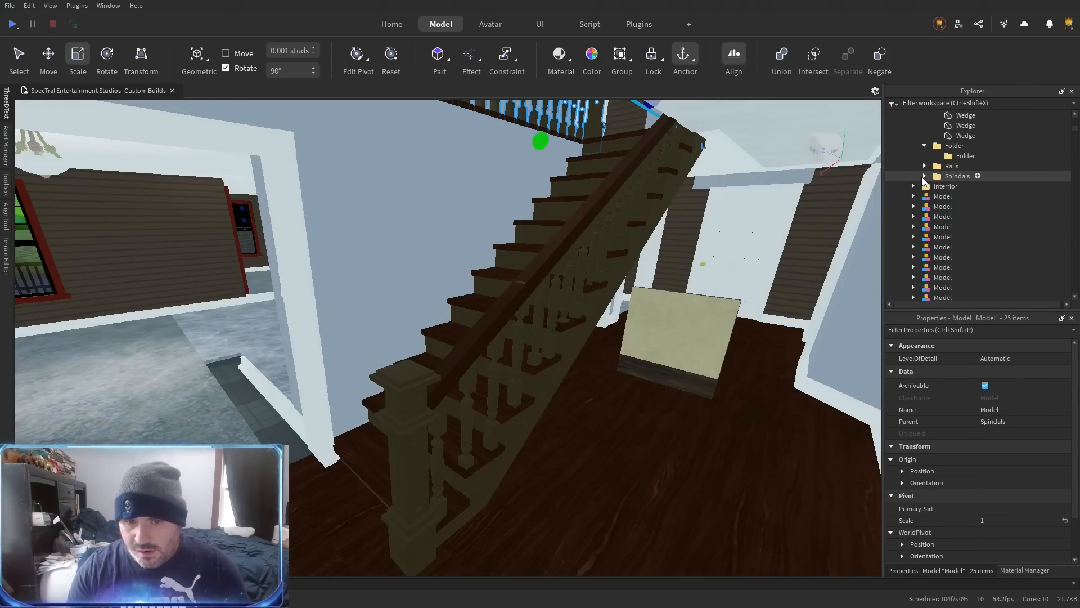
Move the two newel post models out of the wedge folder into the Spindals folder, and collapse Spindals.
click(387, 404)
scroll(985, 226, up, 2)
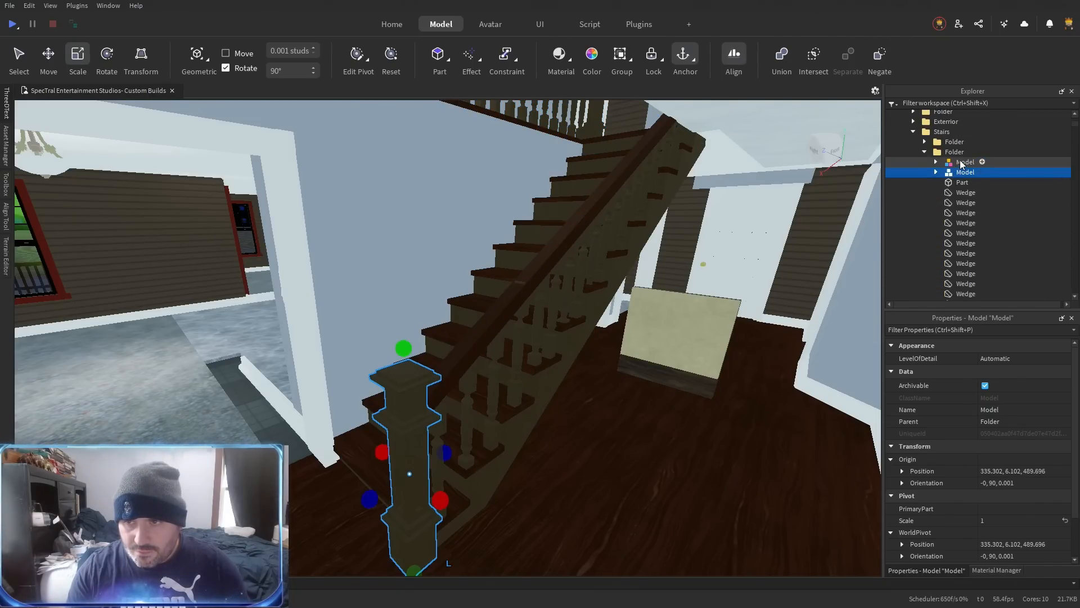
click(961, 163)
ctrl+click(963, 174)
drag(964, 174, 974, 269)
scroll(978, 240, down, 5)
scroll(956, 248, up, 5)
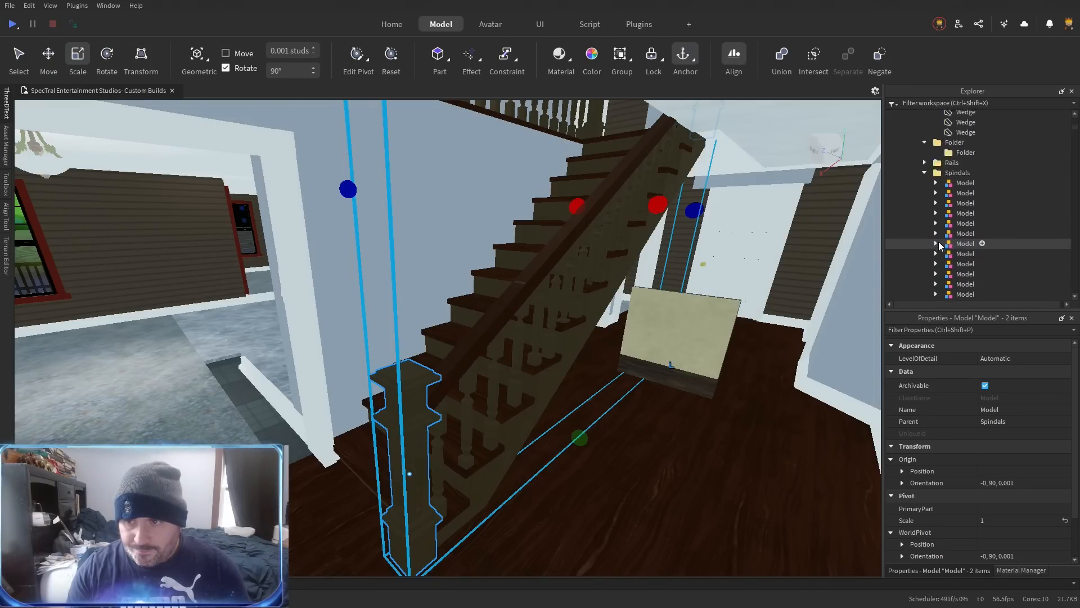
click(923, 202)
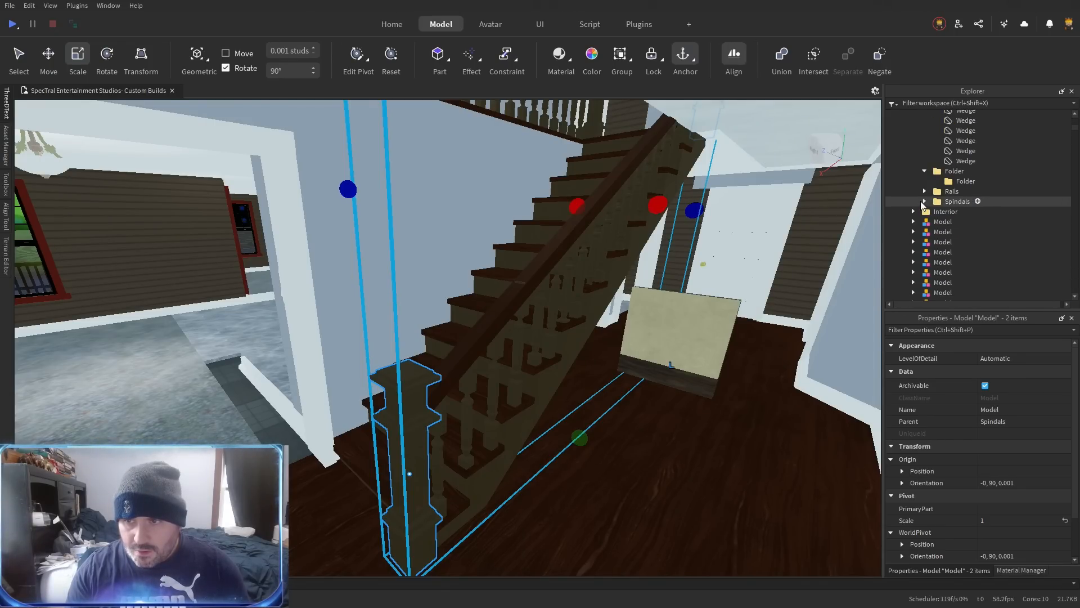
Delete the leftover unnamed folder above Rails and rename the folder holding the staircase part and wedges as Riser.
click(955, 172)
key(Delete)
scroll(945, 175, up, 3)
click(958, 125)
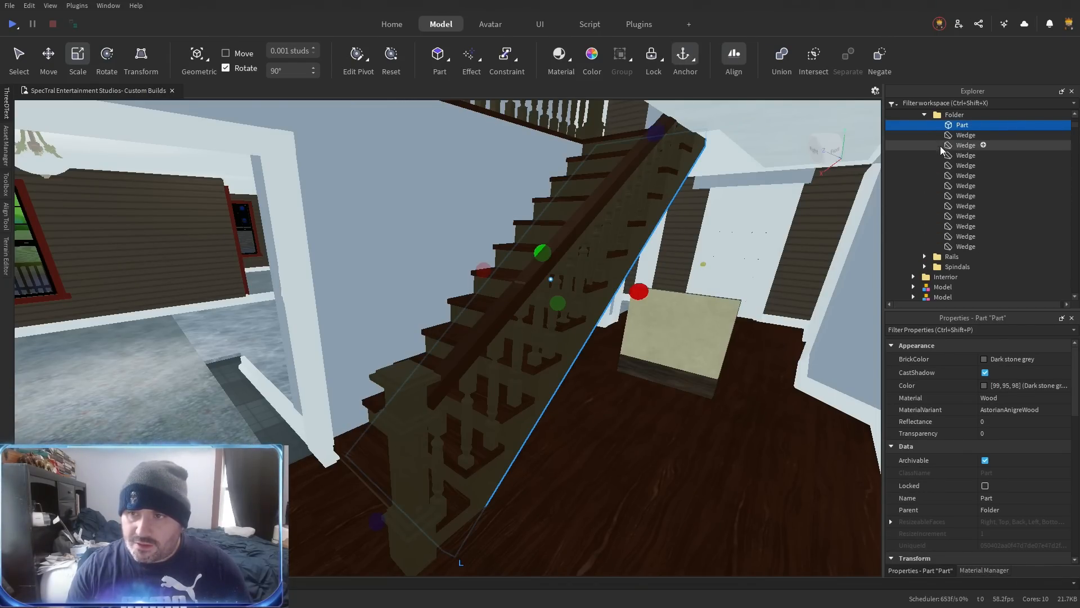
click(954, 117)
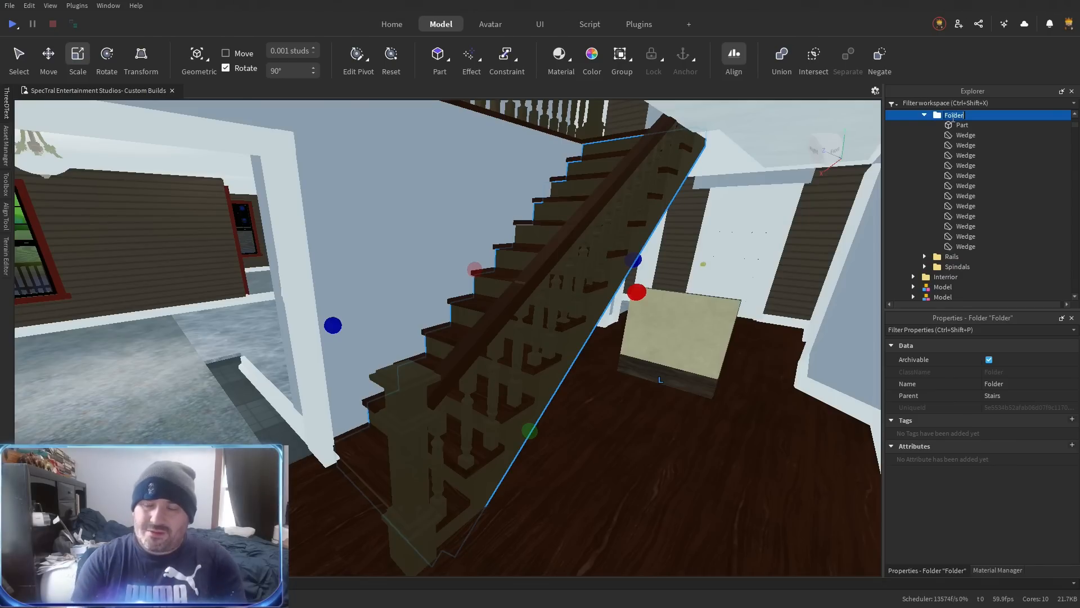
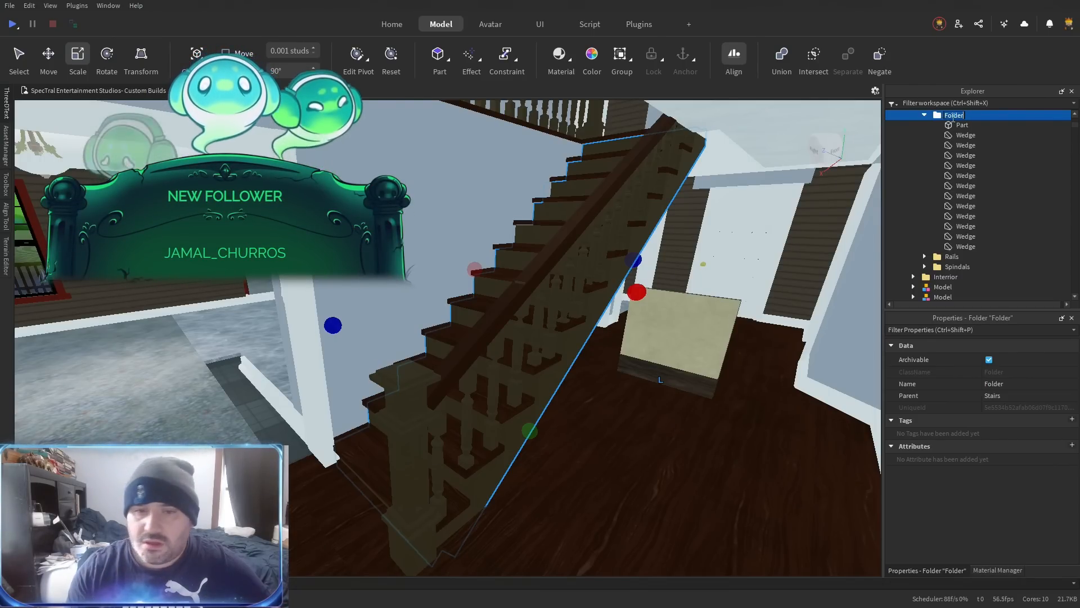
text(ri)
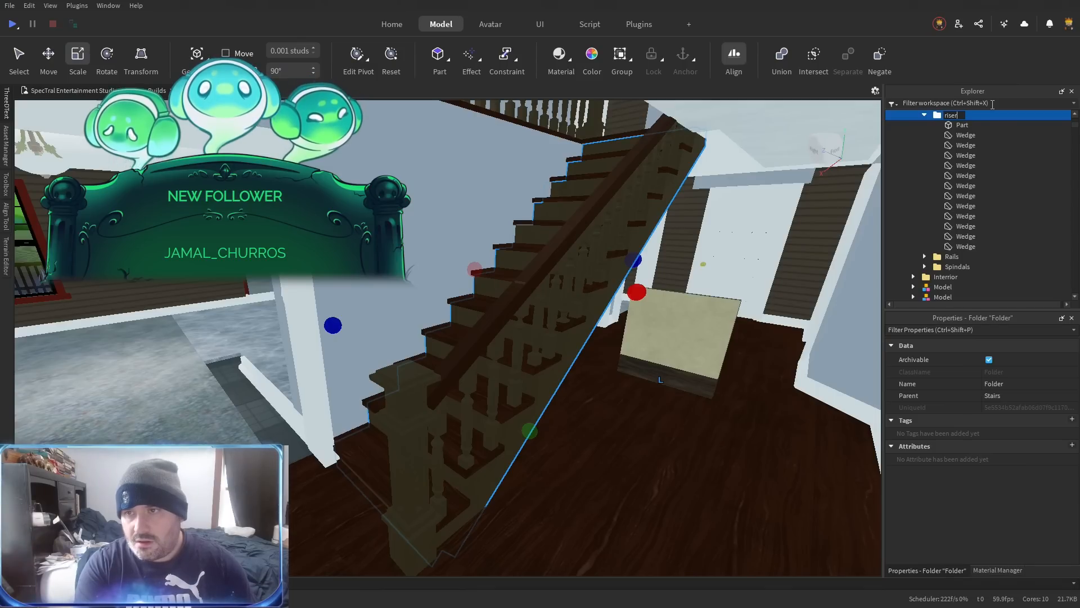
text(ser)
key(Return)
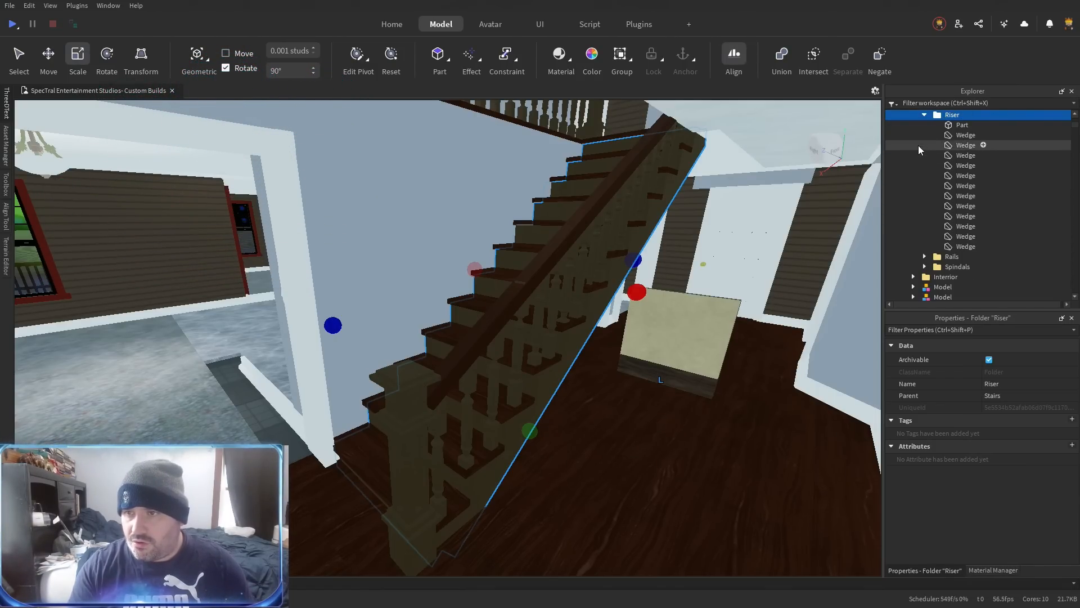
Collapse the Riser folder and rename the folder holding the stair step parts as Treads.
scroll(954, 173, up, 2)
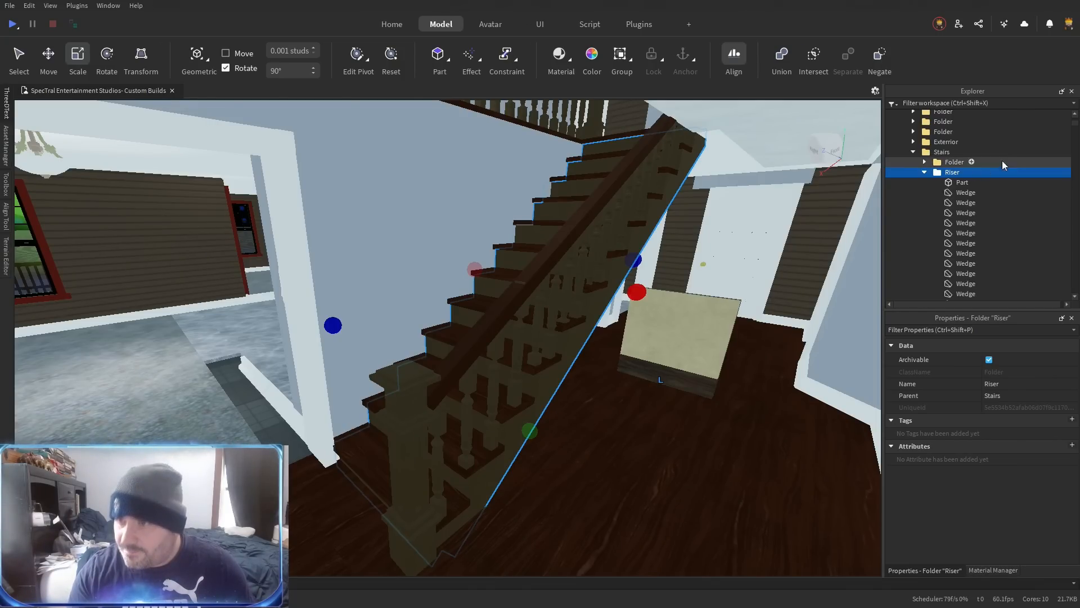
click(924, 172)
click(924, 162)
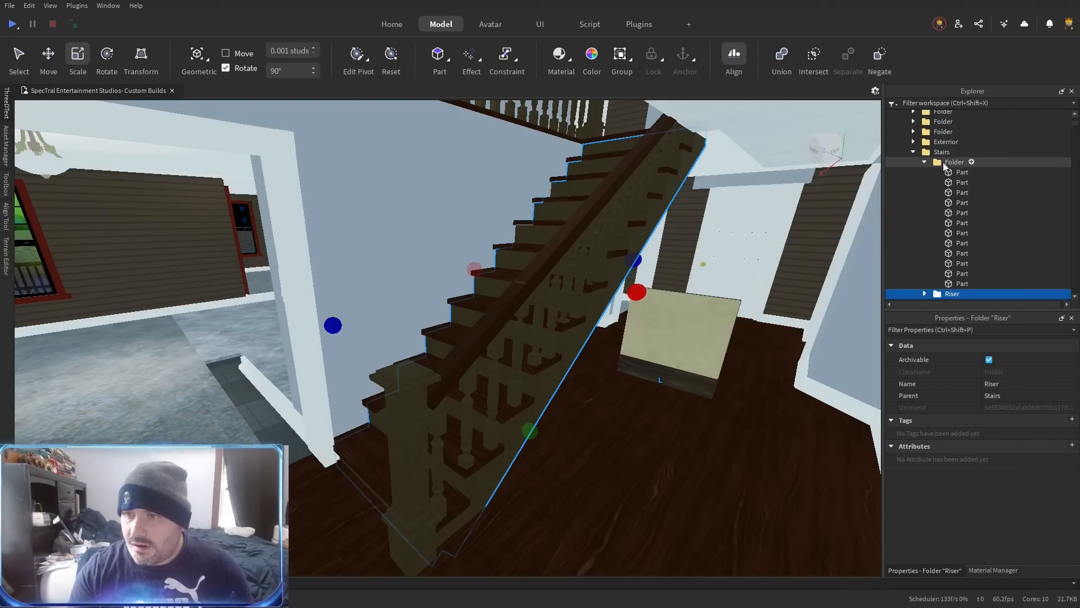
click(953, 162)
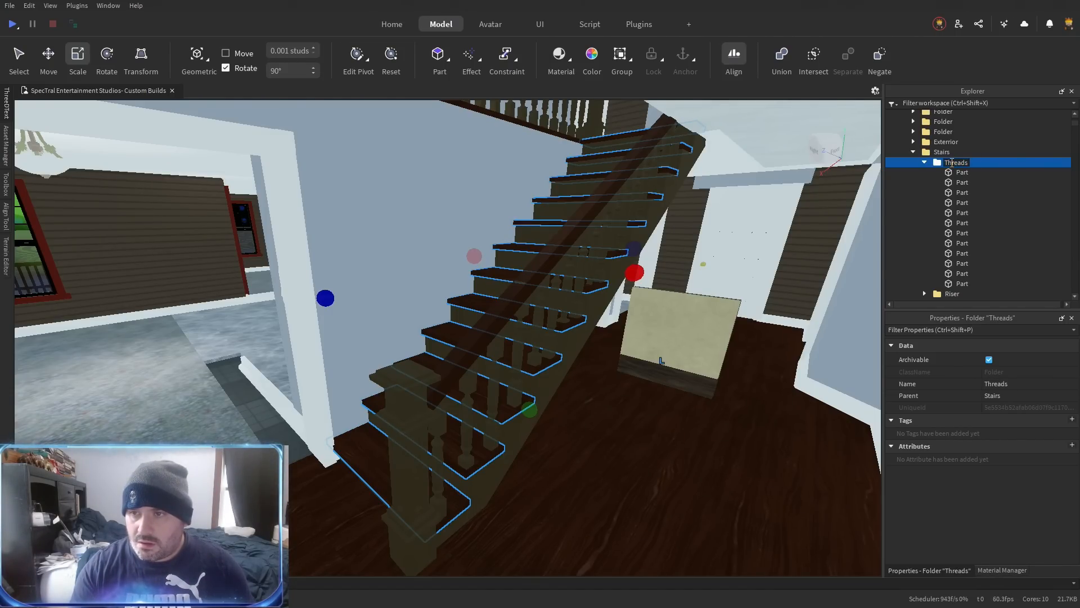
key(BackSpace)
key(Return)
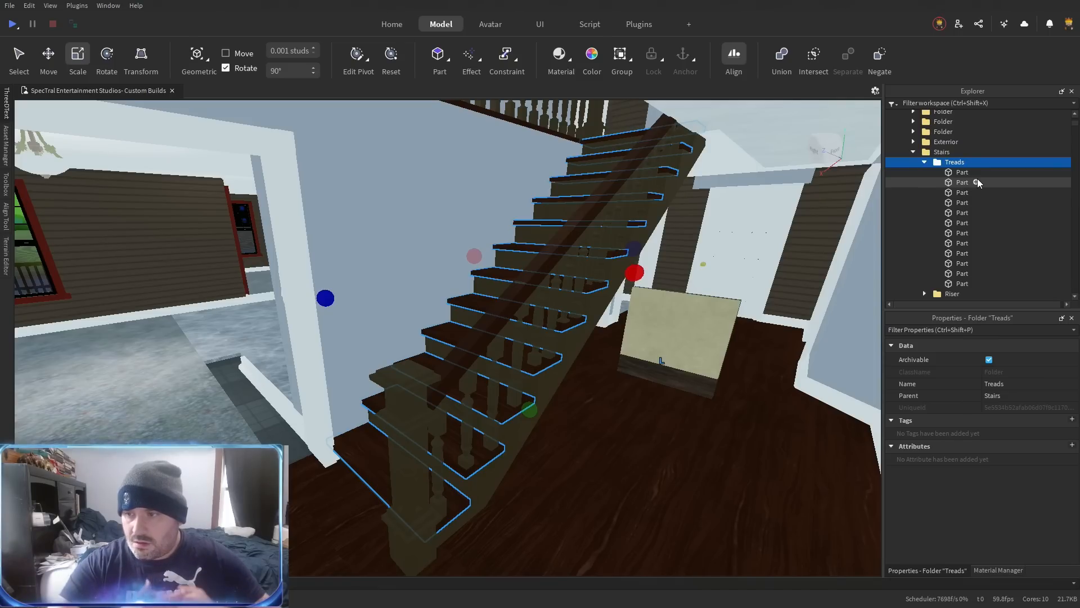
Collapse the Treads and Stairs folders and move Stairs into the Interior folder.
double_click(944, 164)
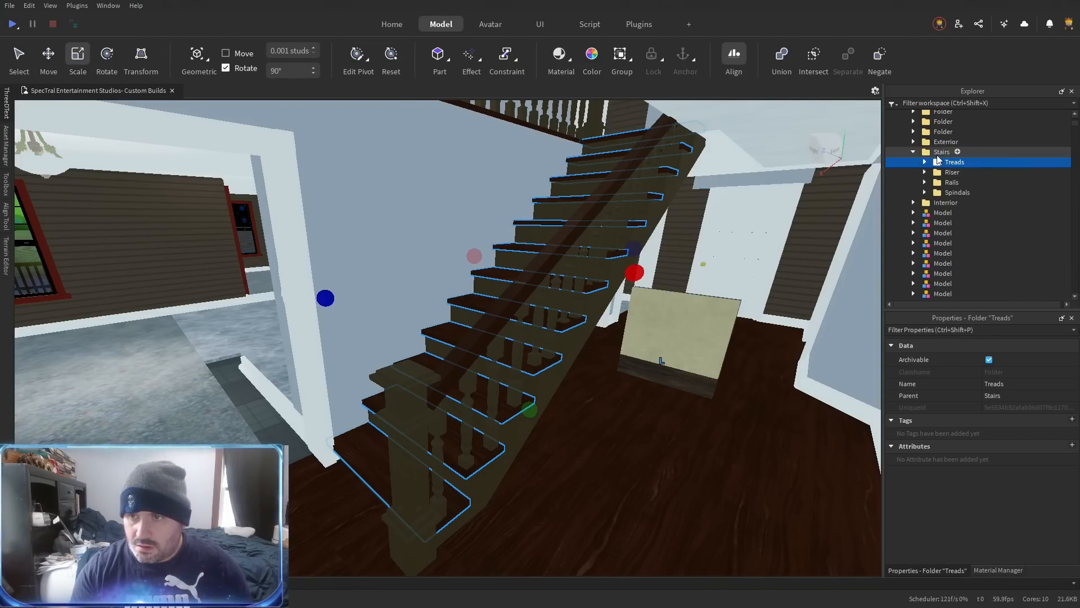
click(916, 153)
drag(935, 155, 937, 163)
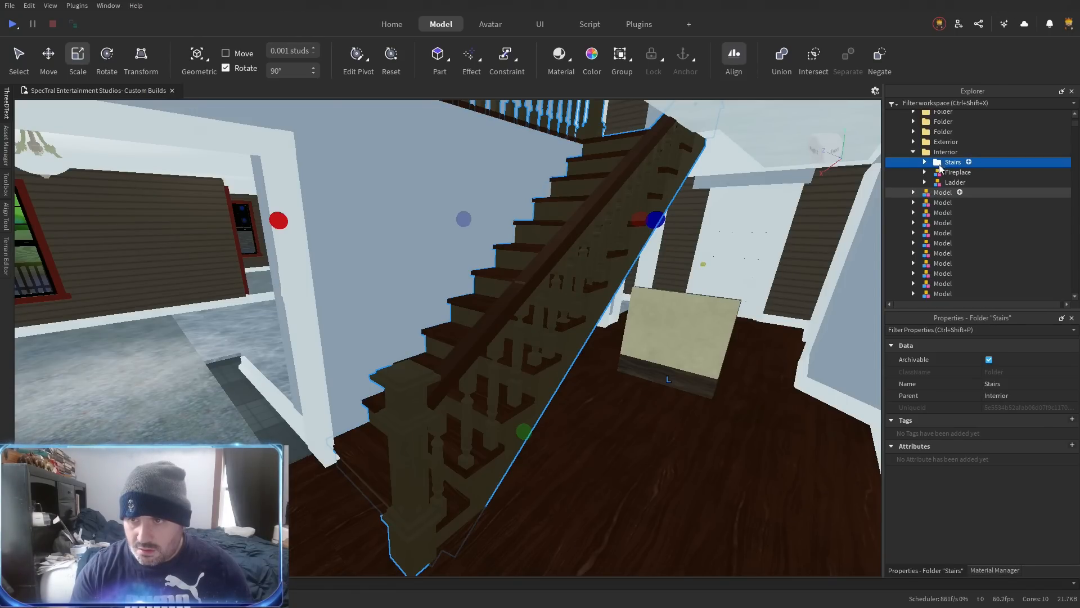
click(912, 152)
Inspect the first loose model below the Interior folder and delete the fully transparent Sand part in the upstairs room.
click(927, 162)
key(f)
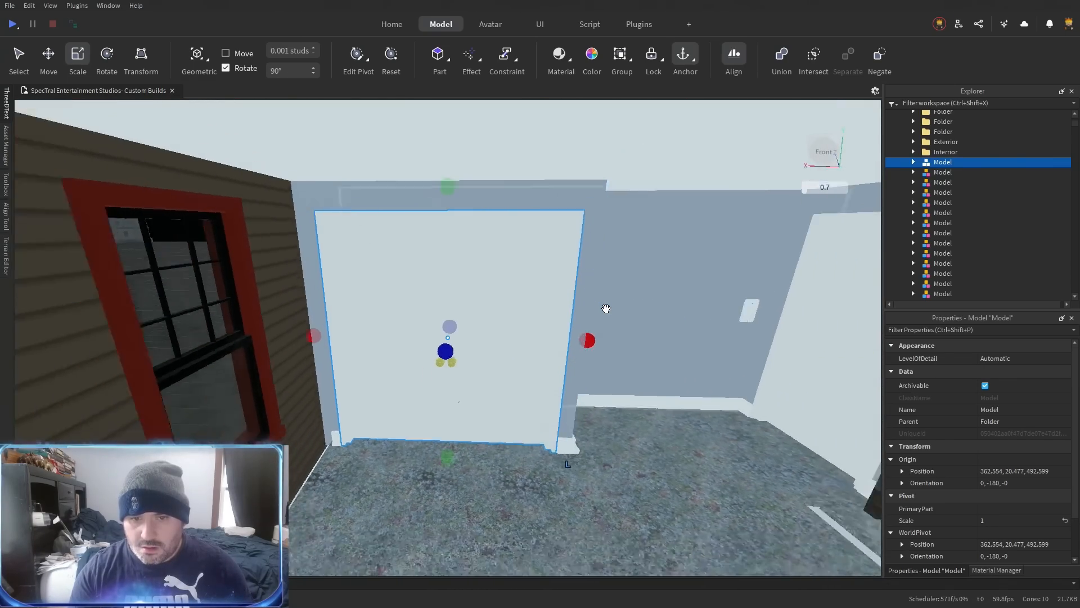
key(d)
key(d)
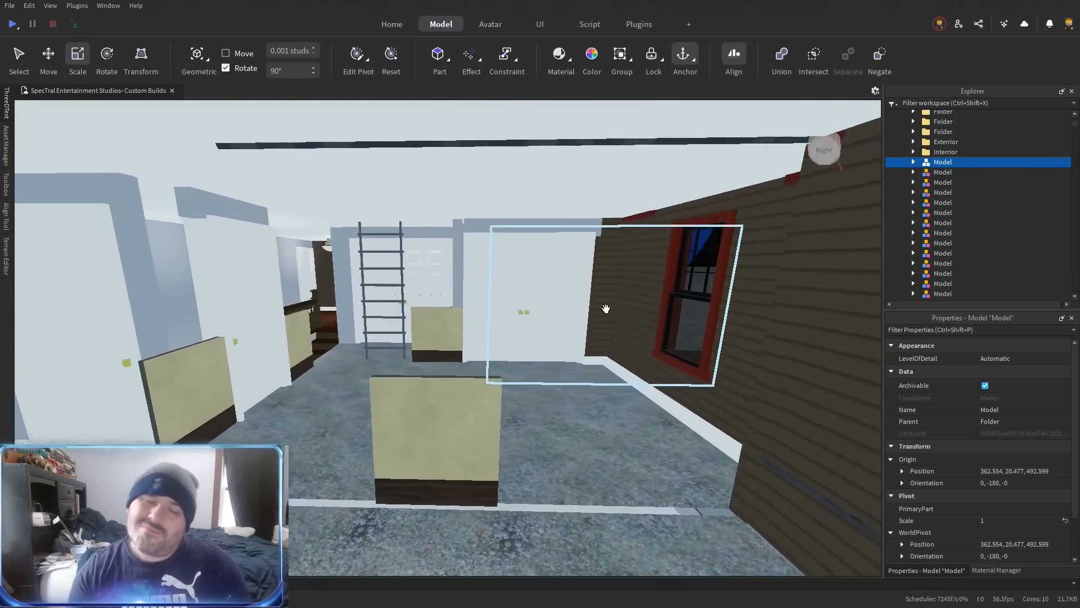
click(605, 309)
key(f)
key(f)
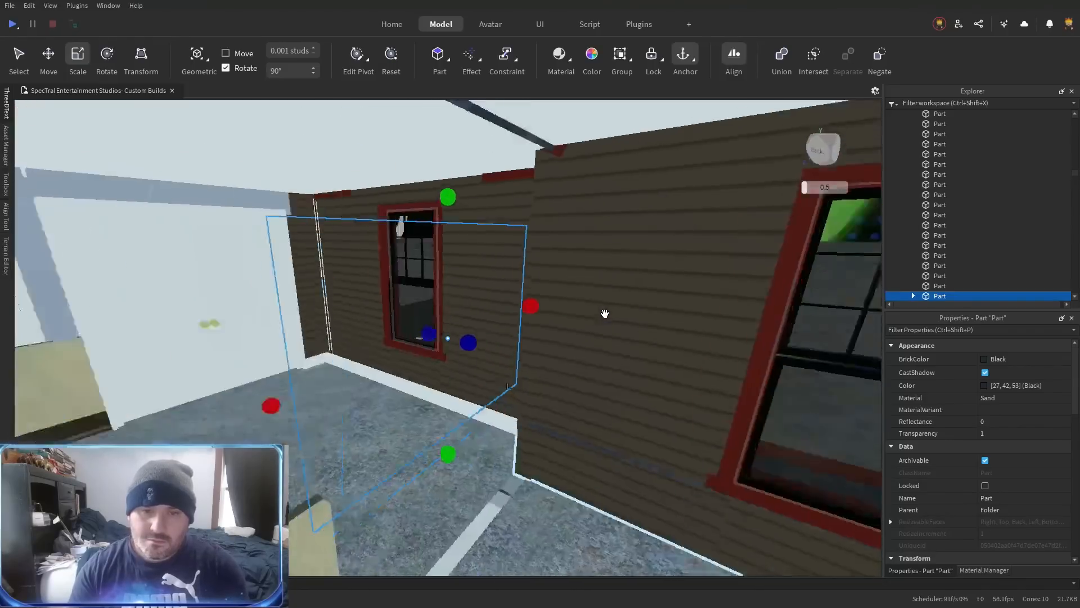
key(Delete)
Union the four doorknob unions inside the first submodel of the white double door beside the ladder.
click(501, 268)
key(f)
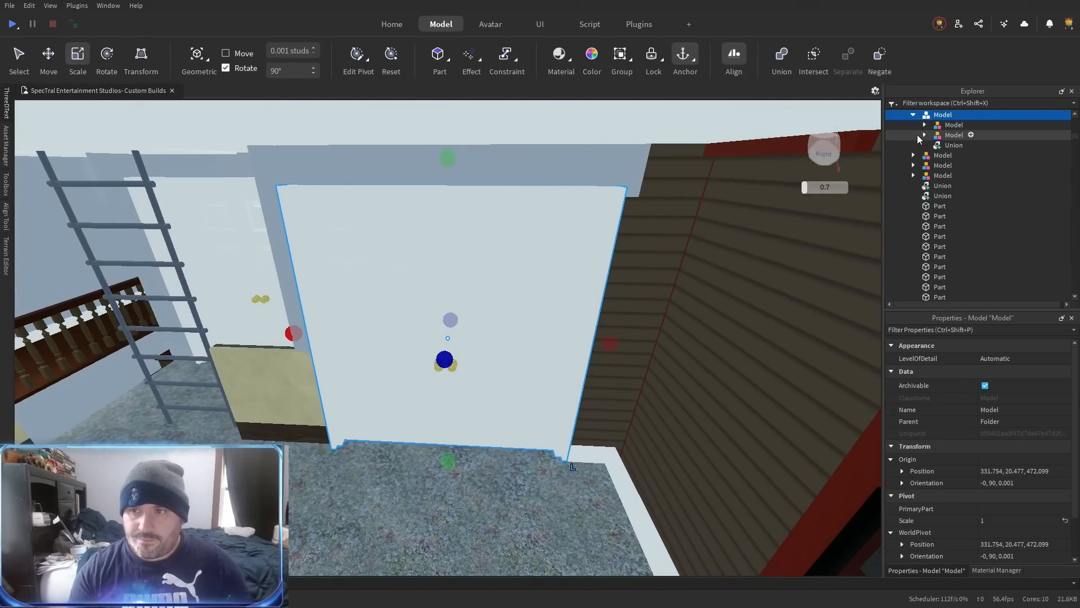
click(924, 125)
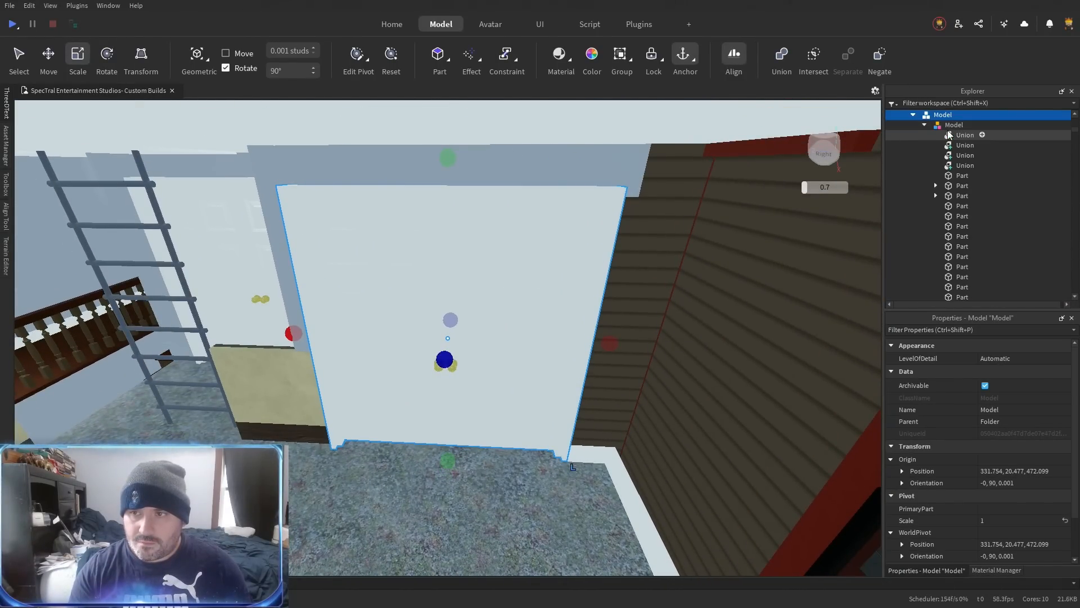
click(954, 135)
click(962, 146)
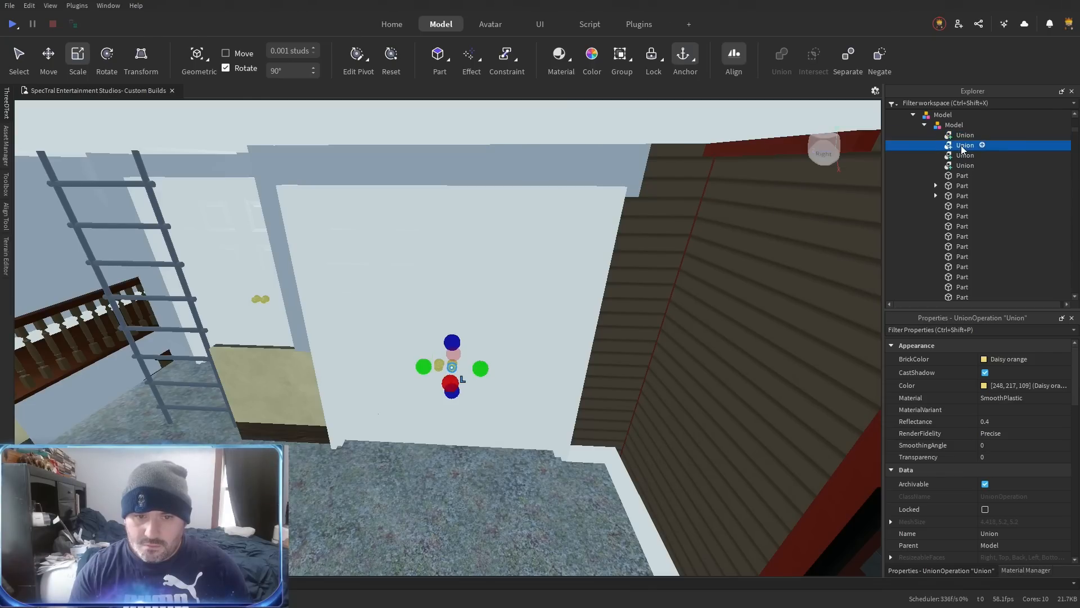
click(965, 157)
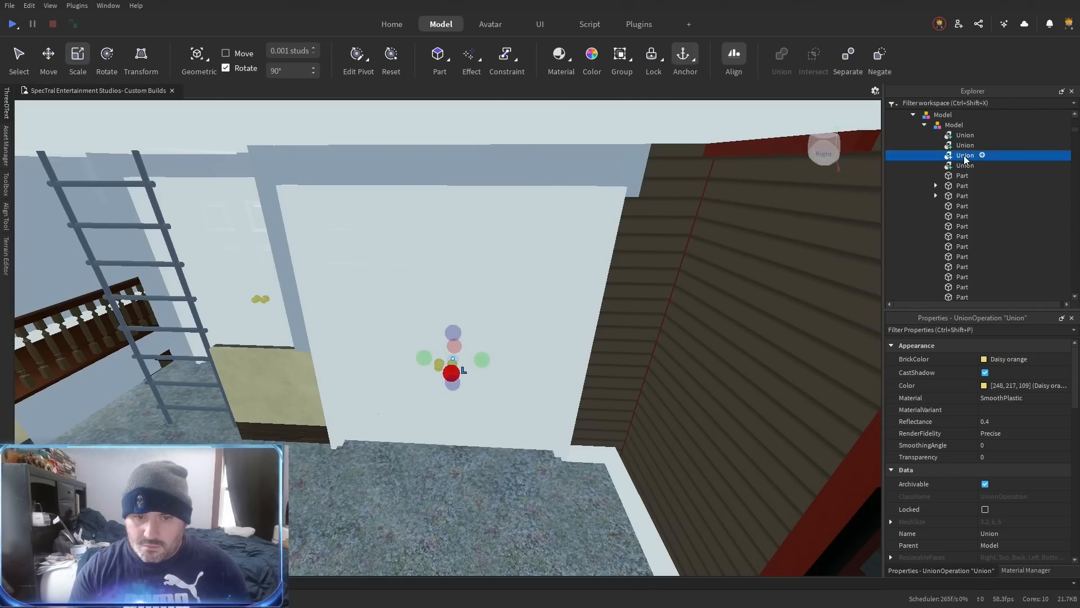
click(966, 165)
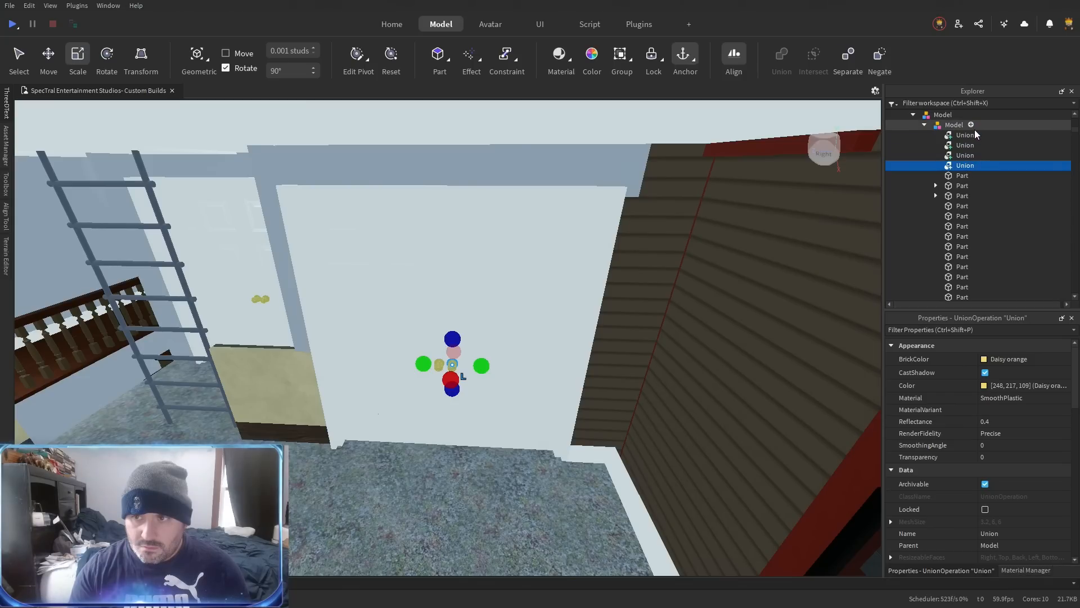
shift+click(969, 135)
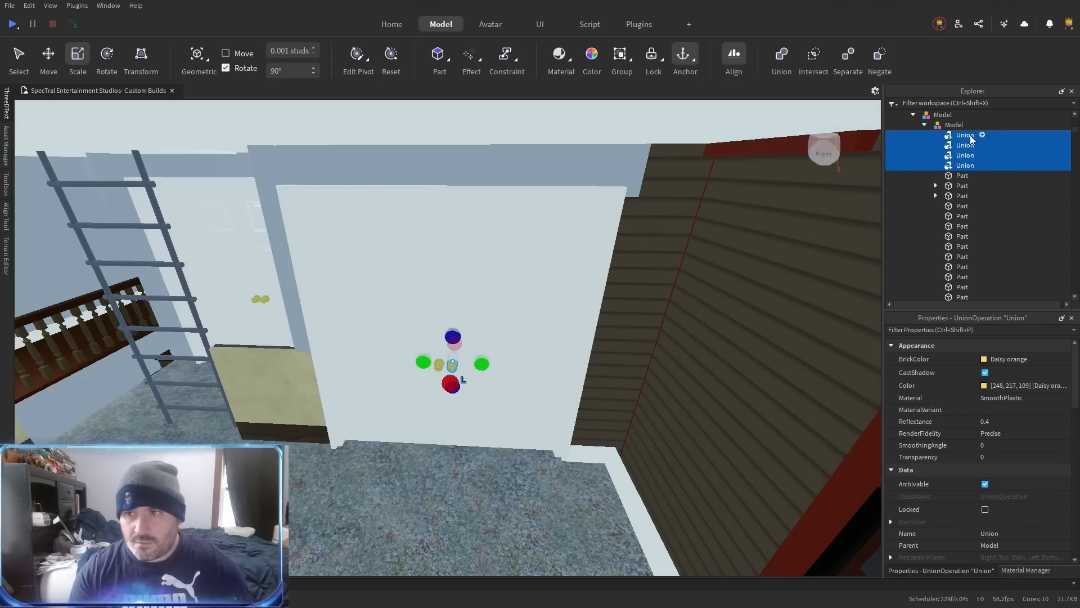
key(ctrl+shift+g)
Examine the parts making up the white double door, and the panel and frame unions of the dark-framed six-panel door.
click(960, 145)
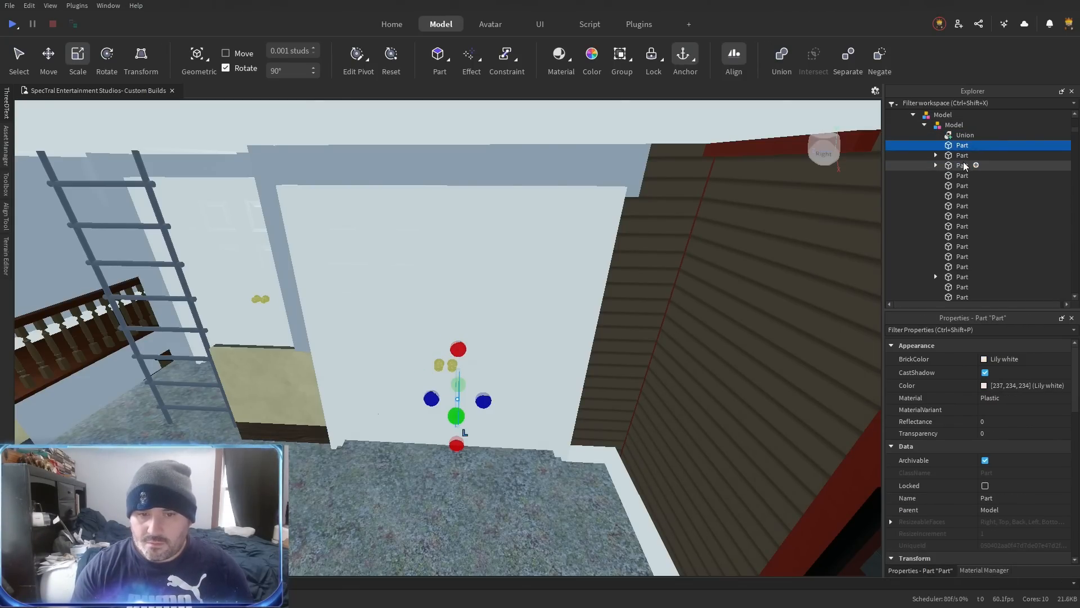
scroll(963, 167, down, 5)
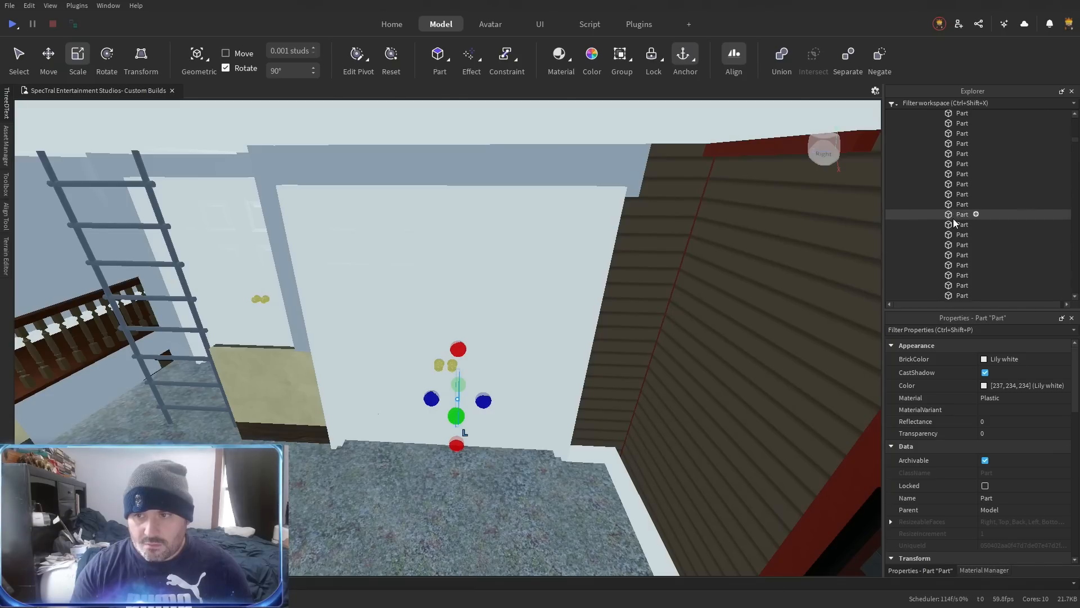
scroll(954, 220, down, 3)
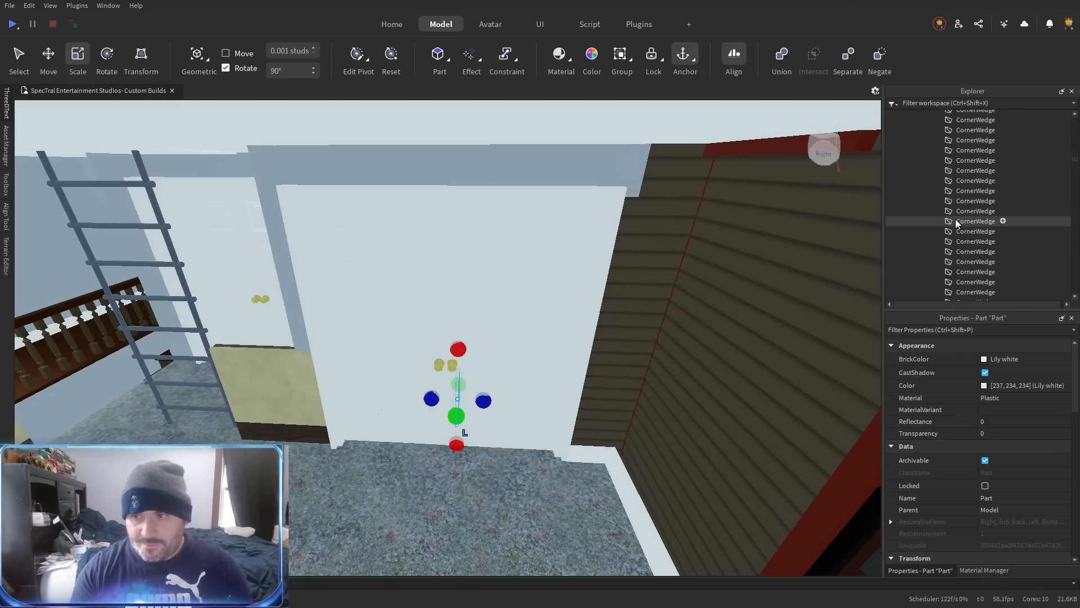
scroll(955, 221, down, 3)
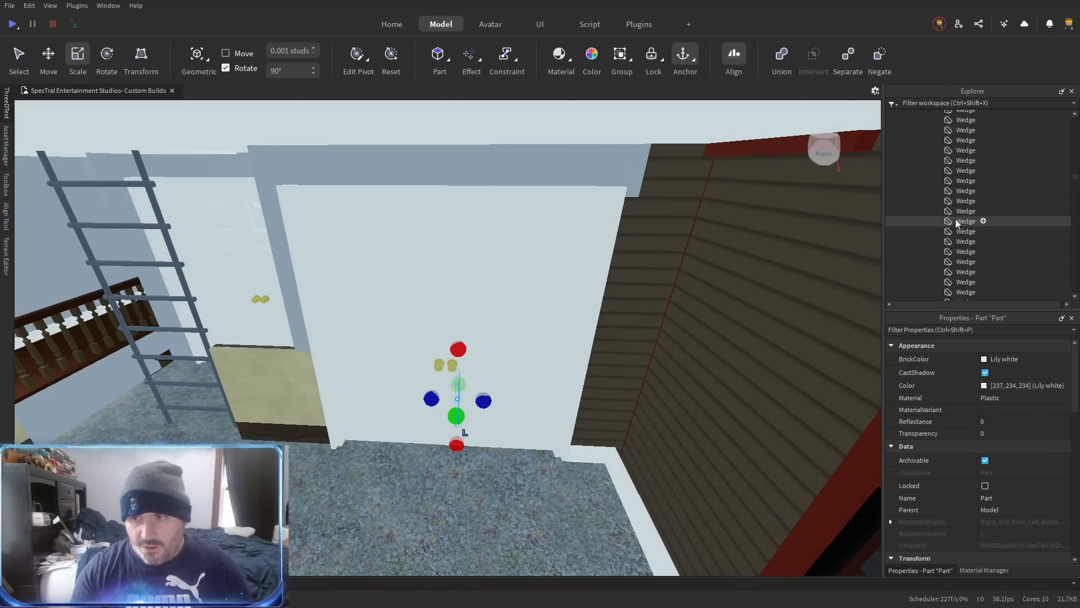
scroll(955, 221, down, 5)
right_click(586, 283)
key(w)
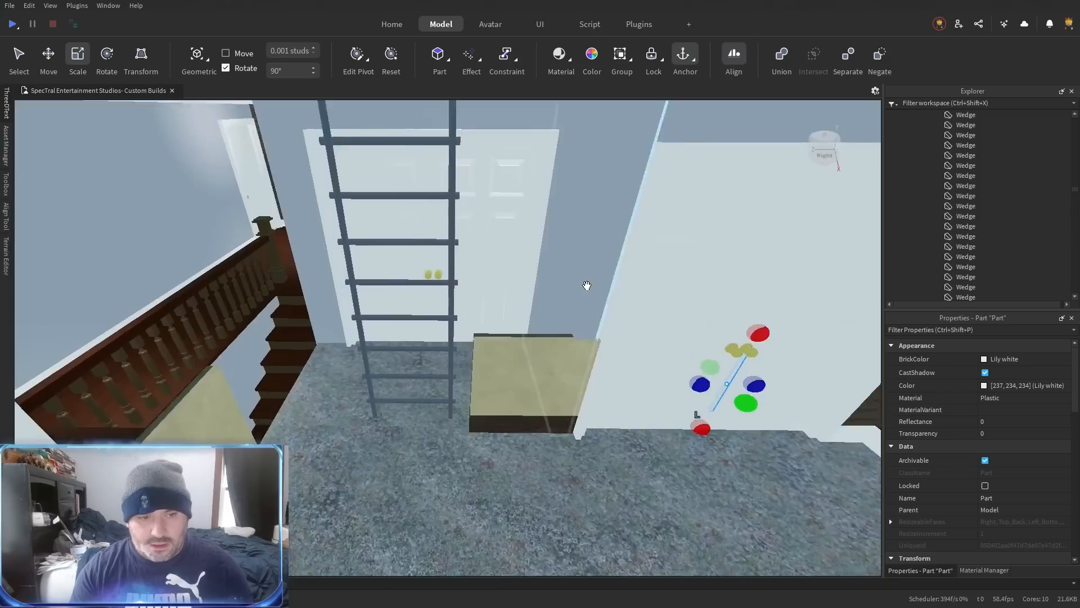
key(w)
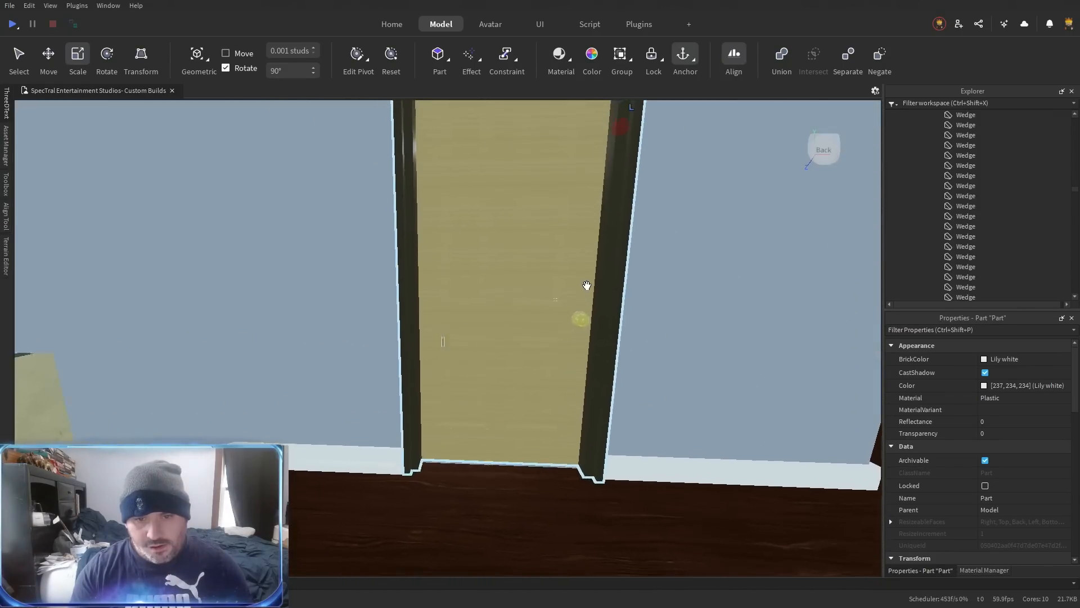
key(w)
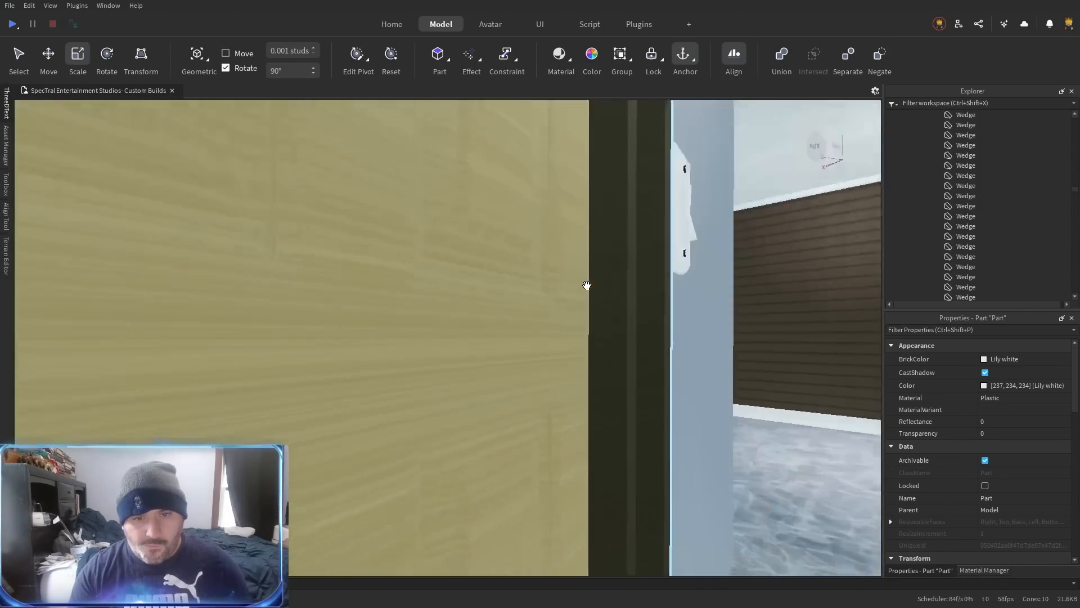
key(s)
click(482, 297)
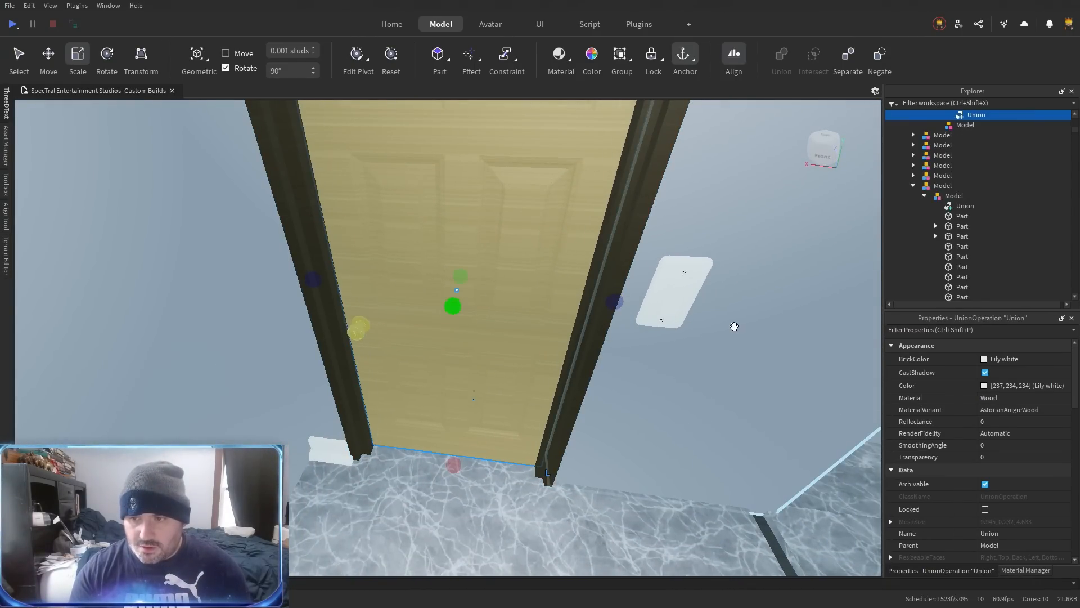
alt+click(617, 270)
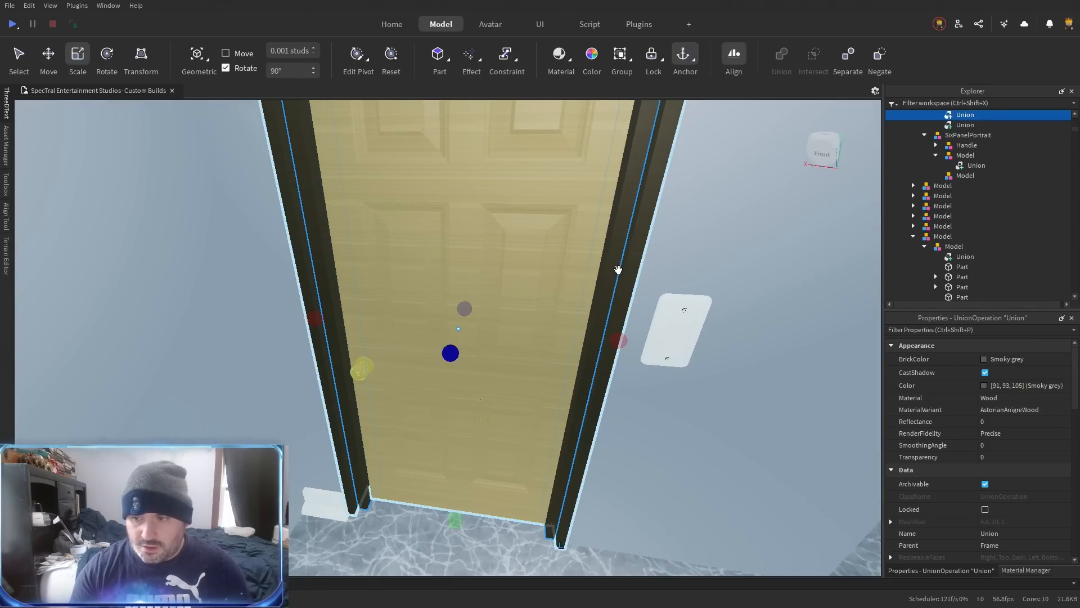
Move the doorknob union out of the first submodel into the parent model of the white double door beside the ladder.
key(s)
key(s)
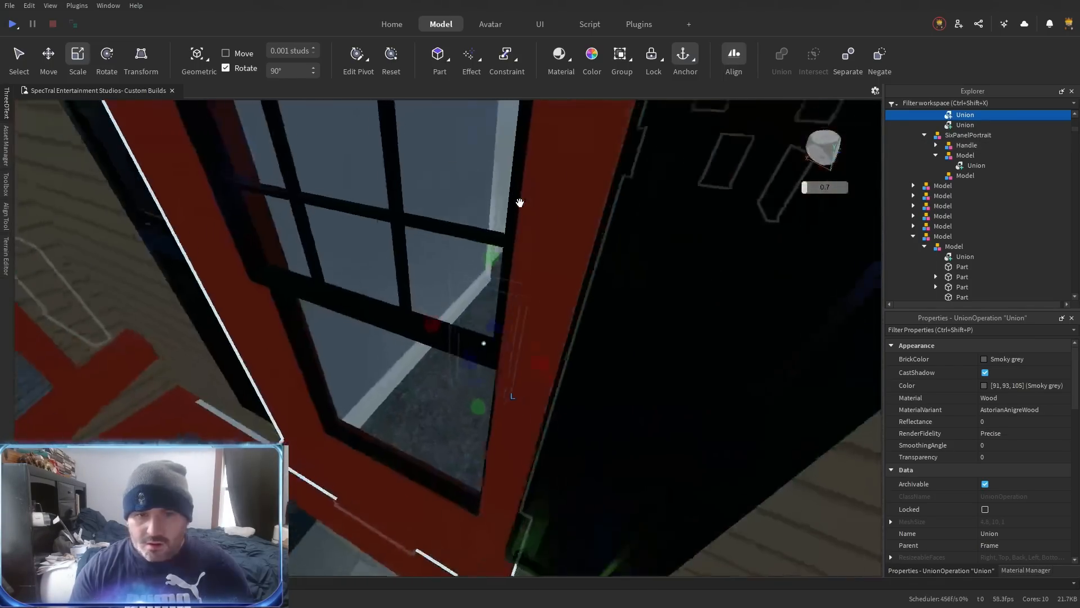
key(w)
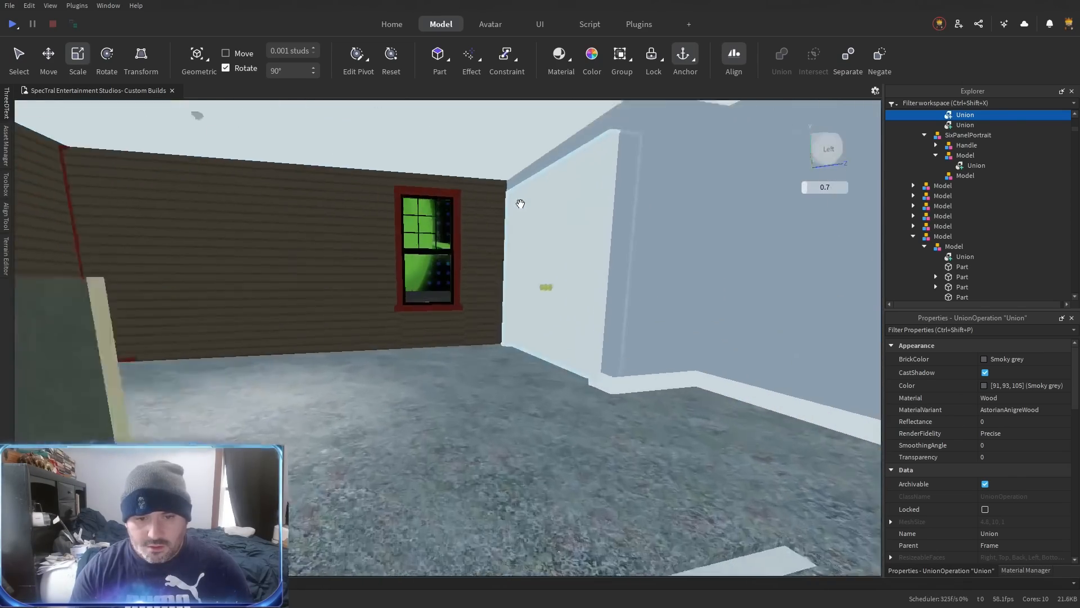
key(w)
key(s)
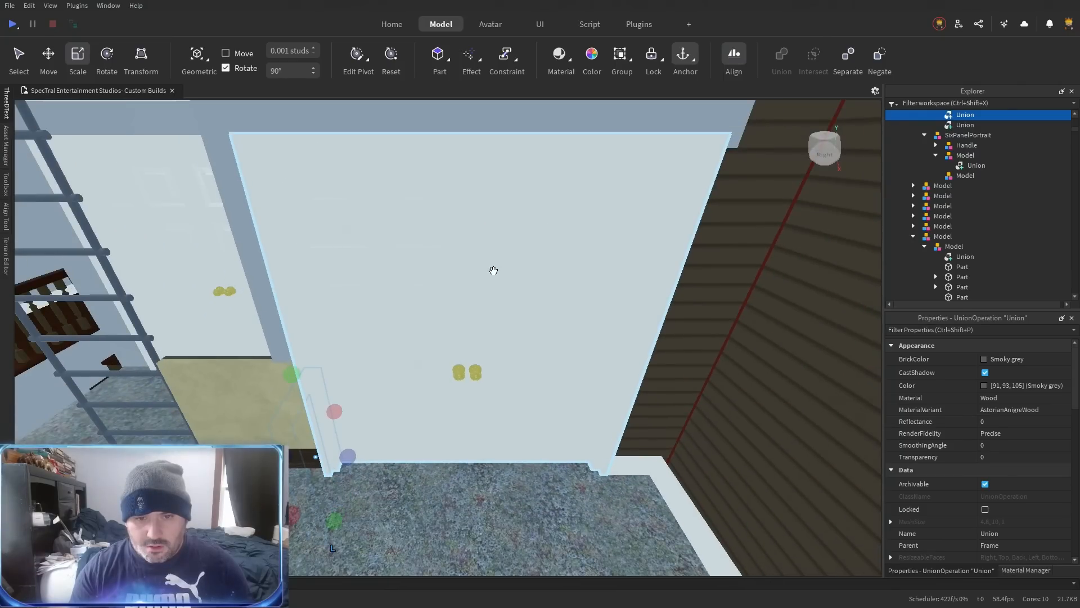
click(493, 270)
drag(963, 257, 959, 245)
click(966, 266)
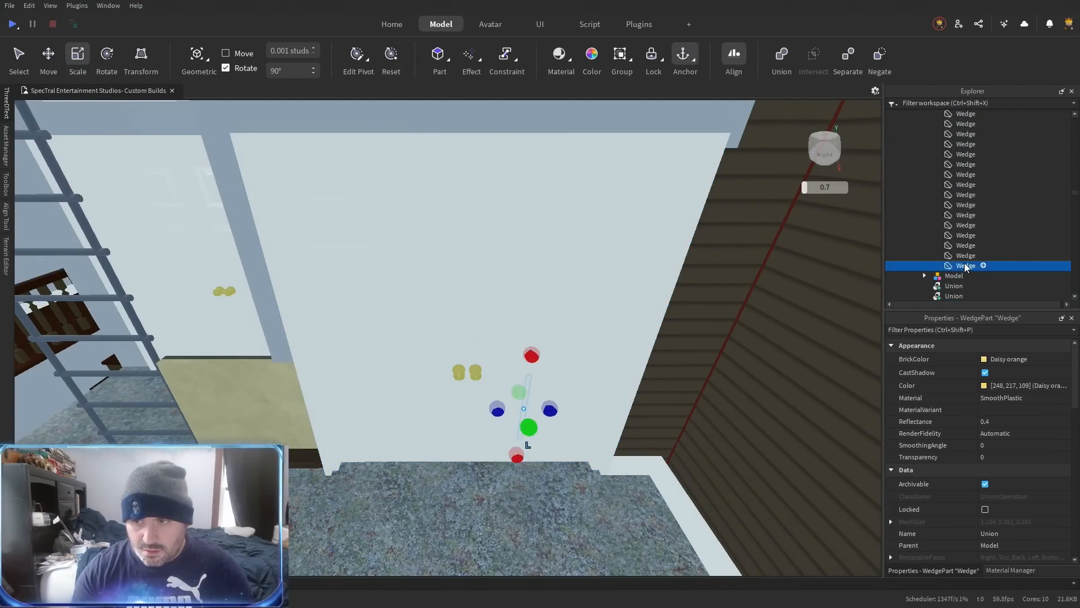
Set the material variant of all parts in the double door's first submodel to AstorianAnigreWood and union them.
scroll(956, 225, up, 10)
scroll(945, 189, up, 15)
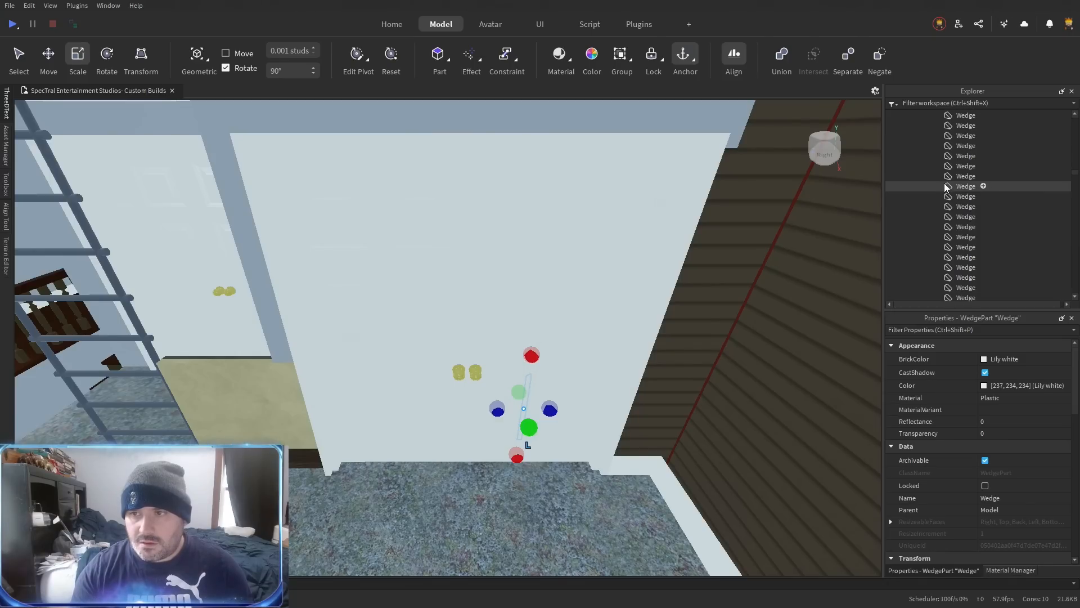
click(617, 265)
click(953, 127)
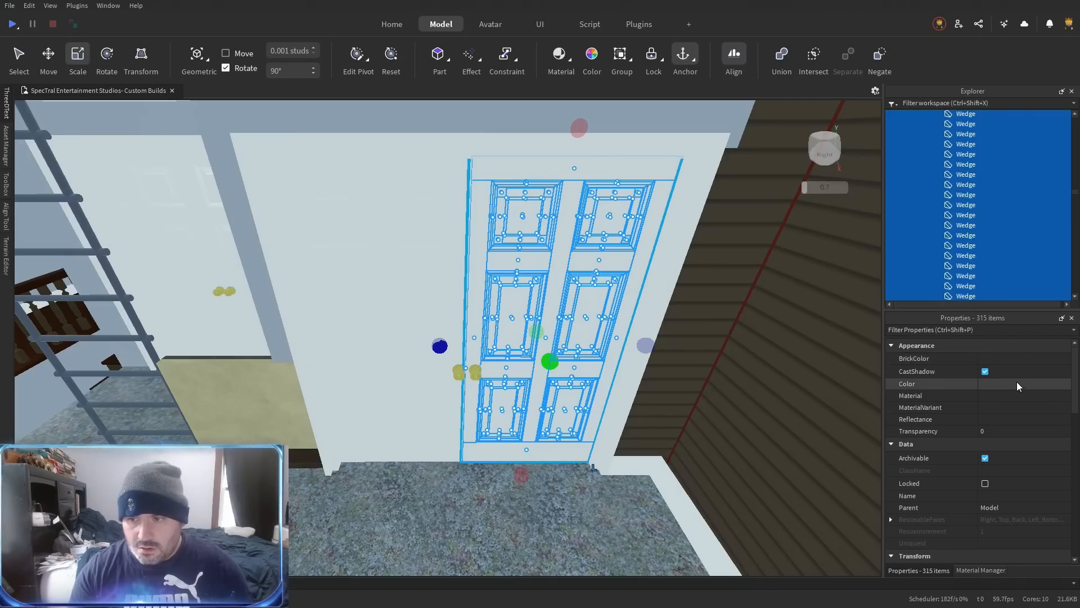
click(1010, 407)
text(astorianAnigreWood)
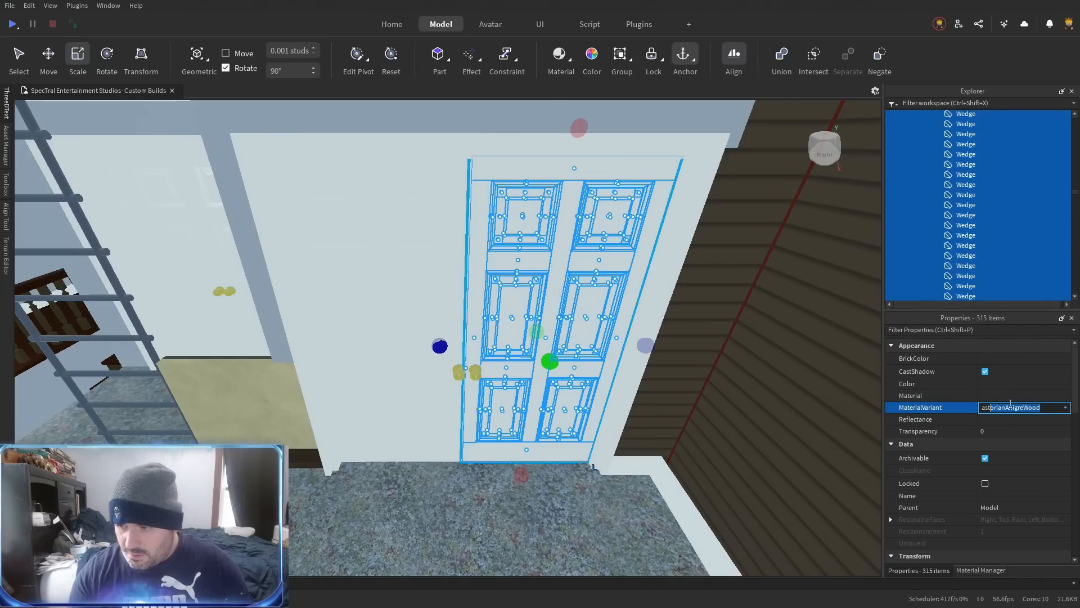
key(Return)
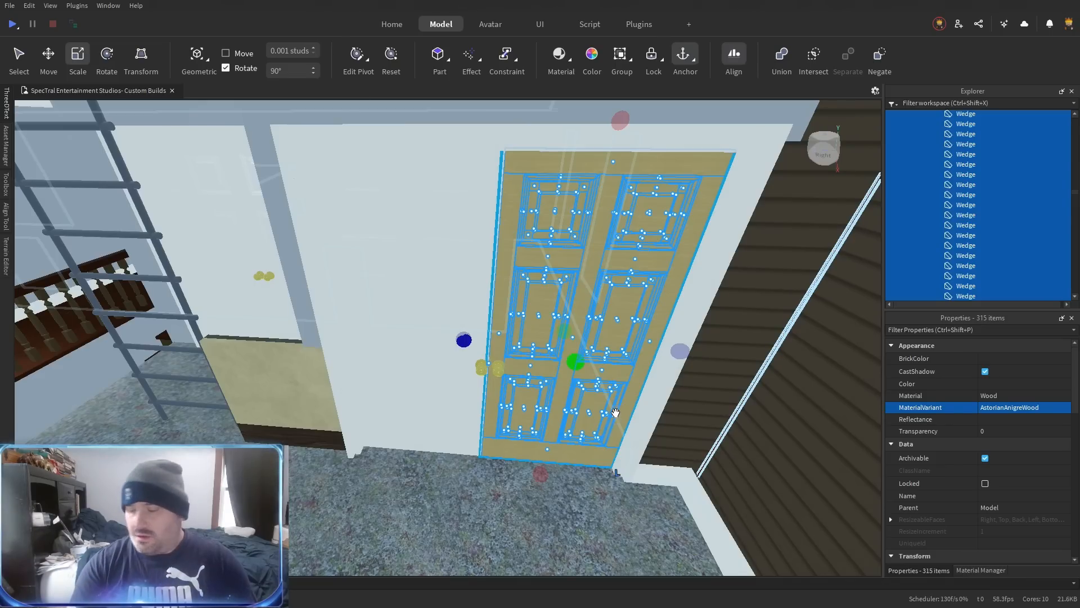
key(ctrl+shift+g)
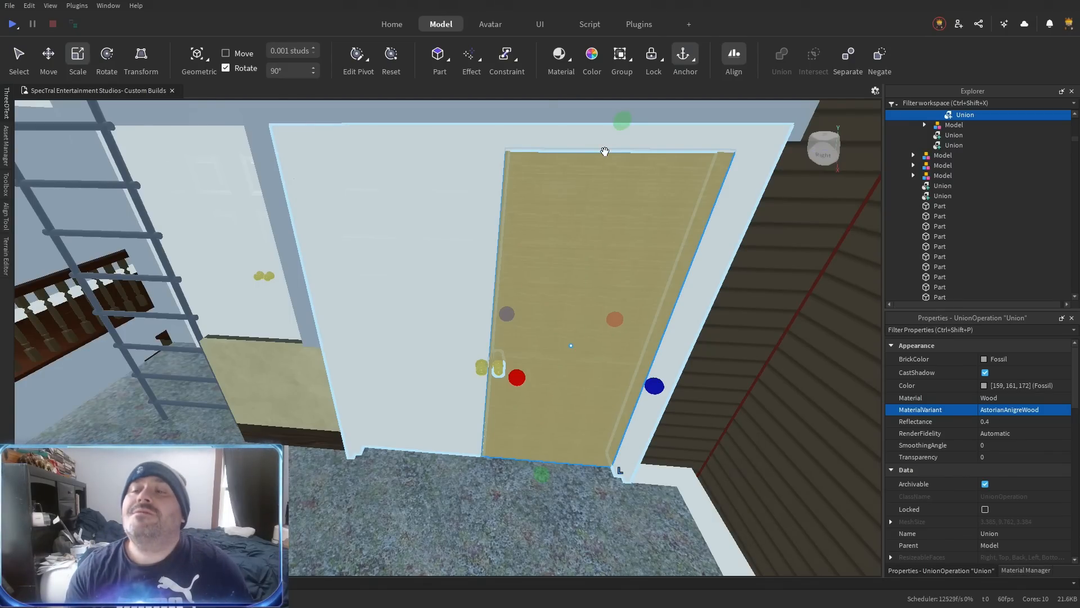
Union the four doorknob unions in the double door's second submodel and move the combined knob into the parent door model.
scroll(959, 183, up, 3)
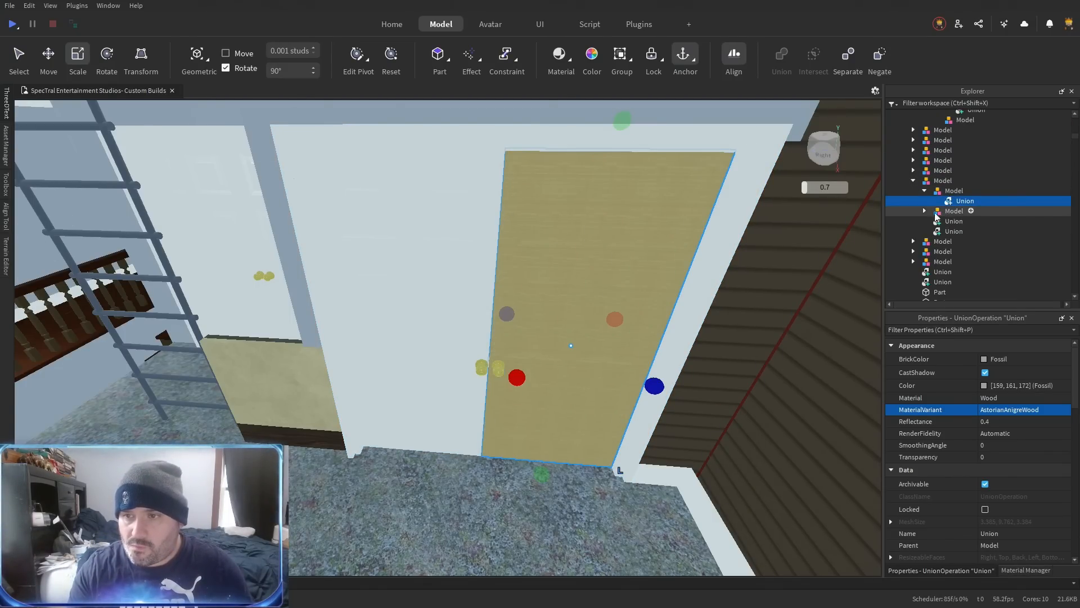
click(924, 211)
click(953, 220)
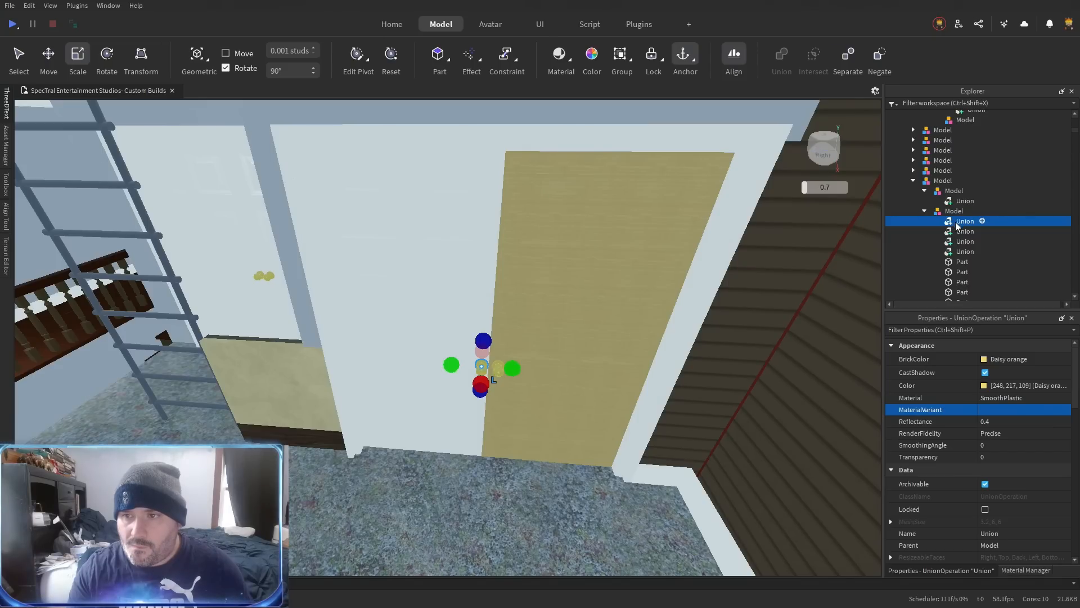
click(960, 250)
shift+click(963, 225)
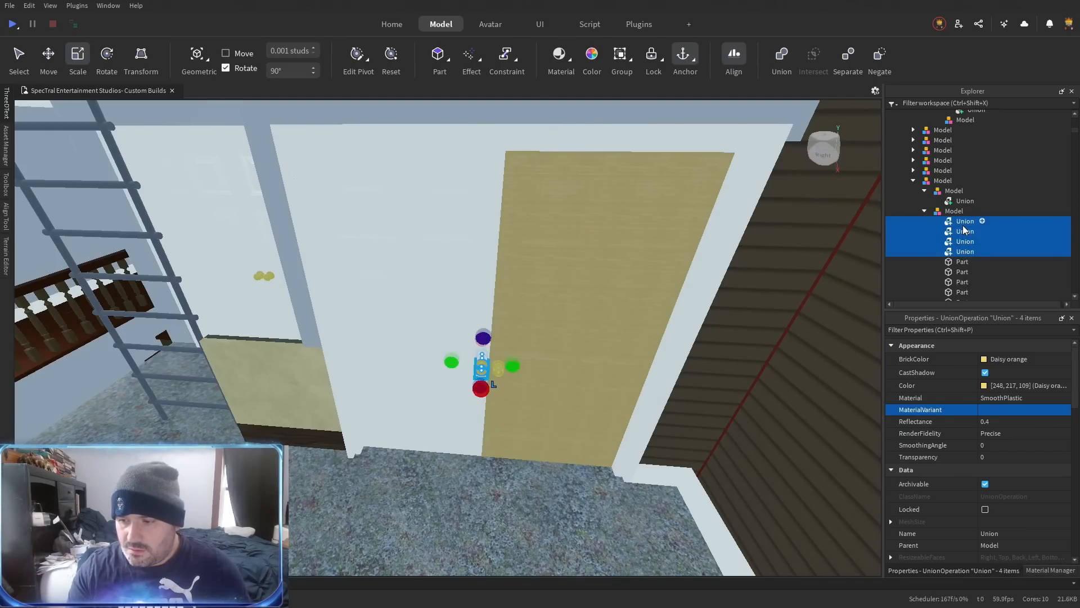
click(963, 226)
drag(968, 223, 975, 183)
scroll(975, 217, up, 10)
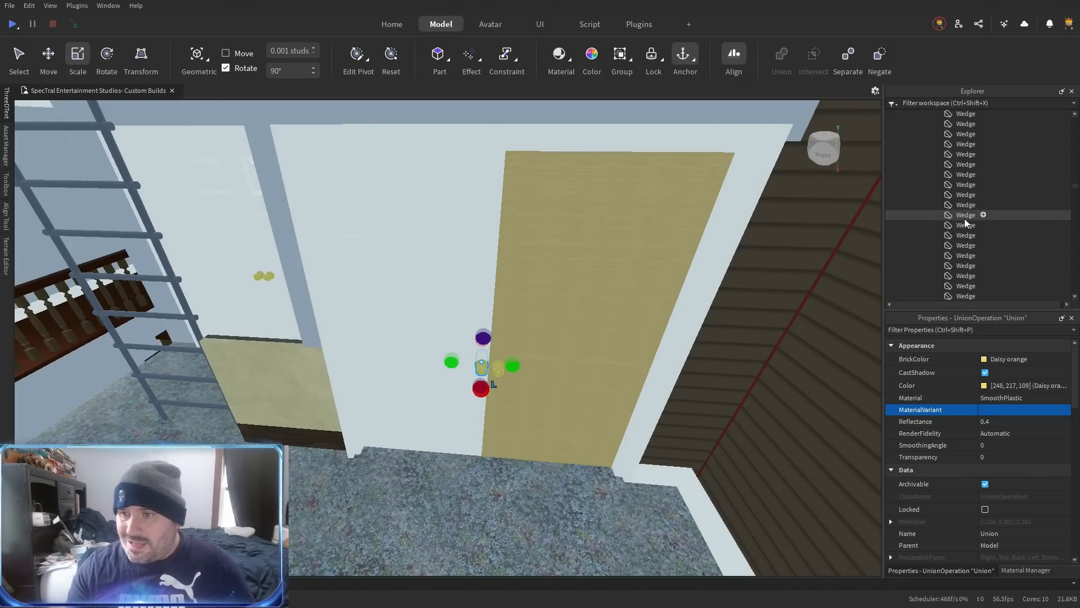
scroll(650, 207, down, 15)
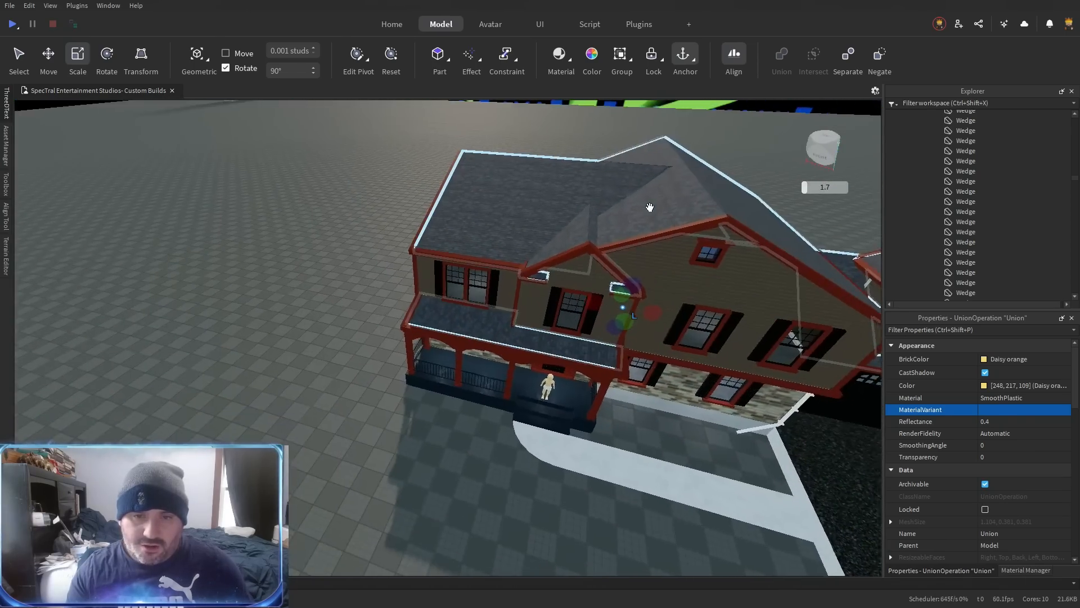
drag(650, 207, 651, 212)
drag(547, 210, 549, 211)
key(w)
scroll(550, 211, up, 5)
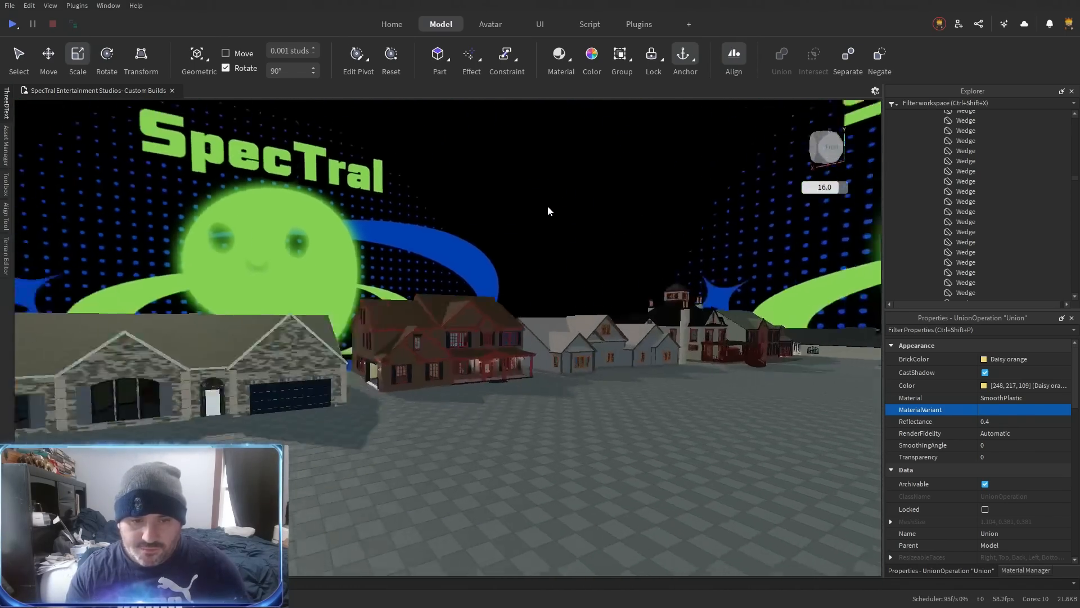
scroll(548, 206, up, 2)
key(s)
key(f)
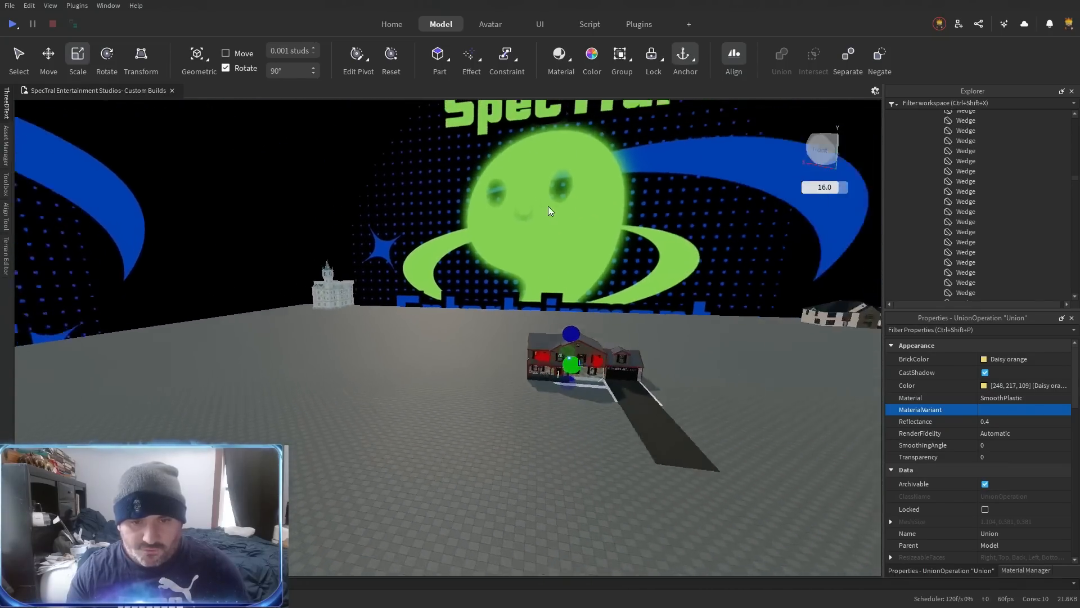
key(s)
key(s)
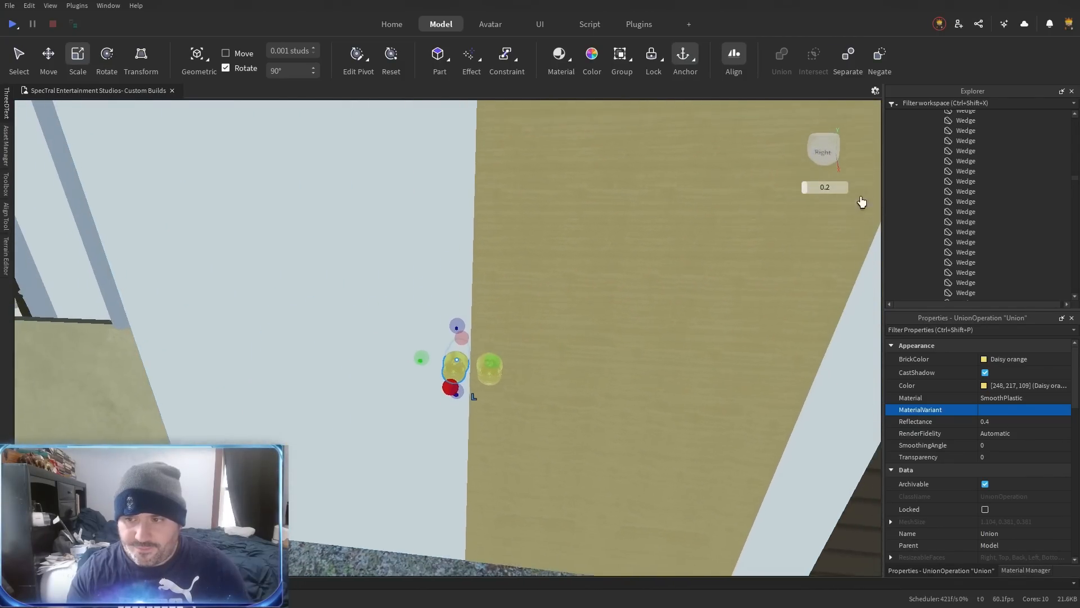
Set the material variant of all parts in the double door's second submodel to AstorianAnigreWood and union them.
click(468, 296)
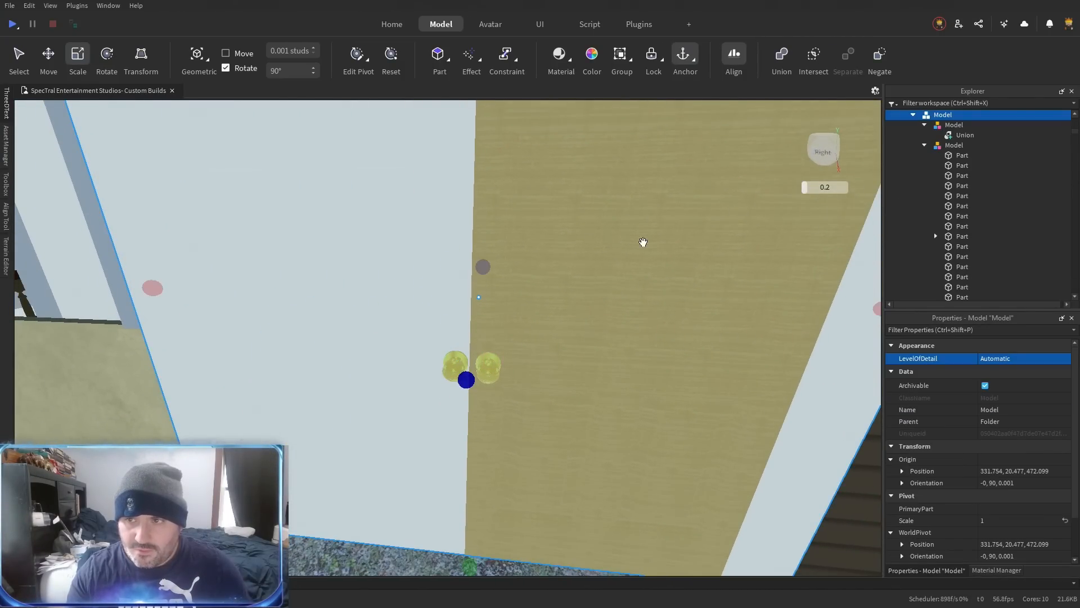
click(964, 136)
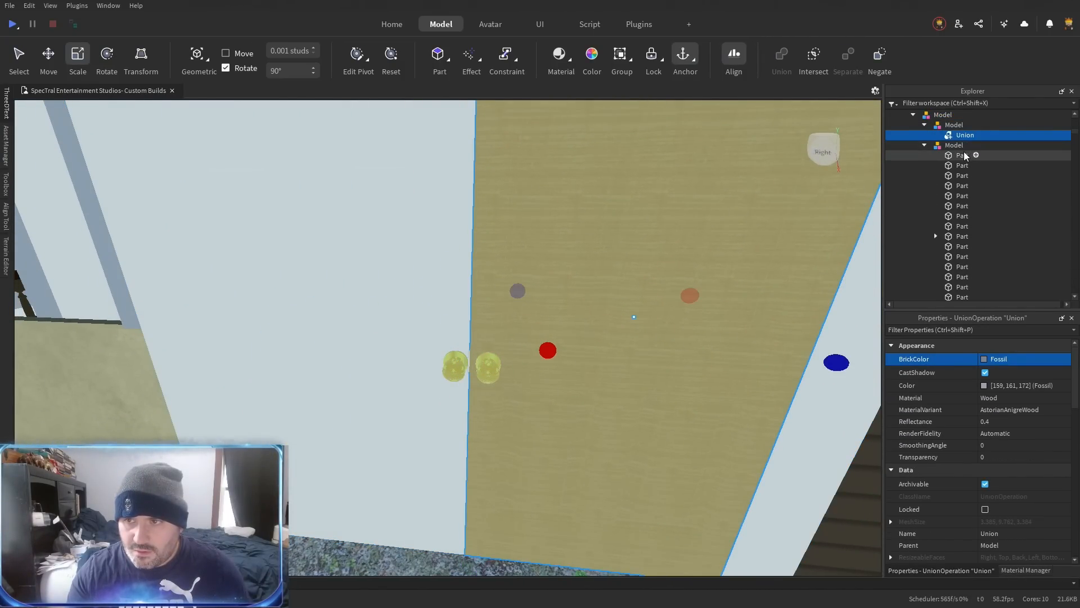
click(958, 146)
key(ctrl+u)
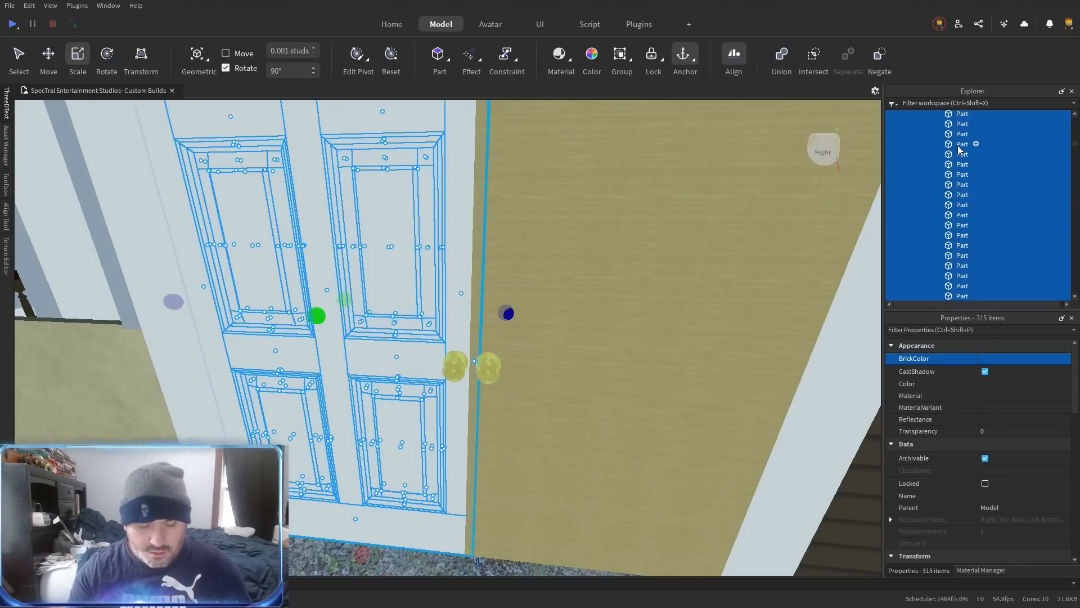
click(1017, 407)
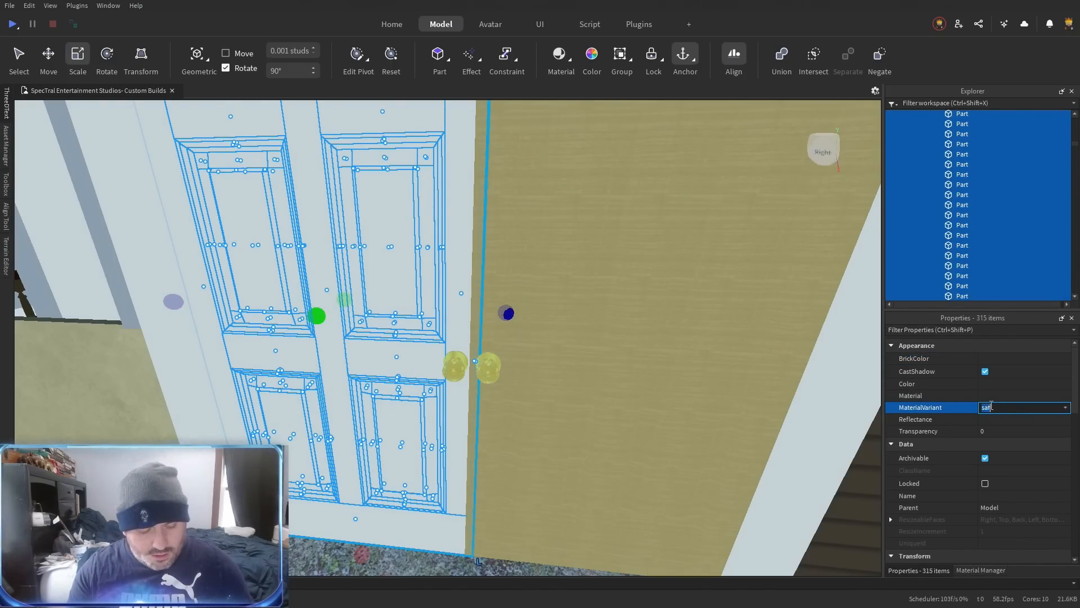
text(astorianAnigreWood)
right_click(695, 420)
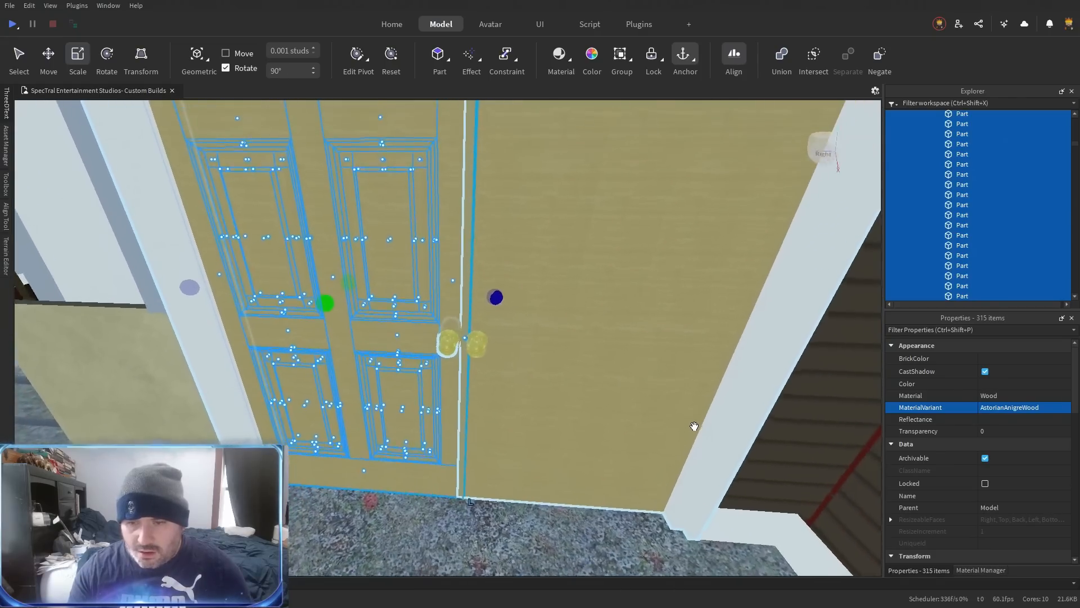
scroll(695, 420, down, 1)
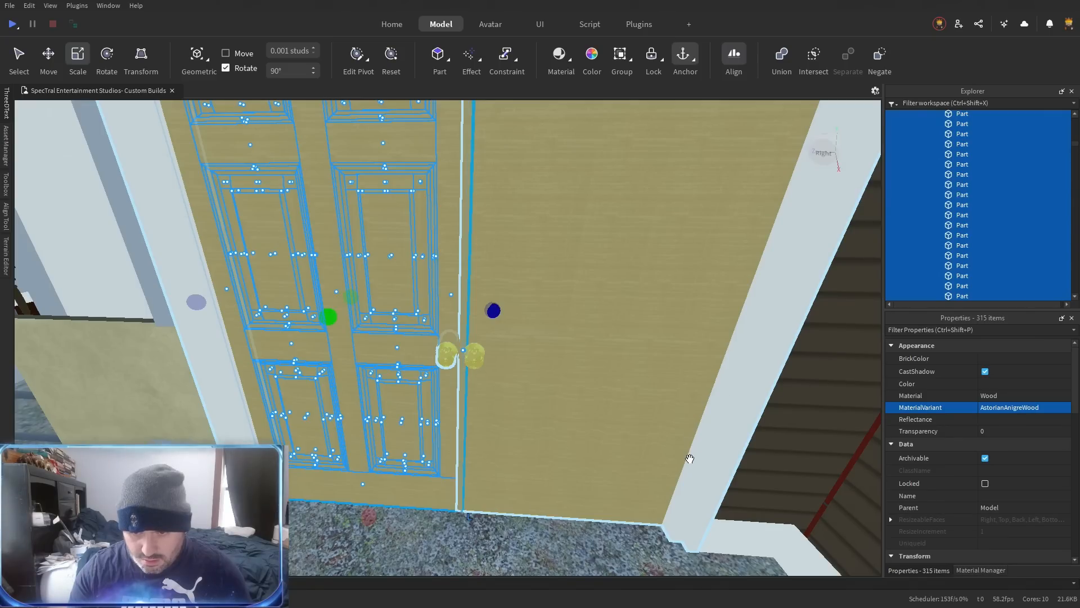
key(ctrl+shift+g)
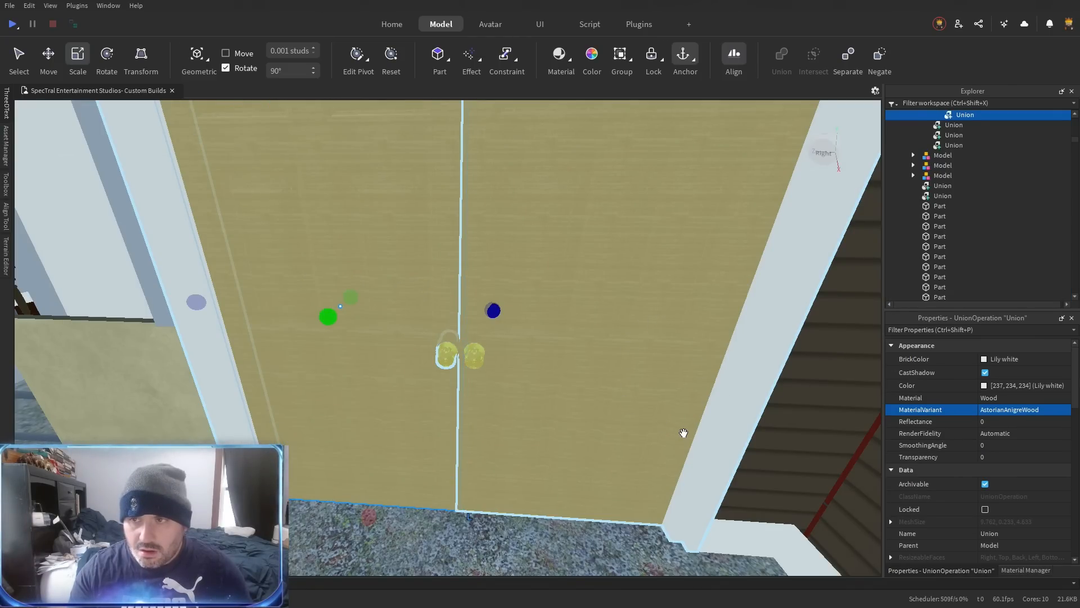
Enable UsePartColor on the union of the double door's second leaf.
right_click(528, 365)
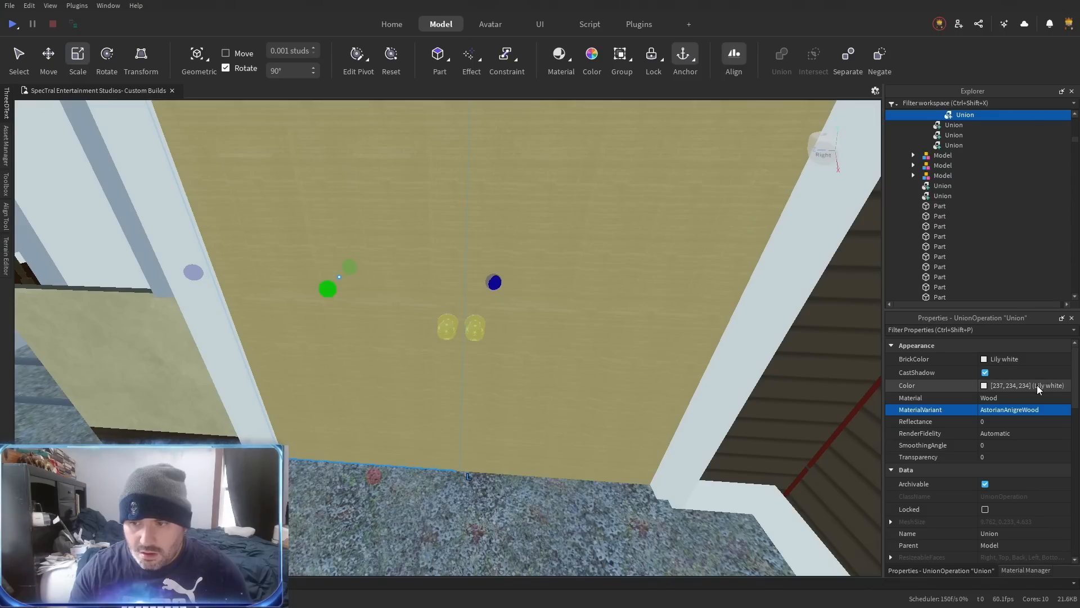
scroll(979, 393, down, 4)
click(964, 456)
right_click(531, 376)
key(w)
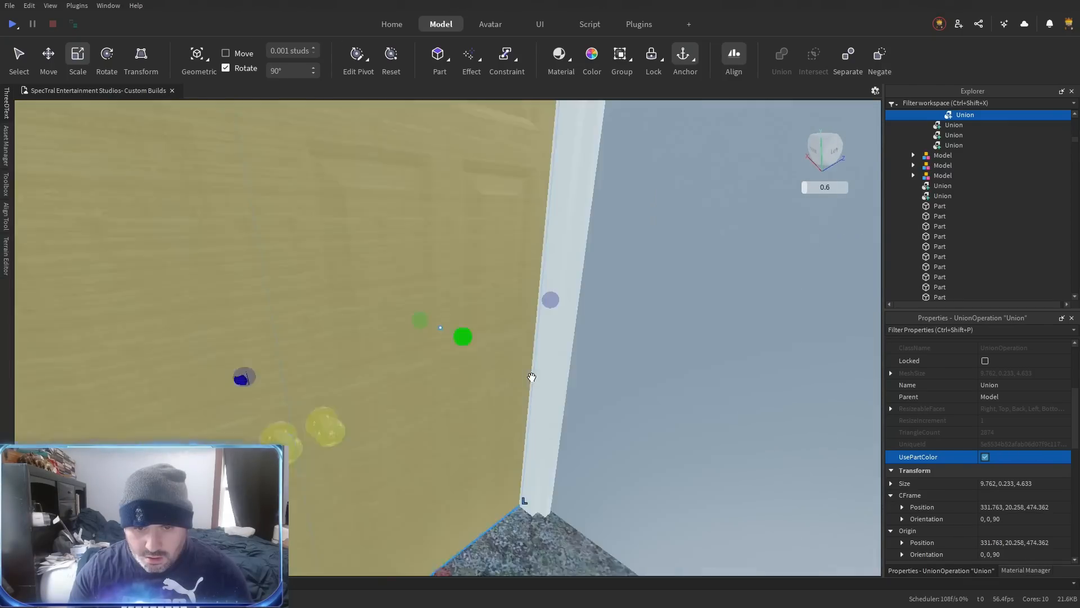
key(s)
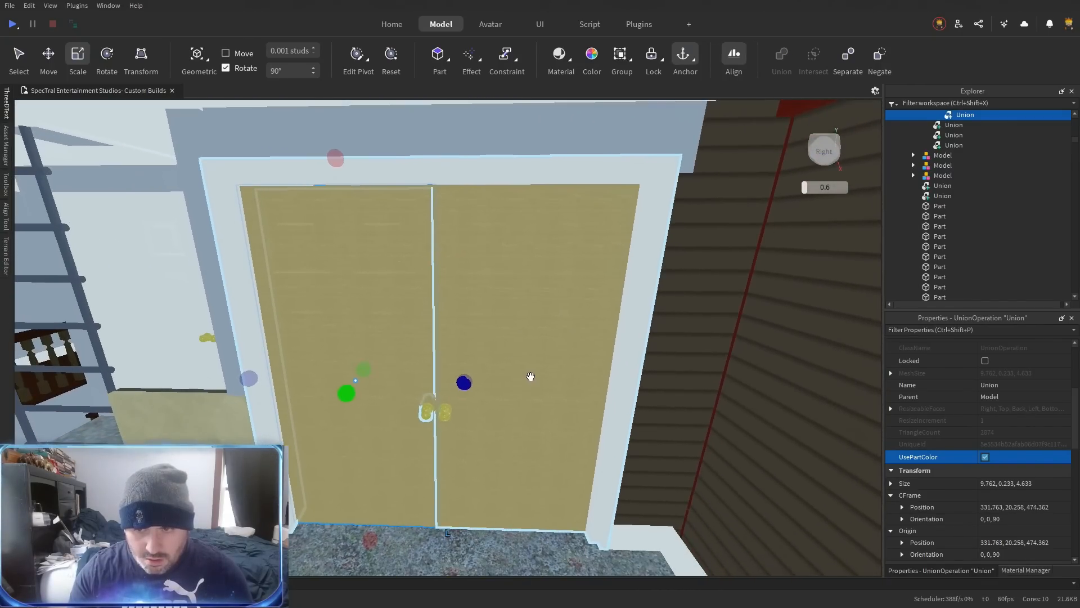
Move the second leaf's union into the first leaf's submodel and delete the emptied submodel.
scroll(1020, 139, up, 2)
drag(967, 176, 966, 146)
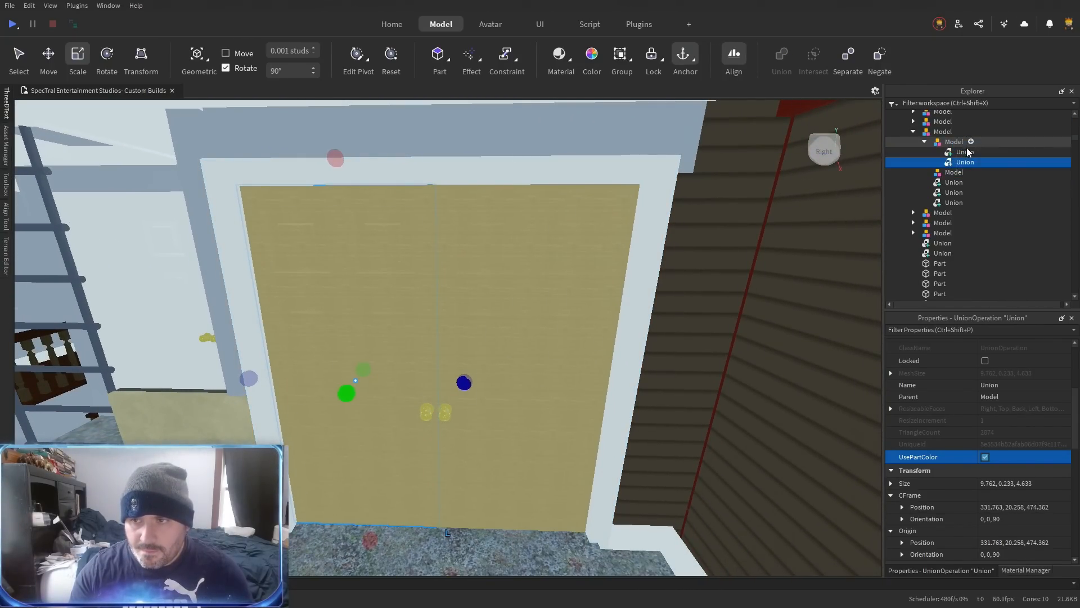
click(956, 172)
key(Delete)
Set the double door's frame union to Smoky grey with the AstorianAnigreWood material variant.
click(956, 171)
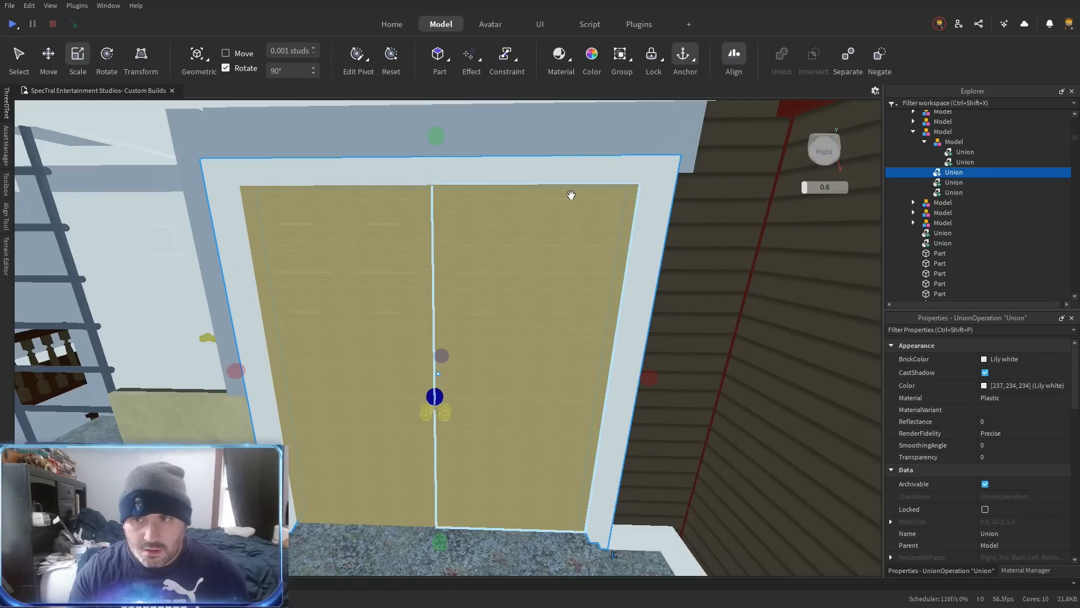
click(955, 183)
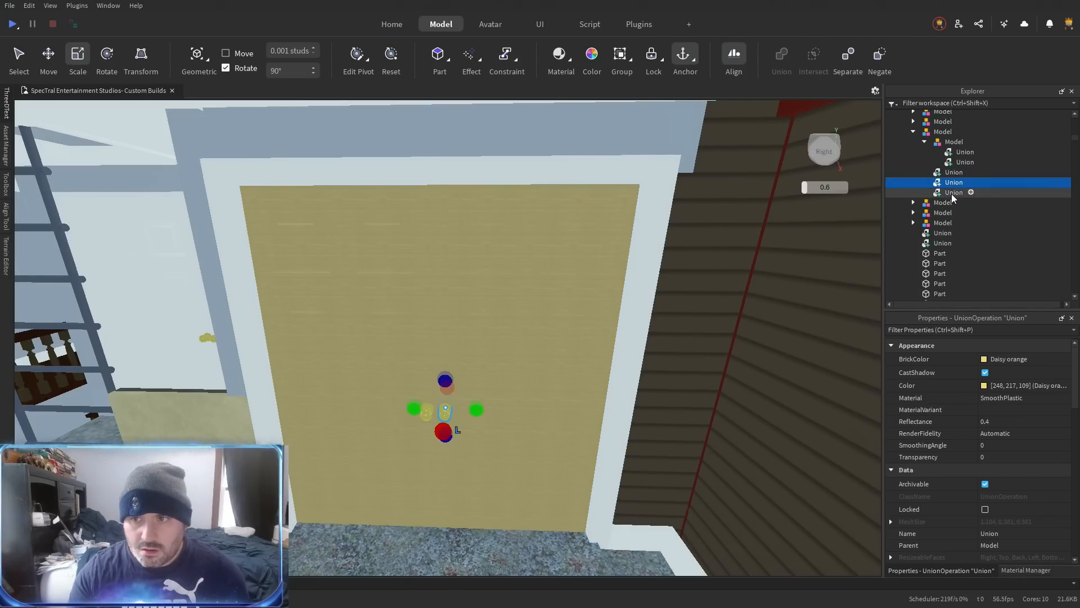
click(954, 193)
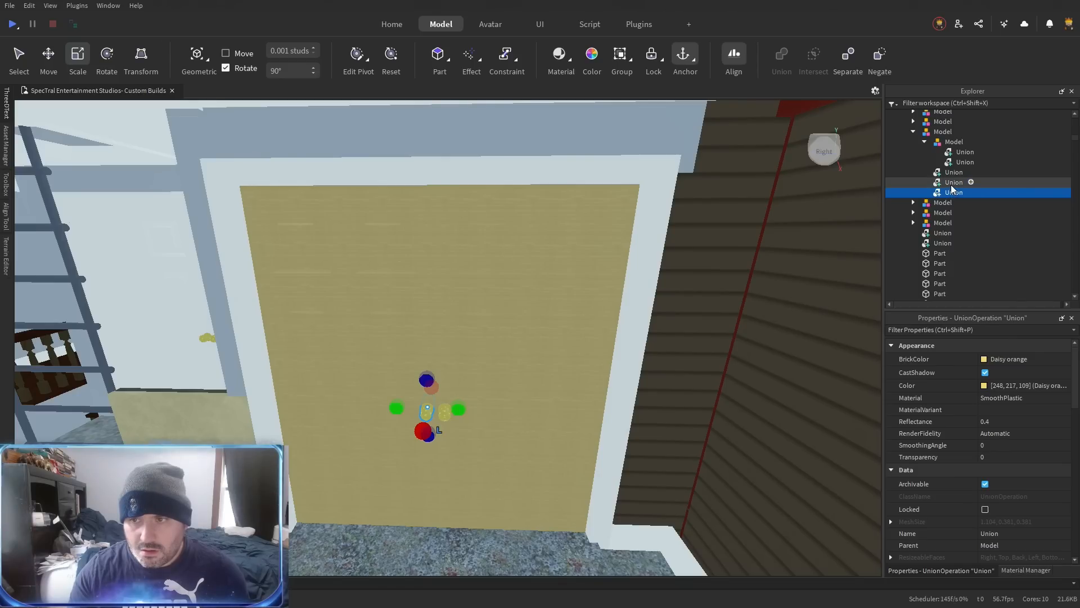
click(953, 182)
click(952, 173)
scroll(994, 485, down, 8)
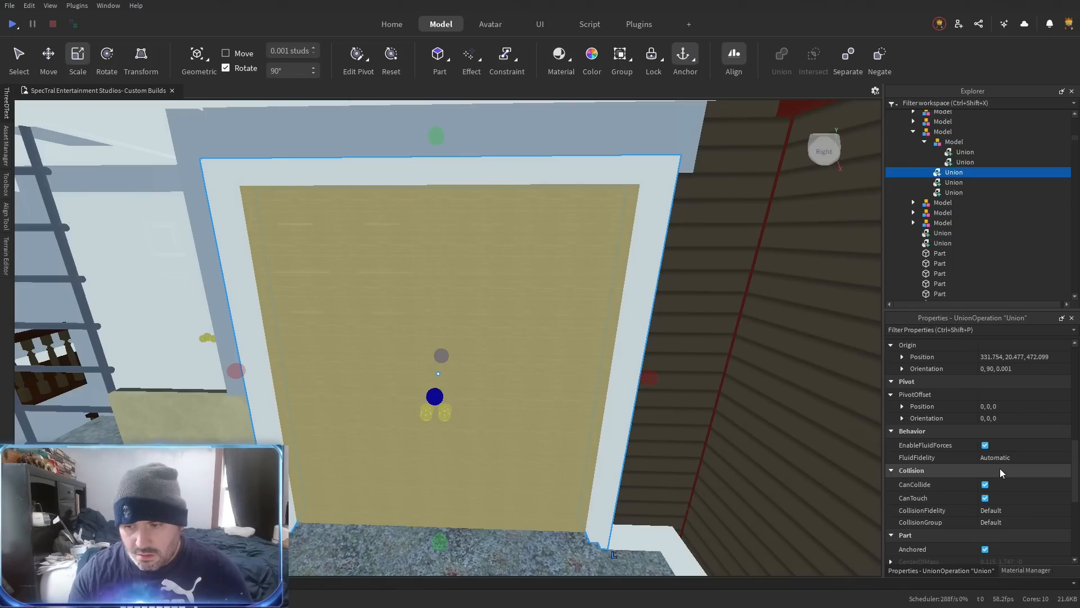
scroll(996, 478, up, 5)
scroll(994, 464, up, 4)
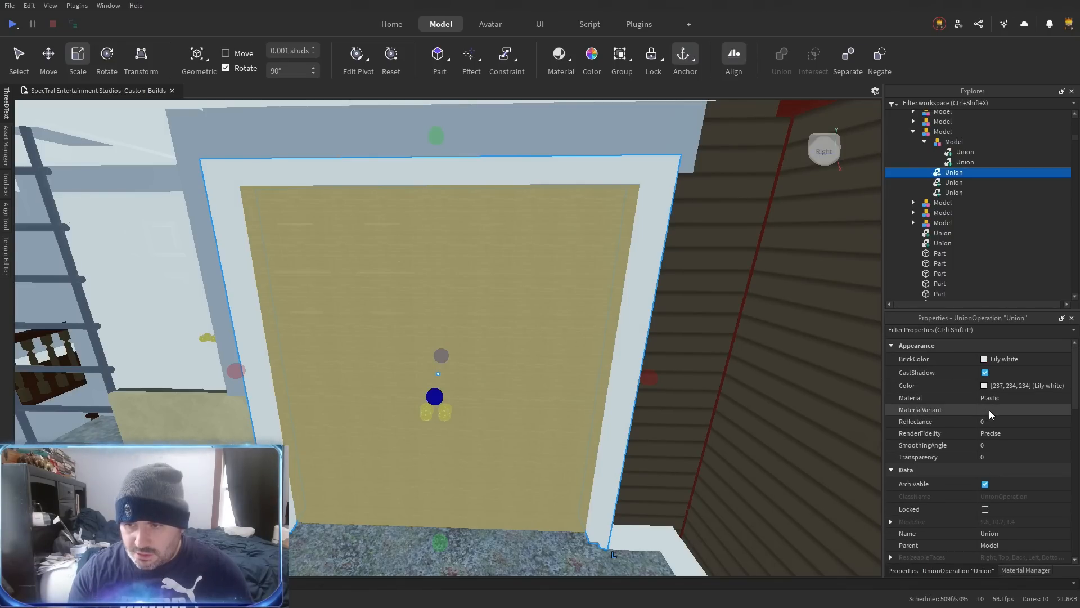
click(1007, 359)
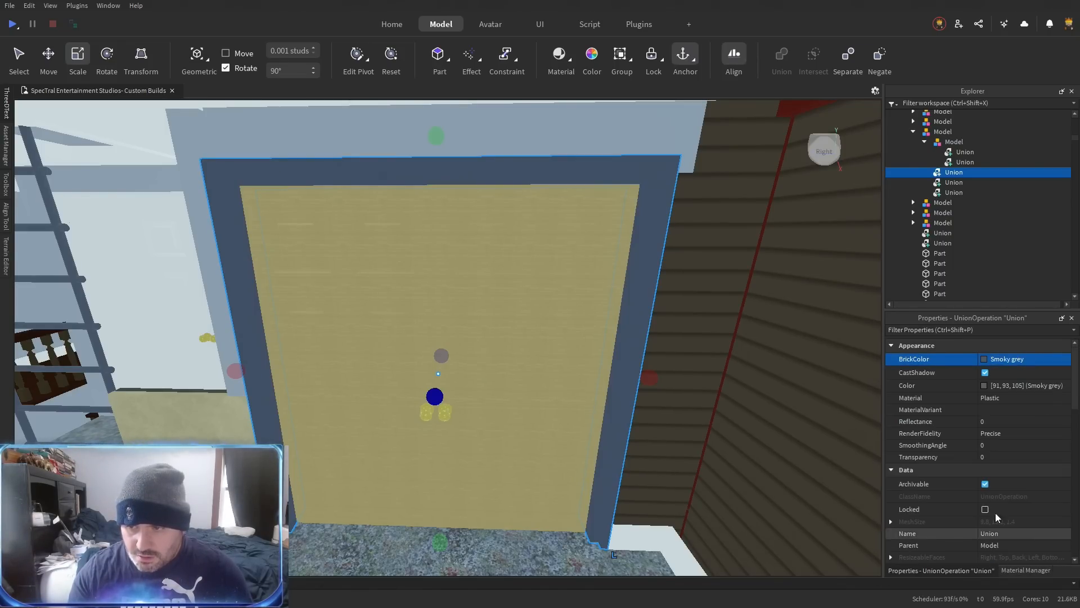
click(986, 409)
text(astorianAnigreWood)
right_click(622, 405)
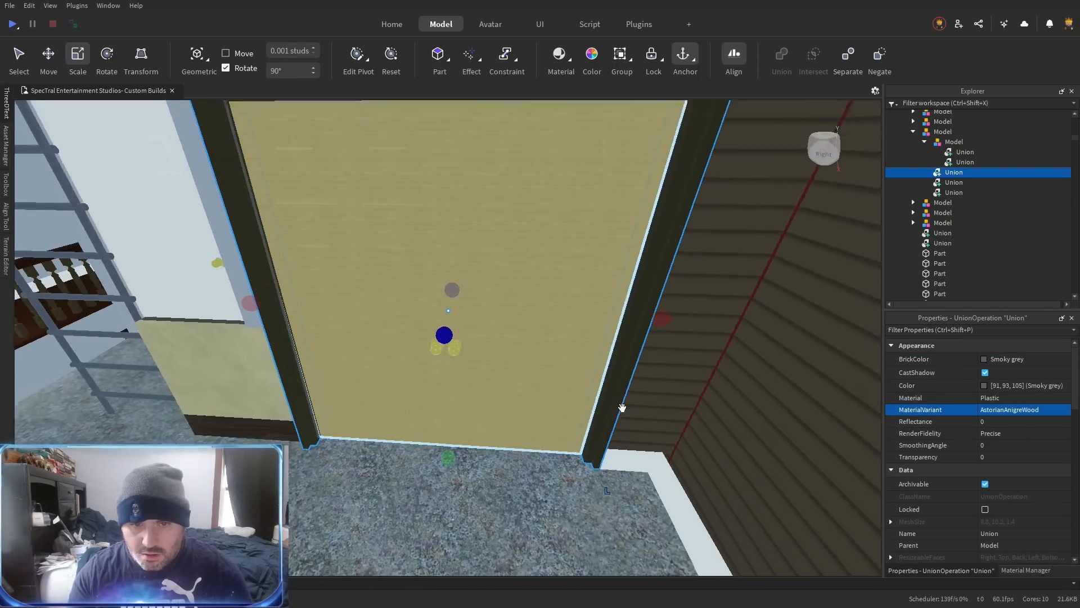
Rename the frame union DoorTrim, then group the two knob unions into a model named Handle.
scroll(622, 405, down, 2)
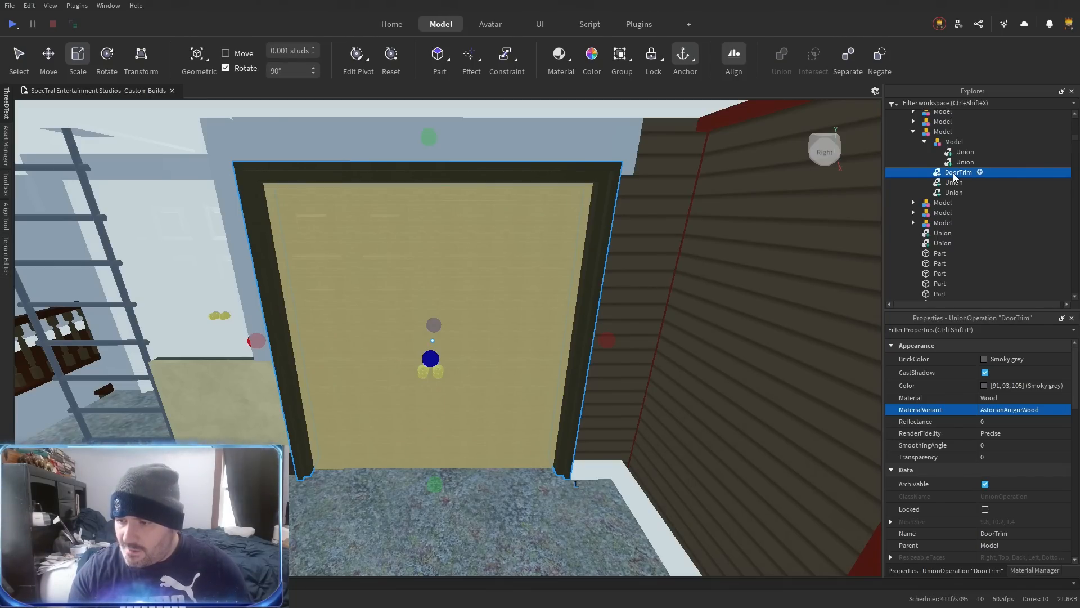
click(953, 182)
ctrl+click(951, 192)
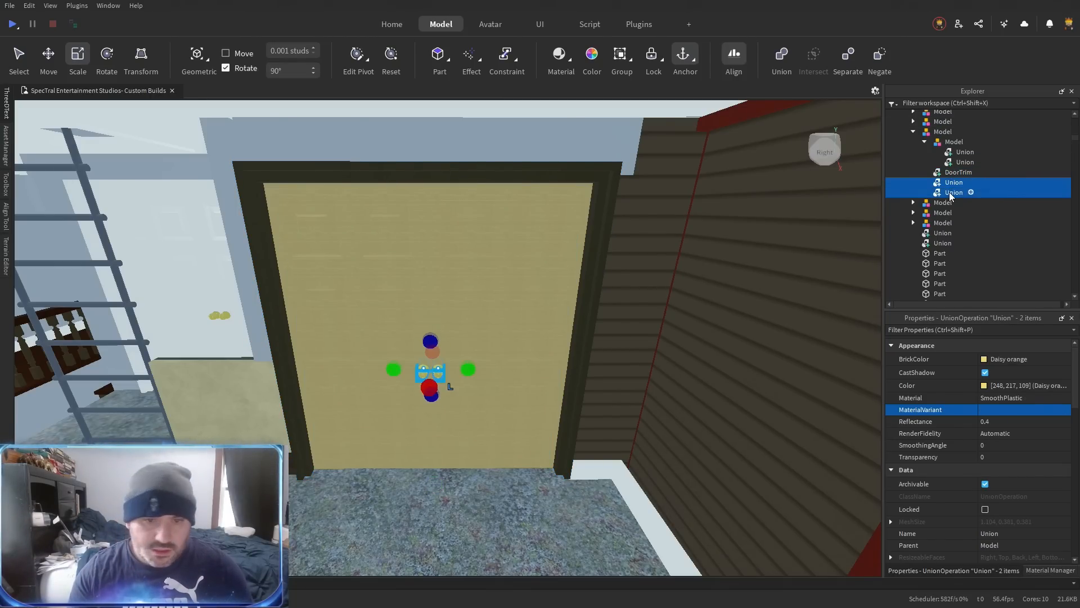
key(ctrl+g)
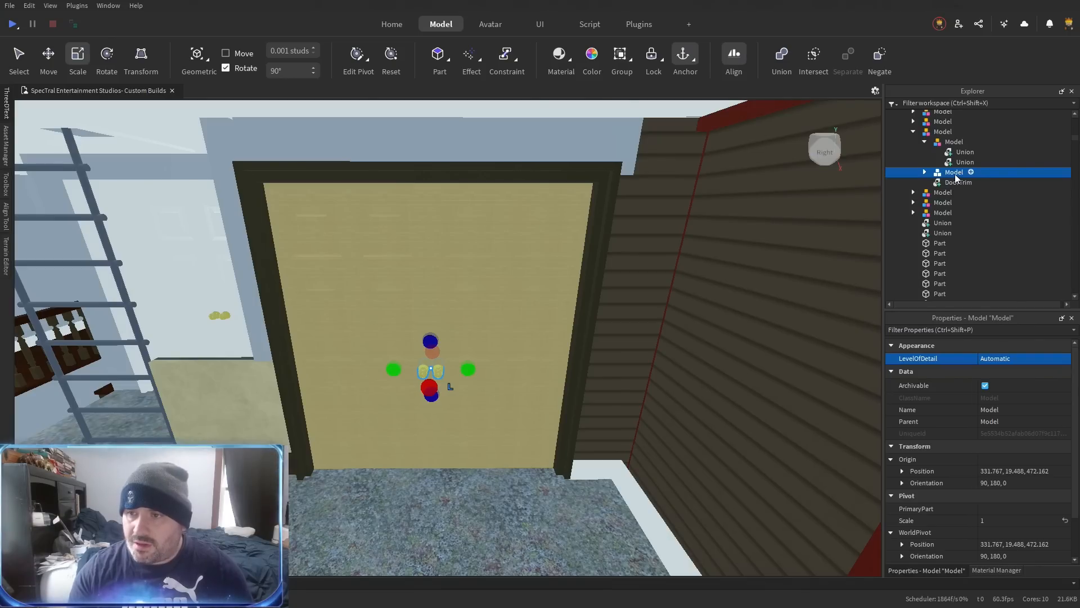
key(Return)
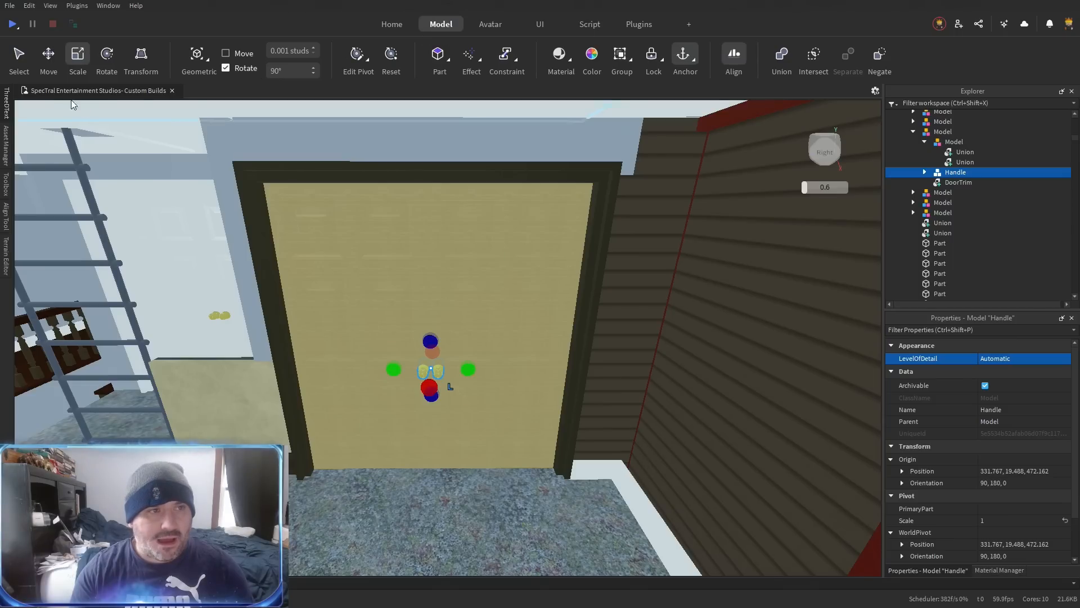
click(12, 58)
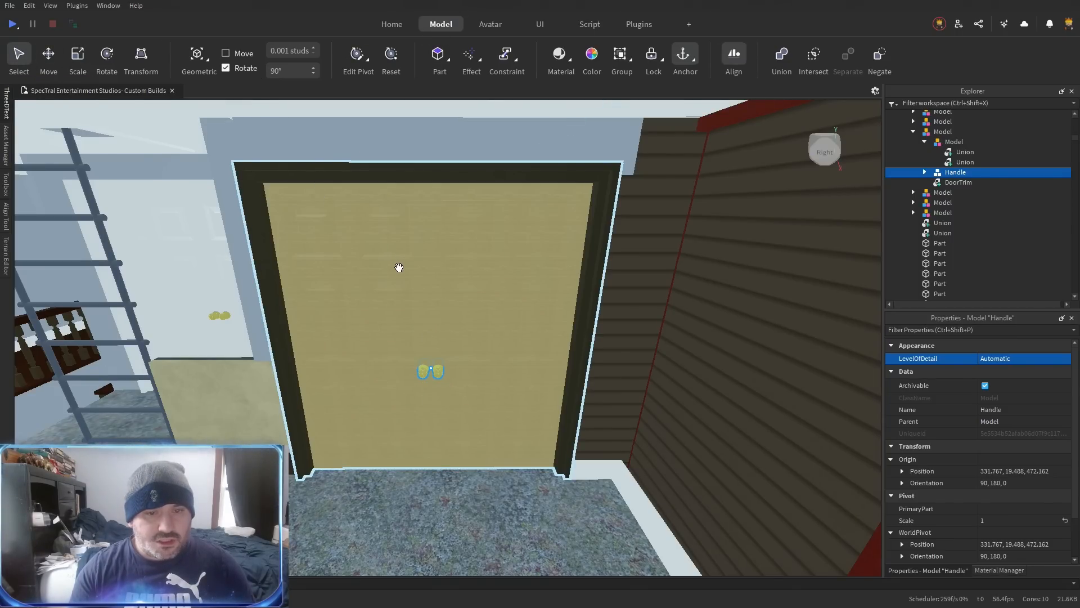
click(454, 287)
click(49, 66)
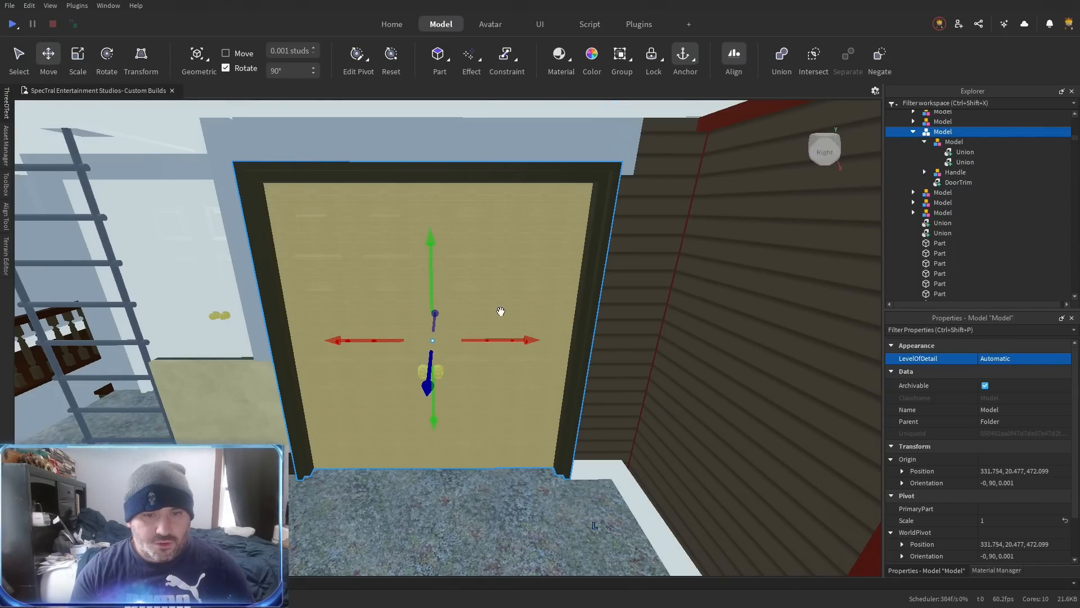
drag(501, 338, 501, 338)
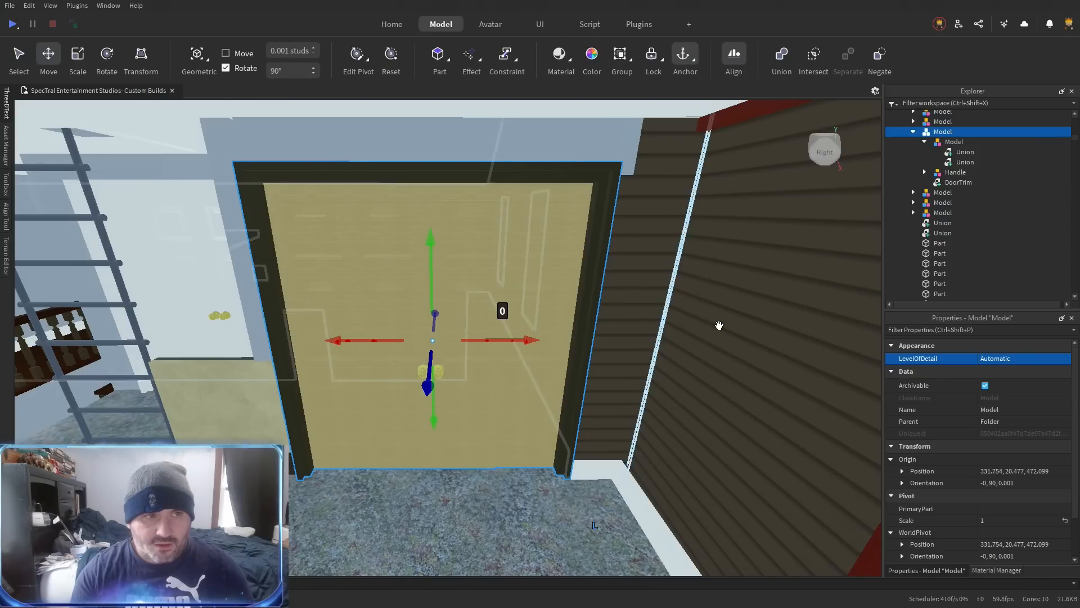
click(84, 56)
mouse_move(603, 347)
mouse_down()
mouse_move(521, 336)
mouse_move(605, 345)
mouse_up()
key(ctrl+z)
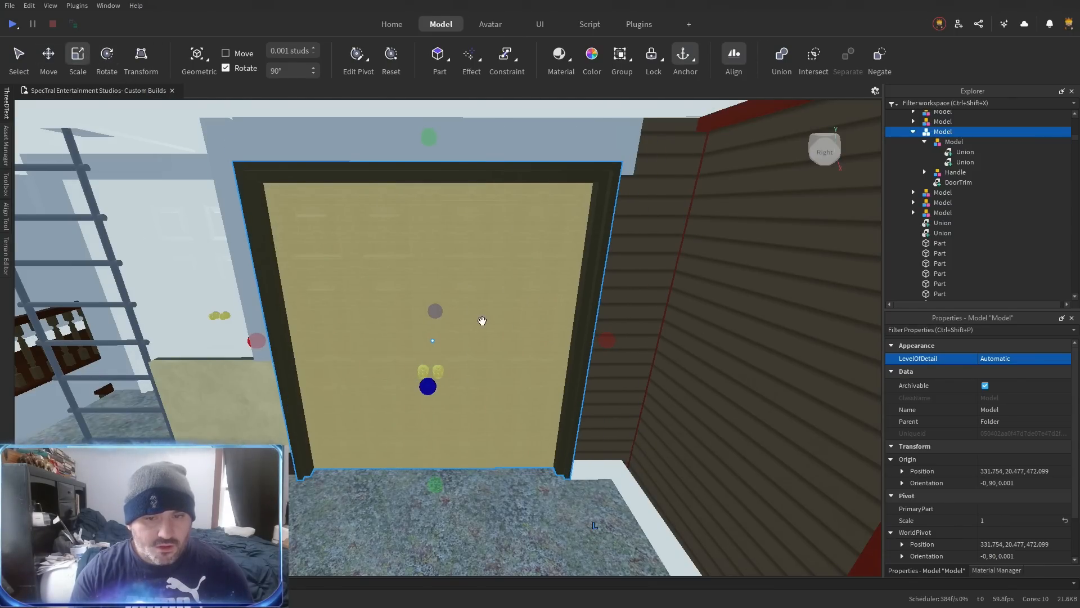
click(47, 63)
drag(362, 340, 314, 229)
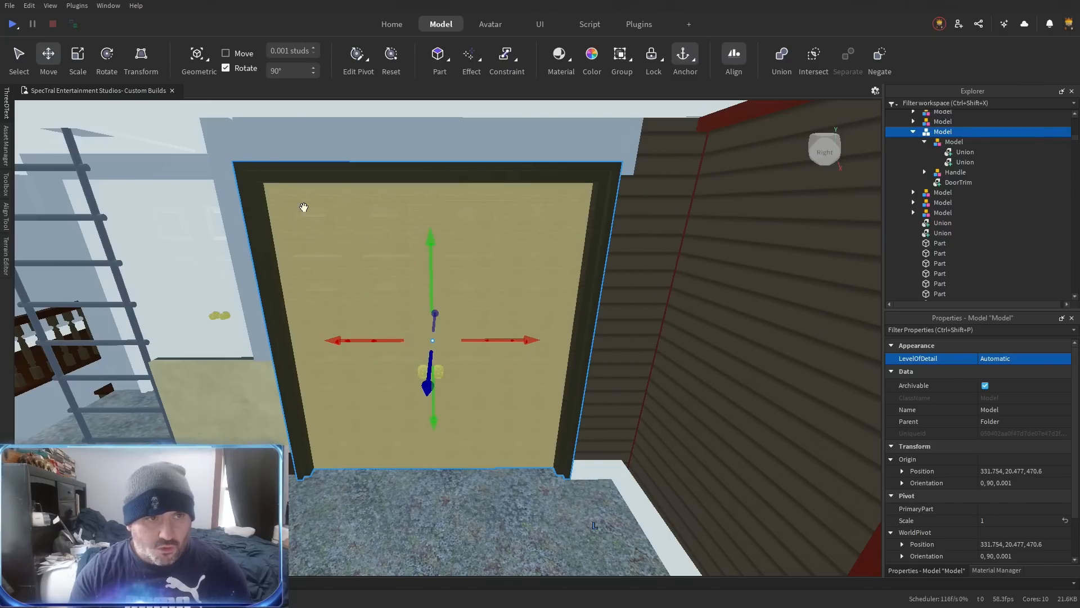
click(107, 57)
drag(373, 366, 569, 256)
click(160, 63)
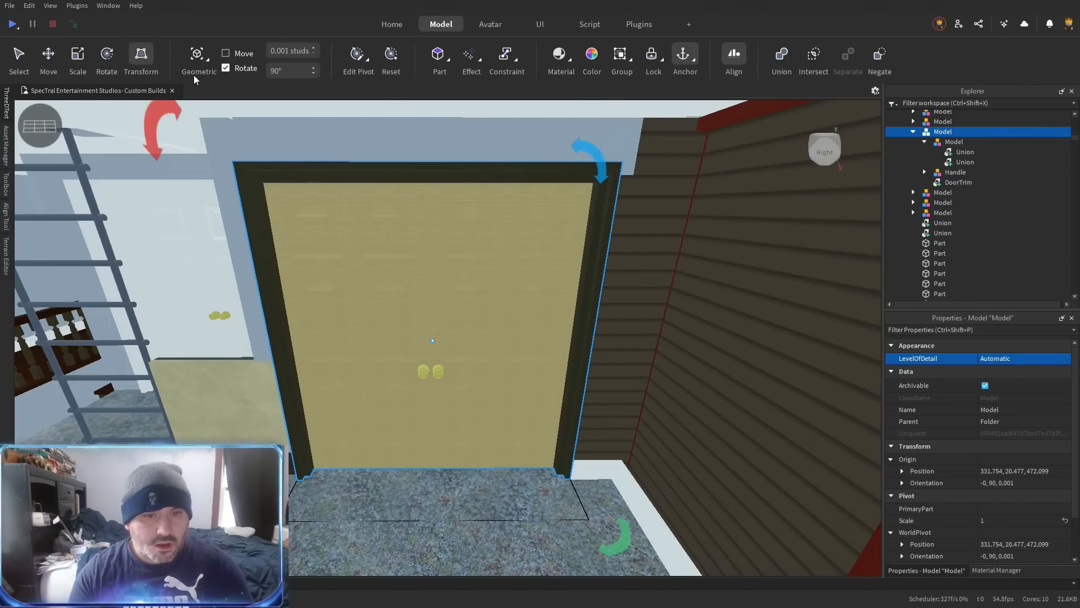
drag(158, 157, 377, 325)
scroll(457, 310, up, 2)
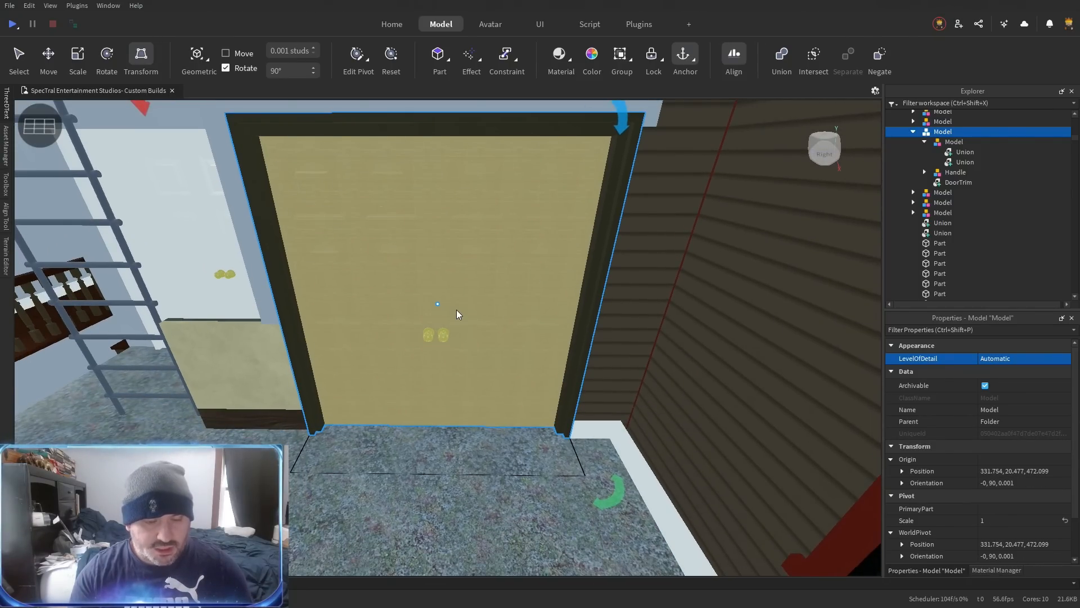
key(d)
key(a)
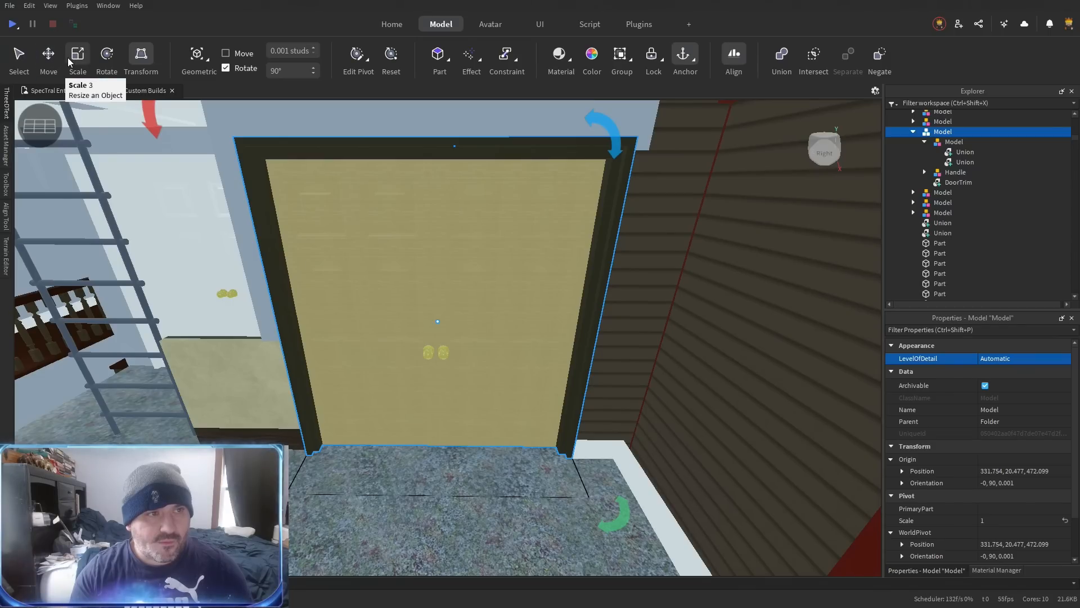
click(48, 54)
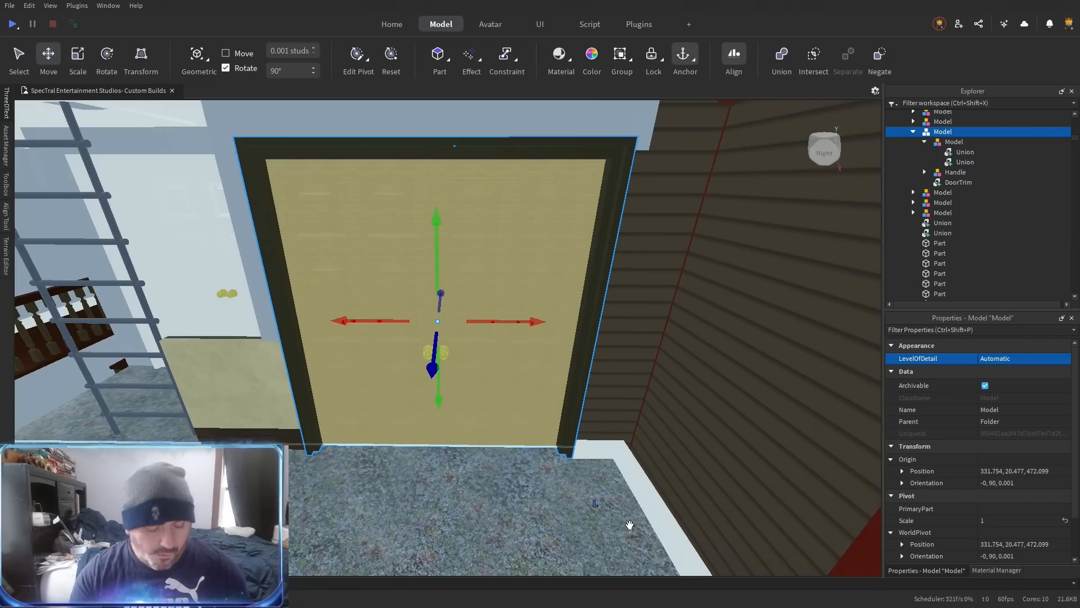
Switch to Discord, watch a member's shared screen in the Hot Mic VC channel, stop watching, and return to Roblox Studio.
key(super)
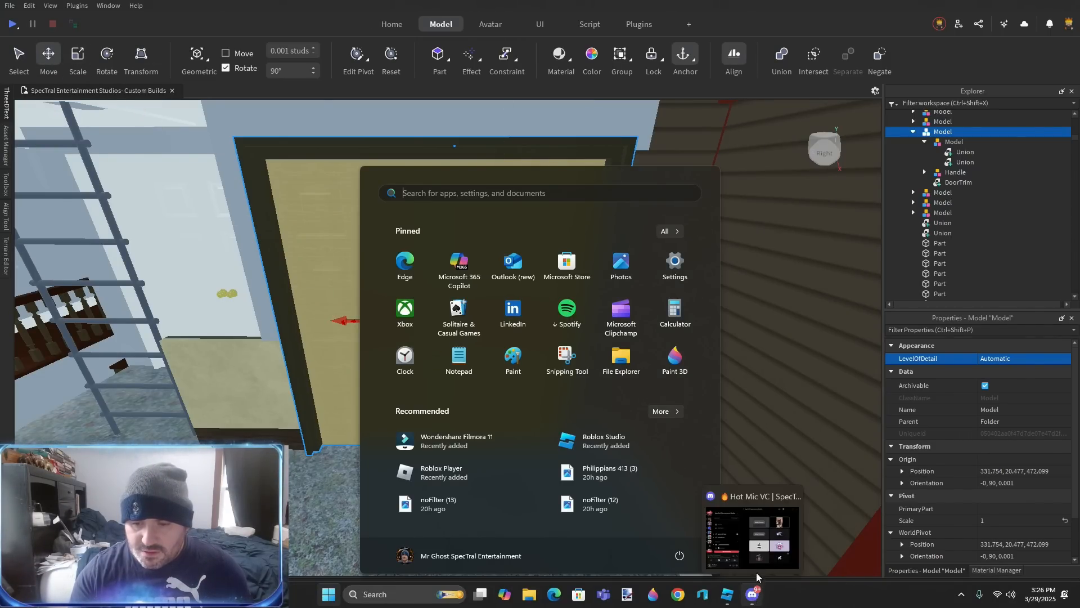
click(755, 585)
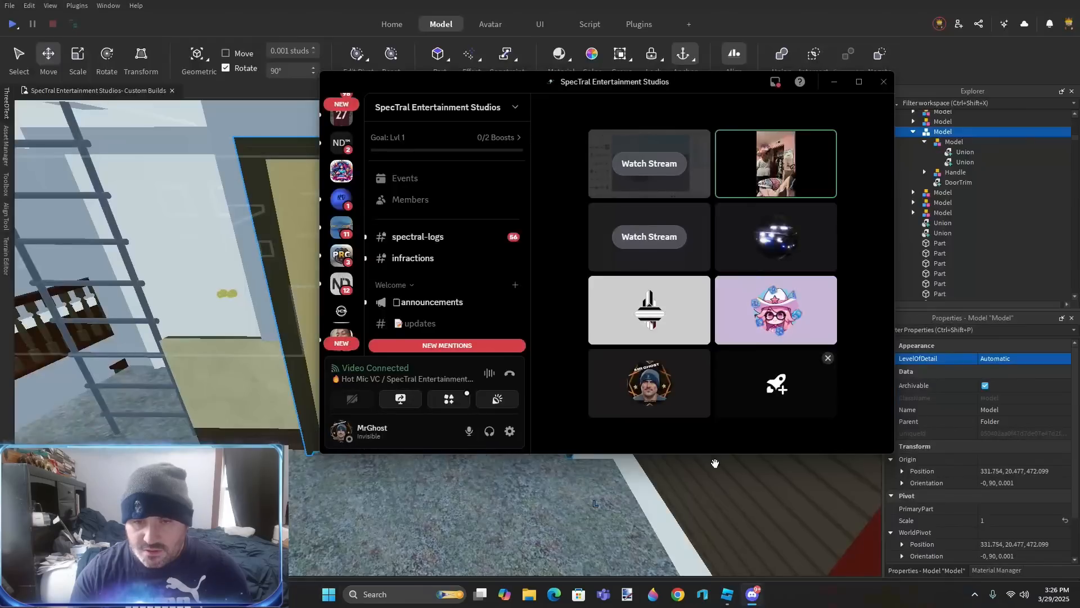
click(666, 239)
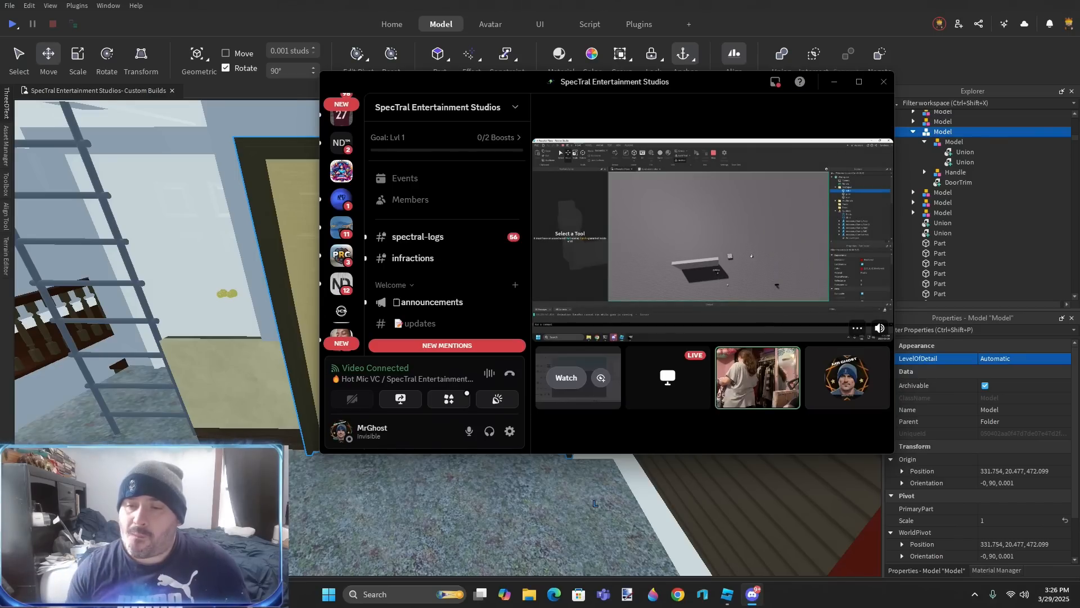
mouse_move(670, 221)
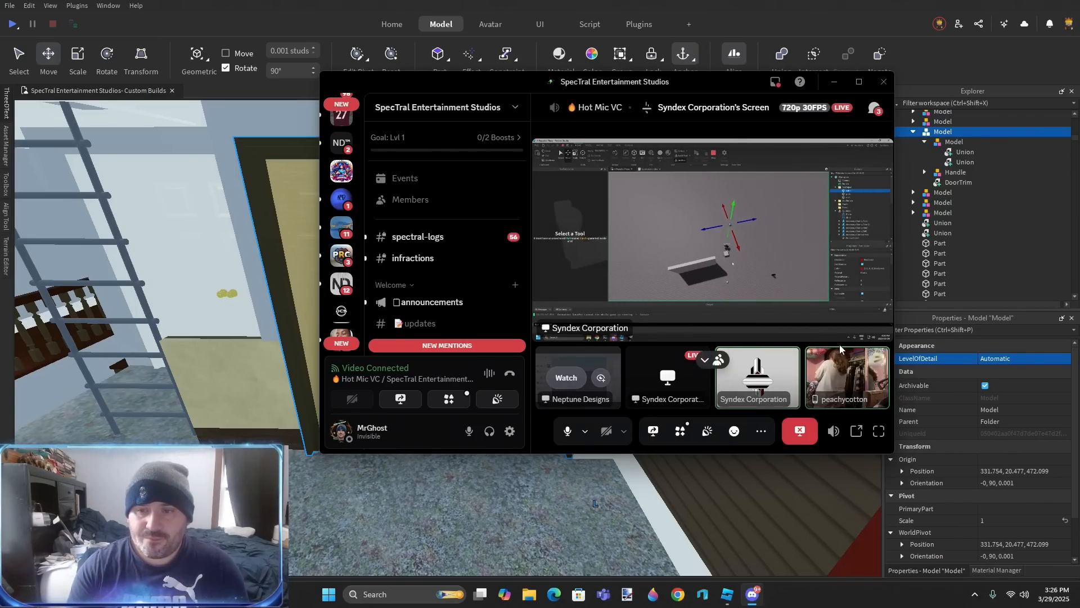
click(802, 432)
click(687, 5)
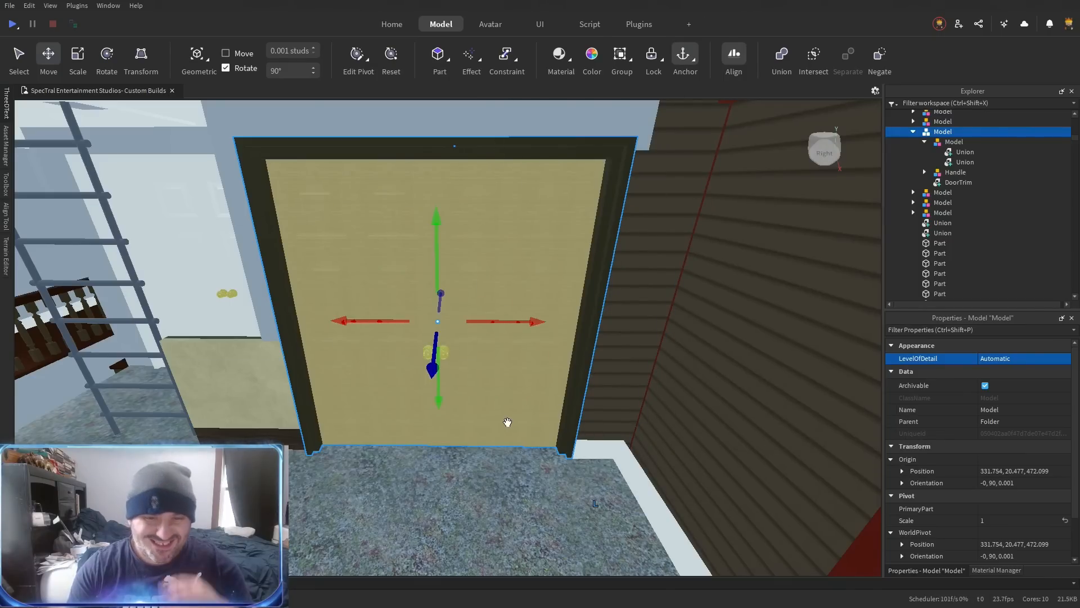
click(964, 153)
shift+click(961, 164)
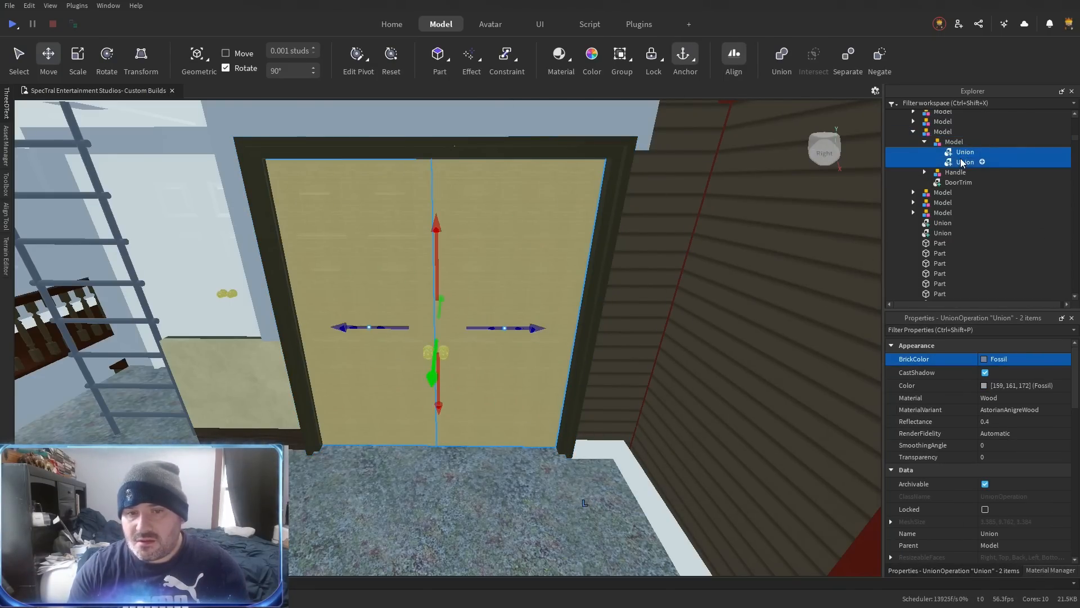
click(963, 153)
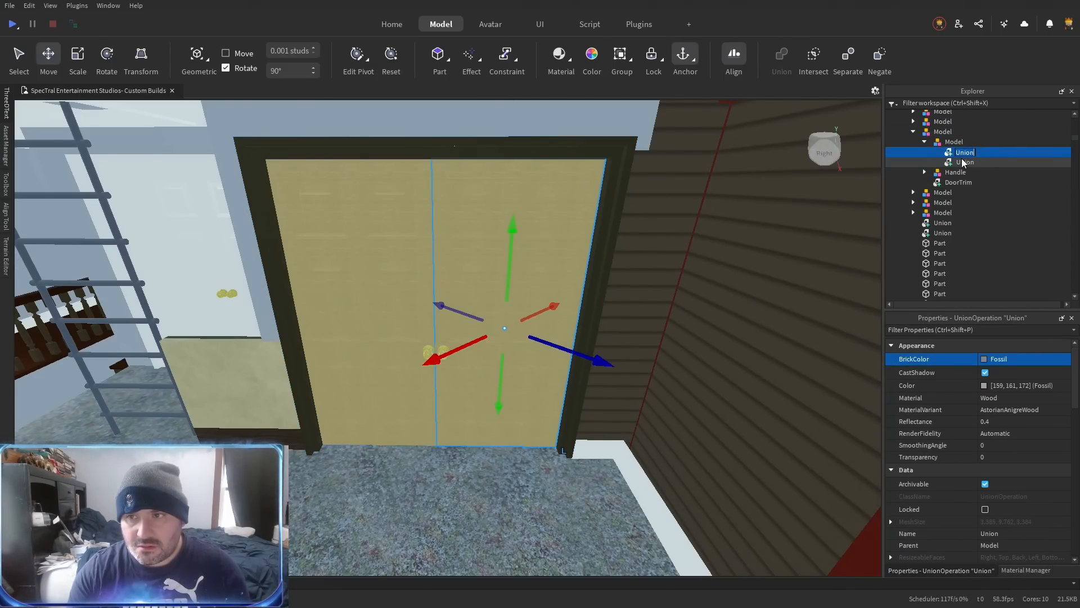
drag(606, 364, 640, 377)
key(ctrl+z)
Union the double door's two leaves into one object and name it Door.
click(976, 163)
ctrl+click(967, 147)
ctrl+click(964, 145)
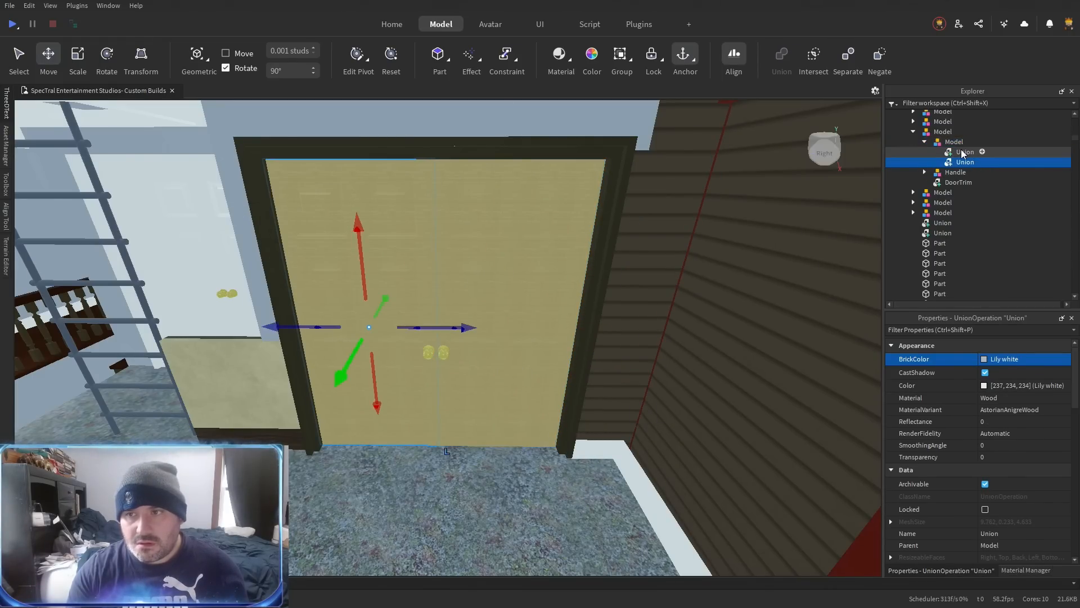
ctrl+click(961, 150)
key(ctrl+shift+g)
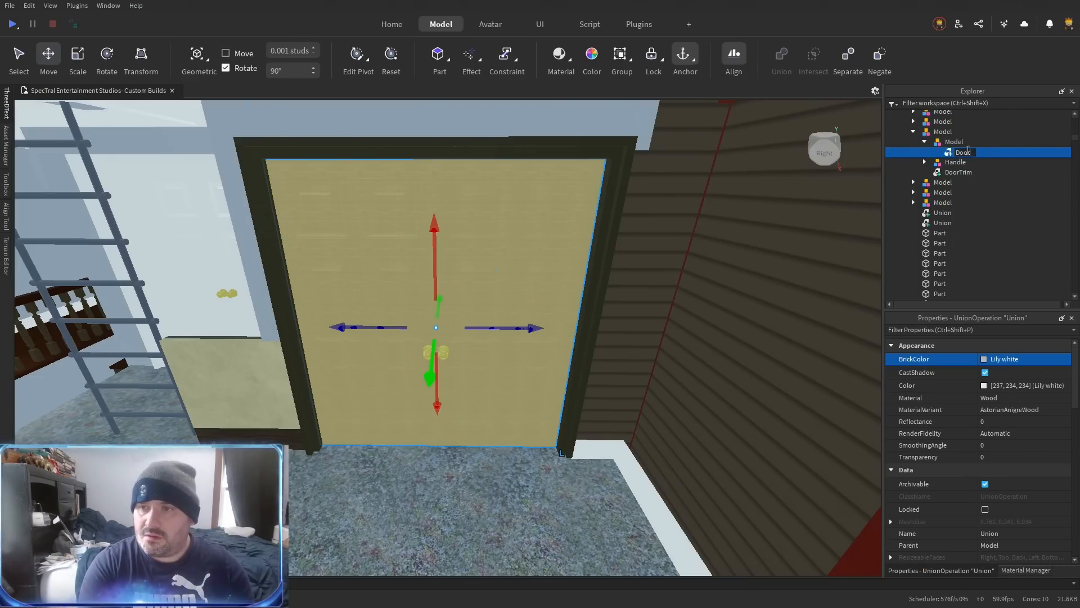
Move the Door union directly into the double door's main model and delete the emptied submodel.
drag(967, 153, 958, 133)
click(956, 142)
key(Delete)
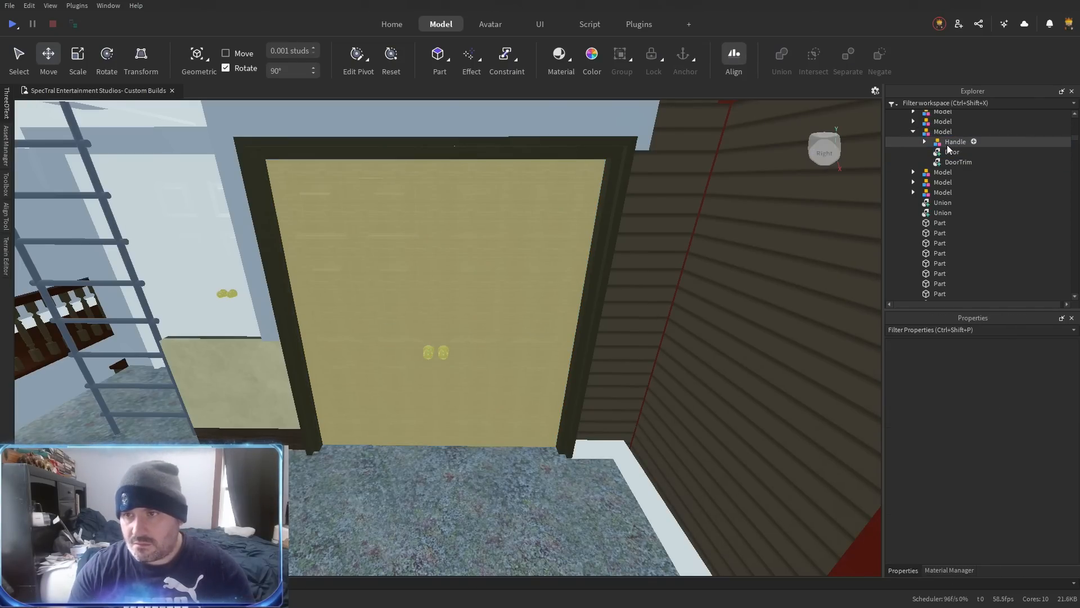
Union the two knobs inside the Handle submodel and name the result Handle.
click(923, 142)
click(951, 150)
shift+click(964, 160)
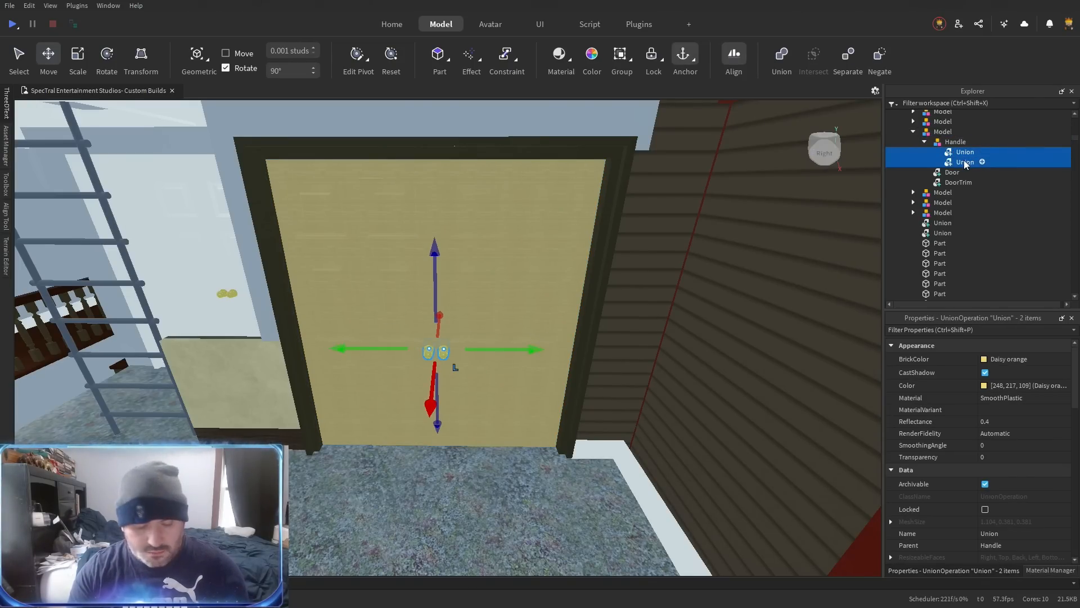
key(ctrl+shift+g)
double_click(964, 152)
text(handl)
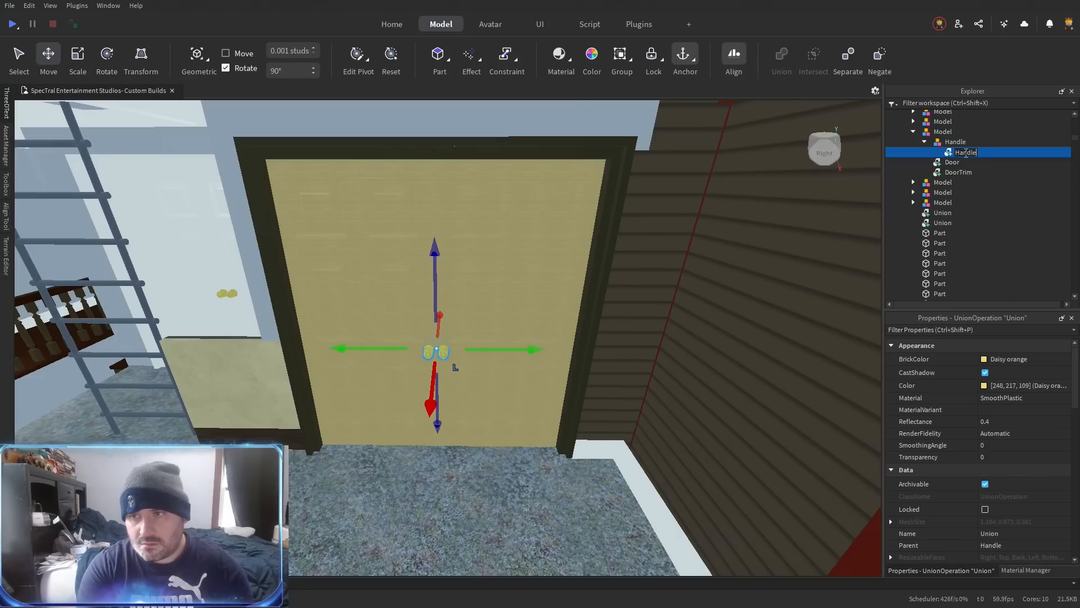
Move the Handle union directly into the double door's main model and delete the emptied Handle submodel.
drag(964, 153, 976, 133)
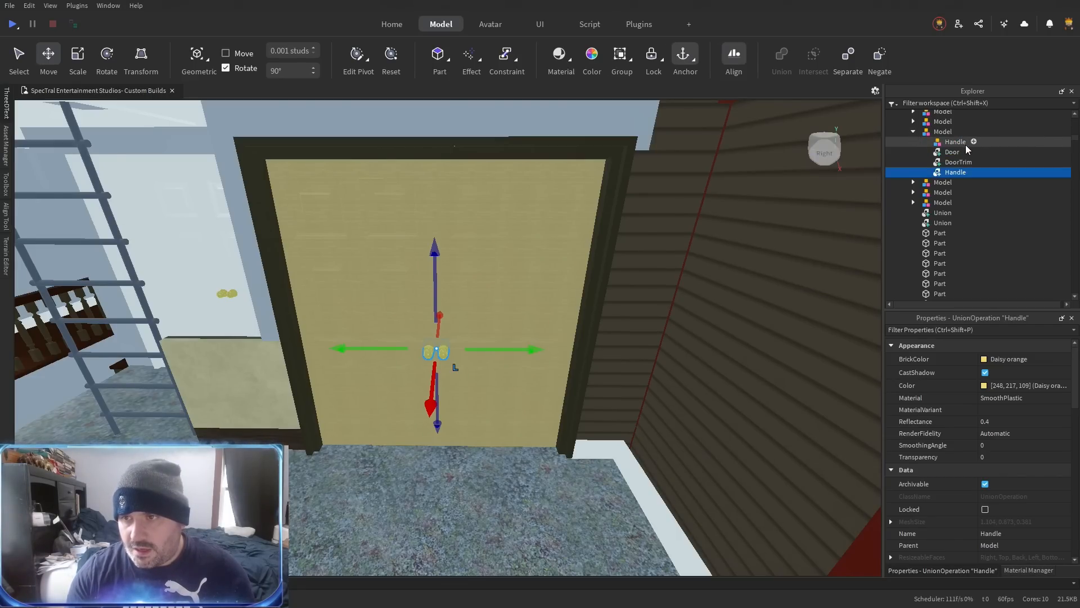
click(952, 144)
key(Delete)
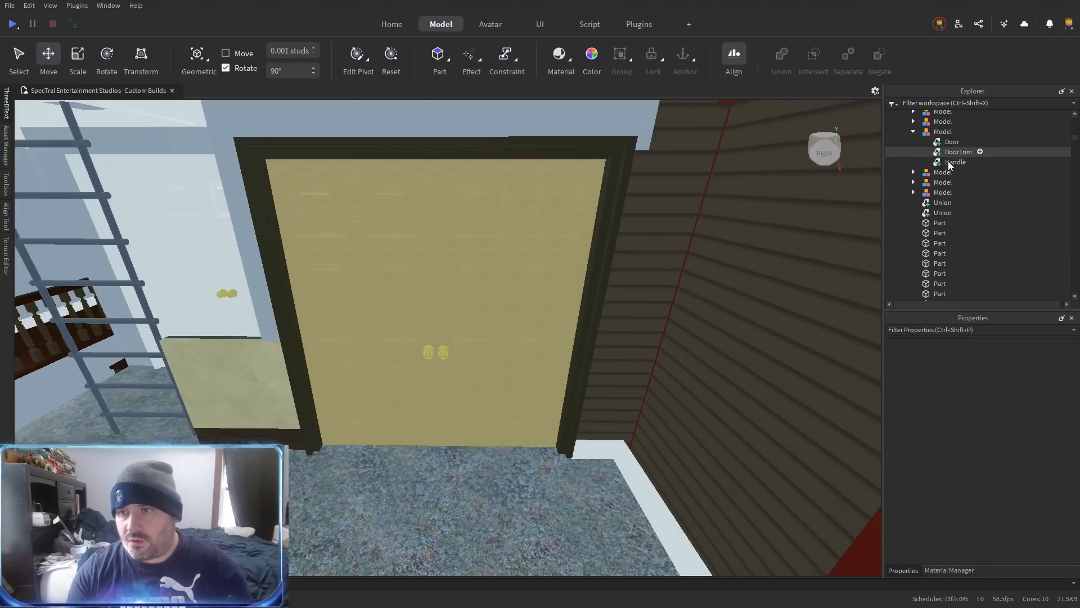
Rename the double door model ClosetDoor and place a copy of it in the workspace on the open baseplate outside the house.
click(942, 133)
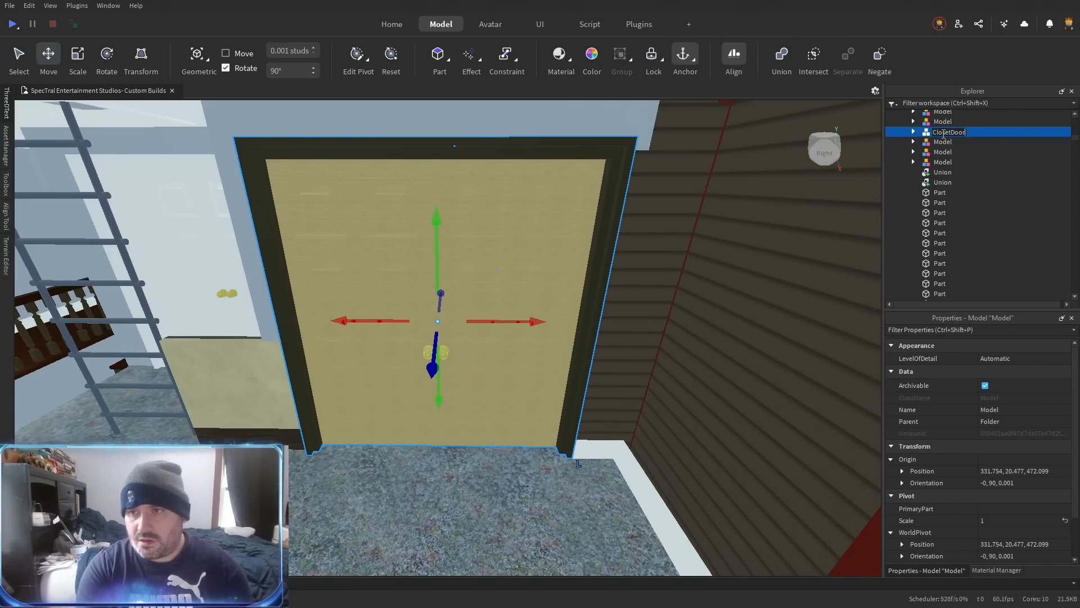
key(ctrl+v)
key(f)
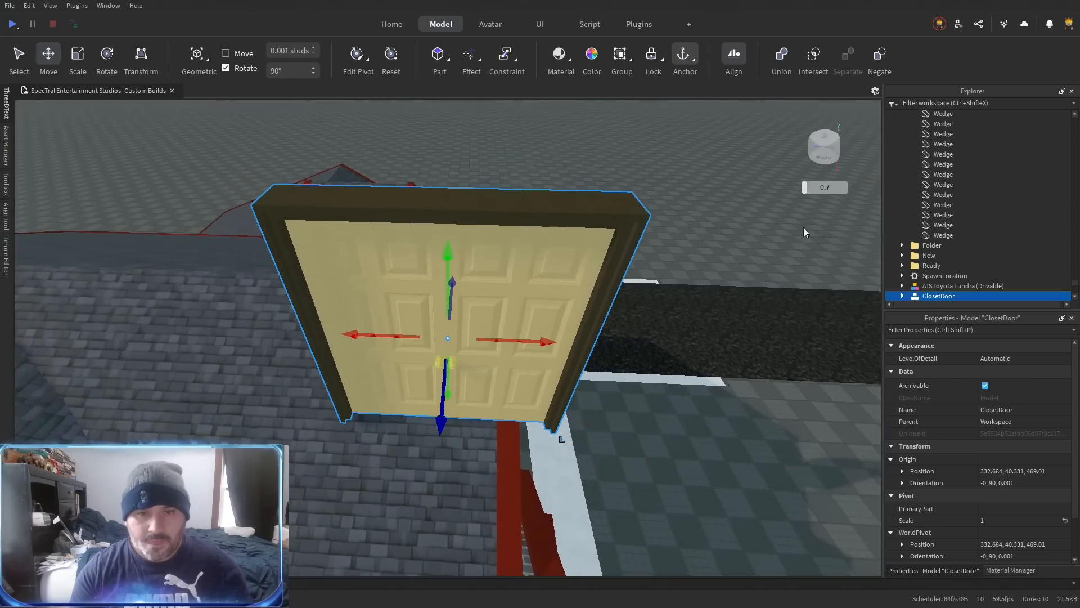
drag(522, 281, 627, 457)
key(f)
scroll(635, 457, down, 10)
click(635, 458)
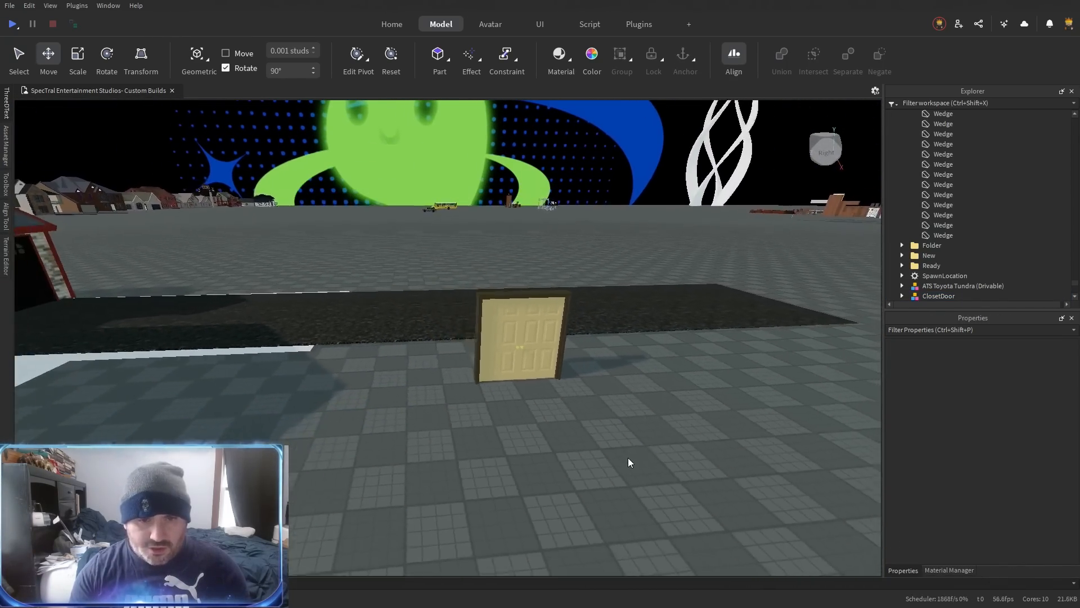
Duplicate the single door model, transfer the copy to the workspace, and place it beside the ClosetDoor copy.
key(w)
drag(453, 331, 612, 365)
key(w)
click(390, 346)
key(s)
key(ctrl+d)
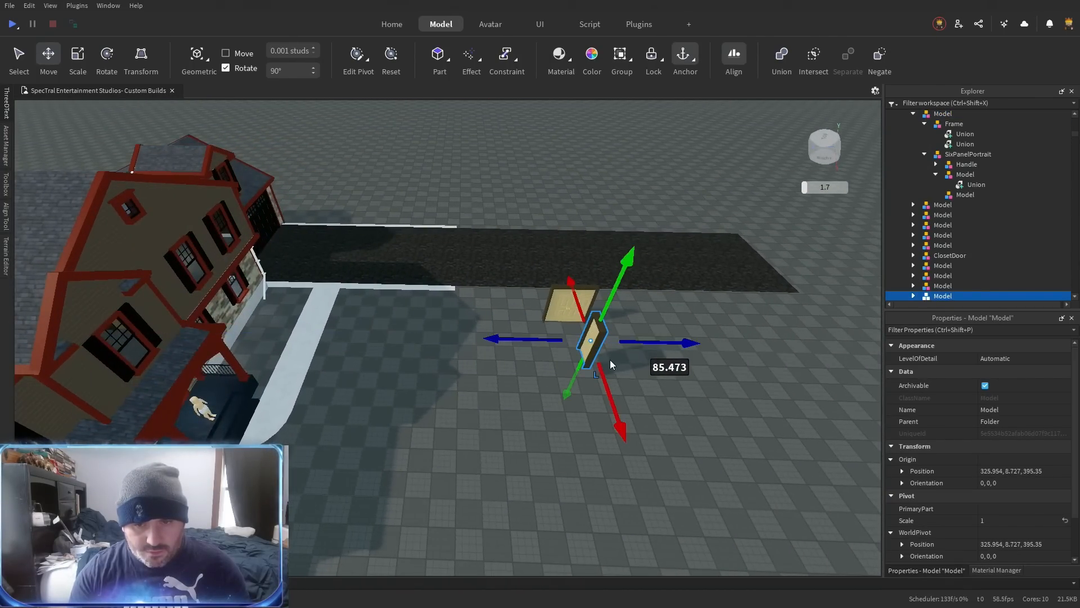
key(ctrl+x)
key(ctrl+v)
key(f)
key(ctrl+u)
key(s)
drag(440, 385, 614, 341)
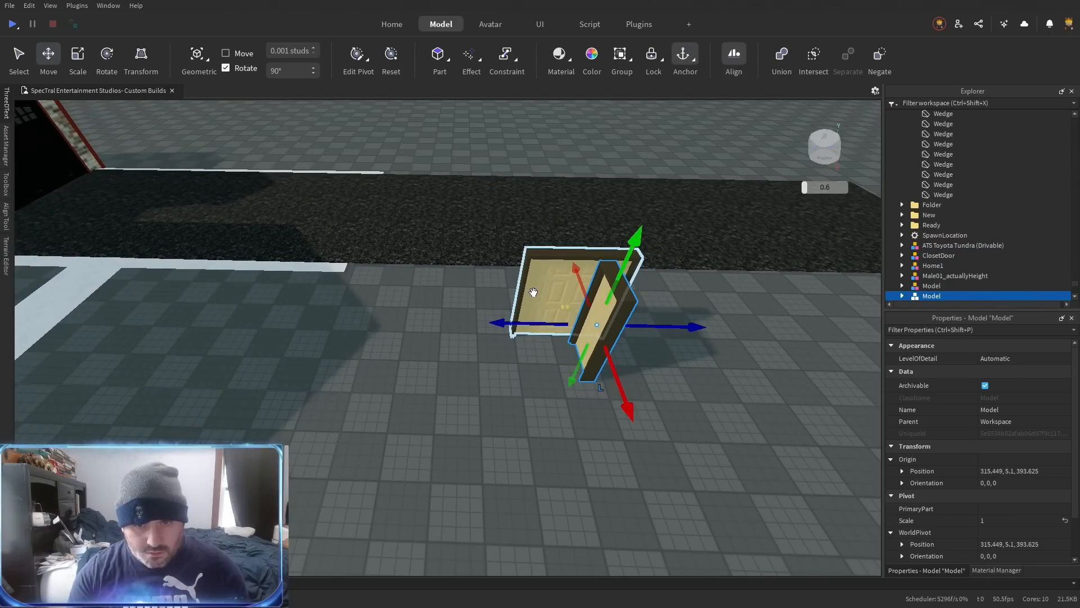
Group the copied single door with the ClosetDoor copy and move the group to the door and window collection across the baseplate.
shift+click(534, 292)
key(ctrl+g)
drag(538, 312, 532, 352)
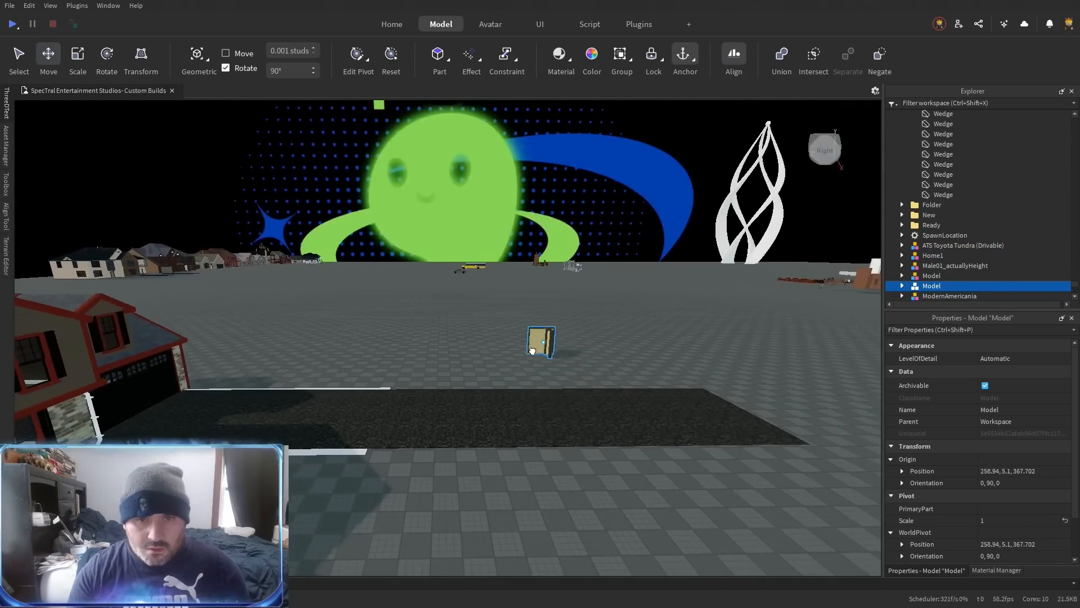
key(w)
drag(519, 284, 462, 364)
key(s)
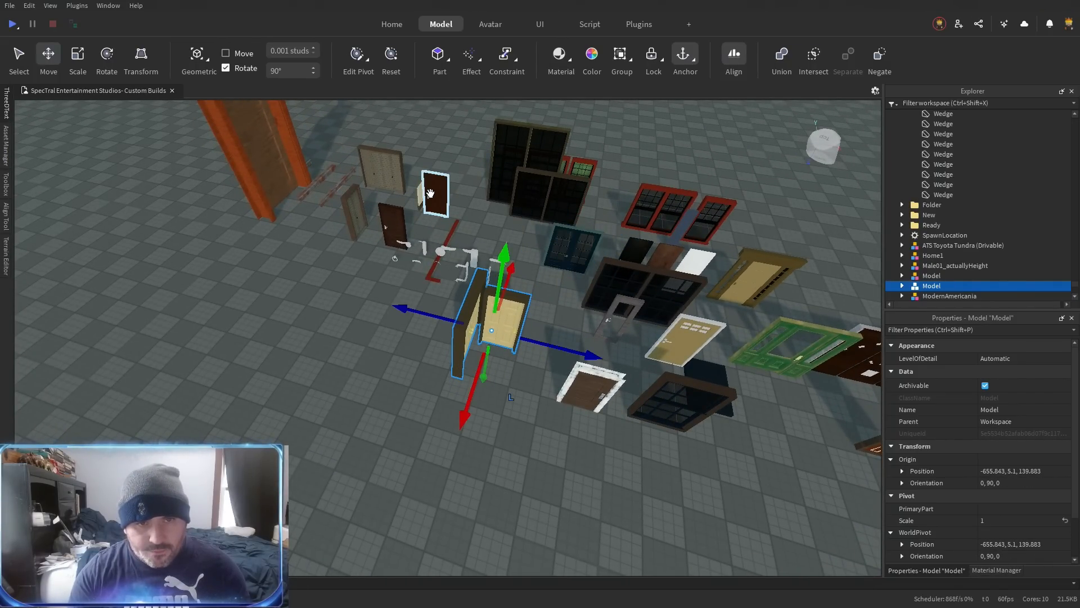
ctrl+click(430, 194)
ctrl+click(421, 194)
ctrl+click(386, 176)
scroll(936, 188, down, 3)
click(516, 448)
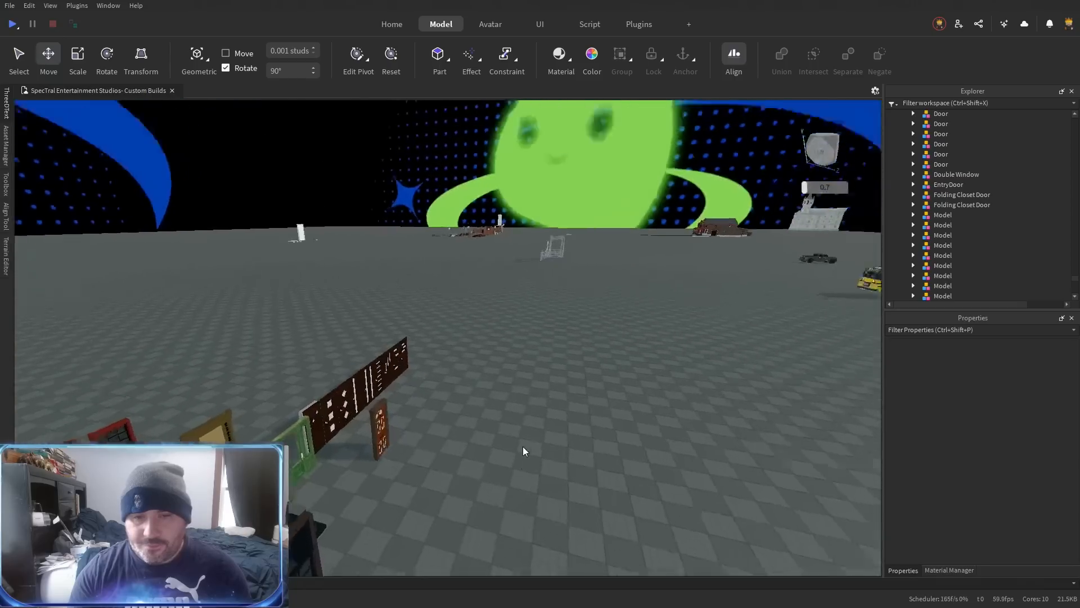
Select the ClosetDoor and the single door in the ground-floor hallway of the house, and group both into a new folder.
scroll(522, 448, up, 5)
key(w)
key(w)
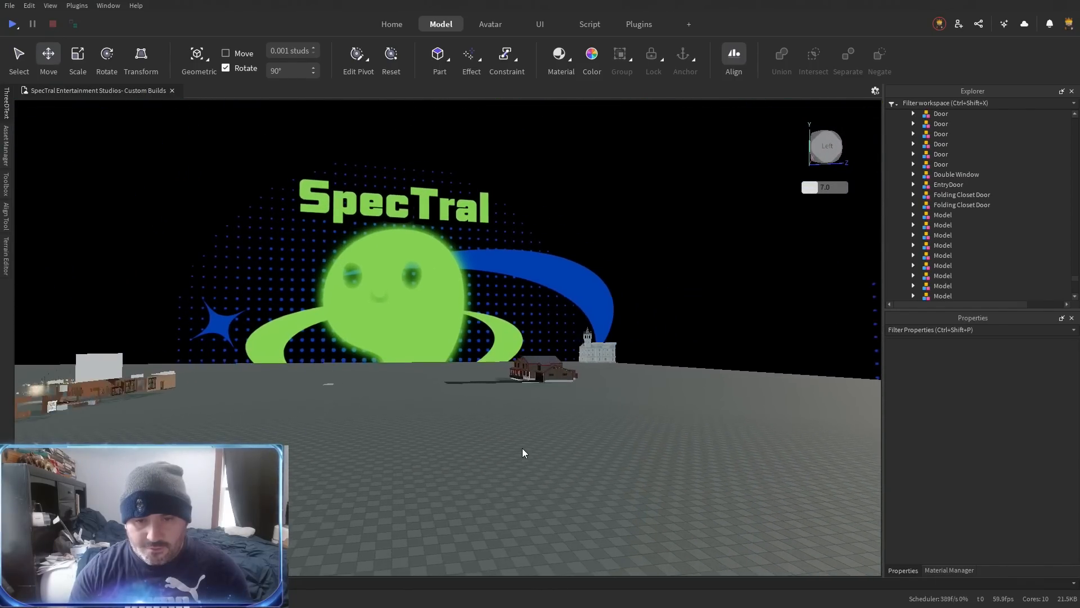
key(w)
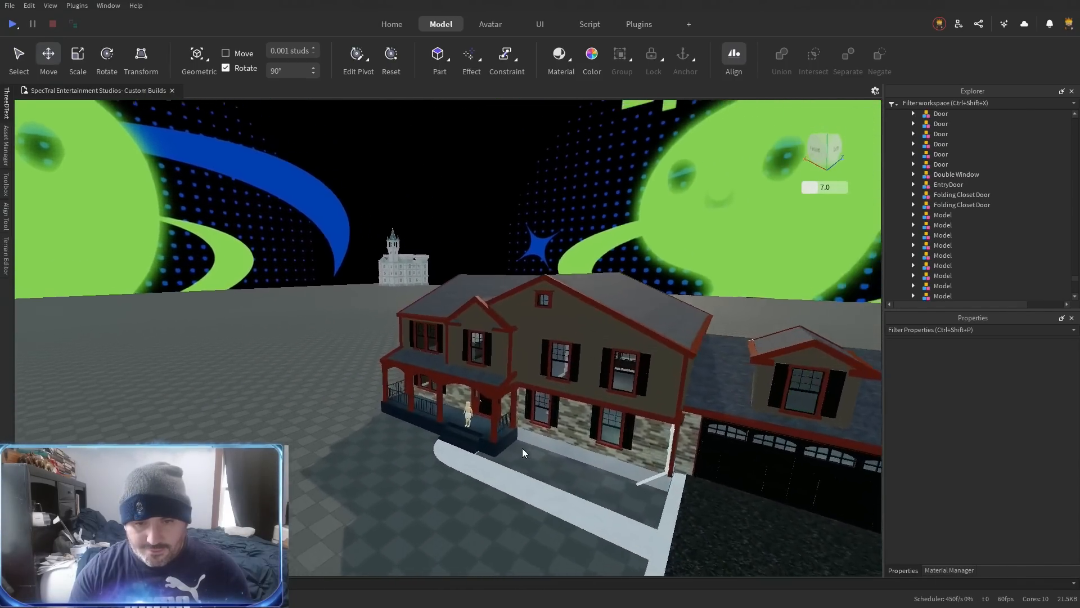
key(w)
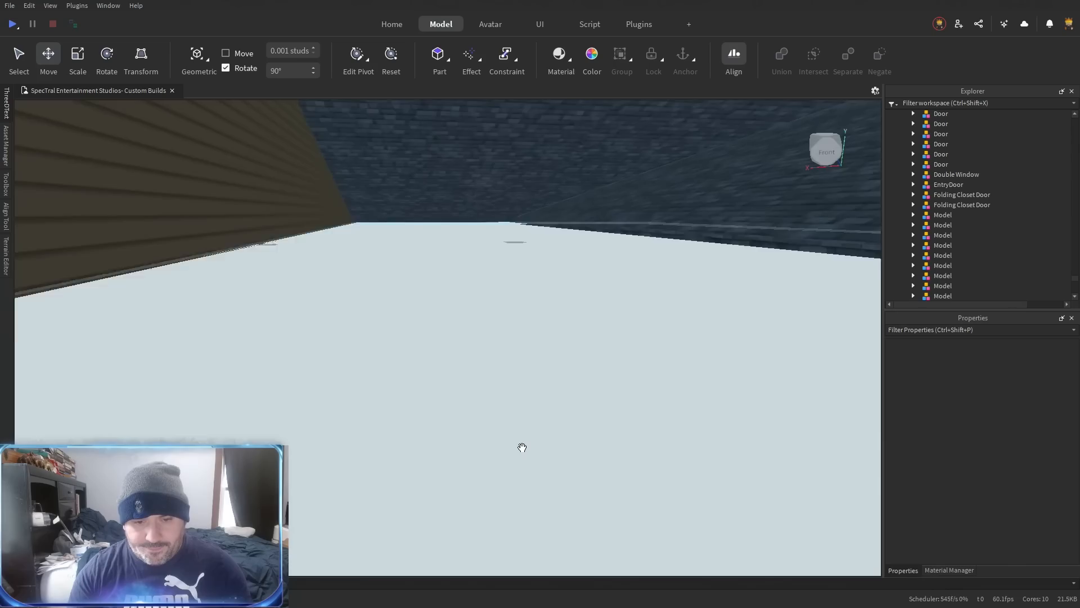
key(s)
scroll(522, 447, down, 5)
key(w)
key(s)
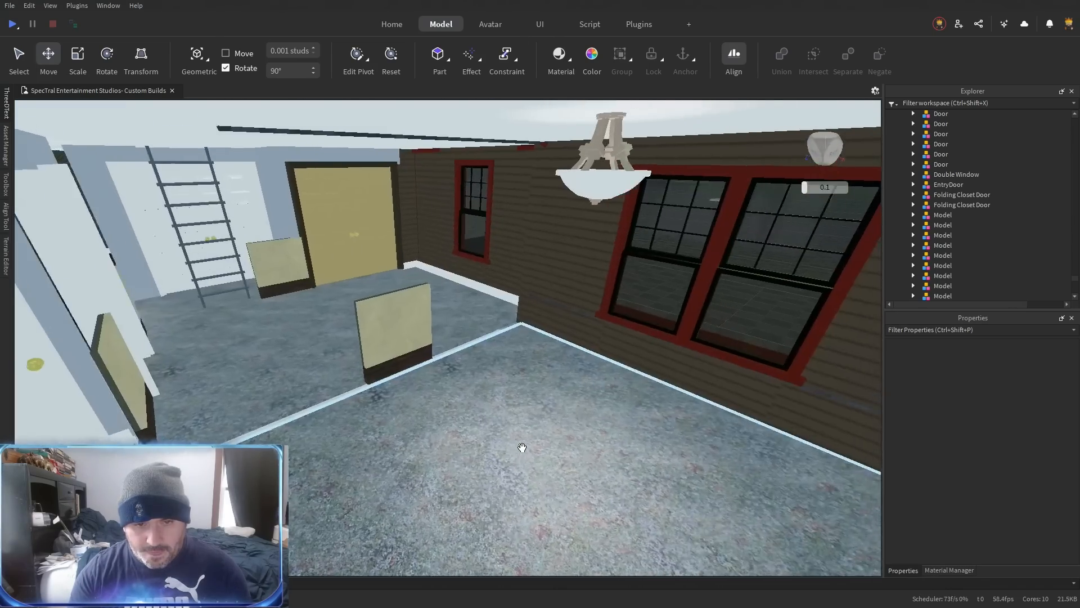
click(535, 282)
key(w)
scroll(422, 371, up, 2)
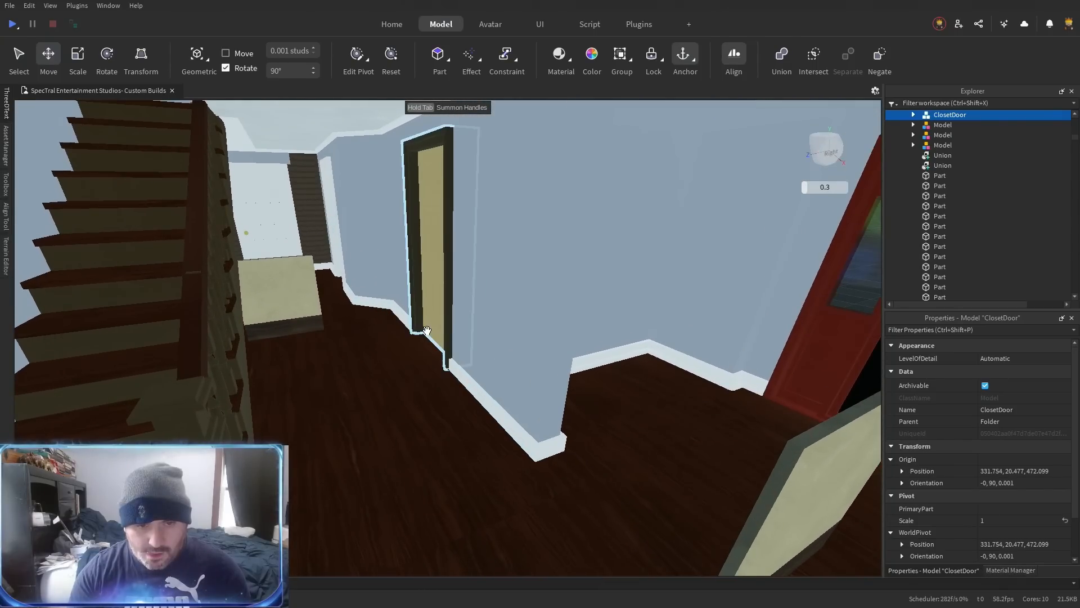
ctrl+click(432, 321)
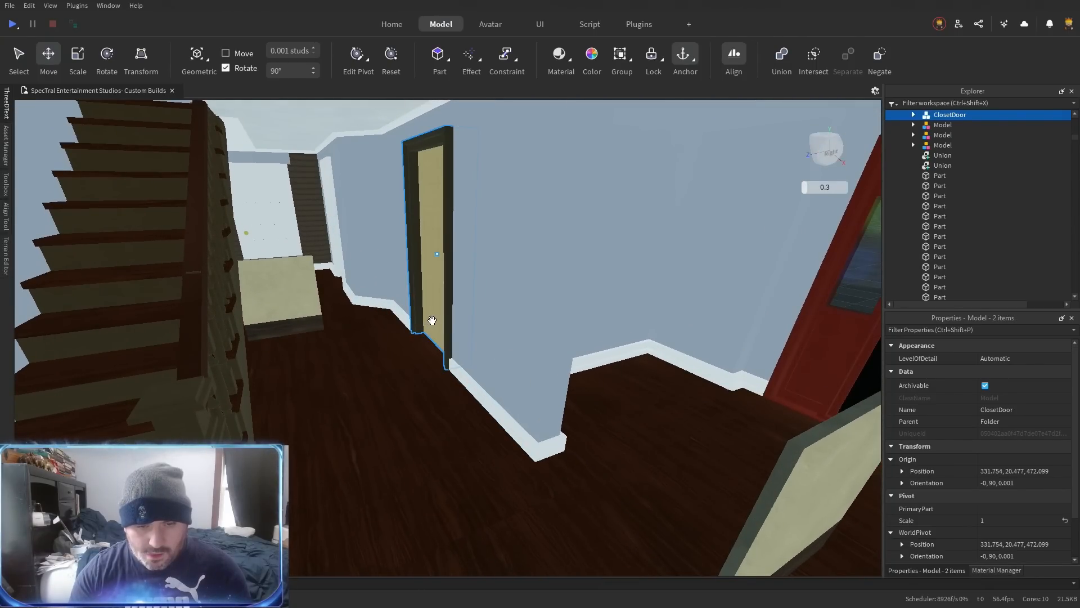
key(s)
scroll(480, 393, up, 4)
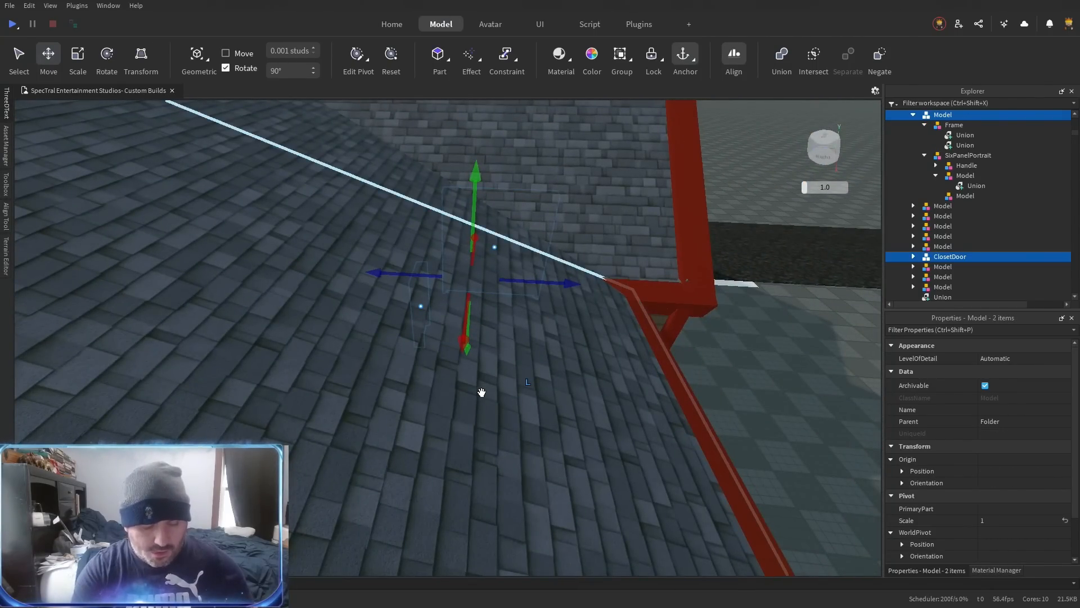
key(ctrl+alt+g)
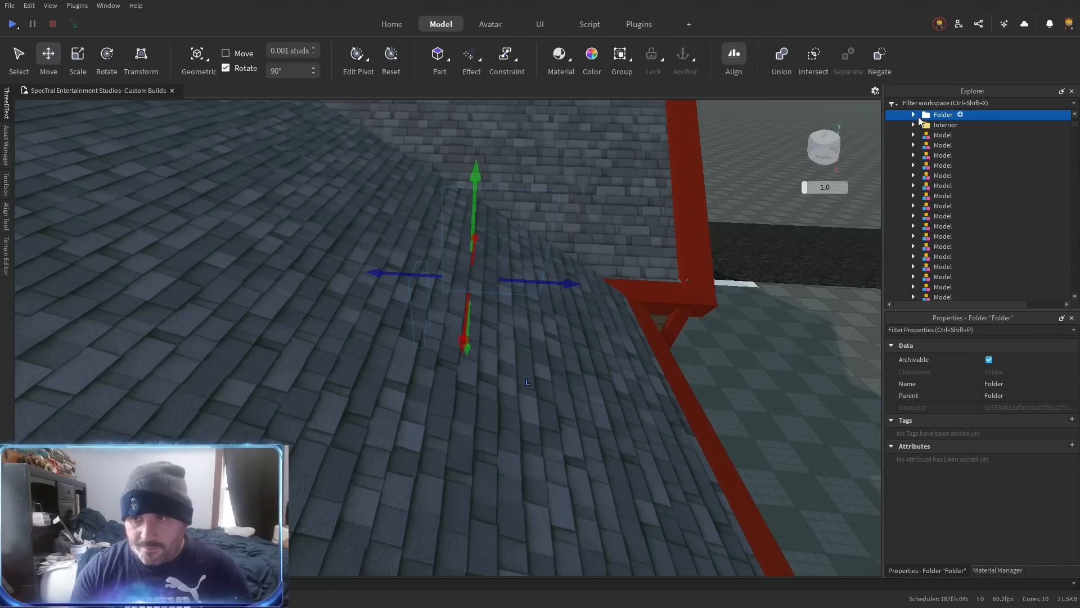
Union the two frame parts inside the hallway door's Frame submodel and name the union DoorFrame.
click(955, 135)
key(f)
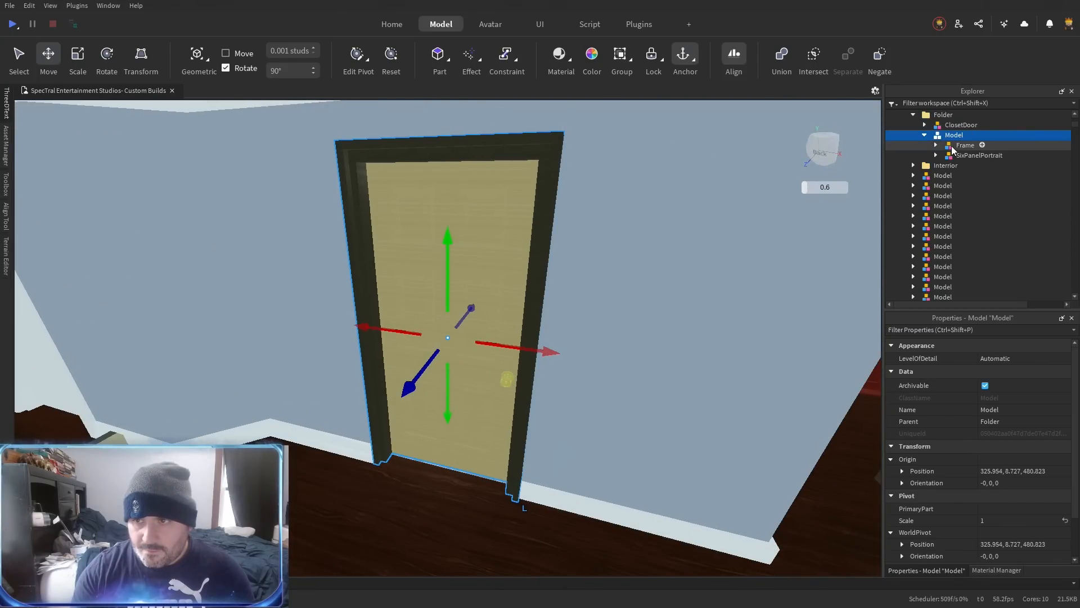
click(936, 145)
click(976, 155)
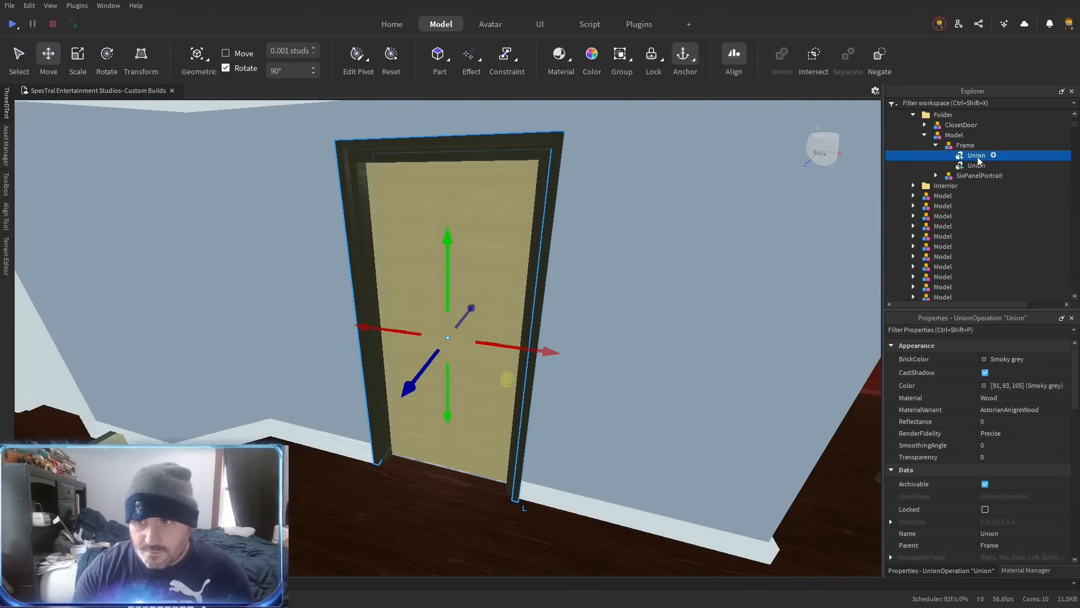
click(977, 165)
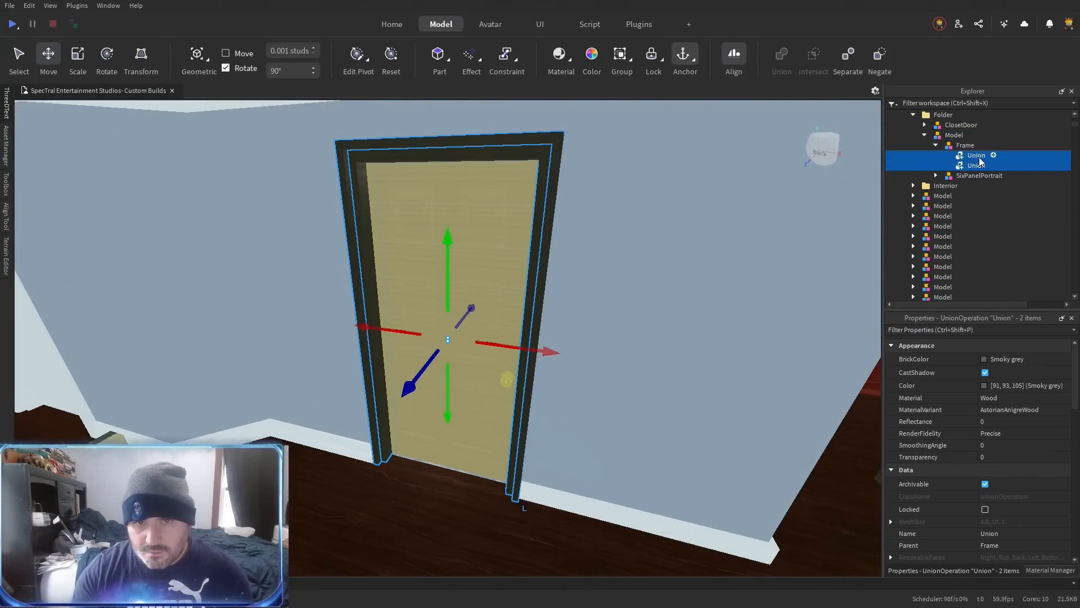
key(ctrl+shift+g)
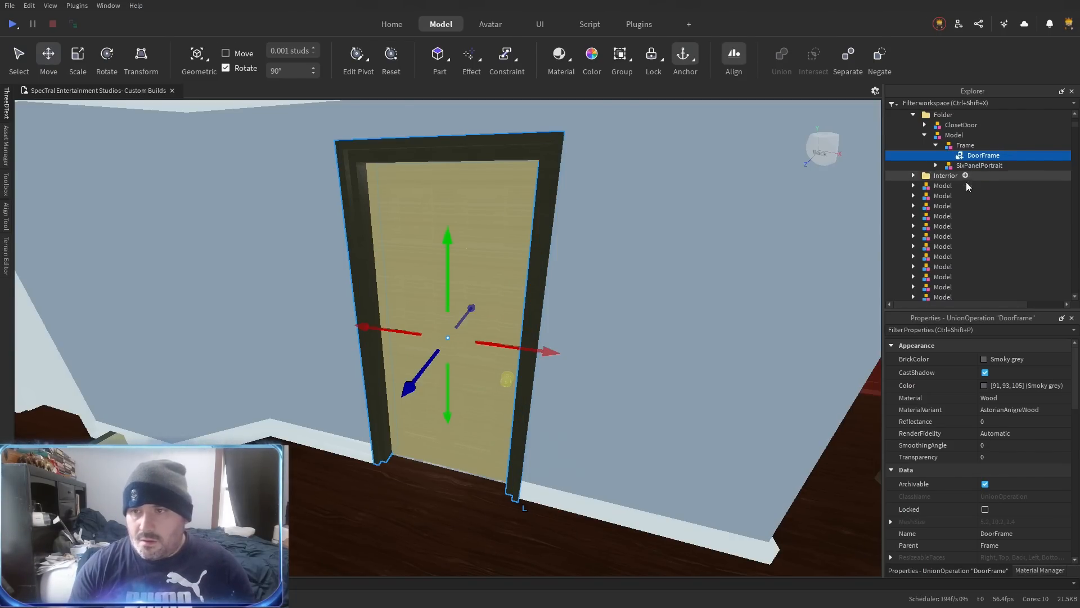
Rename the door slab union in the SixPanelPortrait submodel to Door and move it into the Frame submodel.
click(935, 165)
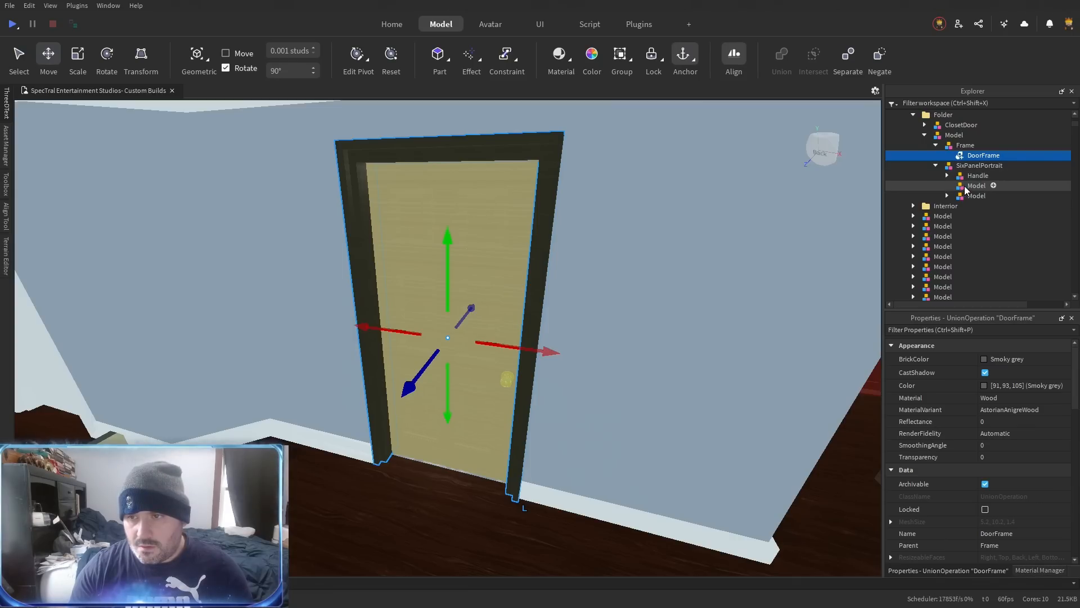
click(966, 195)
click(947, 195)
click(987, 207)
key(F2)
text(Door)
key(Return)
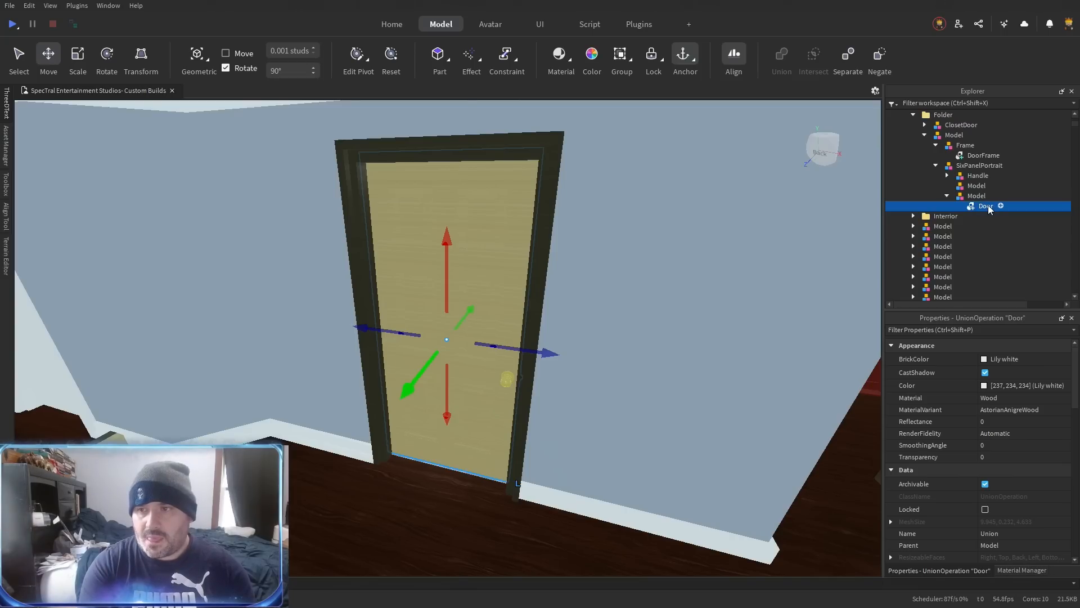
drag(985, 156, 984, 146)
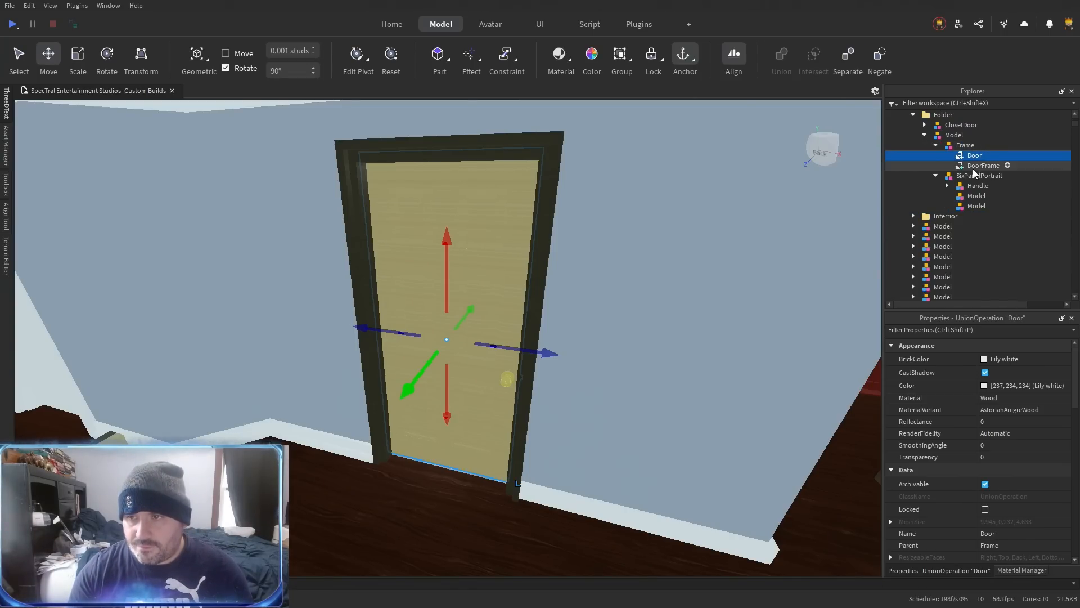
Union the four parts of the hallway door's Handle submodel and name the union Handle.
click(952, 185)
click(947, 185)
click(987, 196)
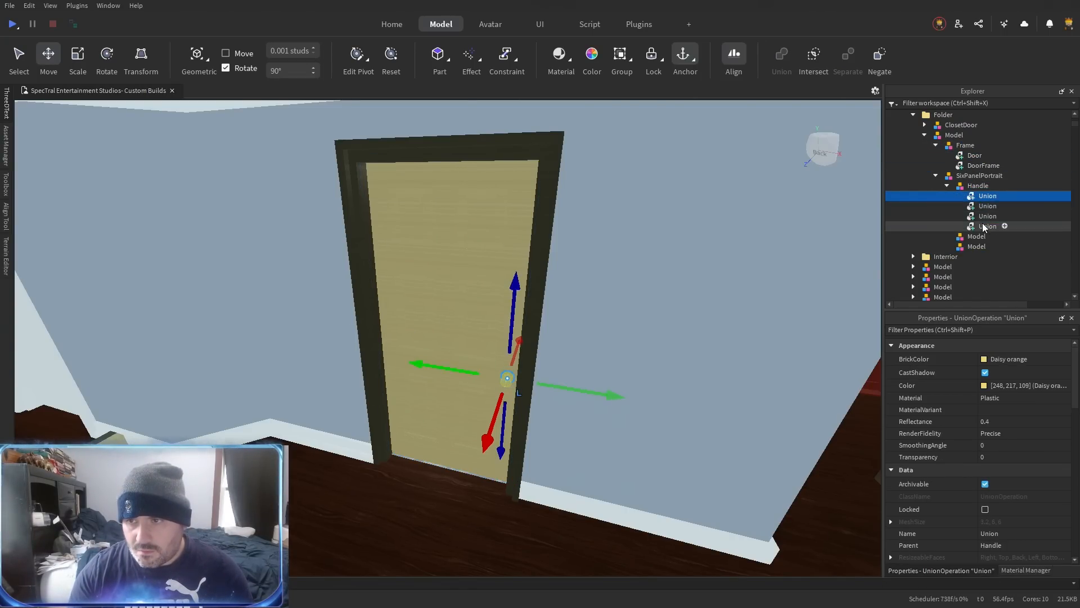
shift+click(983, 226)
key(ctrl+shift+g)
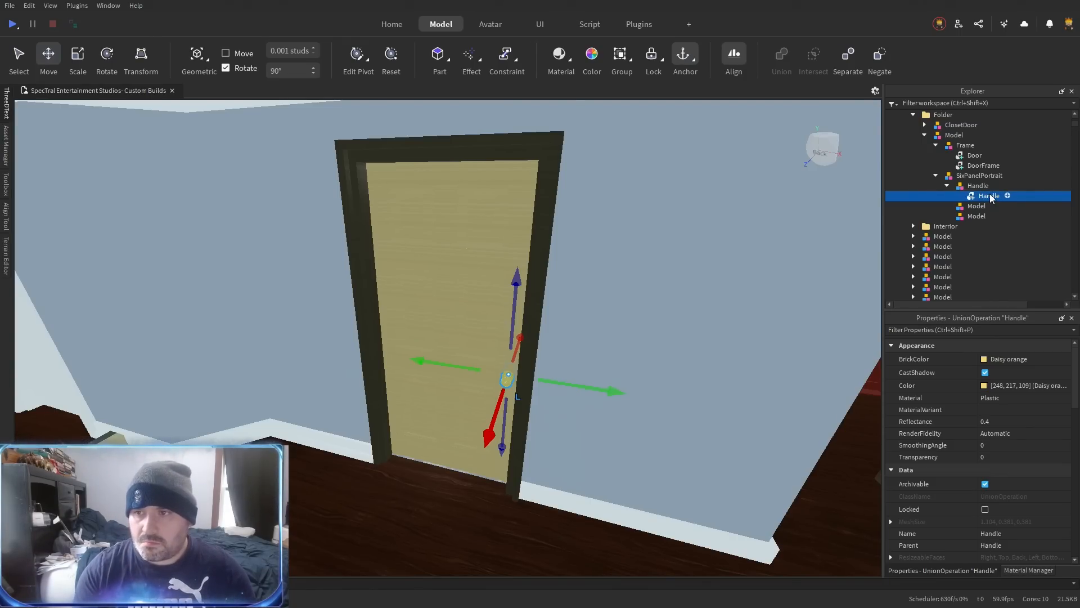
Move the Handle union into the Frame submodel and delete the emptied SixPanelPortrait submodel.
drag(990, 189, 991, 148)
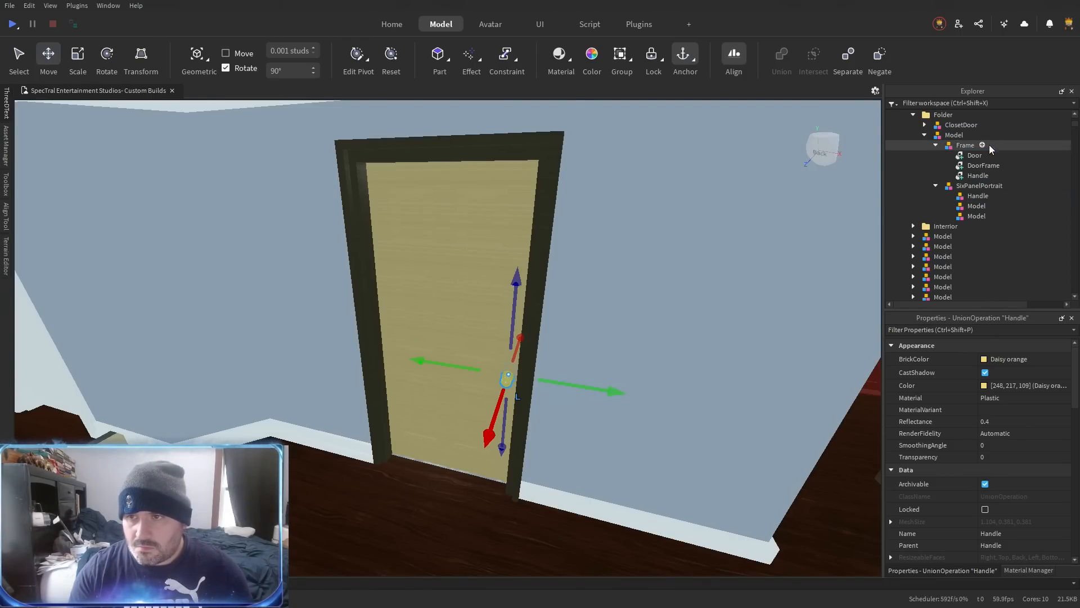
click(974, 186)
key(Delete)
Ungroup the Frame submodel so its parts sit directly in the hallway door model, and rename that model BedRoomDoor.
click(948, 146)
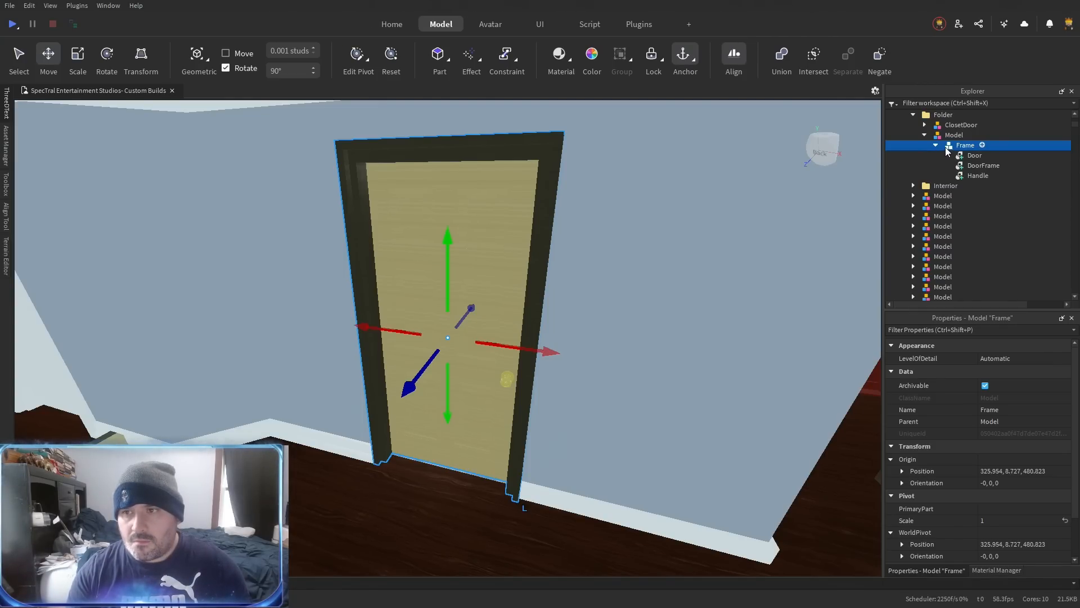
click(973, 165)
click(963, 147)
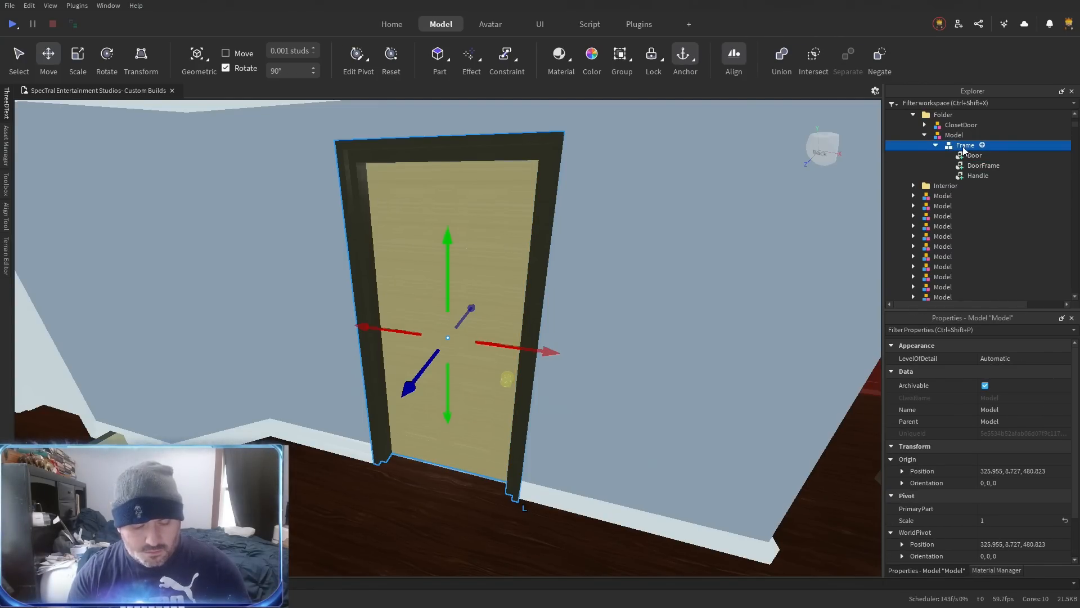
key(ctrl+u)
click(954, 135)
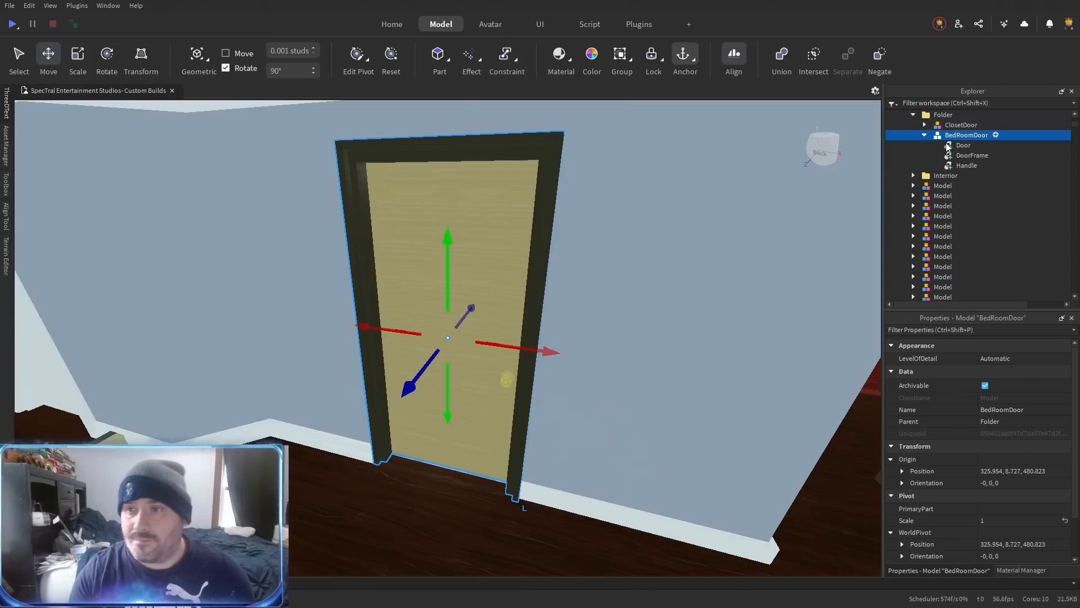
click(952, 126)
click(953, 135)
Select the nine white single and double door models across the upstairs rooms and hallway, and group them into a new folder.
key(d)
key(a)
key(w)
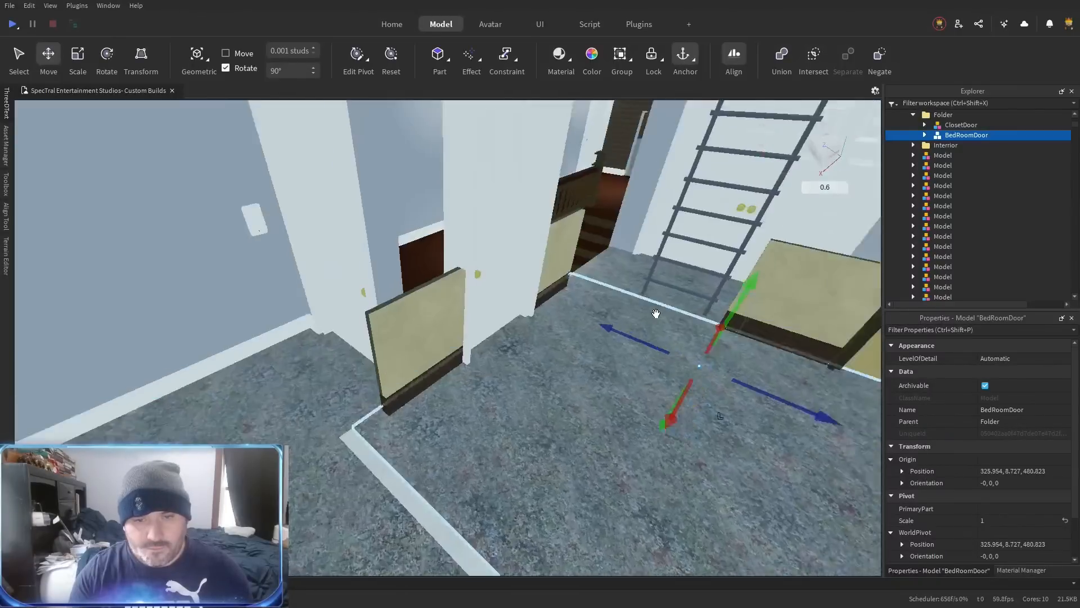
key(s)
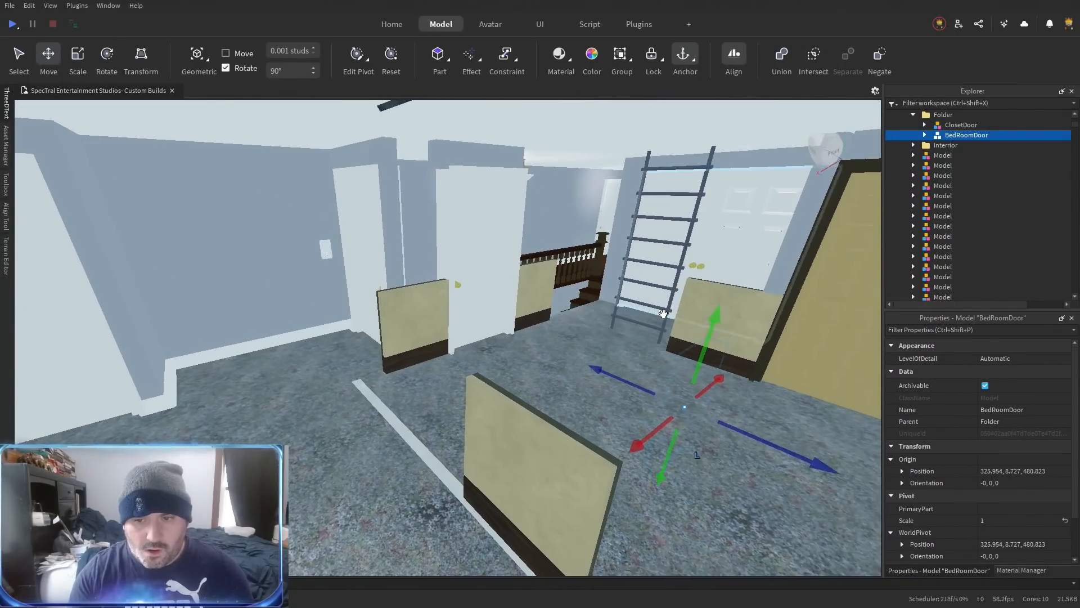
key(s)
key(w)
click(361, 319)
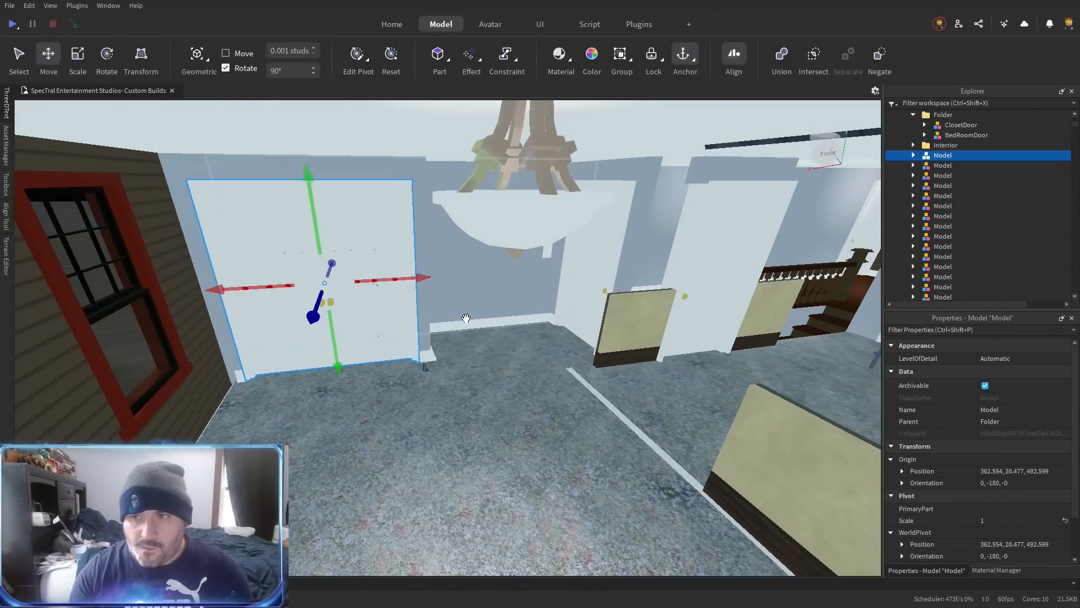
key(w)
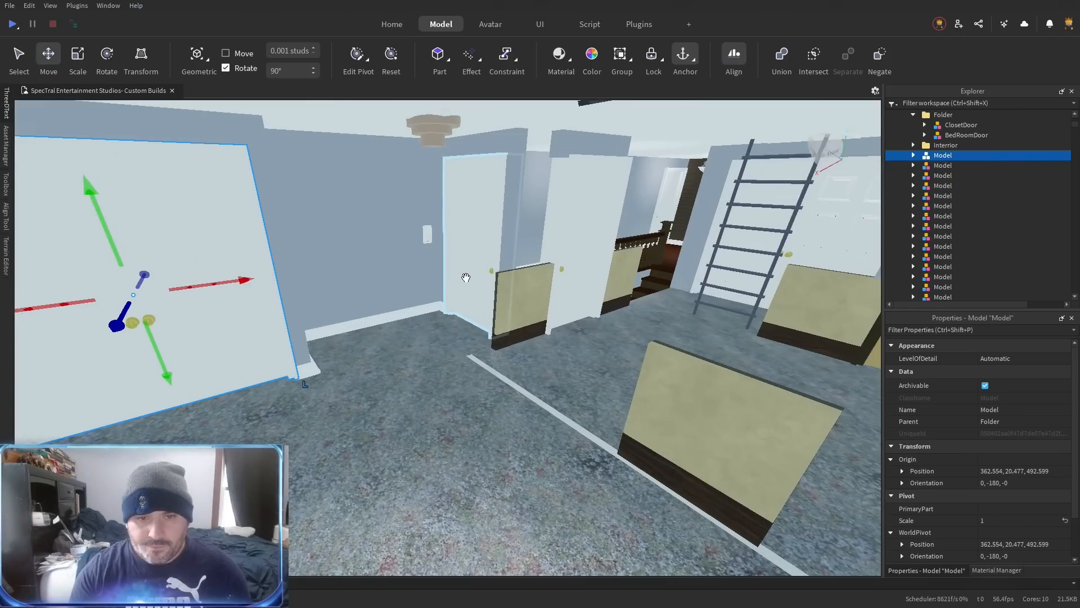
ctrl+click(466, 277)
key(w)
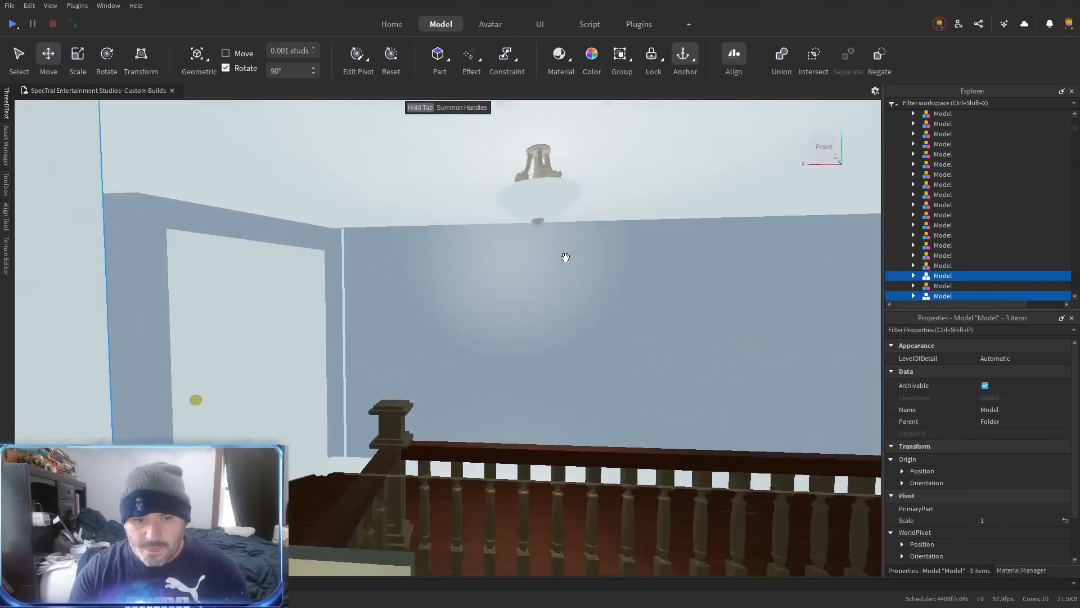
ctrl+click(258, 299)
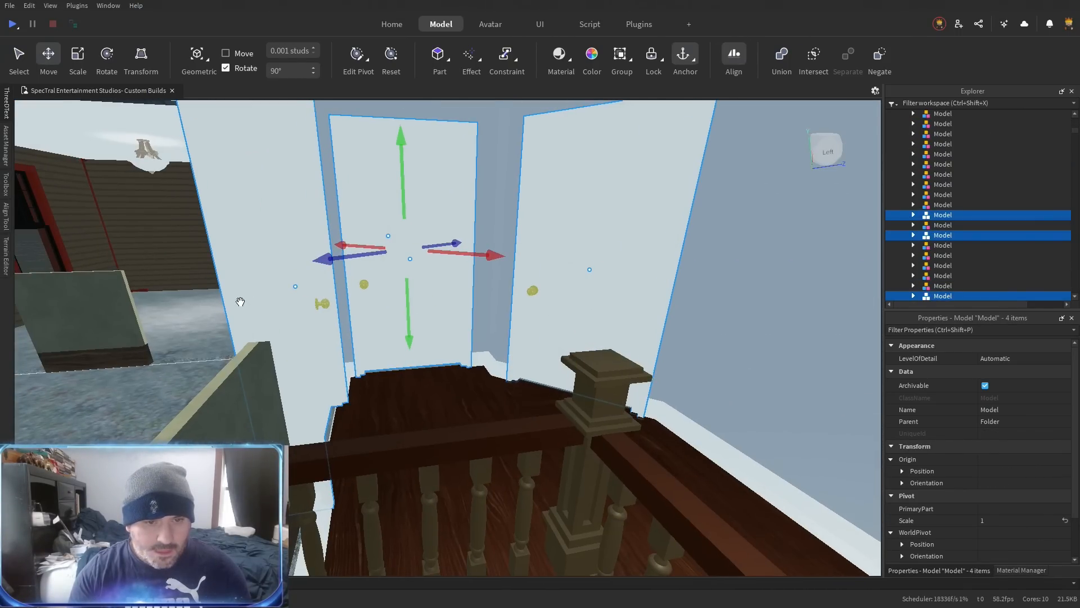
key(w)
key(w)
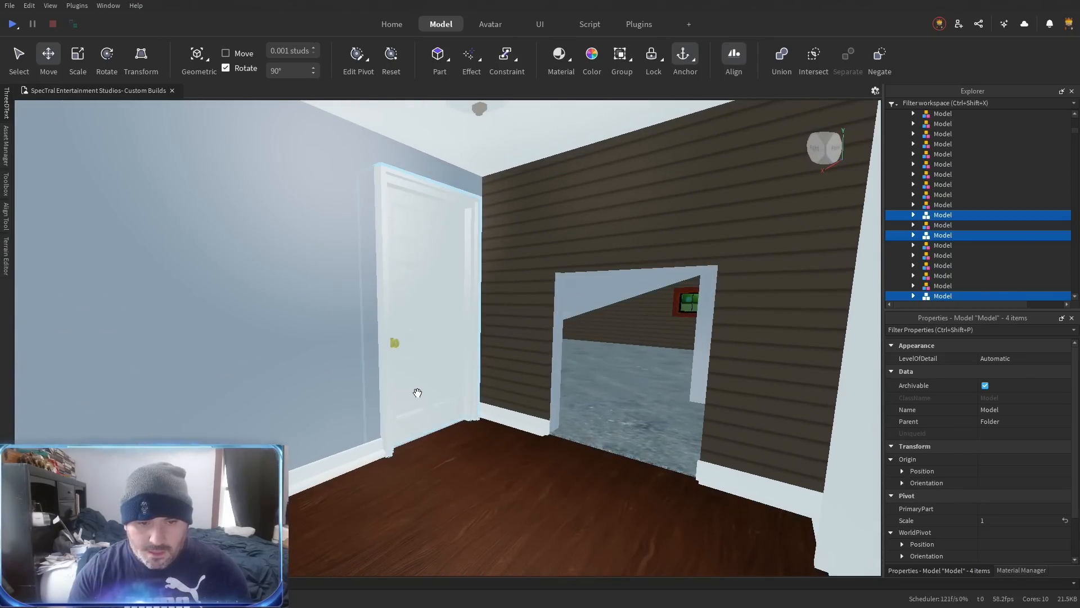
ctrl+click(416, 393)
key(a)
ctrl+click(582, 381)
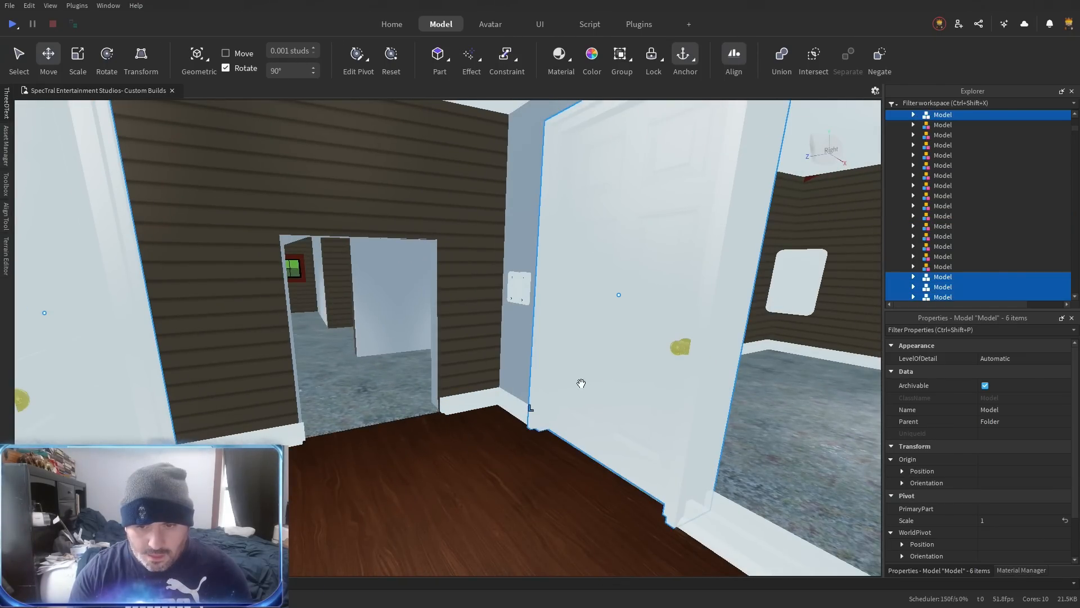
key(w)
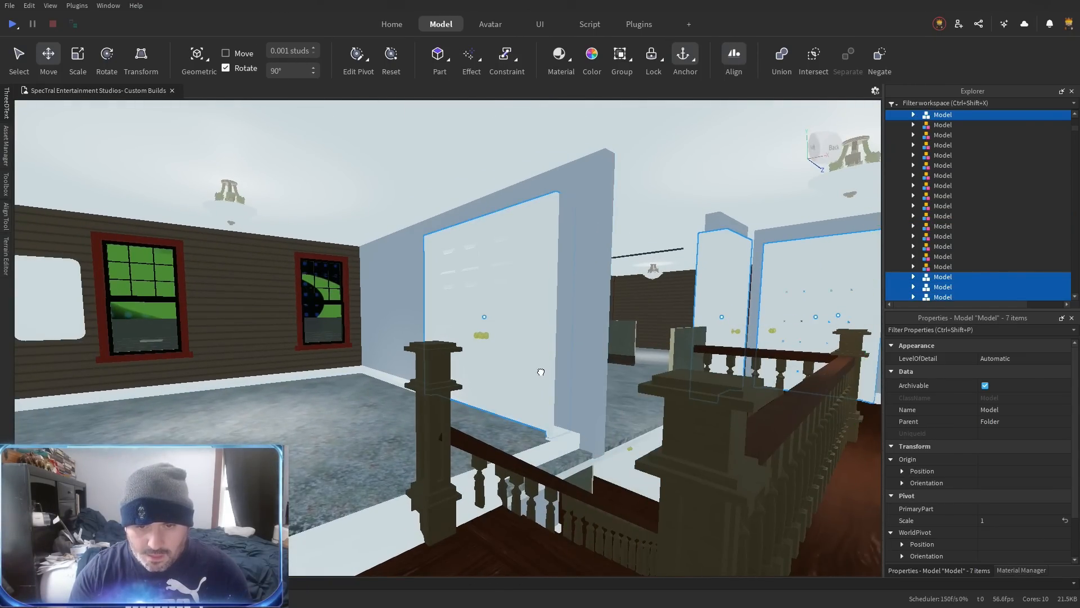
key(w)
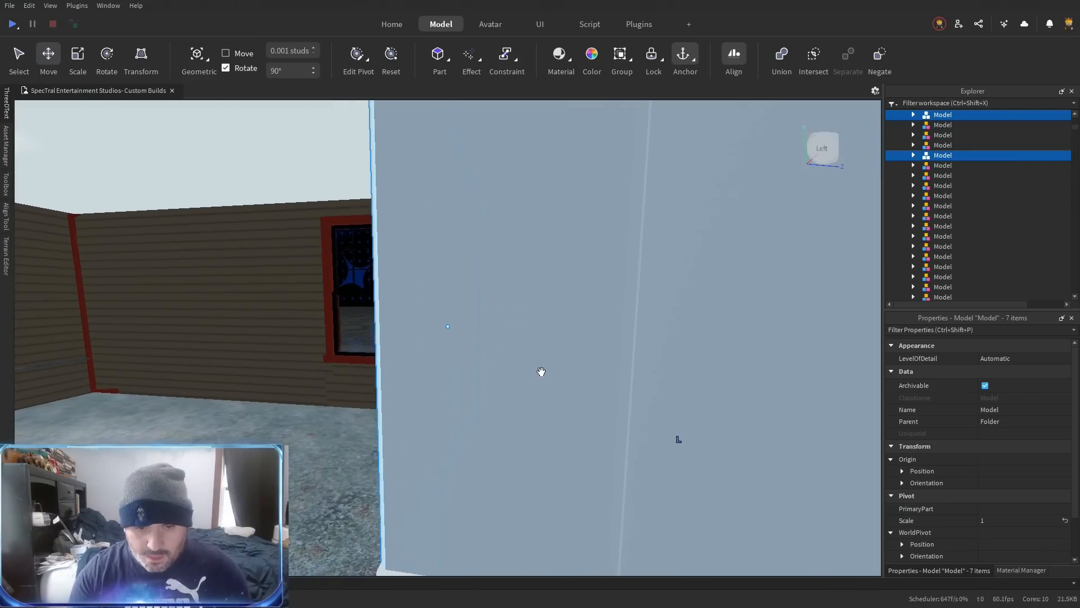
key(w)
key(a)
shift+click(545, 372)
shift+click(724, 374)
key(w)
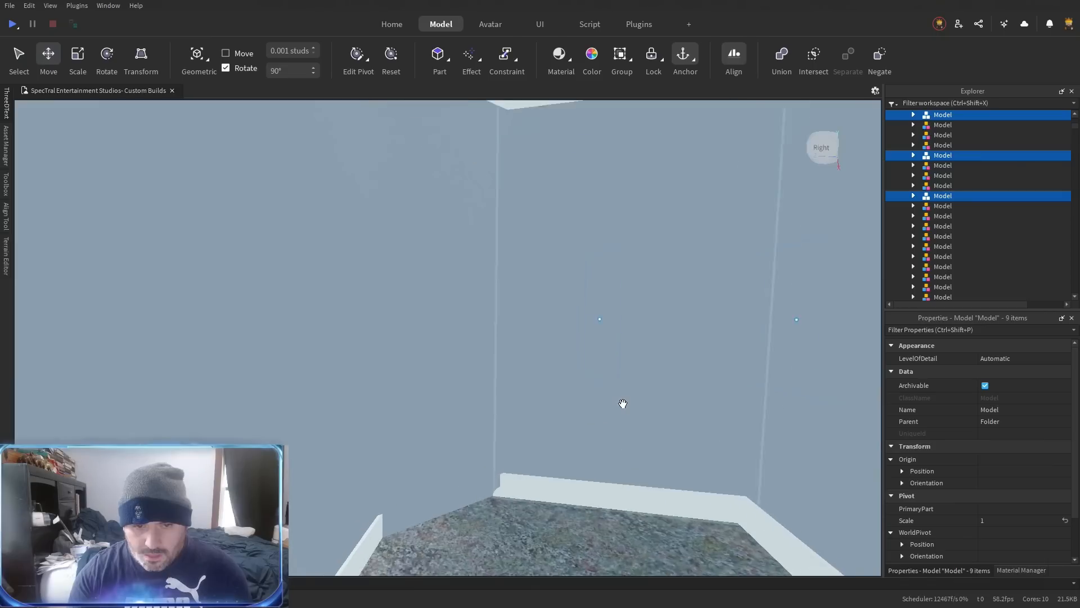
key(w)
key(s)
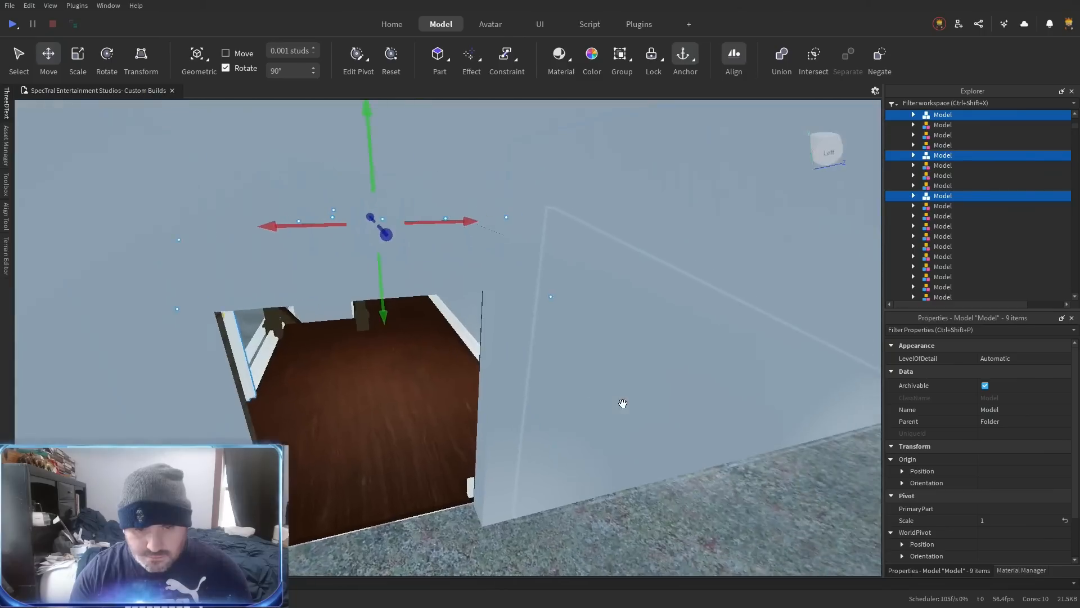
key(s)
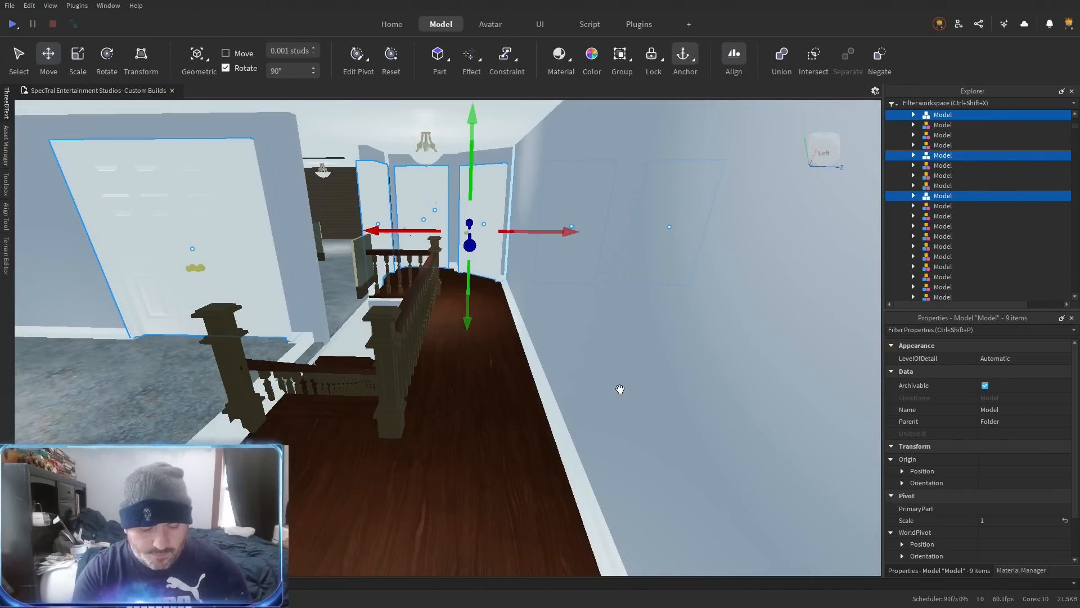
key(ctrl+alt+g)
scroll(950, 208, up, 2)
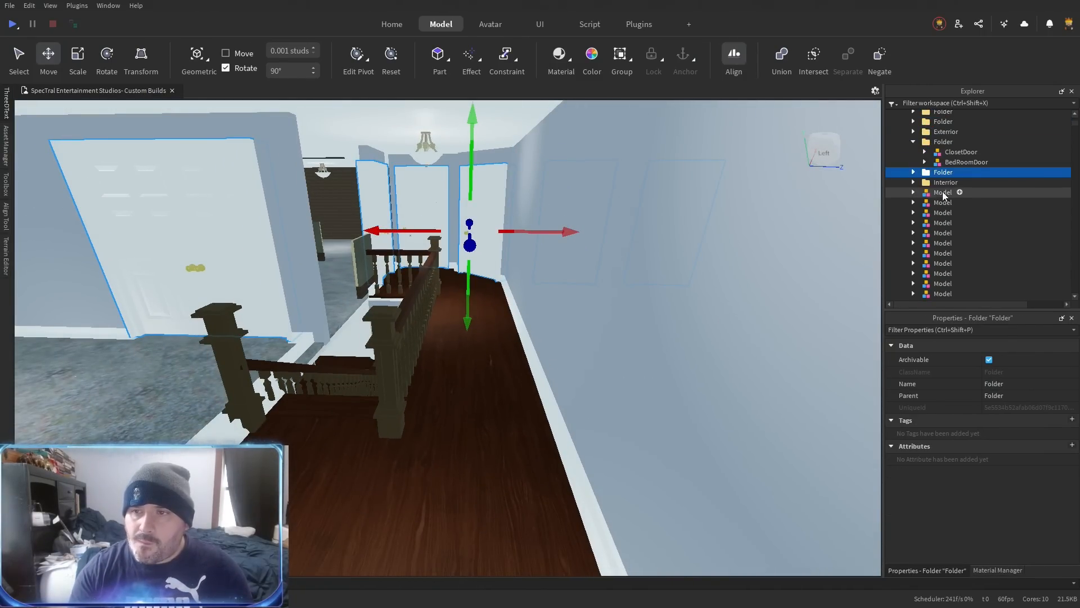
Move the new folder of white door models into the folder holding the ClosetDoor and BedRoomDoor models.
drag(938, 177, 933, 142)
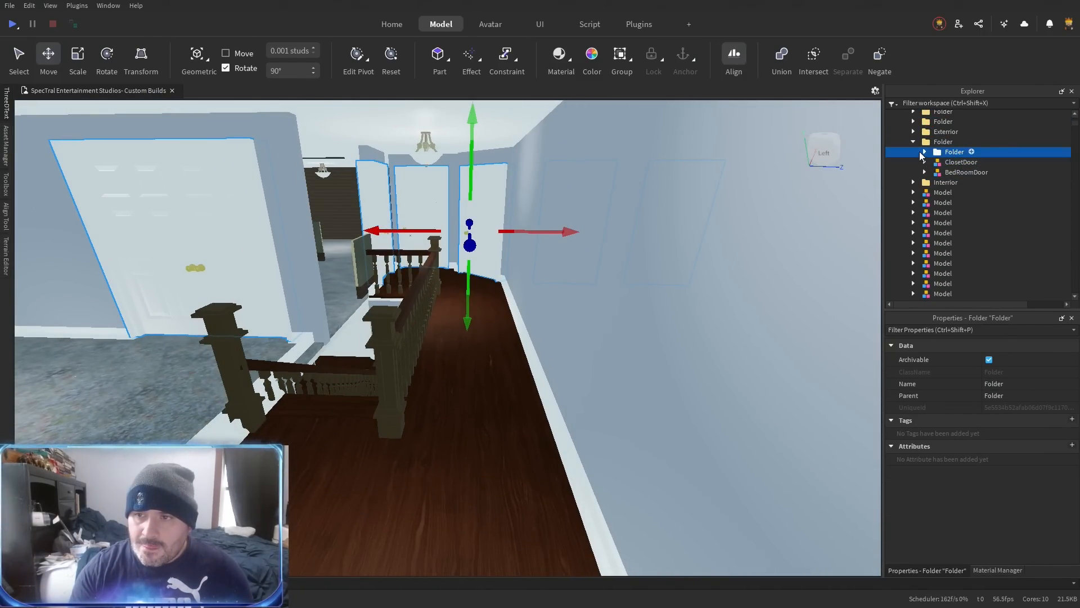
Duplicate the yellow ClosetDoor model in the upstairs room with the ladder.
key(w)
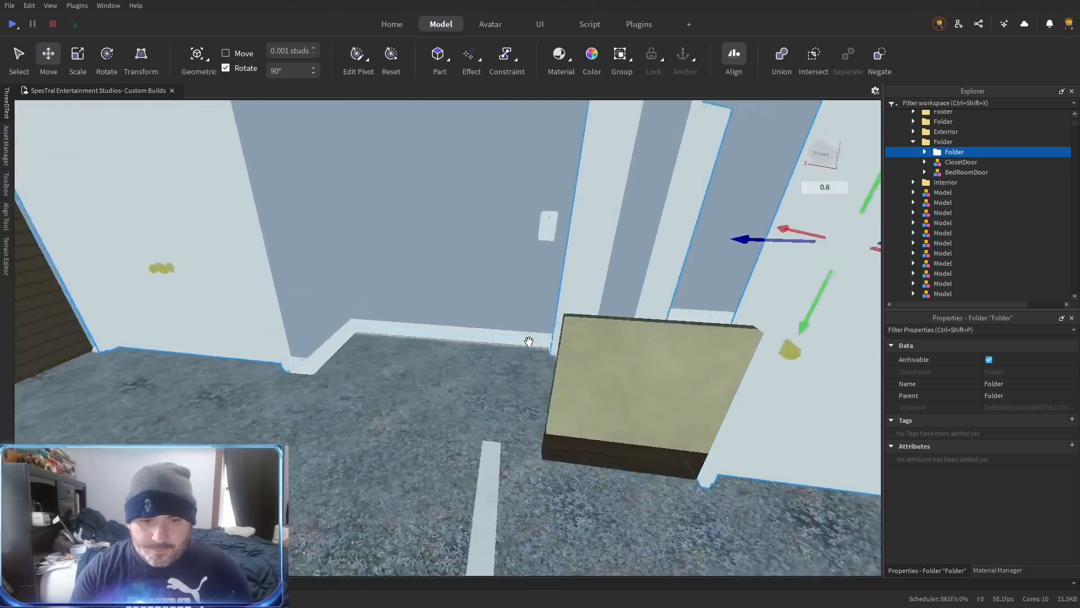
key(s)
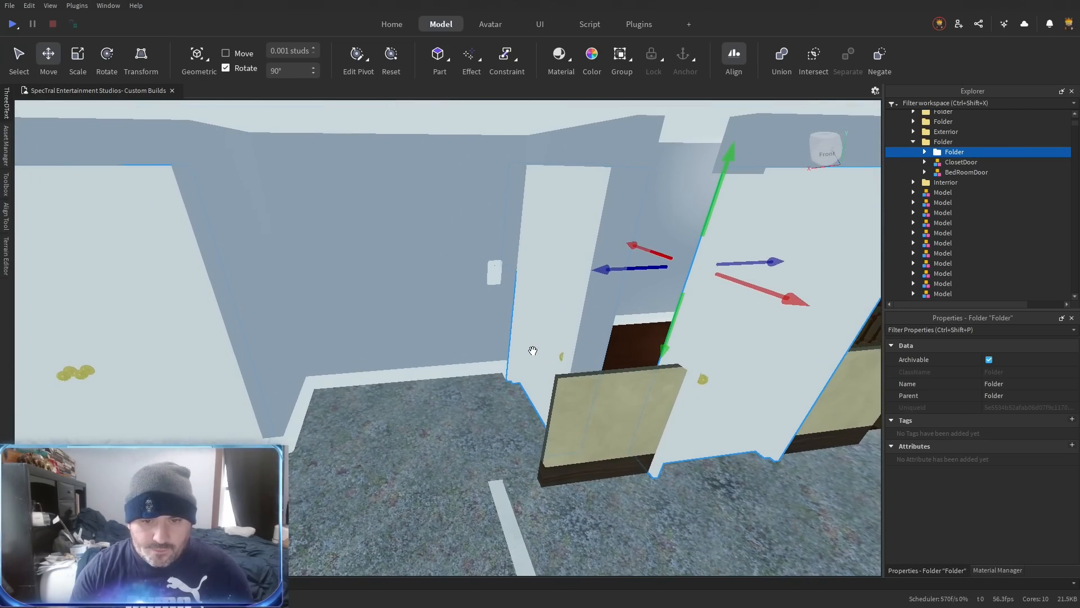
key(s)
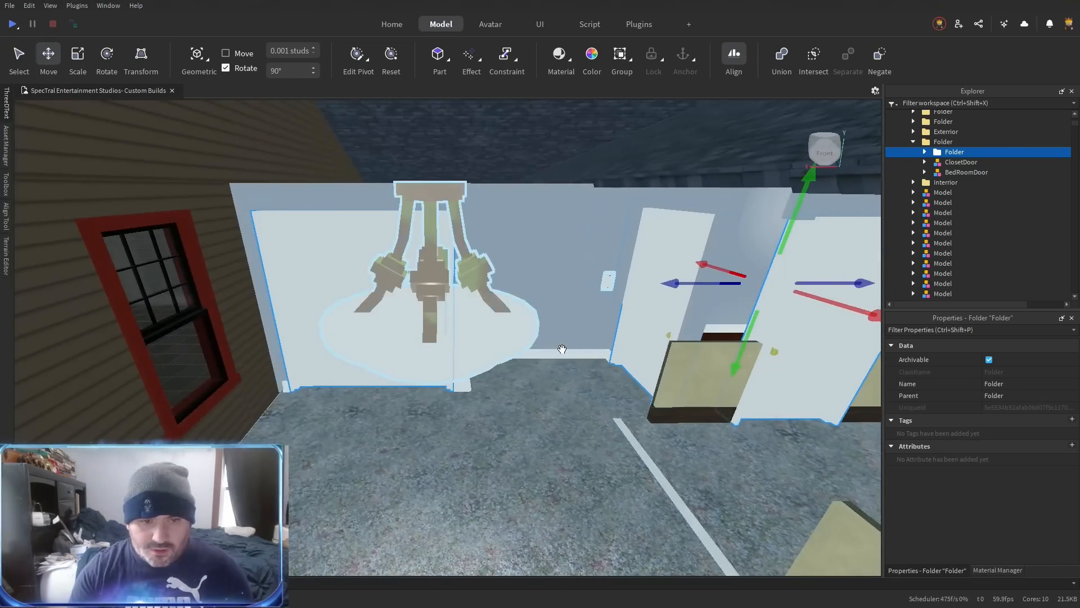
scroll(562, 349, up, 3)
scroll(434, 380, down, 2)
click(424, 379)
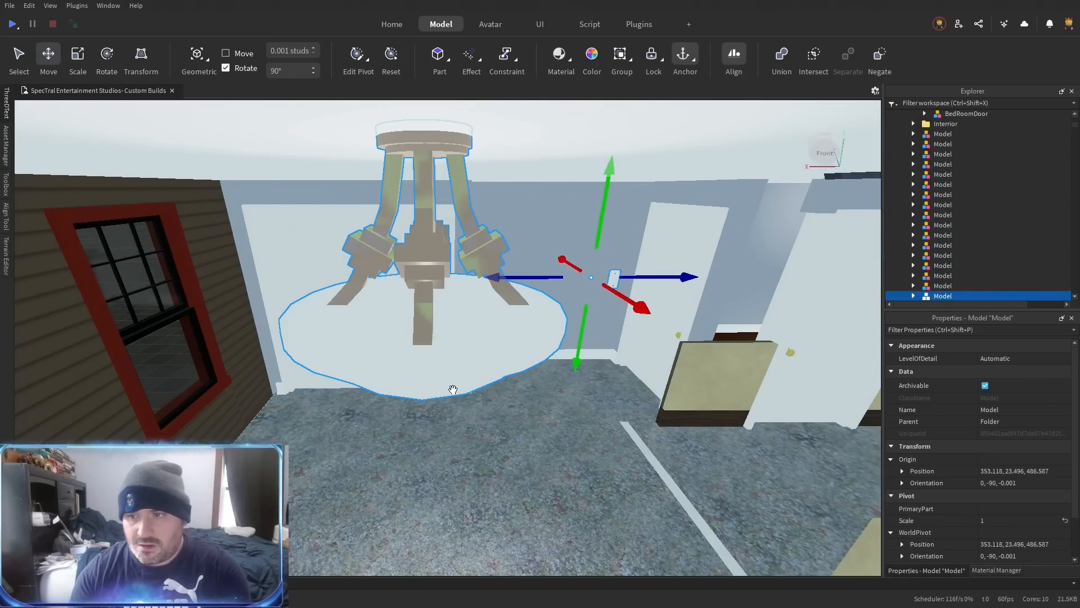
key(s)
click(295, 390)
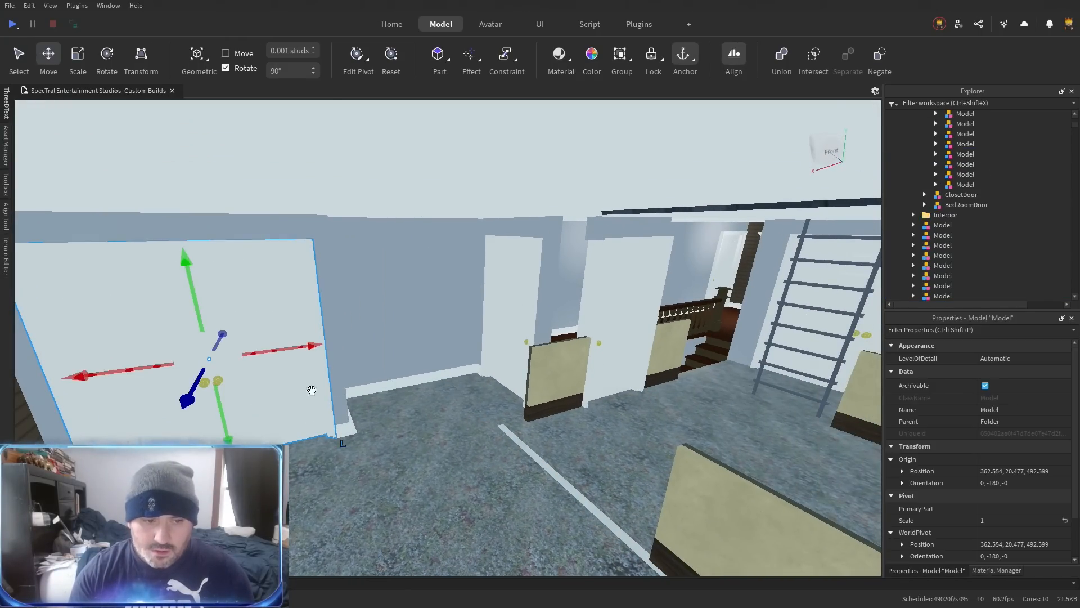
key(d)
key(d)
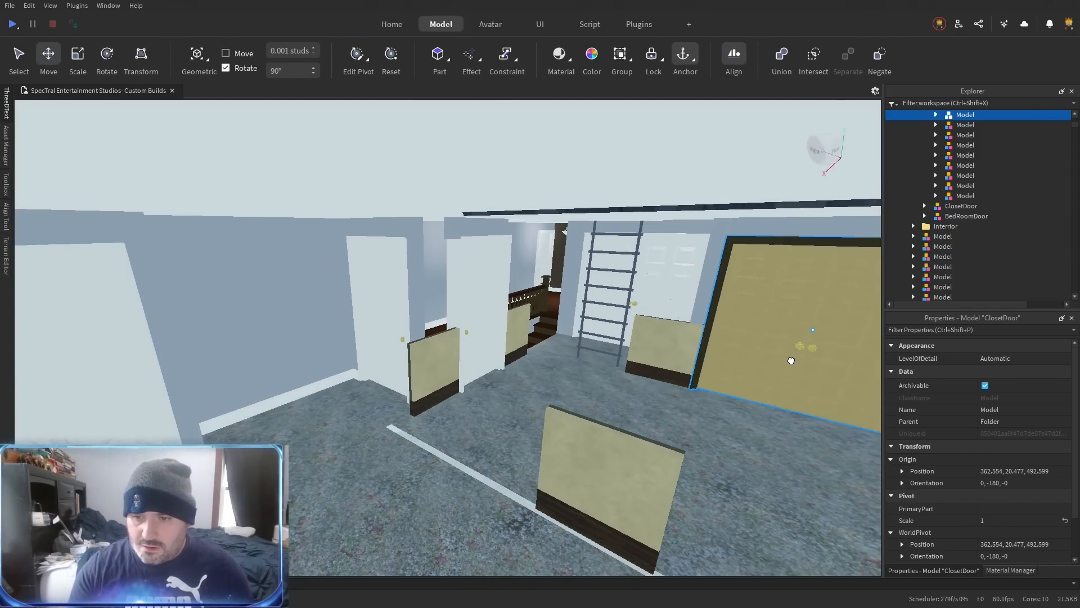
click(790, 359)
scroll(154, 363, up, 3)
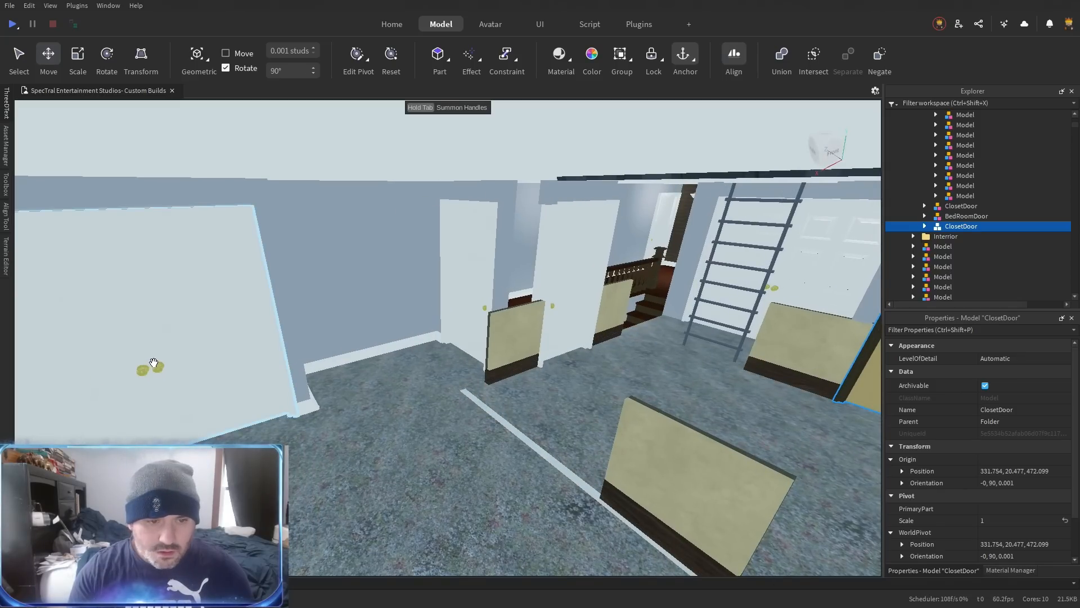
Copy the white double door's position, 362.554, 20.477, 492.599, onto one of the two ClosetDoor models.
click(153, 363)
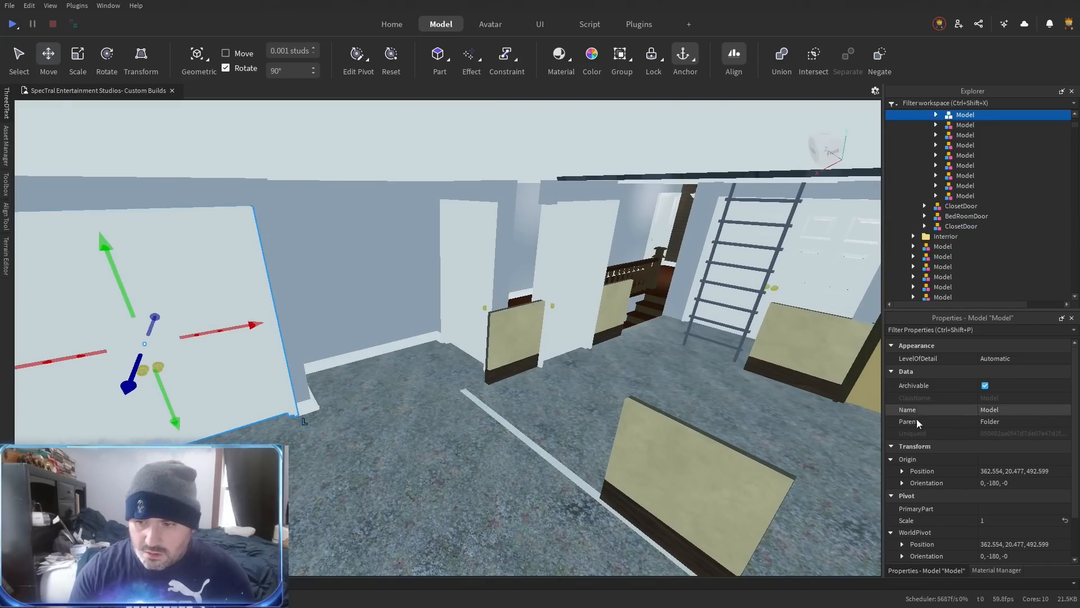
click(994, 470)
key(ctrl+c)
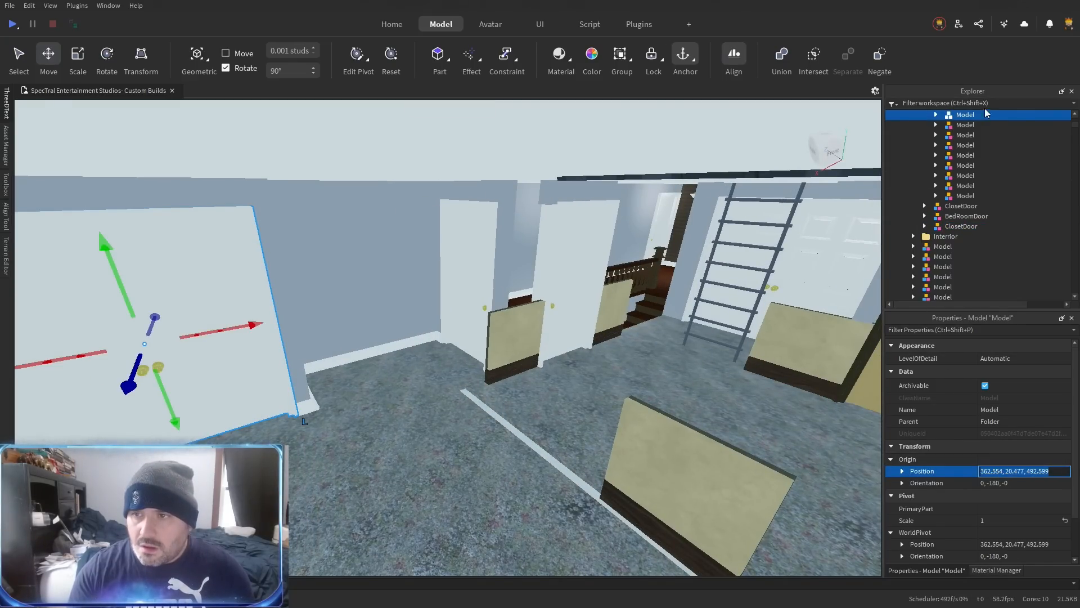
click(960, 207)
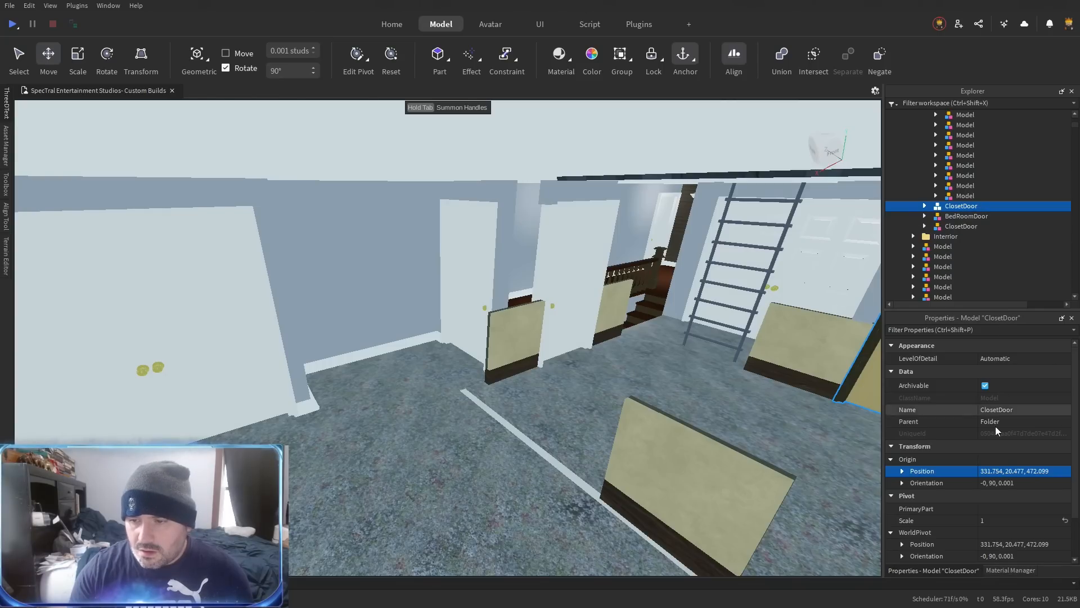
key(ctrl+v)
key(Return)
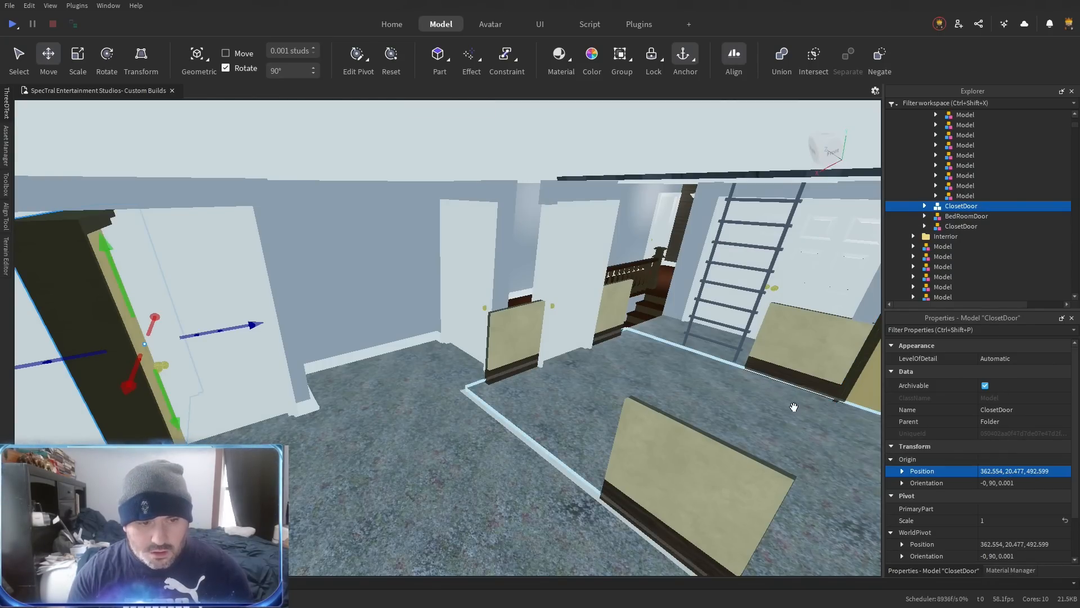
Rotate the repositioned ClosetDoor 90° to fit its wall and delete the white double door it replaces.
key(ctrl+r)
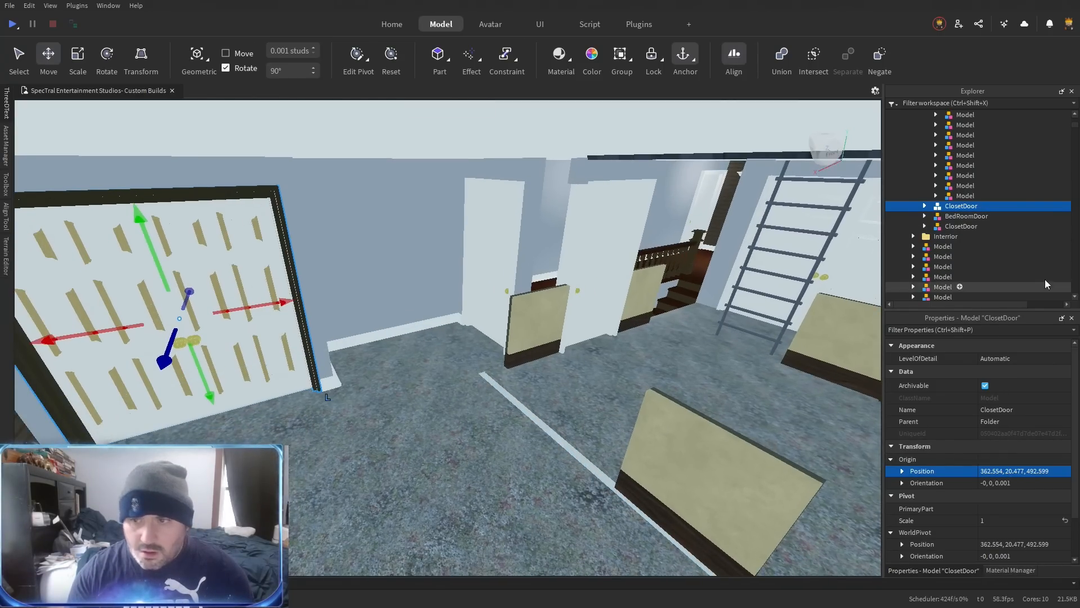
scroll(965, 225, up, 3)
key(Delete)
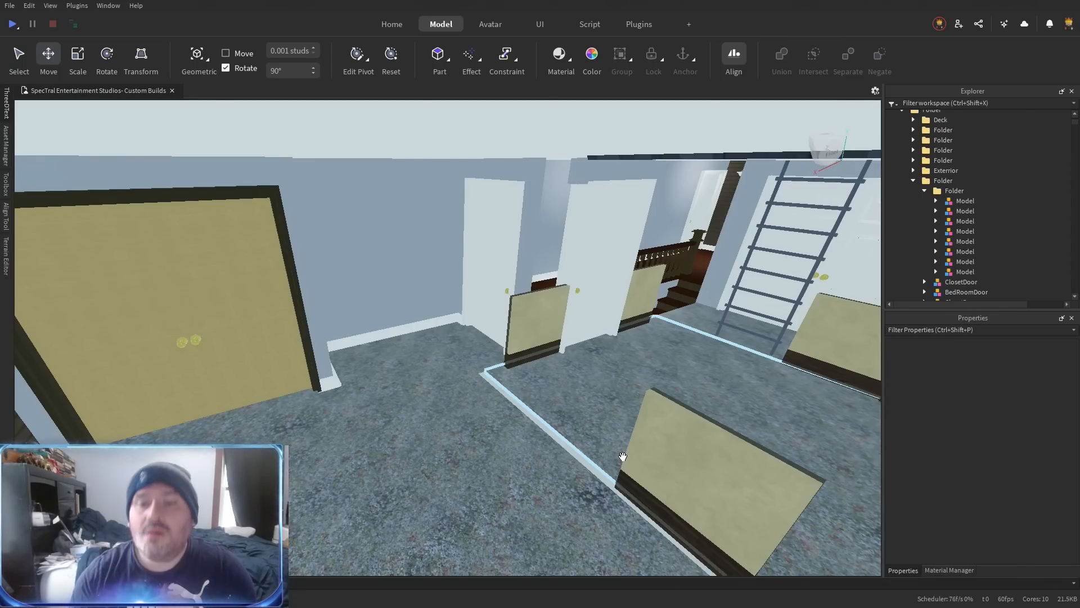
Delete the ceiling light in the bedroom with the replaced closet door.
mouse_move(536, 374)
mouse_down()
mouse_move(564, 355)
mouse_move(527, 377)
mouse_up()
key(w)
key(s)
key(w)
key(w)
click(401, 257)
key(Delete)
Select the two white ceiling parts above the bedroom and group them into a new folder.
click(457, 256)
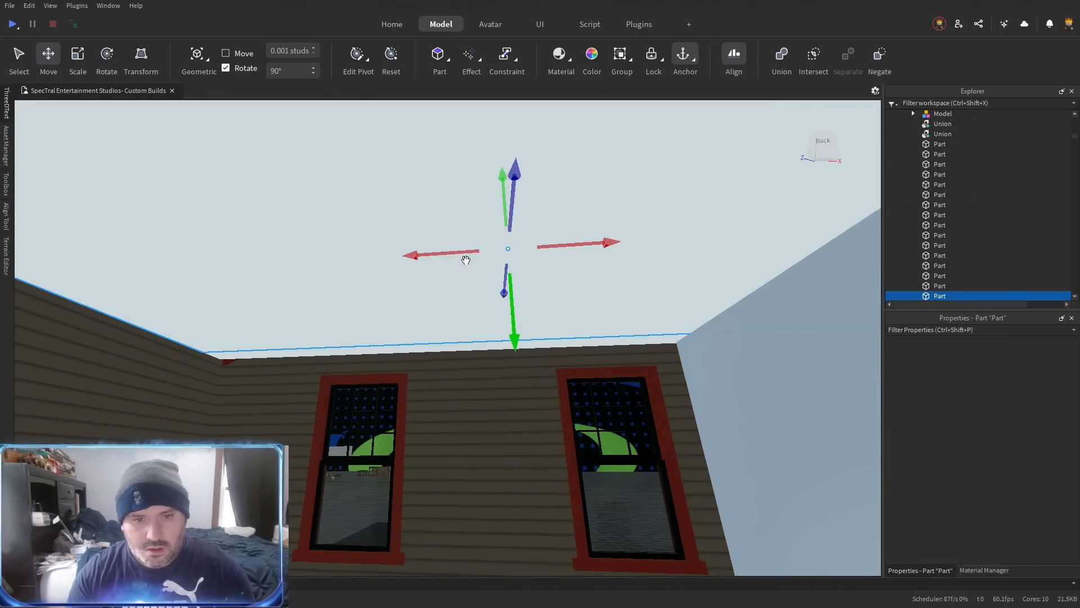
ctrl+click(582, 344)
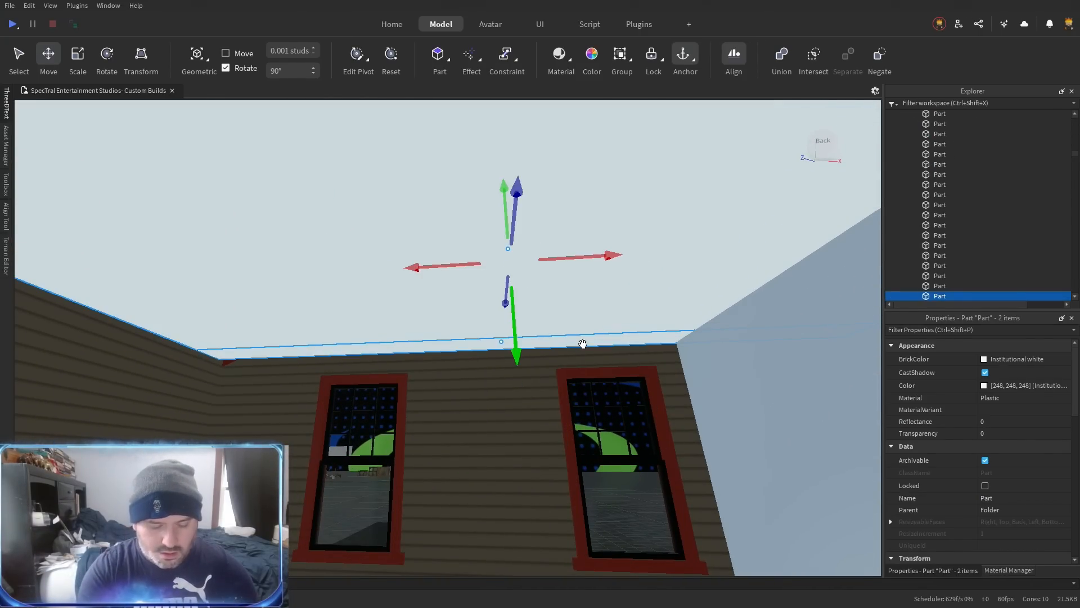
key(ctrl+alt+g)
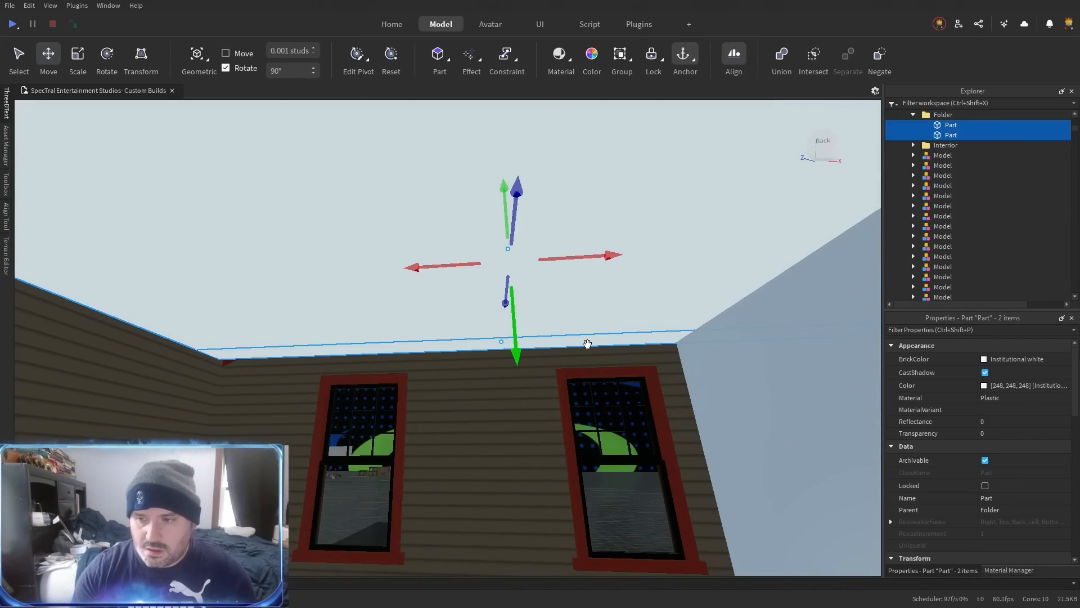
Set the two grouped ceiling parts to Concrete material and Smoky grey color.
click(989, 401)
text(con)
key(Return)
click(1001, 358)
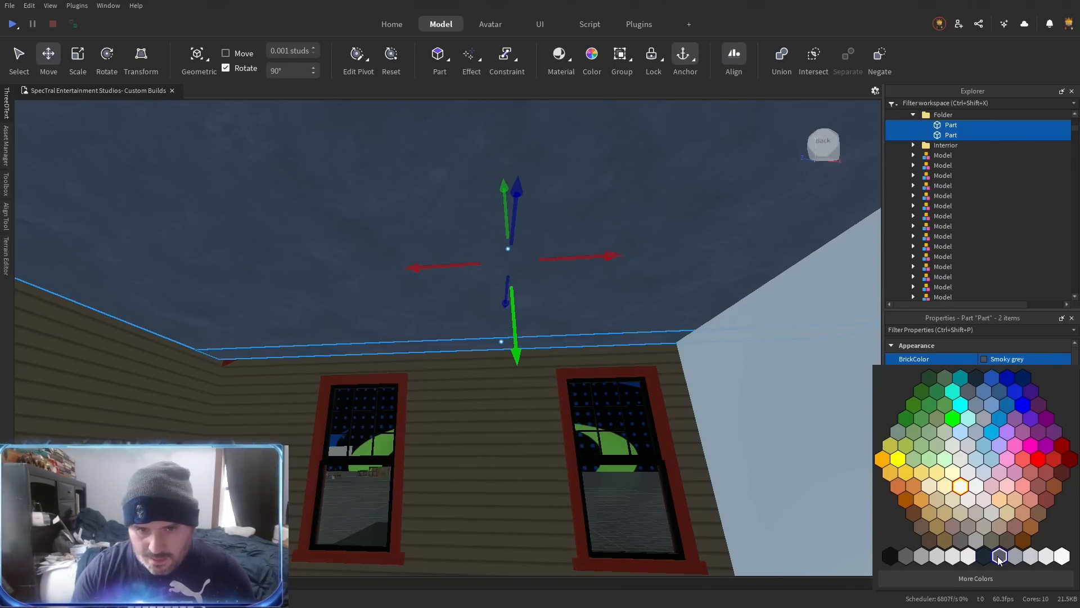
click(1000, 557)
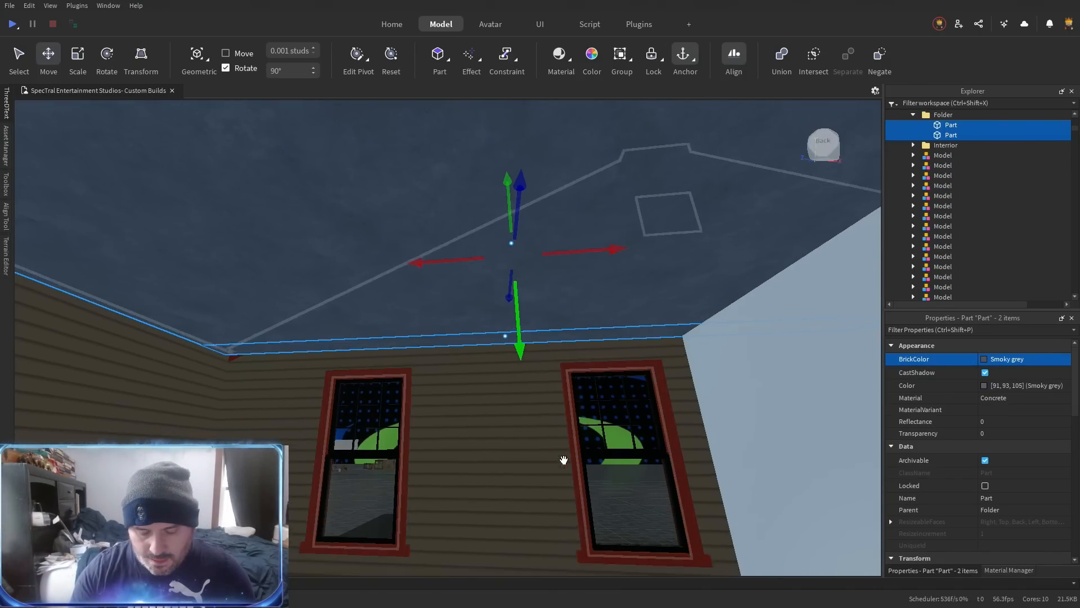
Select two more white ceiling parts over the adjoining upstairs area and move them into the ceiling folder.
key(w)
key(d)
key(w)
click(564, 460)
key(s)
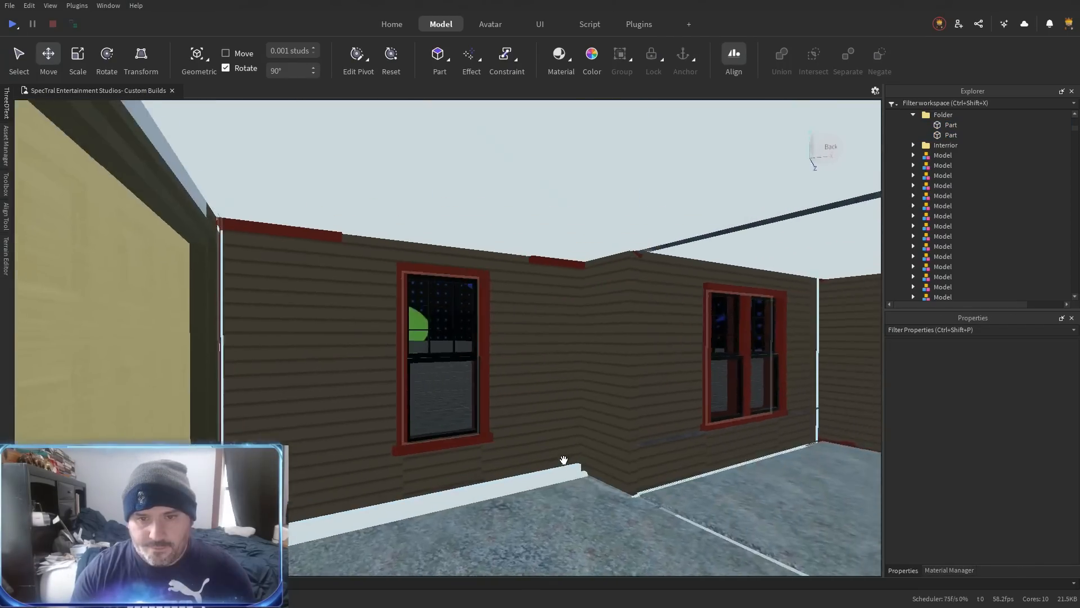
click(518, 268)
ctrl+click(428, 309)
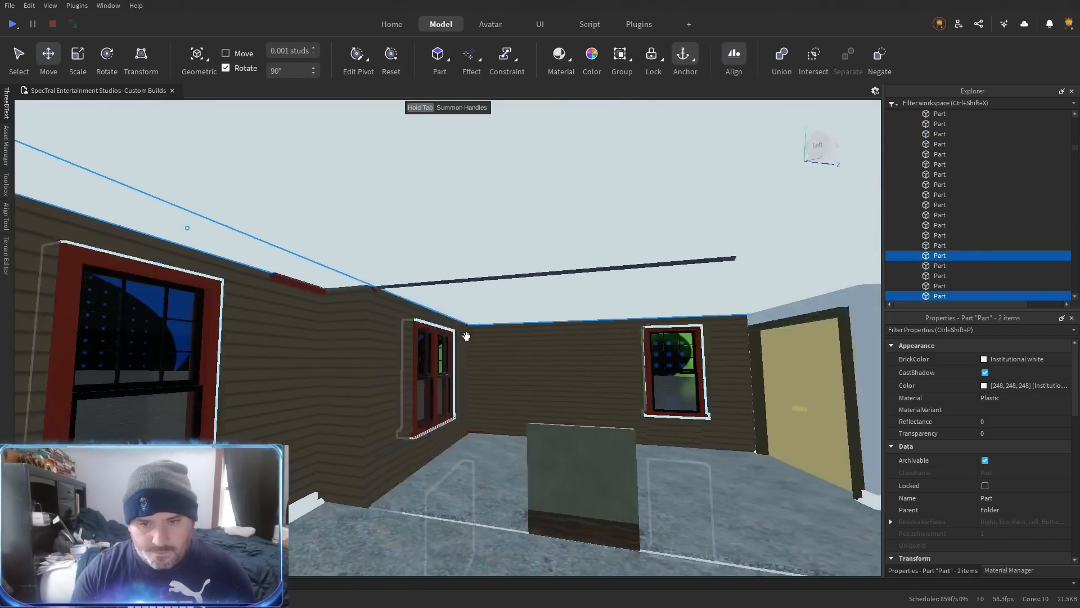
key(s)
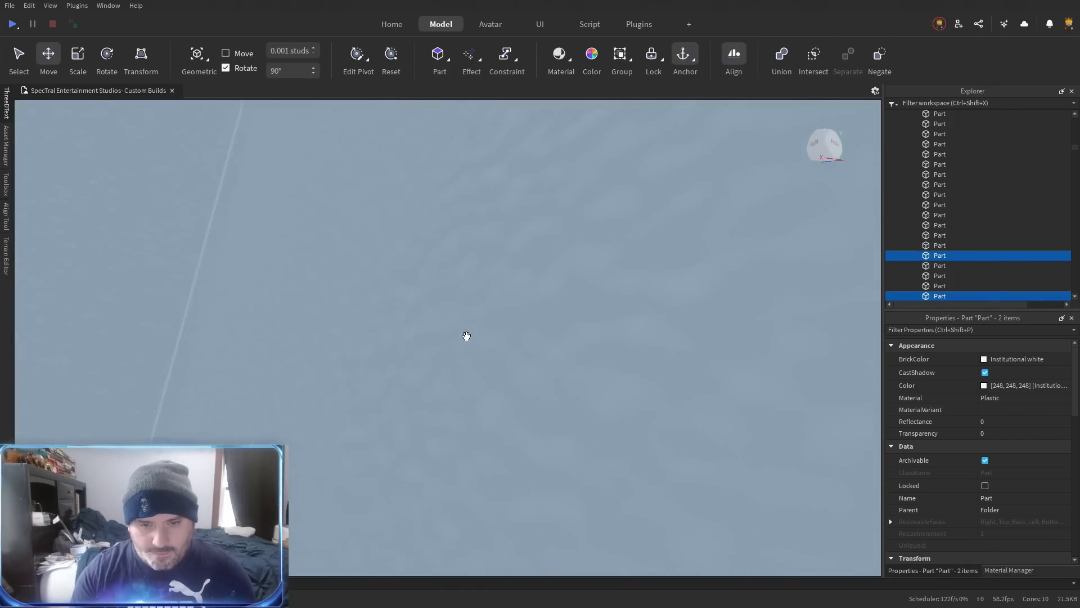
key(w)
ctrl+click(494, 339)
scroll(942, 158, up, 2)
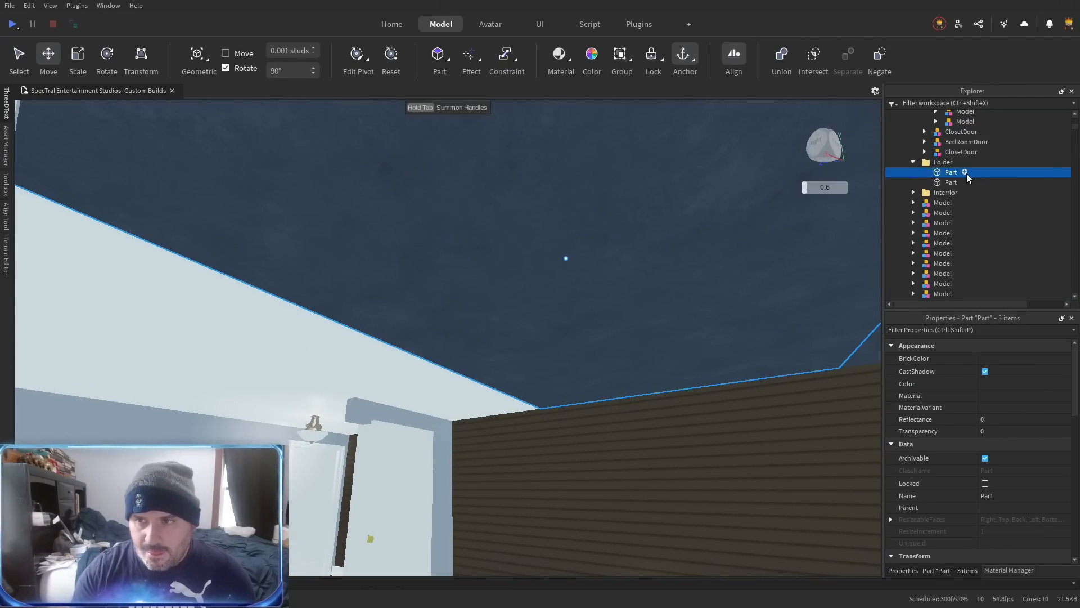
drag(942, 171, 949, 164)
Select all four parts in the ceiling folder and set them to Concrete material and Smoky grey color.
click(950, 174)
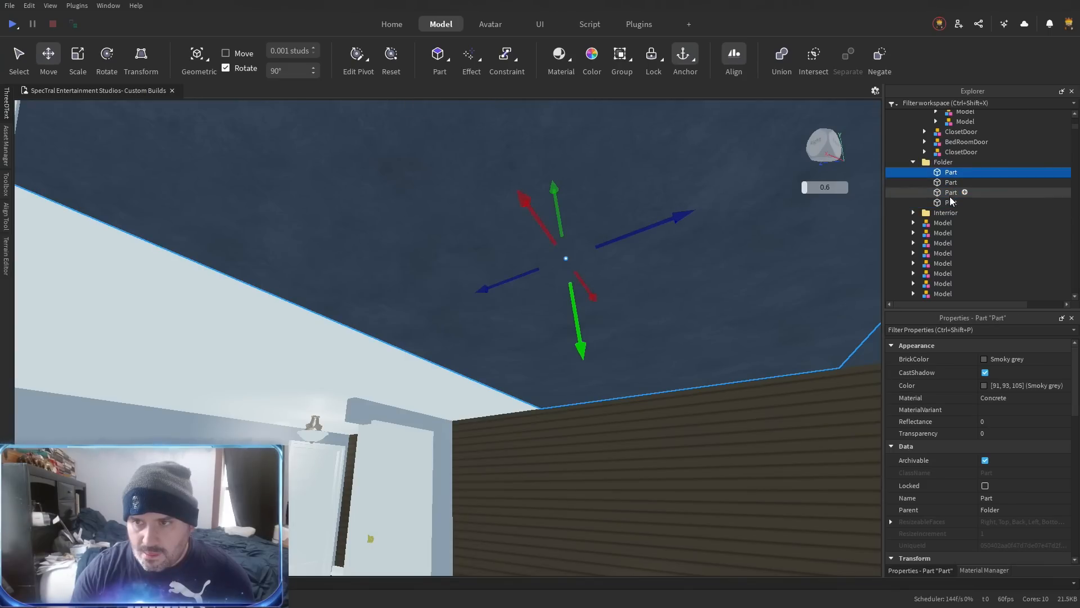
shift+click(951, 202)
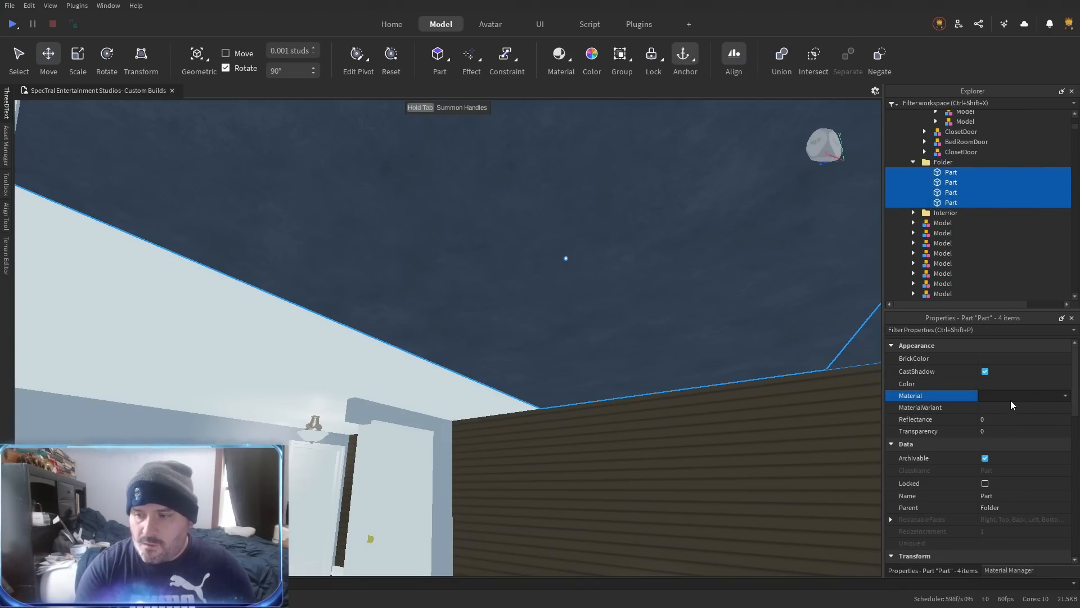
text(con)
key(Return)
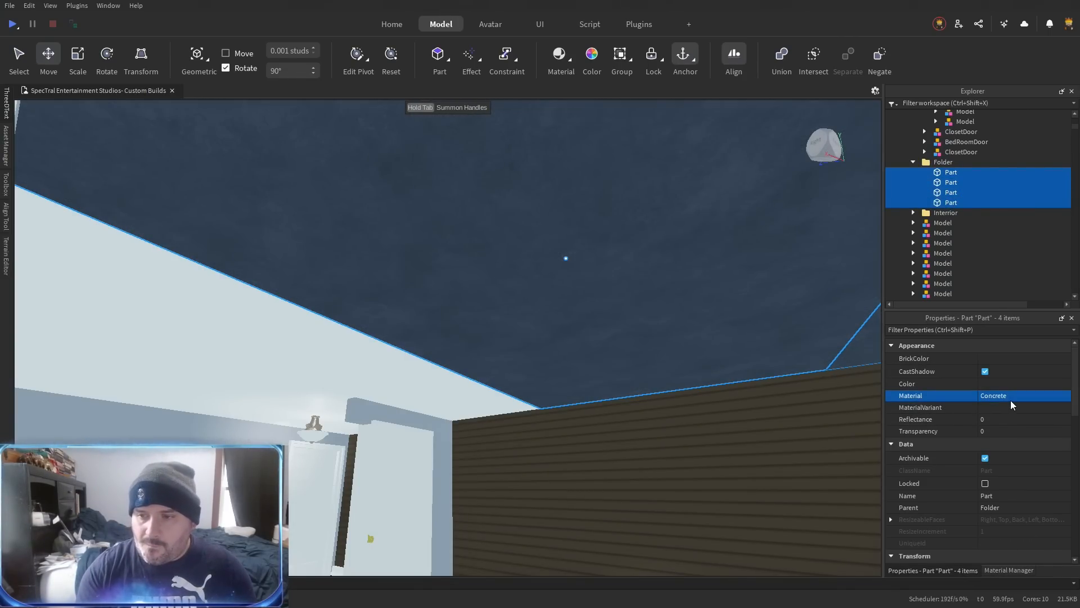
click(997, 361)
click(1000, 556)
Select the two remaining white ceiling parts over the hallway and adjoining room, and move them into the ceiling folder.
right_click(585, 459)
key(d)
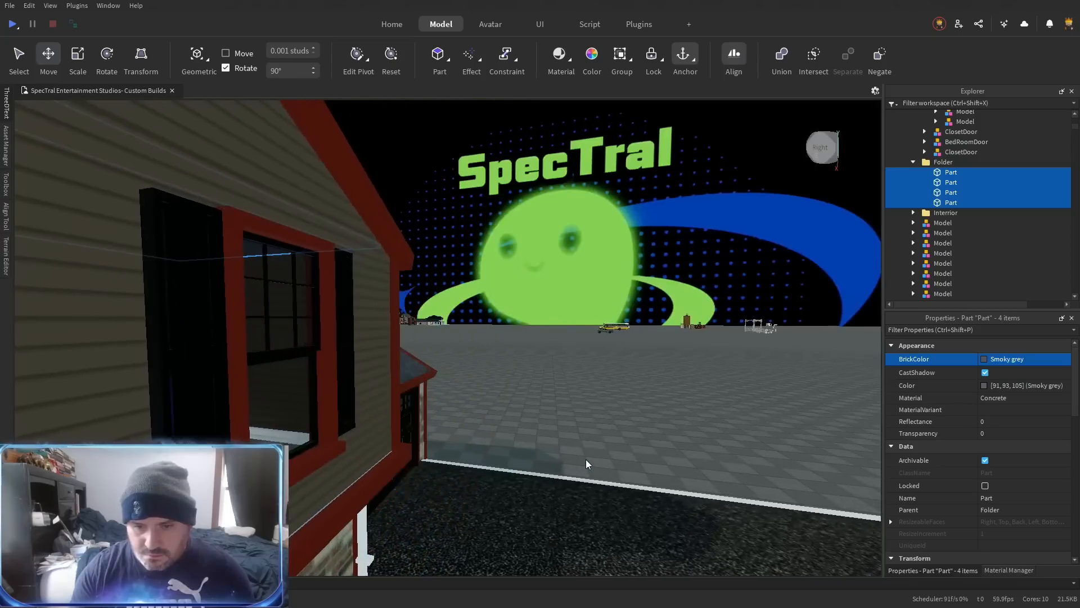
click(585, 459)
key(s)
right_click(585, 459)
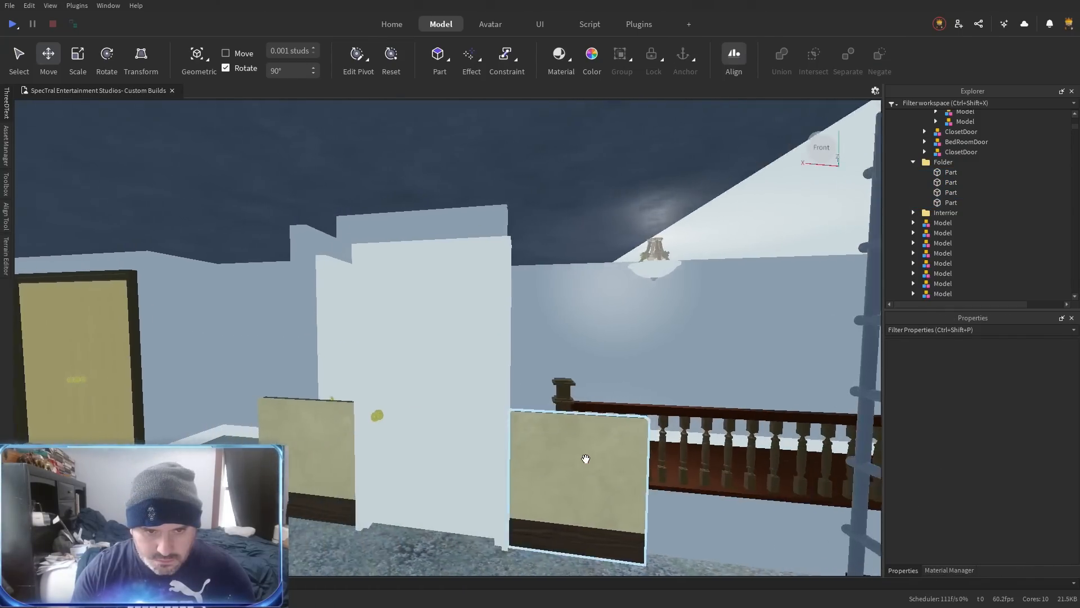
right_click(584, 455)
click(505, 349)
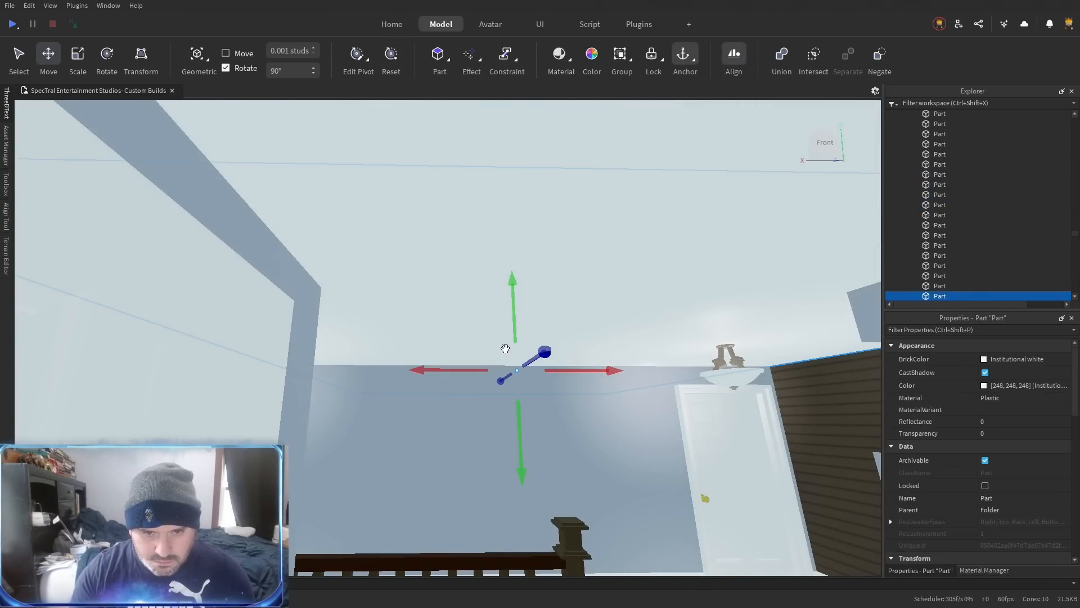
right_click(506, 348)
ctrl+click(629, 316)
right_click(629, 318)
key(w)
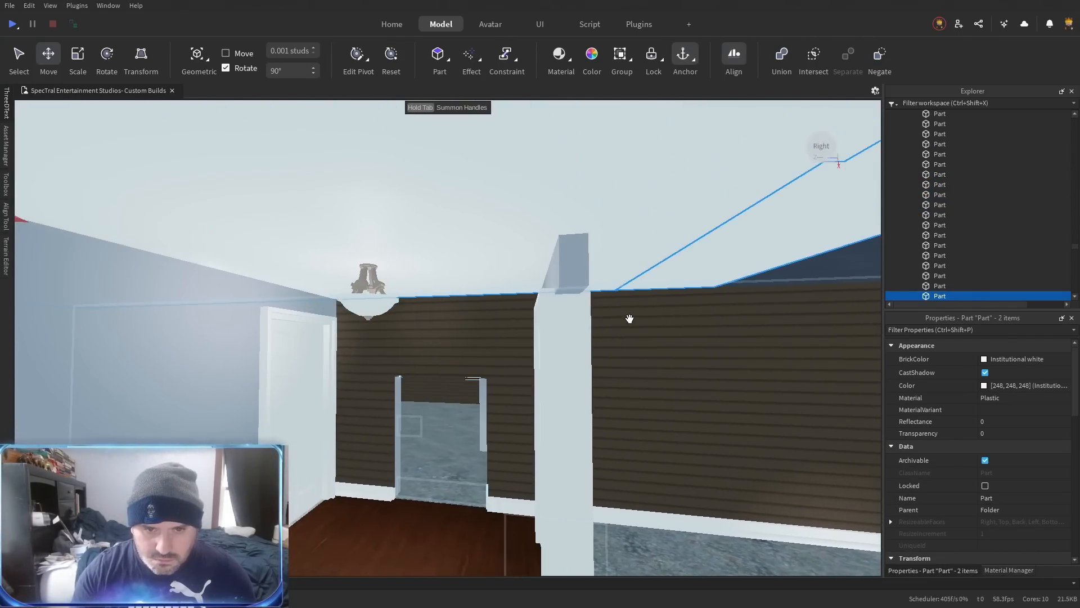
right_click(630, 319)
ctrl+click(731, 287)
scroll(950, 193, up, 4)
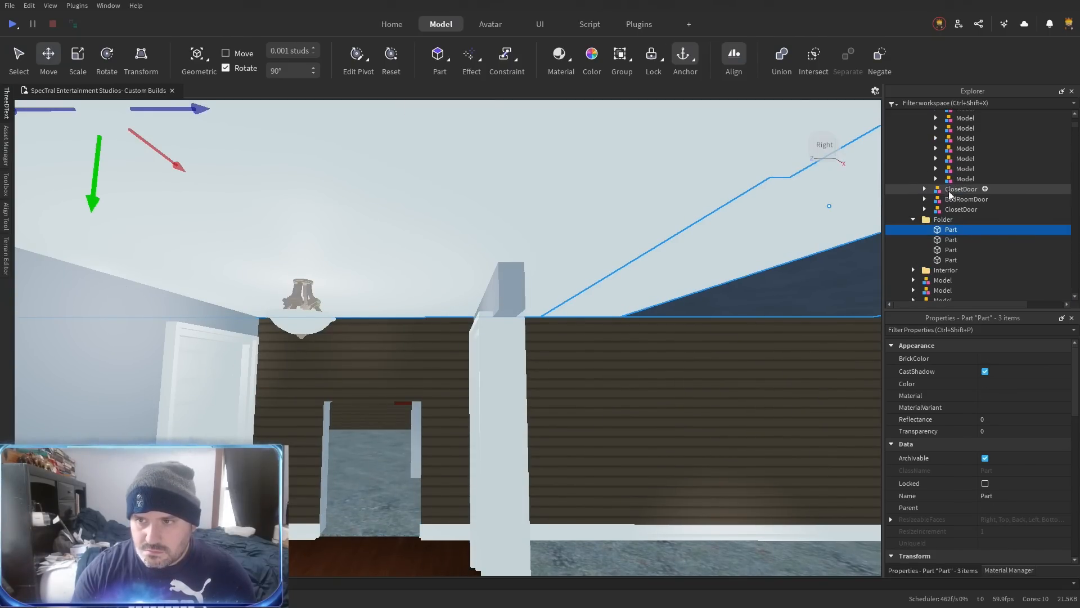
drag(947, 227, 946, 220)
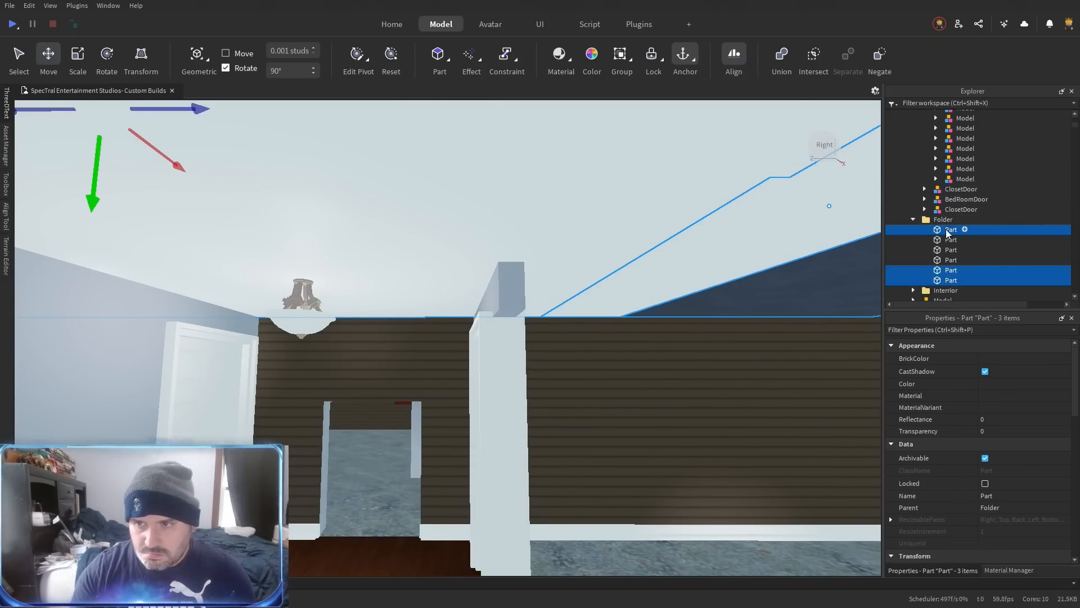
Select all six parts in the ceiling folder and set them to Concrete material and Smoky grey color.
click(948, 231)
shift+click(949, 280)
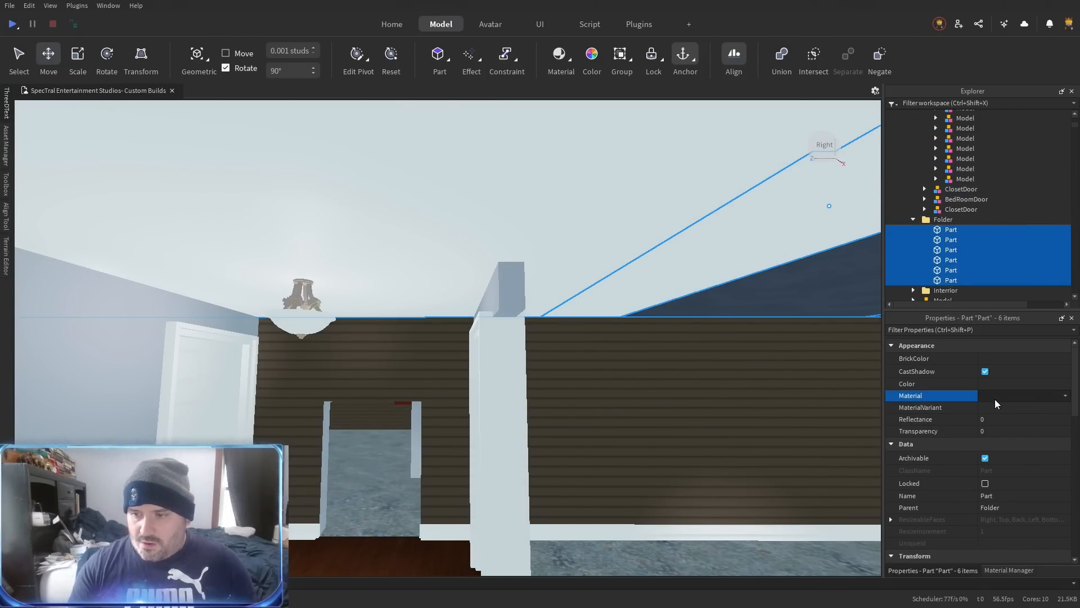
text(con)
key(Return)
click(999, 358)
click(989, 556)
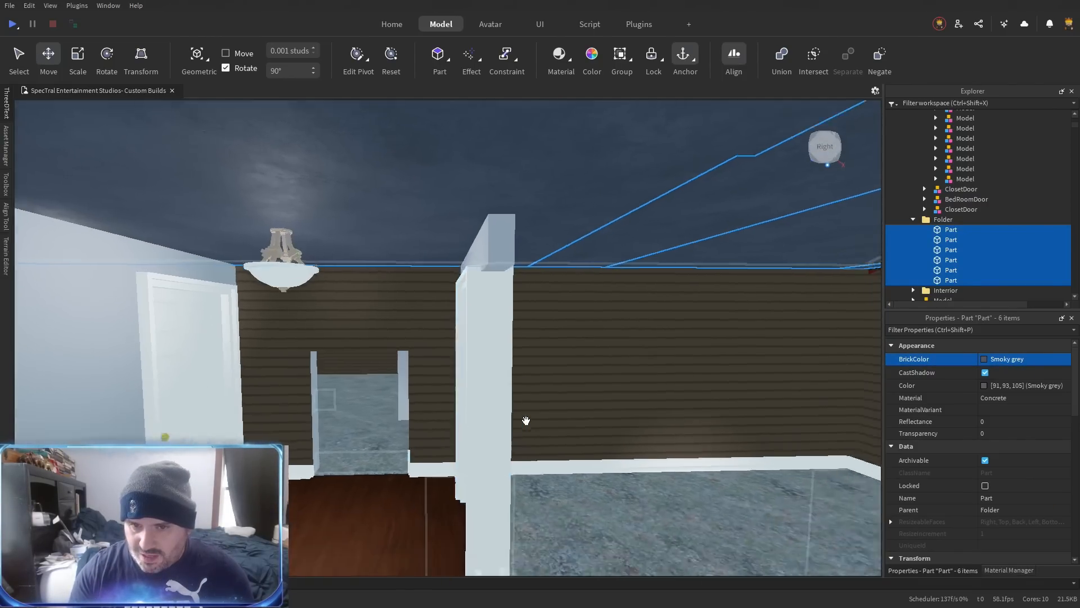
key(w)
click(513, 331)
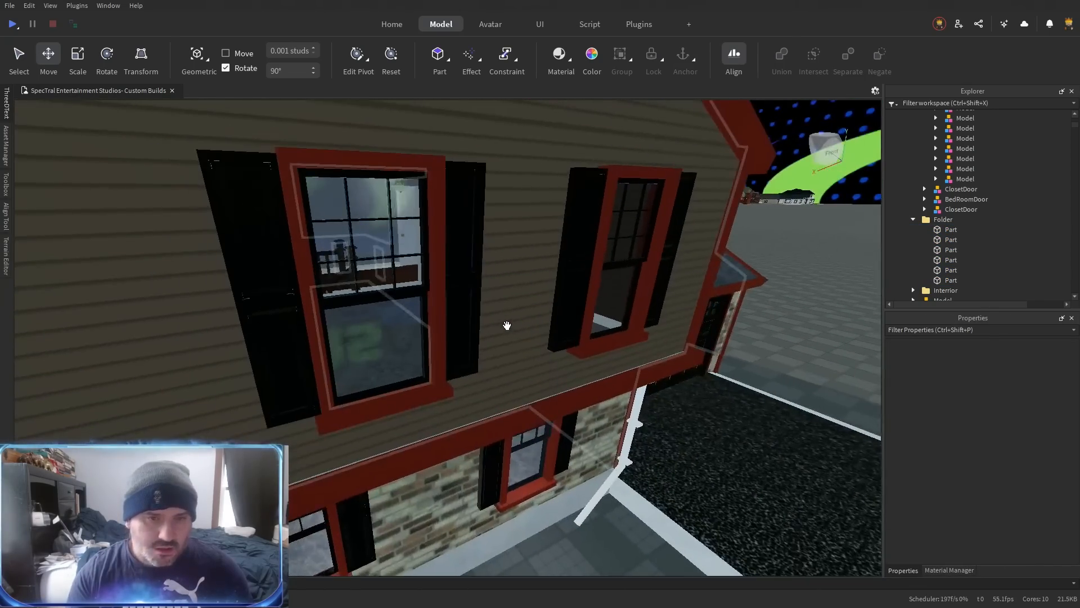
Delete the white baseboard pieces along the upstairs wall between the double closet door and the neighbouring white door.
key(w)
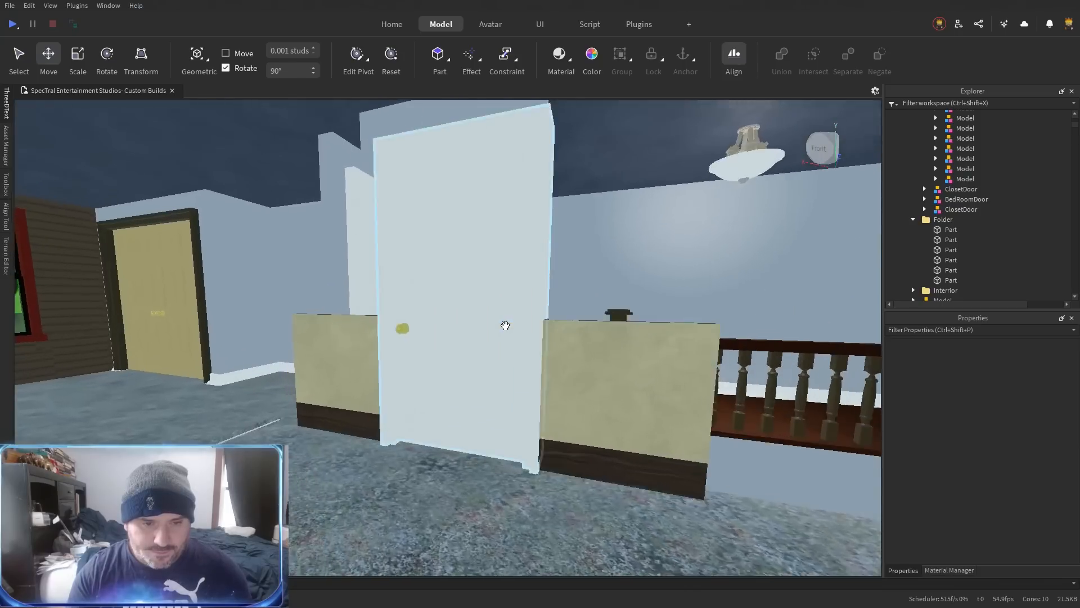
key(w)
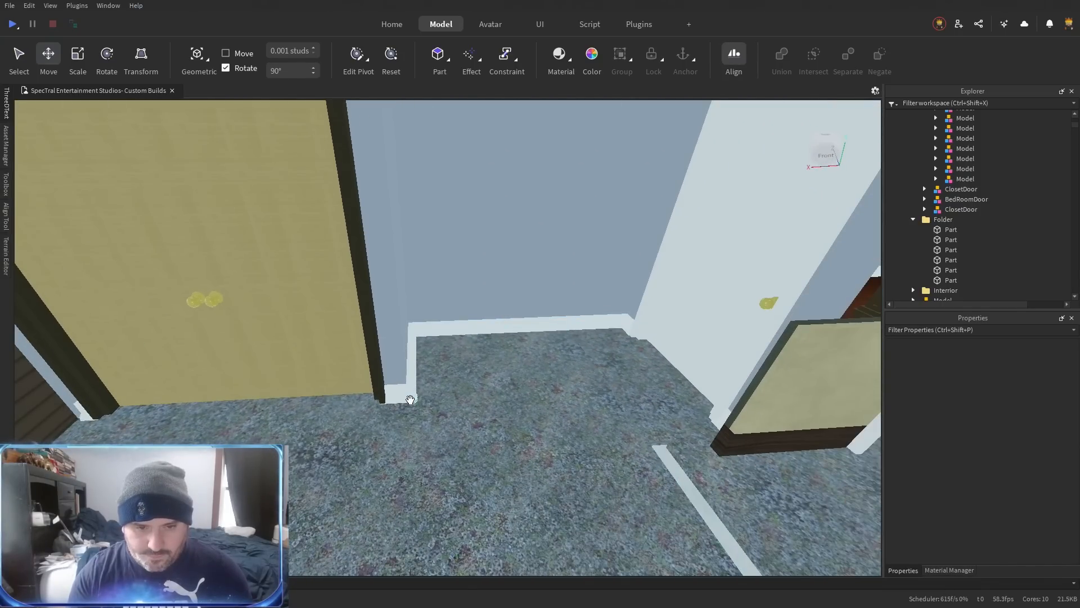
click(410, 399)
click(417, 399)
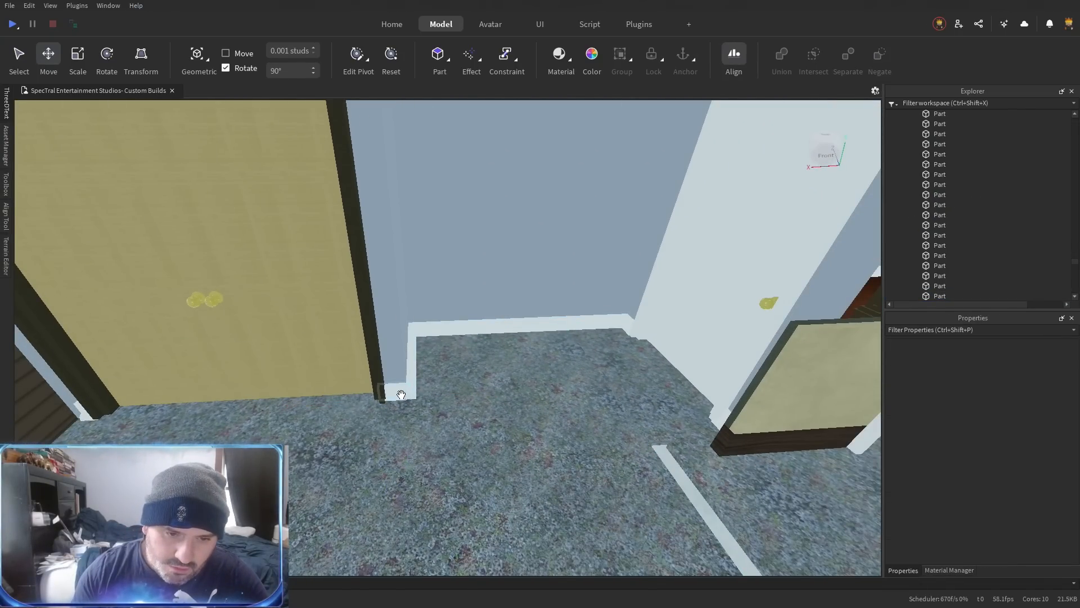
click(411, 393)
click(429, 329)
key(Delete)
click(627, 331)
key(Delete)
click(632, 332)
Set the orientation of the upstairs ClosetDoor model beside the ladder to 0, 90, 0.
drag(631, 332, 702, 345)
drag(625, 364, 622, 368)
key(s)
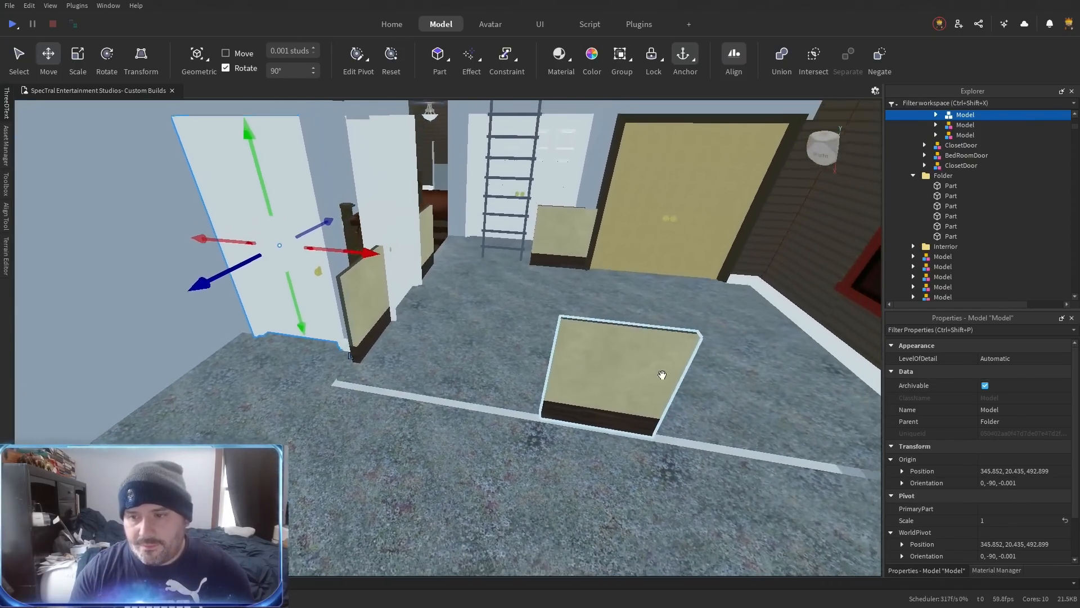
key(d)
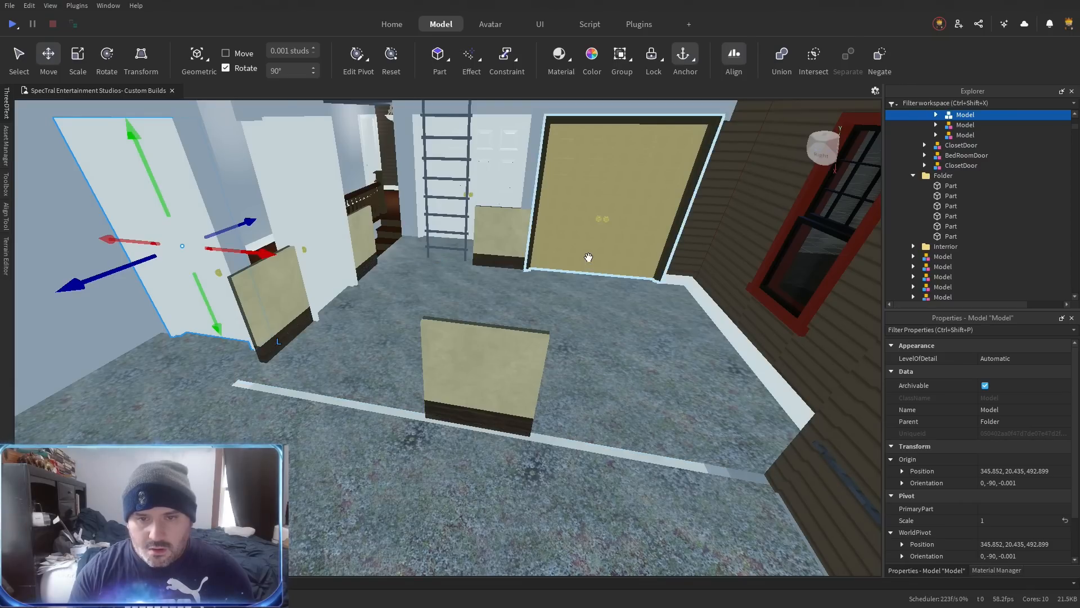
click(587, 257)
click(1010, 484)
key(BackSpace)
key(BackSpace)
key(BackSpace)
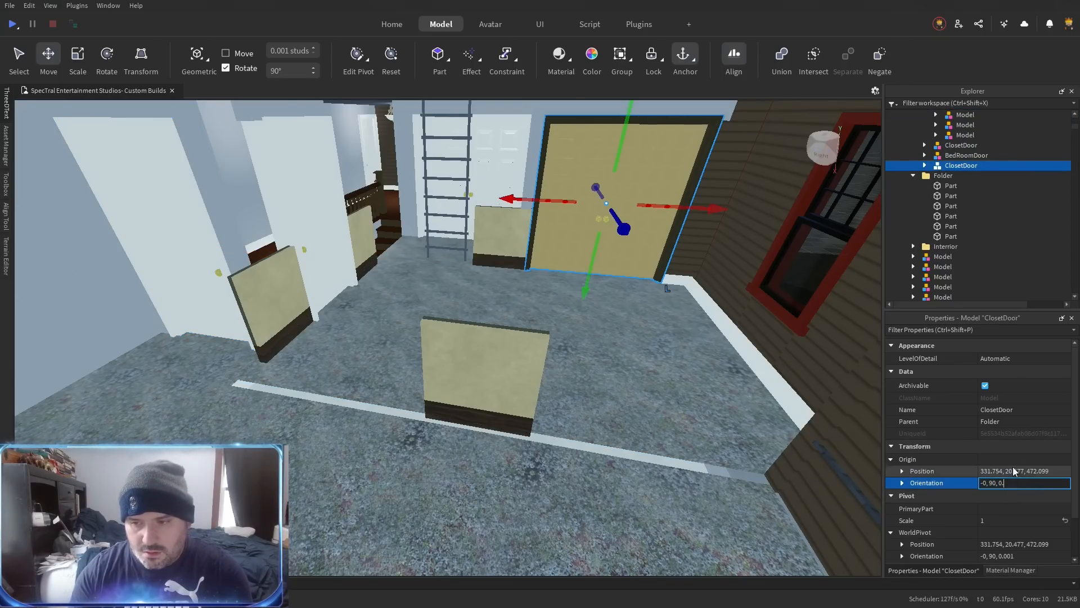
Clear the slight tilt from the Door part inside that ClosetDoor model and check the orientation of its Handle.
click(924, 165)
click(949, 176)
scroll(987, 462, down, 5)
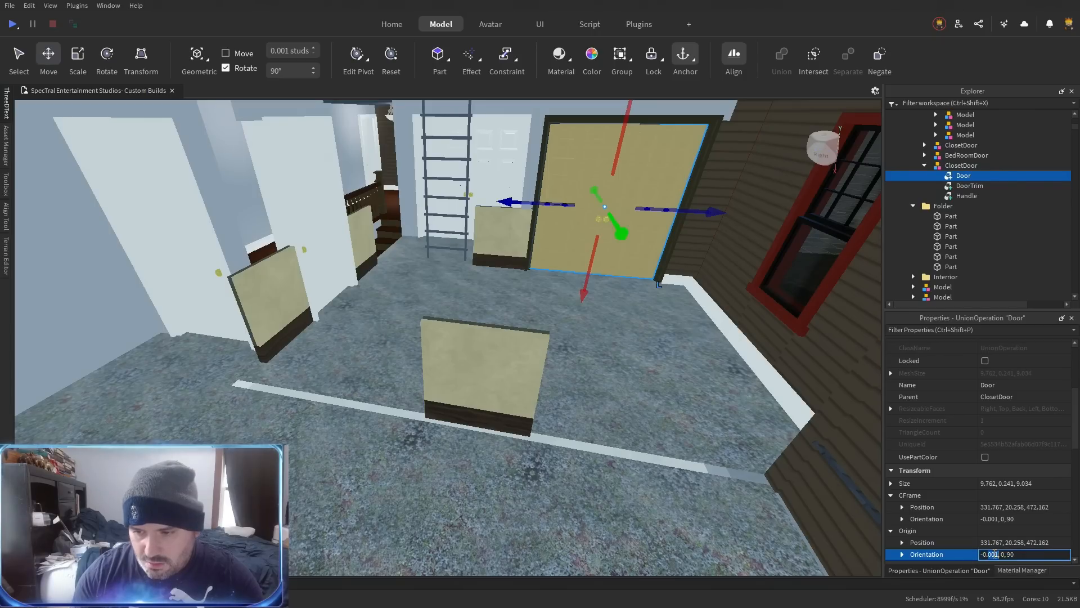
click(963, 196)
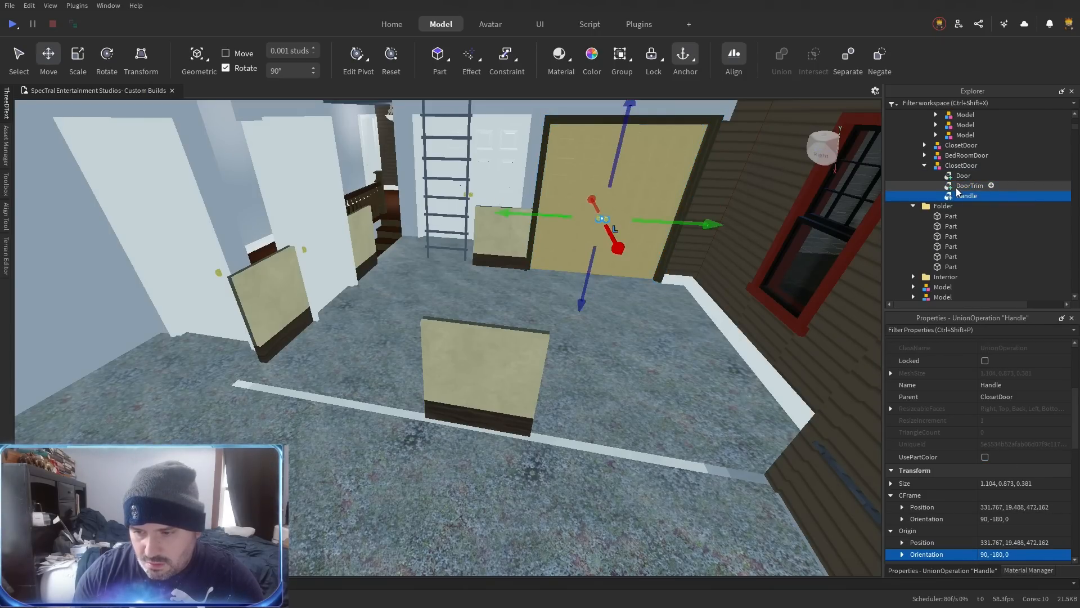
click(955, 165)
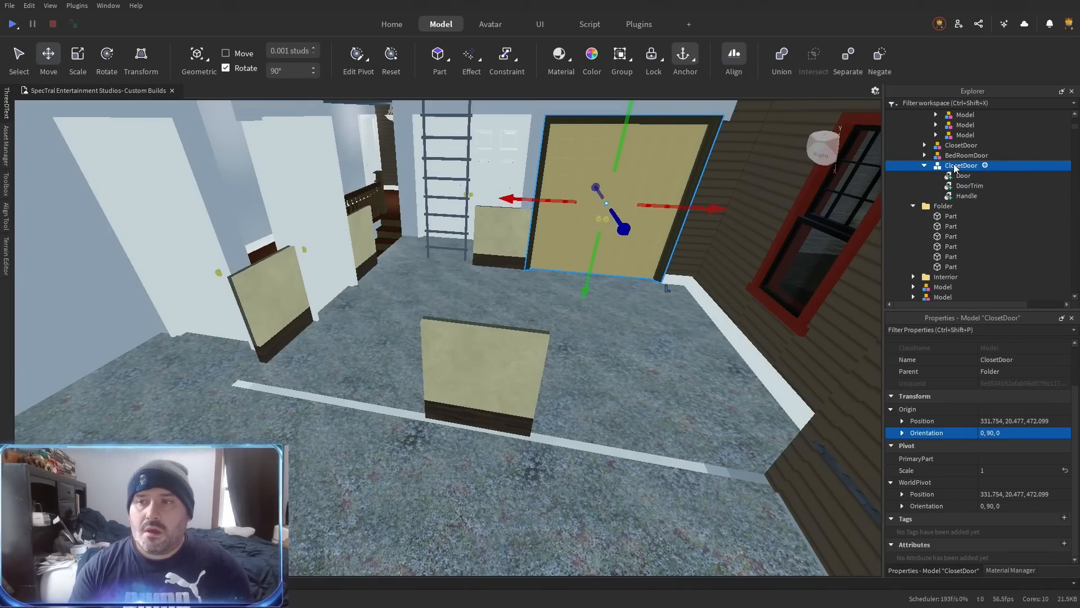
Check the Door and Handle orientations in the other ClosetDoor model, and set its DoorTrim orientation to 0, 0, 0.
click(925, 145)
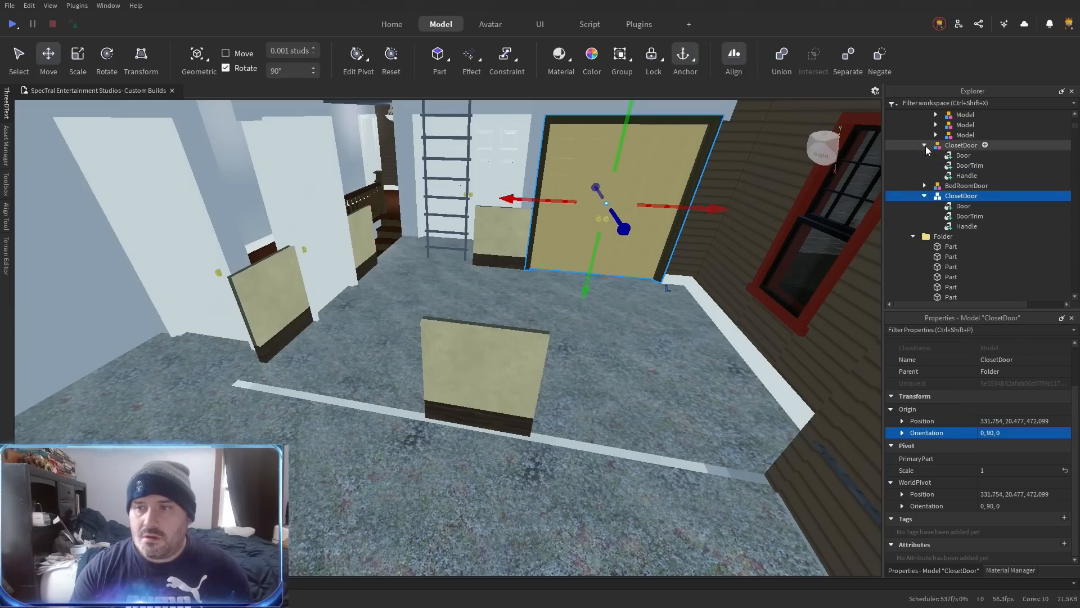
click(962, 156)
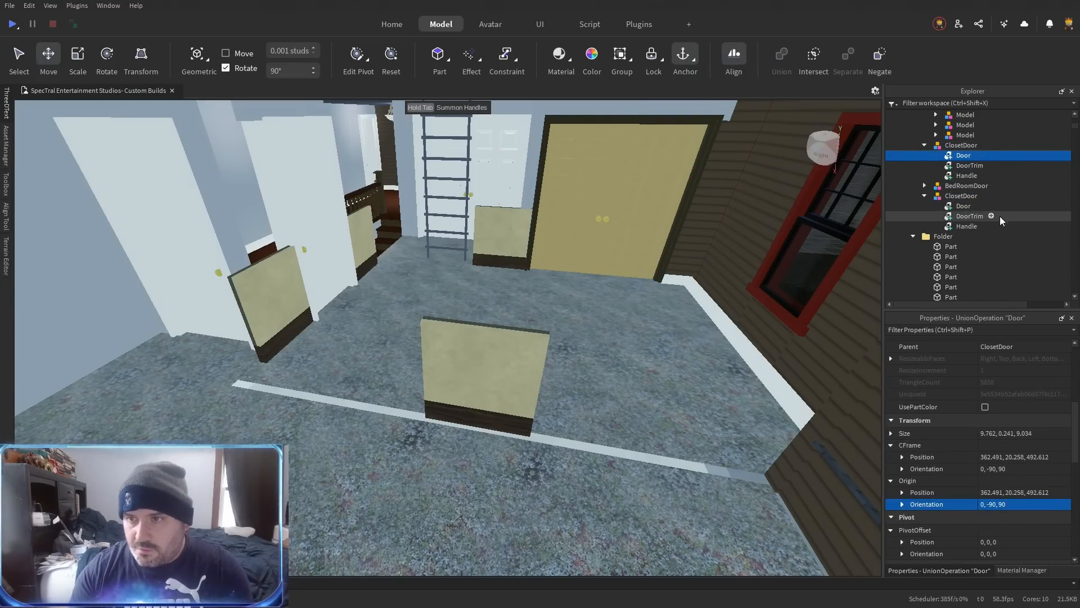
click(970, 166)
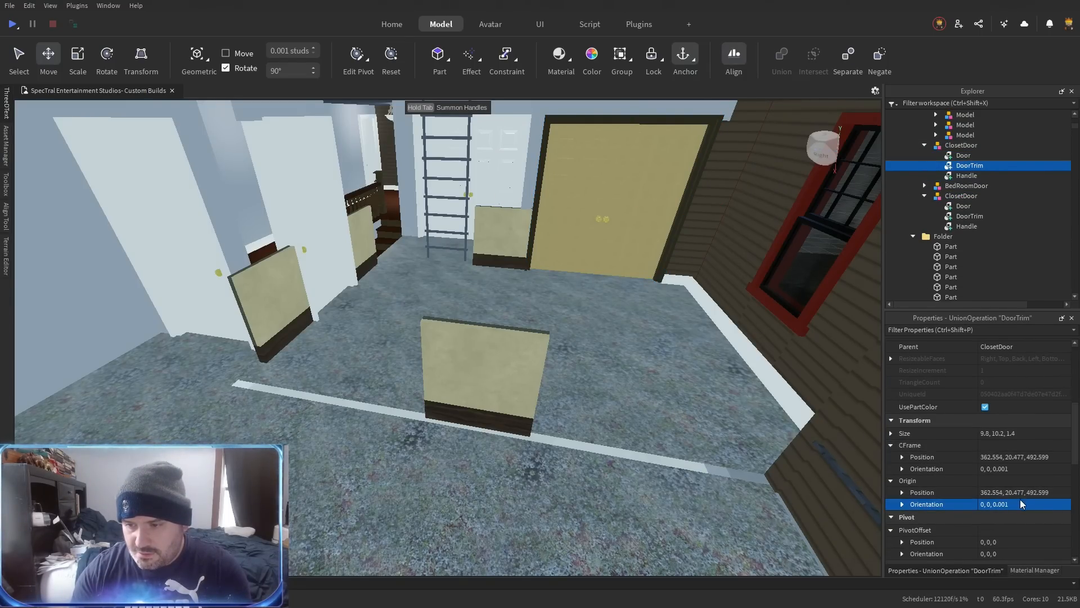
double_click(1004, 505)
text(0)
key(Return)
right_click(709, 451)
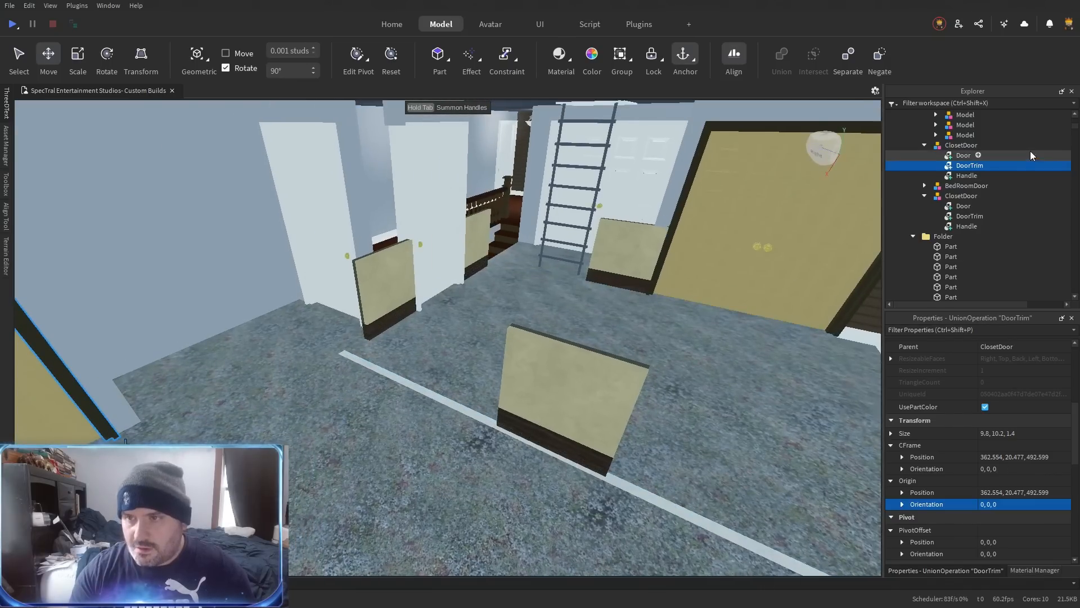
click(967, 176)
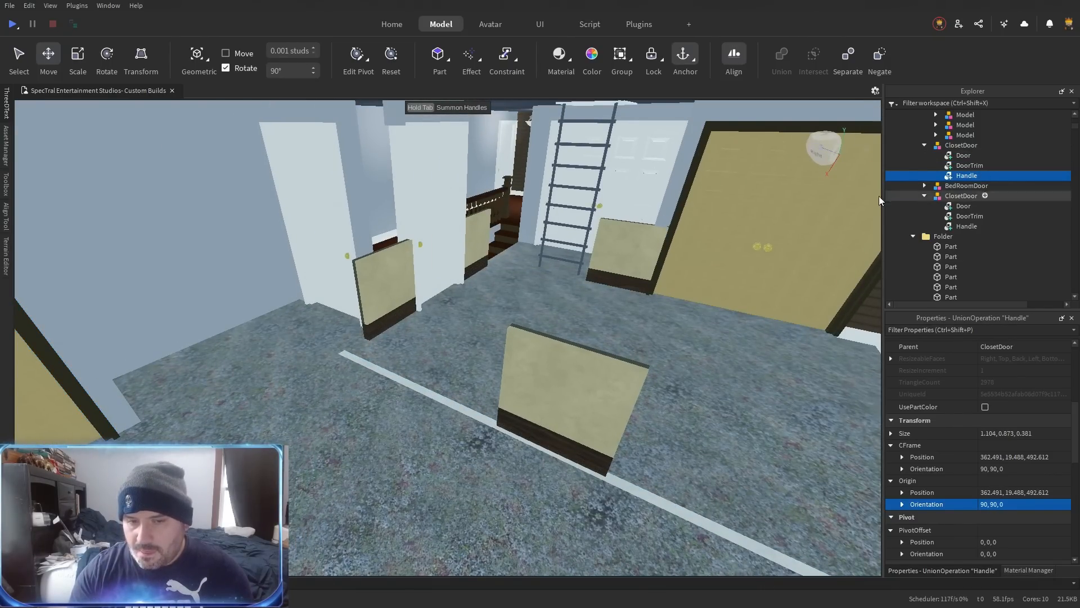
Duplicate the BedRoomDoor model and move the copy into the open upstairs room near the ladder.
right_click(656, 241)
right_click(538, 282)
key(w)
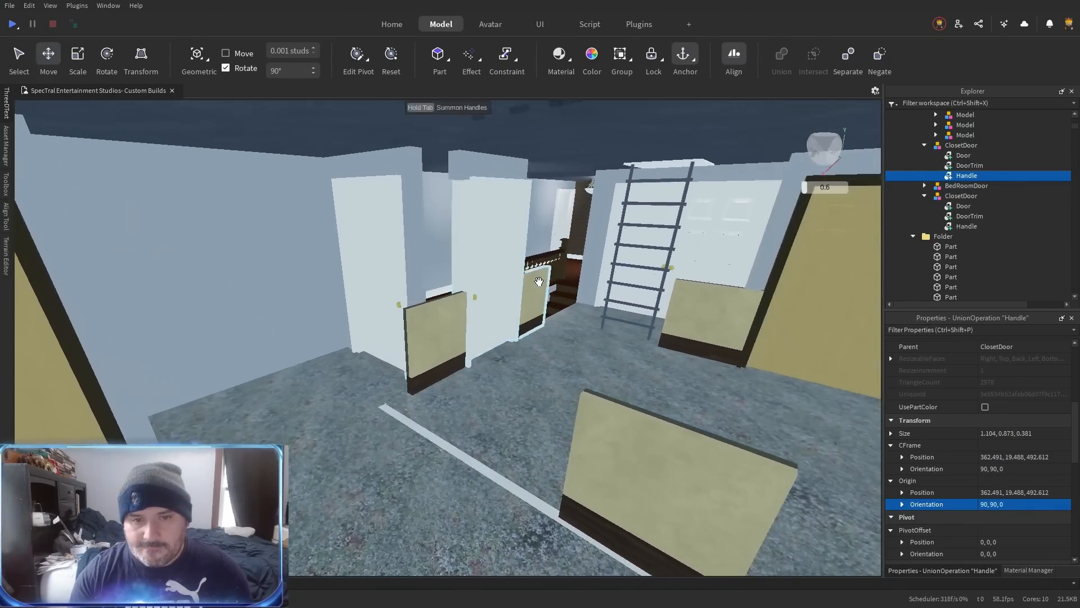
right_click(532, 285)
key(w)
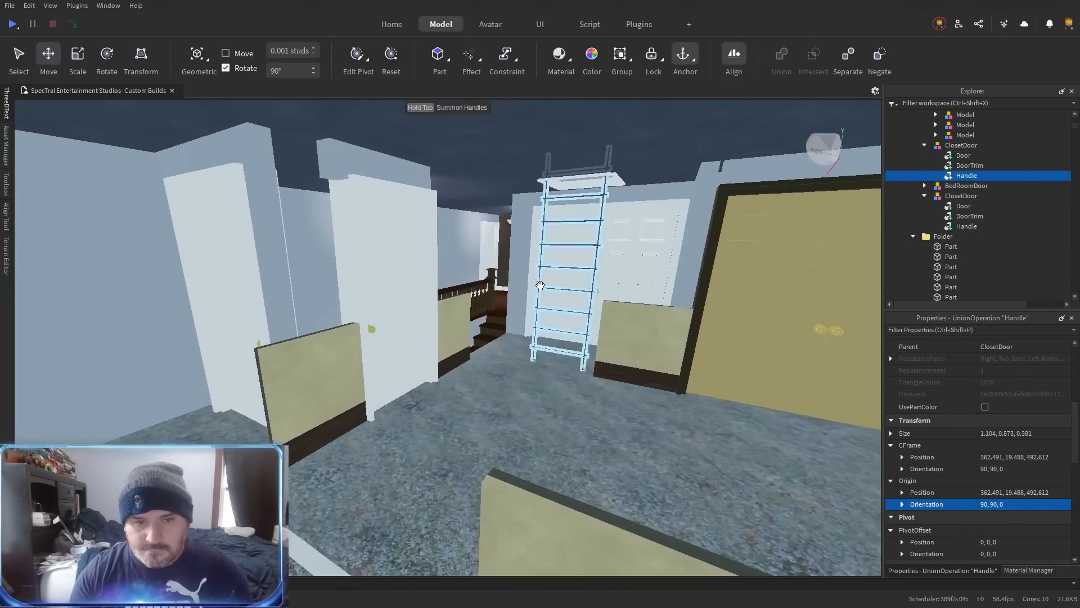
click(924, 196)
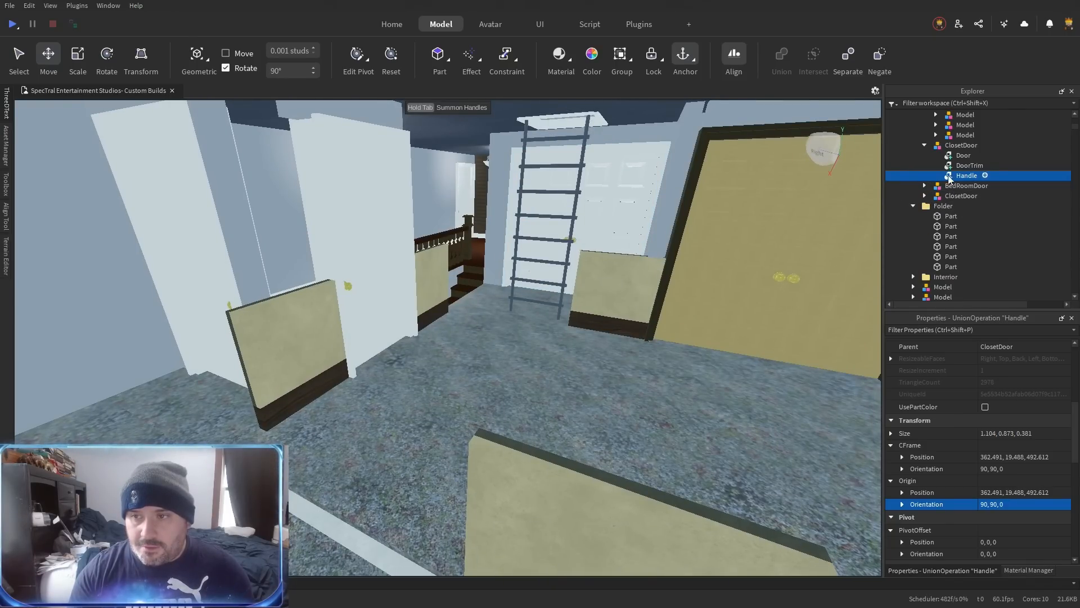
click(924, 145)
click(948, 156)
key(ctrl+d)
drag(569, 391, 528, 432)
drag(530, 356, 529, 399)
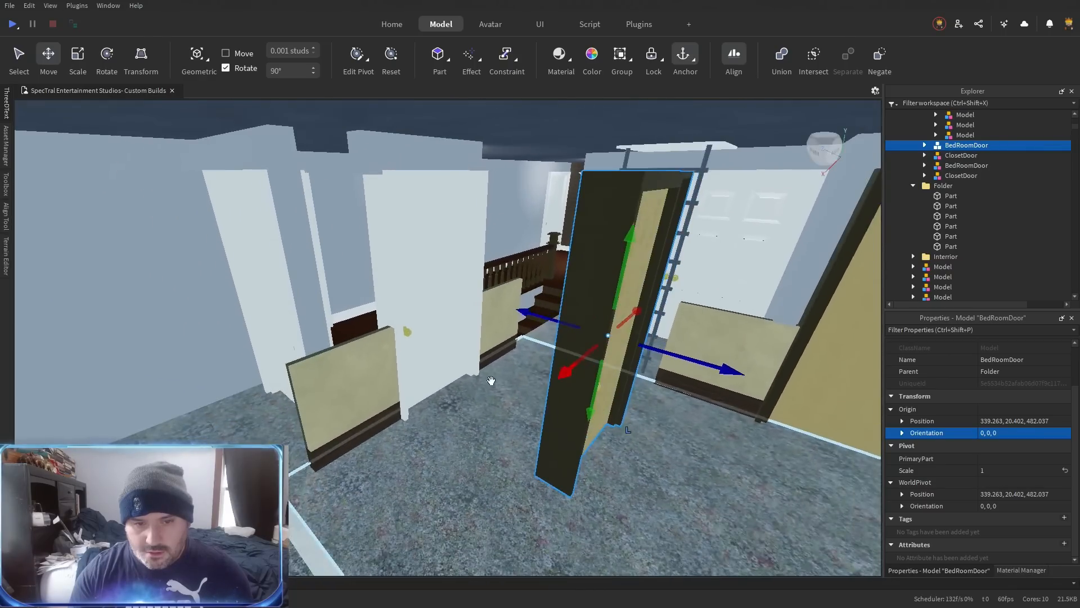
Set the BedRoomDoor copy's position to 340.455, 20.435, 489.299, copied from the old white door beside the stair railing.
click(441, 362)
click(992, 420)
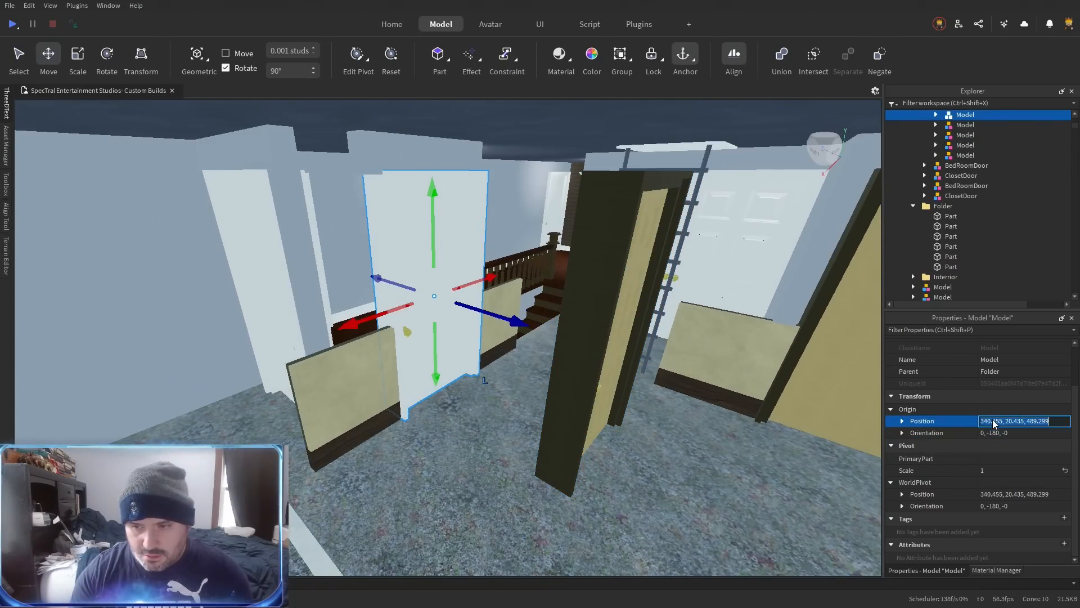
click(618, 383)
click(1045, 432)
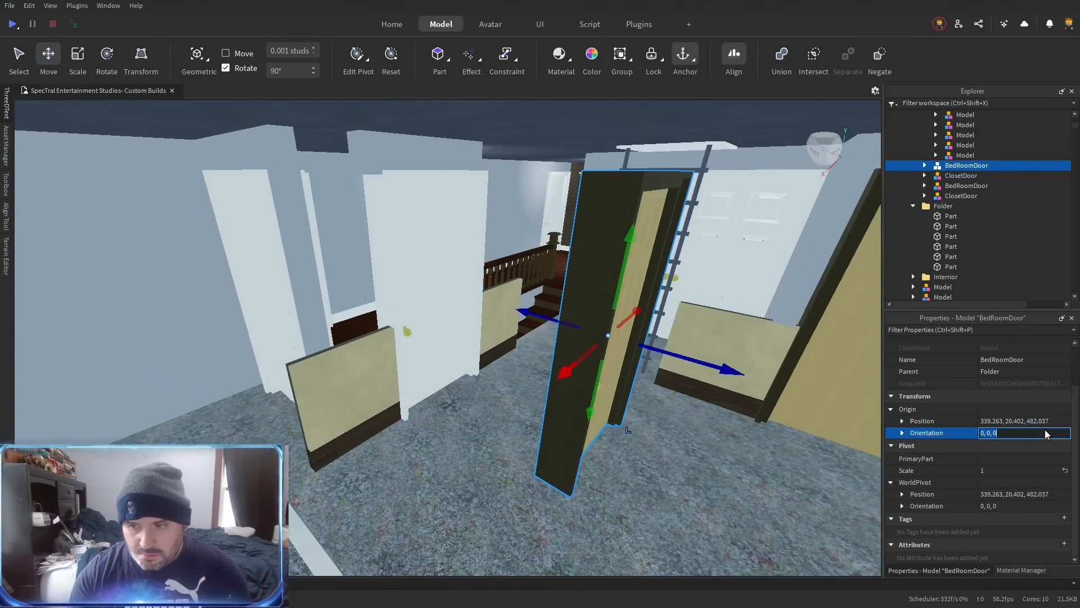
click(1038, 422)
key(Return)
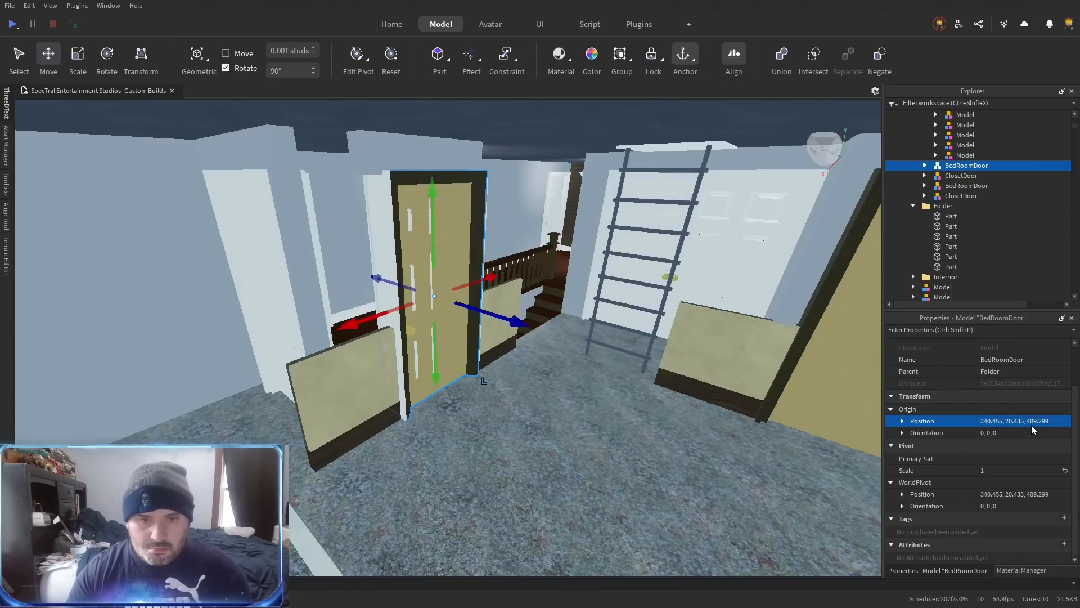
Delete the old white door overlapping the new bedroom door and show the parts and instances statistics.
click(970, 156)
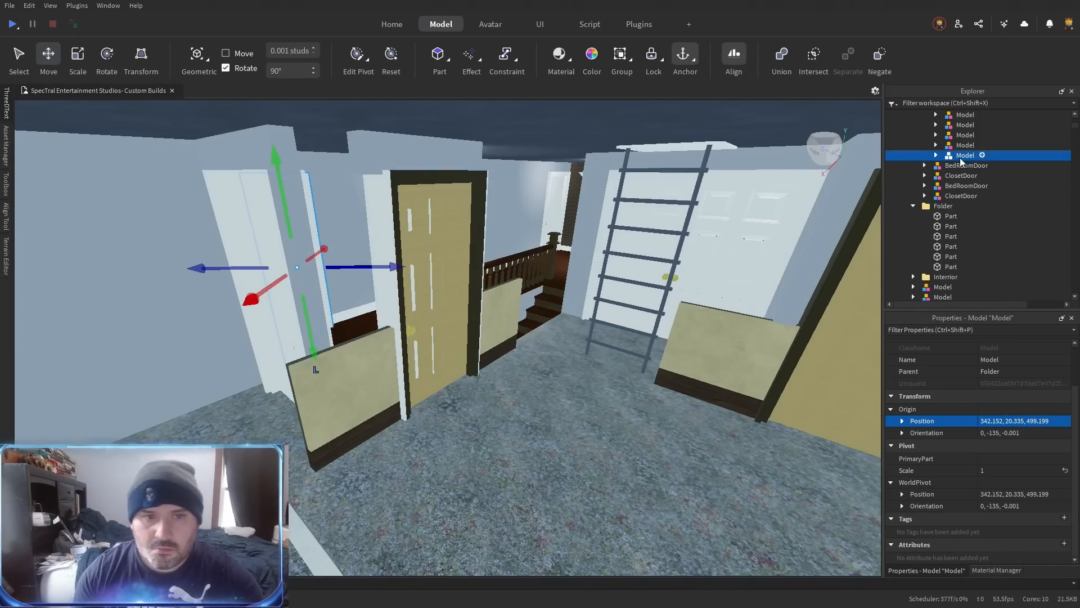
key(Up)
key(Up)
key(Up)
key(Up)
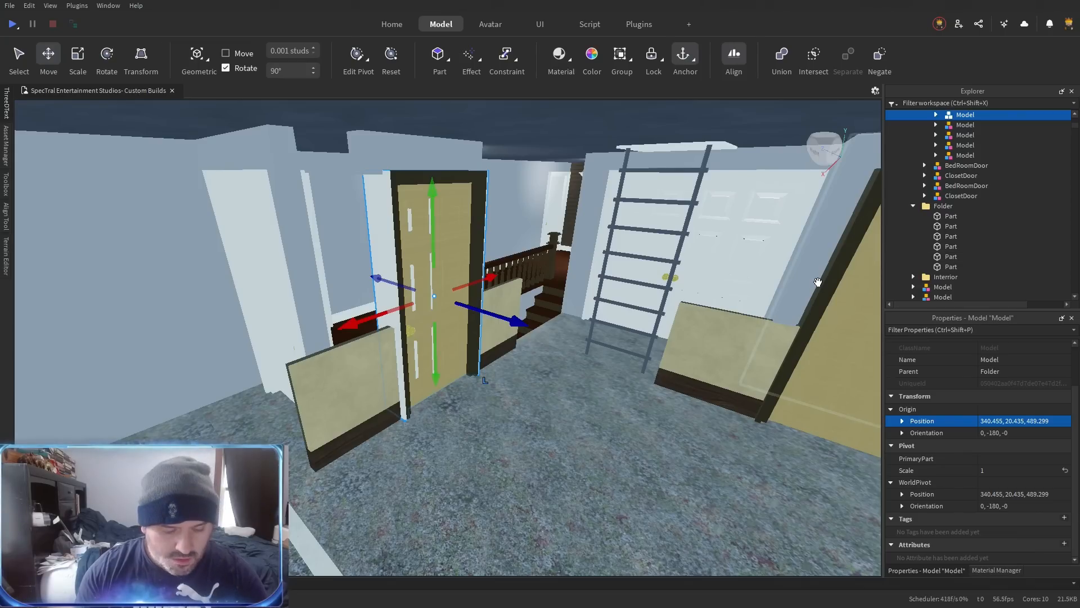
key(shift+F1)
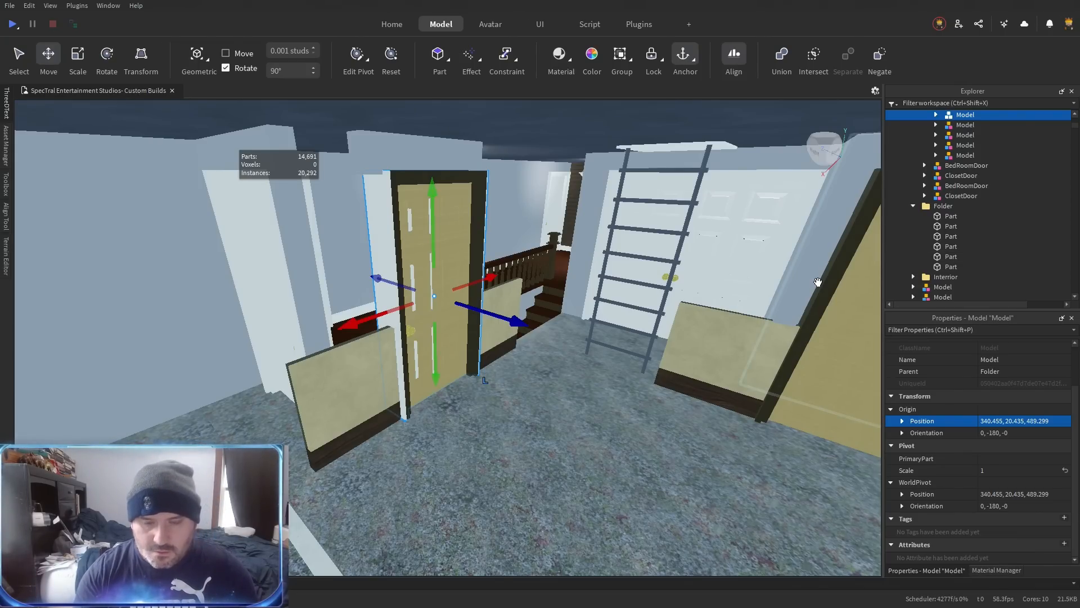
click(818, 282)
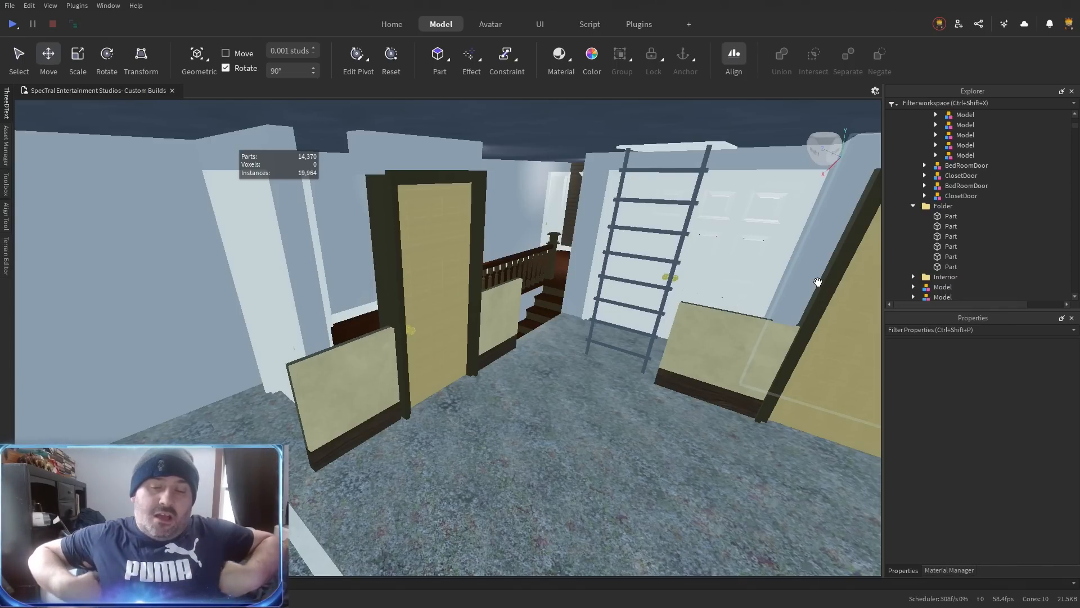
Switch to Discord to watch Syndex Corporation's screen stream in the Hot Mic VC channel, and return to Roblox Studio.
key(super)
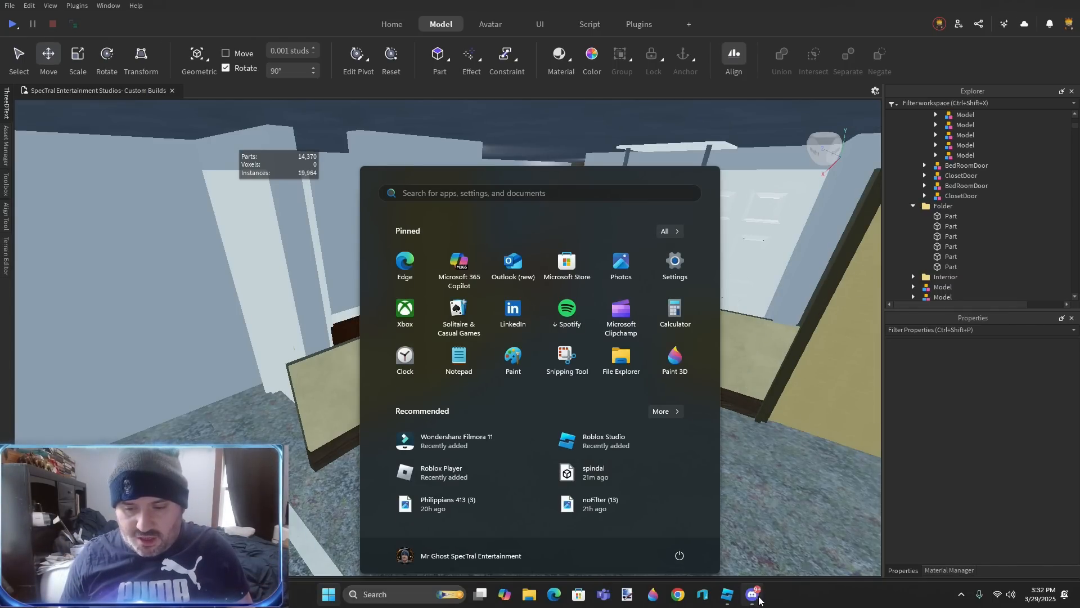
click(754, 599)
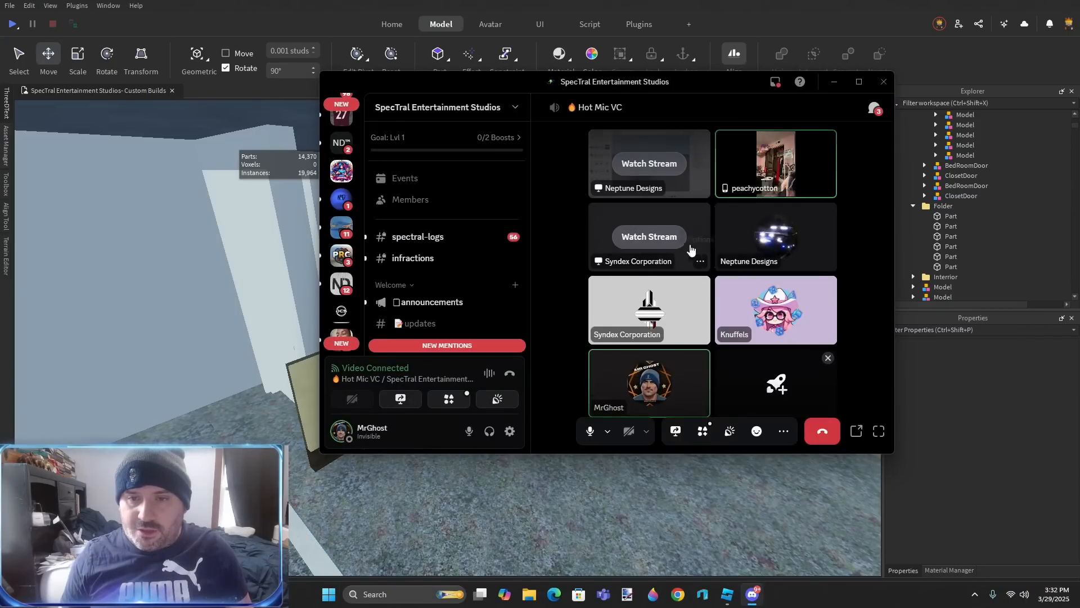
click(652, 236)
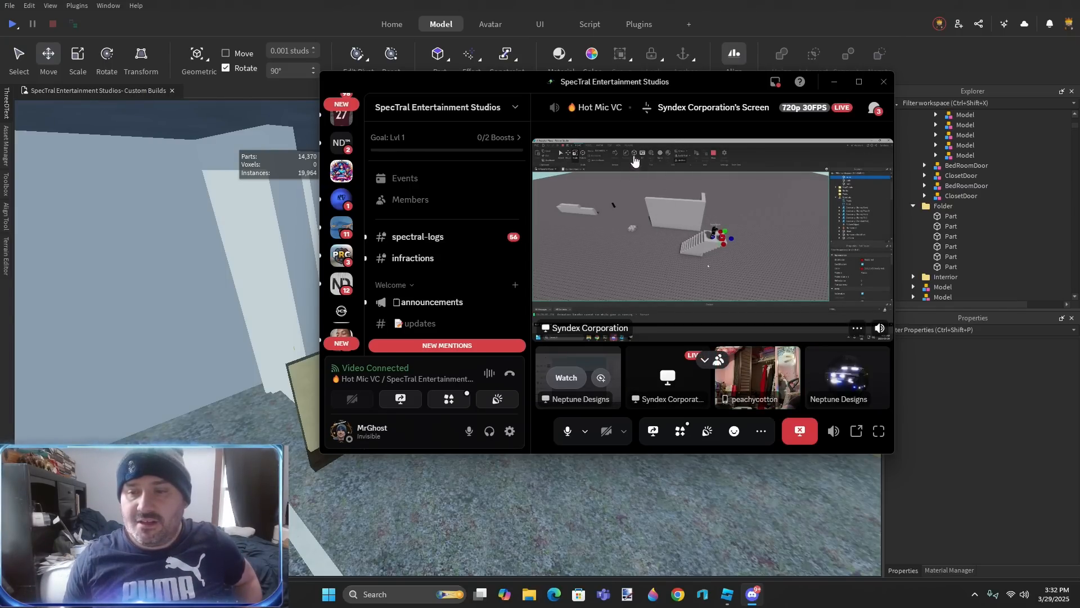
key(alt+Tab)
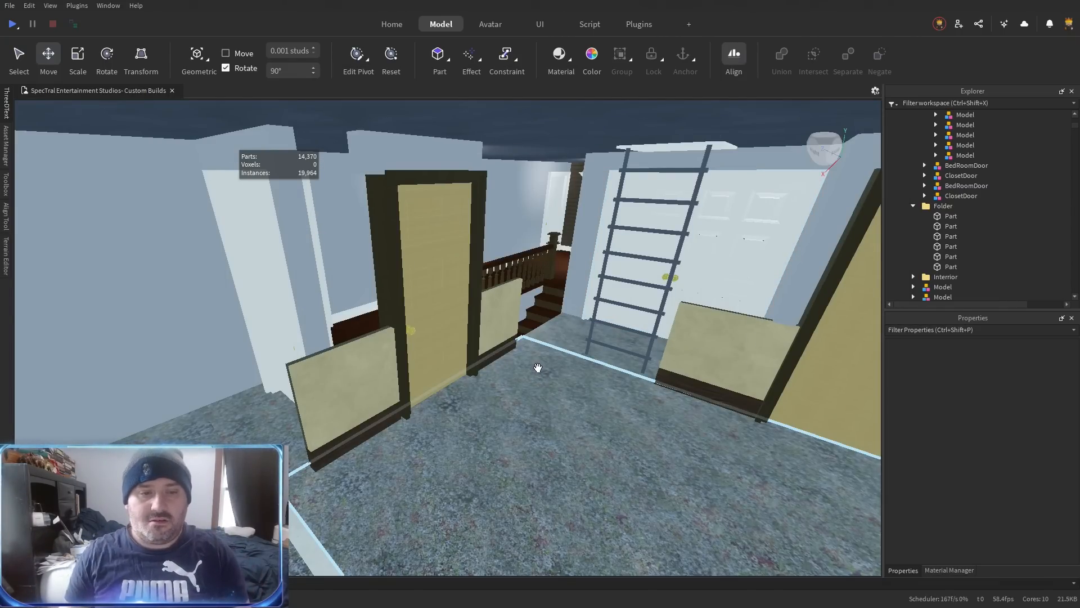
Duplicate BedRoomDoor, place the copy at the corner white door's position 345.852, 20.435, 492.899, and rotate it by 90°.
key(a)
click(394, 382)
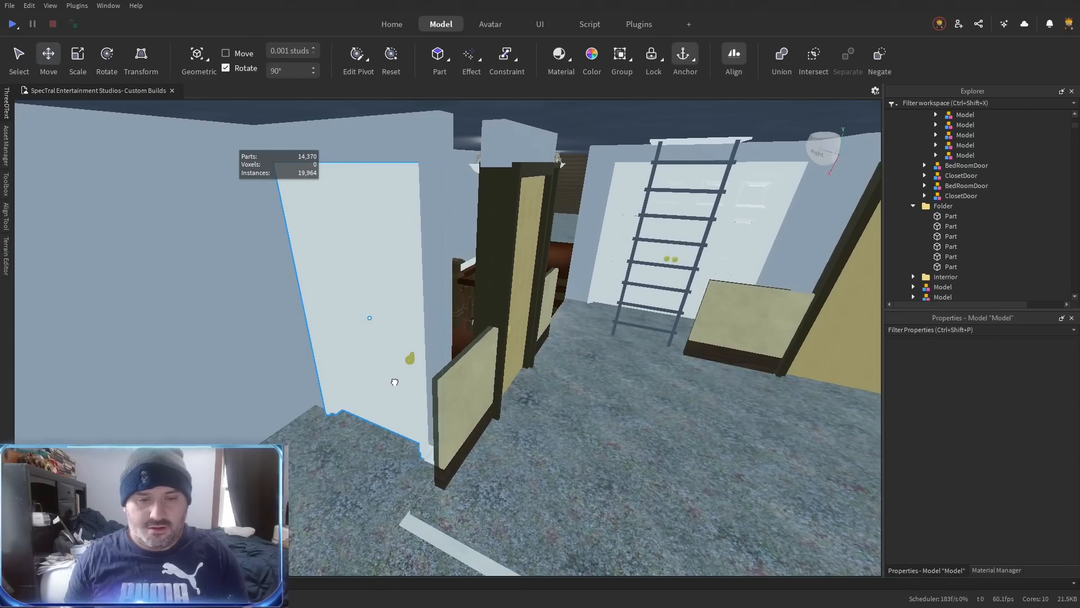
click(1011, 474)
key(ctrl+c)
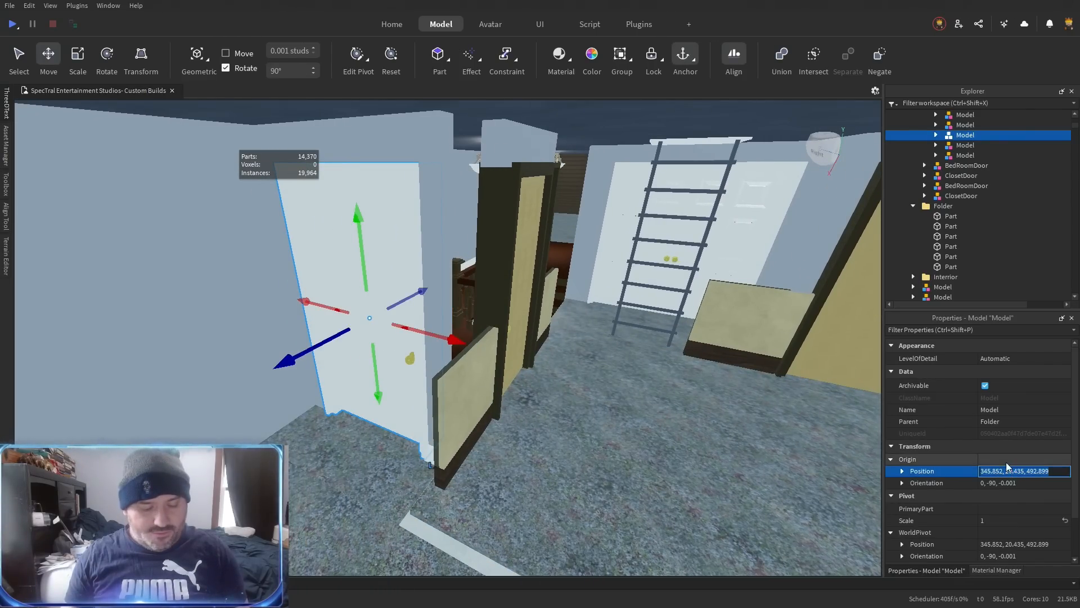
click(965, 186)
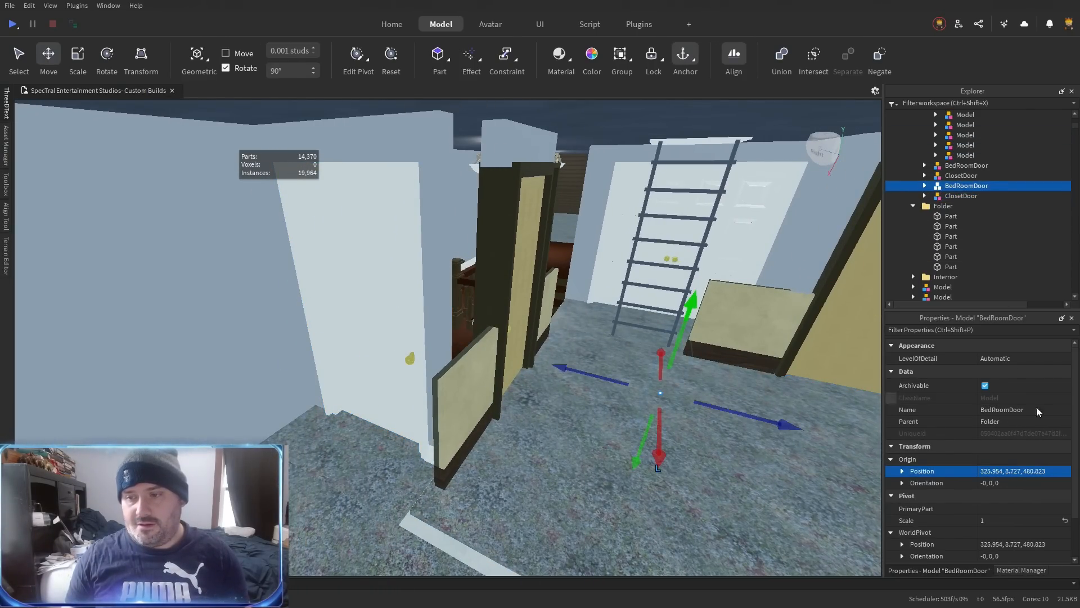
key(ctrl+d)
key(ctrl+v)
key(Return)
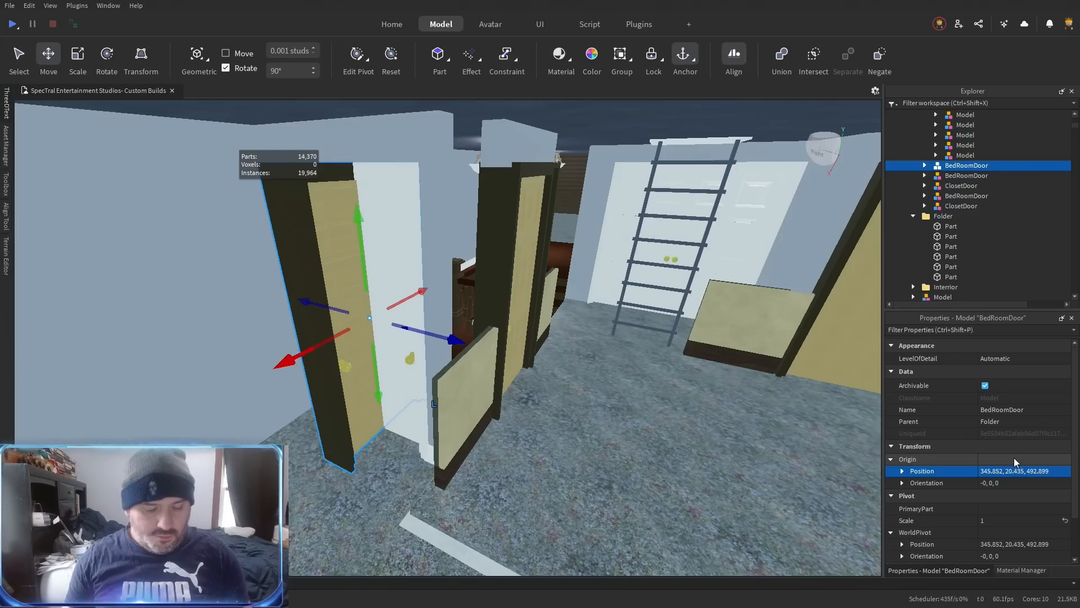
key(ctrl+r)
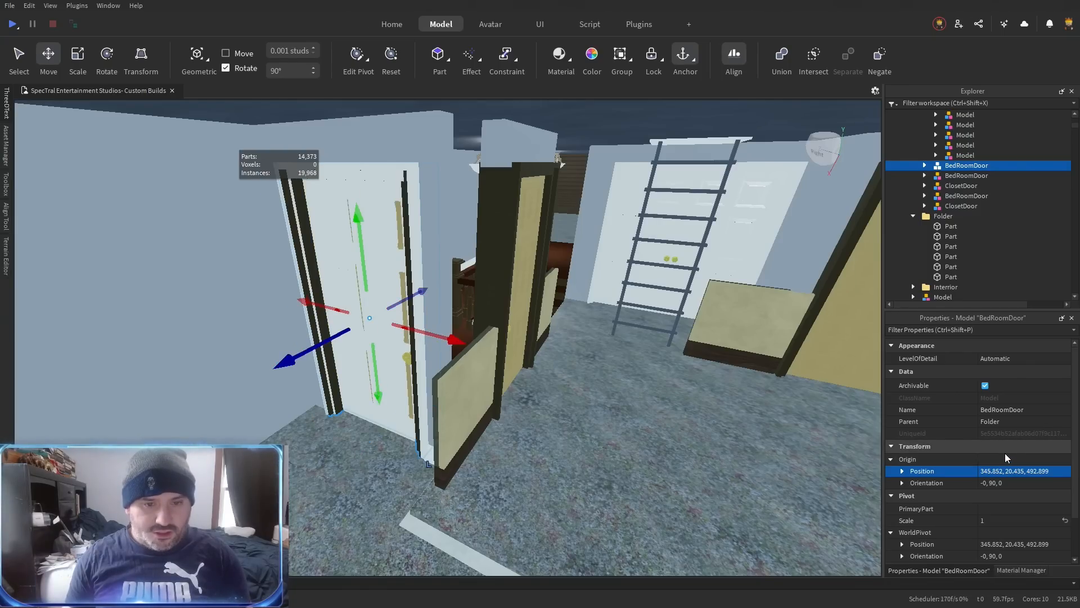
Delete the last old Model that precedes the new BedRoomDoor in the door folder.
click(964, 155)
key(Up)
key(Down)
key(Delete)
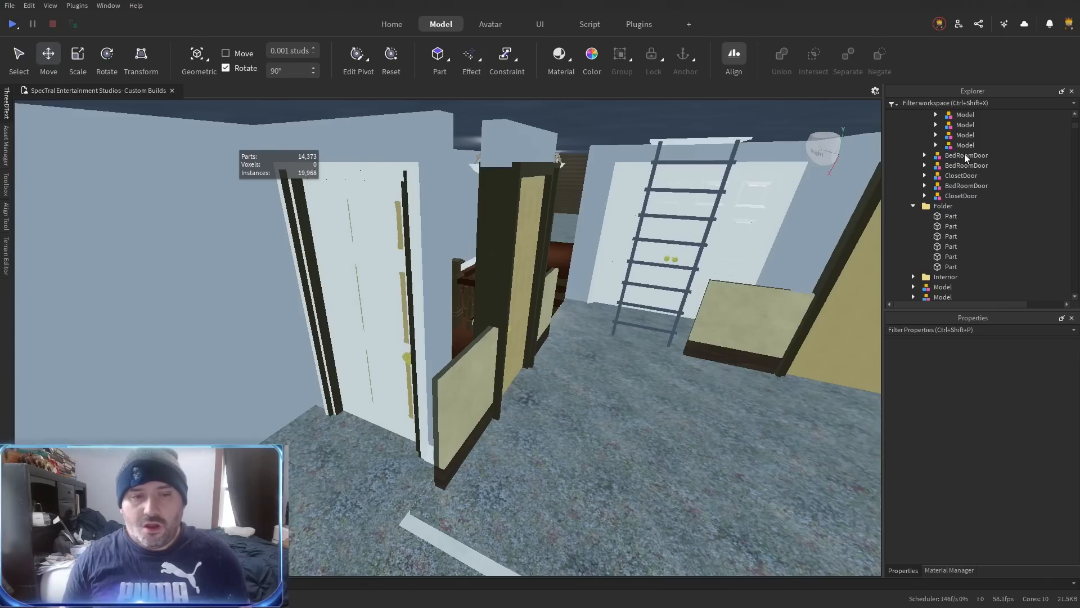
Undo the last model deletion and delete the old white door overlapping the new corner bedroom door.
key(ctrl+z)
key(Up)
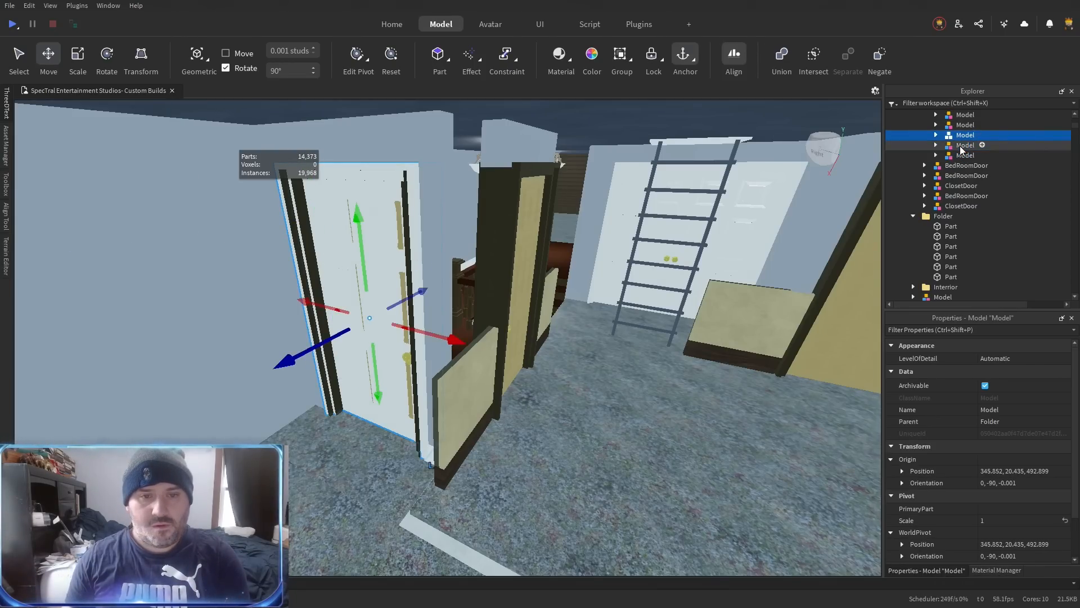
key(Delete)
scroll(486, 462, up, 5)
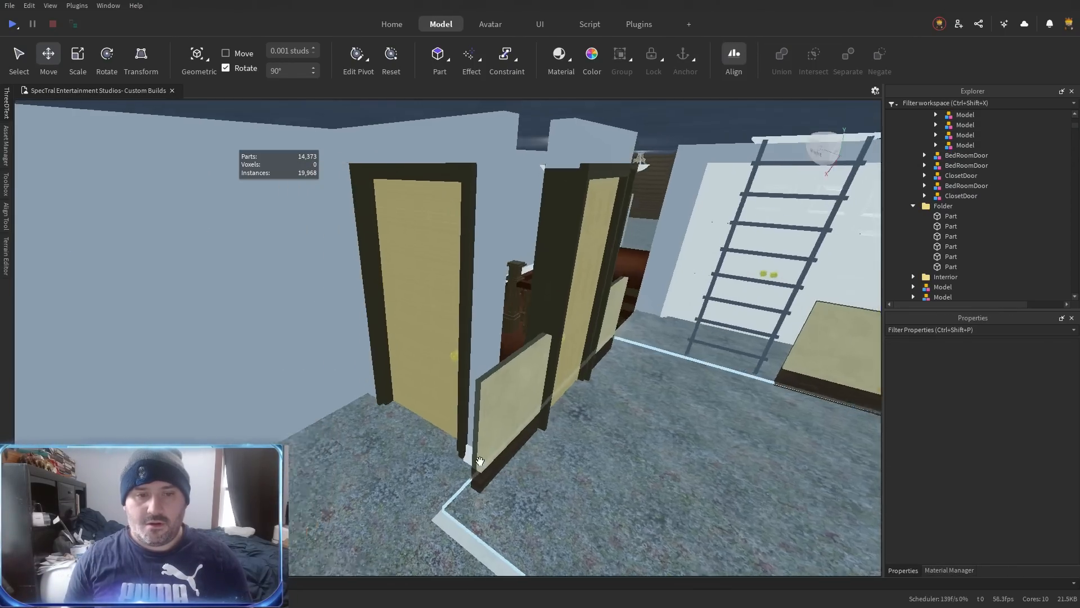
scroll(486, 463, up, 3)
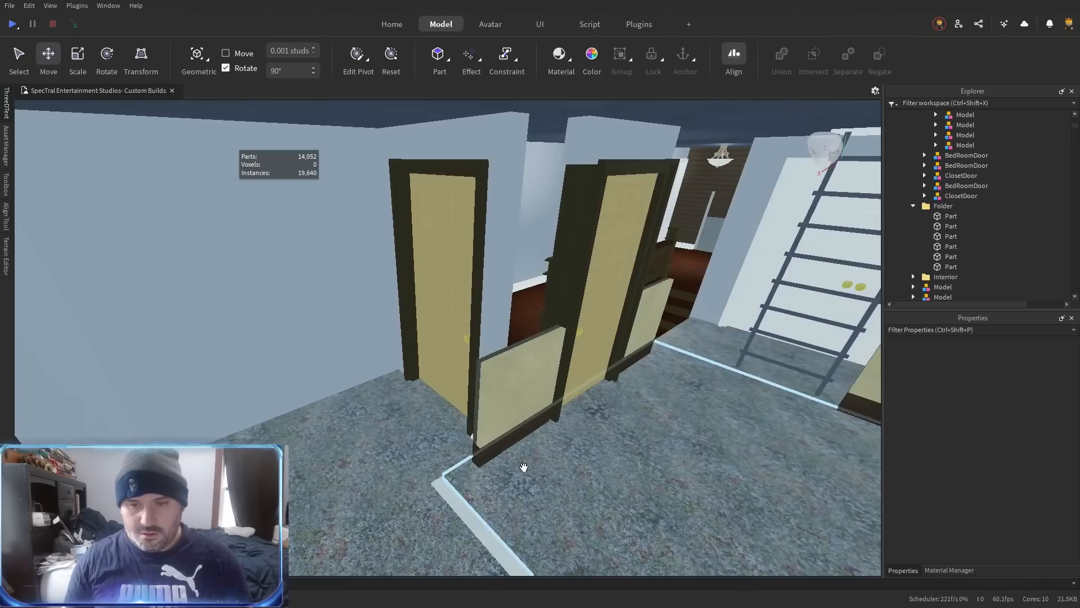
Move the half-height wall panel beside the closet door at 357.283, 17.584, 493.663 and rotate it 180°.
click(698, 329)
click(500, 347)
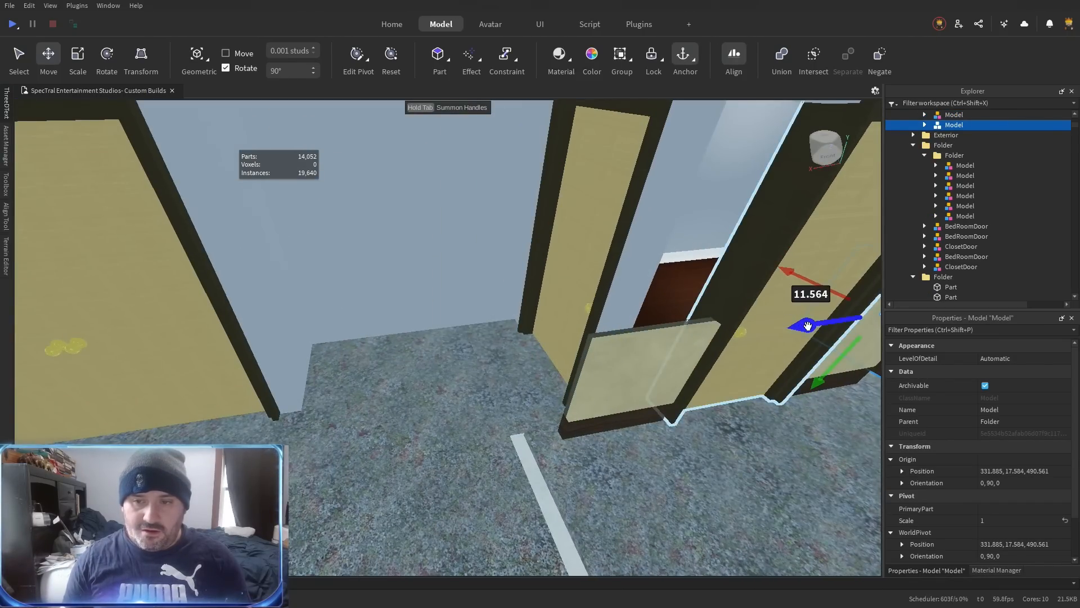
drag(808, 323, 142, 456)
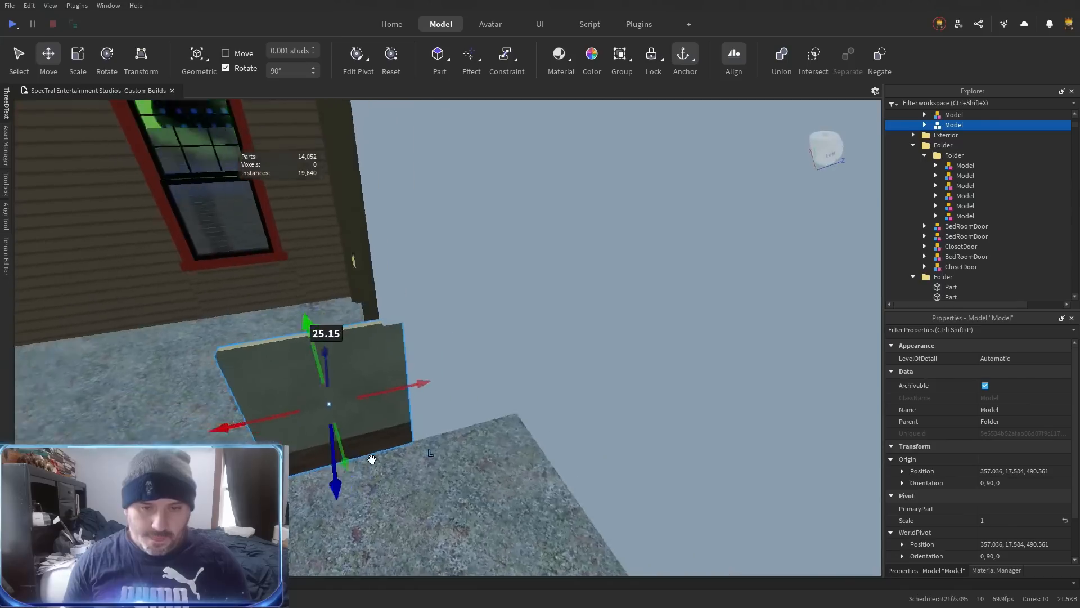
scroll(371, 458, down, 5)
drag(415, 429, 569, 417)
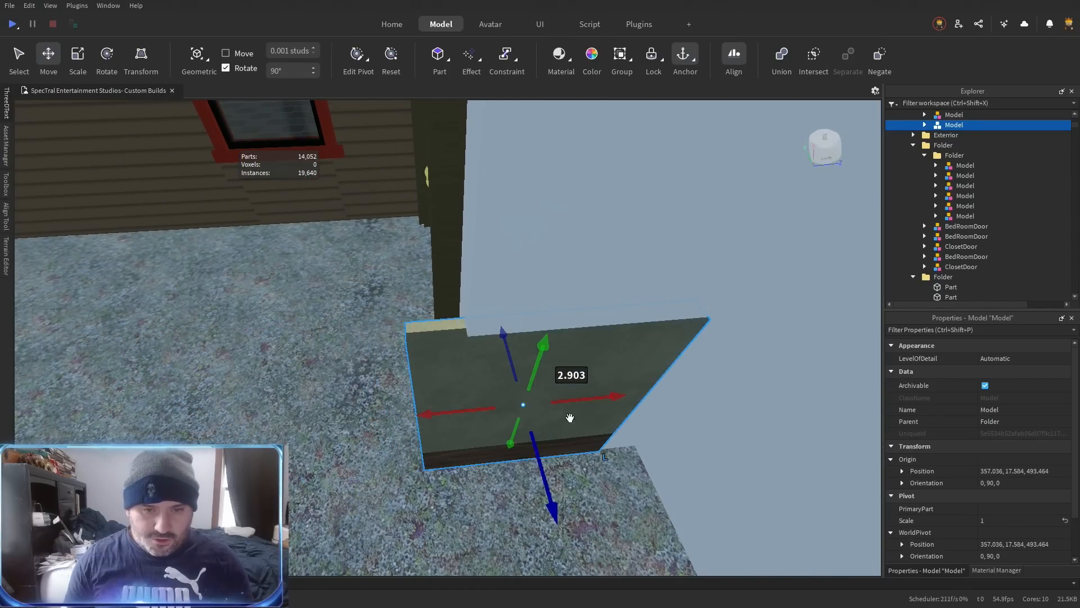
mouse_move(533, 376)
mouse_down()
mouse_move(521, 374)
mouse_move(551, 380)
mouse_up()
key(ctrl+r)
key(ctrl+r)
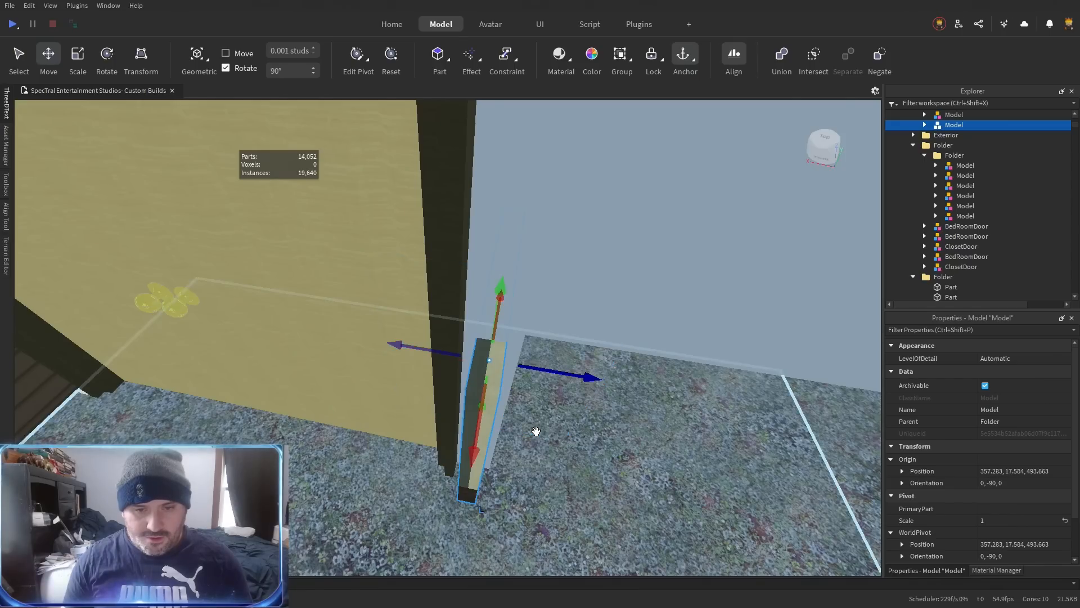
Duplicate the panel, place the copy turned 90° at 357.382, 17.584, 492.479, and put another copy at the closet door's far side.
key(ctrl+d)
key(ctrl+r)
drag(465, 445, 494, 497)
right_click(495, 497)
key(s)
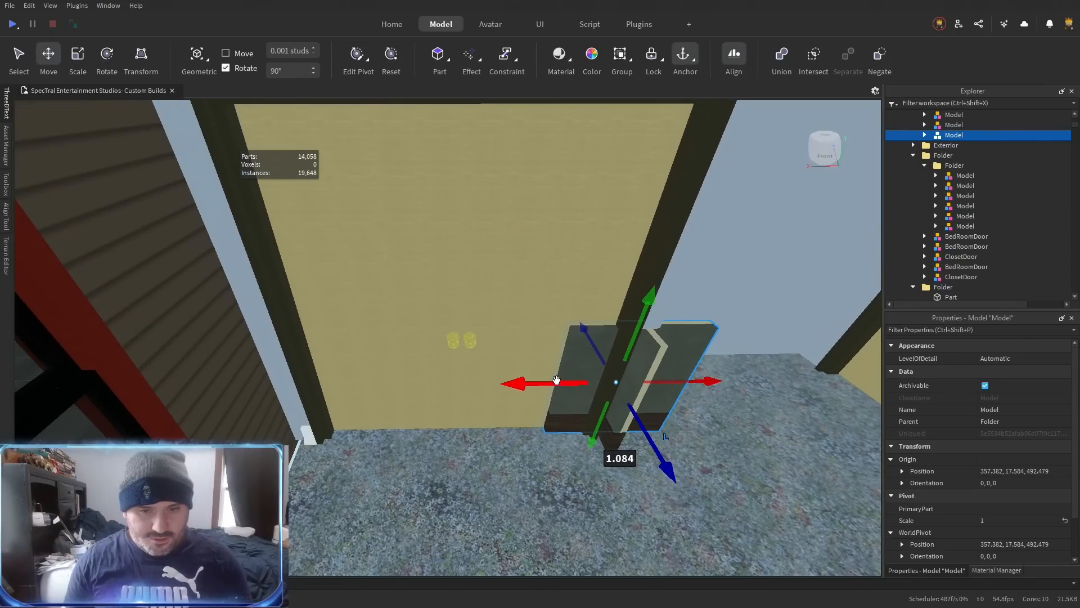
key(ctrl+d)
drag(555, 381, 369, 392)
Delete the white baseboard stub and narrow wall strip between the closet door frame and the brown siding.
click(390, 434)
key(Delete)
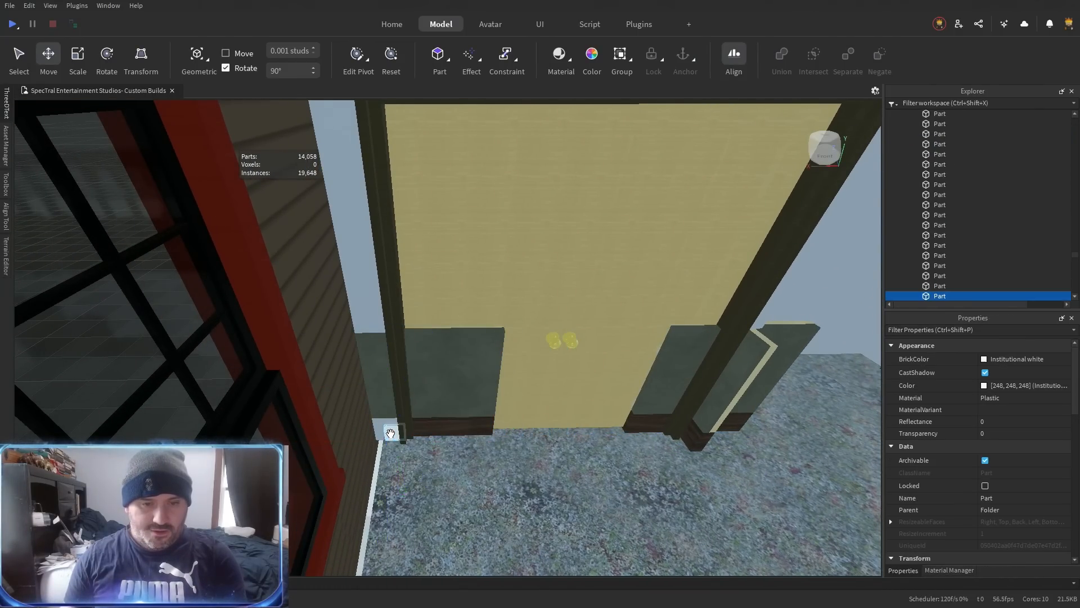
click(388, 364)
click(387, 364)
key(f)
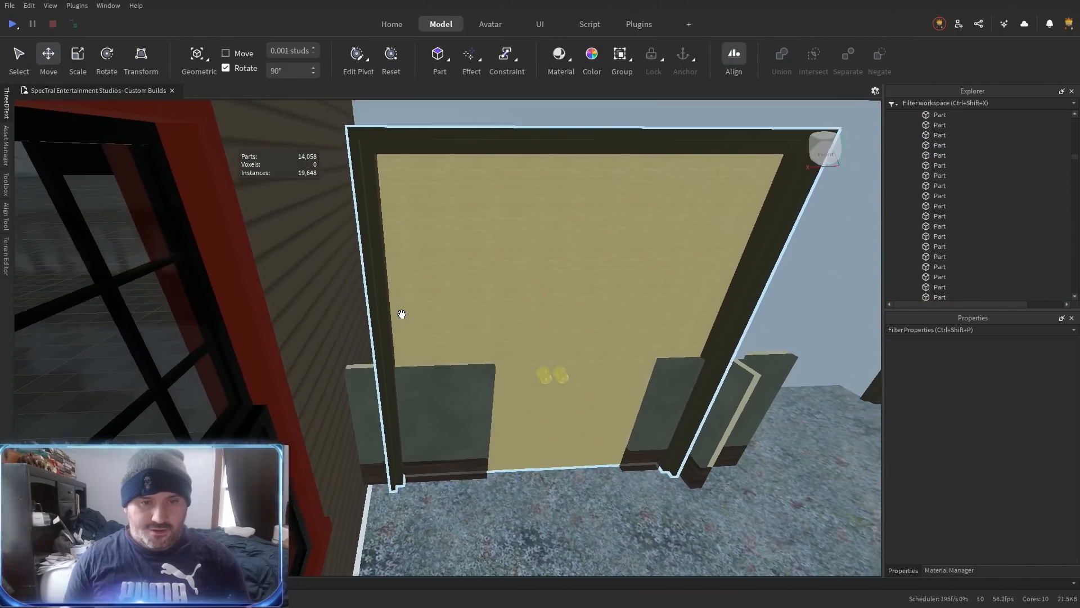
Delete the leftover blue-grey wall parts around the closet door, including the Fossil-coloured part beside its frame.
key(d)
click(449, 170)
key(Delete)
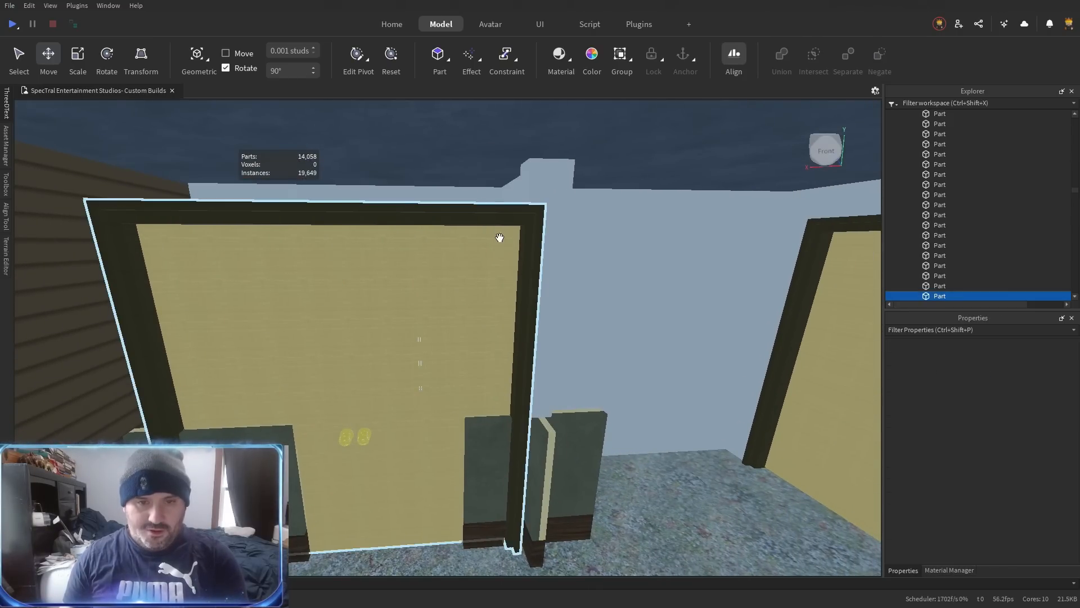
click(550, 281)
key(Delete)
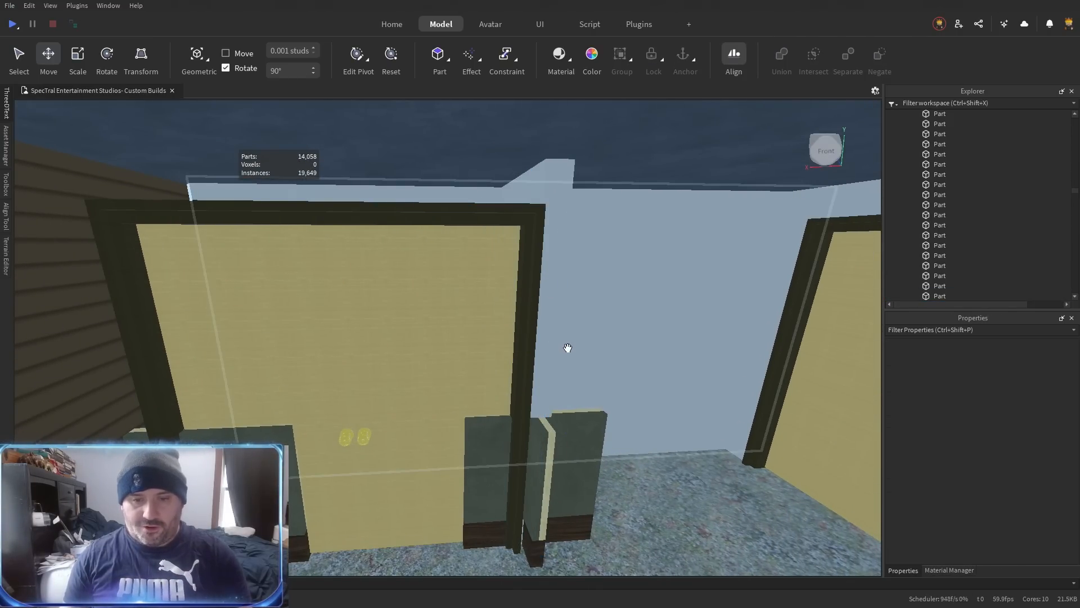
click(408, 306)
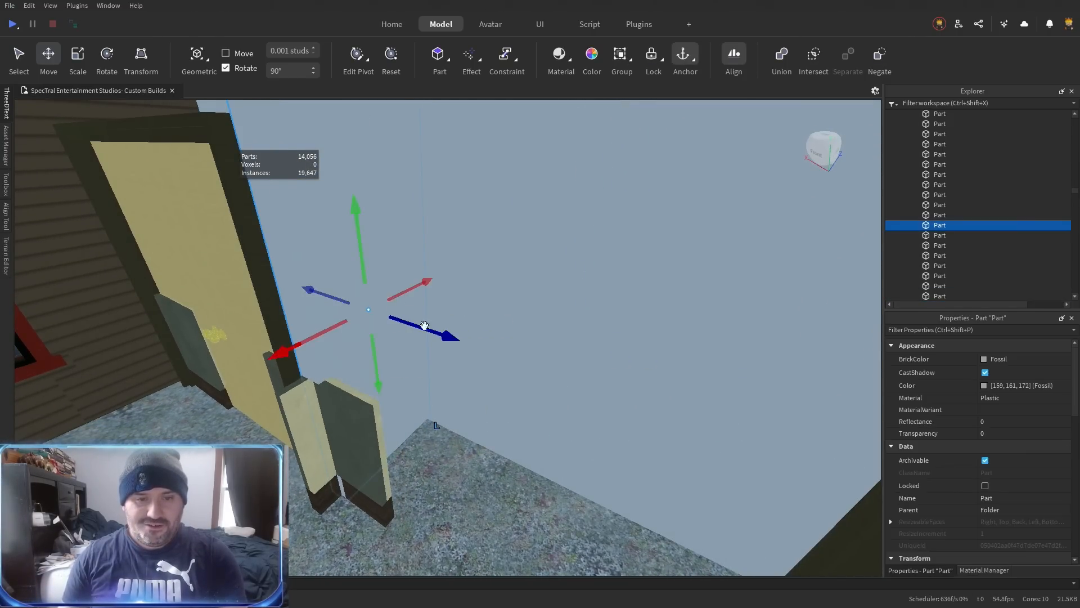
key(Delete)
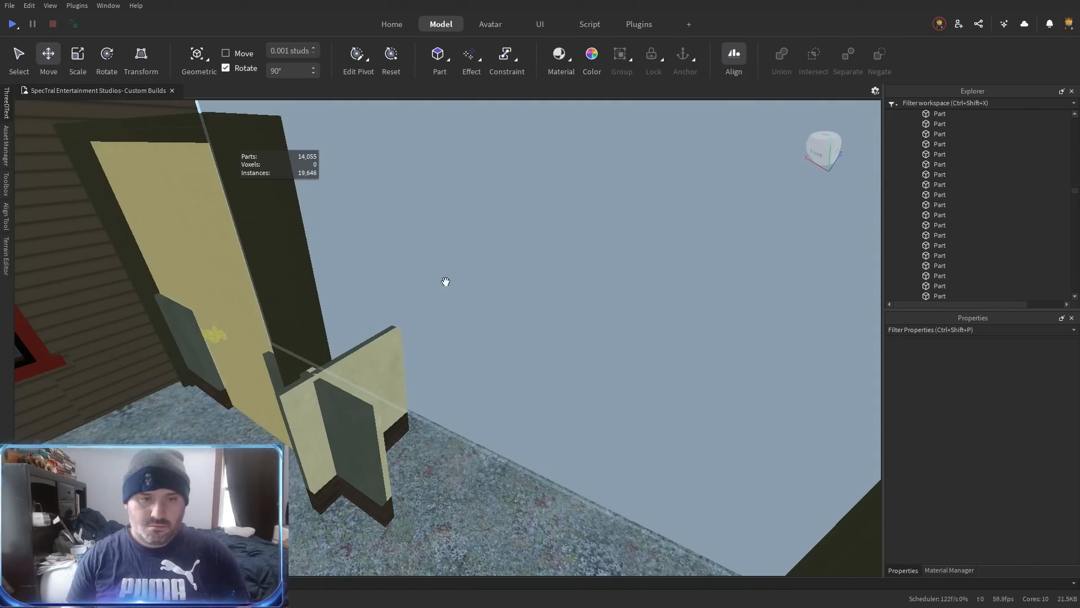
Place a panel copy at 357.382, 17.584, 496.967 and delete the large wall closing off the adjoining room.
click(325, 417)
drag(337, 408, 513, 407)
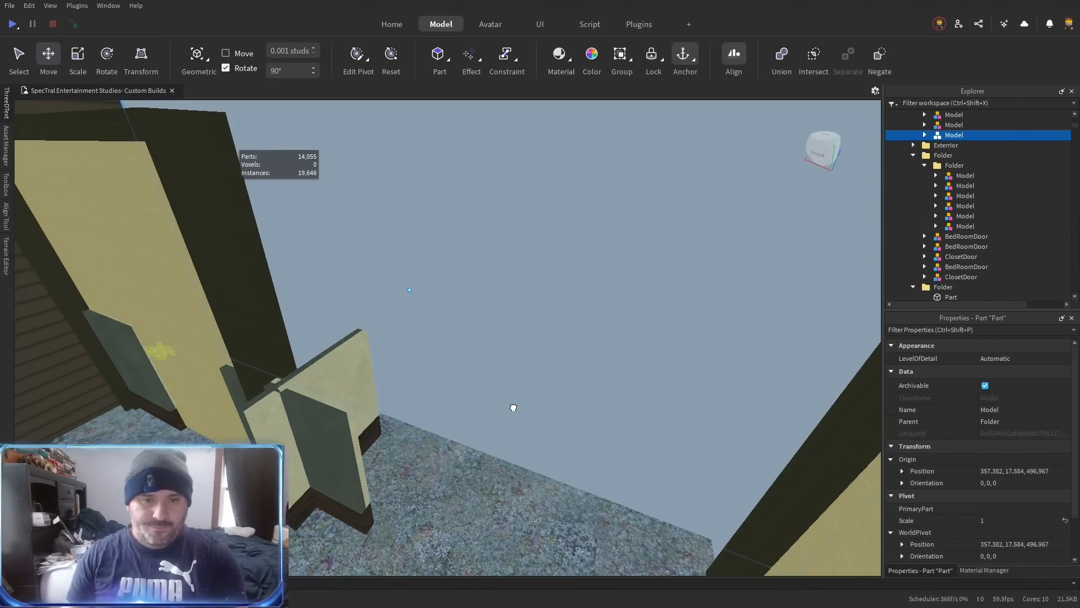
click(513, 407)
key(Delete)
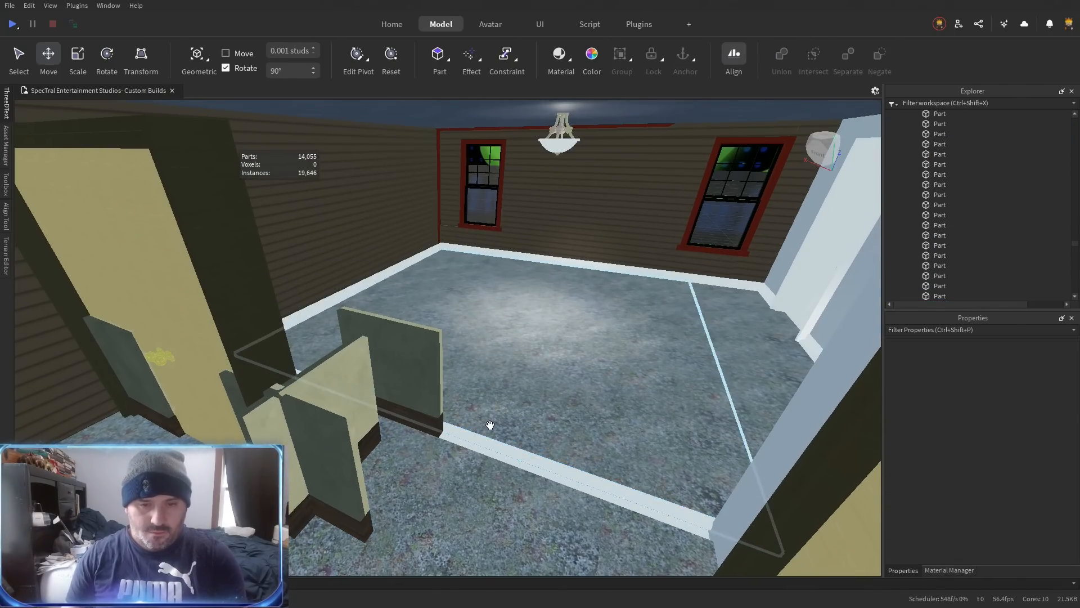
Delete the adjoining room's ceiling light model together with its wall switch.
scroll(489, 424, up, 10)
right_click(496, 411)
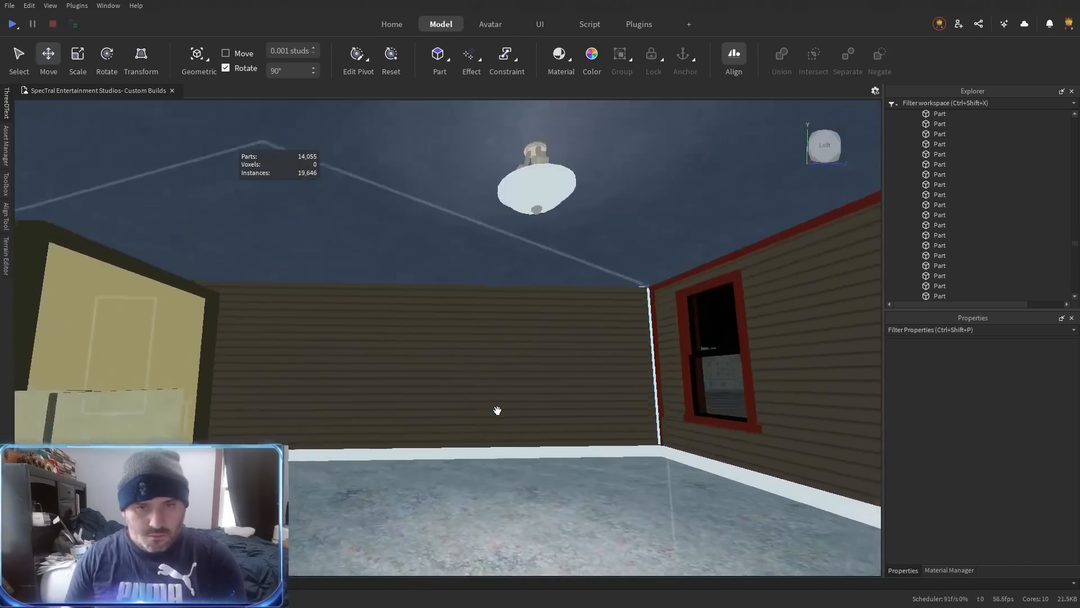
right_click(496, 411)
click(452, 360)
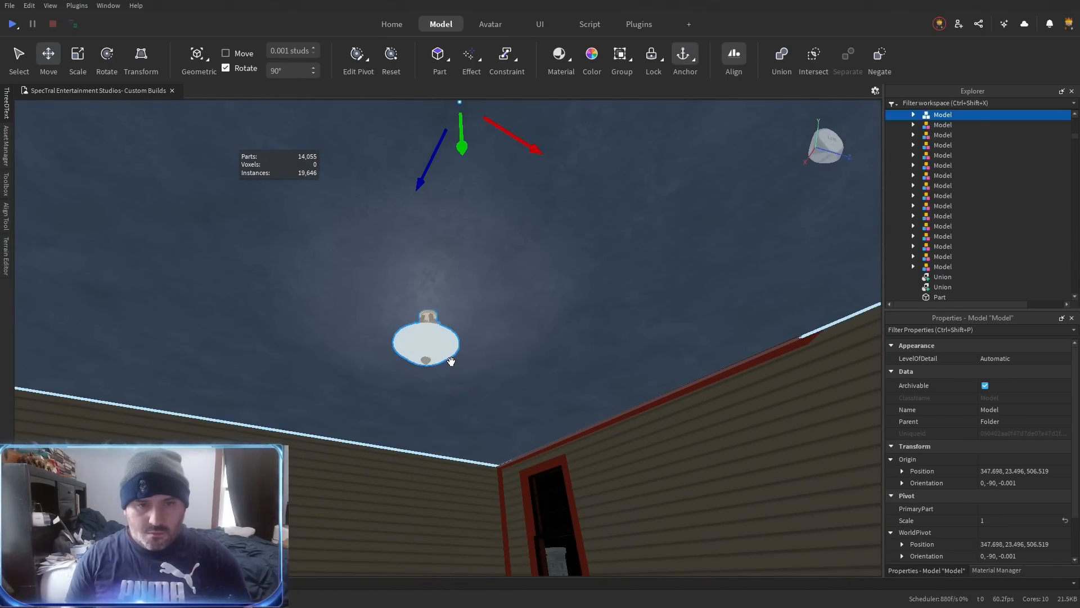
key(f)
right_click(451, 361)
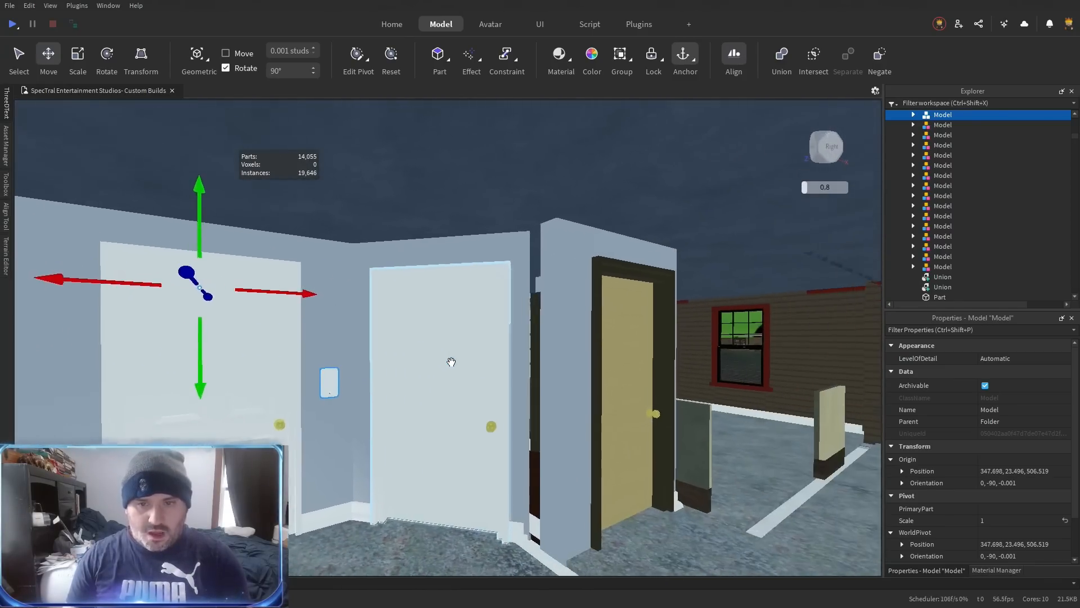
key(Delete)
Set the angled white door's orientation to 0, -135, 0 and copy its position value.
right_click(449, 355)
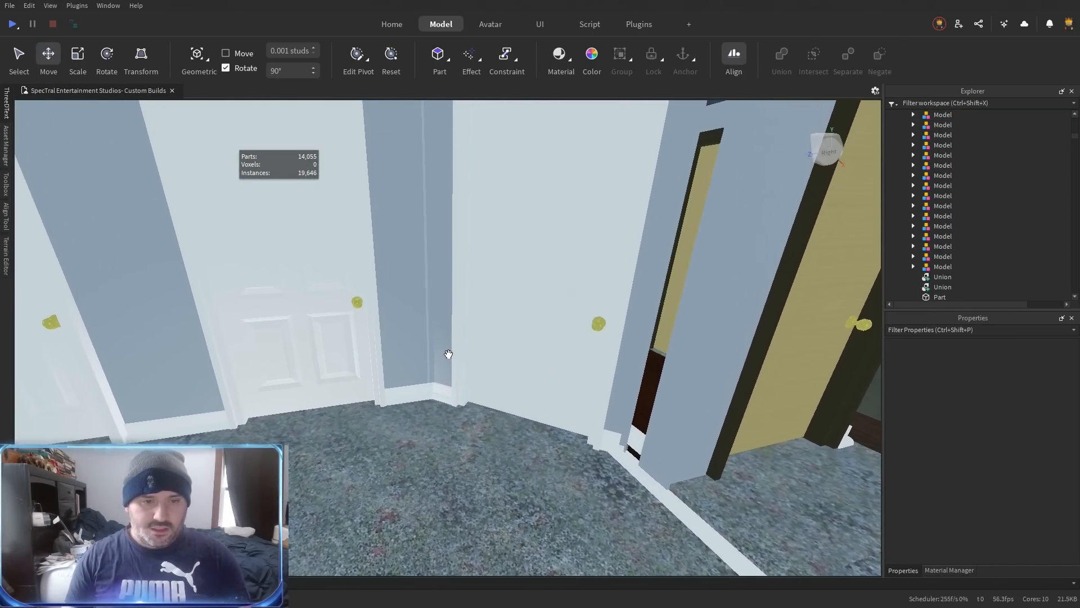
right_click(449, 354)
click(448, 355)
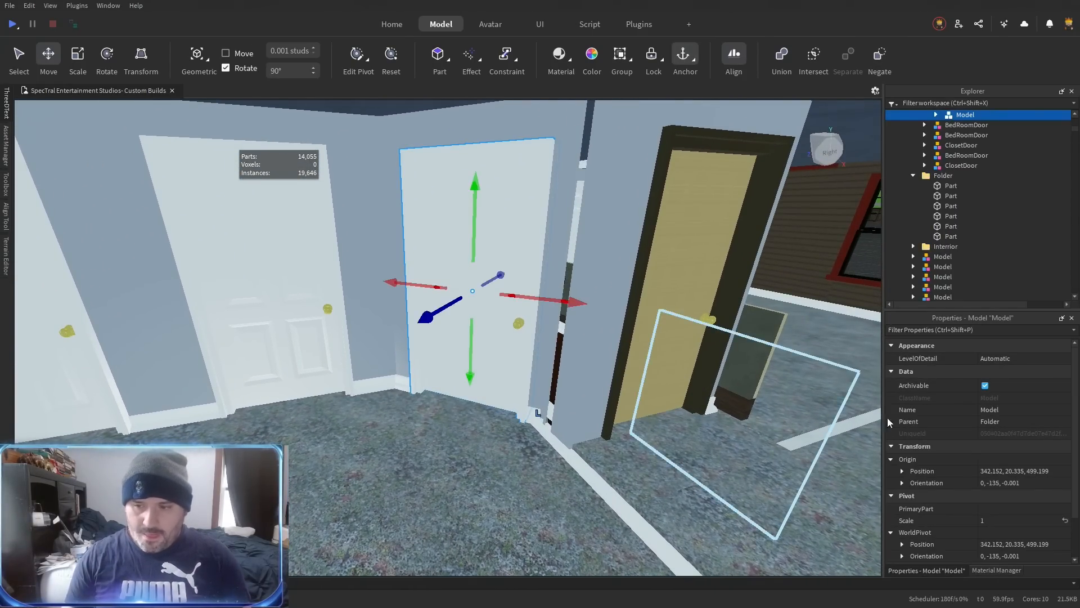
click(1021, 483)
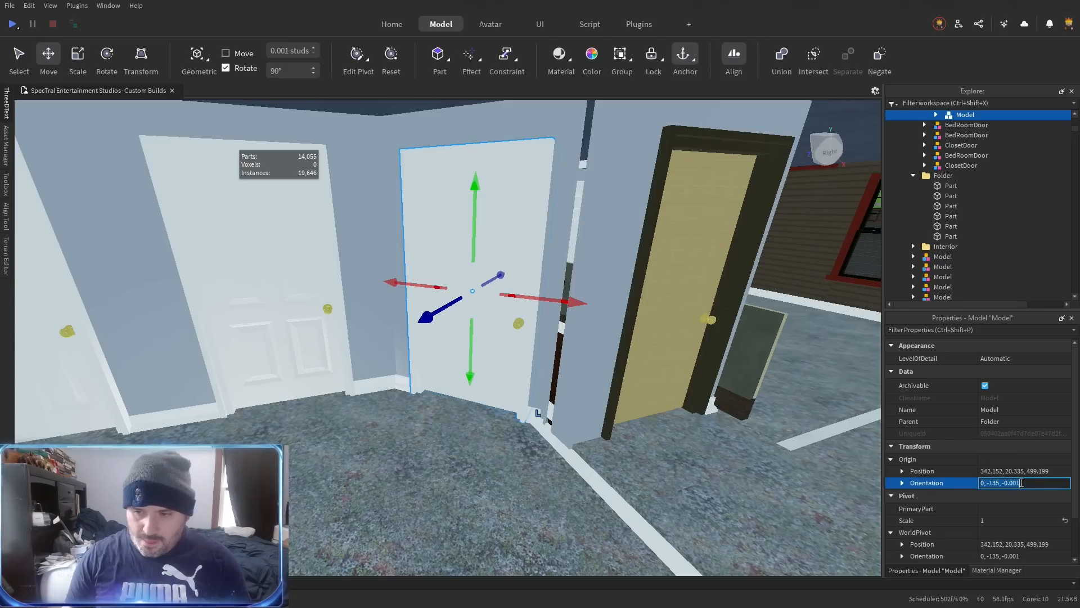
double_click(1017, 483)
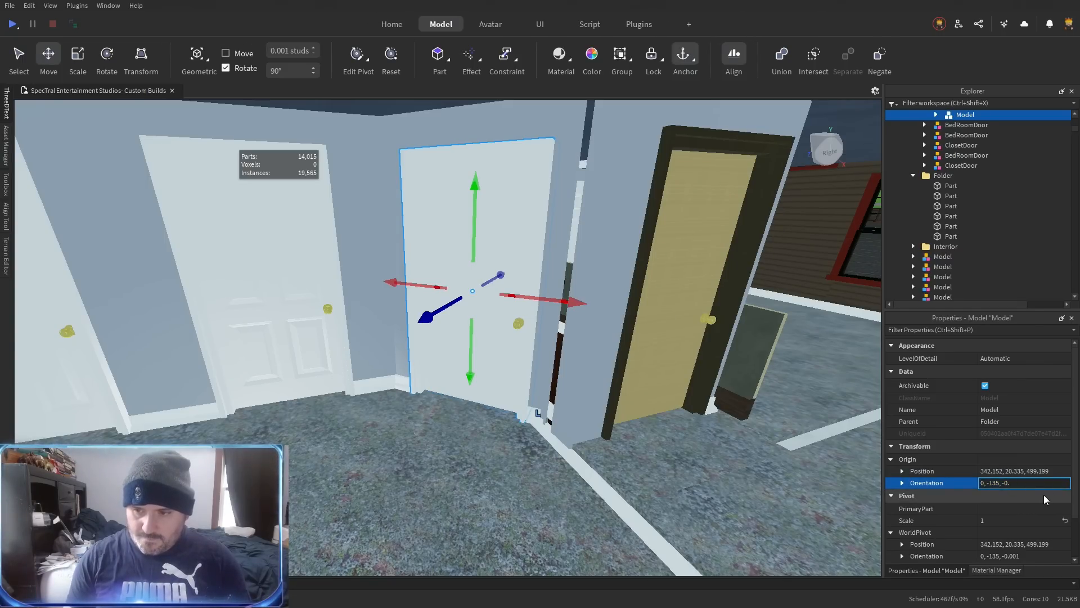
click(1012, 471)
key(ctrl+c)
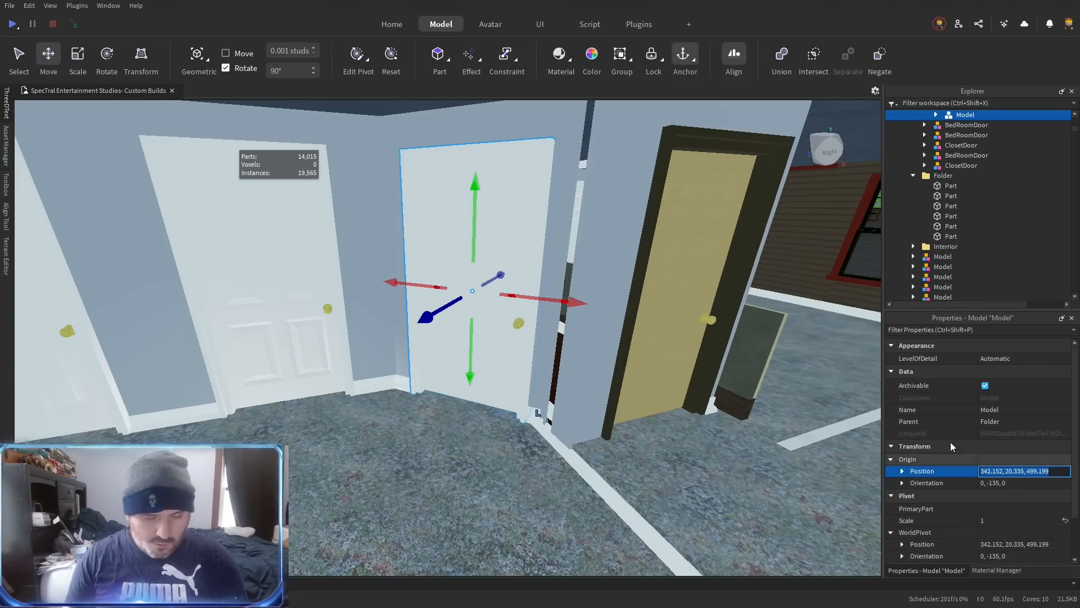
Duplicate the nearby BedRoomDoor and place the copy at the angled white door's position, 342.152, 20.335, 499.199.
click(667, 357)
key(Delete)
click(663, 368)
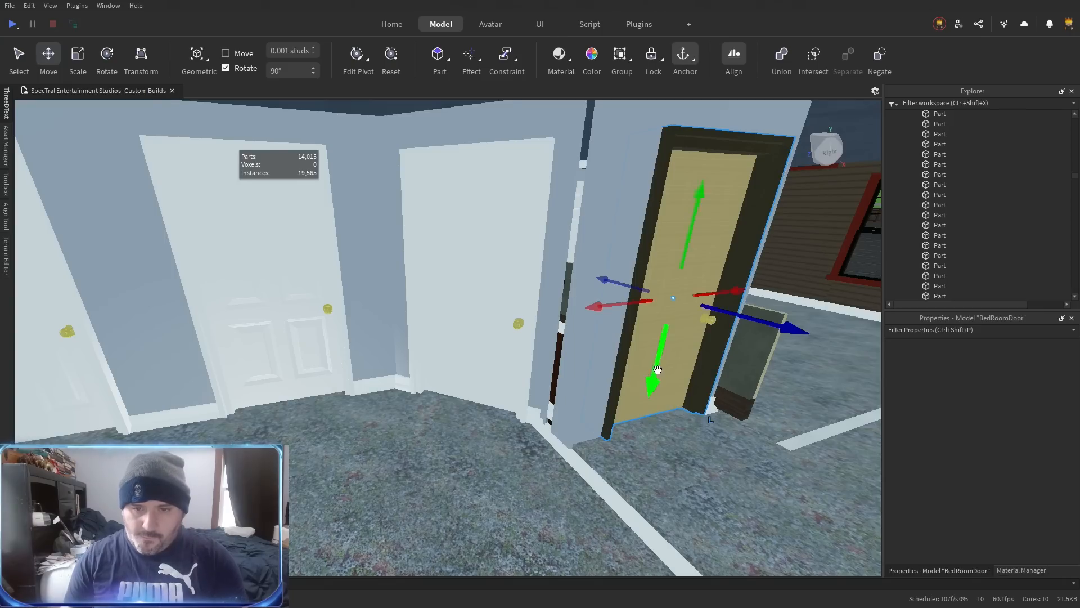
click(1020, 472)
key(ctrl+v)
key(Return)
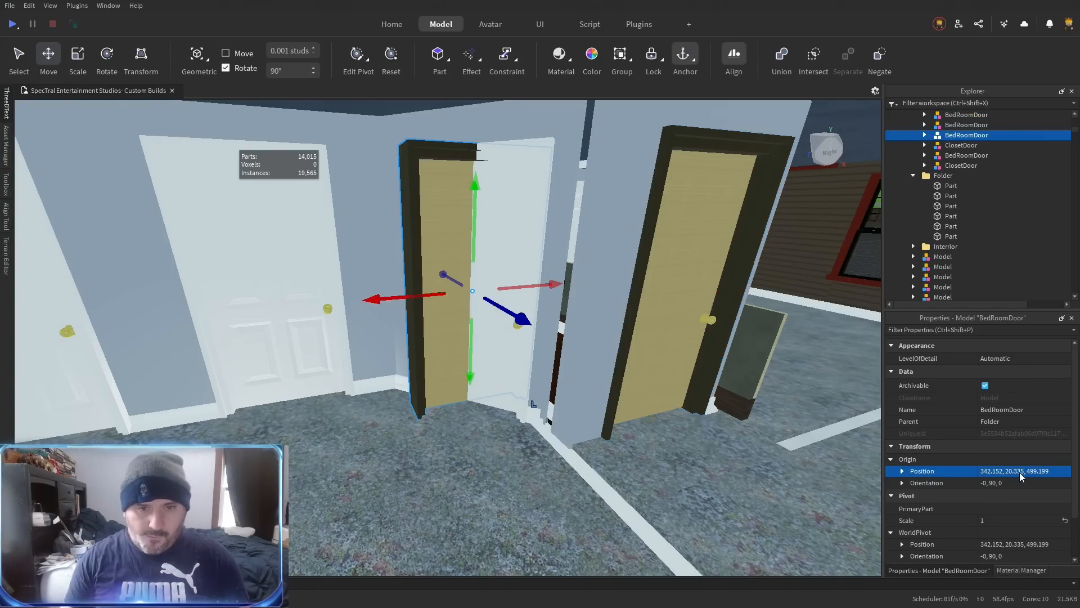
Set the new BedRoomDoor's orientation to 0, -135, 0 to match the angled white door, and rotate it 180° to 0, 45, 0.
click(484, 402)
click(1016, 482)
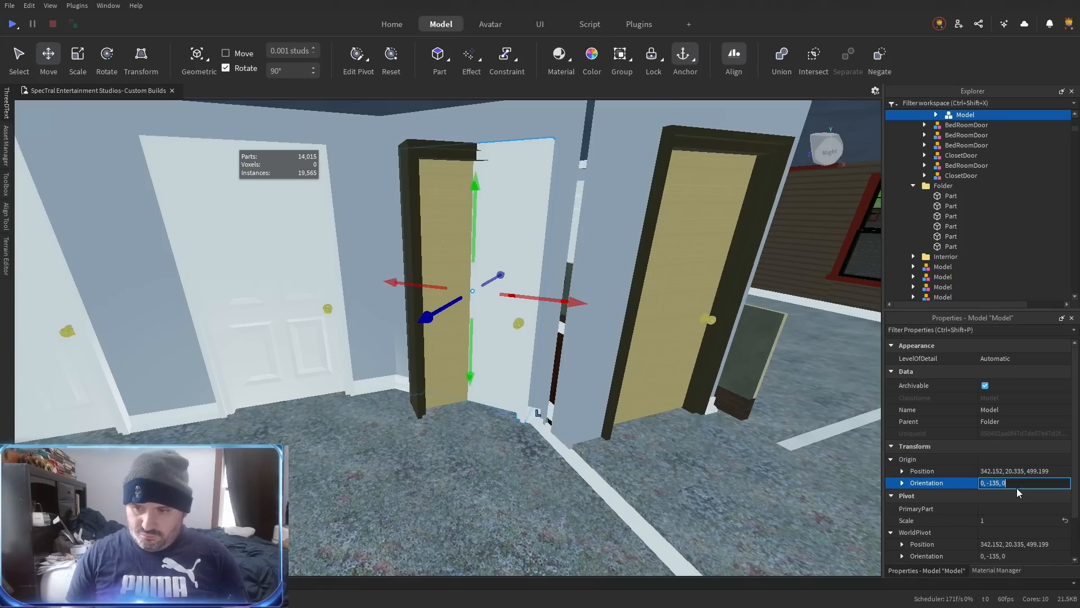
click(427, 370)
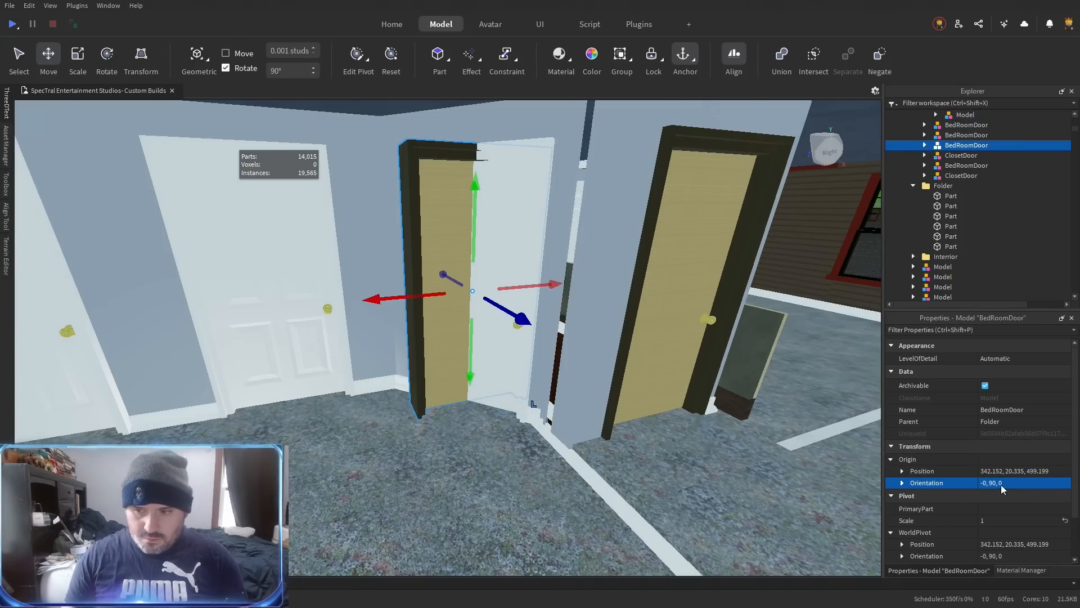
text(0, -135, 0)
key(Return)
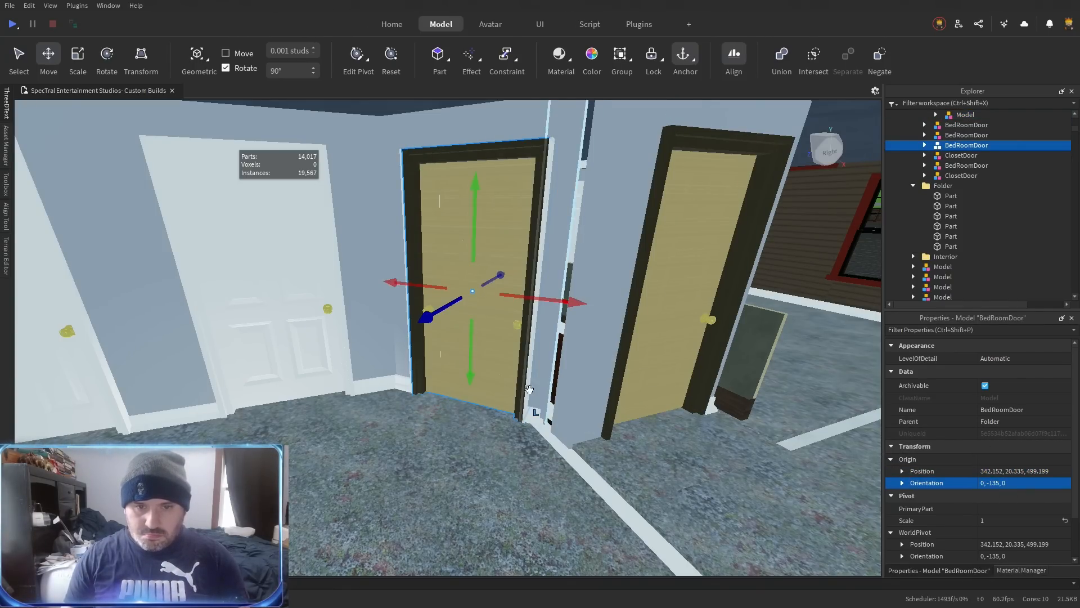
scroll(521, 390, up, 4)
key(ctrl+r)
key(ctrl+r)
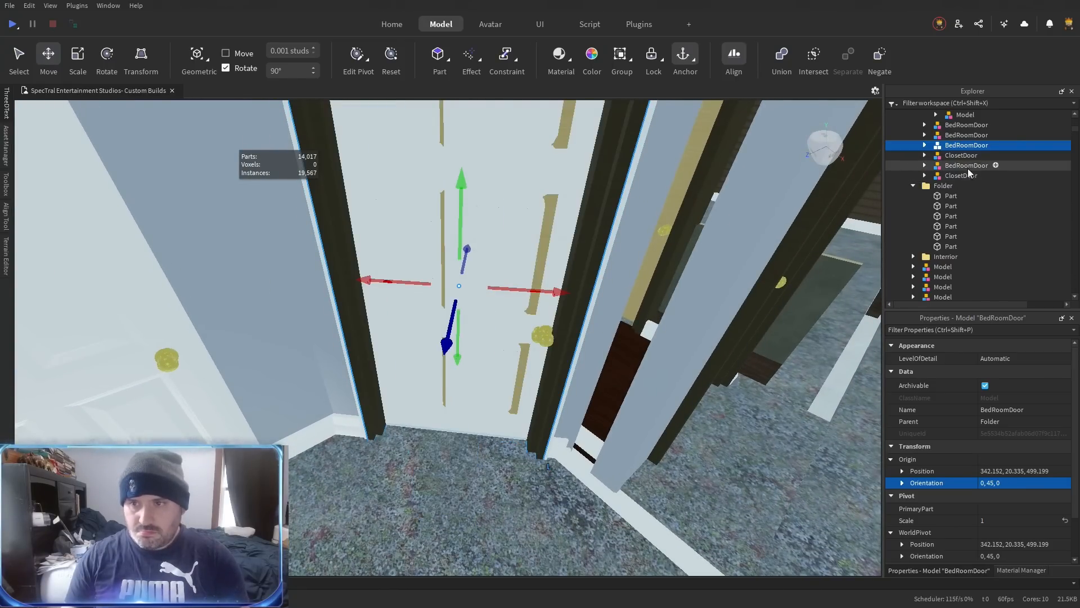
Try flipping the new BedRoomDoor by 180° and nudging it in the angled doorway.
key(ctrl+r)
key(ctrl+r)
drag(457, 355, 454, 367)
key(ctrl+z)
key(ctrl+r)
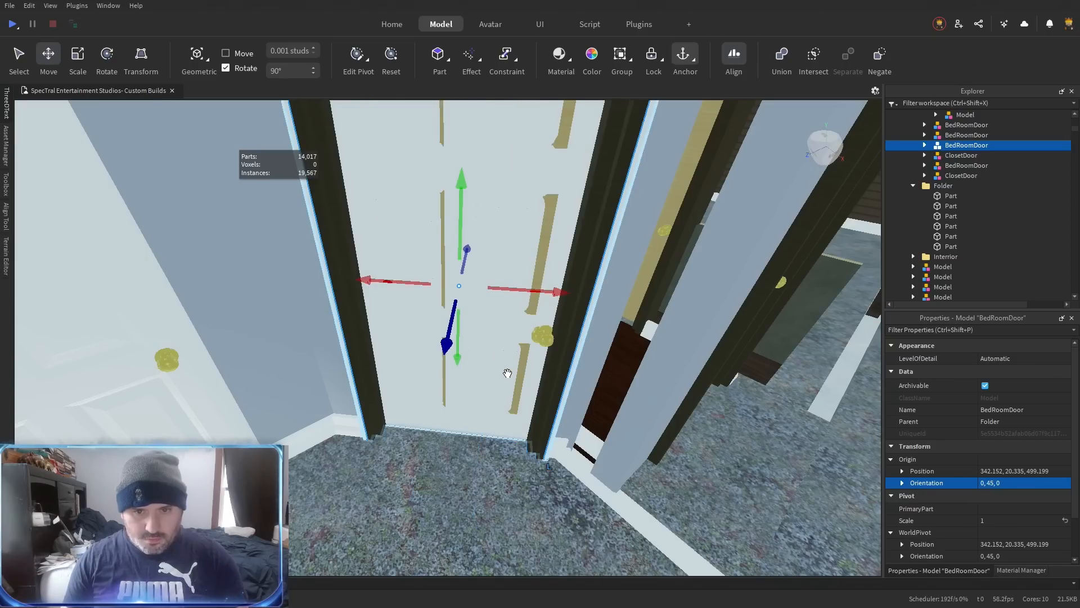
key(ctrl+r)
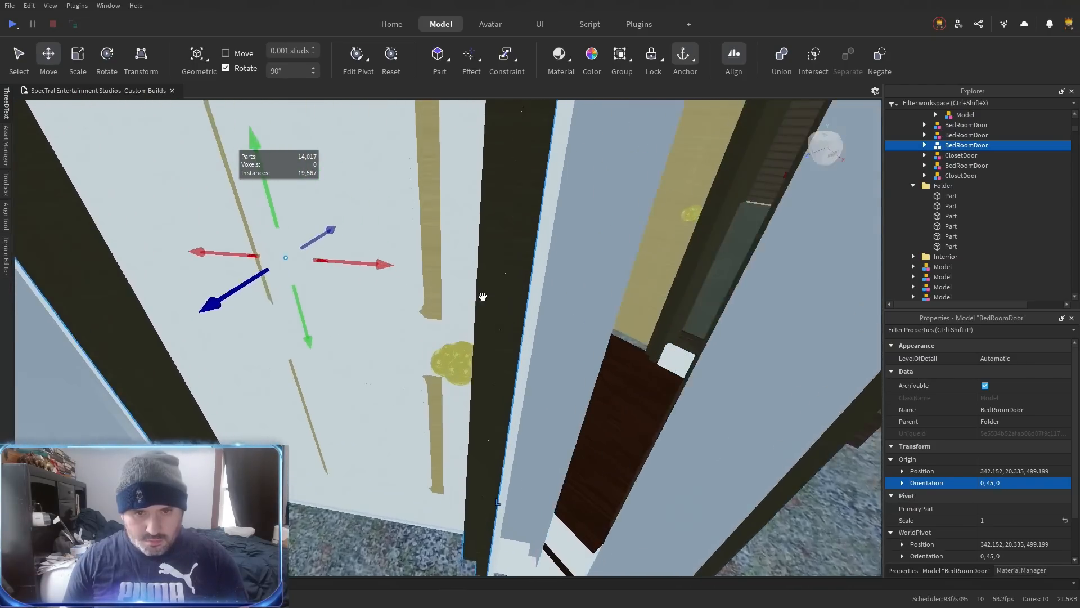
drag(353, 250, 361, 252)
key(ctrl+z)
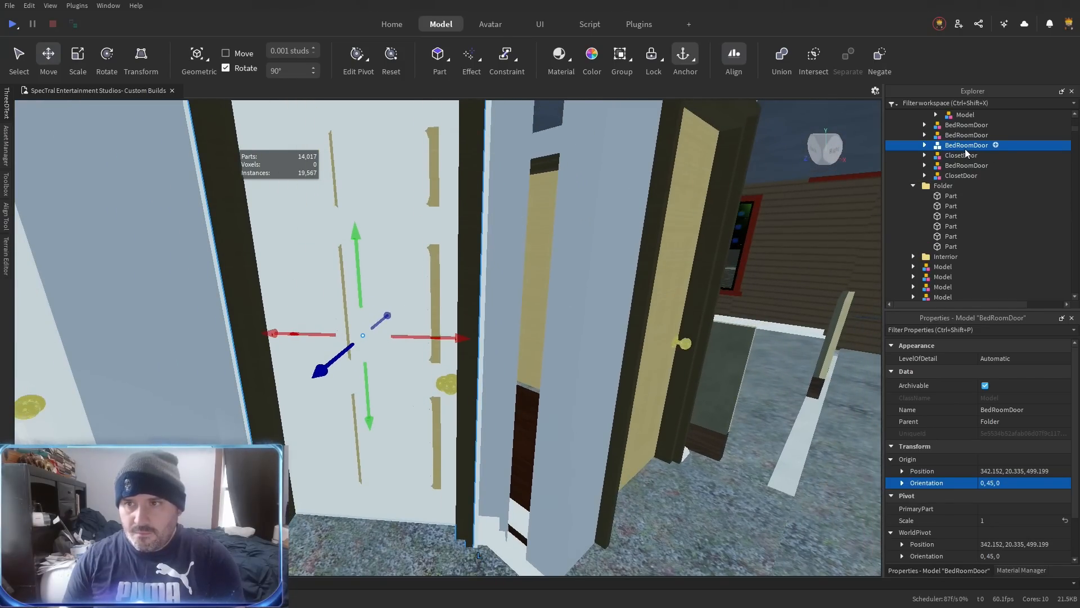
Delete the old white door Model overlapping the new BedRoomDoor in the angled doorway.
click(964, 117)
key(Delete)
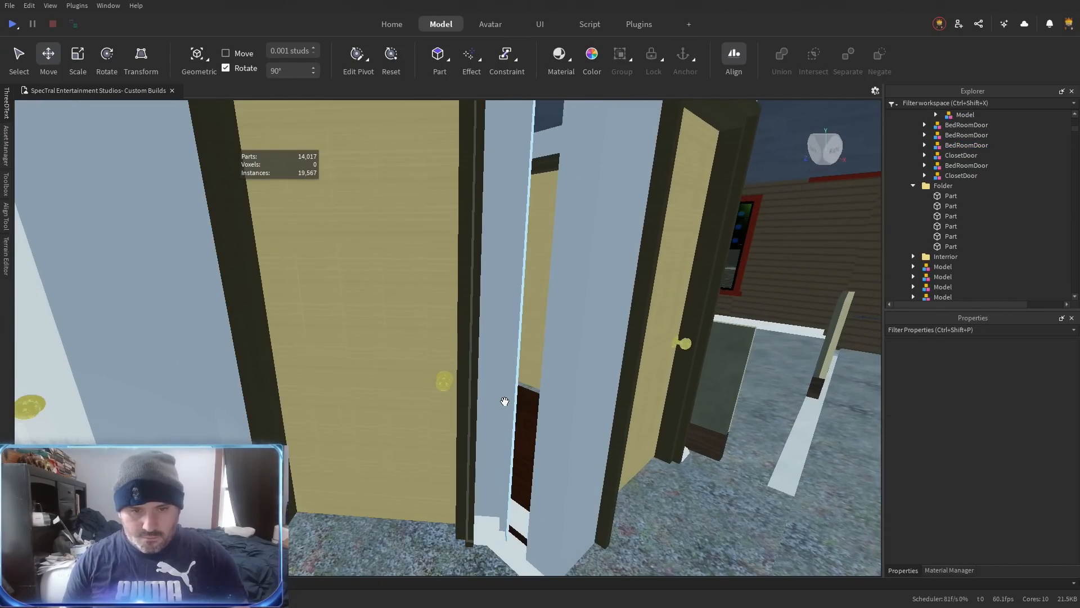
click(505, 401)
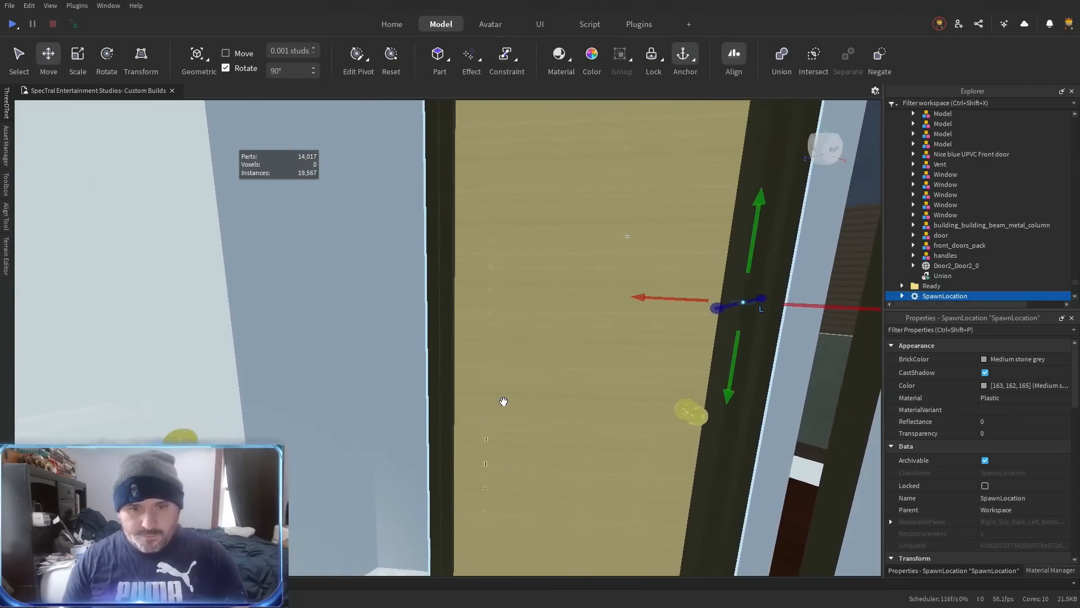
Duplicate the BedRoomDoor beside the angled doorway and move the copy about 9.5 studs out into the room.
key(s)
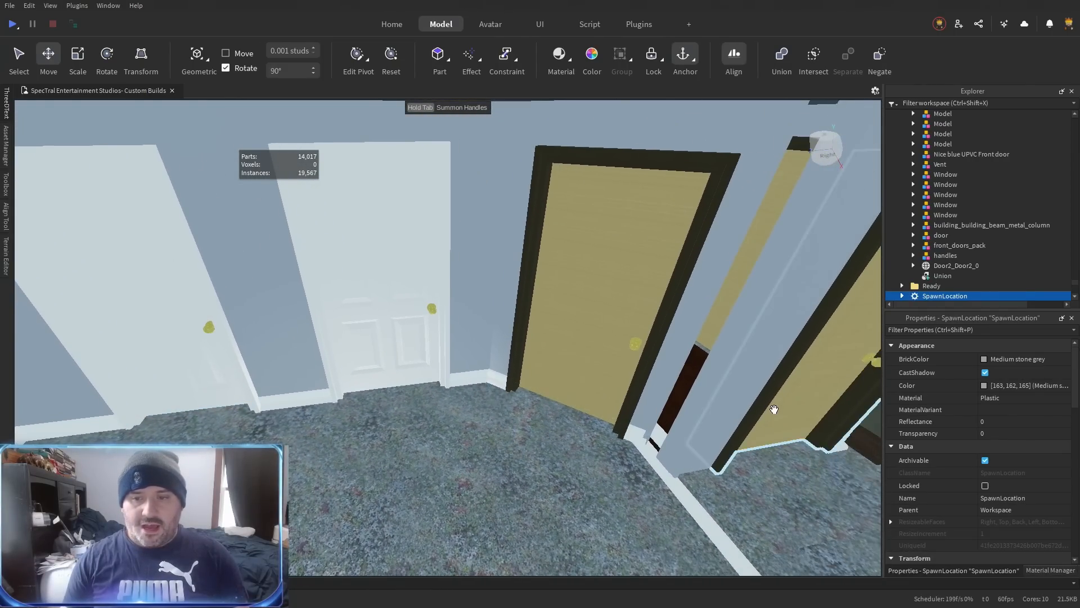
click(774, 409)
key(ctrl+d)
drag(760, 348, 434, 400)
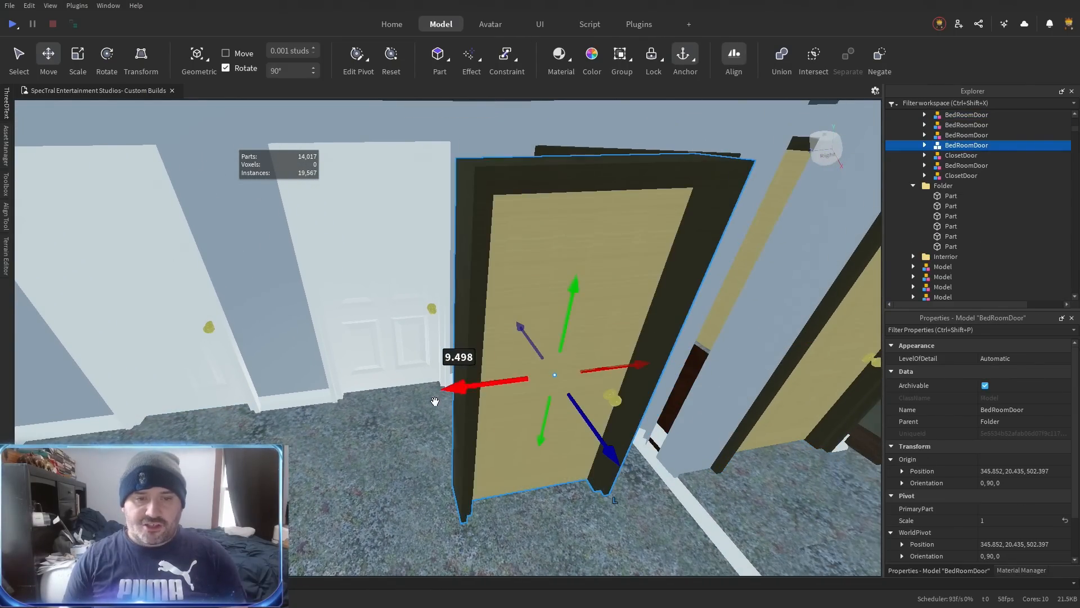
Set the adjacent white door's orientation to 0, -90, 0 and place the new BedRoomDoor at its position, 339.452, 20.435, 506.799.
click(350, 348)
click(1012, 483)
key(BackSpace)
key(BackSpace)
key(BackSpace)
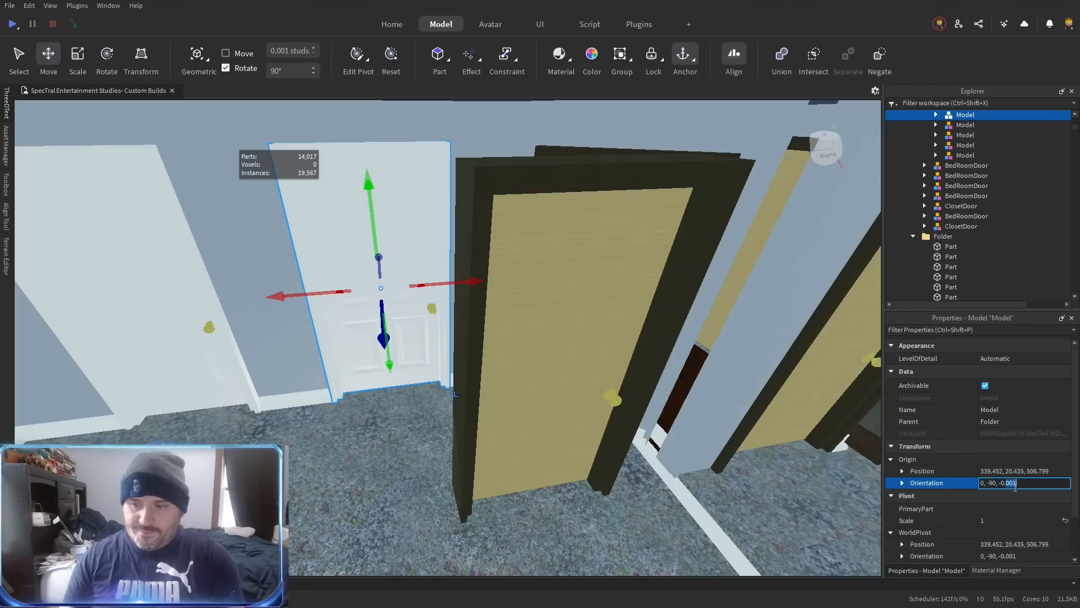
click(485, 376)
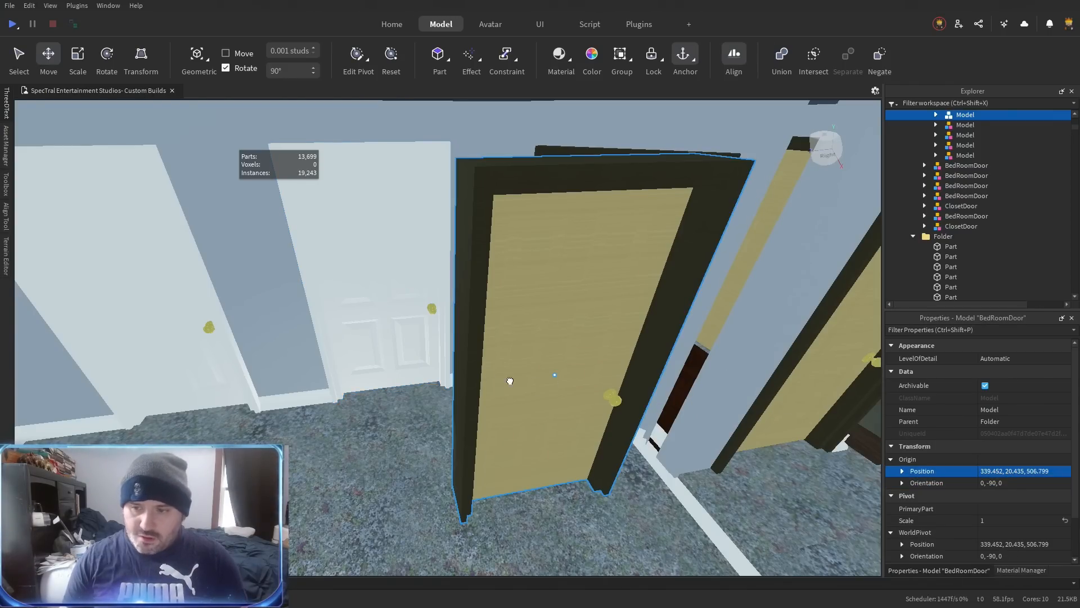
text(339.452, 20.435, 506.799)
key(Return)
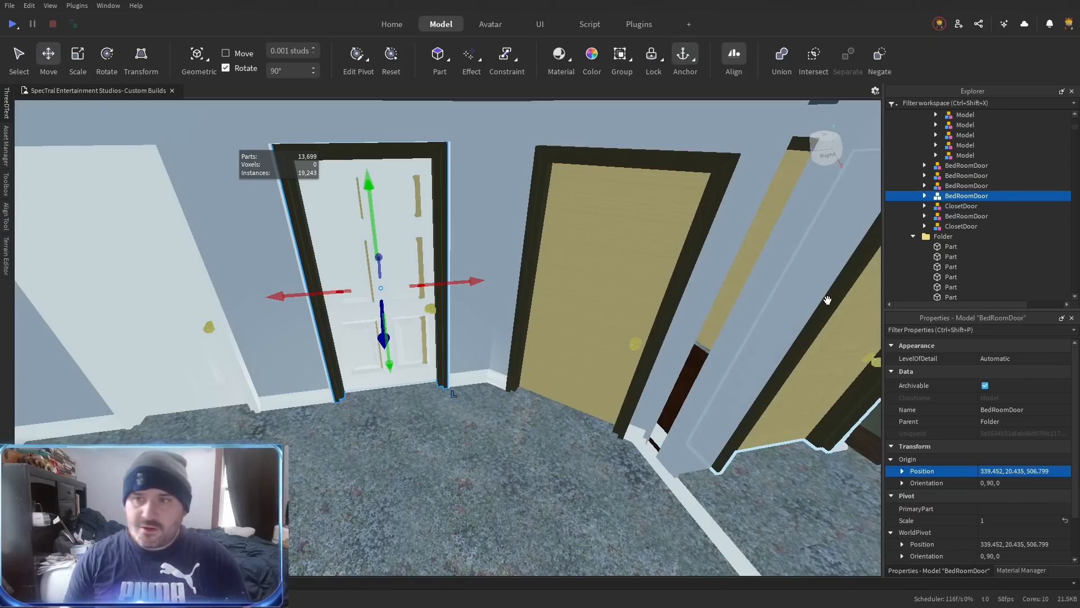
Find the old white door Model overlapping the newly placed BedRoomDoor and delete it.
click(964, 157)
key(Up)
key(Up)
key(Up)
key(Up)
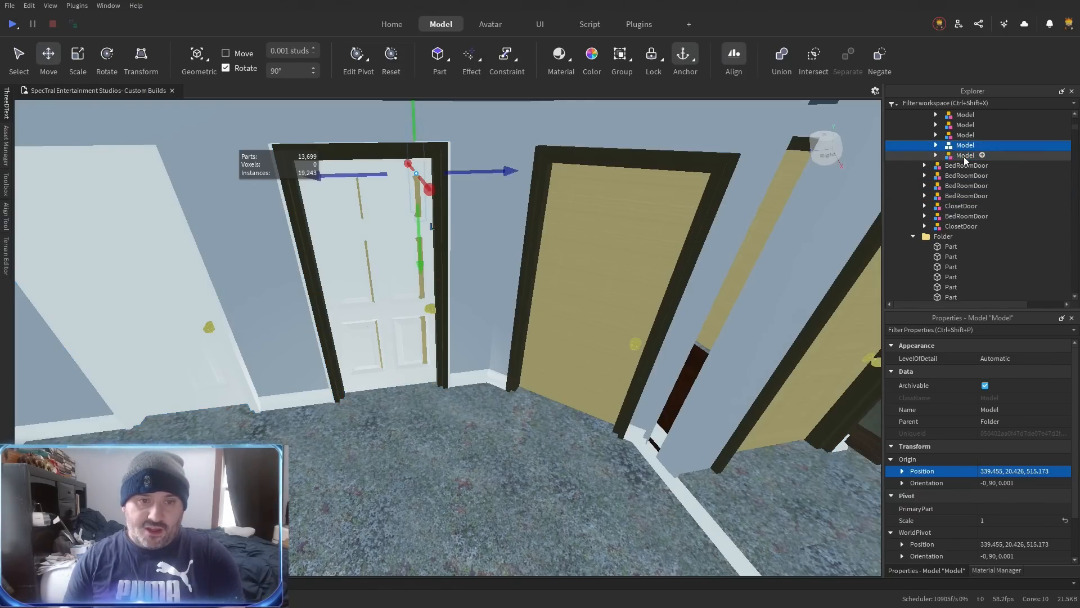
key(Delete)
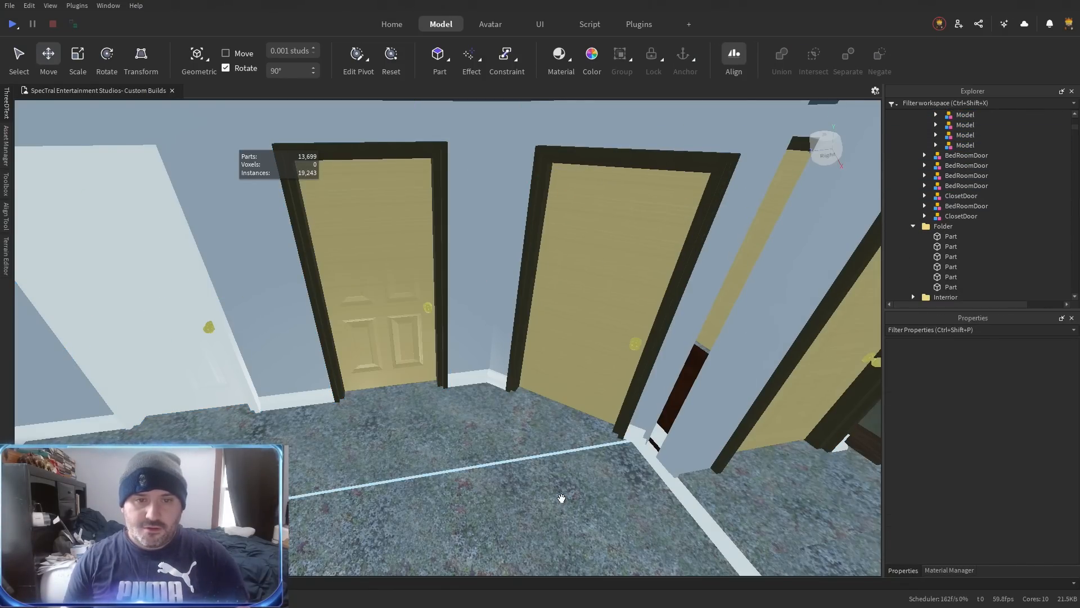
Try moving the original BedRoomDoor to the next white door's position, 339.455, 20.426, 515.173, and undo the move.
scroll(564, 494, down, 3)
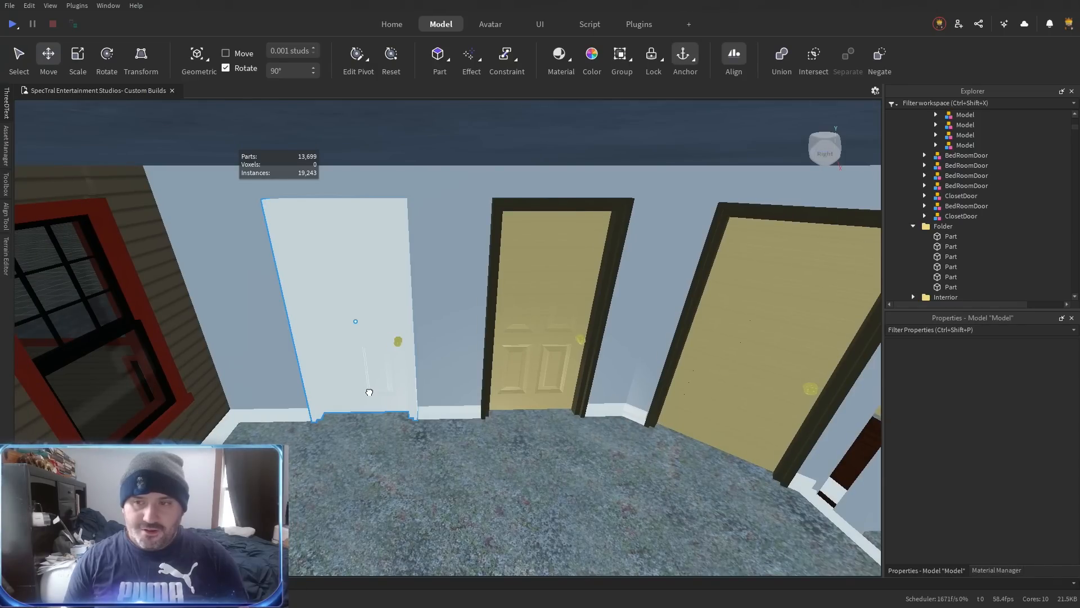
click(369, 386)
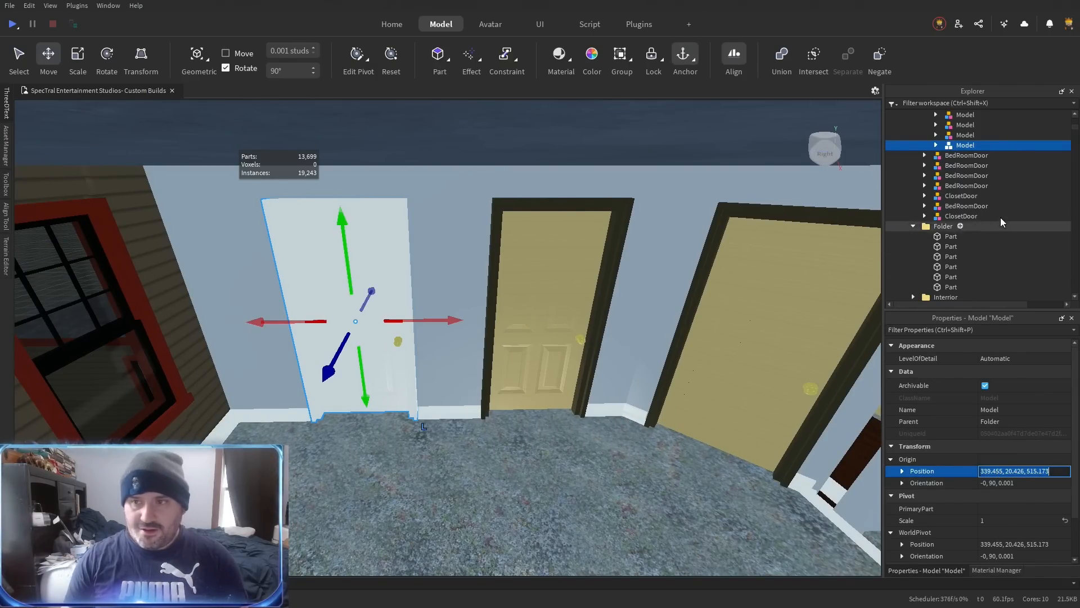
click(571, 304)
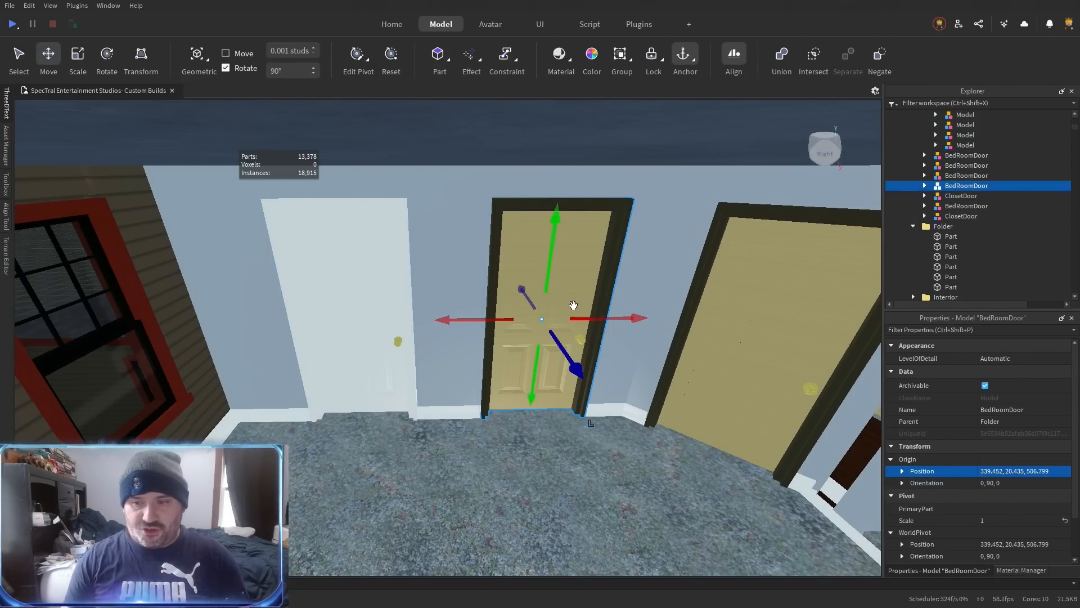
key(ctrl+a)
text(339.455, 20.426, 515.173)
key(Return)
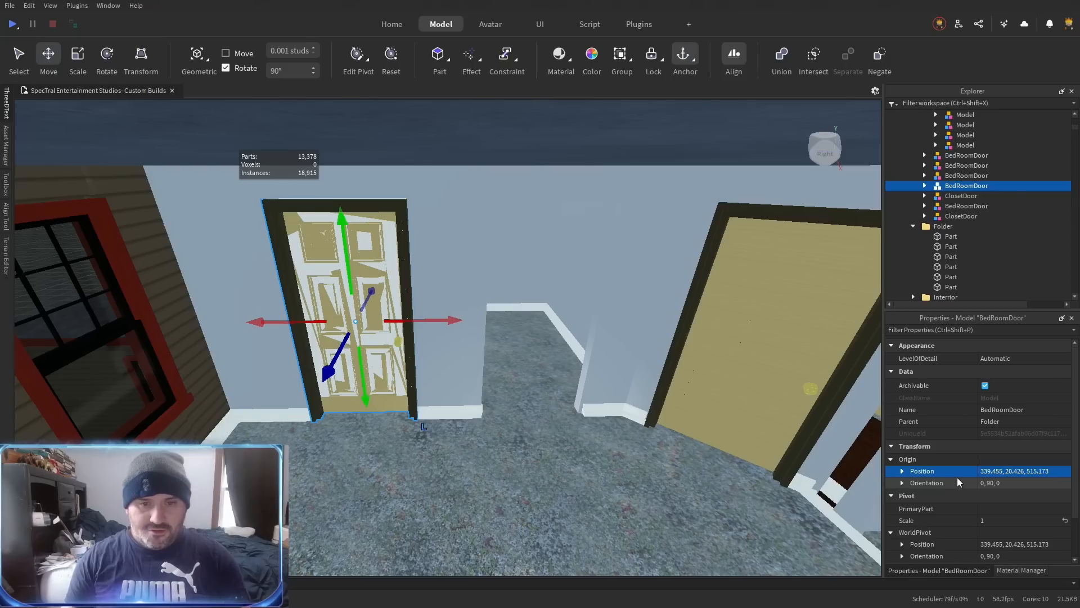
key(ctrl+z)
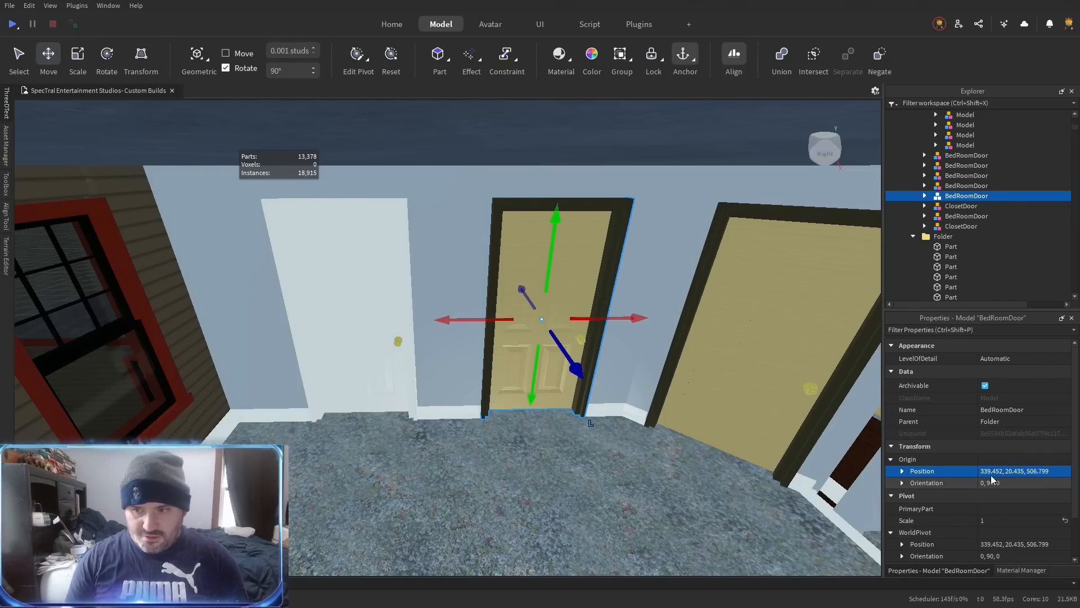
Replace the white door near the red window with a duplicate BedRoomDoor at 339.455, 20.426, 515.173, deleting the old Model.
click(1000, 470)
key(ctrl+a)
text(339.455, 20.426, 515.173)
key(Return)
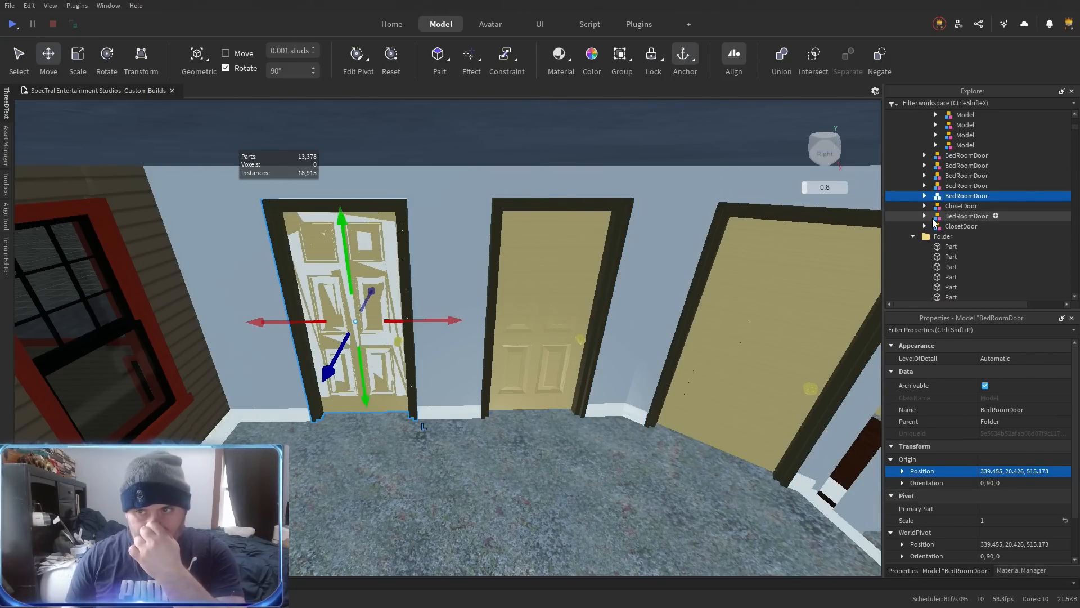
click(965, 145)
key(Delete)
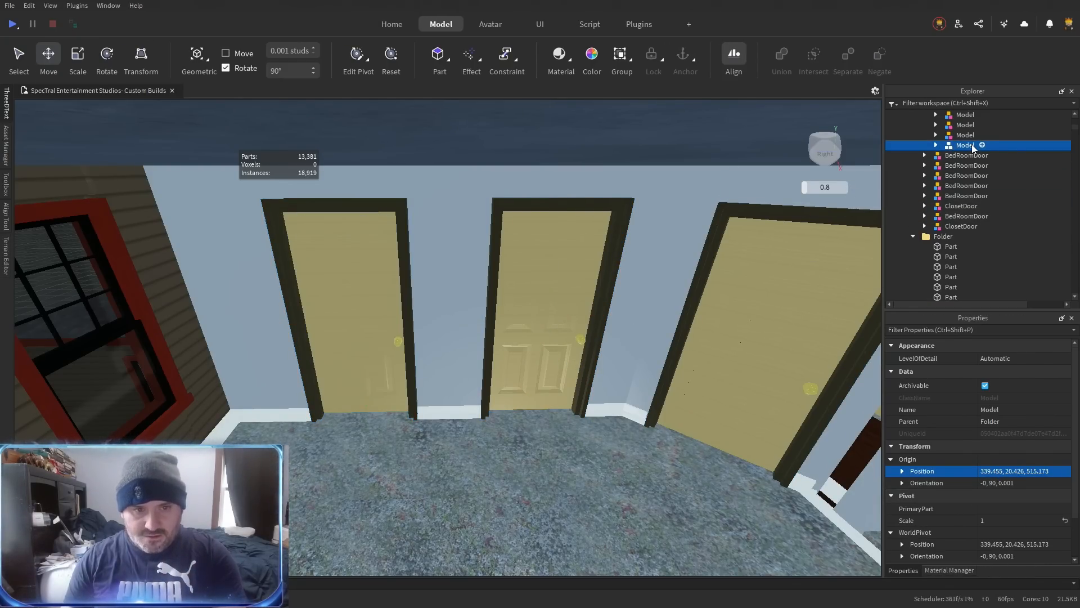
Duplicate the hallway BedRoomDoor oriented 0, 0, 0 and place the copy at the hall-end white door's position, 305.852, 20.385, 501.599.
key(w)
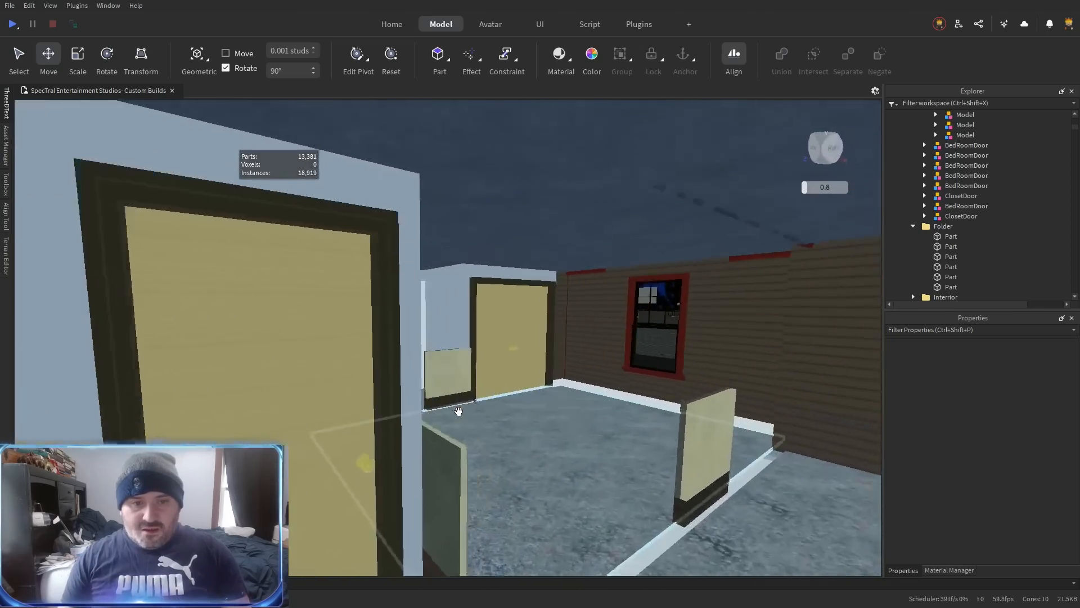
key(w)
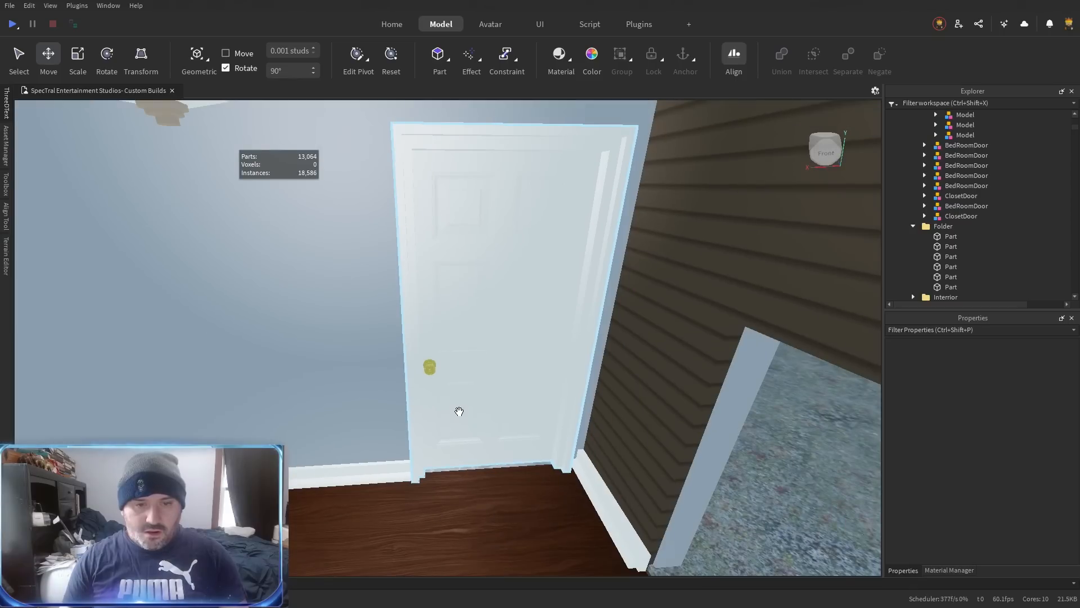
click(500, 404)
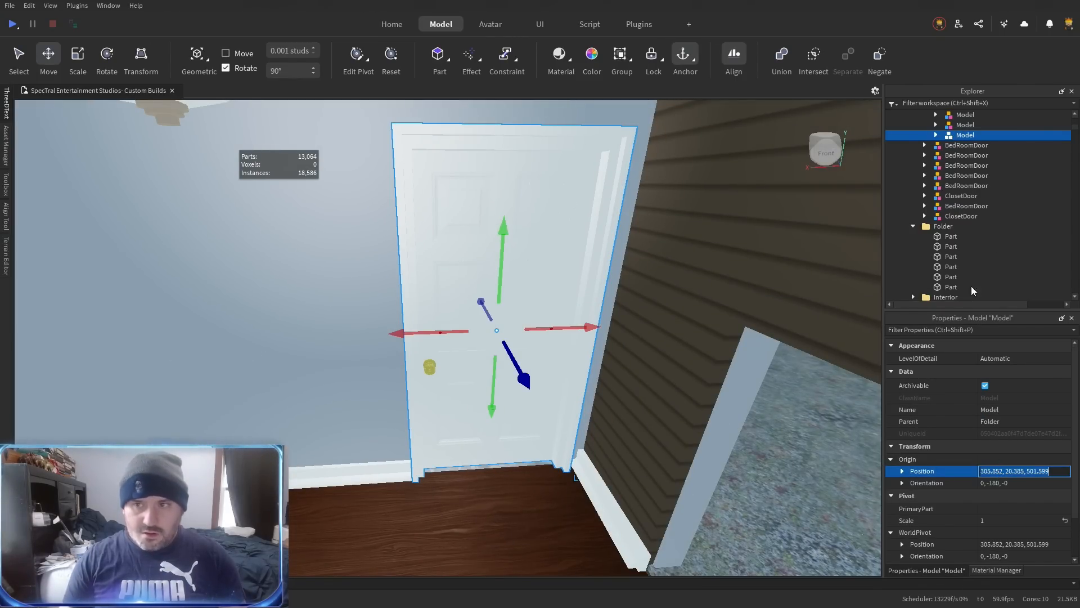
click(962, 187)
key(f)
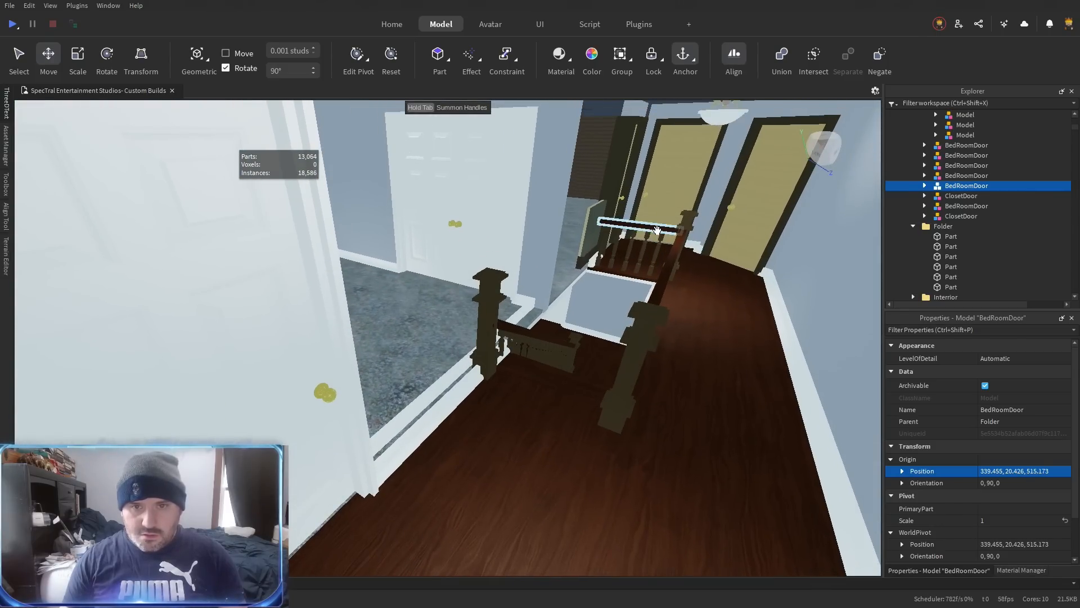
click(608, 212)
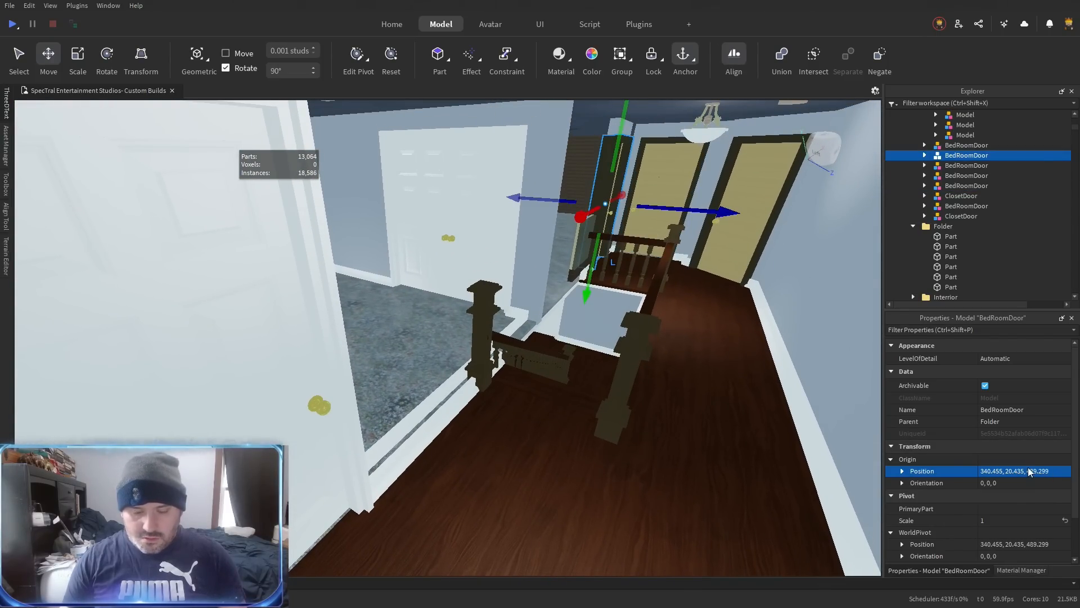
text(305.852, 20.385, 501.599)
key(Return)
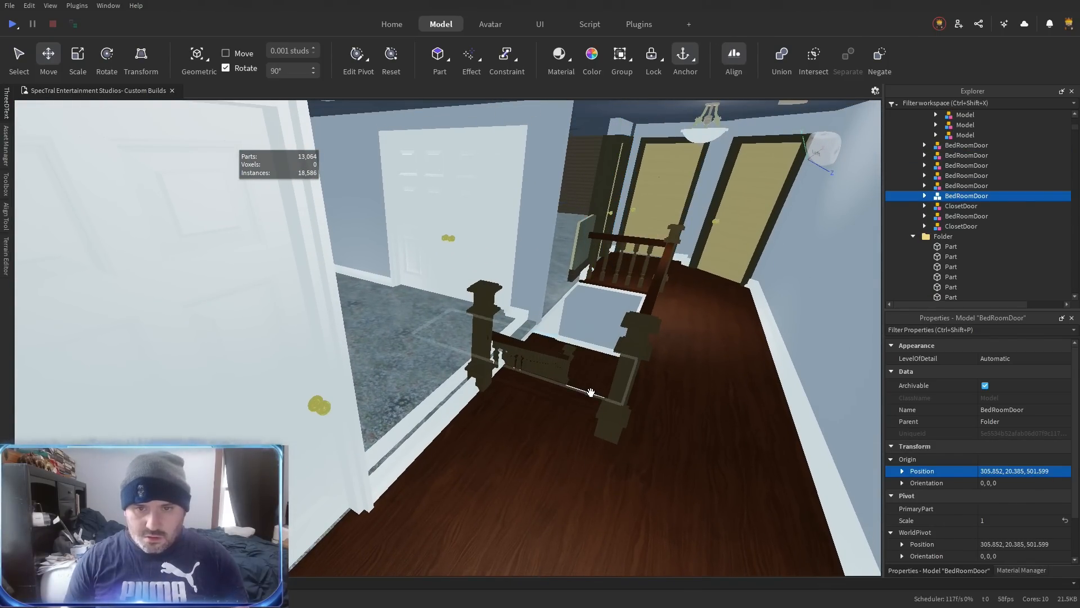
Delete the old white door Model overlapping the new BedRoomDoor at the end of the hallway.
key(f)
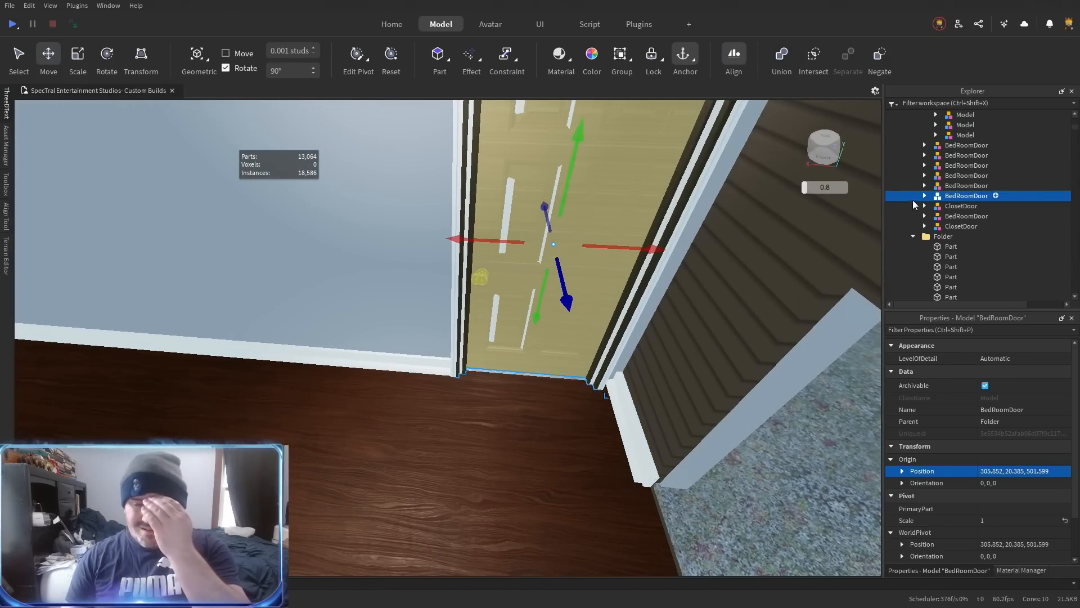
click(961, 135)
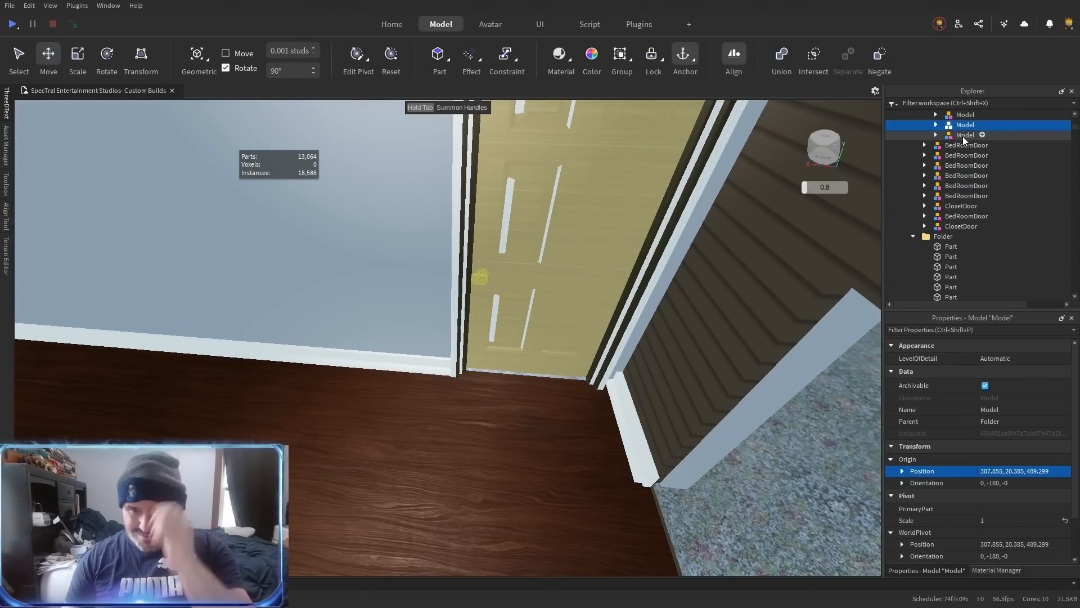
key(Delete)
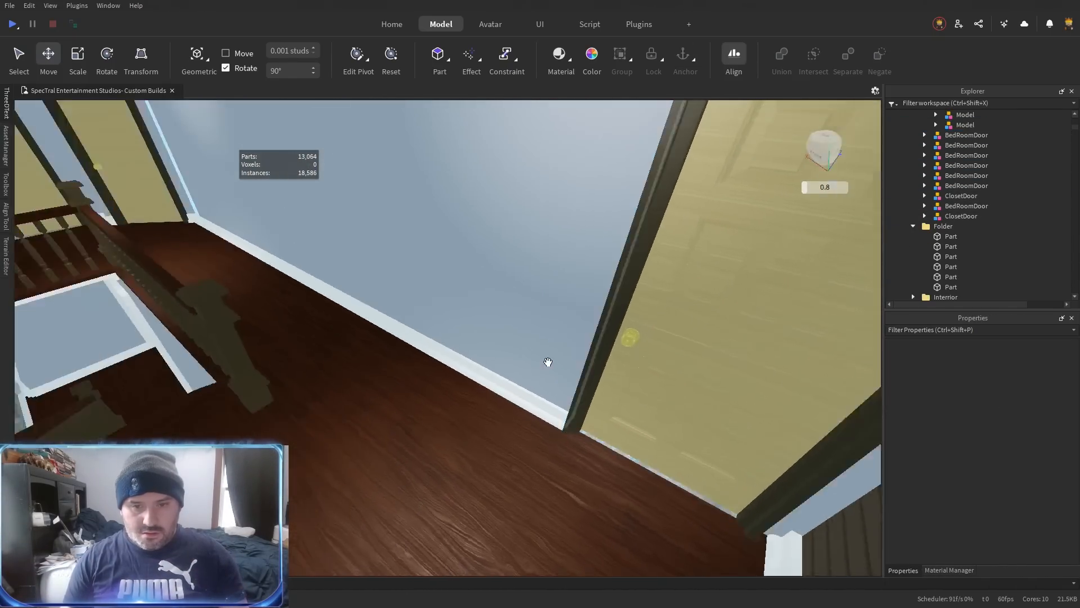
Duplicate the hall-end BedRoomDoor and place the copy at the opposite white door's position, 307.855, 20.385, 489.299.
key(w)
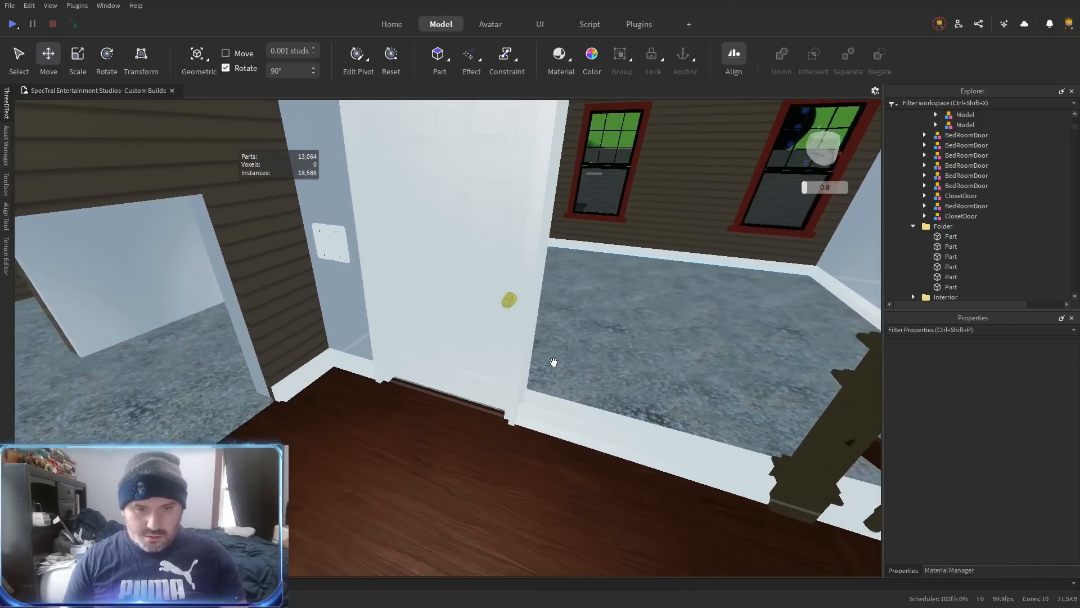
click(537, 359)
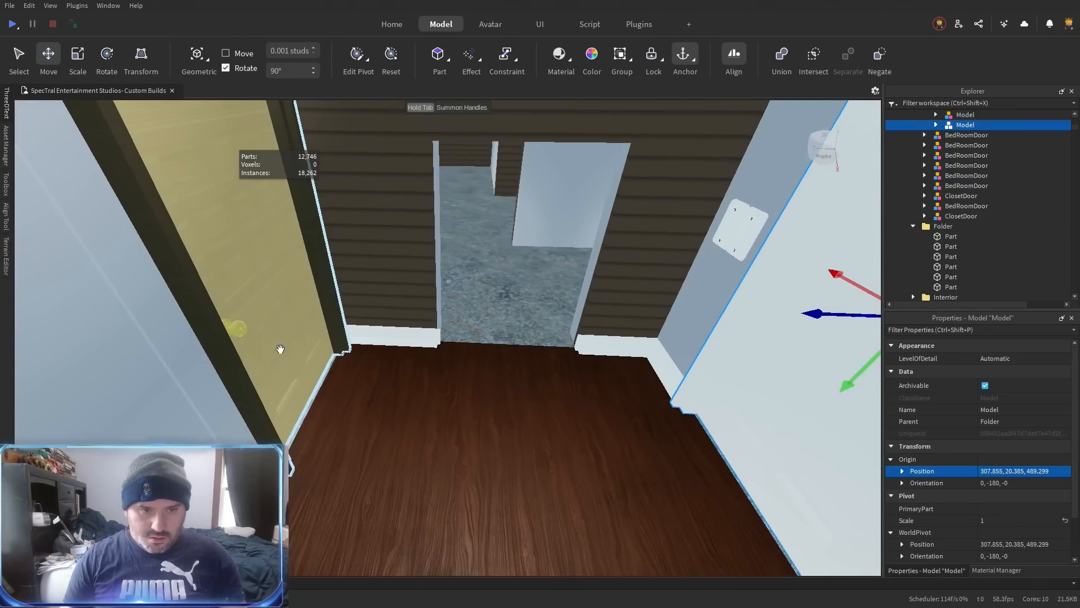
click(276, 349)
key(ctrl+d)
click(1013, 471)
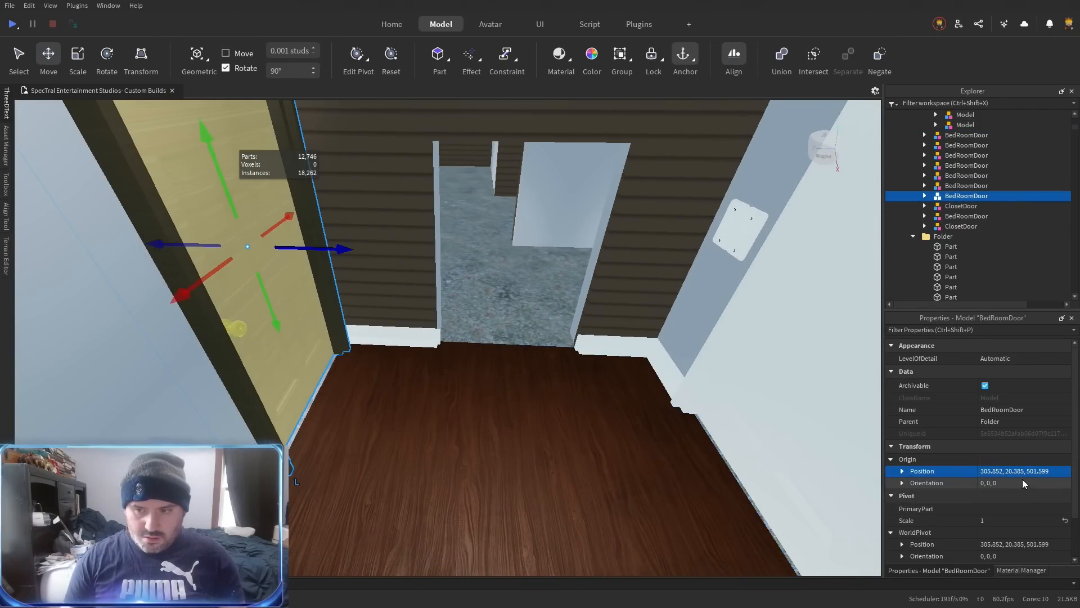
key(Return)
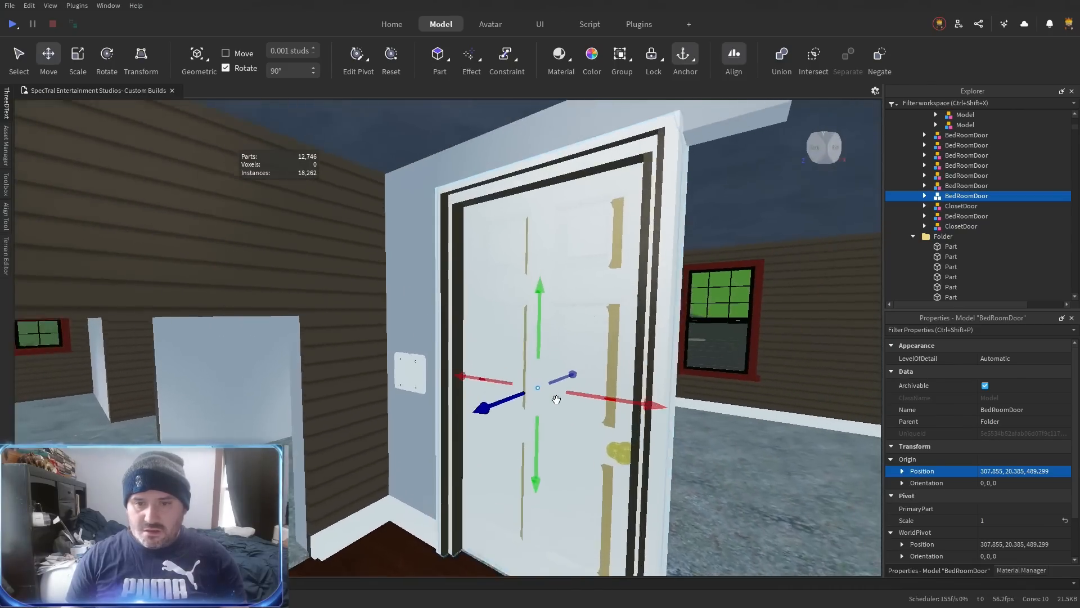
Shift the new BedRoomDoor 0.185 studs sideways in its opening and delete the overlapping white door Model.
key(w)
scroll(558, 403, down, 5)
drag(386, 335, 382, 333)
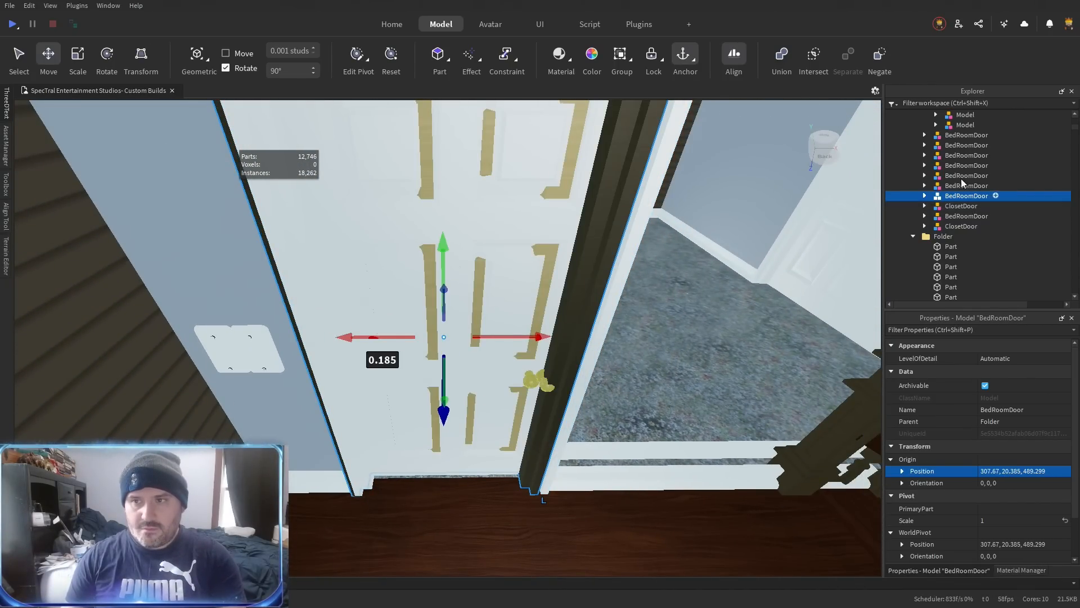
click(957, 123)
key(Delete)
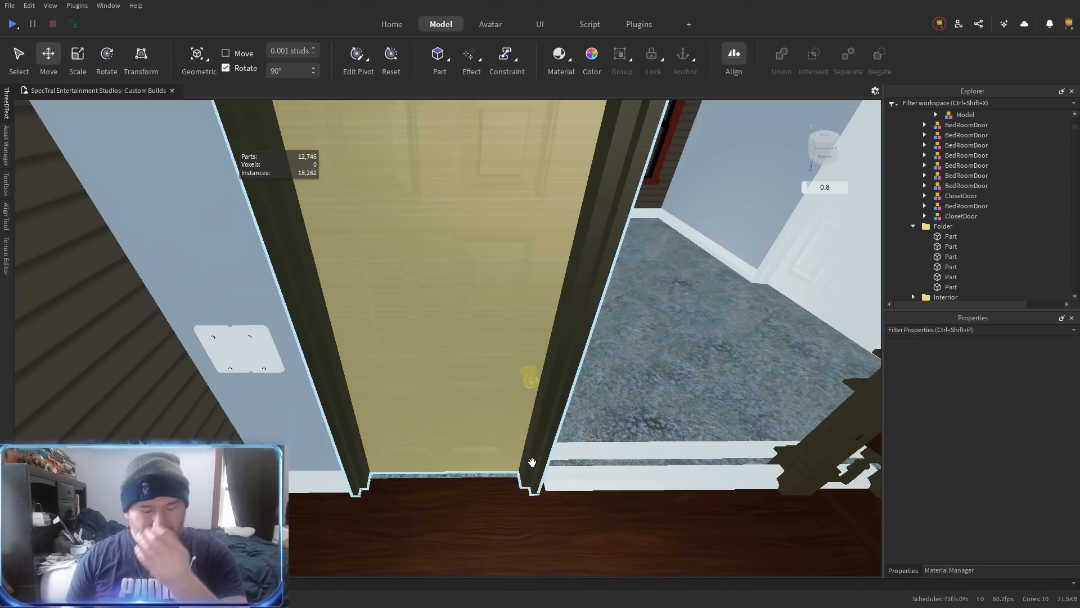
Delete the white baseboard parts along the open edge between the hallway's wood floor and the carpeted room.
drag(532, 462, 542, 462)
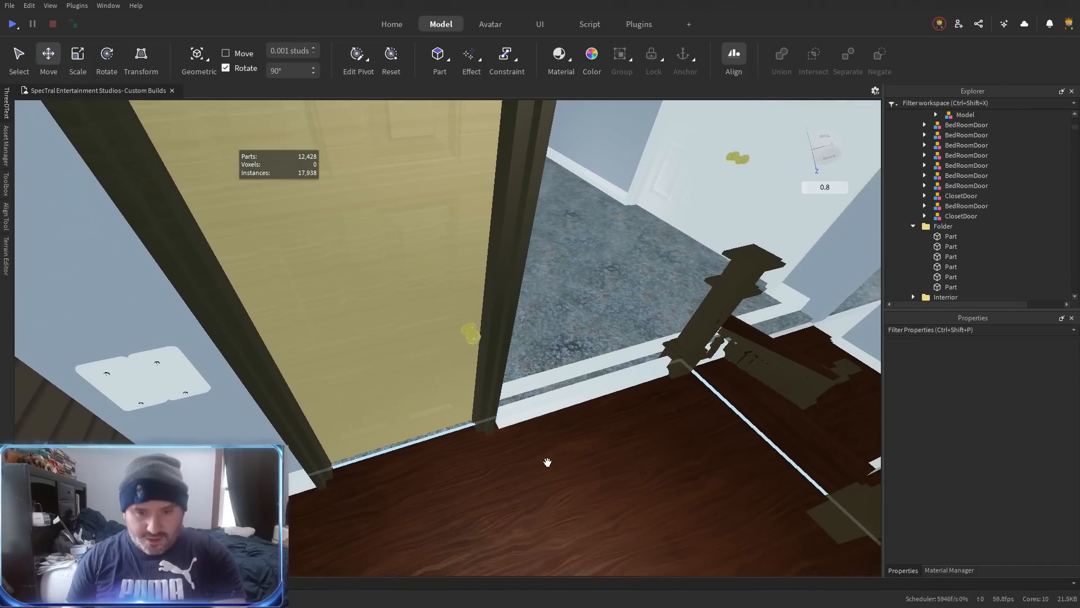
click(537, 405)
key(Delete)
scroll(534, 411, up, 8)
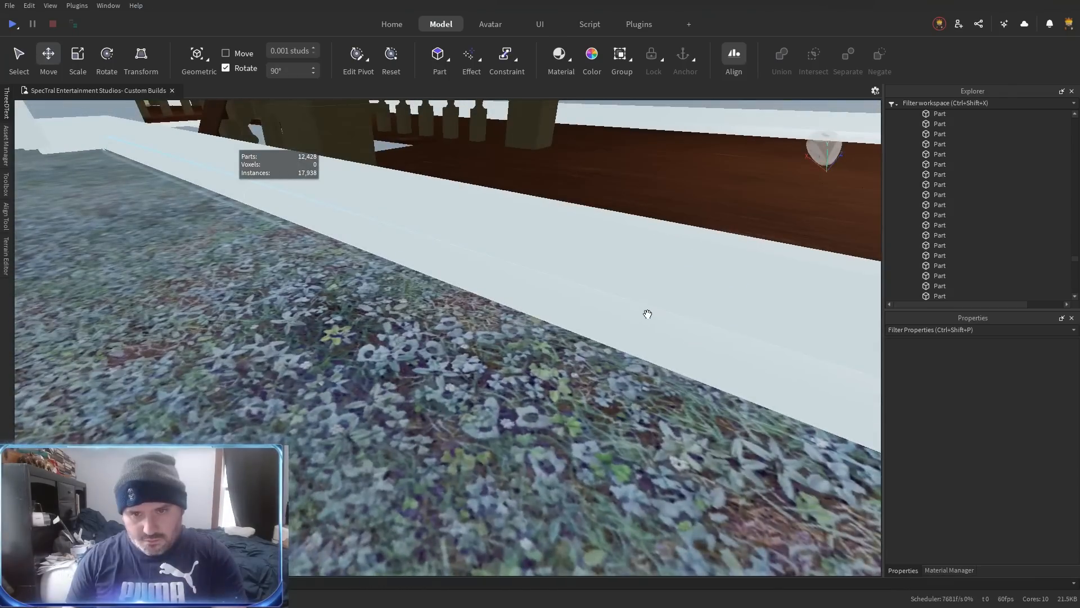
drag(647, 314, 569, 337)
click(609, 304)
key(Delete)
click(617, 275)
key(Delete)
scroll(569, 338, down, 5)
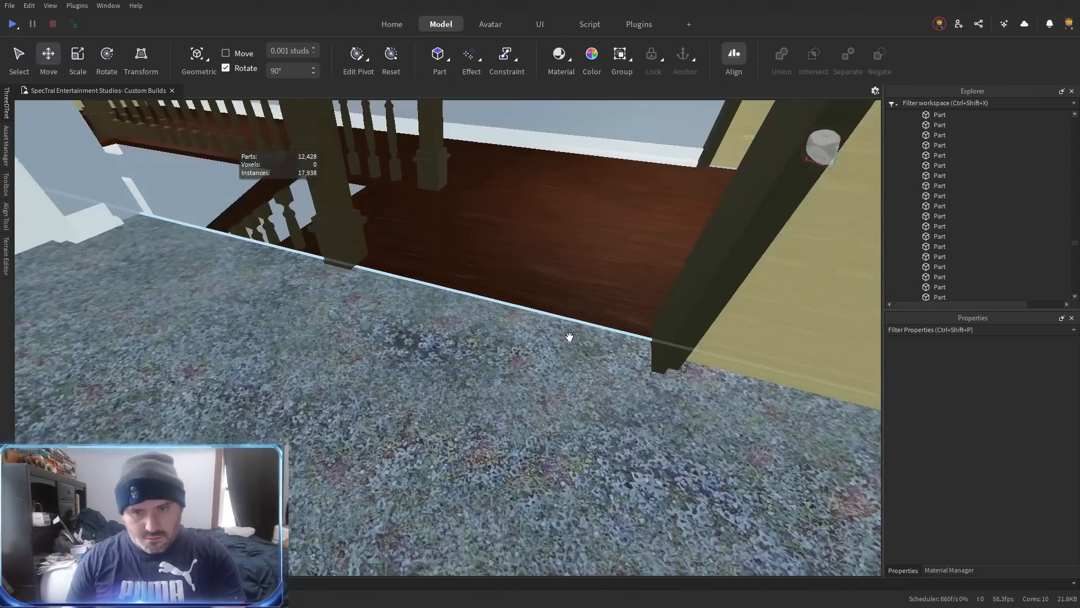
scroll(878, 554, down, 3)
key(super)
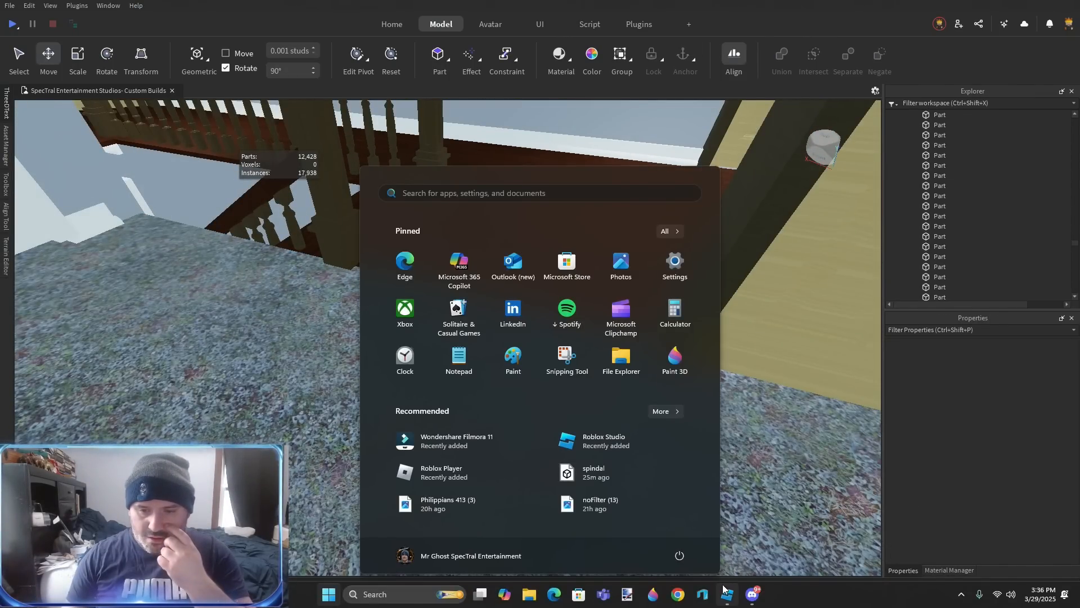